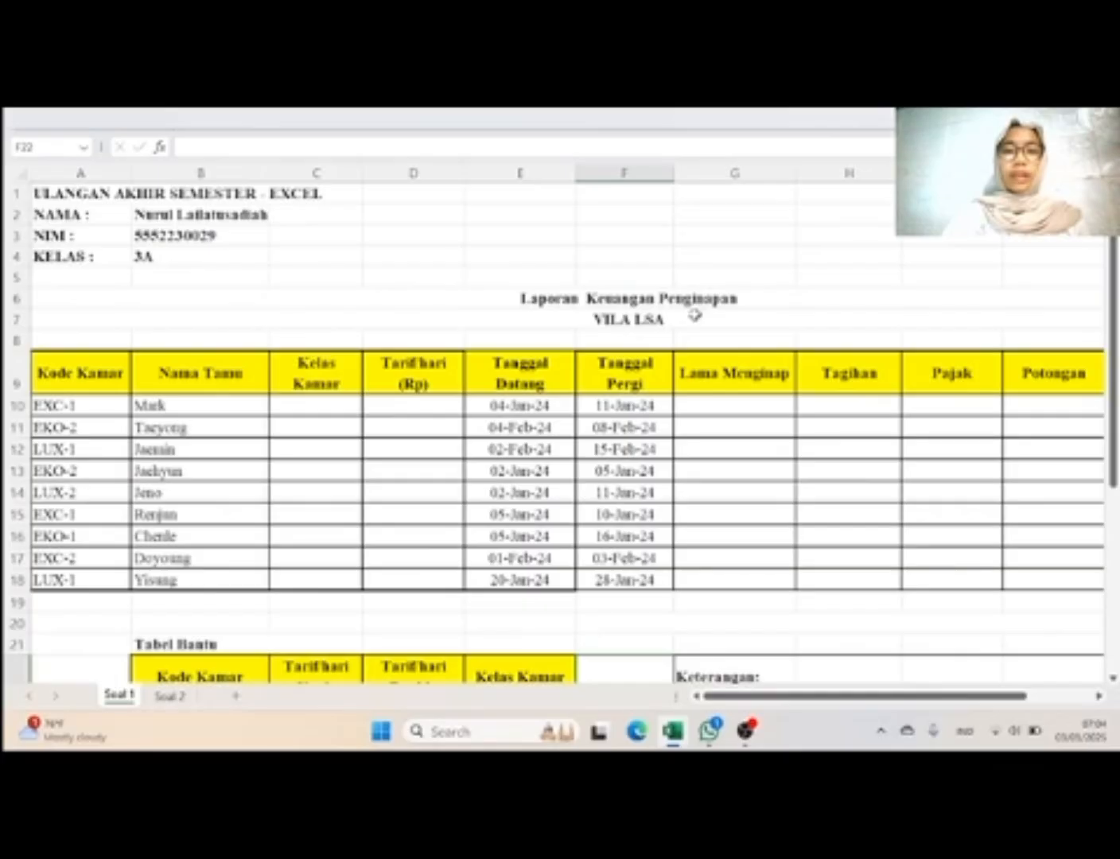
Step: Compare the Soal 2 and Soal 1 sheets, and review Soal 1's report columns, Tabel Bantu and Keterangan rules
click(181, 695)
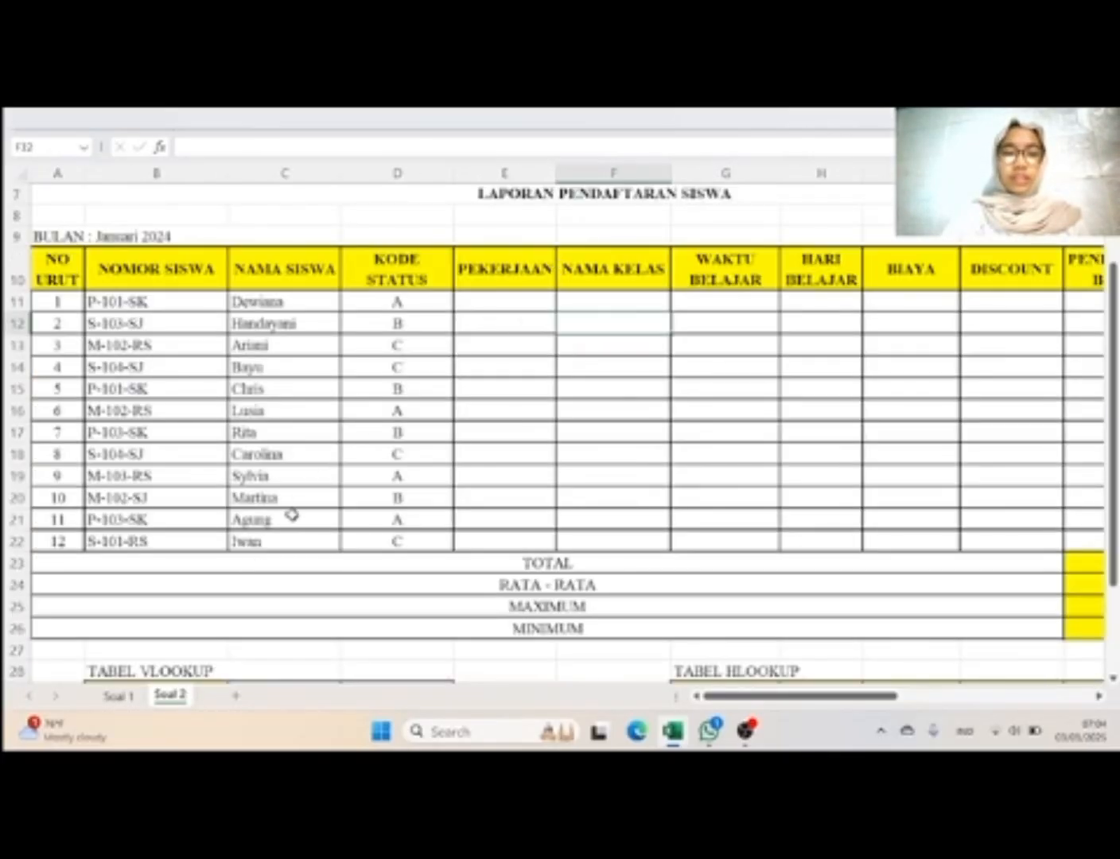
click(120, 696)
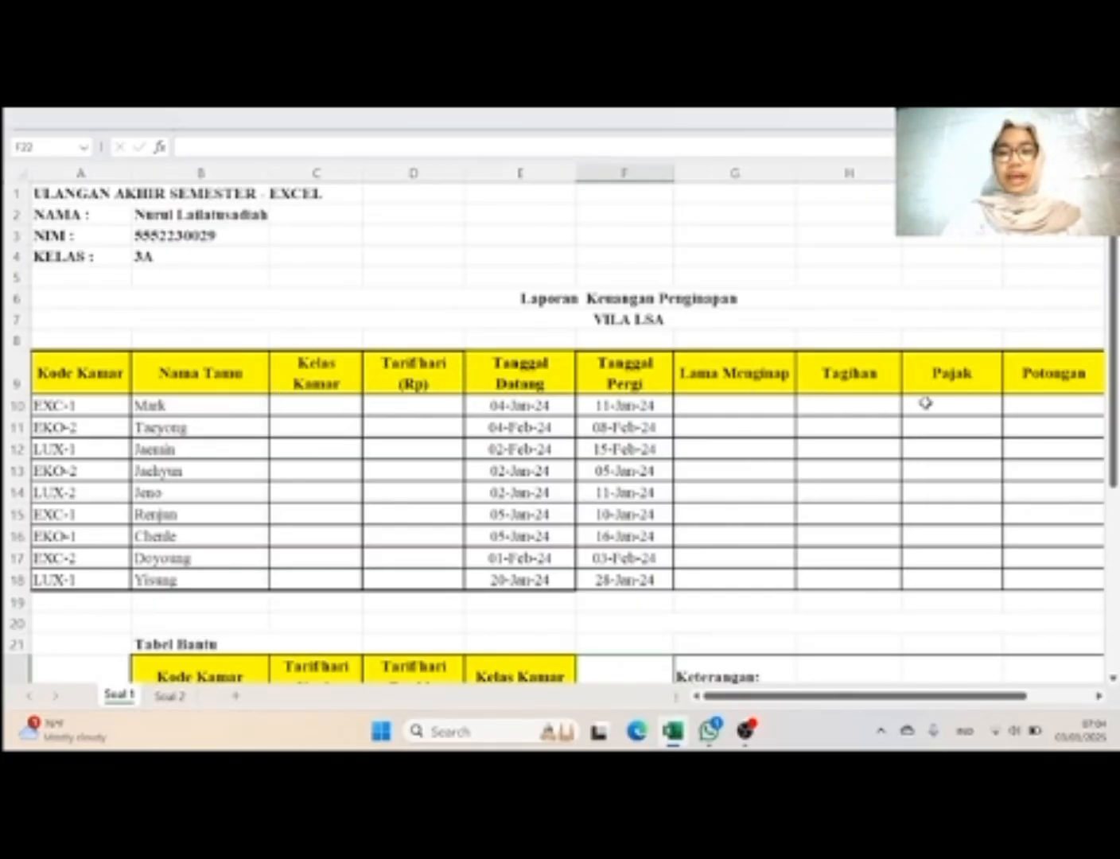
scroll(947, 403, right, 3)
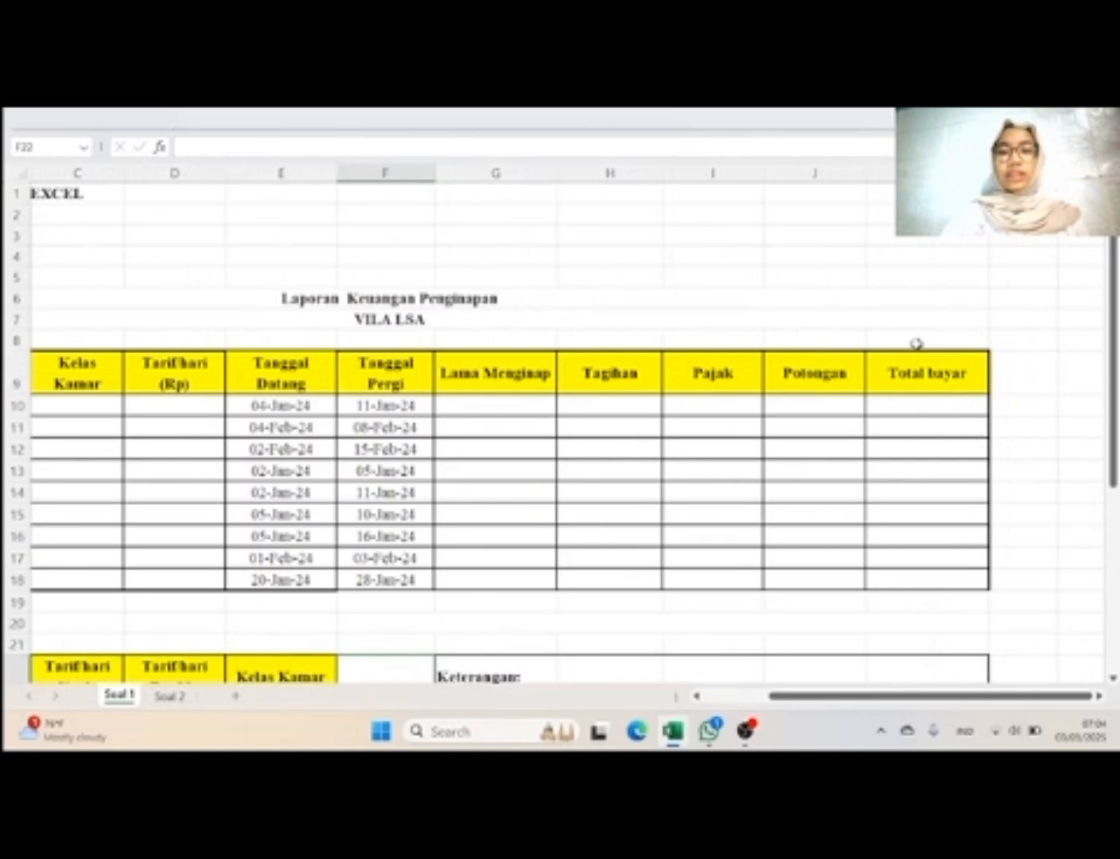
scroll(867, 407, down, 5)
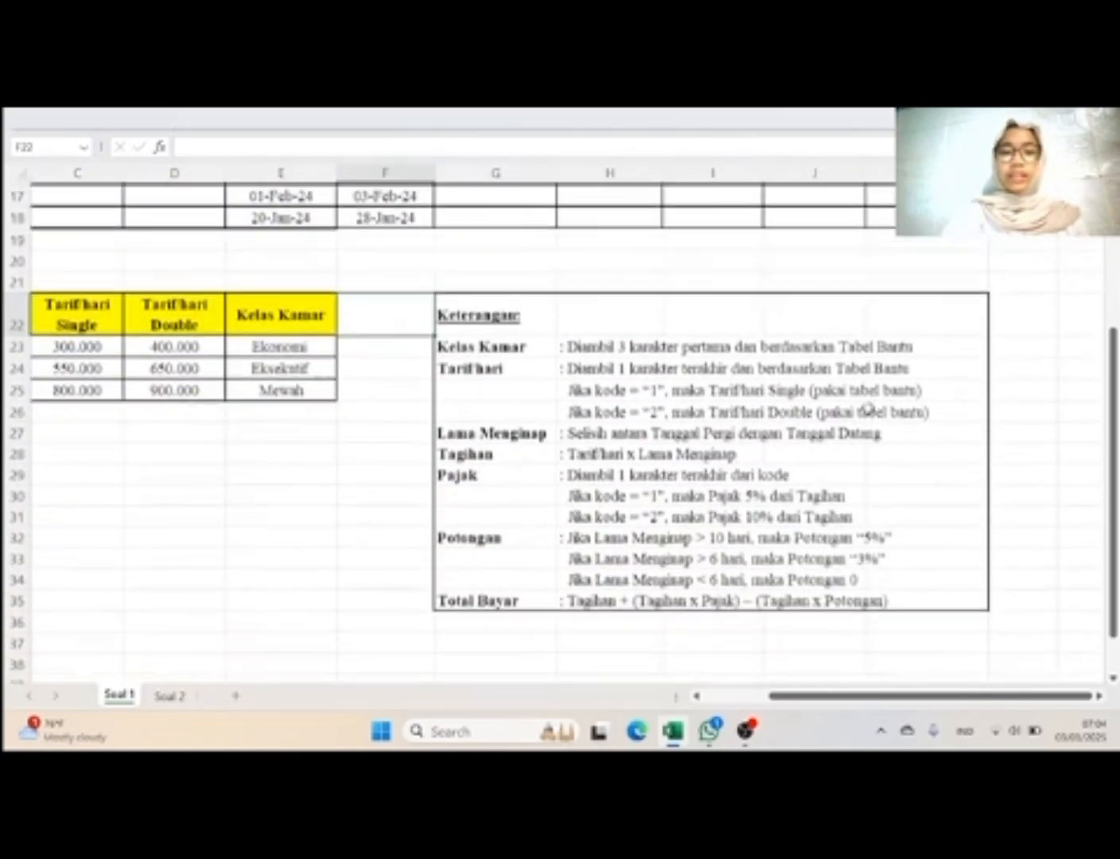
scroll(868, 409, down, 2)
click(572, 284)
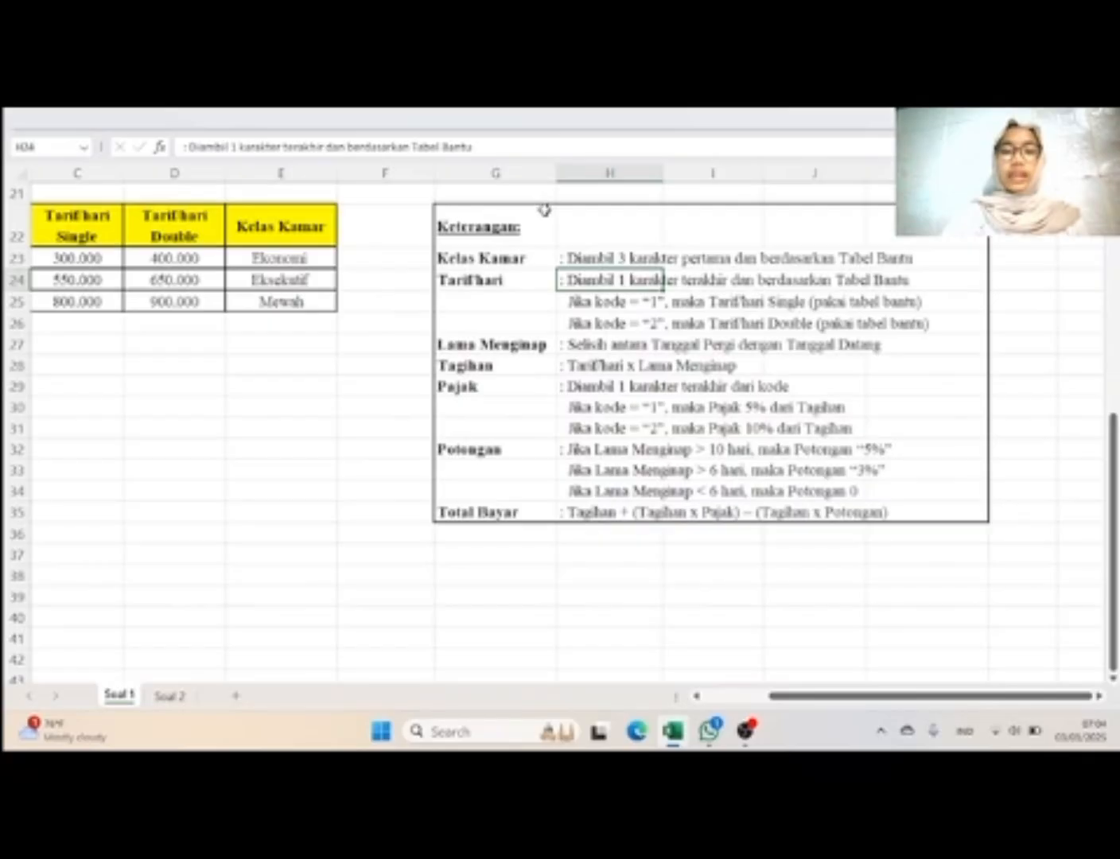
scroll(424, 270, left, 5)
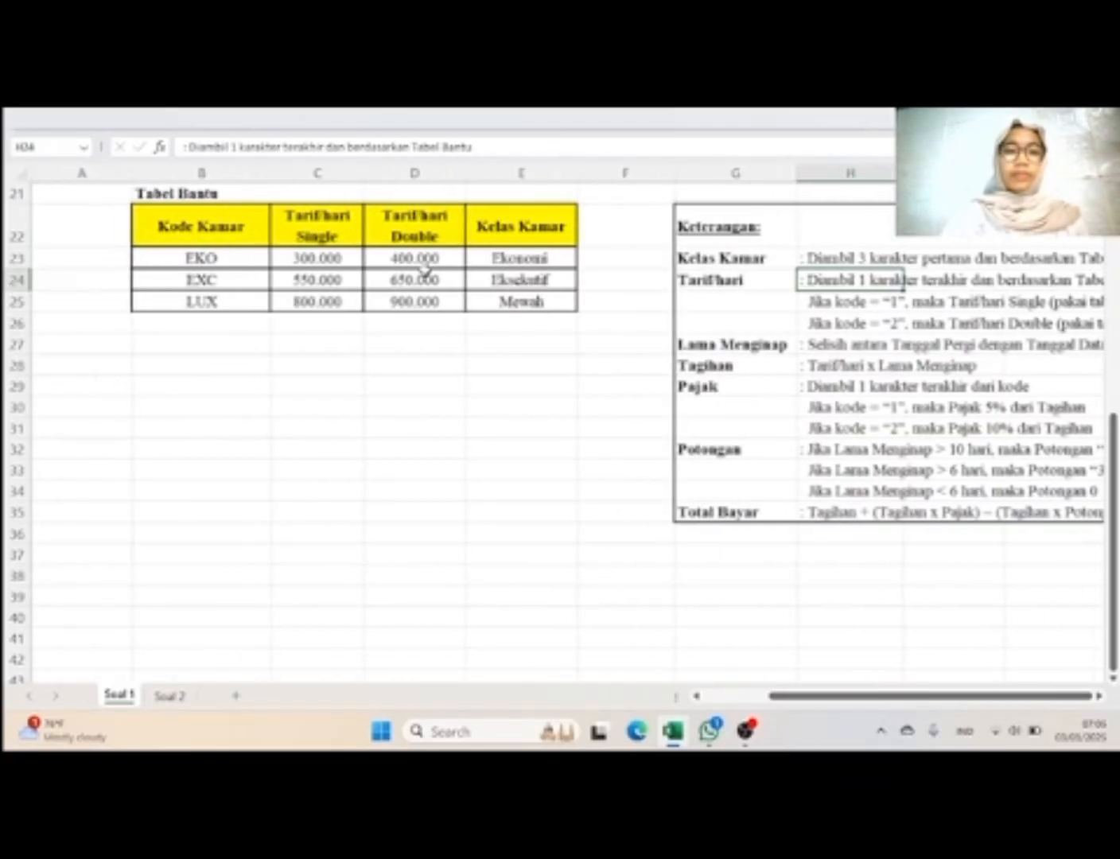
scroll(427, 259, up, 1)
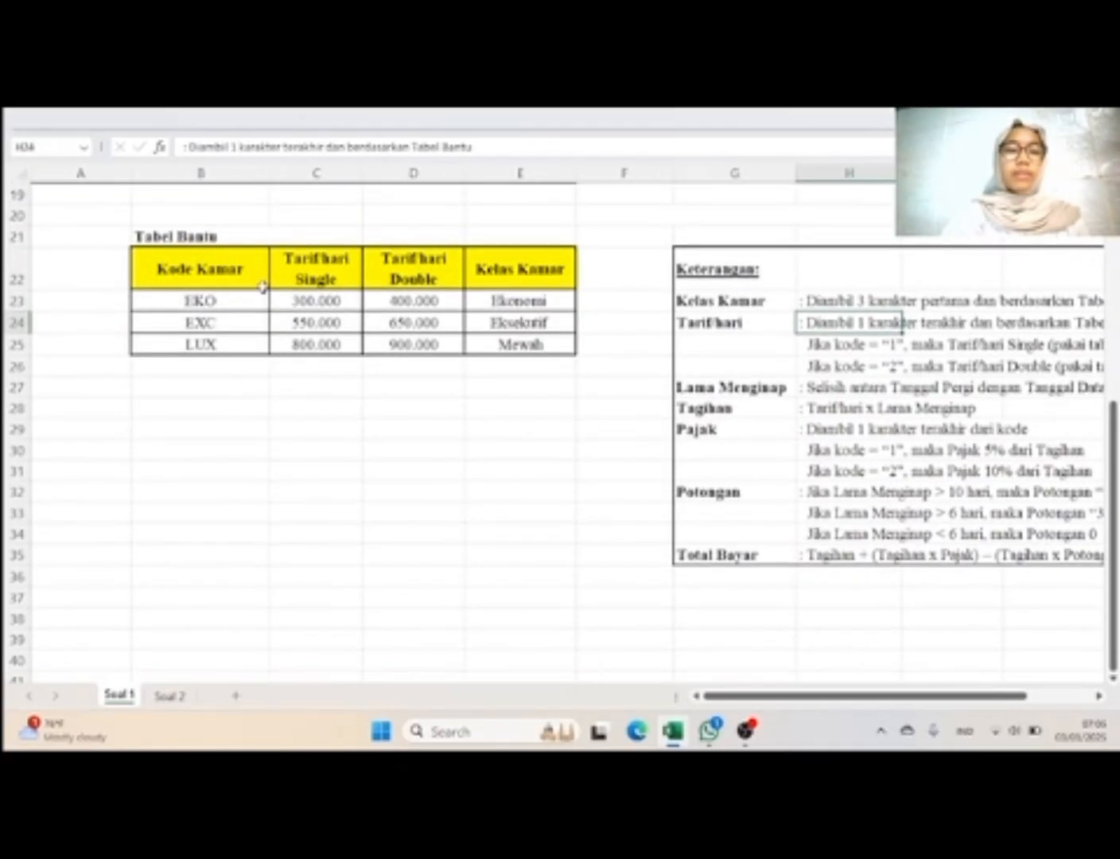
scroll(461, 354, up, 5)
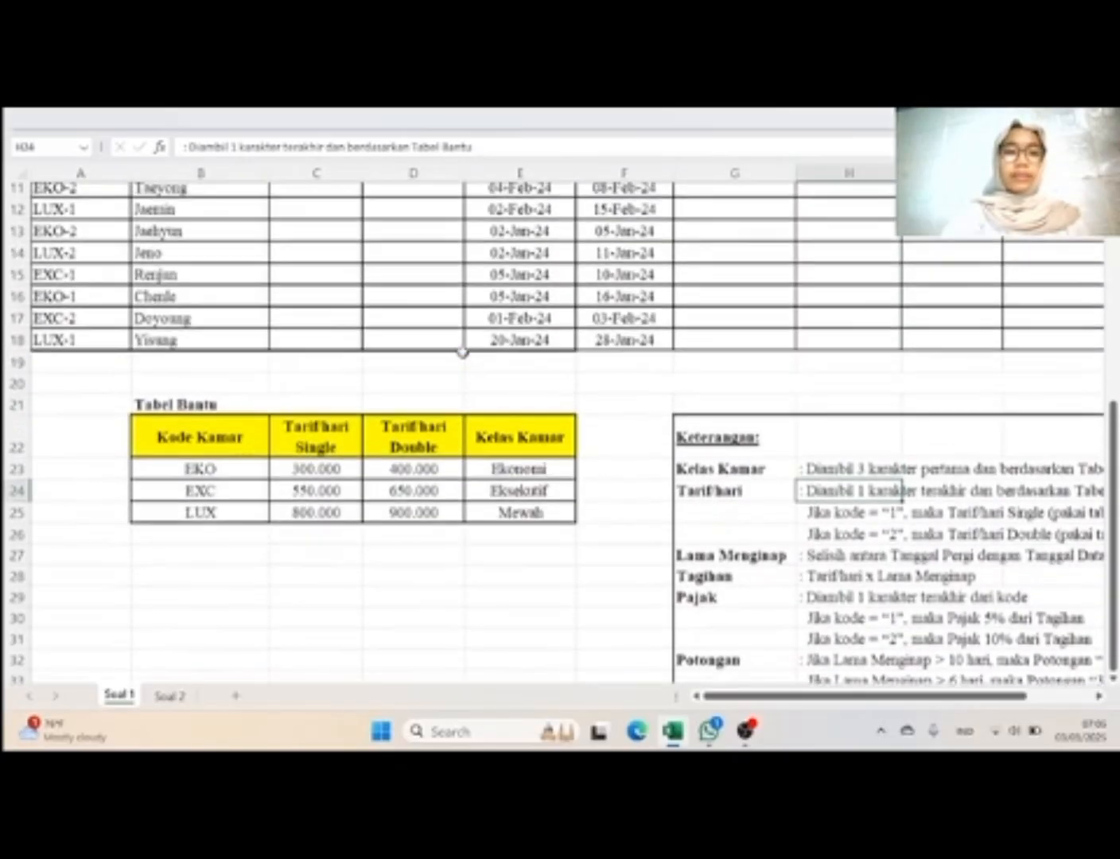
scroll(462, 354, up, 2)
scroll(462, 351, down, 3)
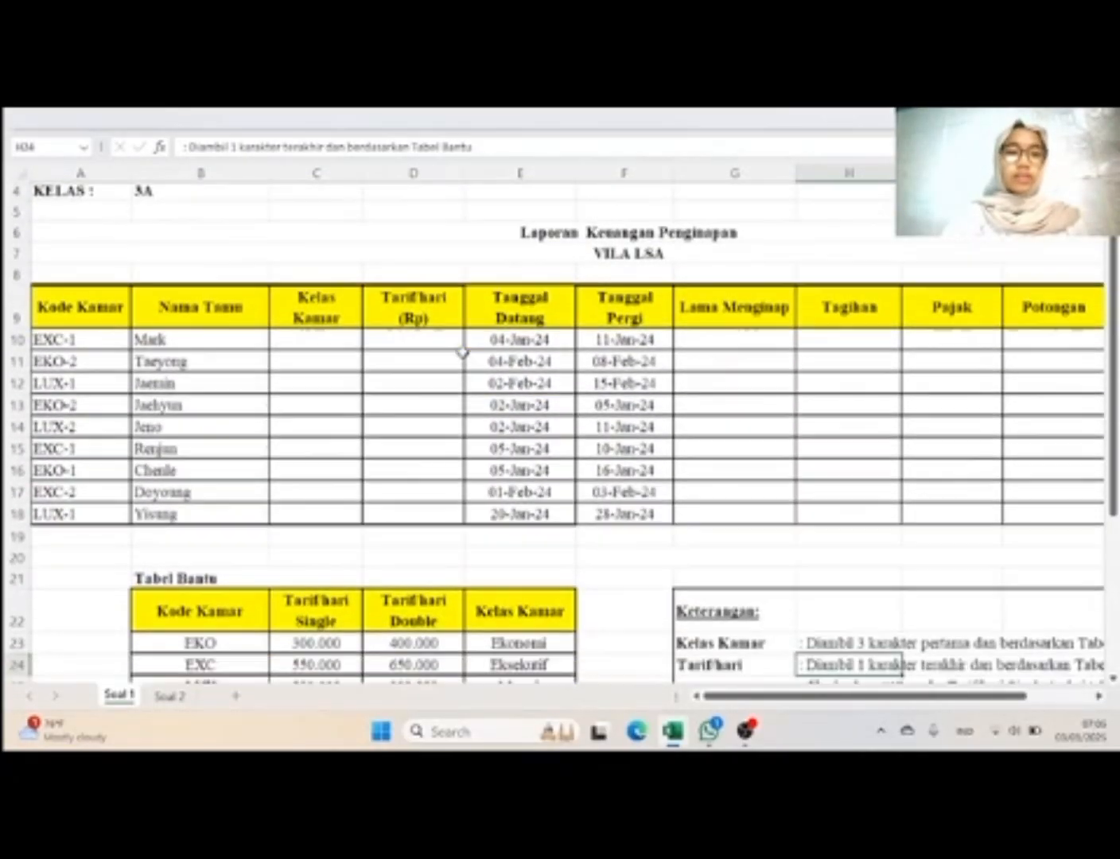
scroll(462, 351, down, 1)
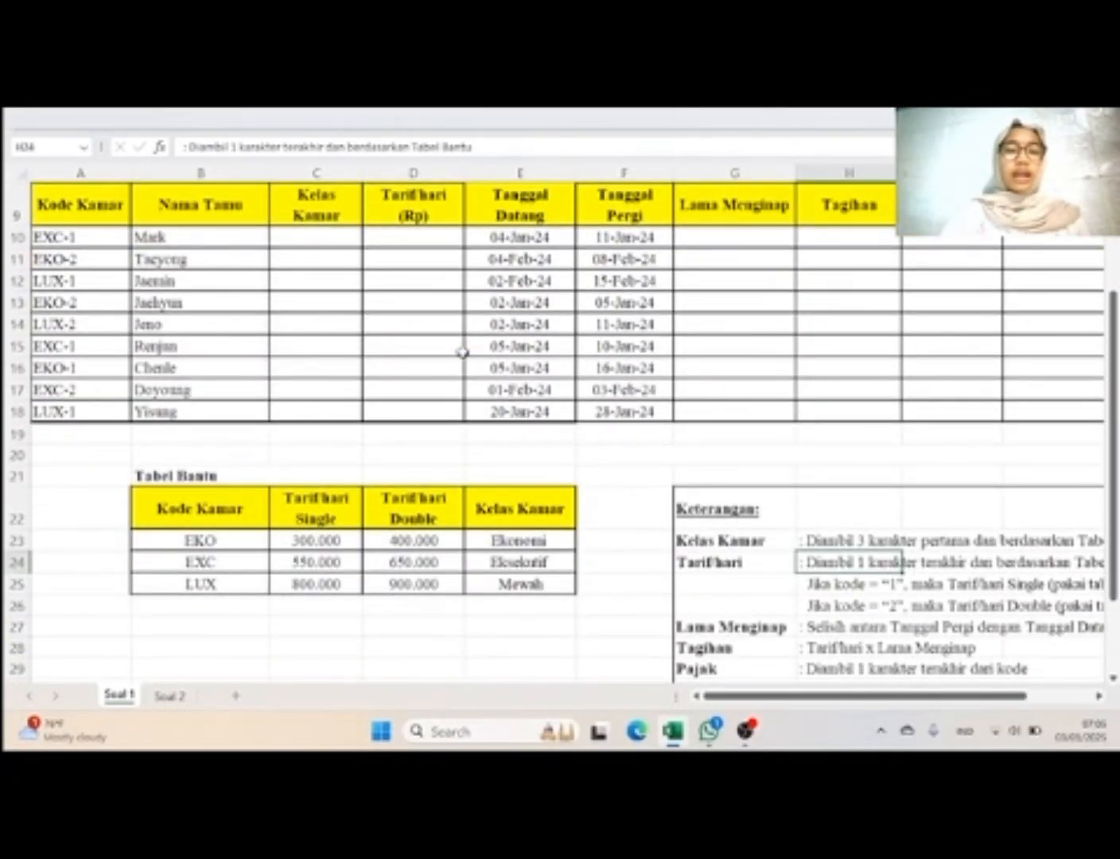
scroll(461, 354, down, 1)
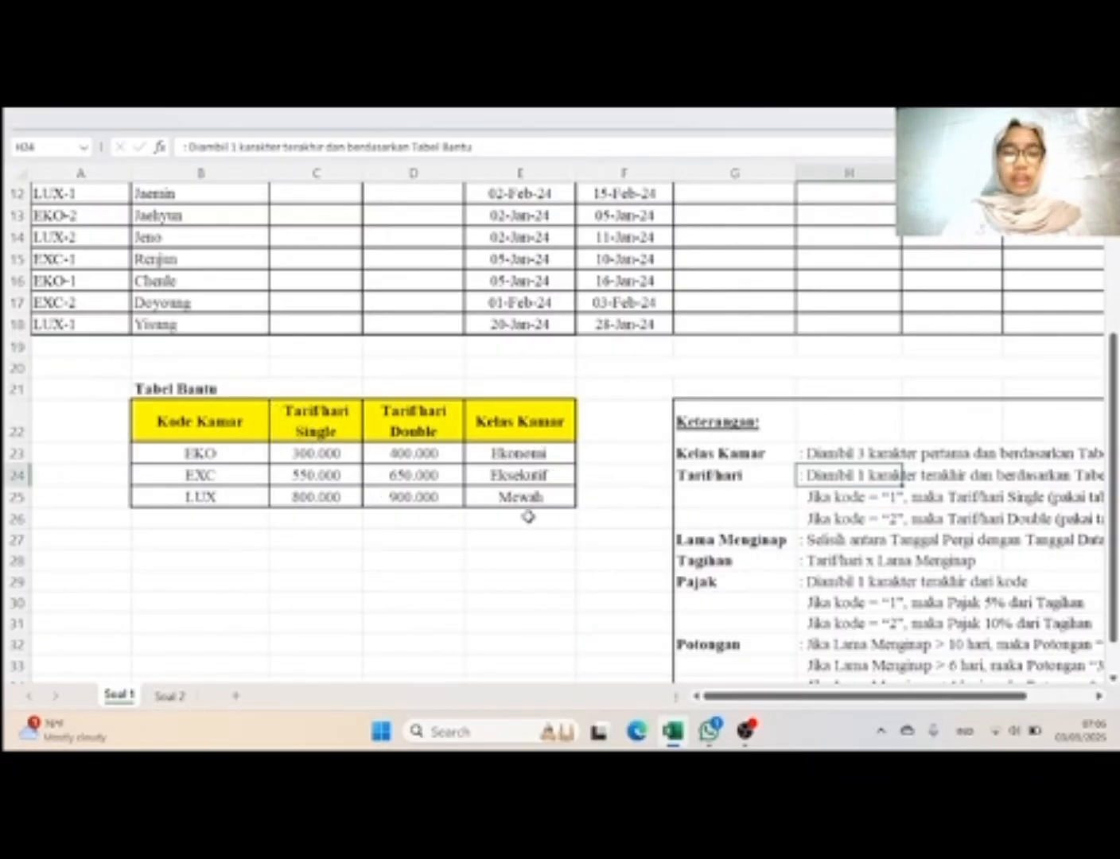
click(236, 420)
drag(236, 420, 525, 494)
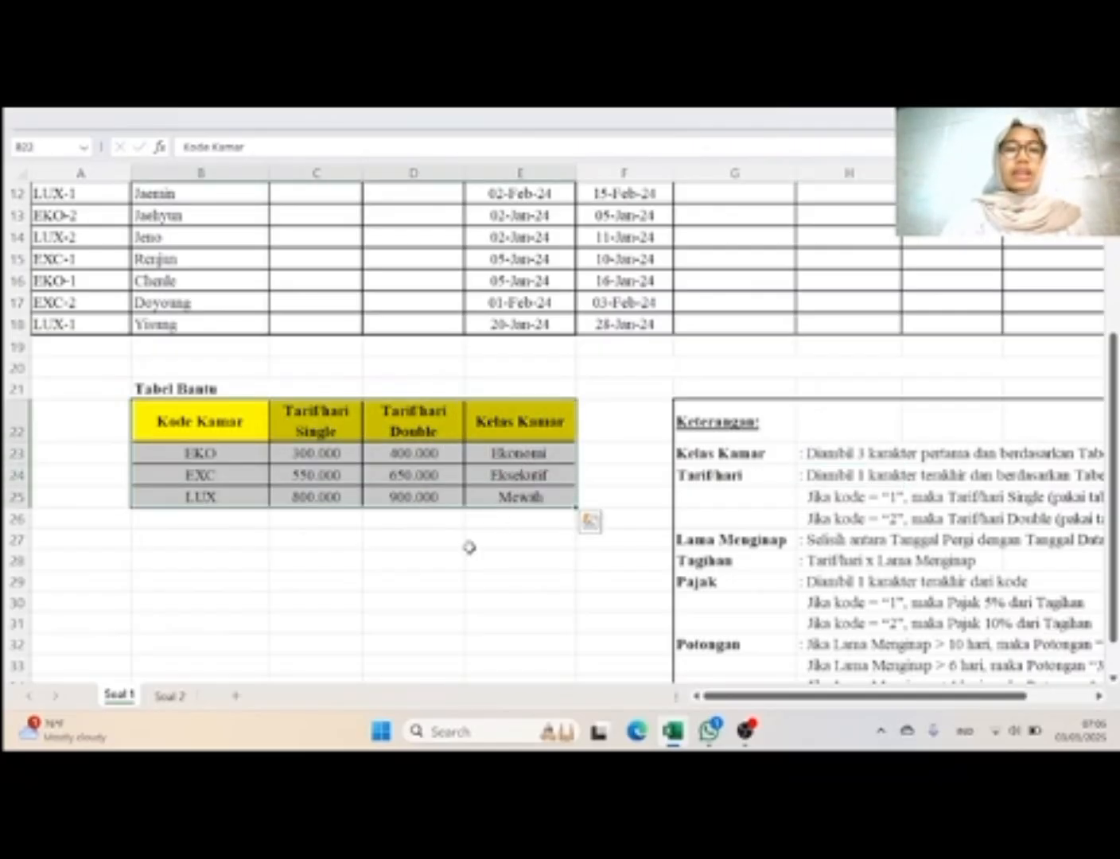
click(427, 579)
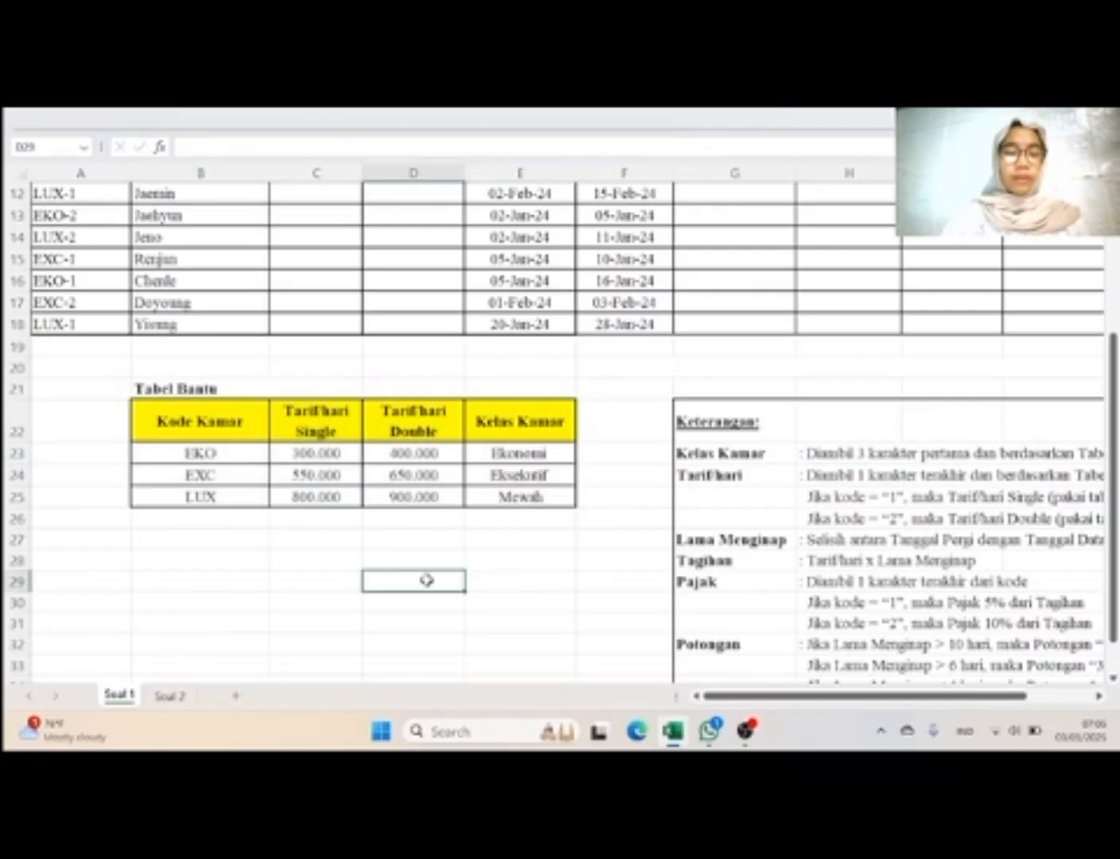
Step: Examine the TABEL VLOOKUP and TABEL HLOOKUP reference tables on the Soal 2 sheet
click(179, 701)
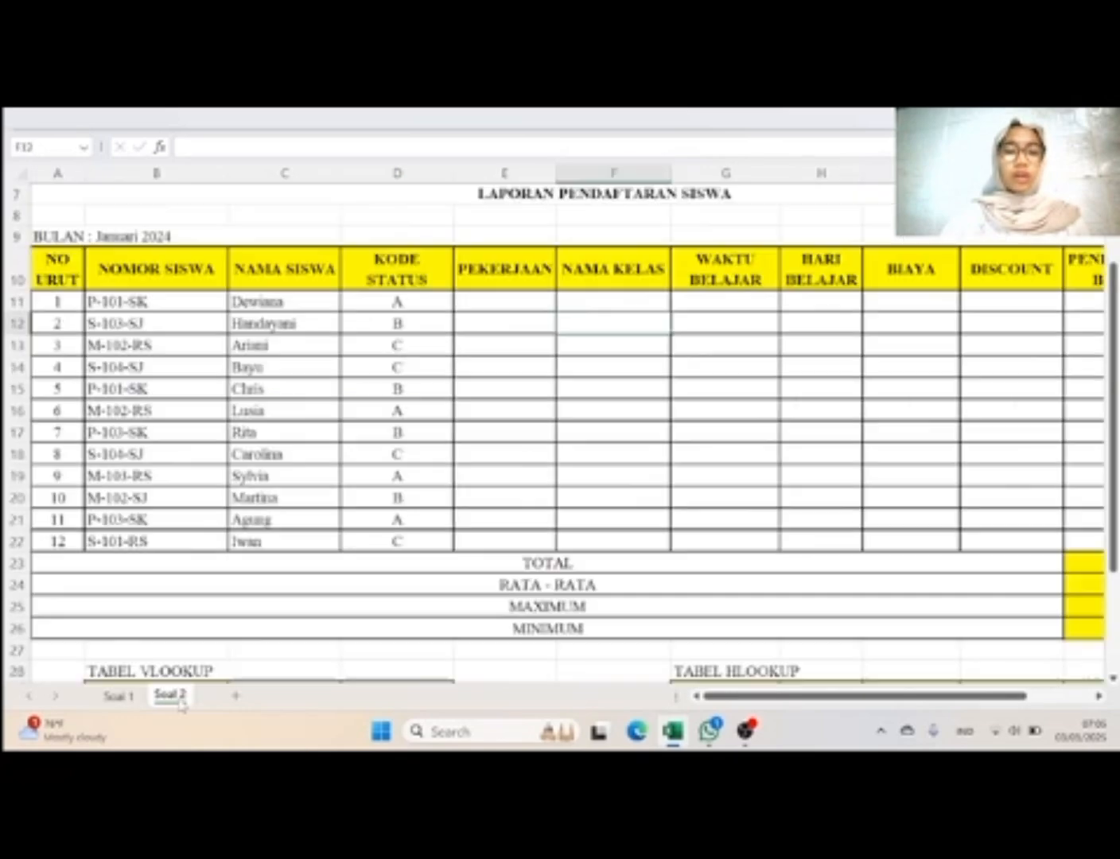
scroll(573, 372, down, 5)
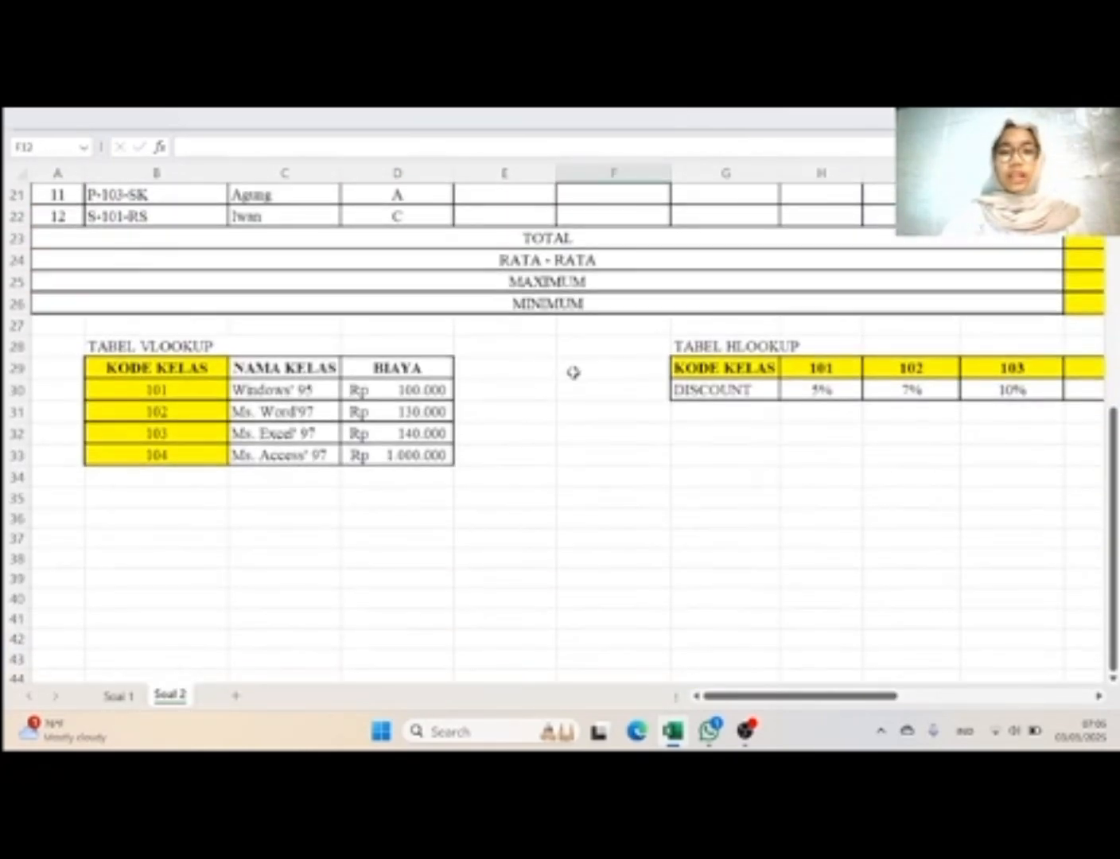
scroll(573, 372, right, 3)
drag(544, 368, 922, 389)
click(575, 518)
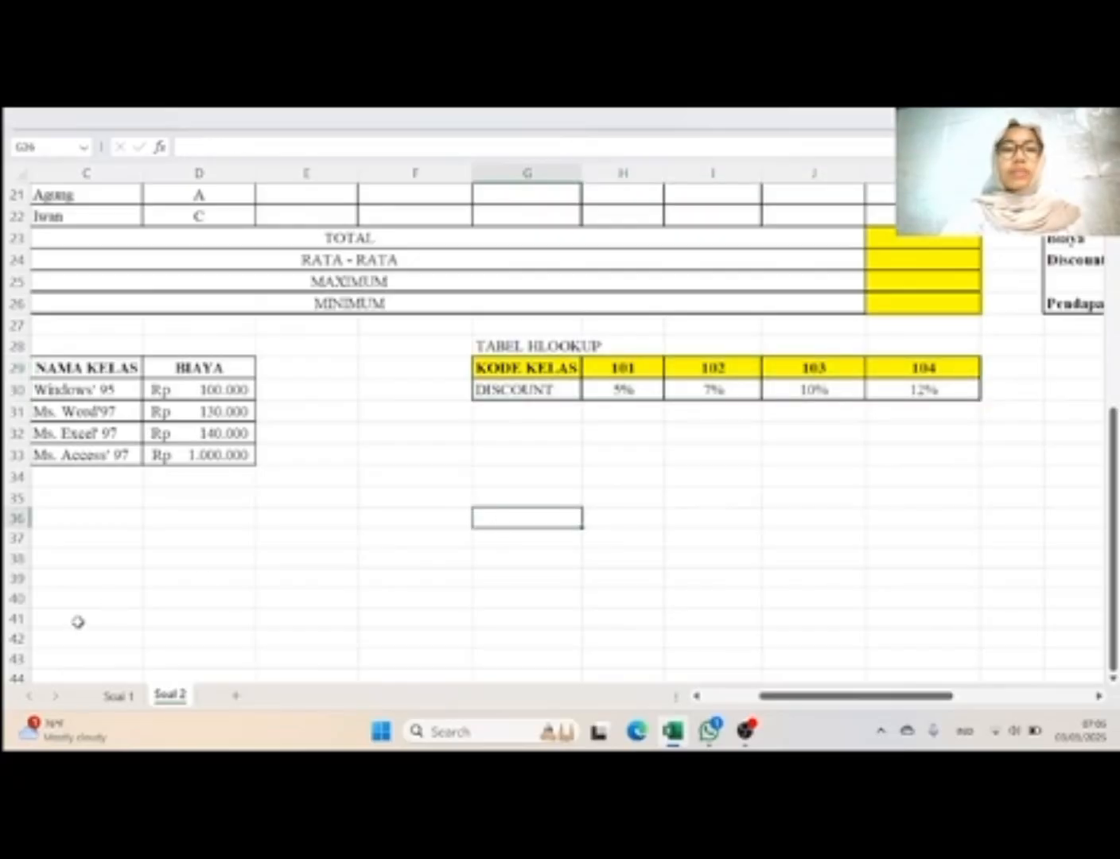
Step: On the Soal 1 sheet, select the Tabel Bantu data rows B23:E25 and check the name assigned to that range
click(118, 695)
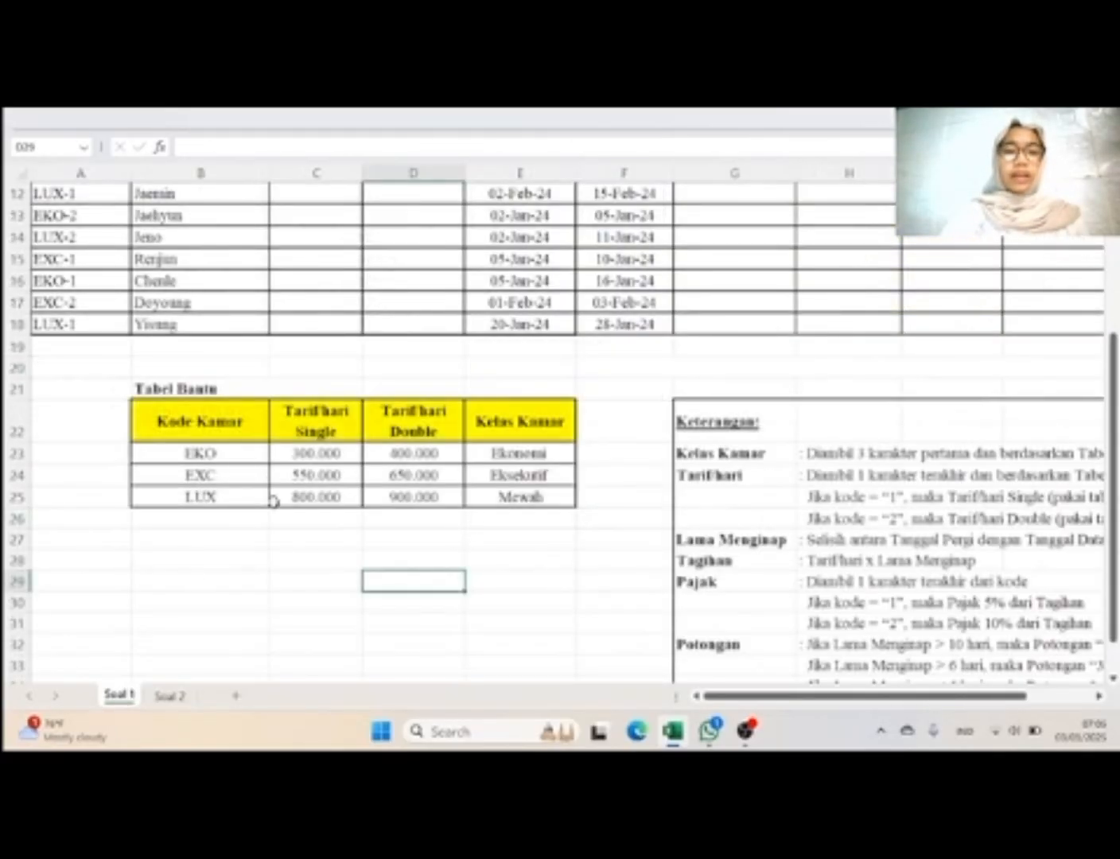
scroll(273, 500, up, 1)
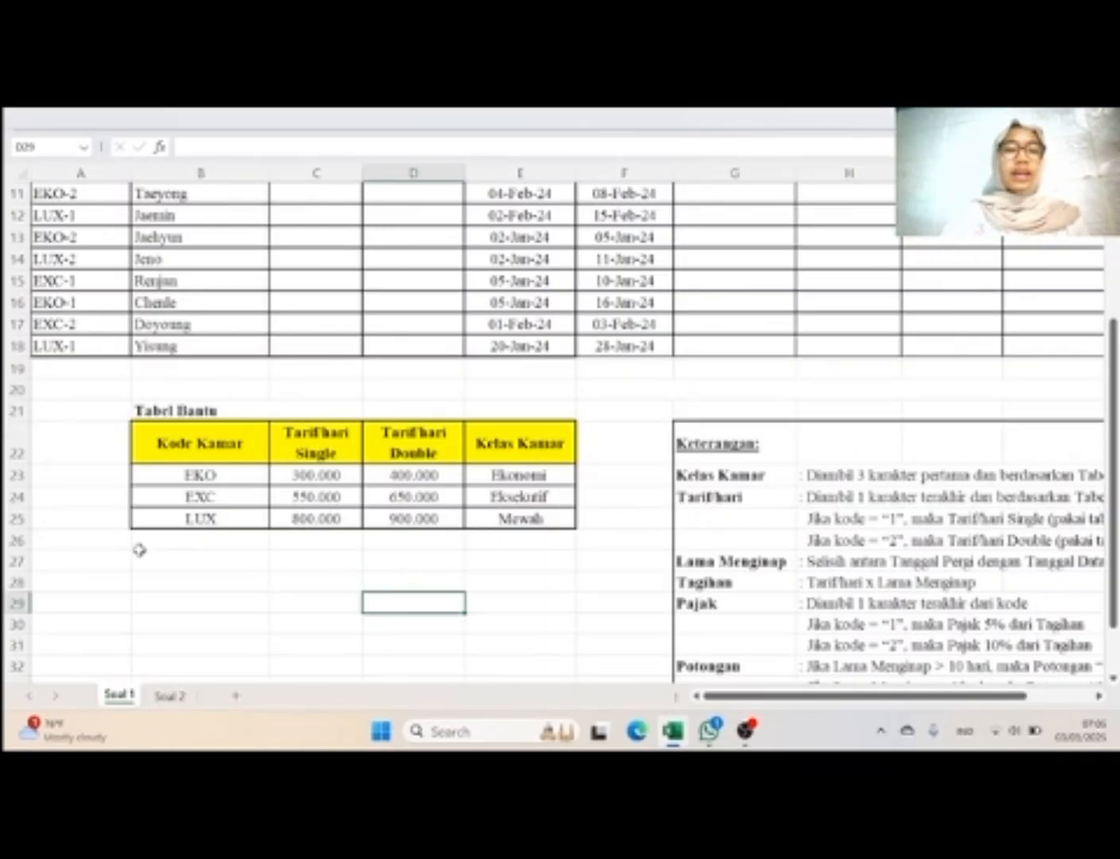
scroll(182, 429, up, 2)
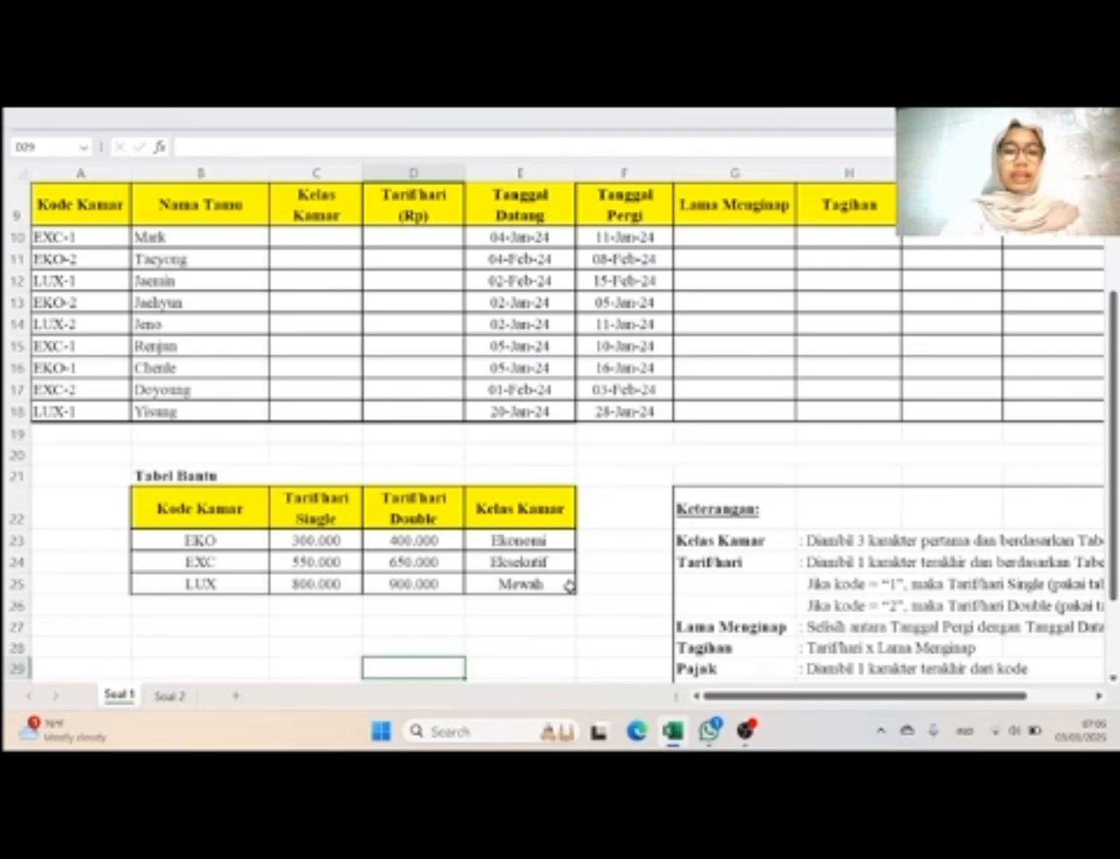
drag(566, 581, 226, 545)
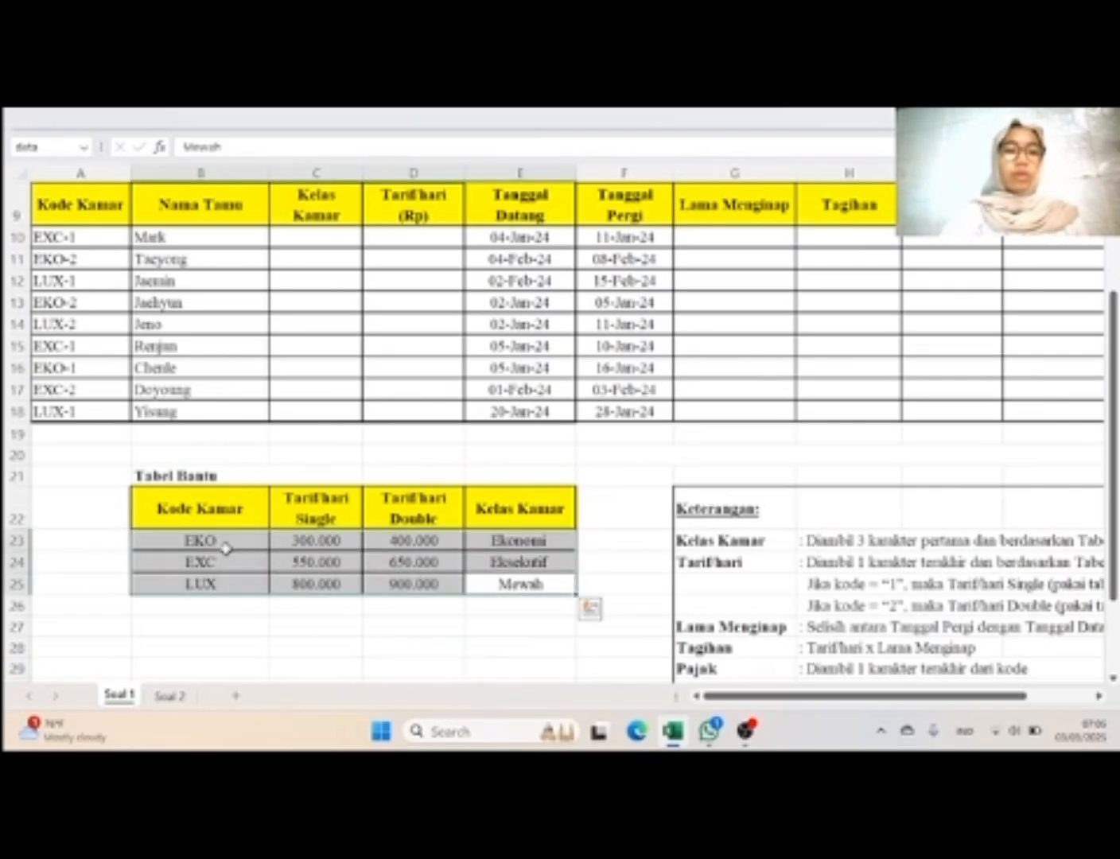
click(44, 149)
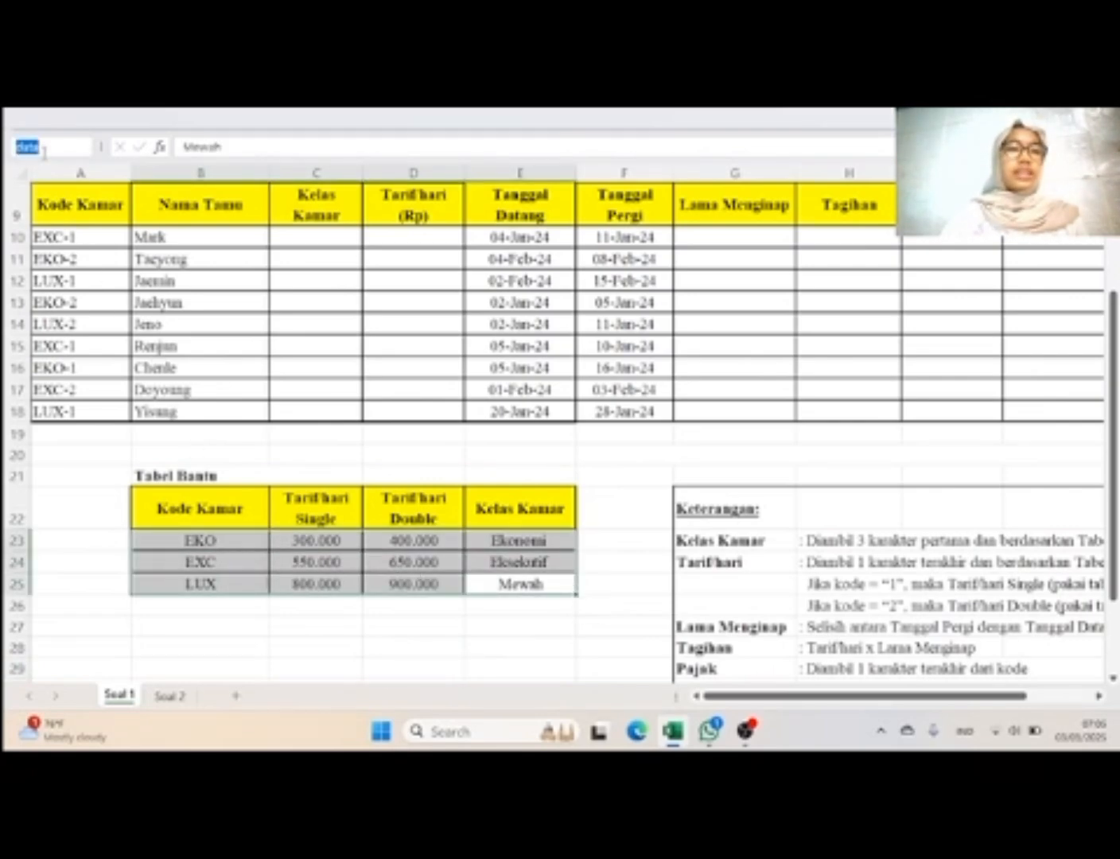
click(44, 153)
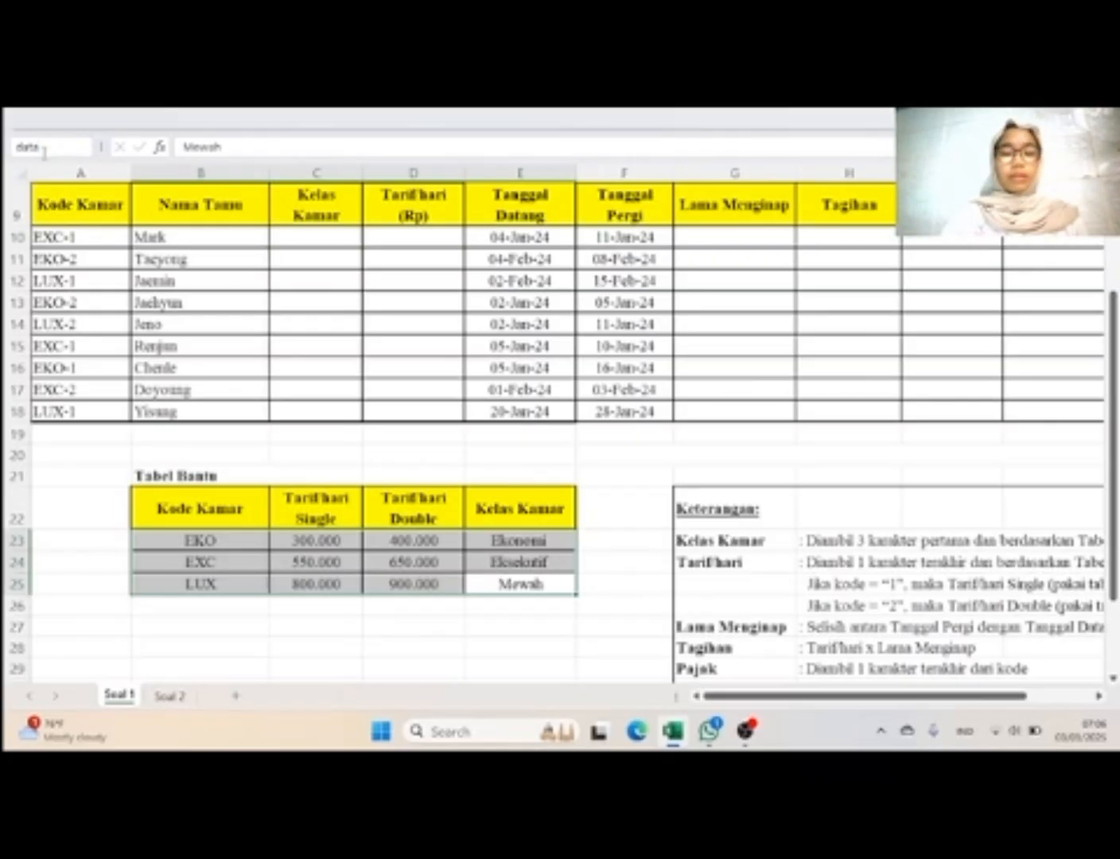
click(493, 429)
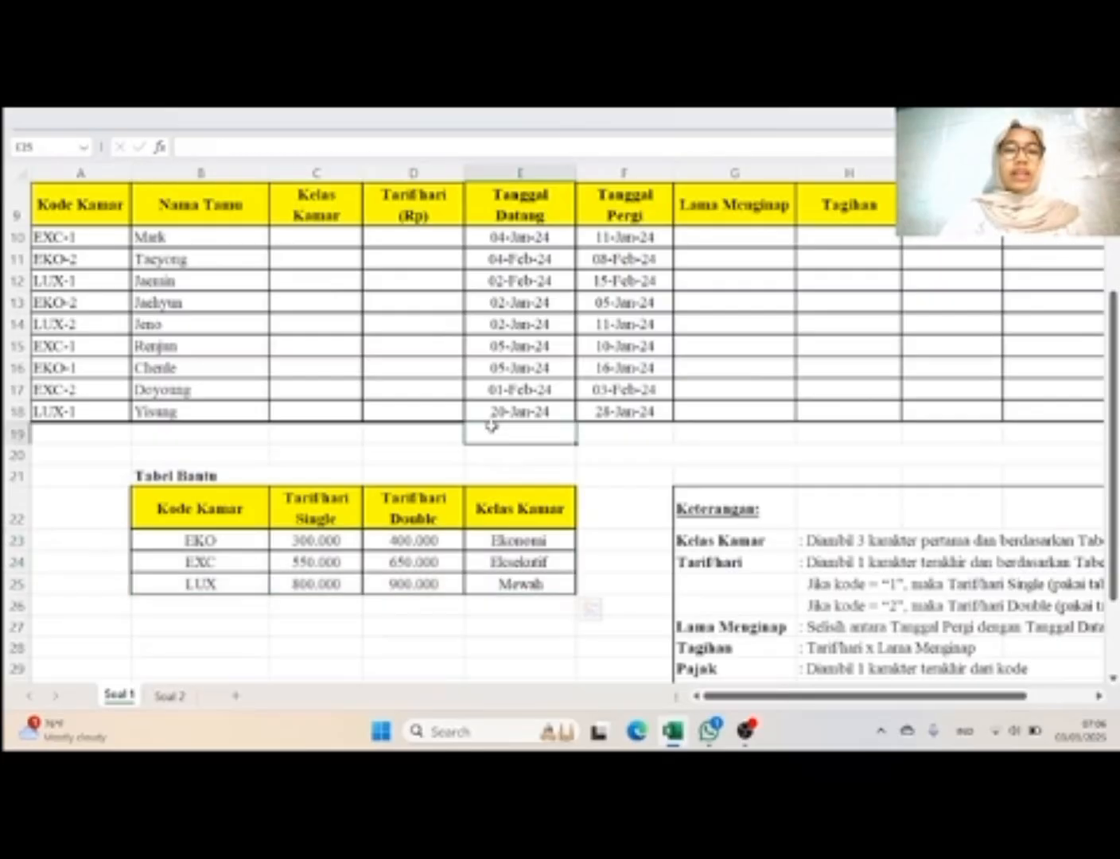
Step: Check the Keterangan rule for Kelas Kamar and begin the formula =Vlookup in cell C10 for the first guest
scroll(491, 426, up, 1)
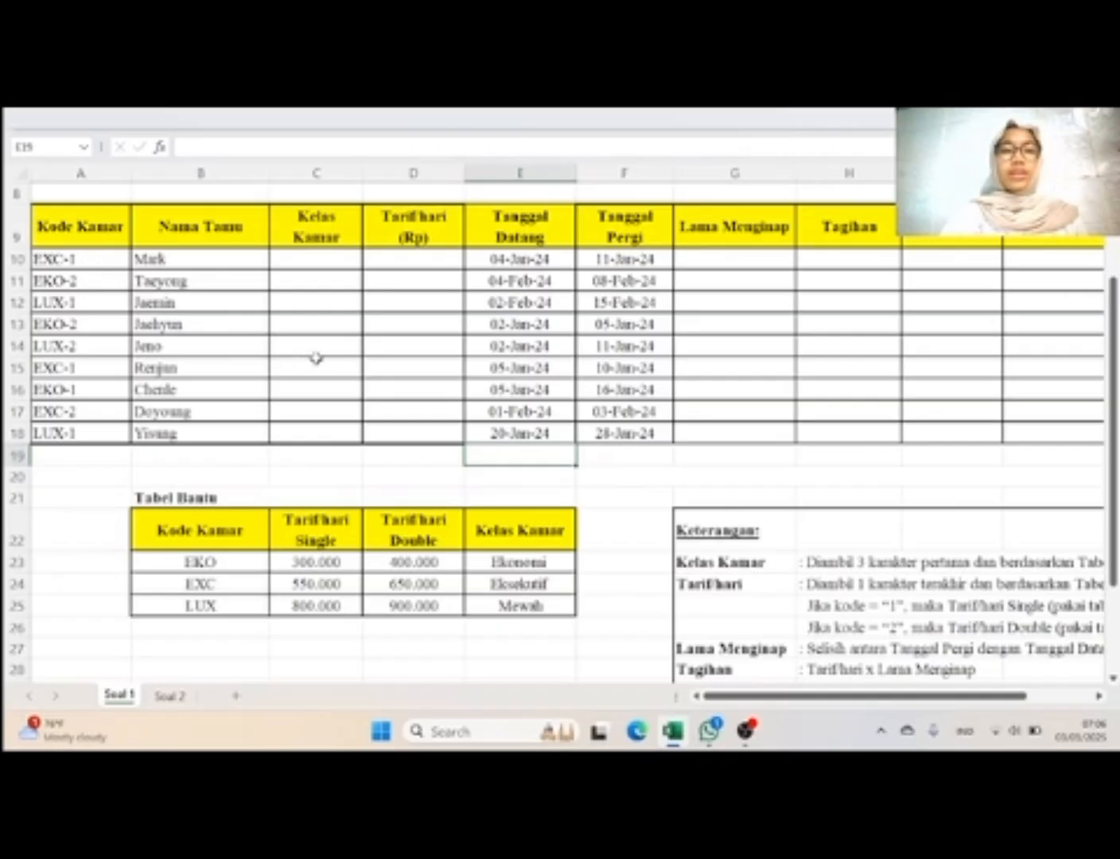
scroll(316, 358, up, 1)
scroll(316, 358, down, 2)
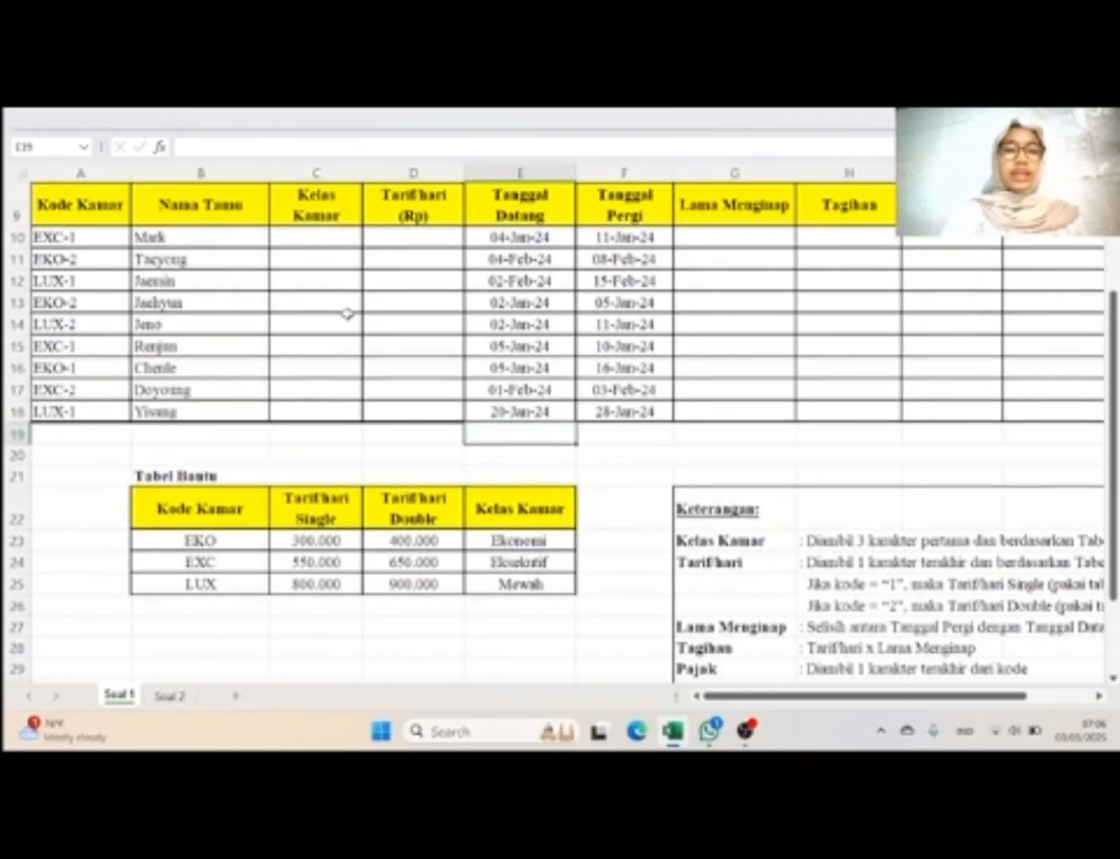
scroll(835, 529, right, 2)
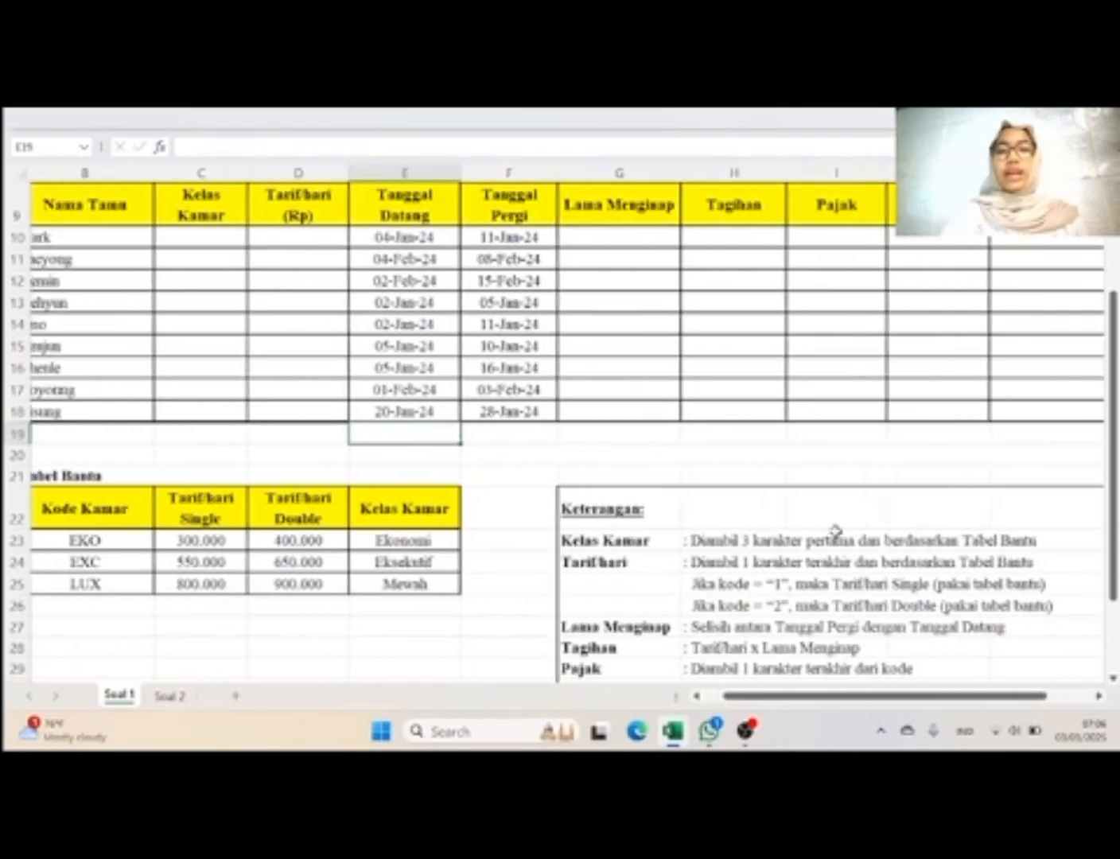
scroll(835, 530, left, 1)
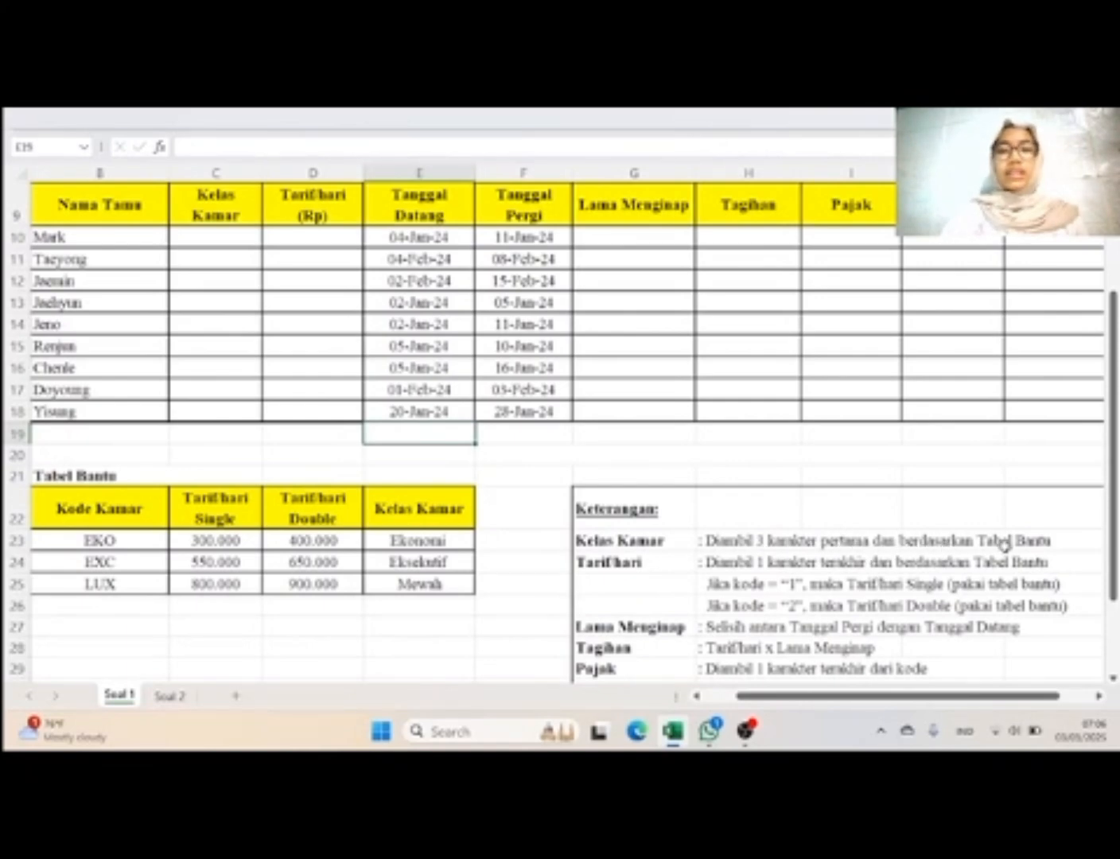
scroll(1046, 543, left, 3)
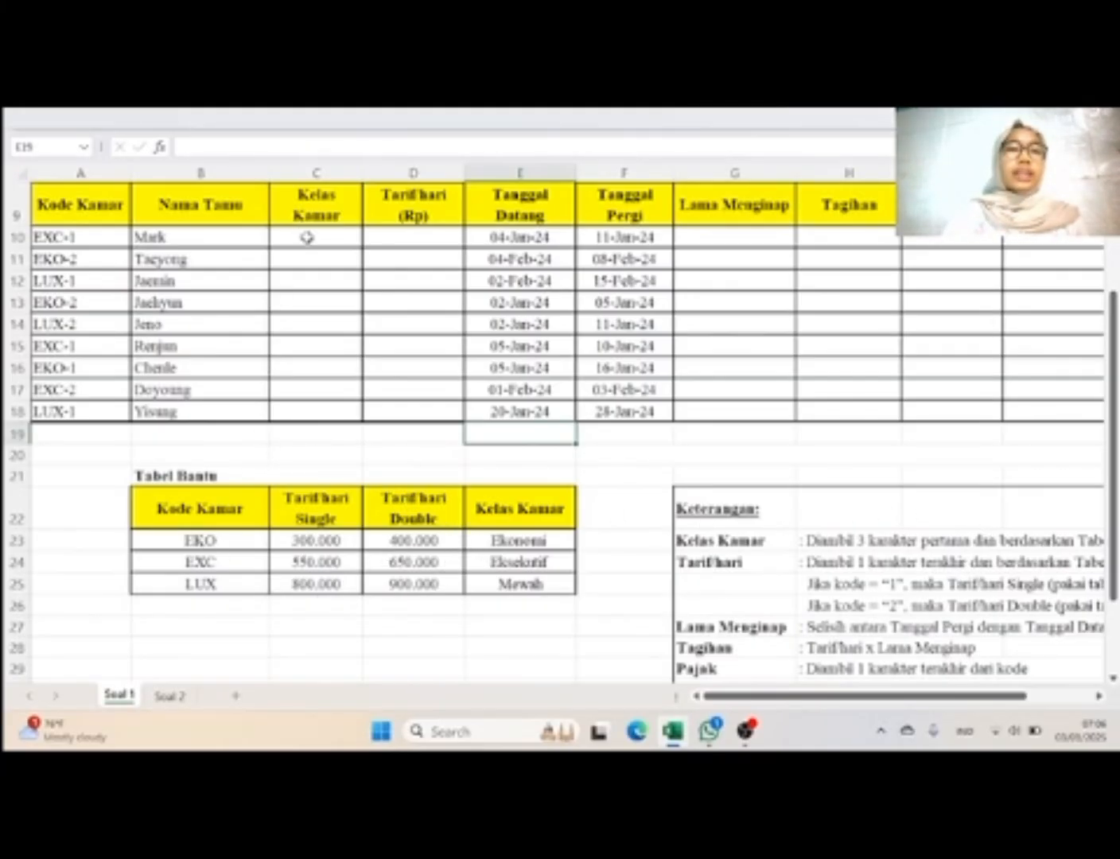
click(307, 237)
text(=)
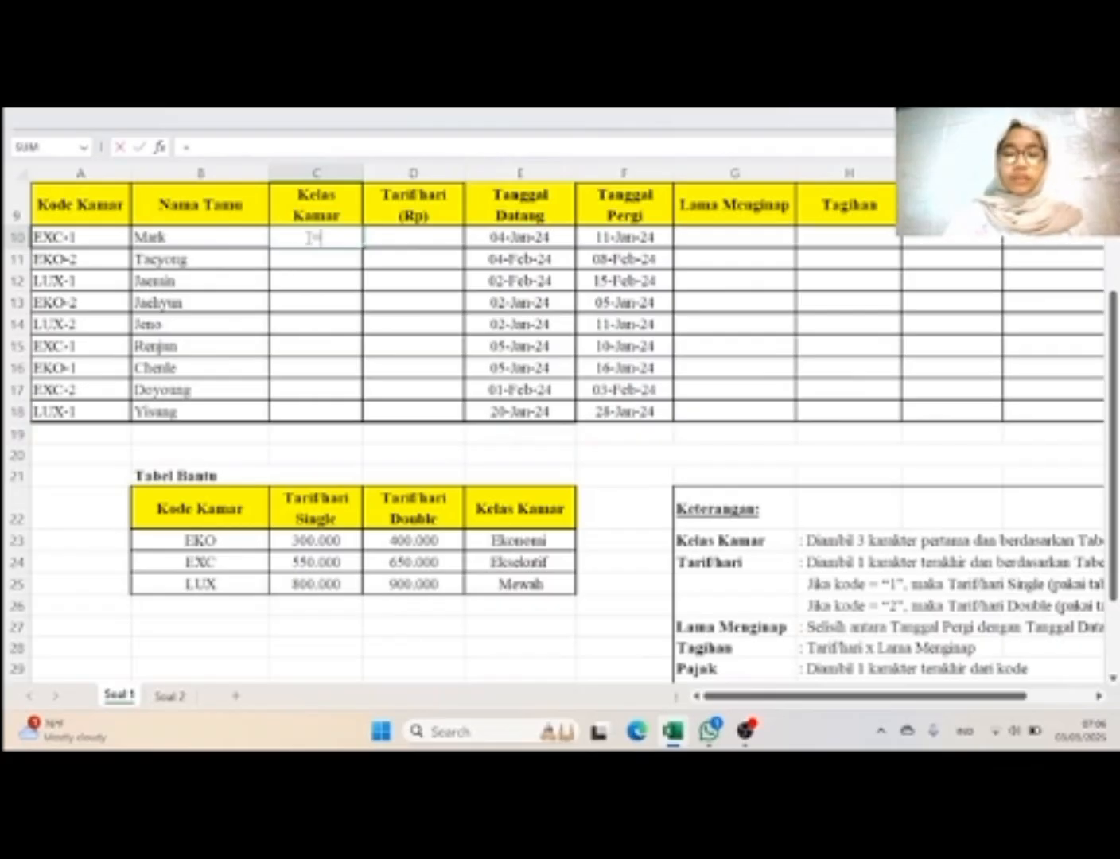
text(vlook)
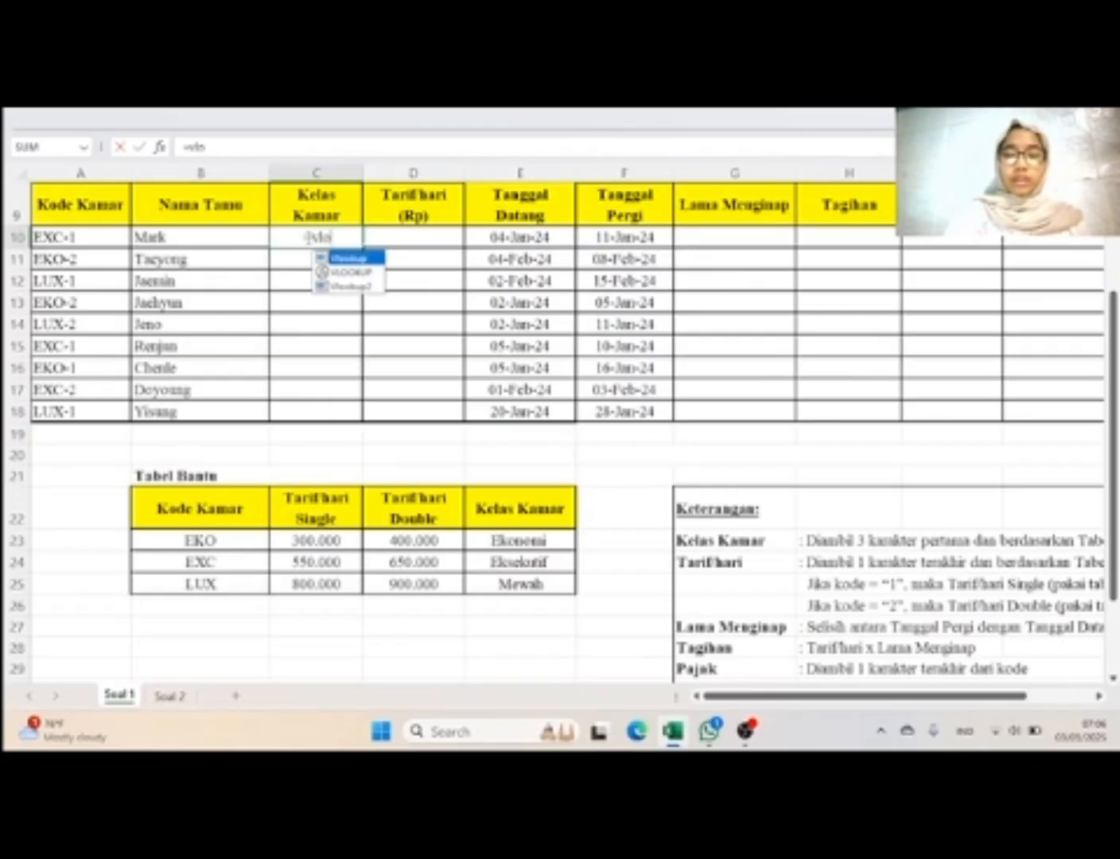
double_click(365, 258)
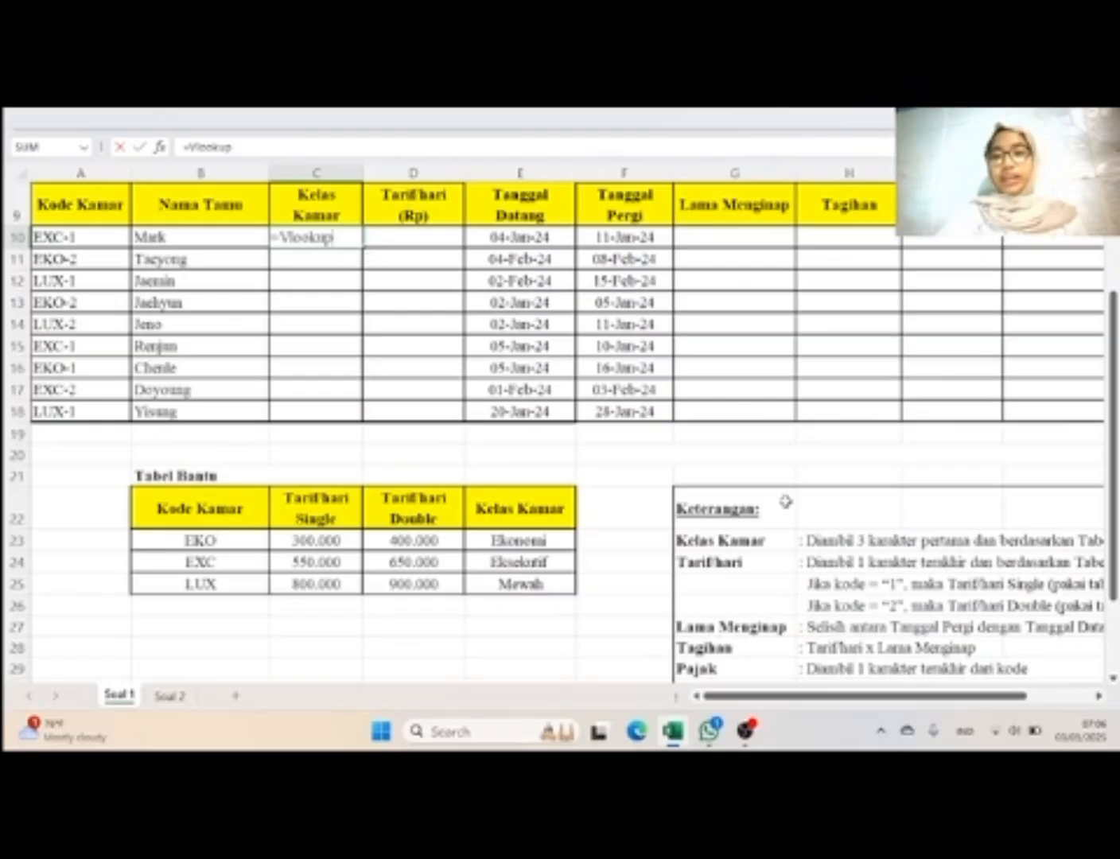
scroll(890, 548, right, 2)
scroll(897, 555, right, 1)
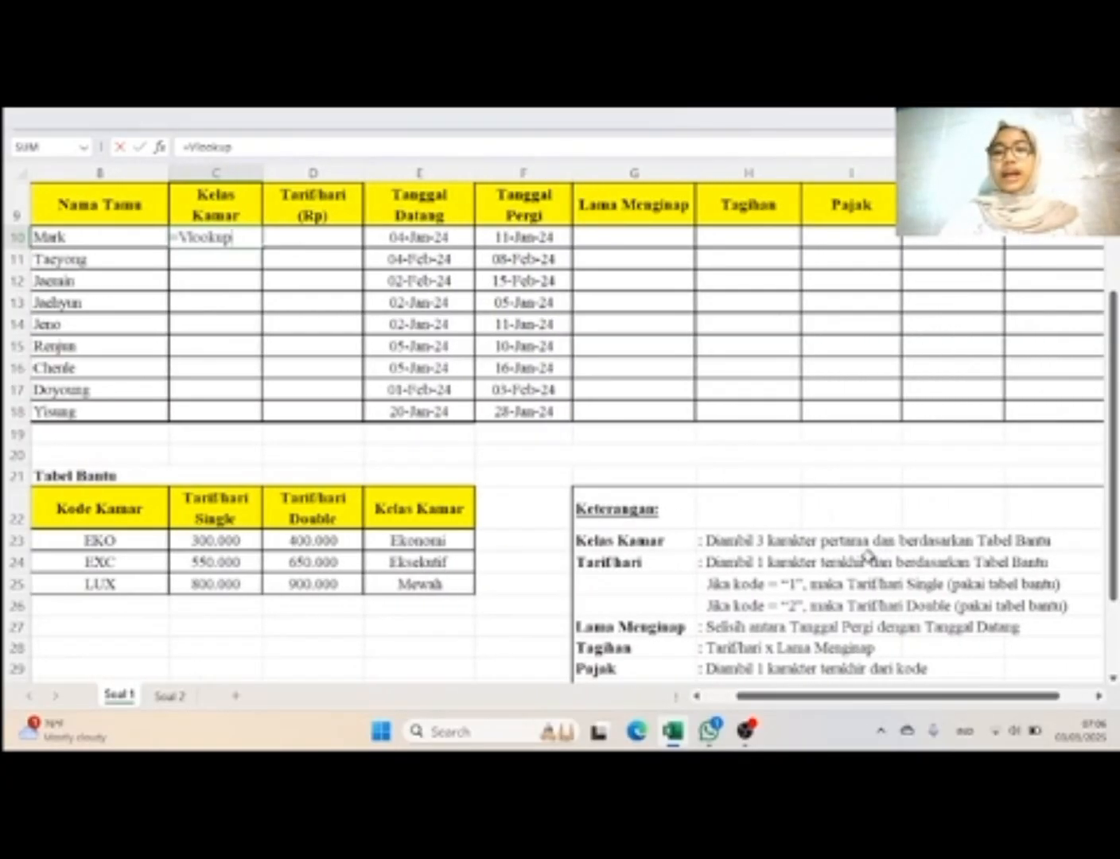
scroll(895, 555, left, 3)
scroll(895, 555, right, 1)
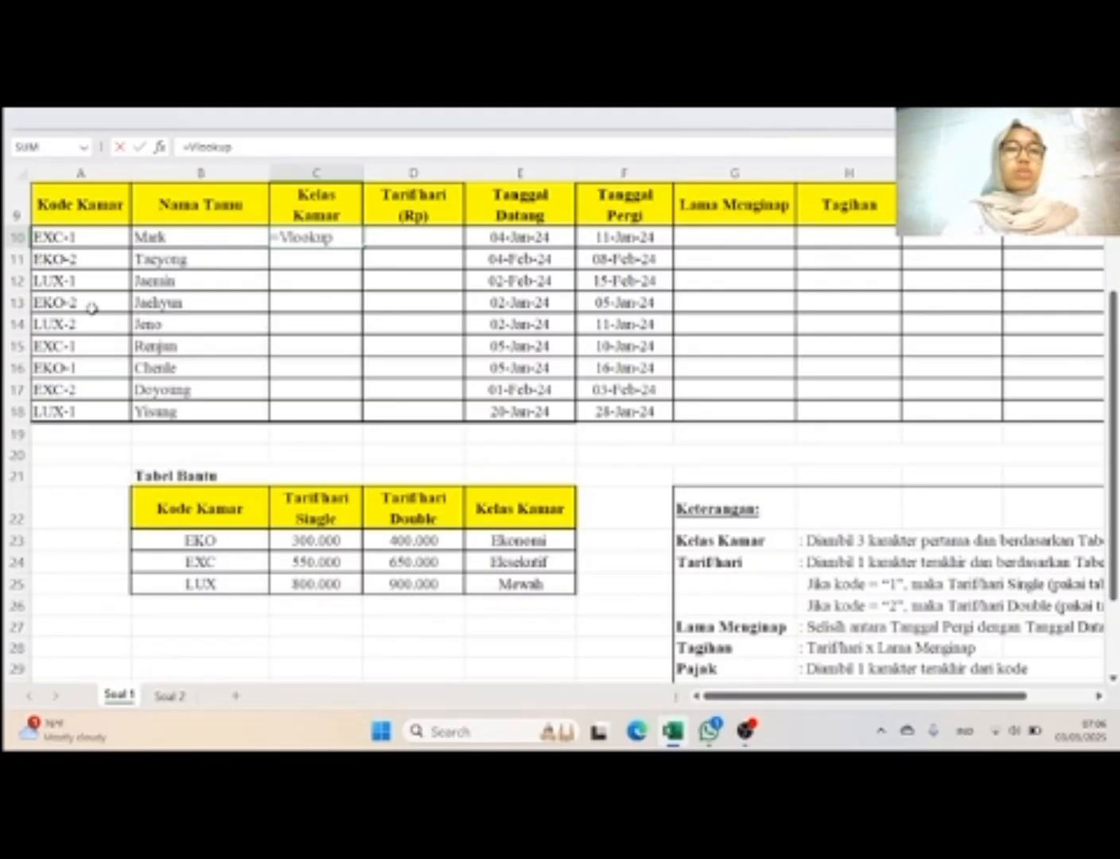
text(()
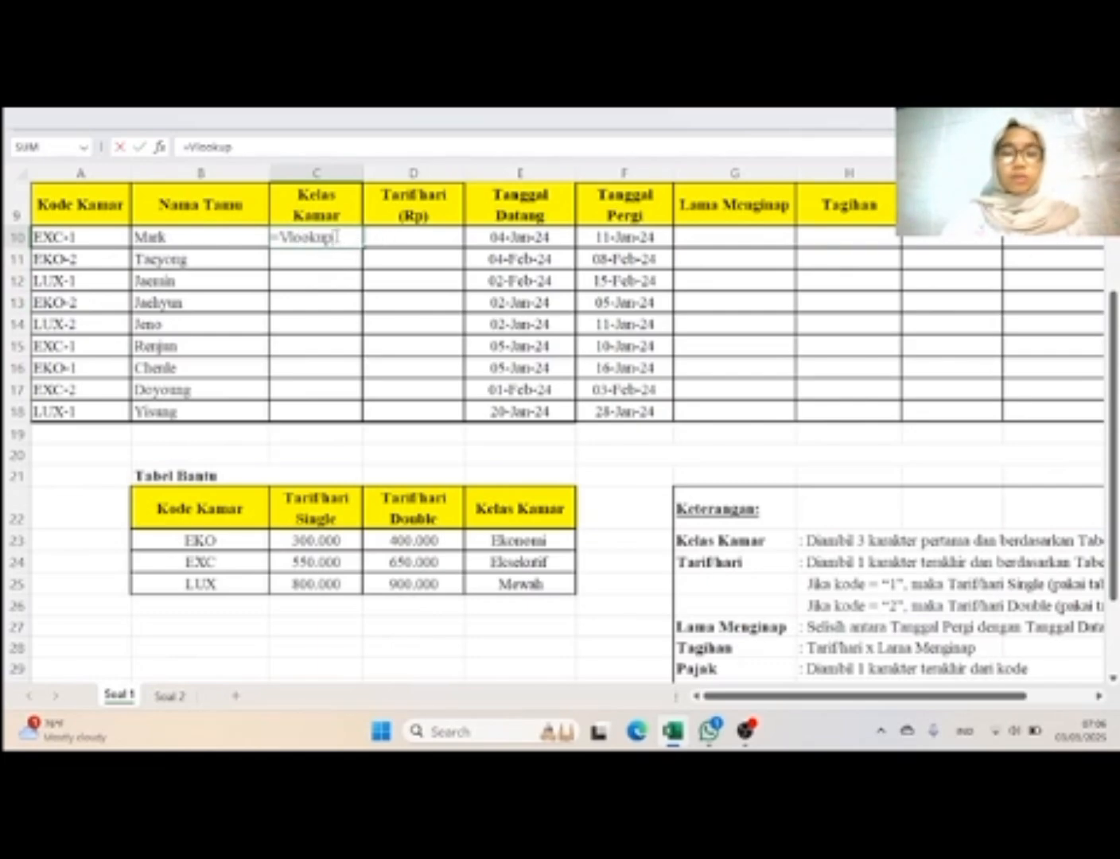
key(BackSpace)
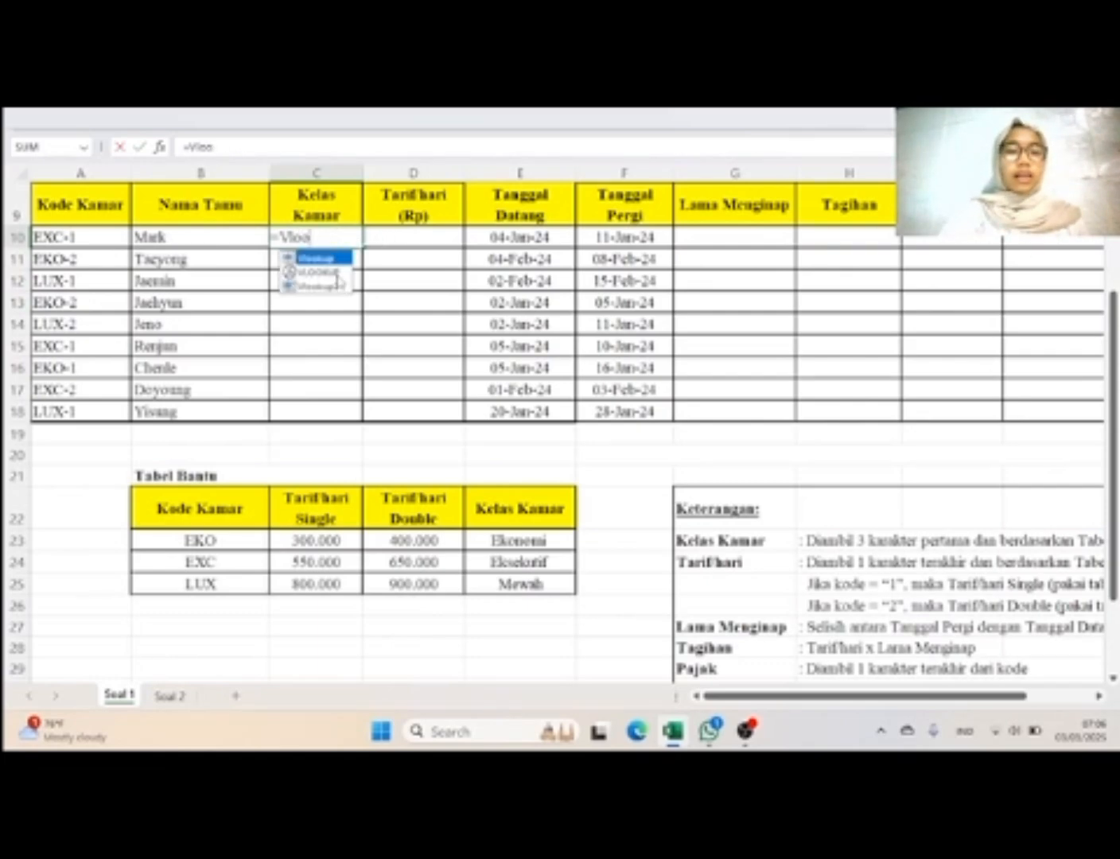
double_click(336, 272)
text(left)
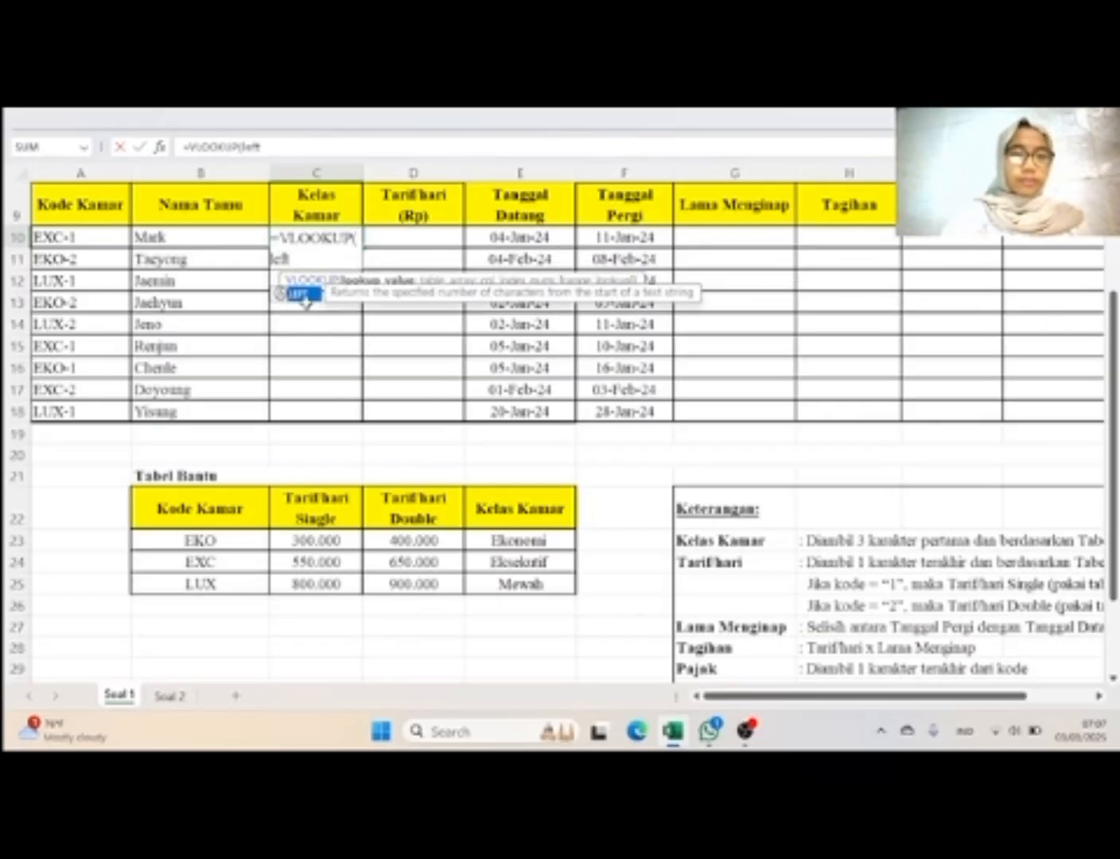
key(Return)
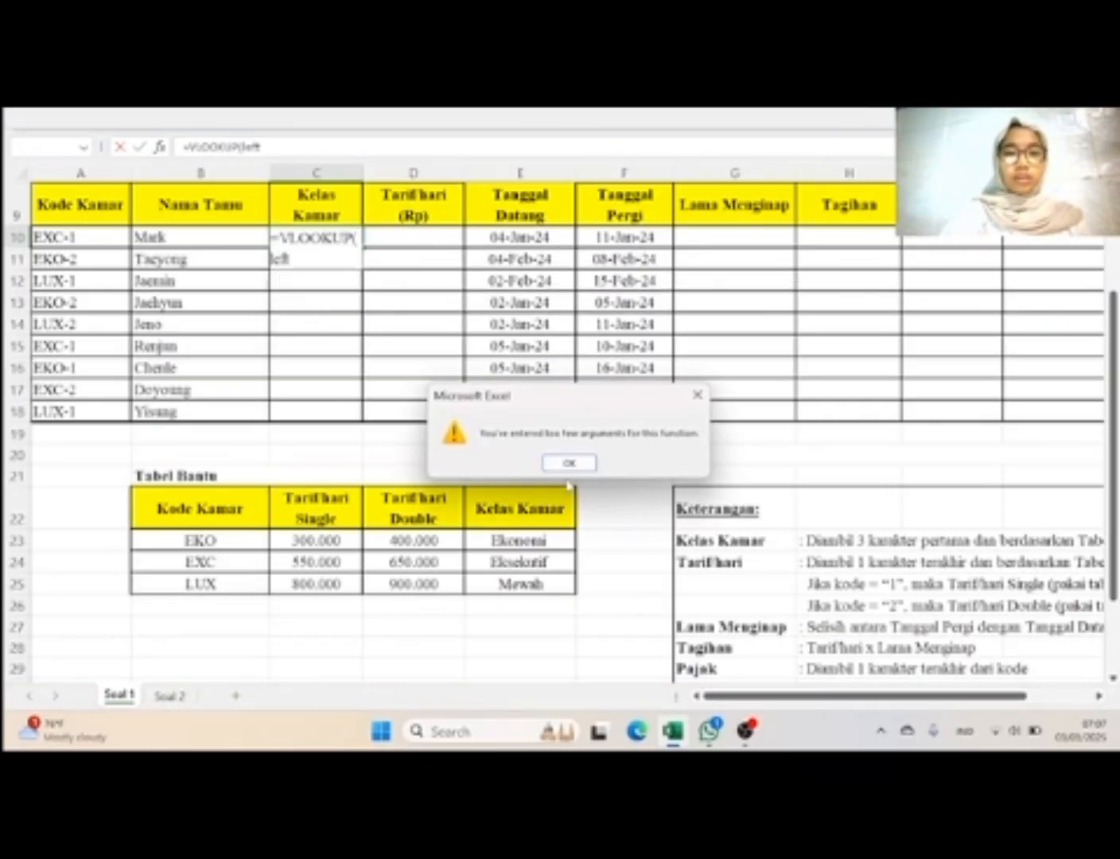
click(569, 463)
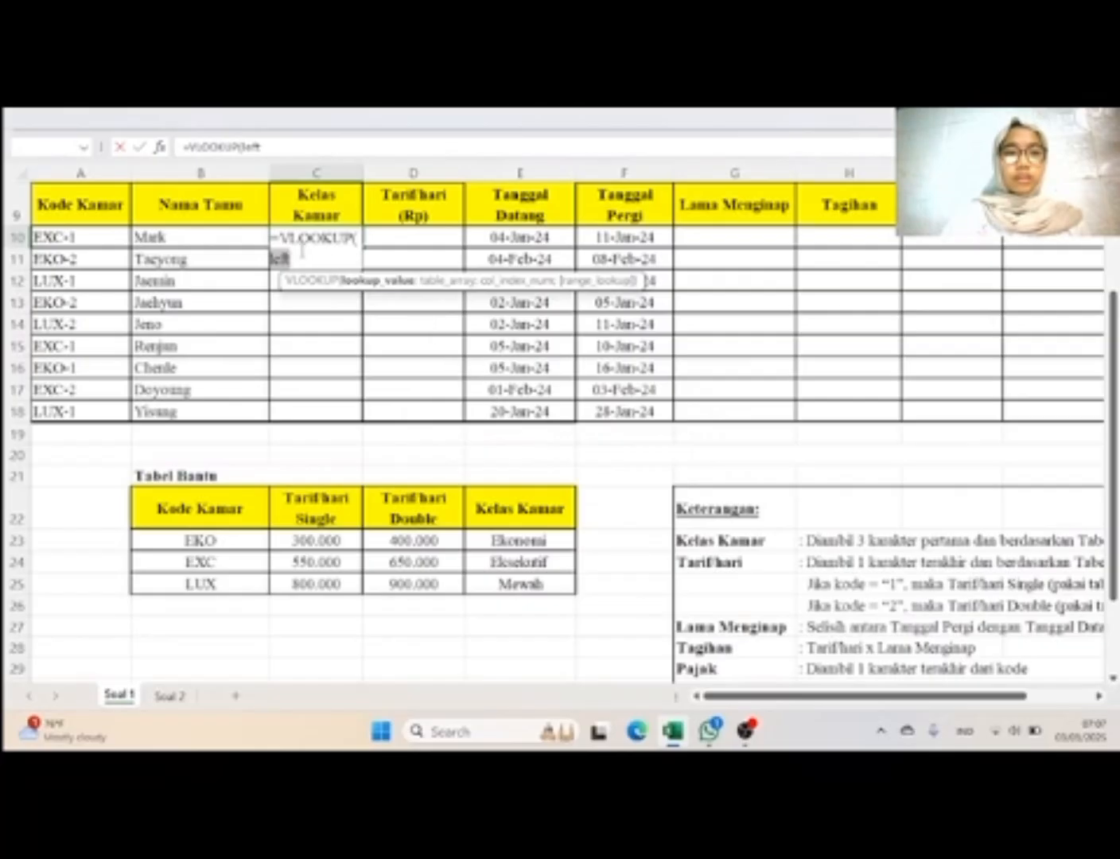
key(BackSpace)
key(BackSpace)
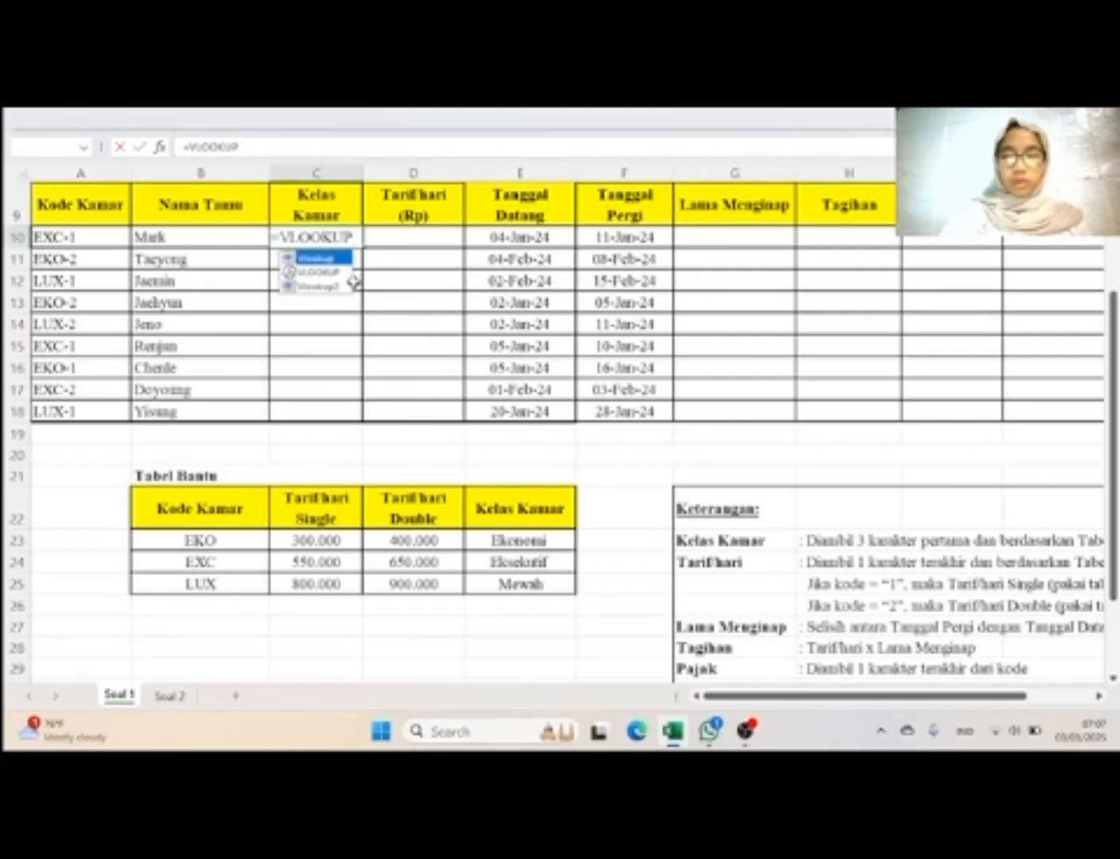
Step: In cell C10, start the VLOOKUP formula with LEFT(A10;3) as the lookup value
double_click(339, 273)
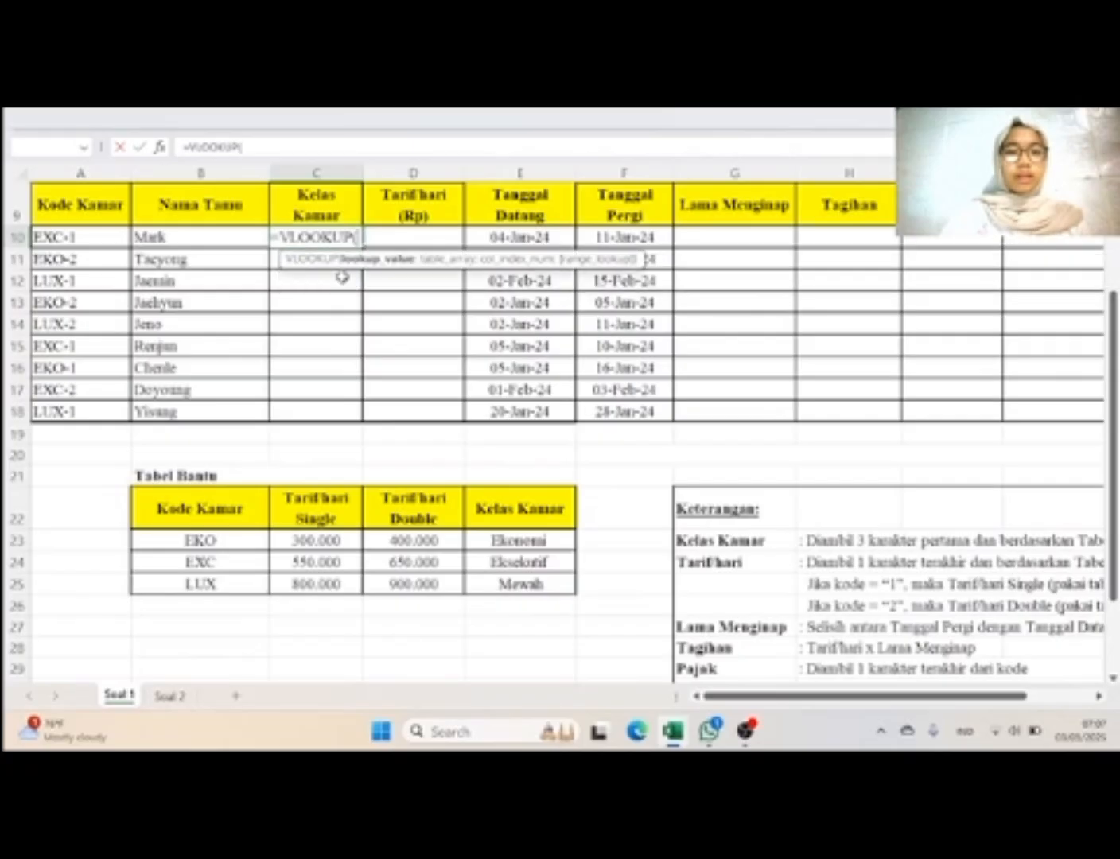
key(Caps_Lock)
text(L)
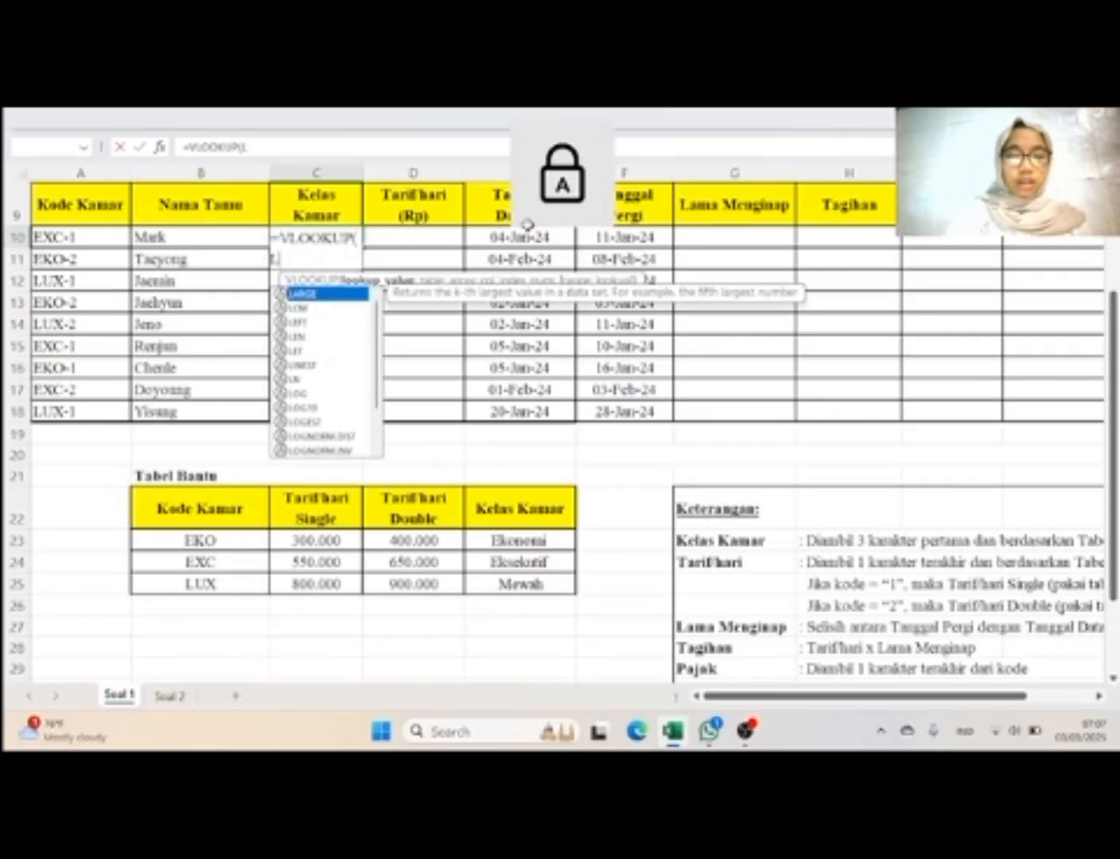
text(EFT)
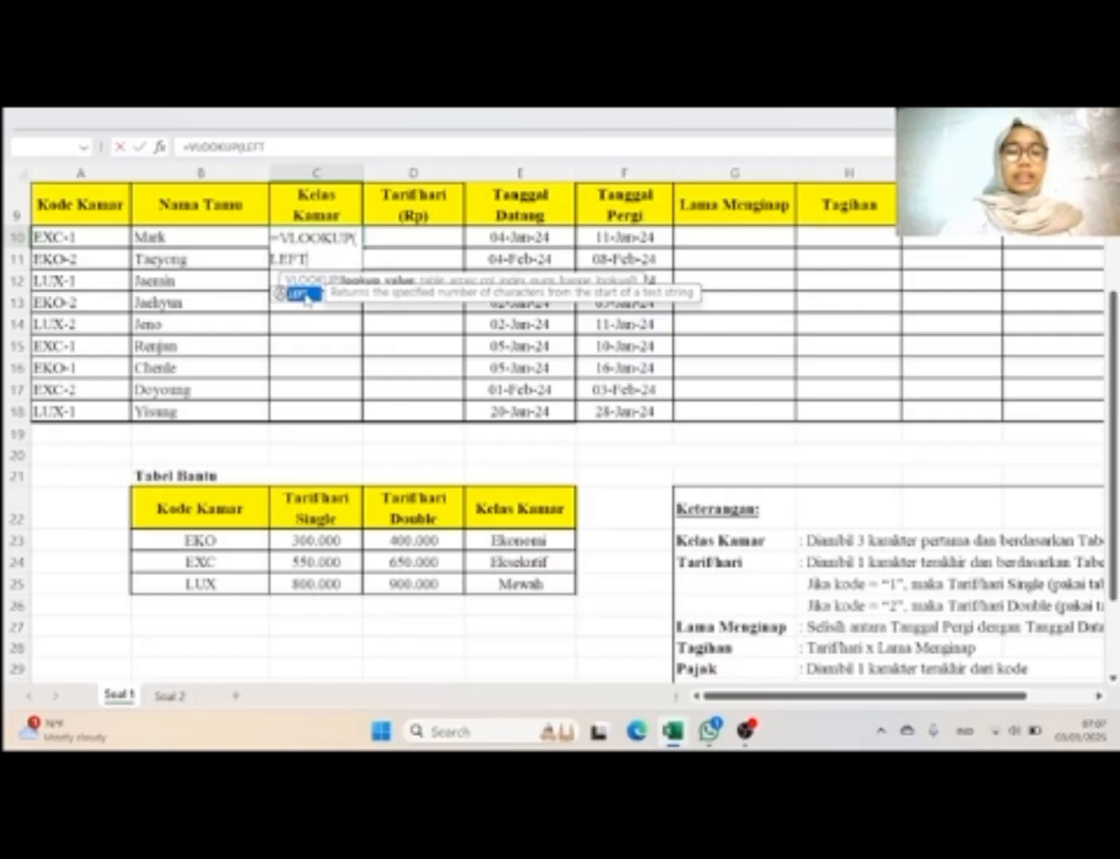
double_click(307, 298)
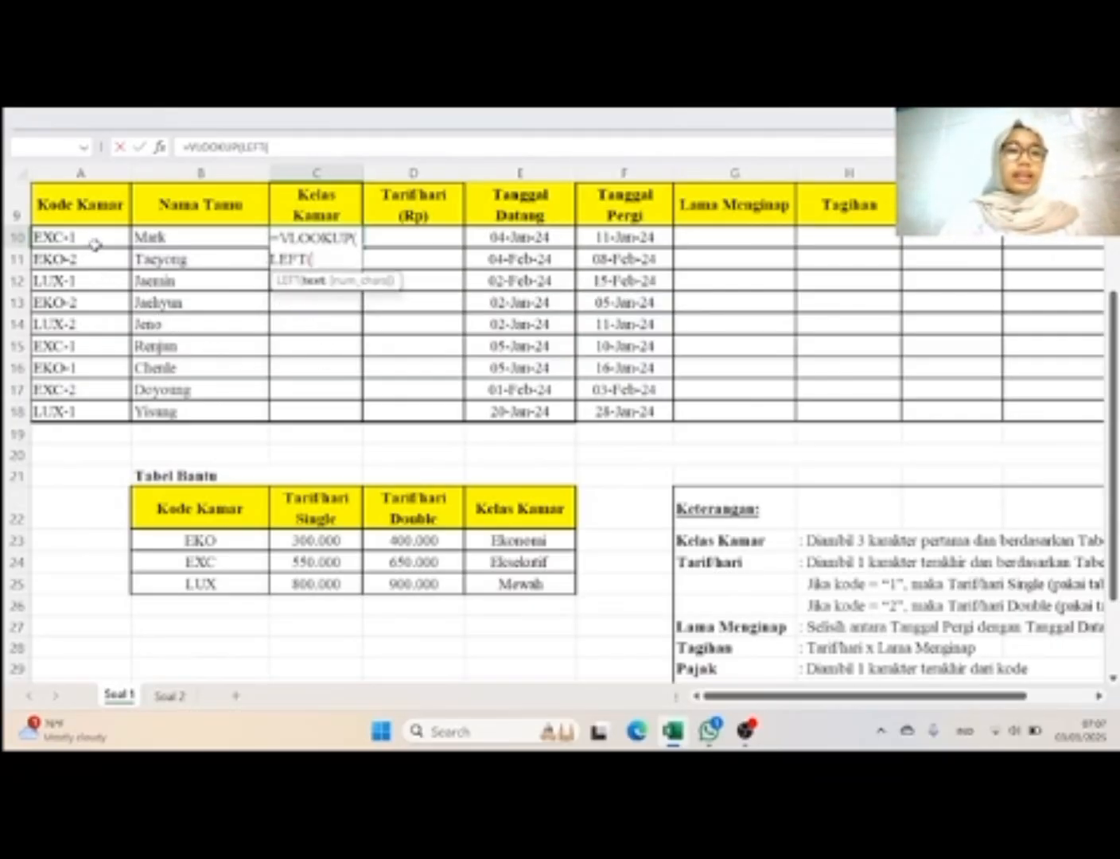
click(95, 240)
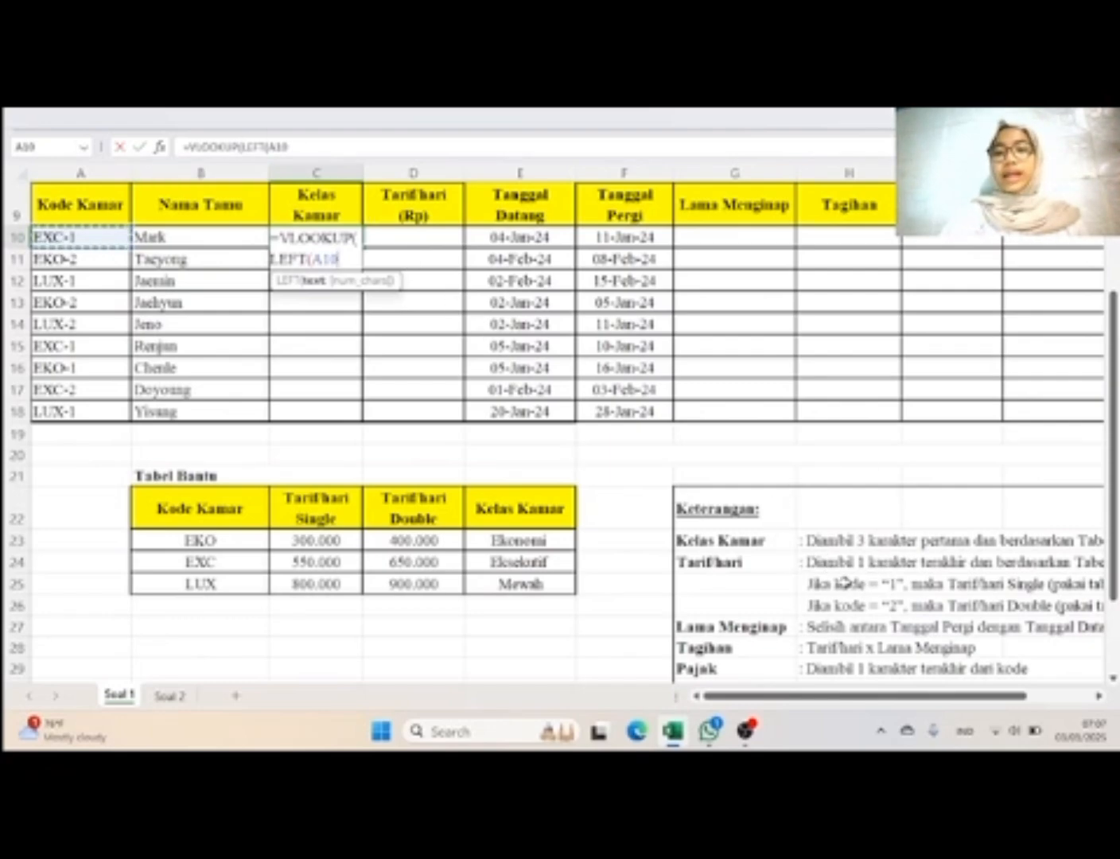
text(;3)
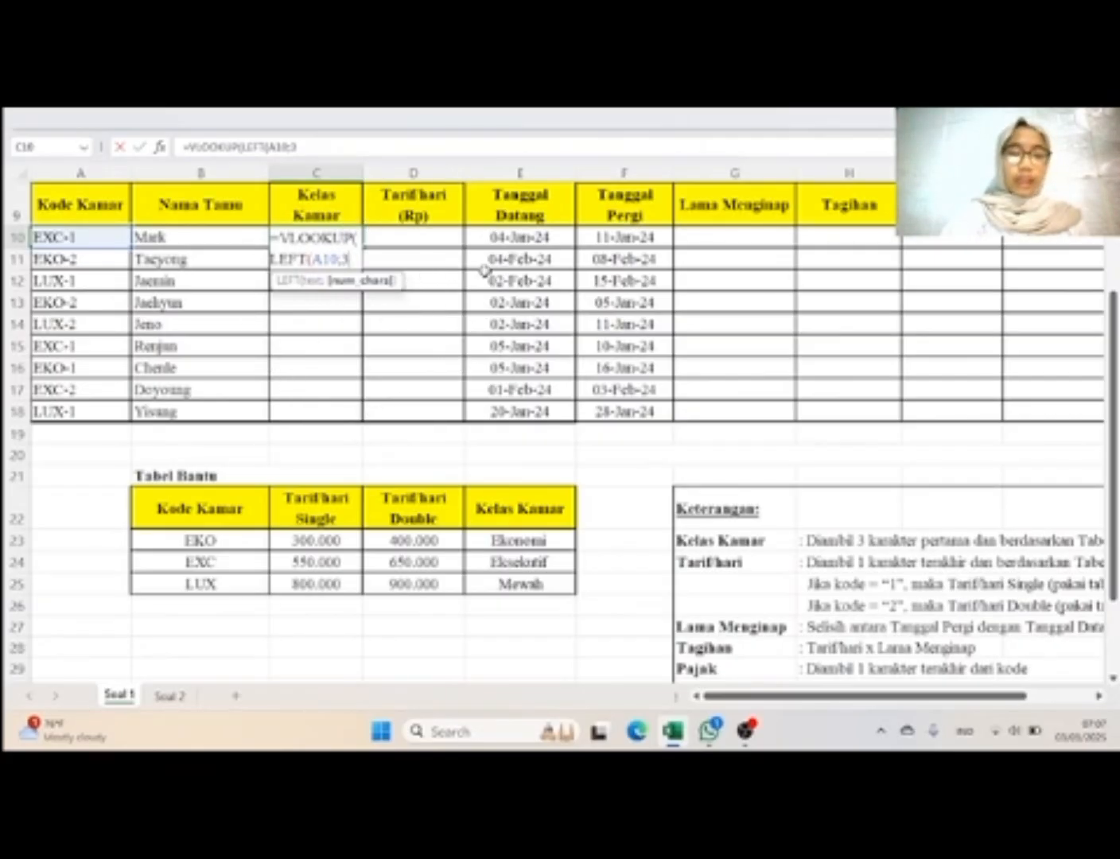
text())
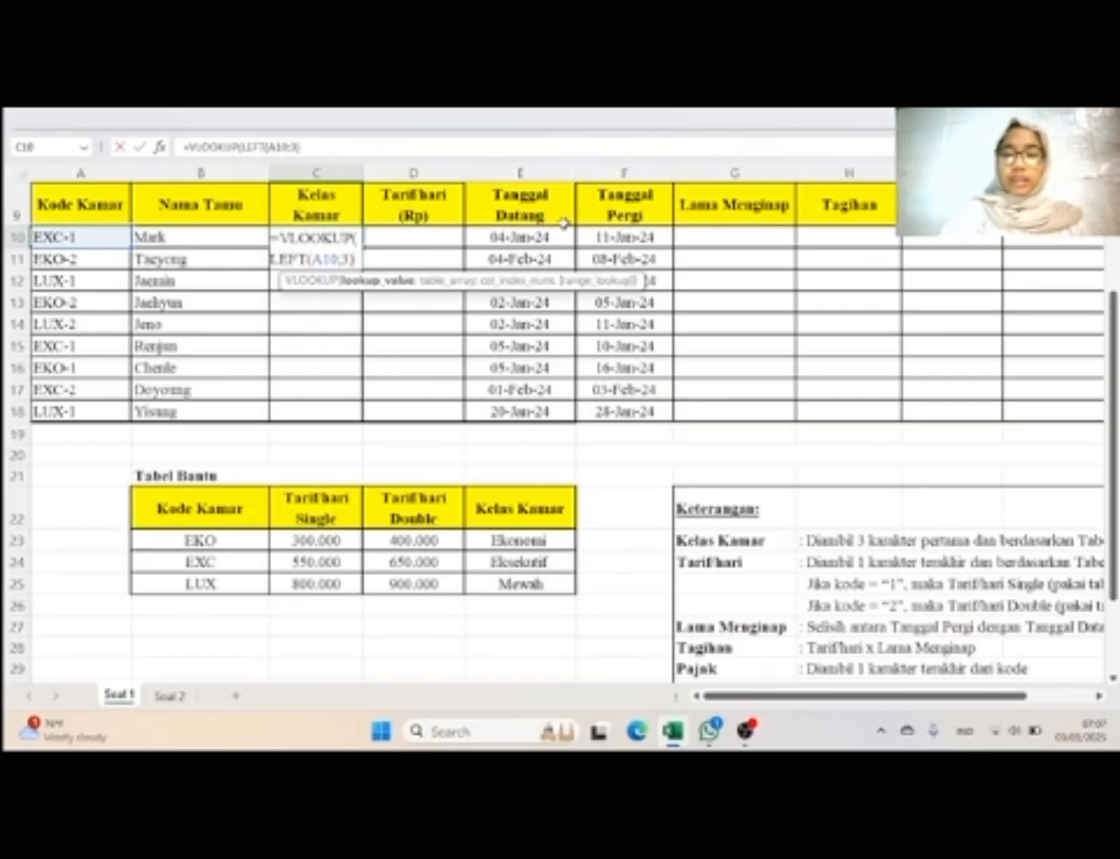
text(;)
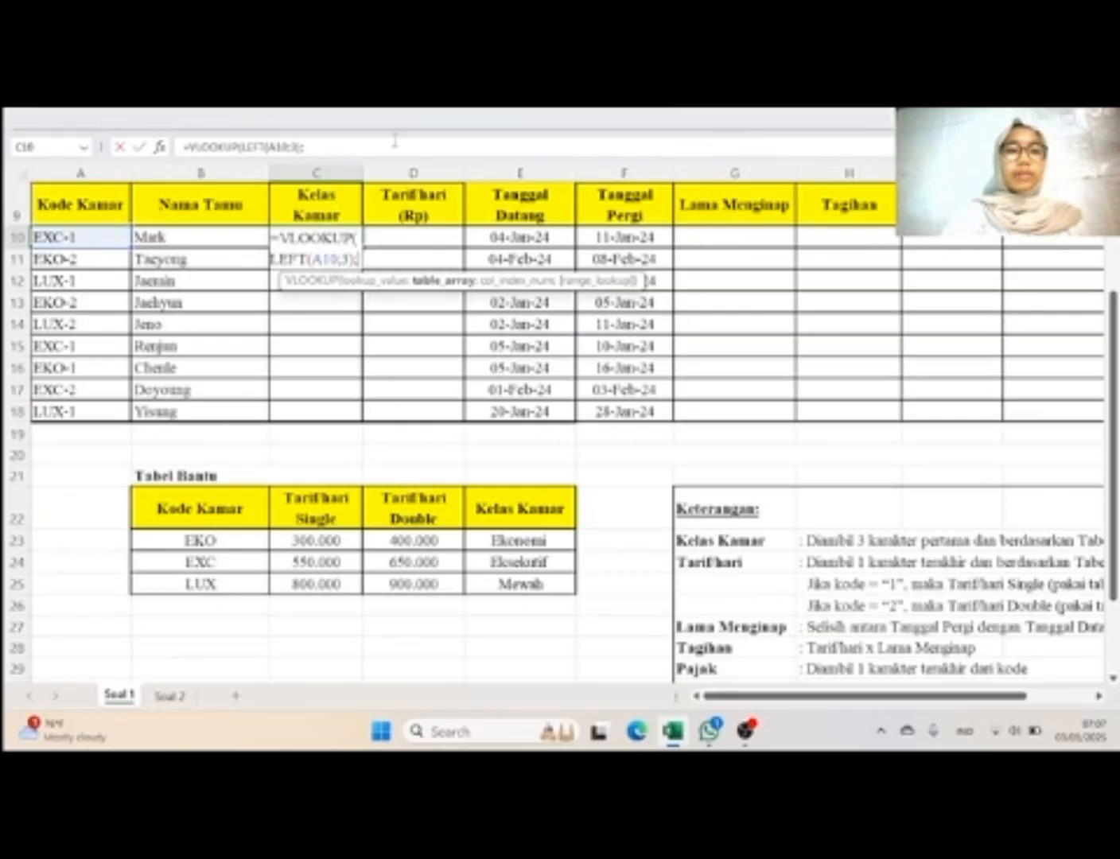
Step: Complete the C10 VLOOKUP with the named range data, column index 4 and range lookup 0, and fill it down to C18
key(Caps_Lock)
text(data)
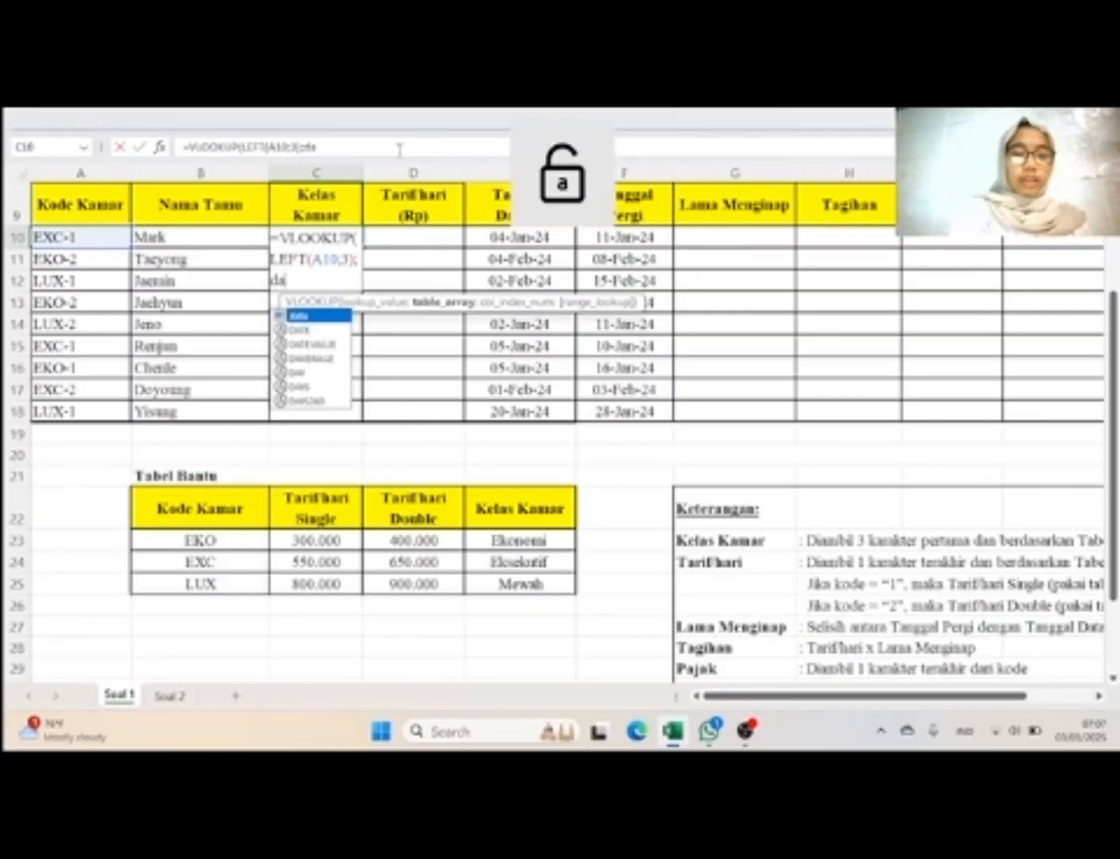
double_click(333, 317)
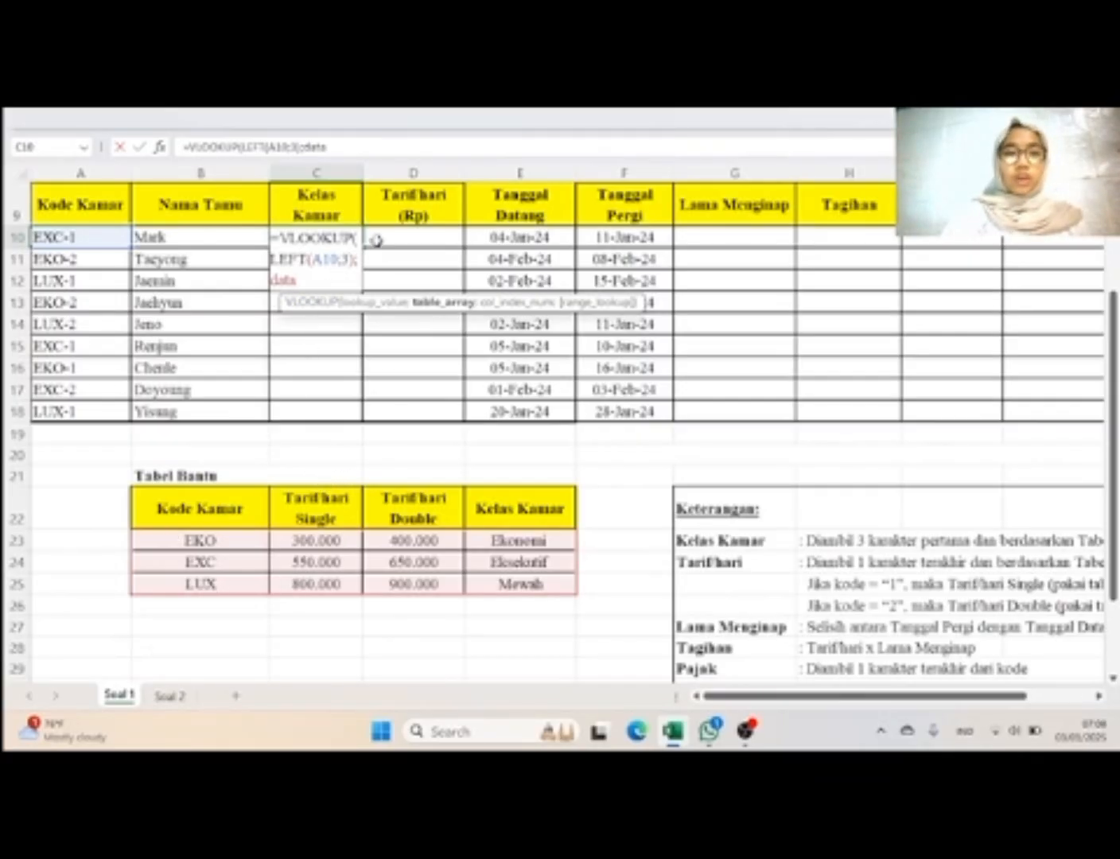
text(;4)
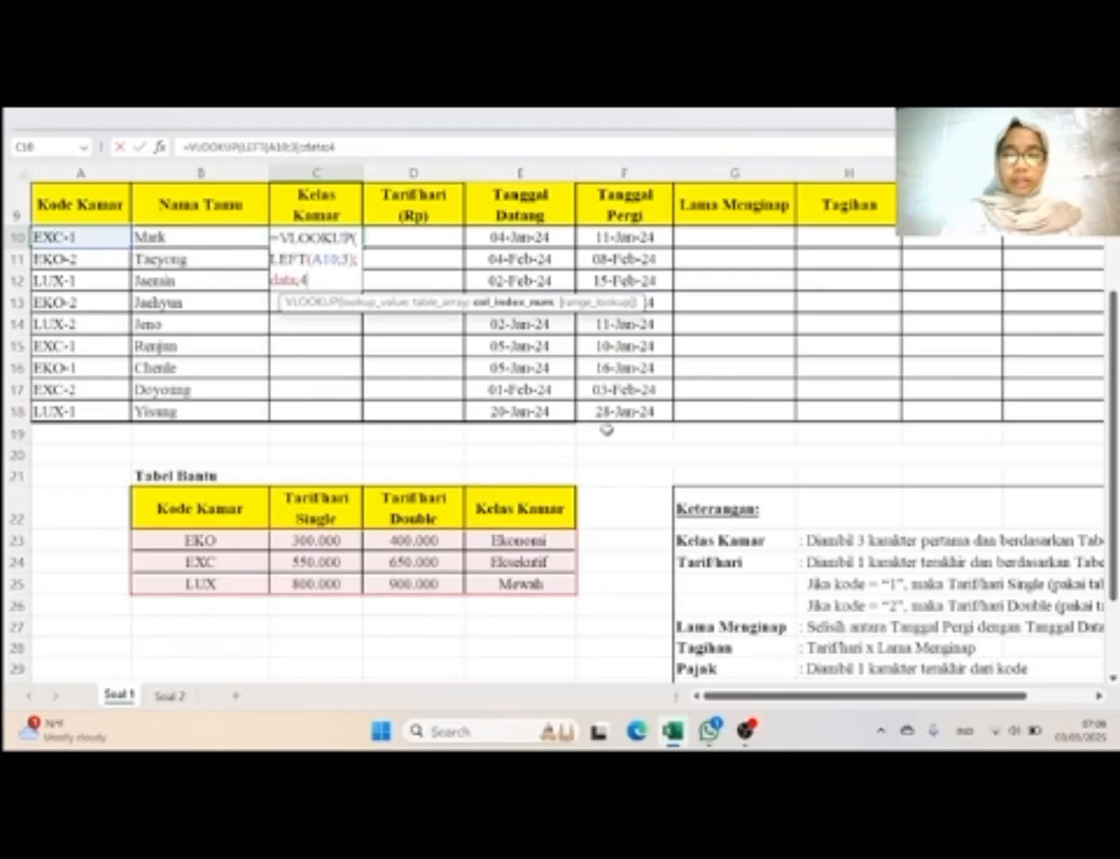
text(;3)
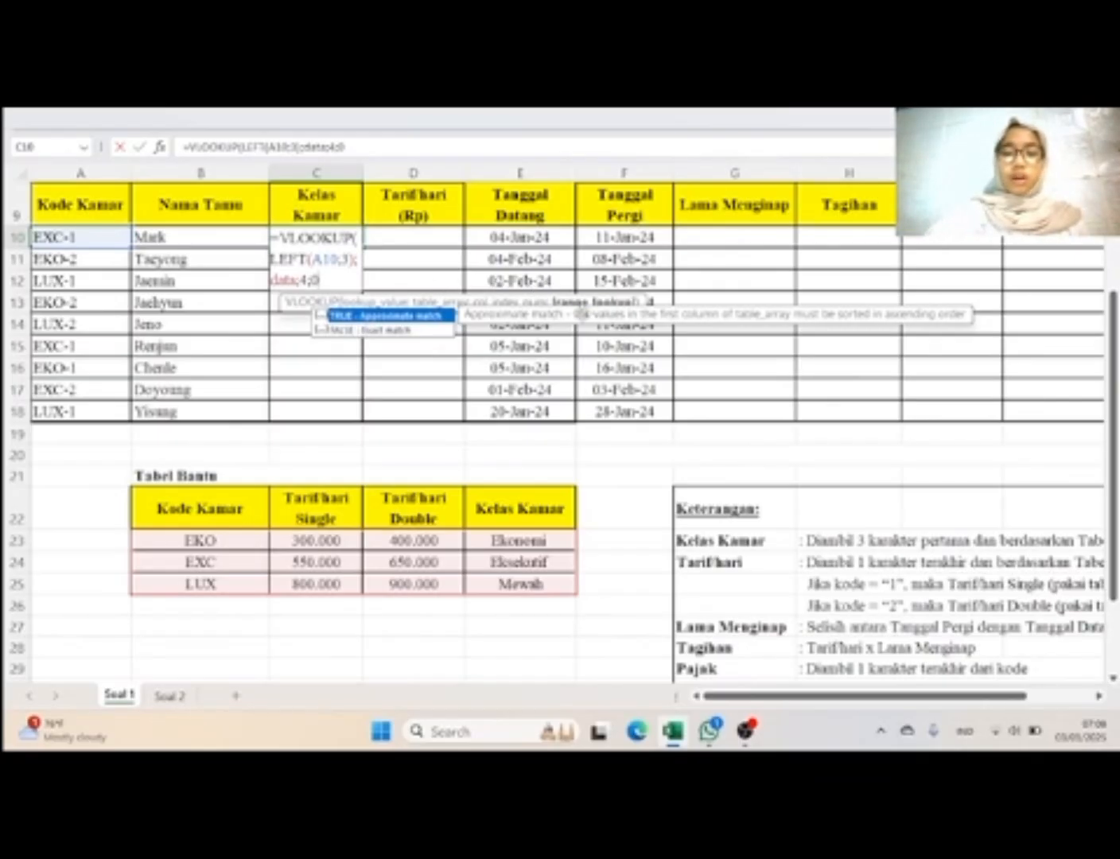
text())
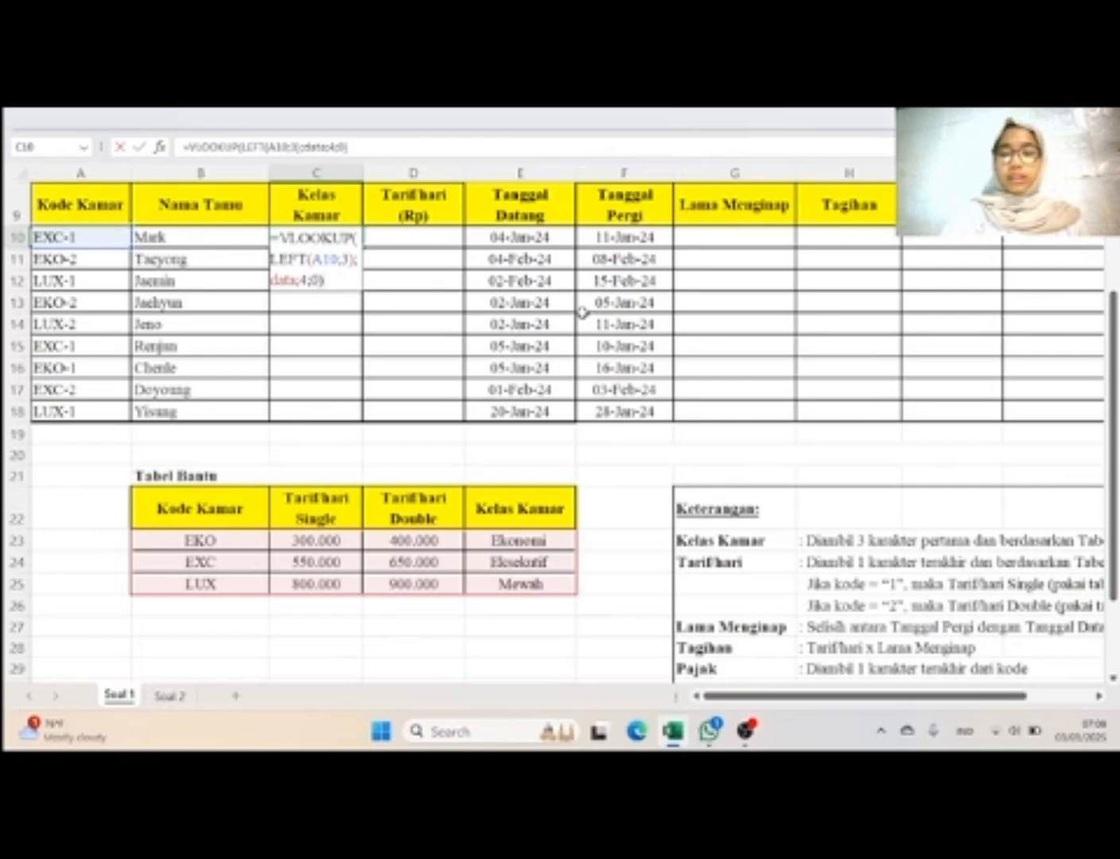
key(Return)
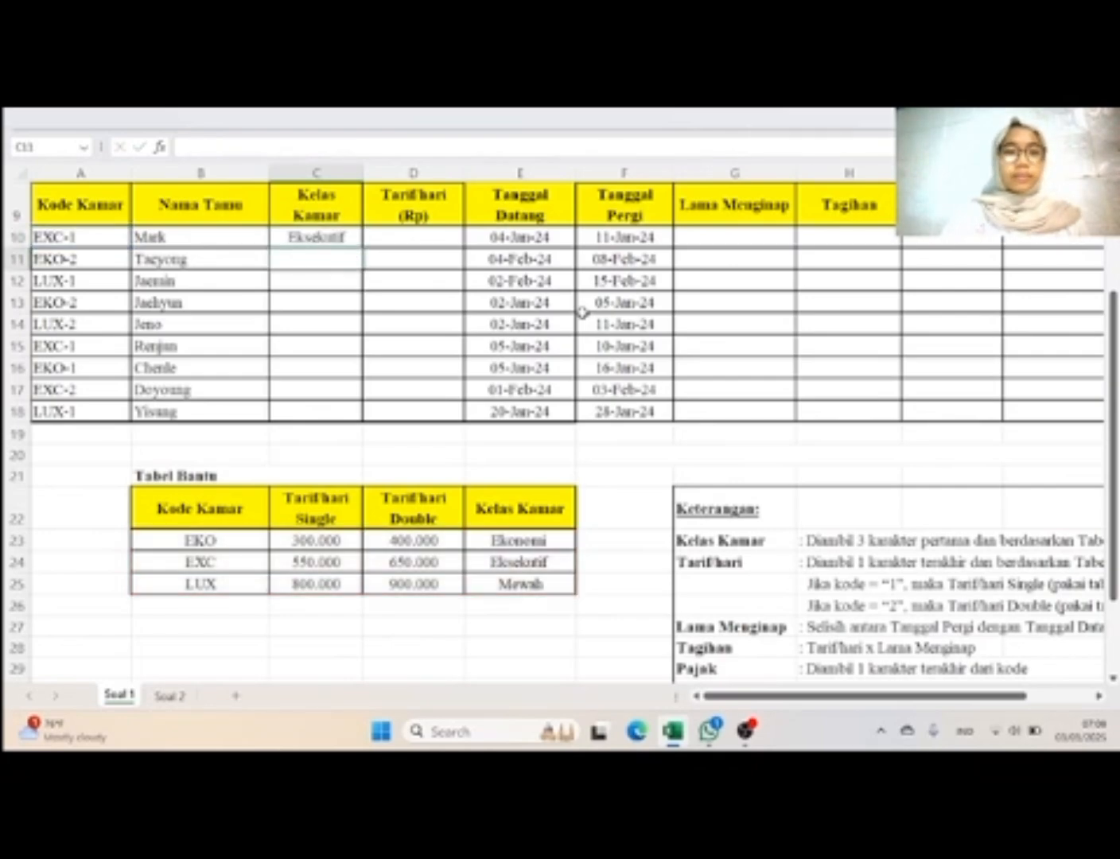
click(351, 238)
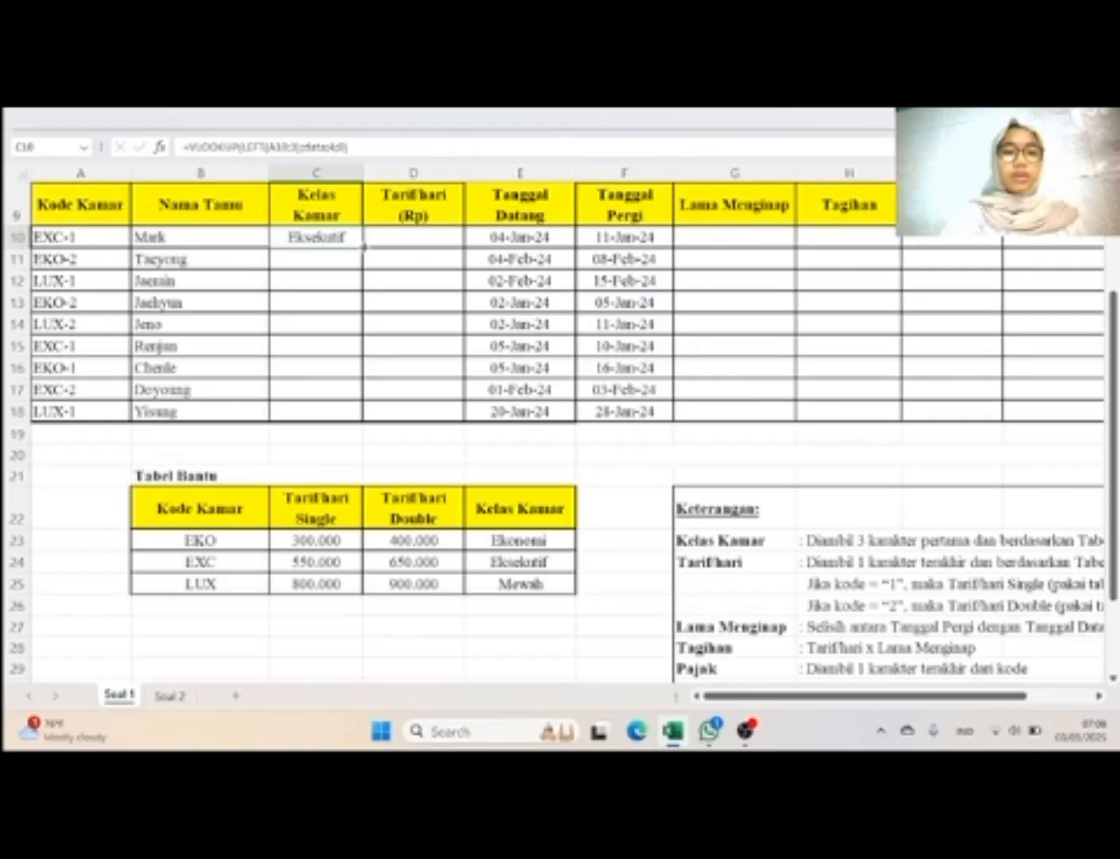
double_click(363, 246)
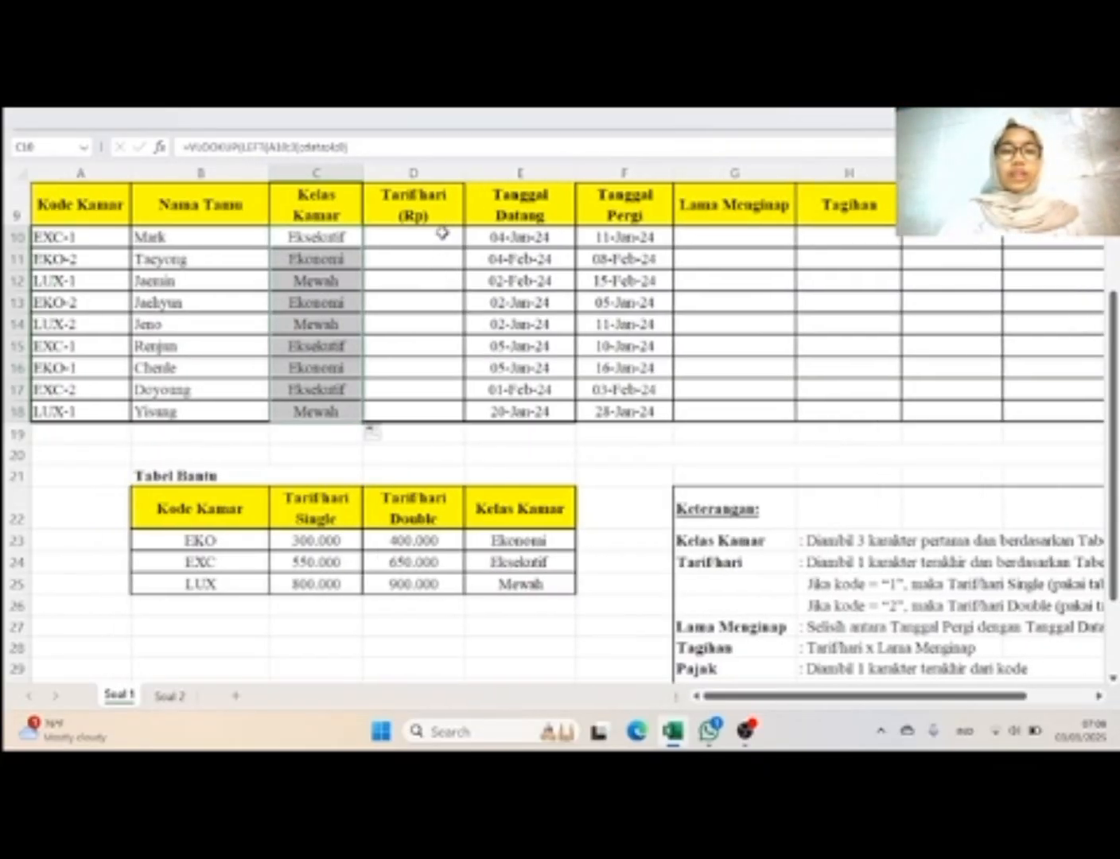
Step: Check the Keterangan rule for Tarif/hari and begin an IF formula in cell D10 for the first guest
click(442, 234)
scroll(873, 492, down, 2)
scroll(872, 491, right, 1)
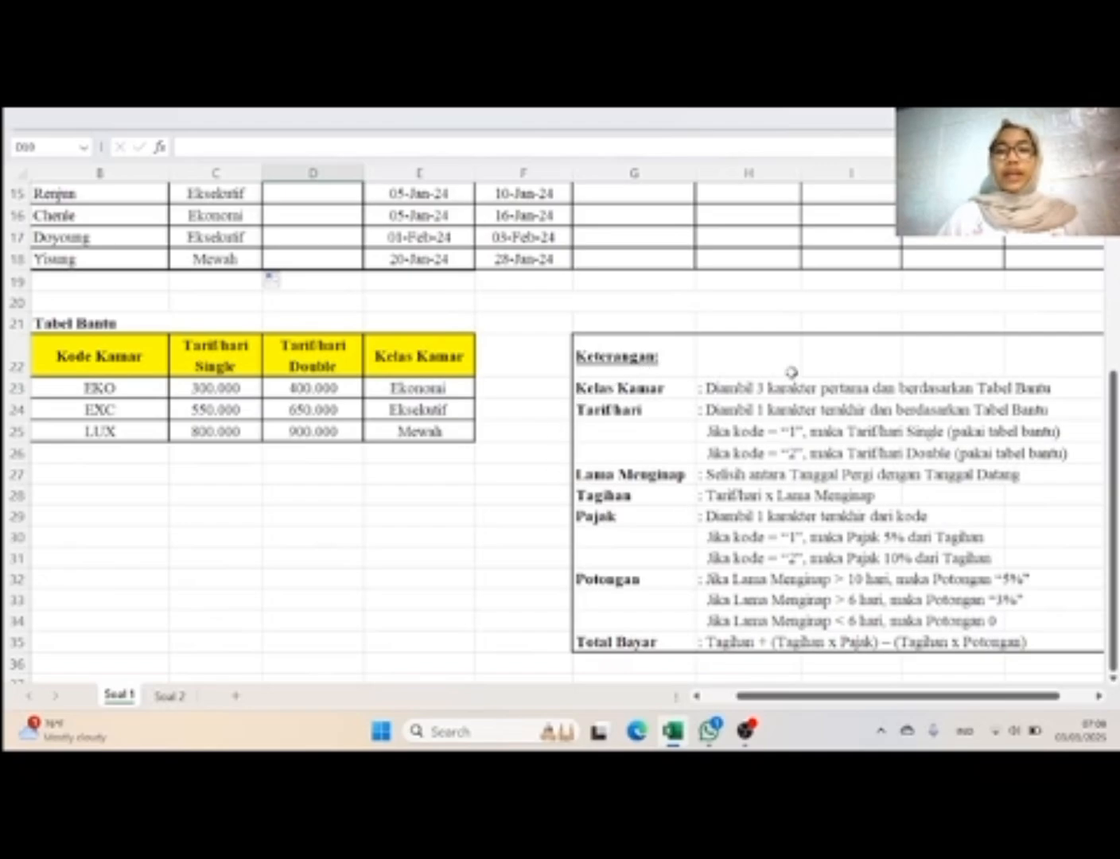
scroll(684, 444, up, 4)
scroll(685, 444, left, 1)
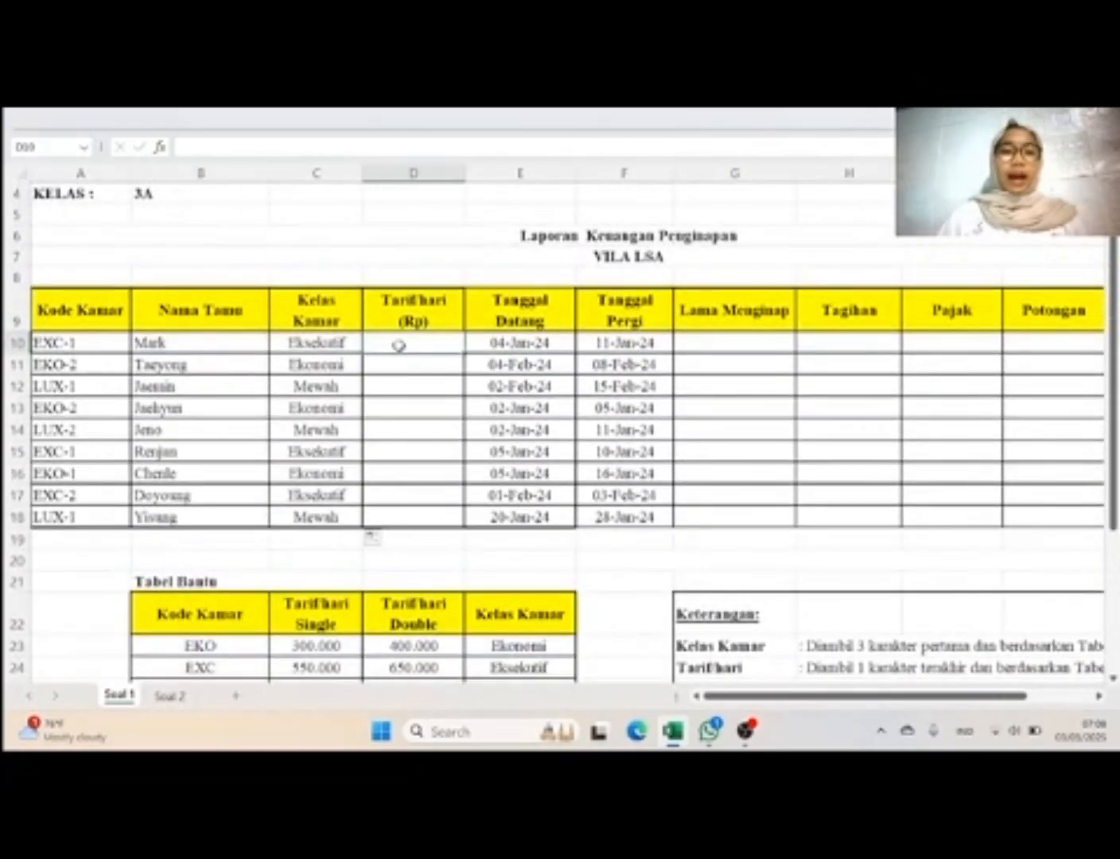
text(=)
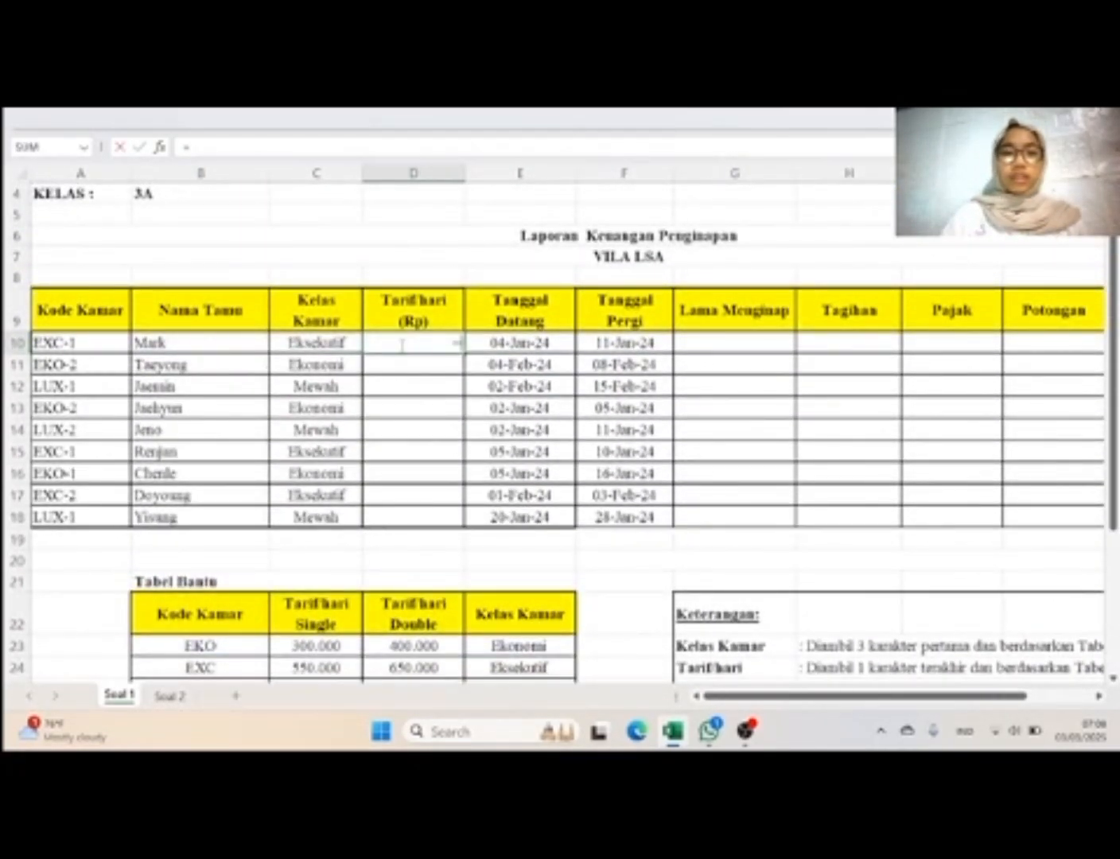
key(Caps_Lock)
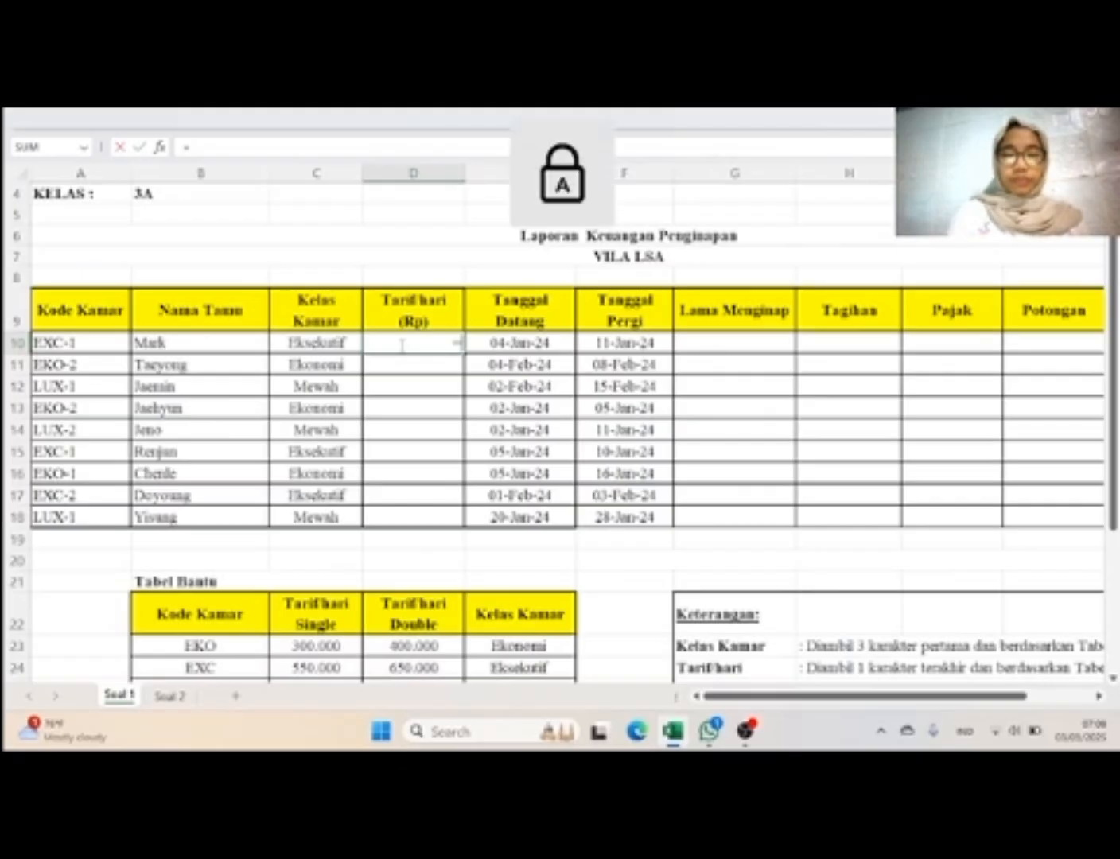
text(IF)
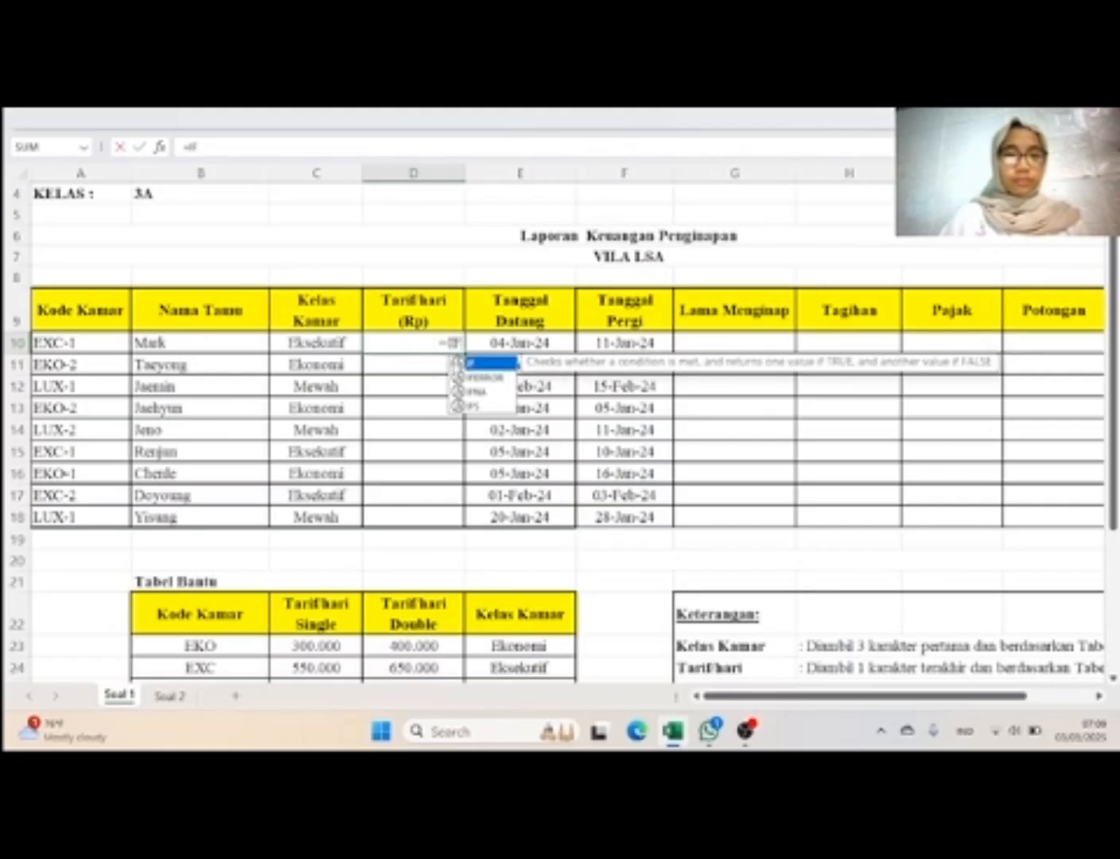
double_click(494, 364)
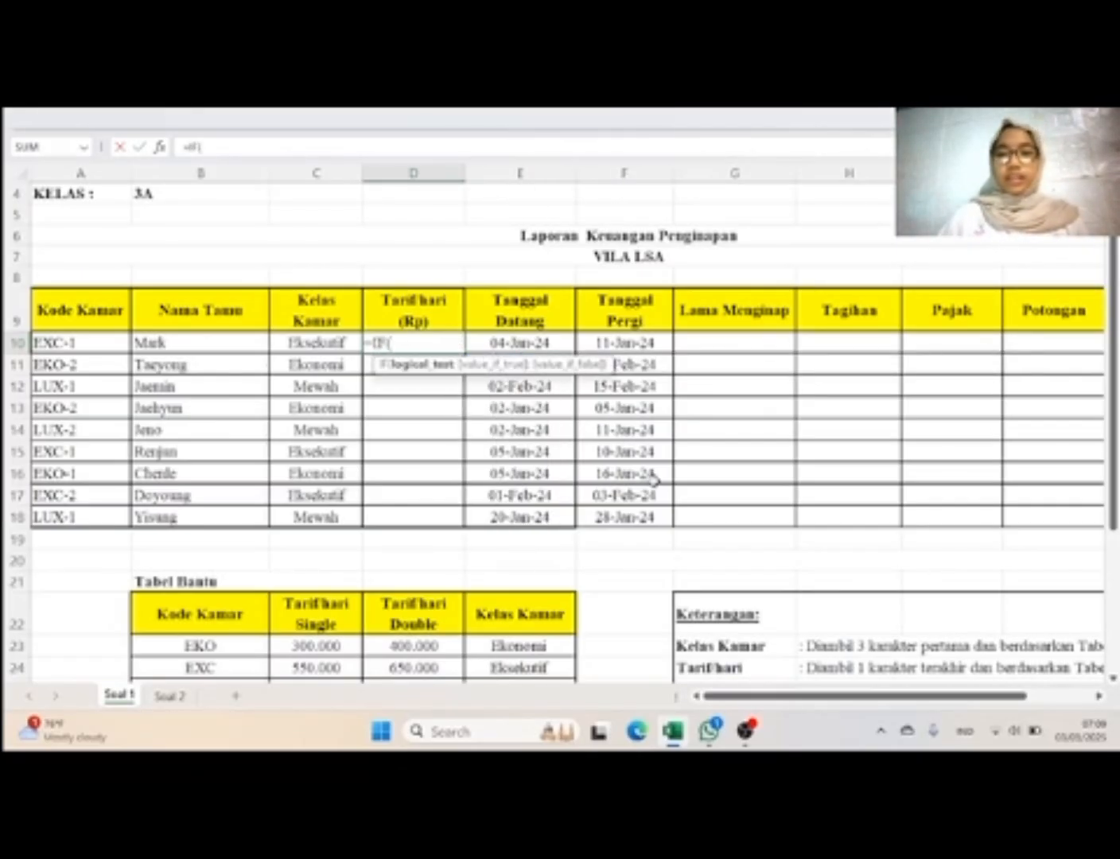
Step: Enter RIGHT(A10;1)="1" as the logical test of the IF formula in cell D10
scroll(652, 480, down, 1)
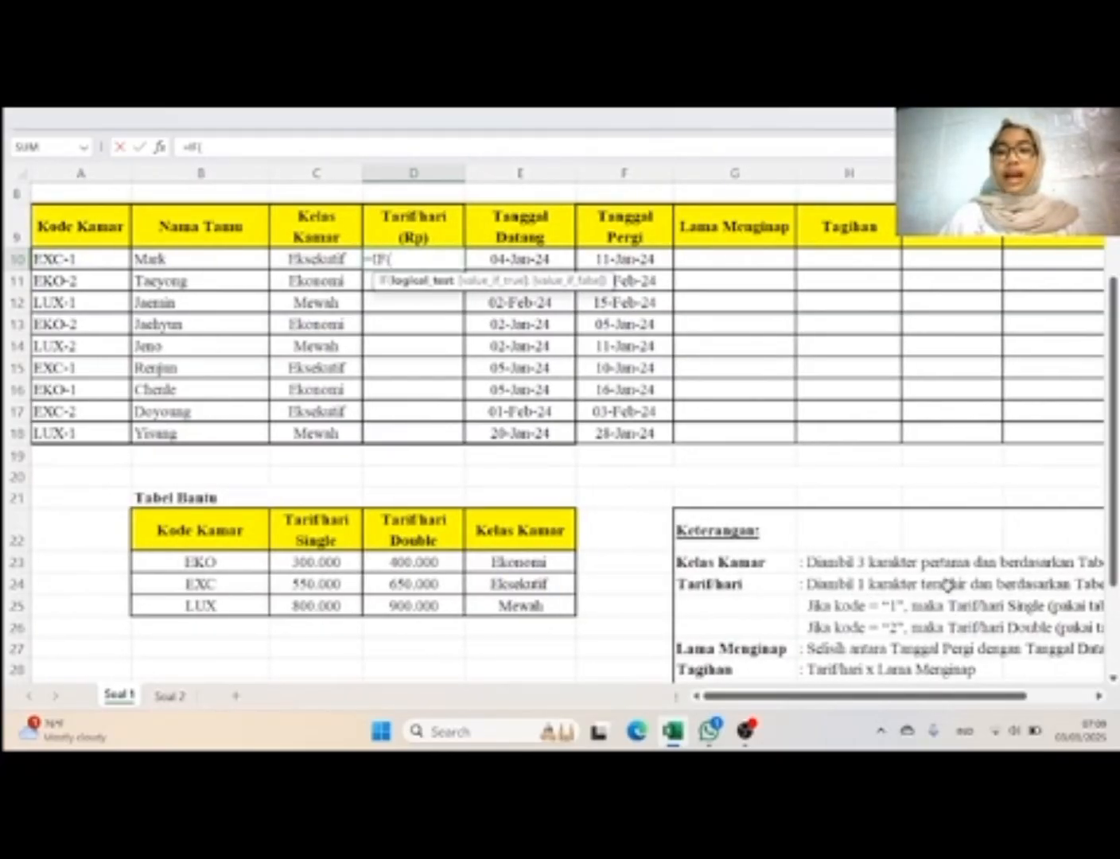
scroll(948, 584, up, 1)
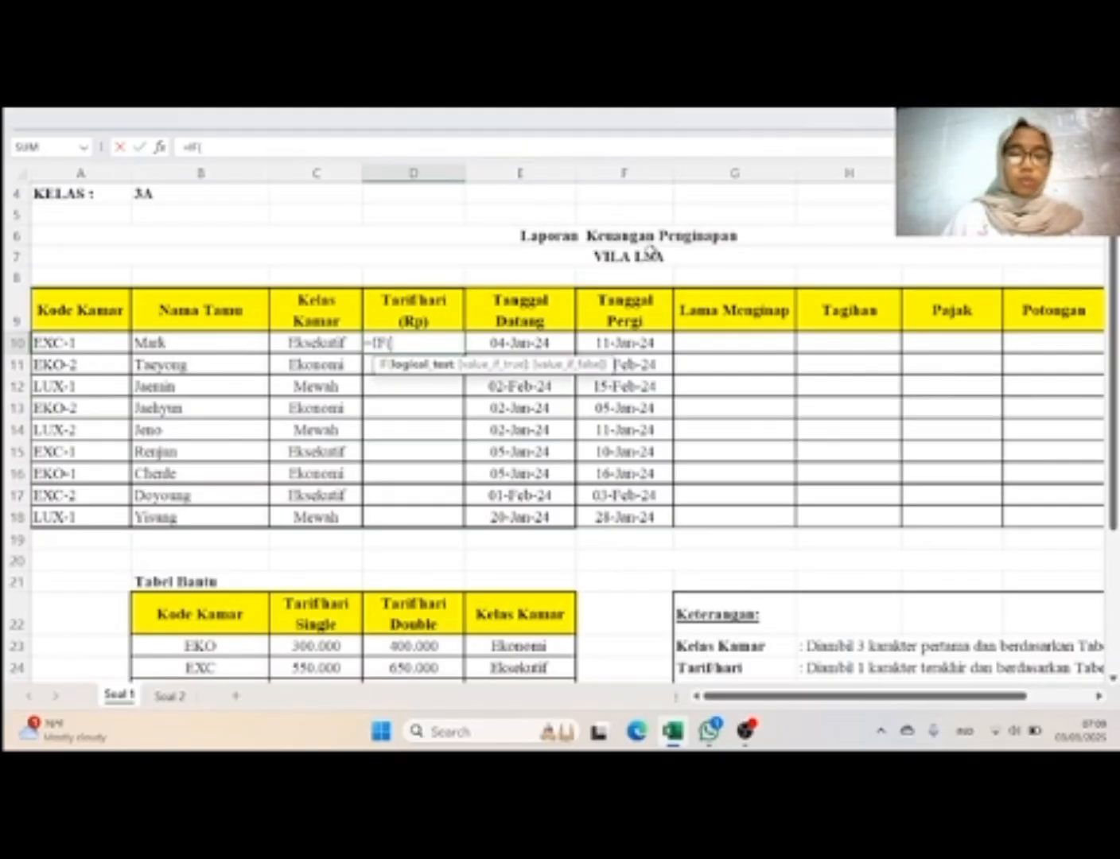
text(RIG)
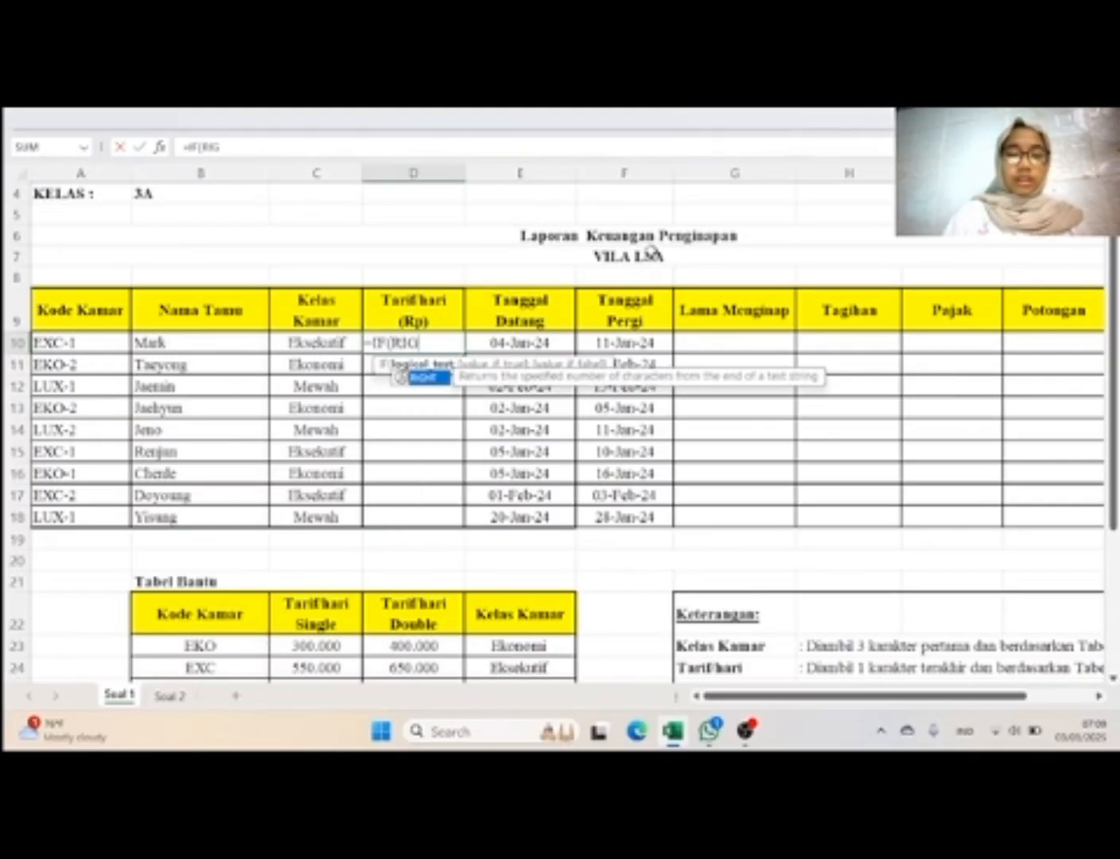
text(HT)
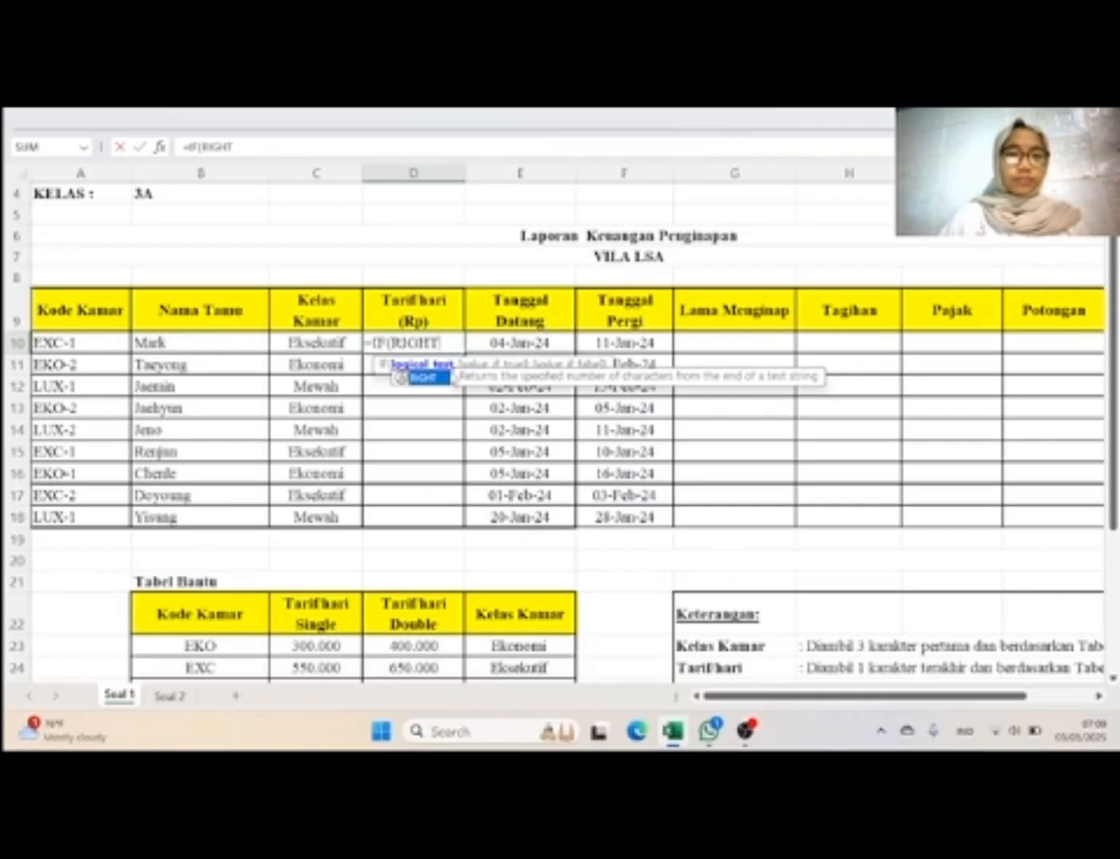
double_click(436, 376)
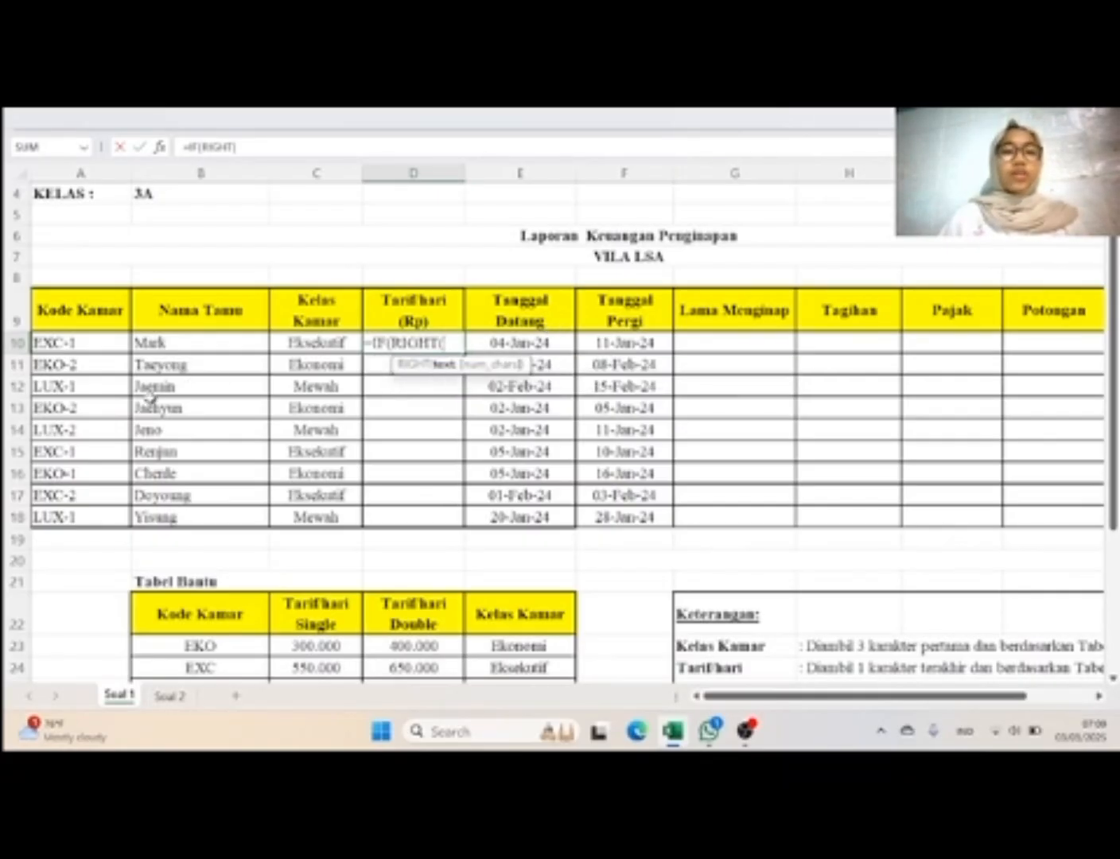
click(101, 342)
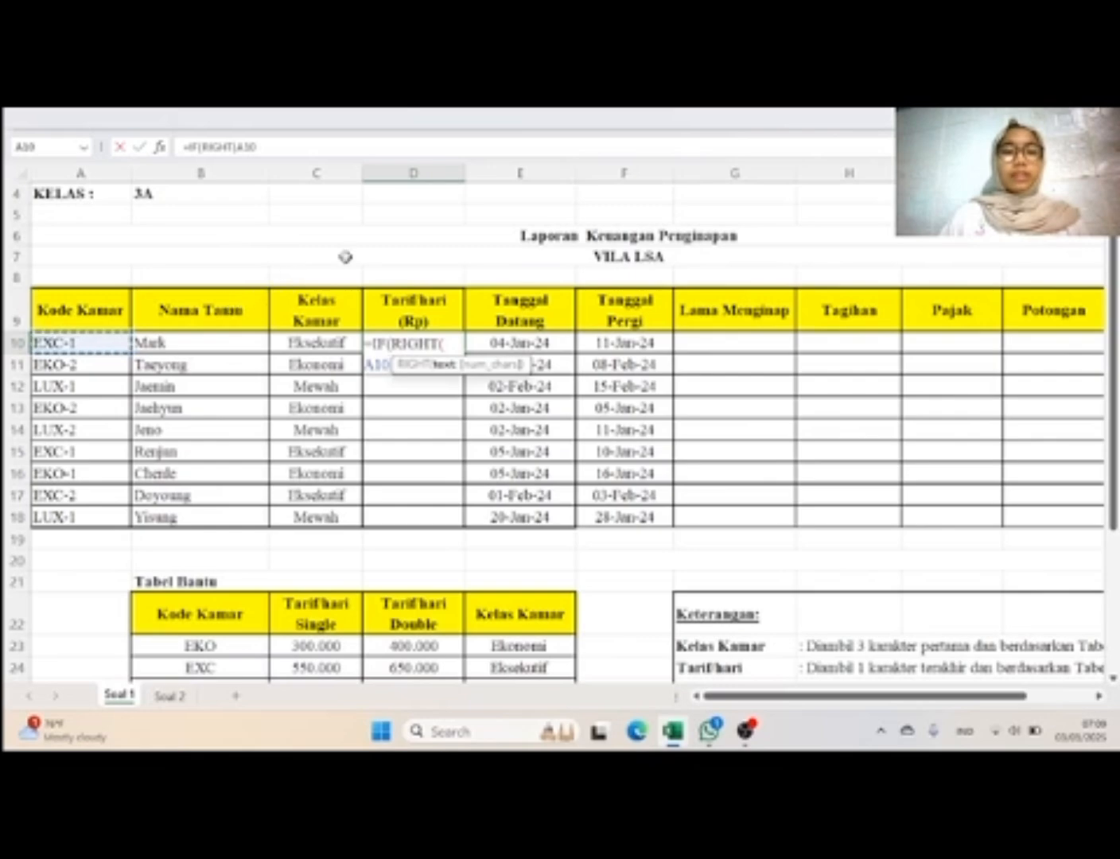
text(;)
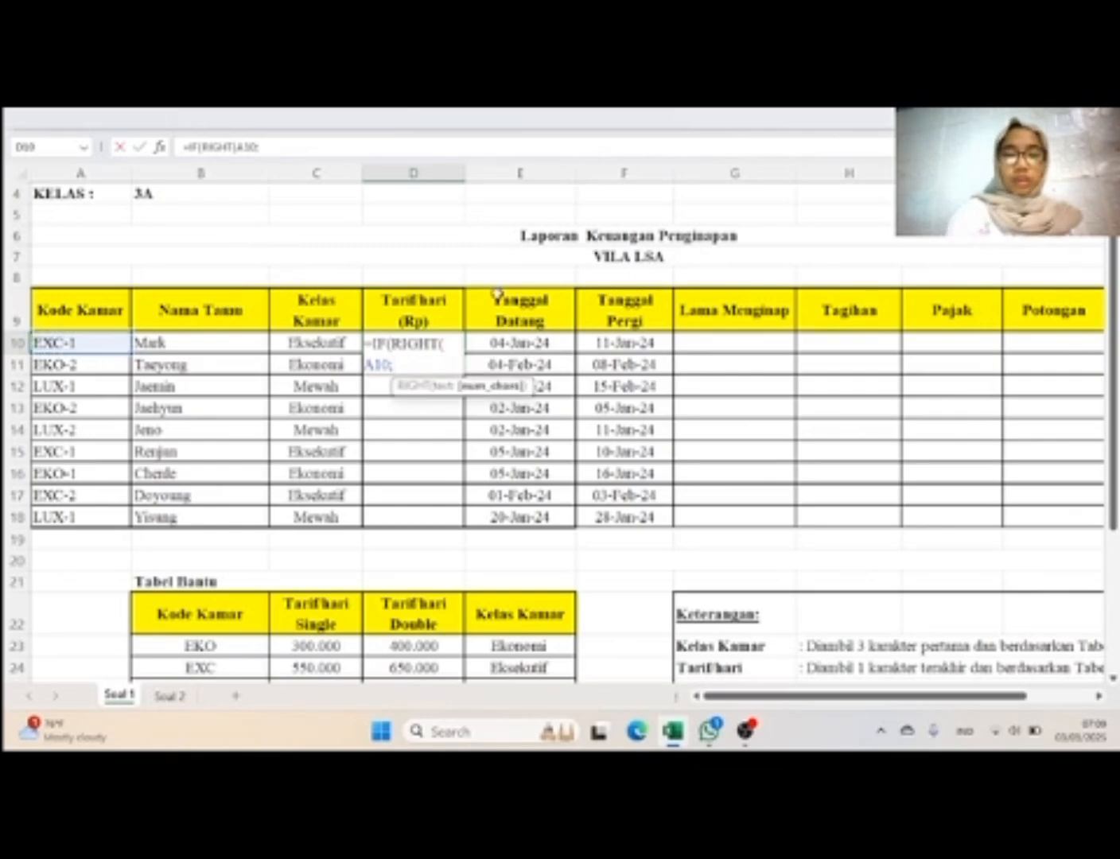
text(1))
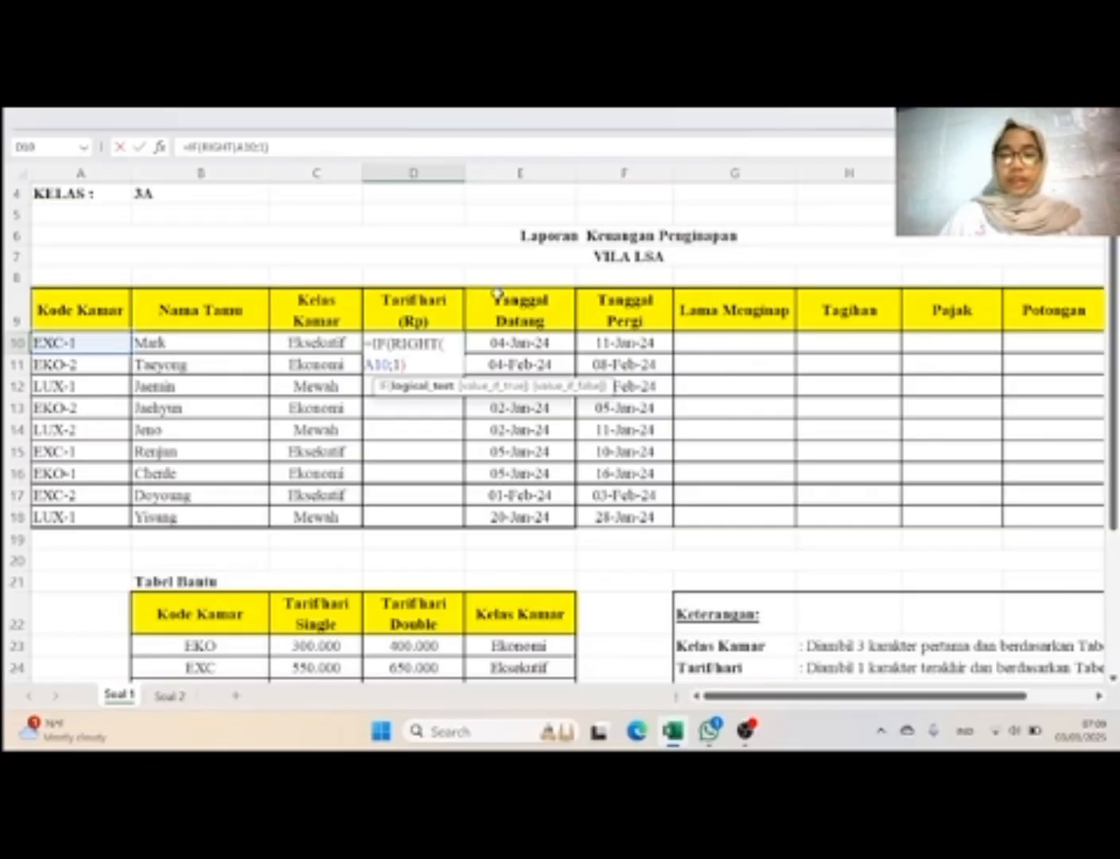
text(=")
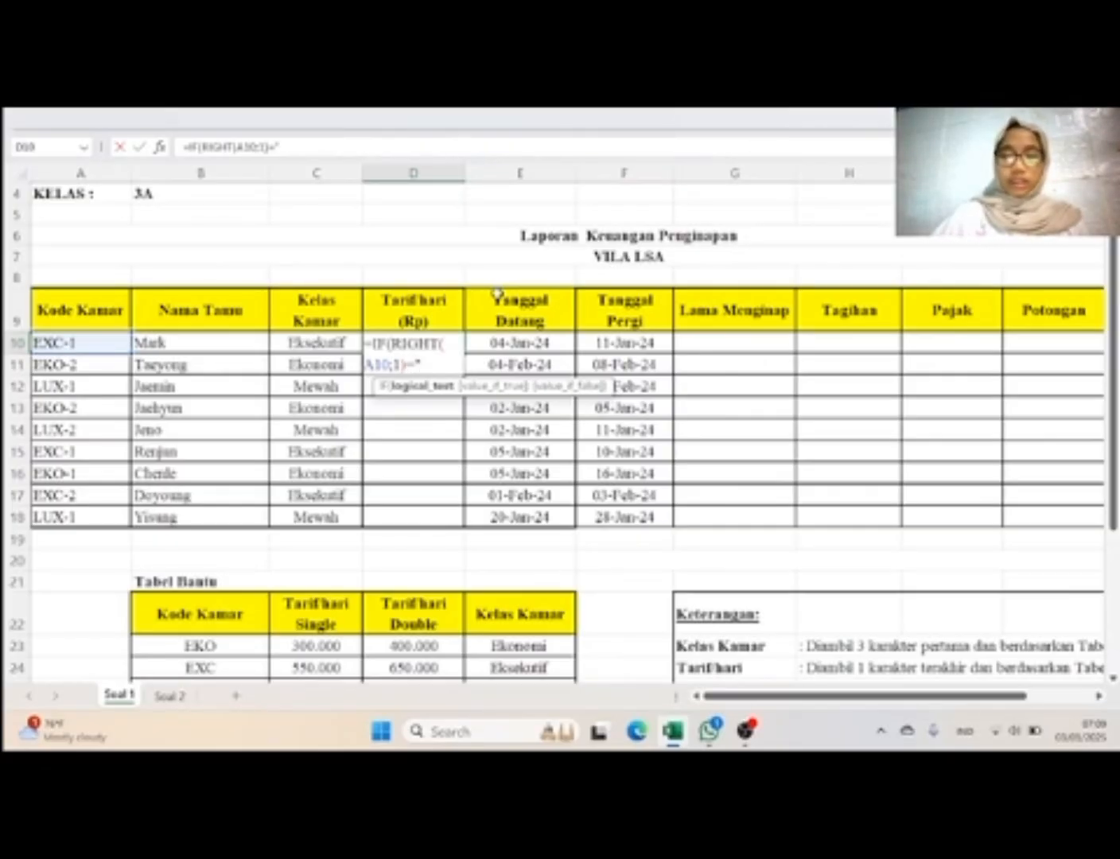
text(1)
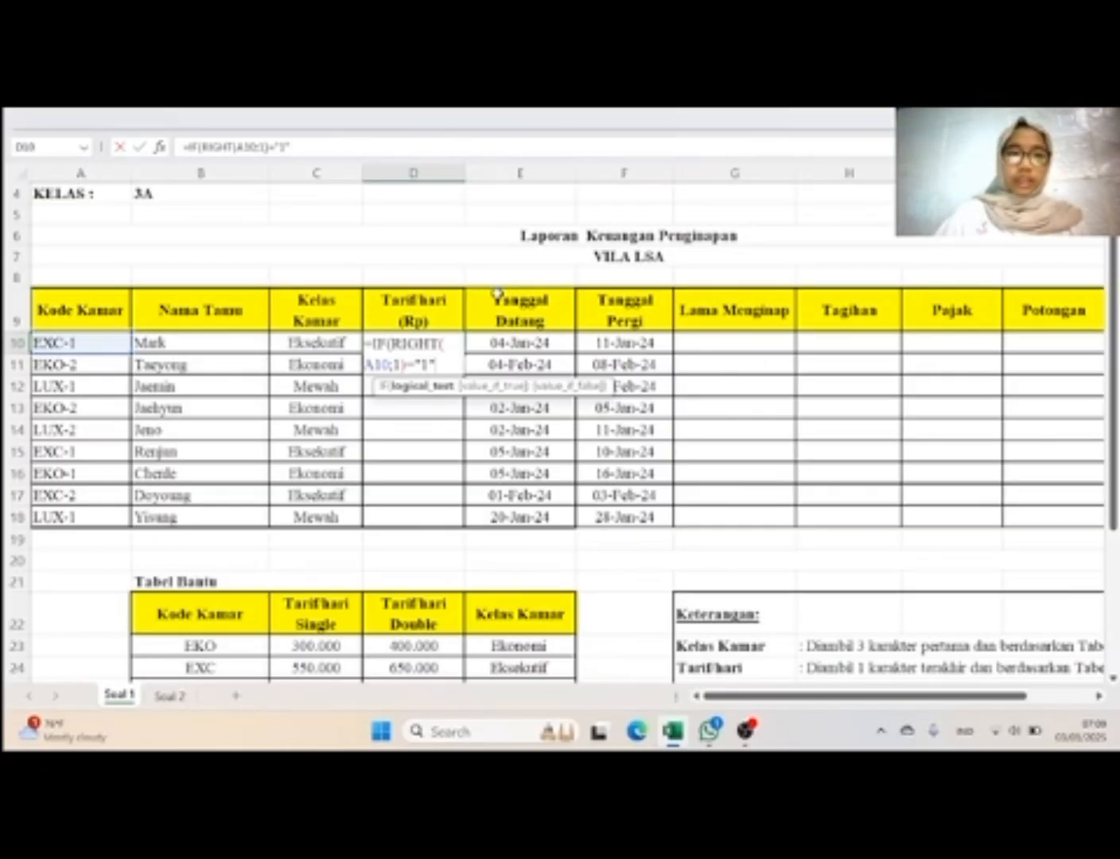
text(")
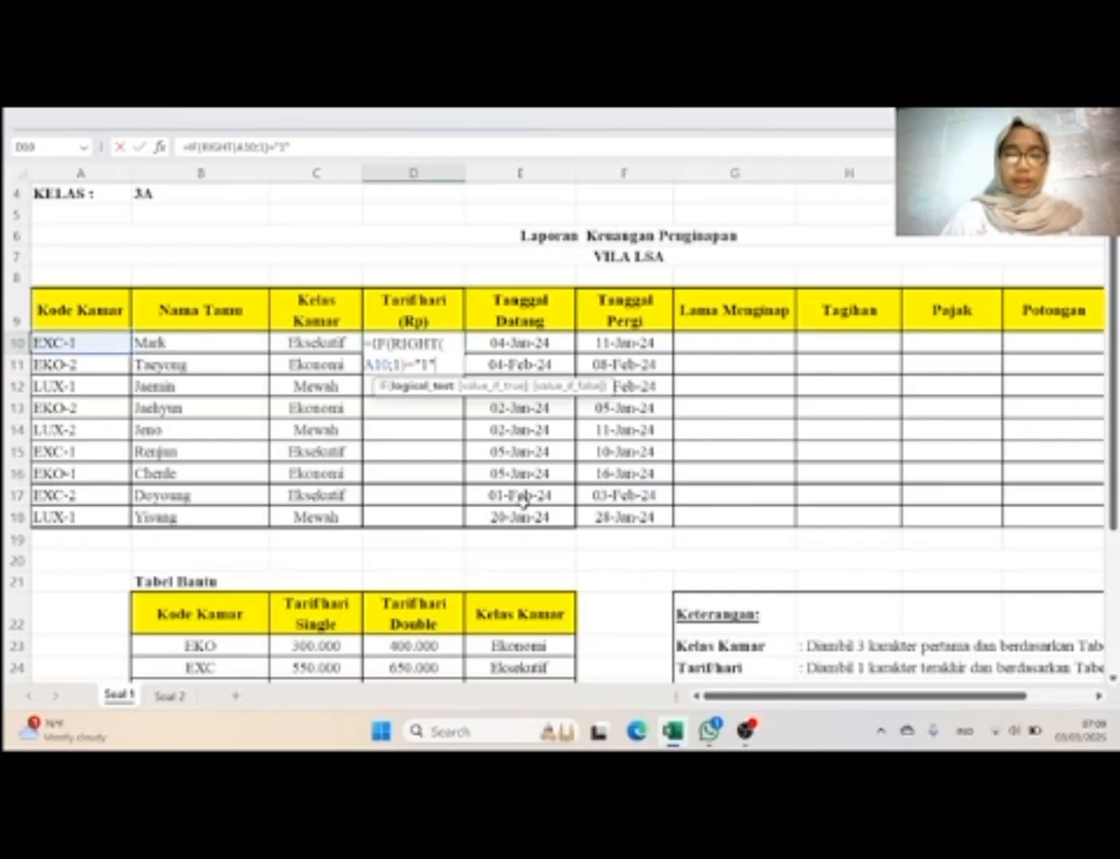
Step: Add a VLOOKUP function as the value-if-true argument of the D10 IF formula, separated from the test by a semicolon
text(VLOO)
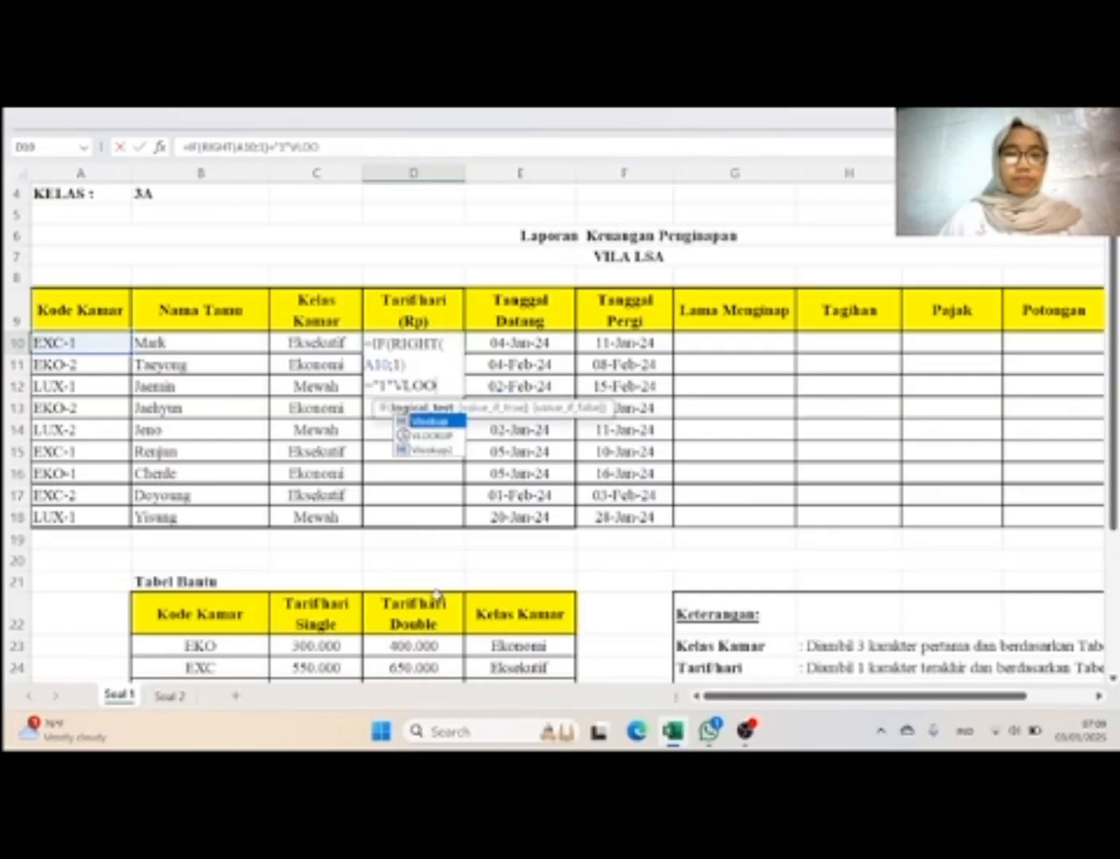
double_click(442, 436)
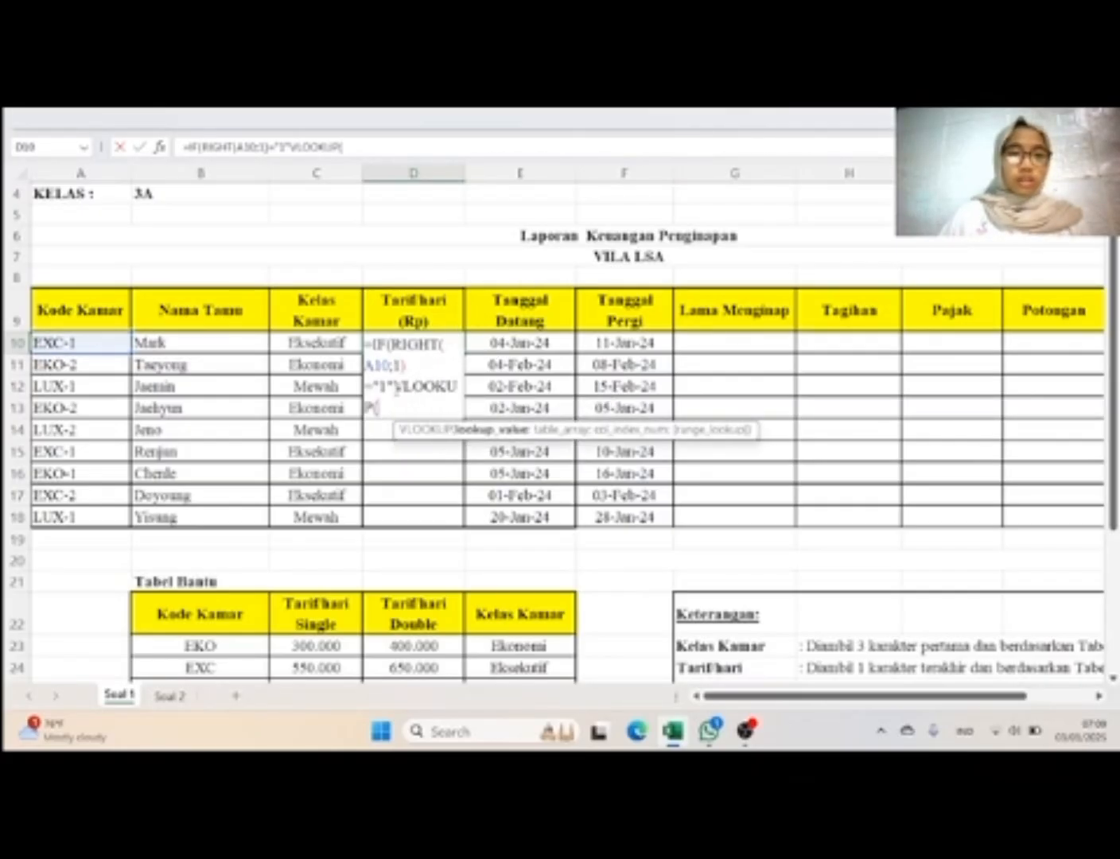
click(397, 390)
text(;)
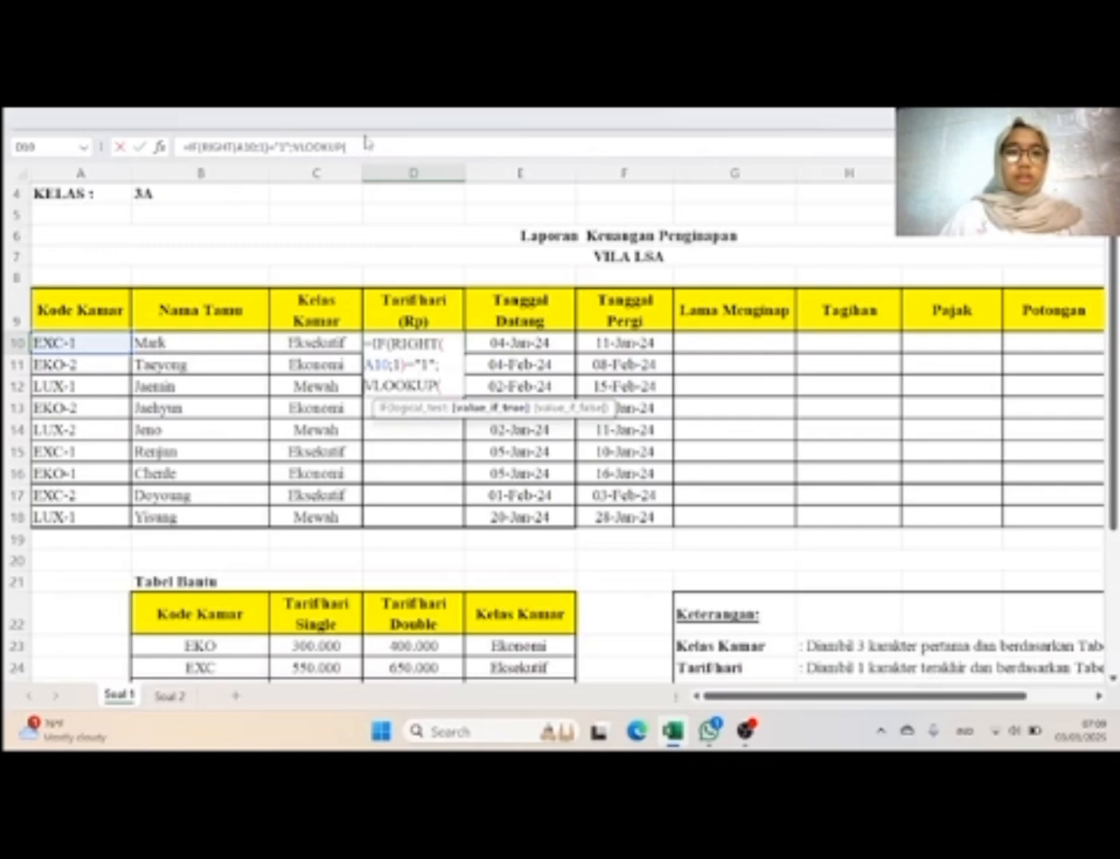
click(365, 148)
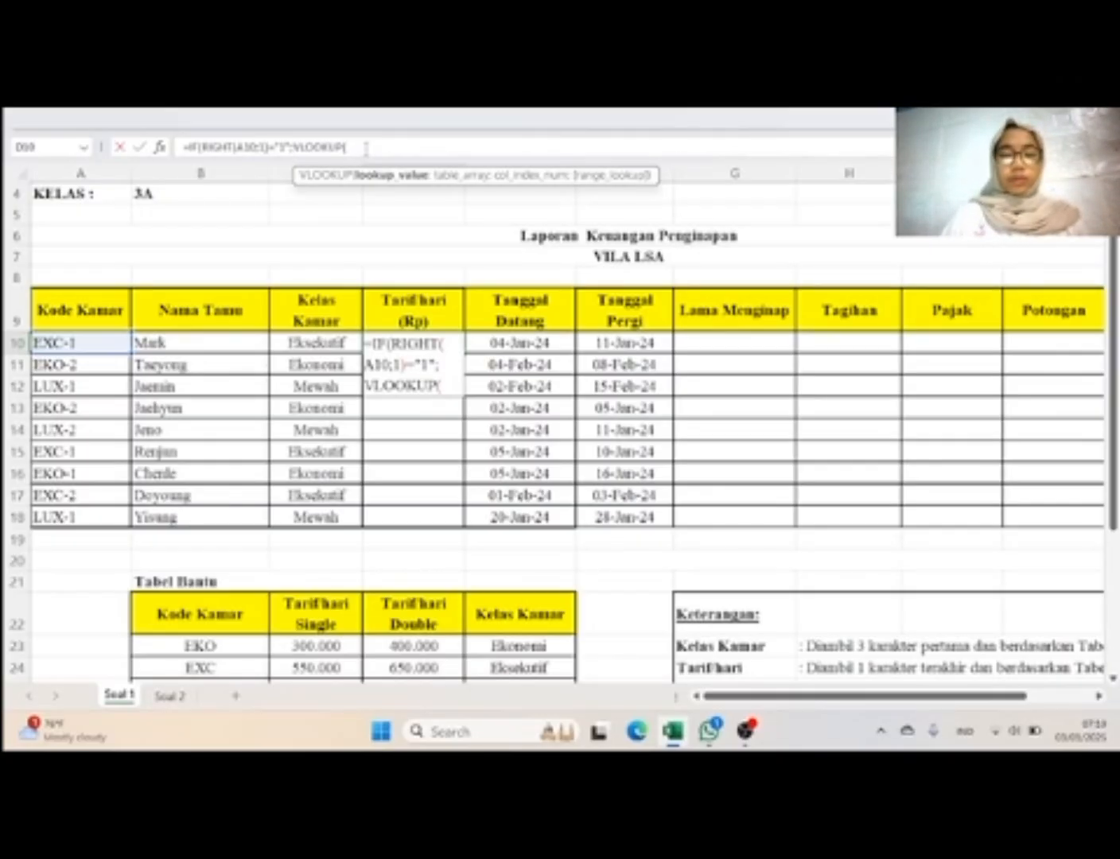
Step: Enter LEFT(A10;3) as the lookup value of the VLOOKUP in the D10 formula
text(LEFT)
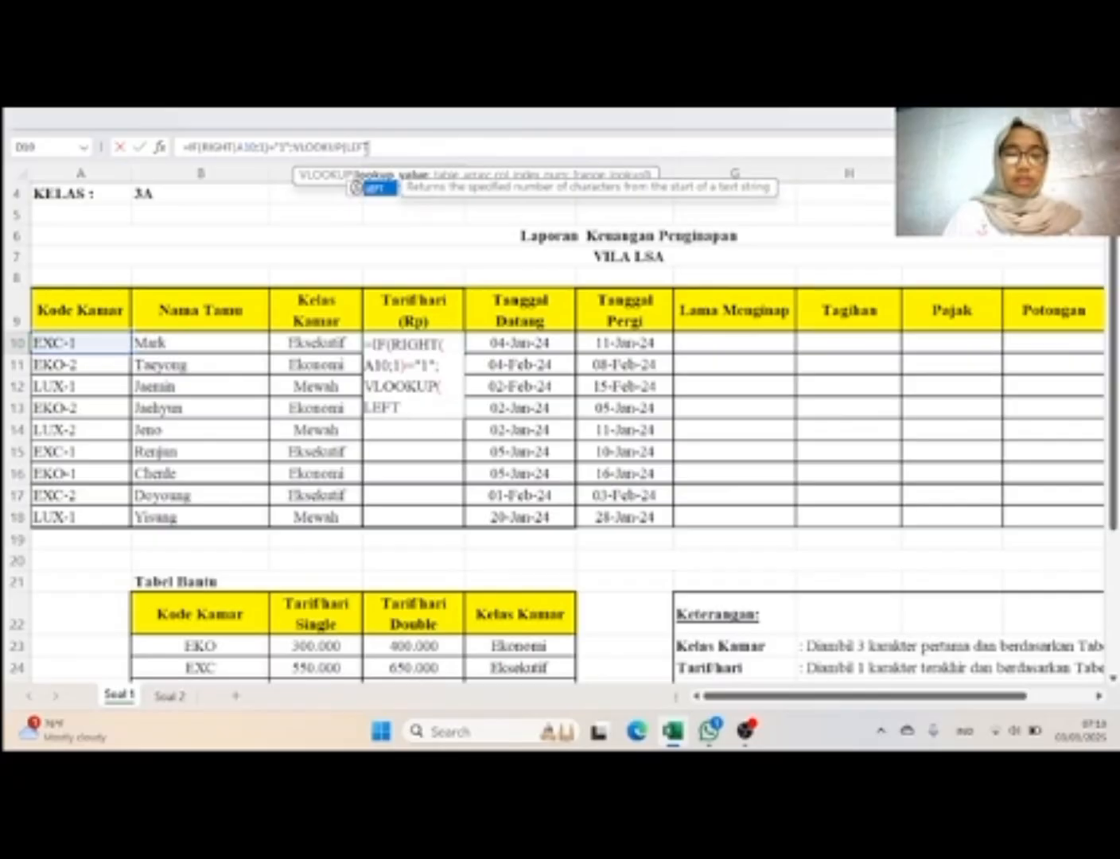
double_click(381, 197)
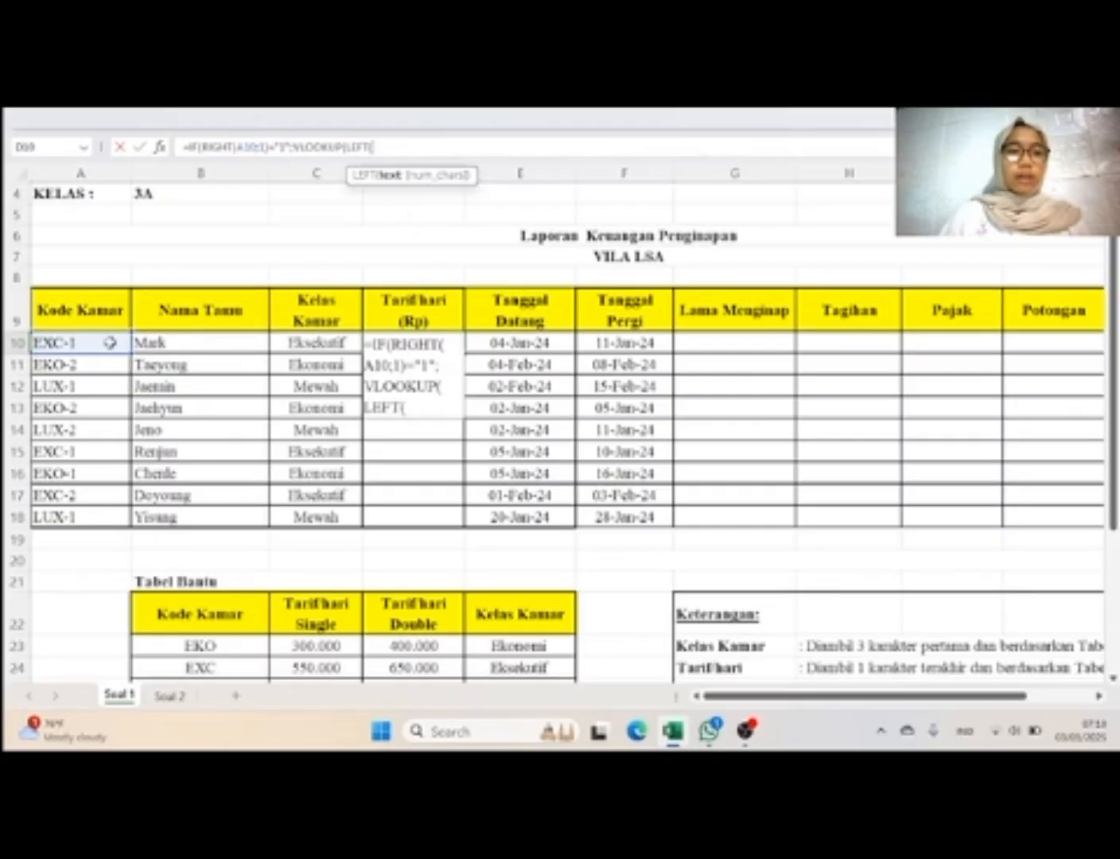
click(110, 343)
text(;3)
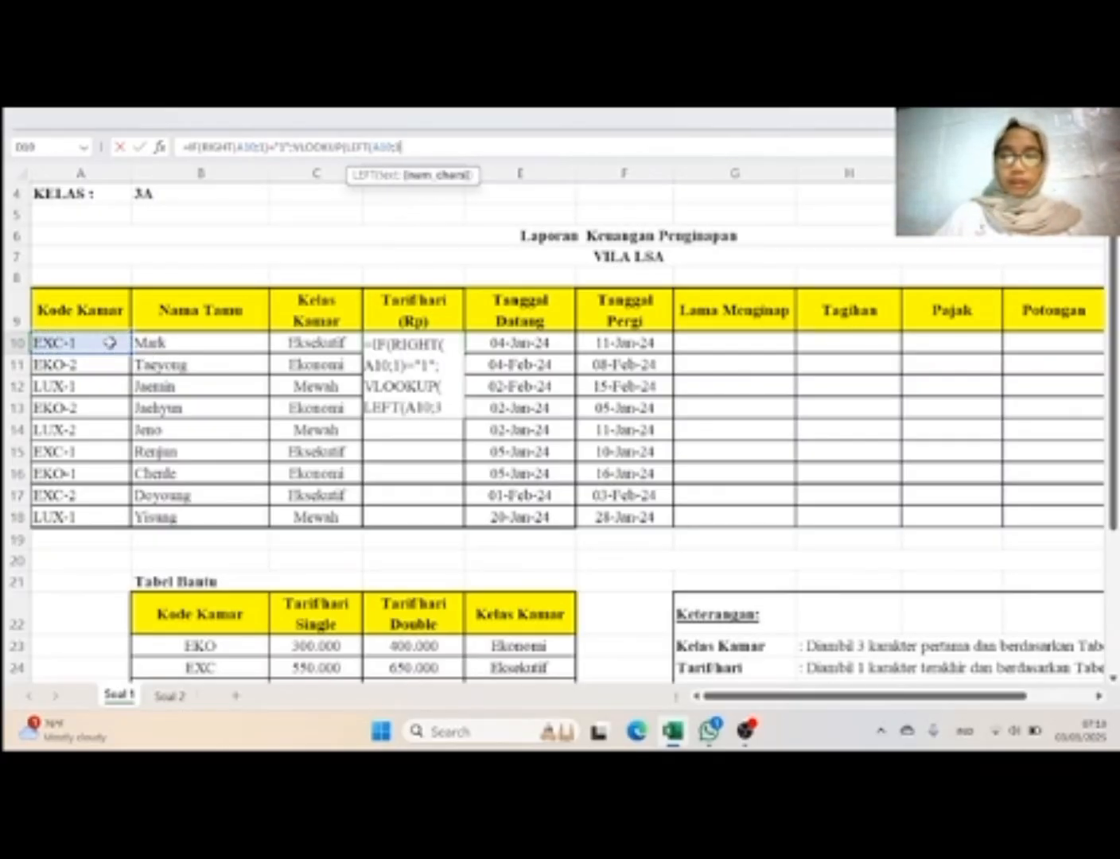
text())
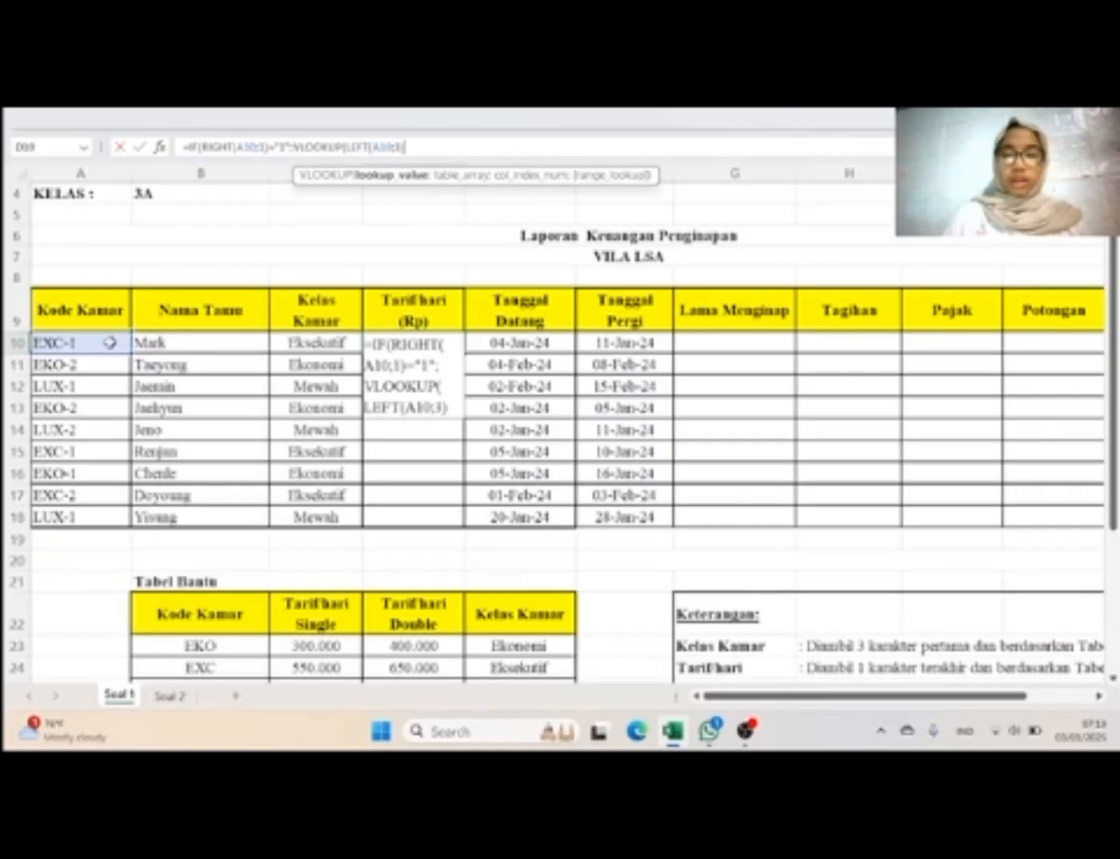
text(;)
Step: Complete that VLOOKUP with the named range data and column index 2 for the single-room rate
key(Caps_Lock)
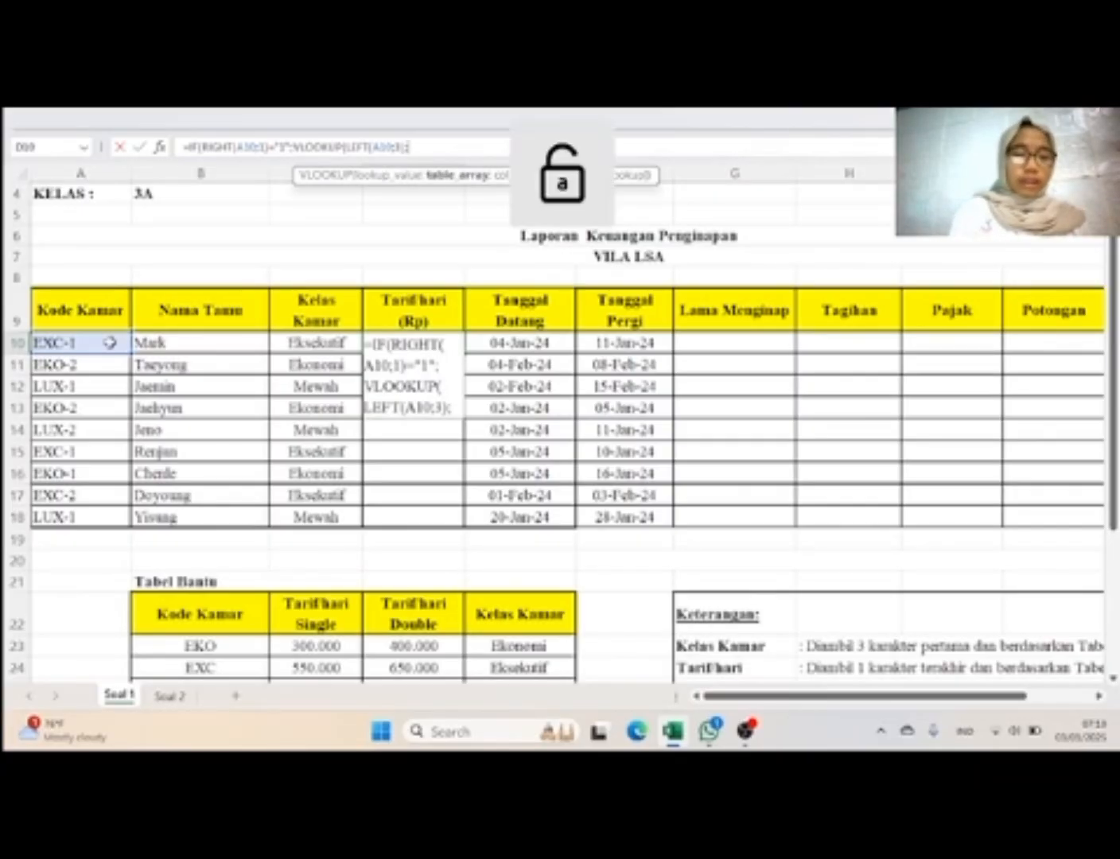
text(data)
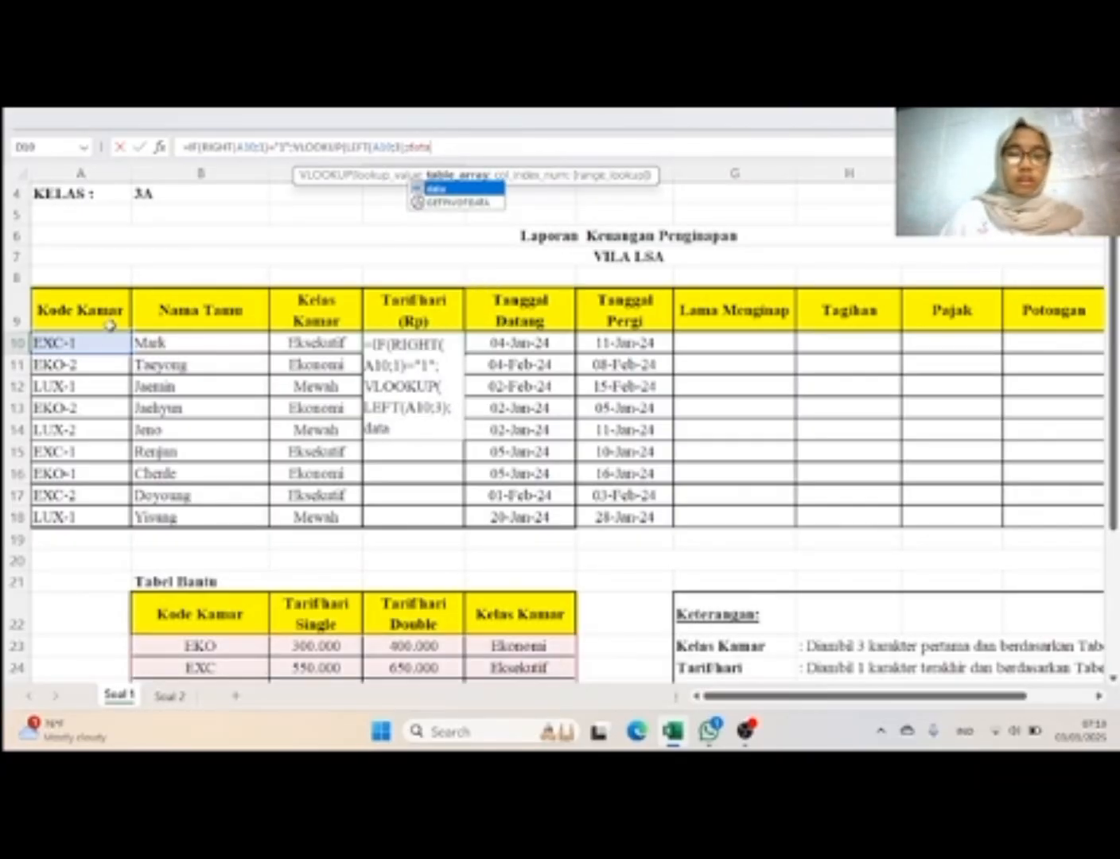
double_click(475, 196)
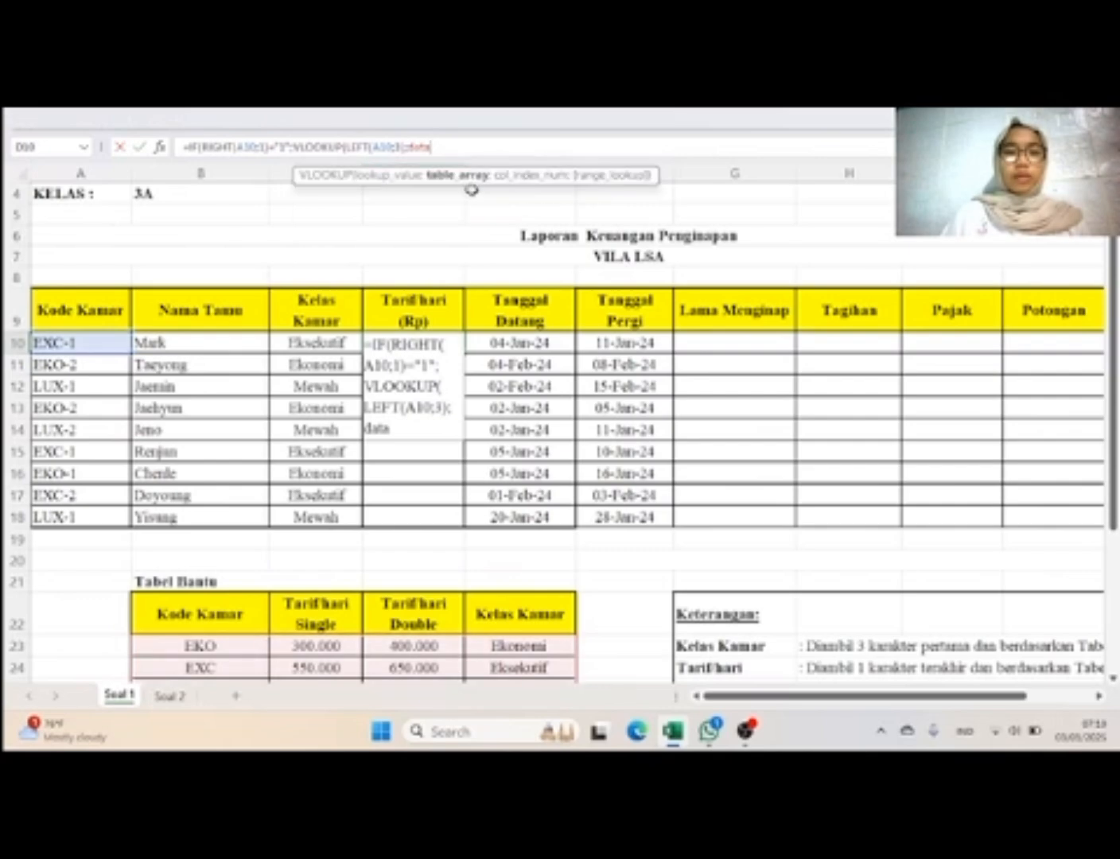
scroll(644, 392, down, 2)
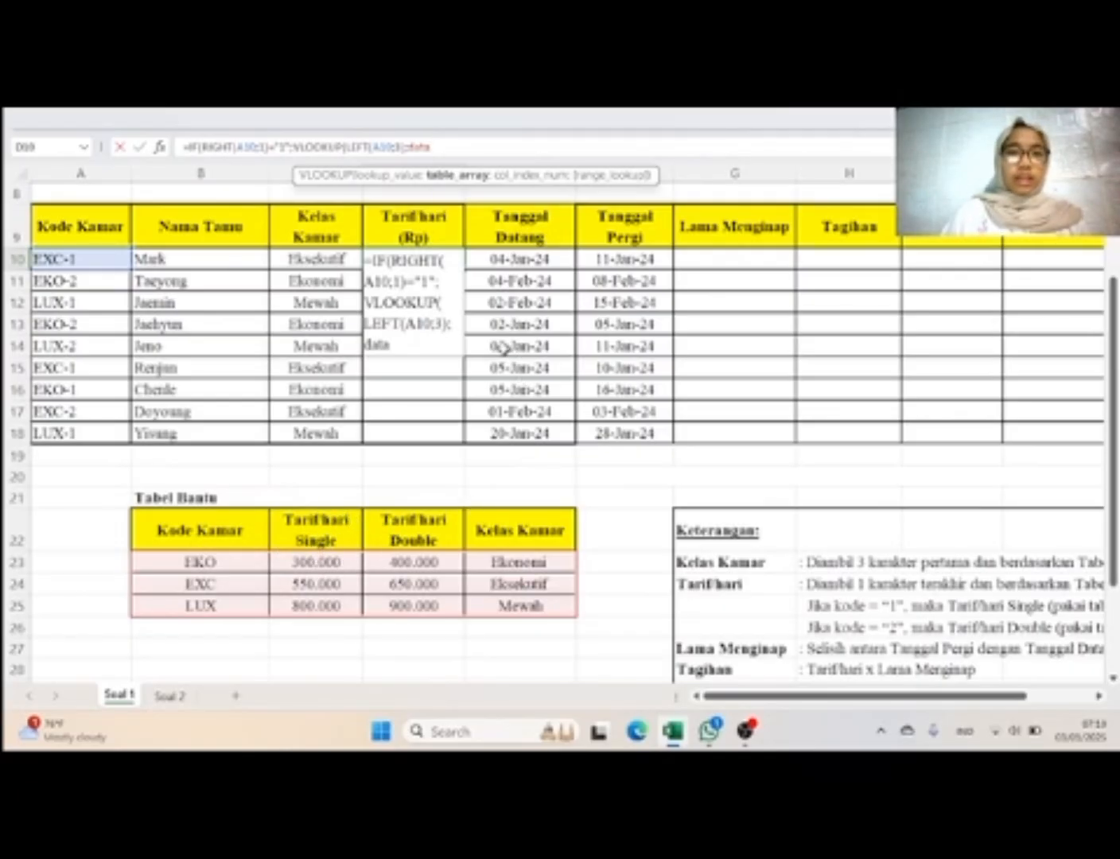
text(;1)
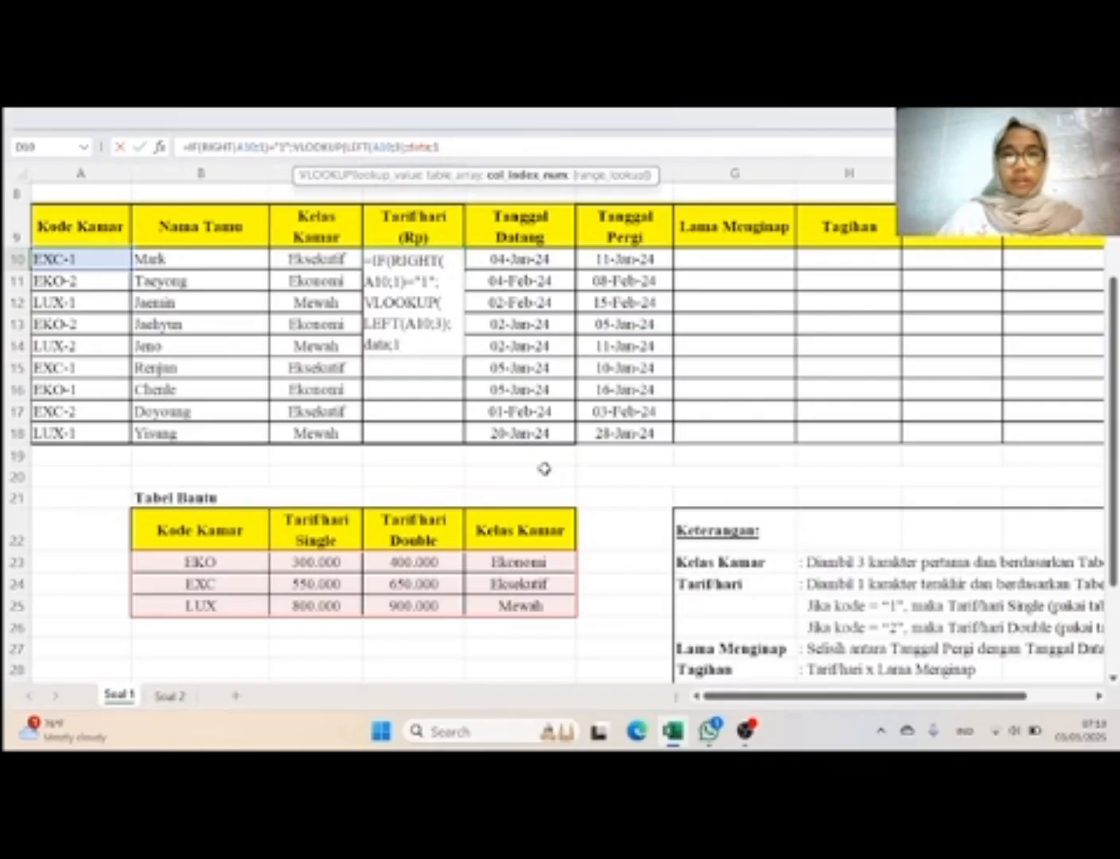
text(2)
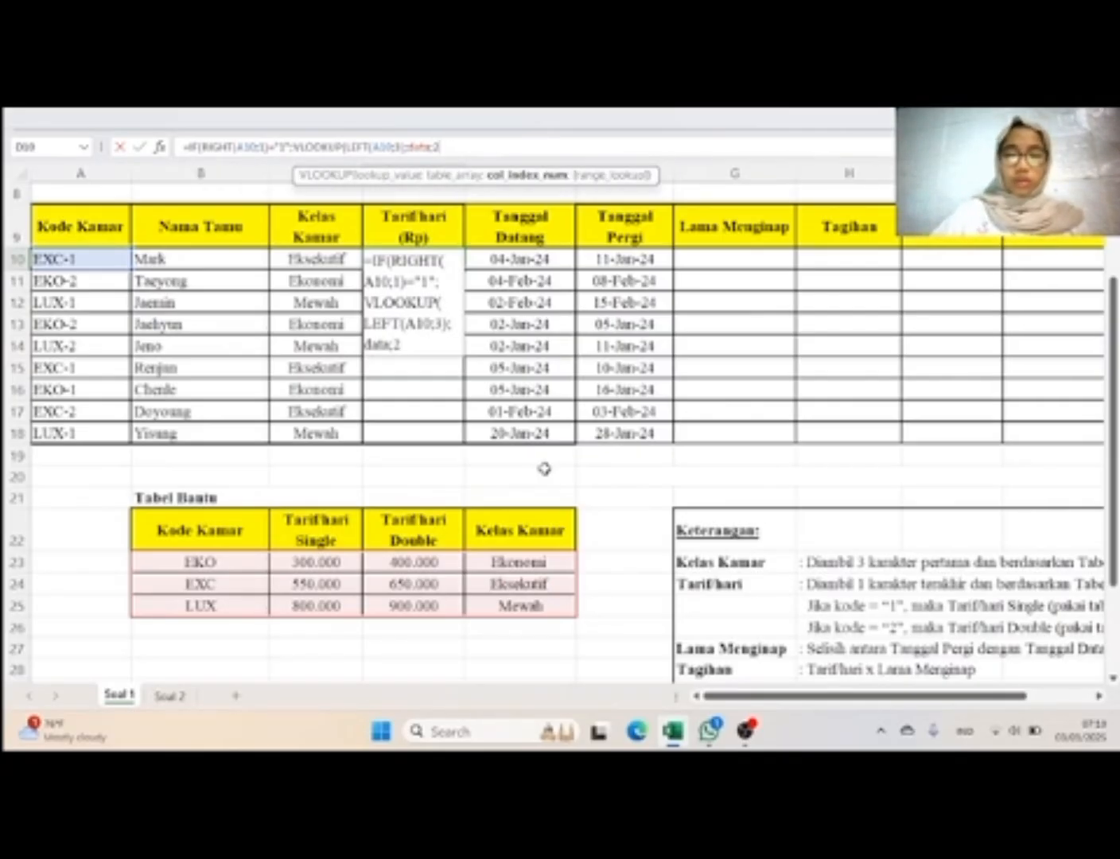
text())
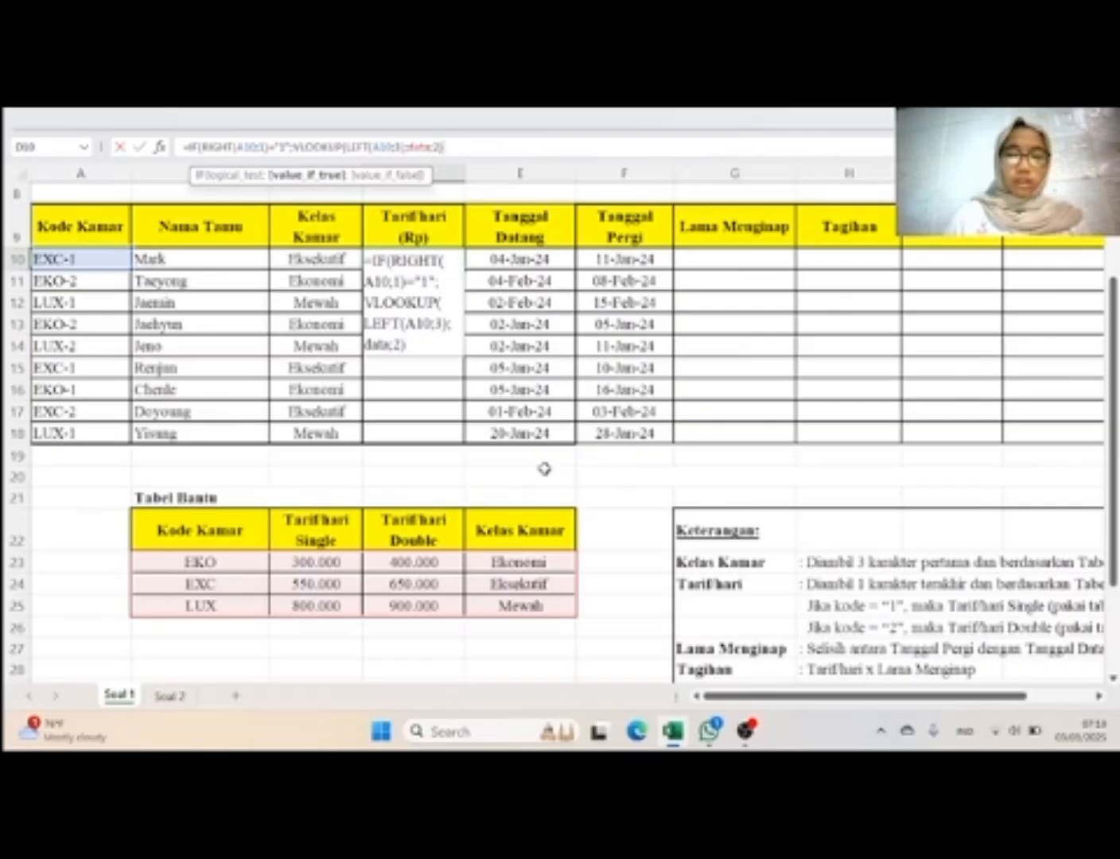
text(;)
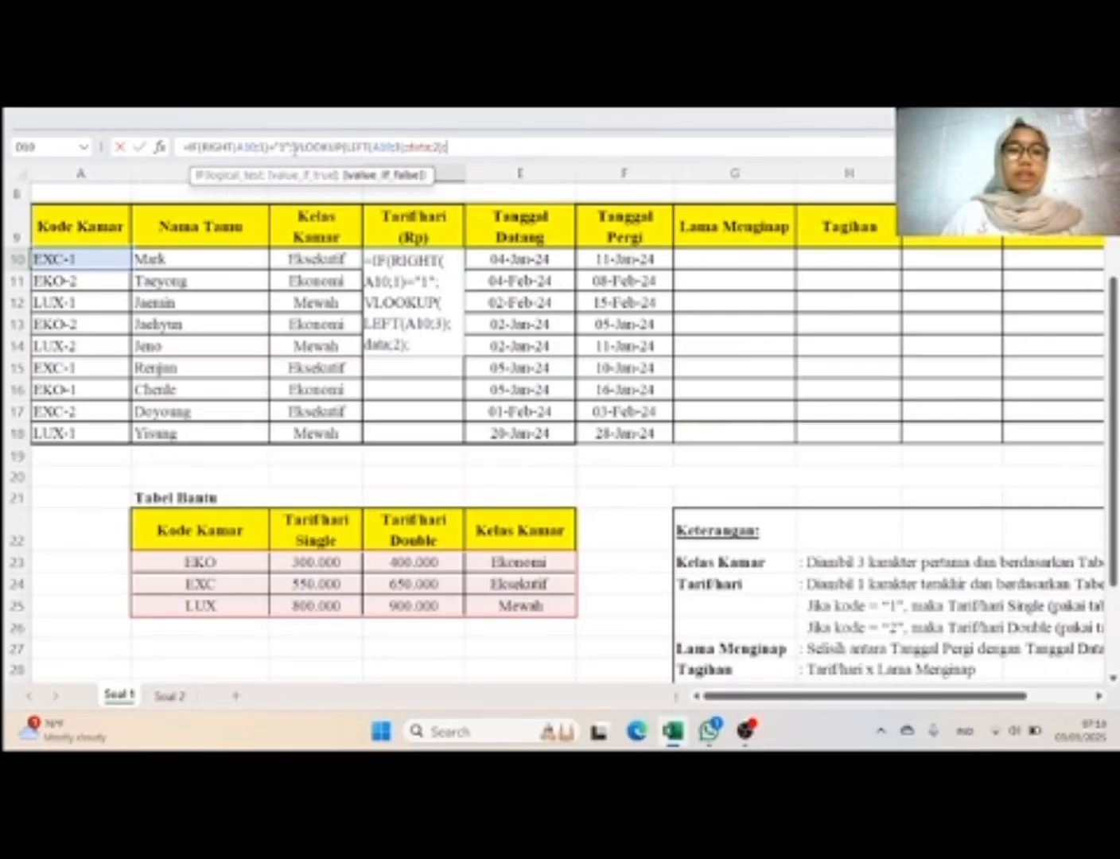
Step: Copy the completed VLOOKUP expression within the D10 formula and paste it as the value-if-false argument
drag(294, 149, 447, 147)
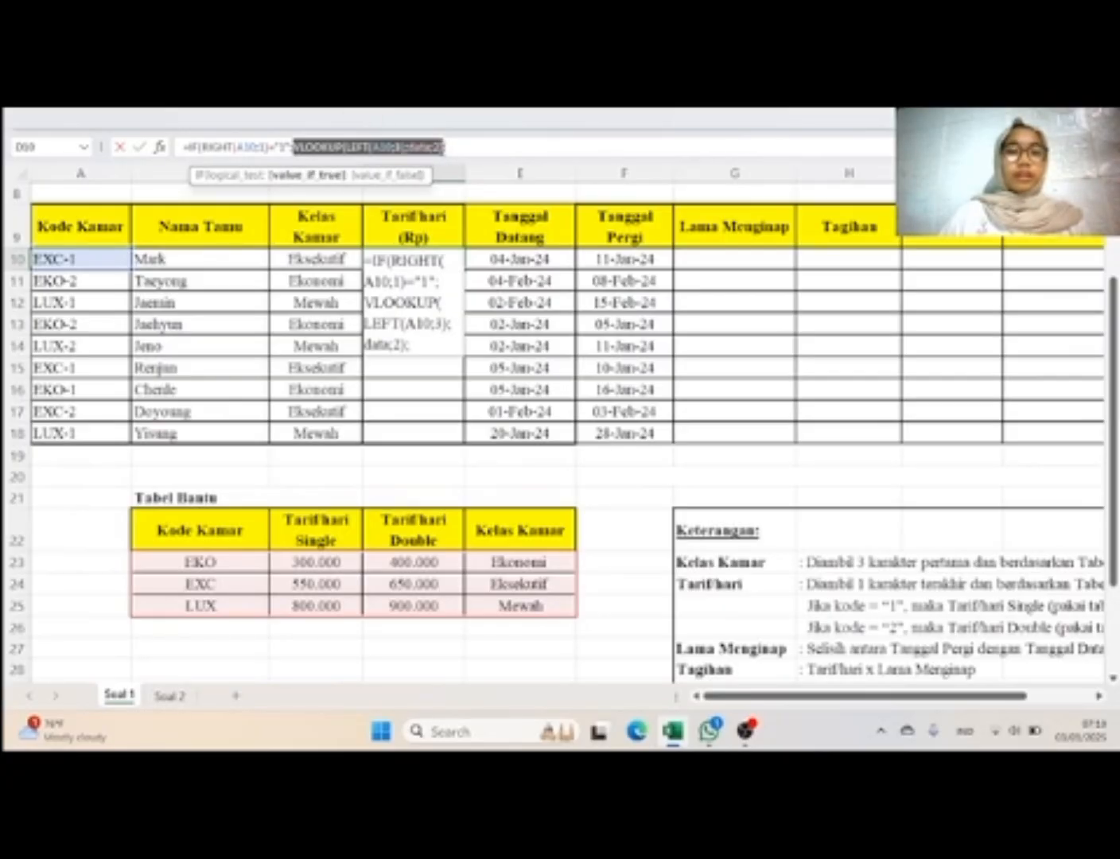
right_click(443, 147)
click(524, 195)
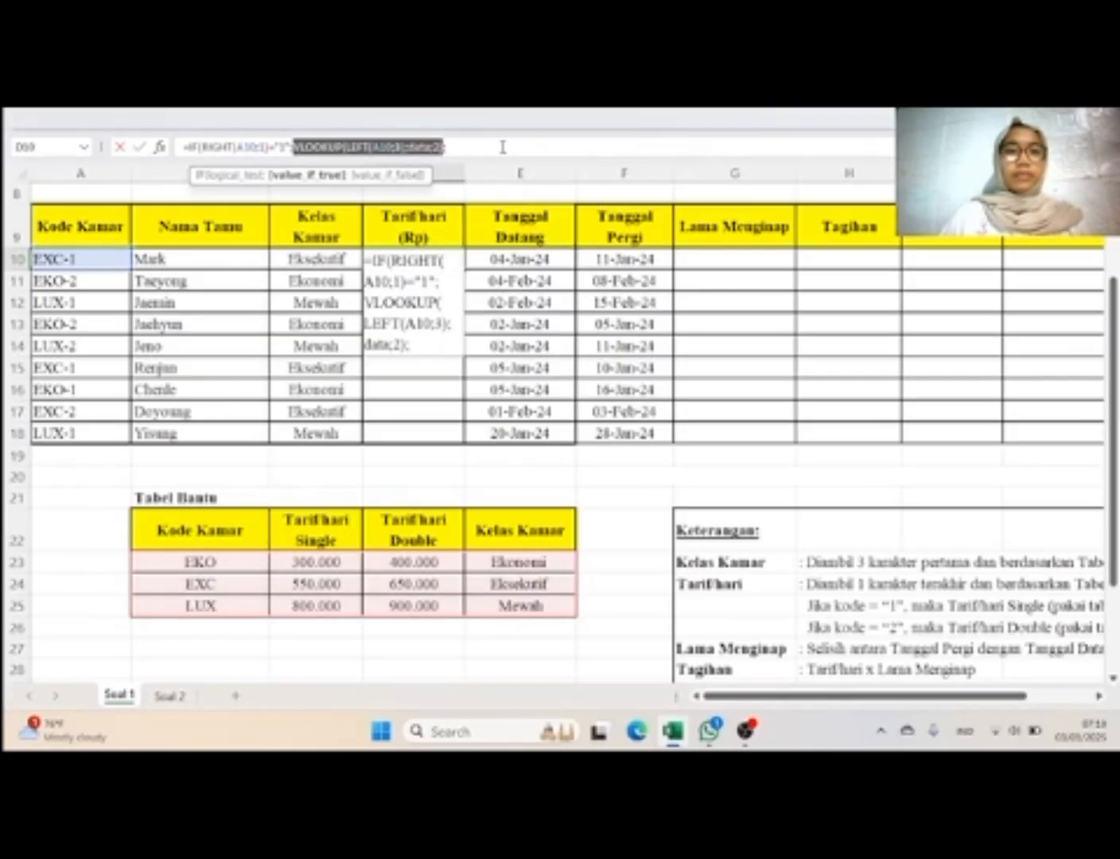
click(503, 146)
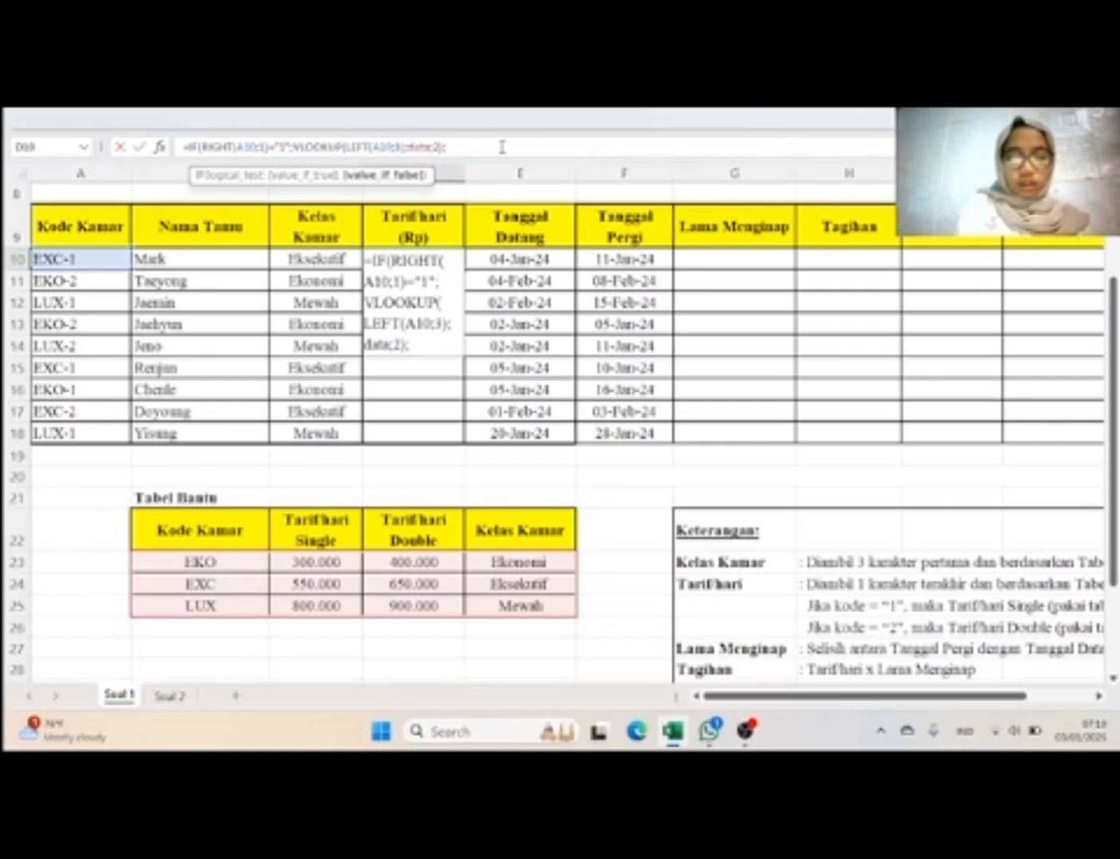
key(ctrl+v)
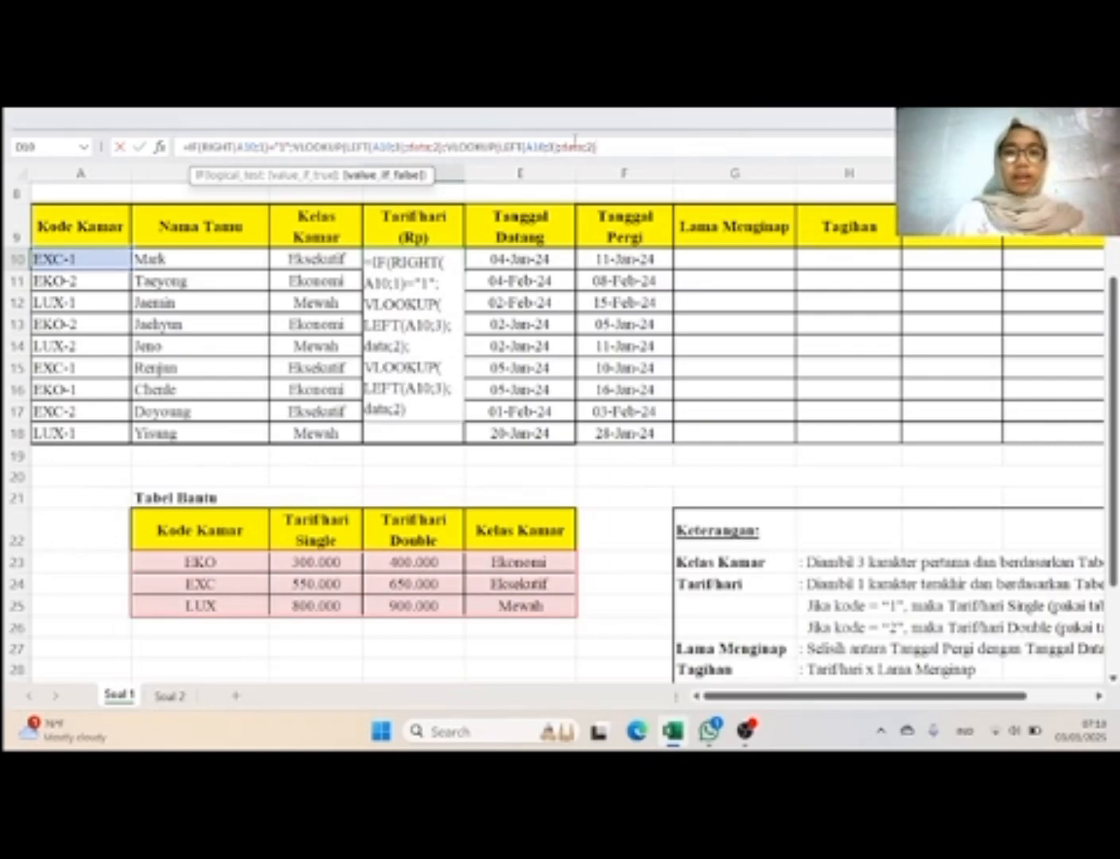
Step: Set the second VLOOKUP's column index to 3 for the double-room rate and close the IF function's parenthesis
key(Left)
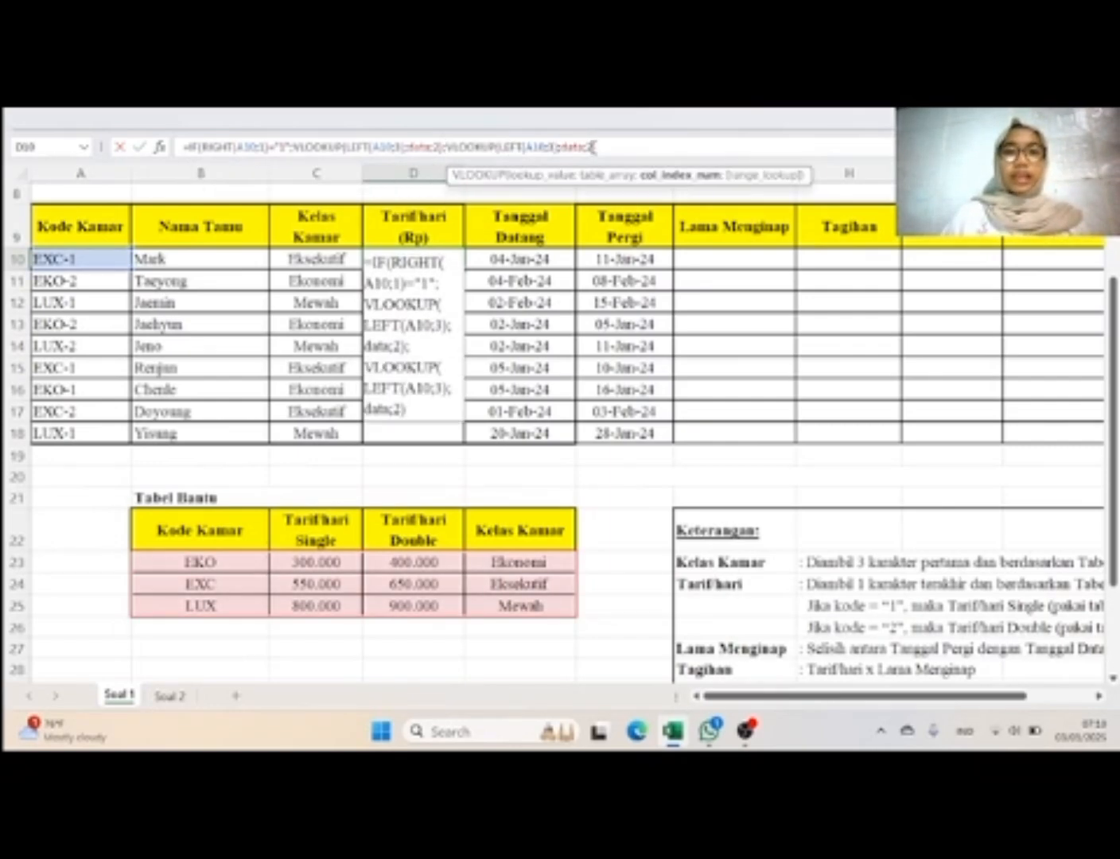
key(BackSpace)
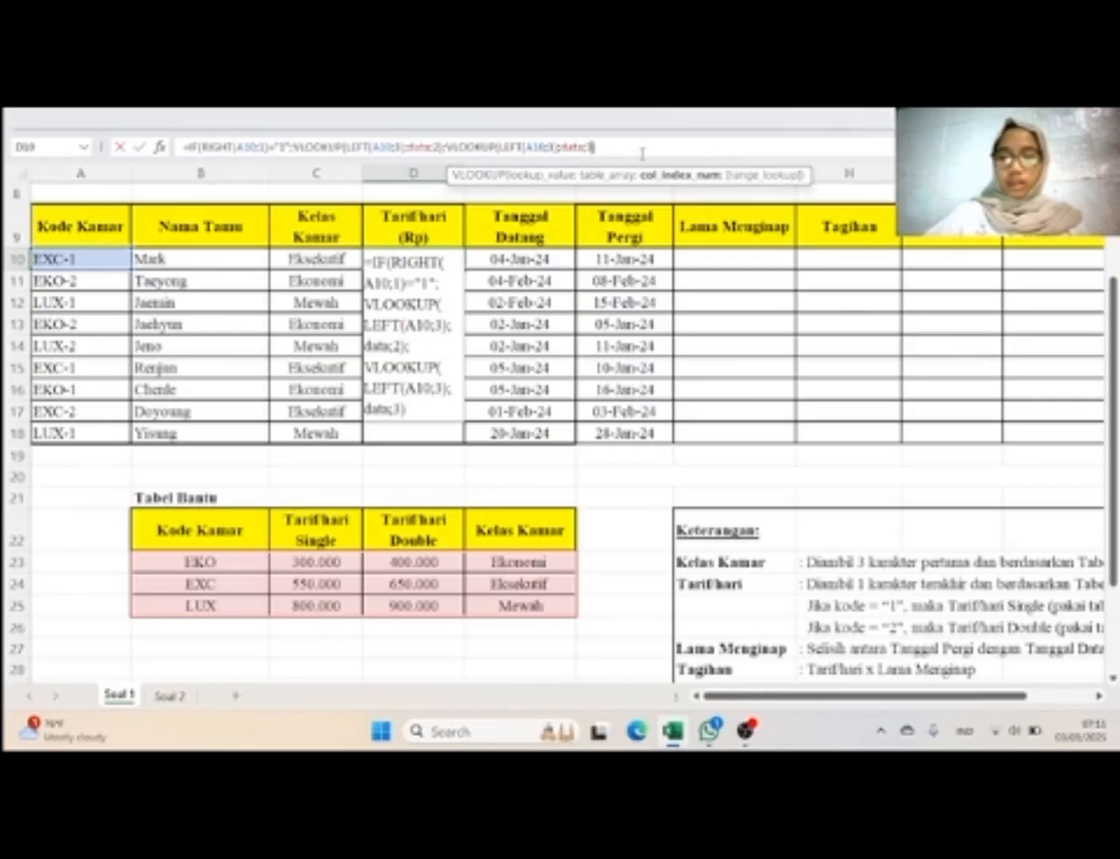
text())
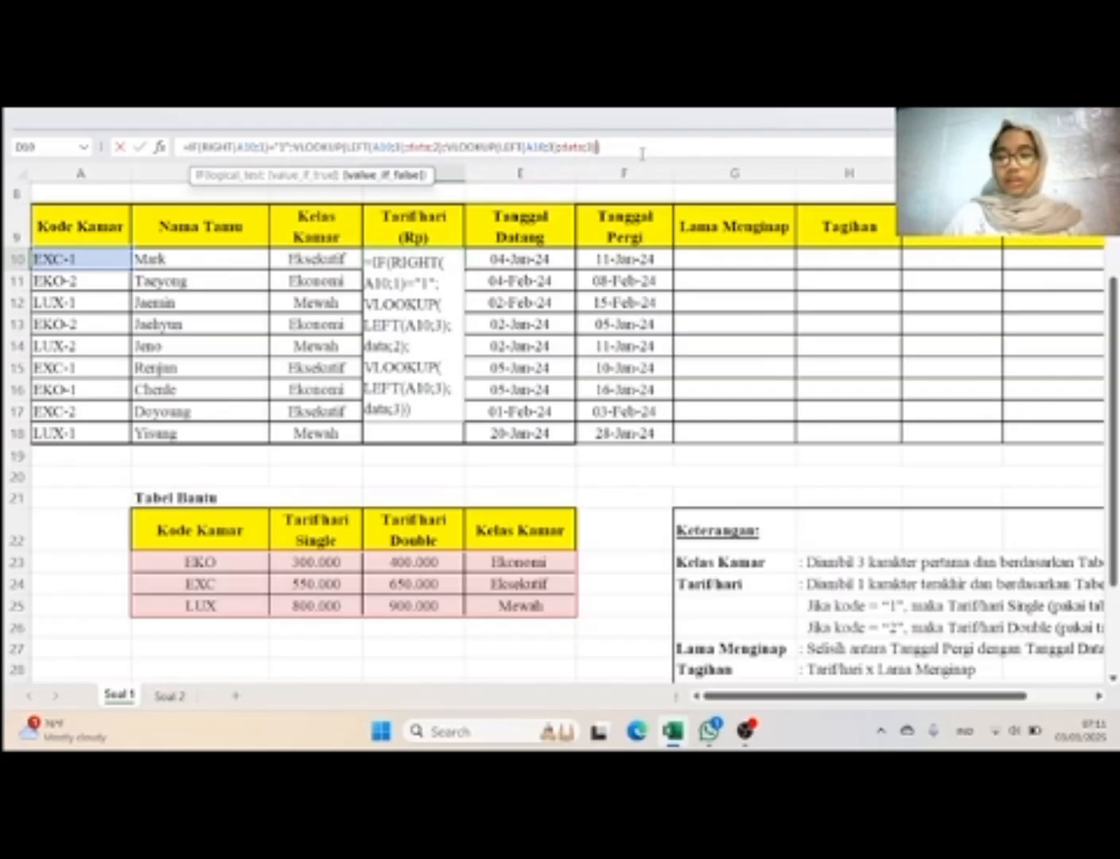
click(645, 145)
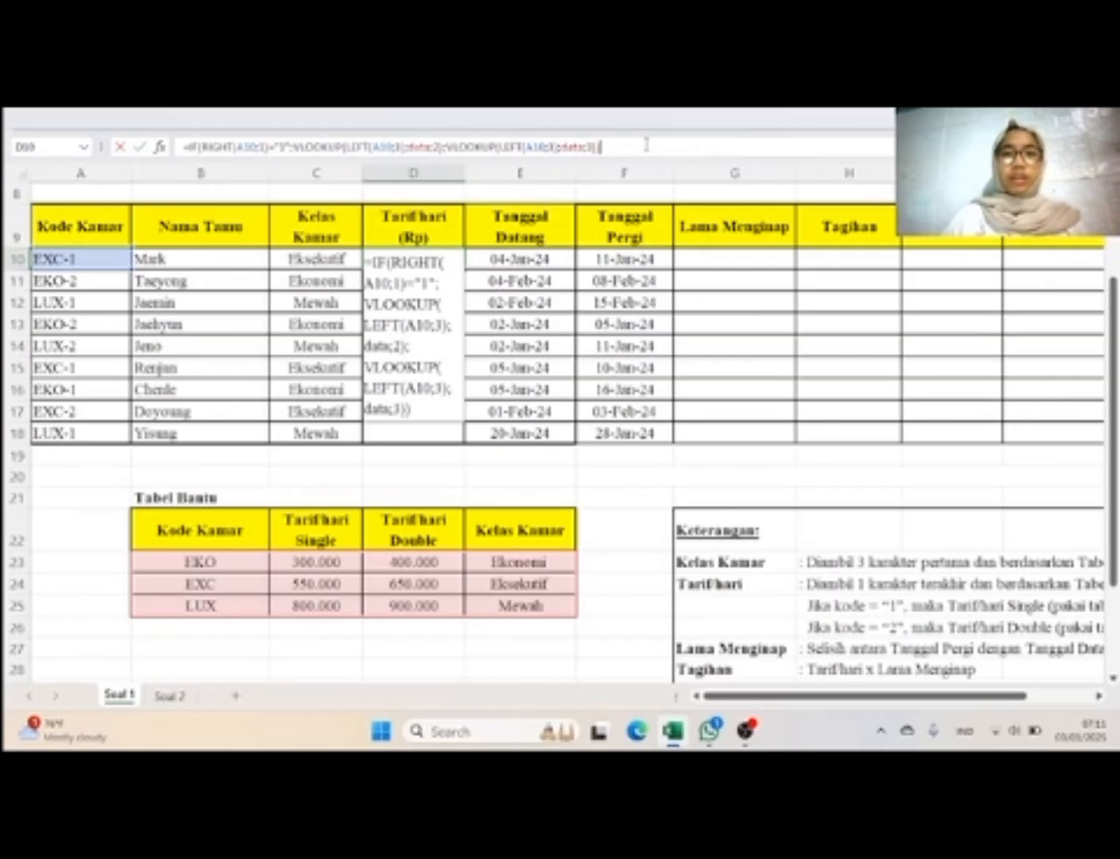
Step: Commit the Tarif/hari formula in D10 and fill it down through D18
key(Return)
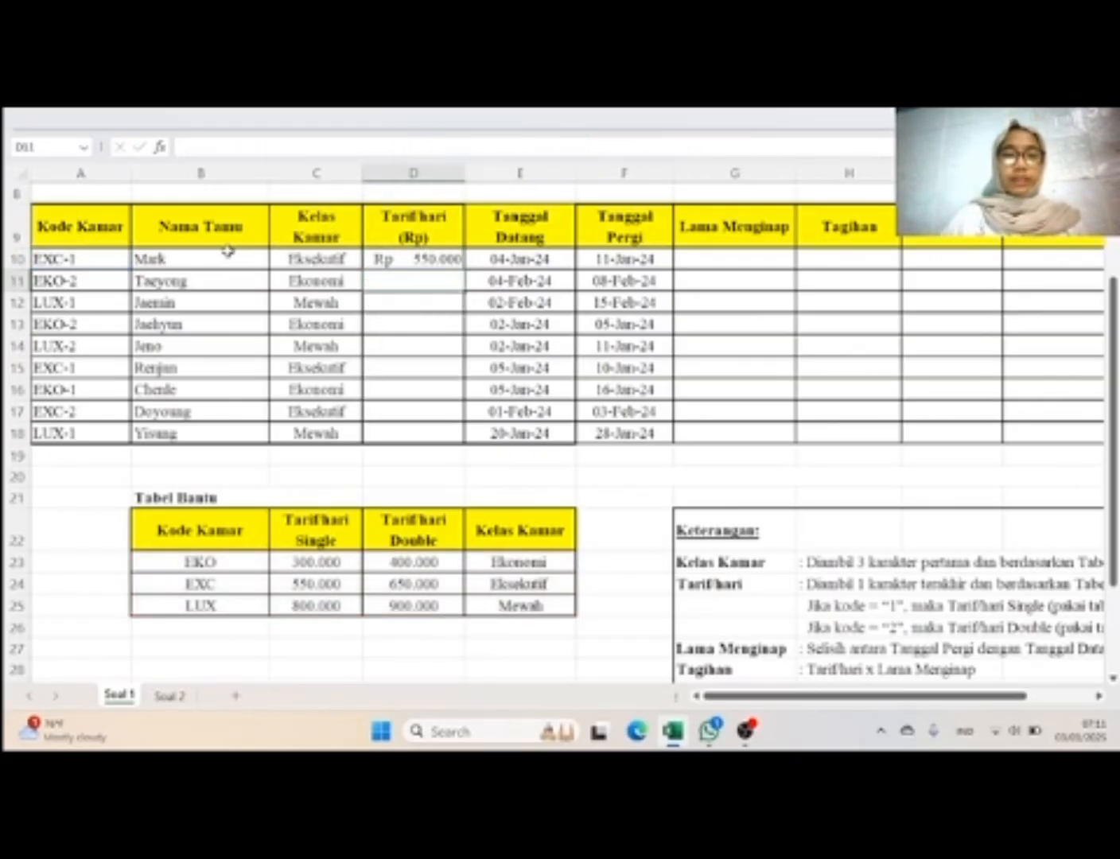
click(373, 255)
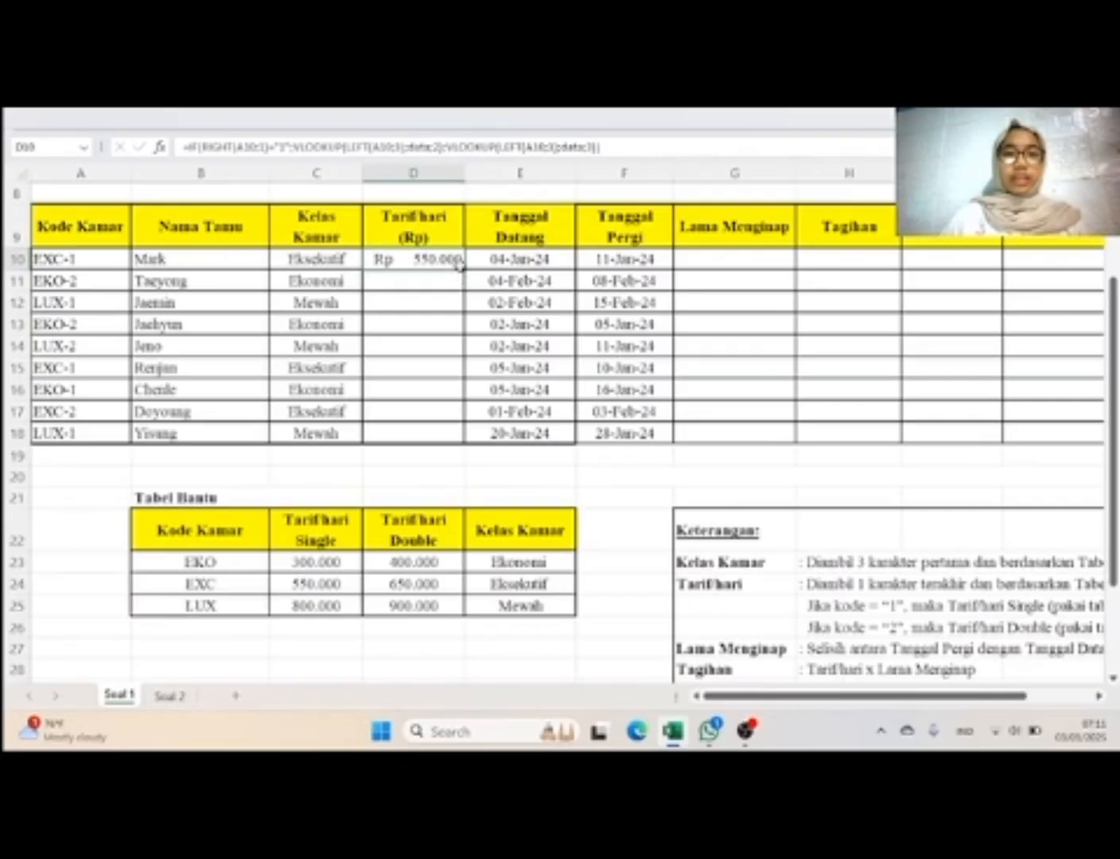
double_click(462, 266)
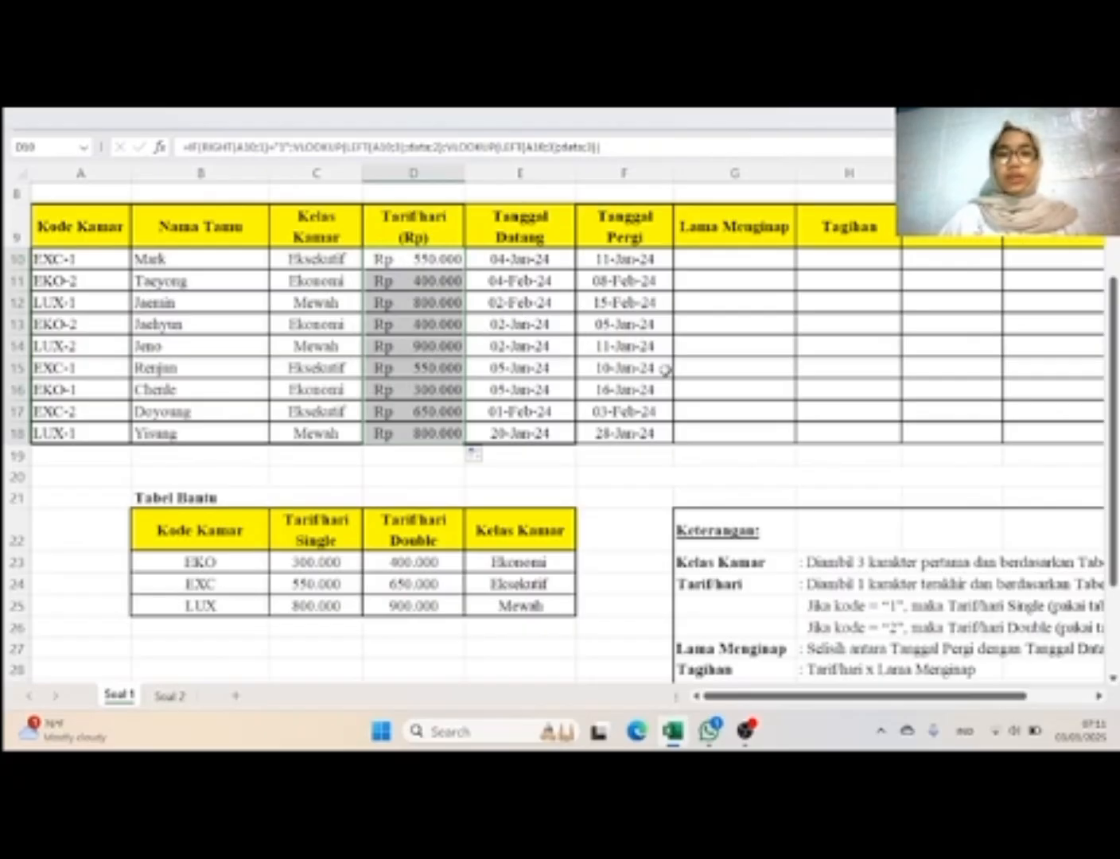
Step: Calculate Lama Menginap in G10 with =F10-E10 and fill the formula down through G18
scroll(665, 369, right, 1)
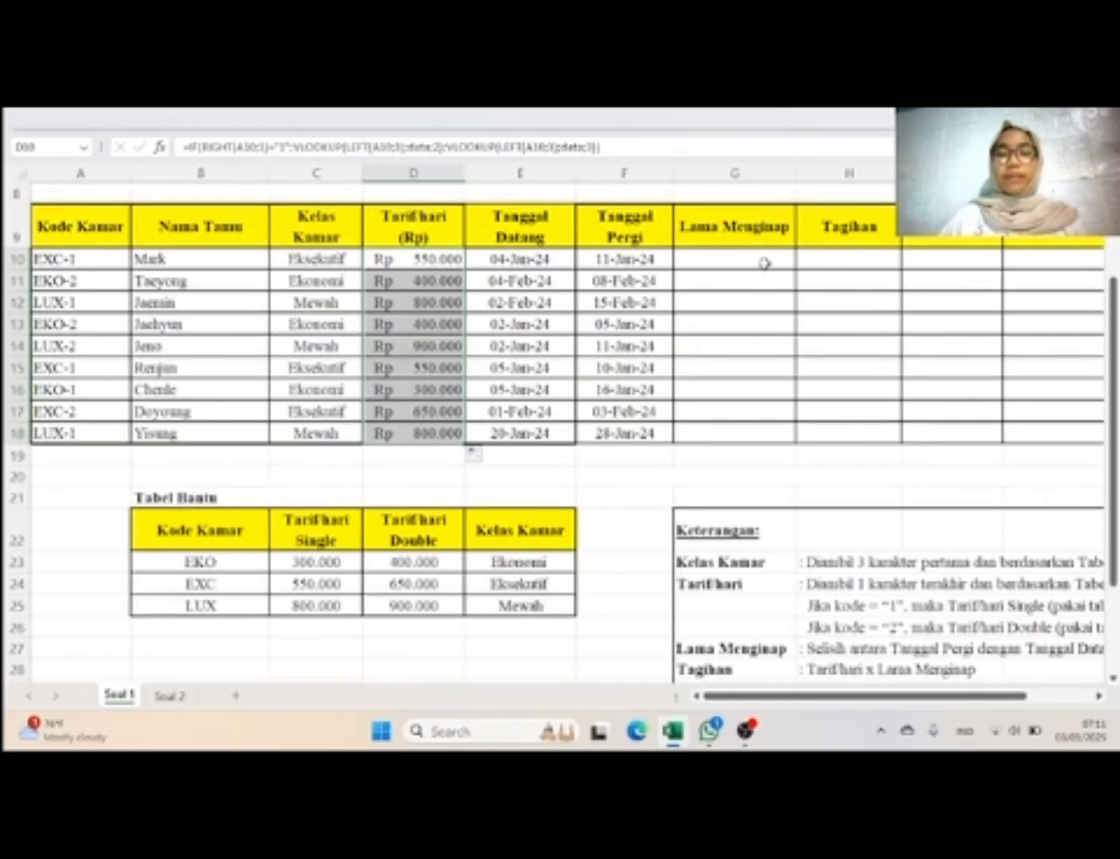
click(764, 263)
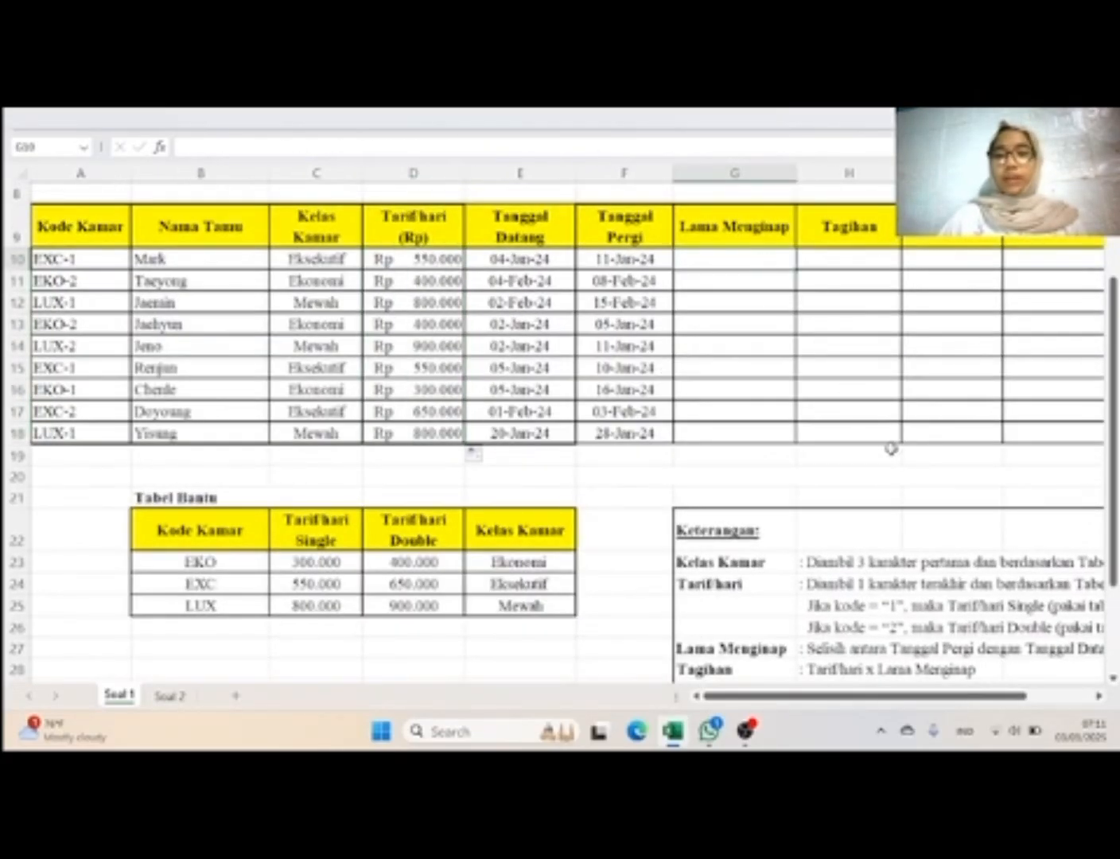
scroll(883, 477, down, 2)
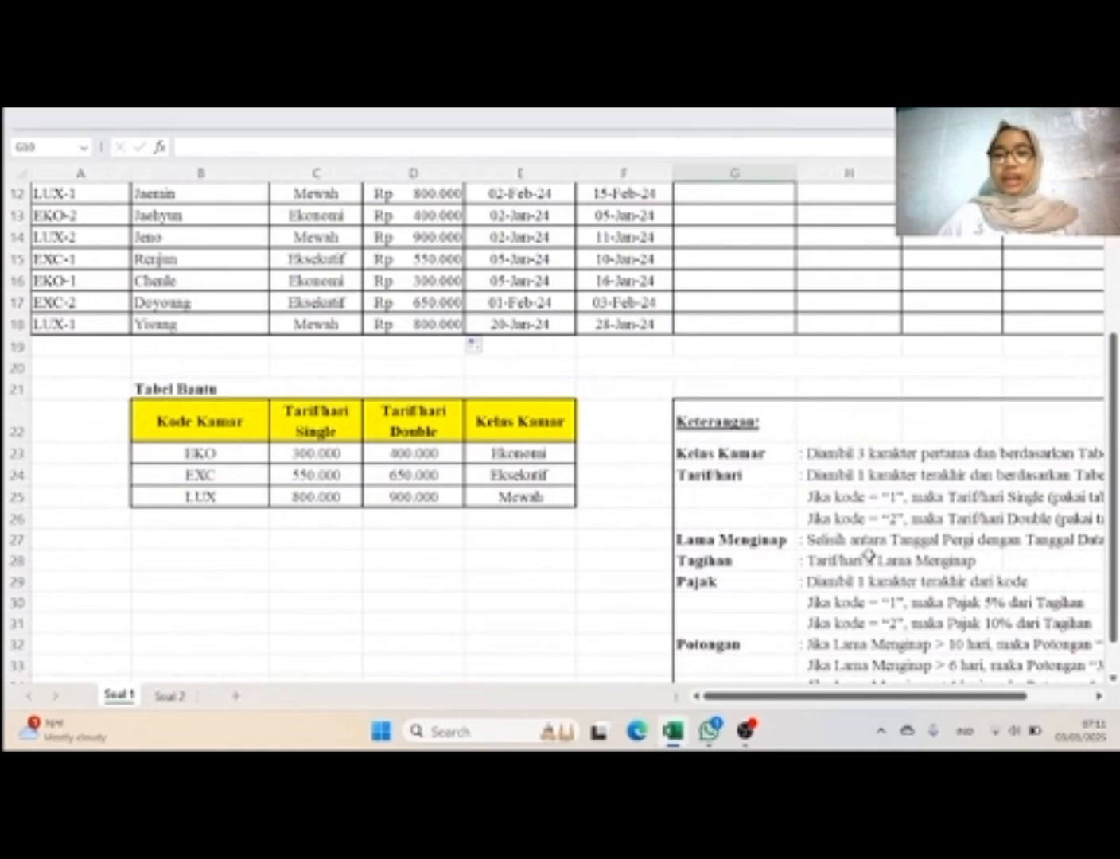
scroll(870, 555, up, 2)
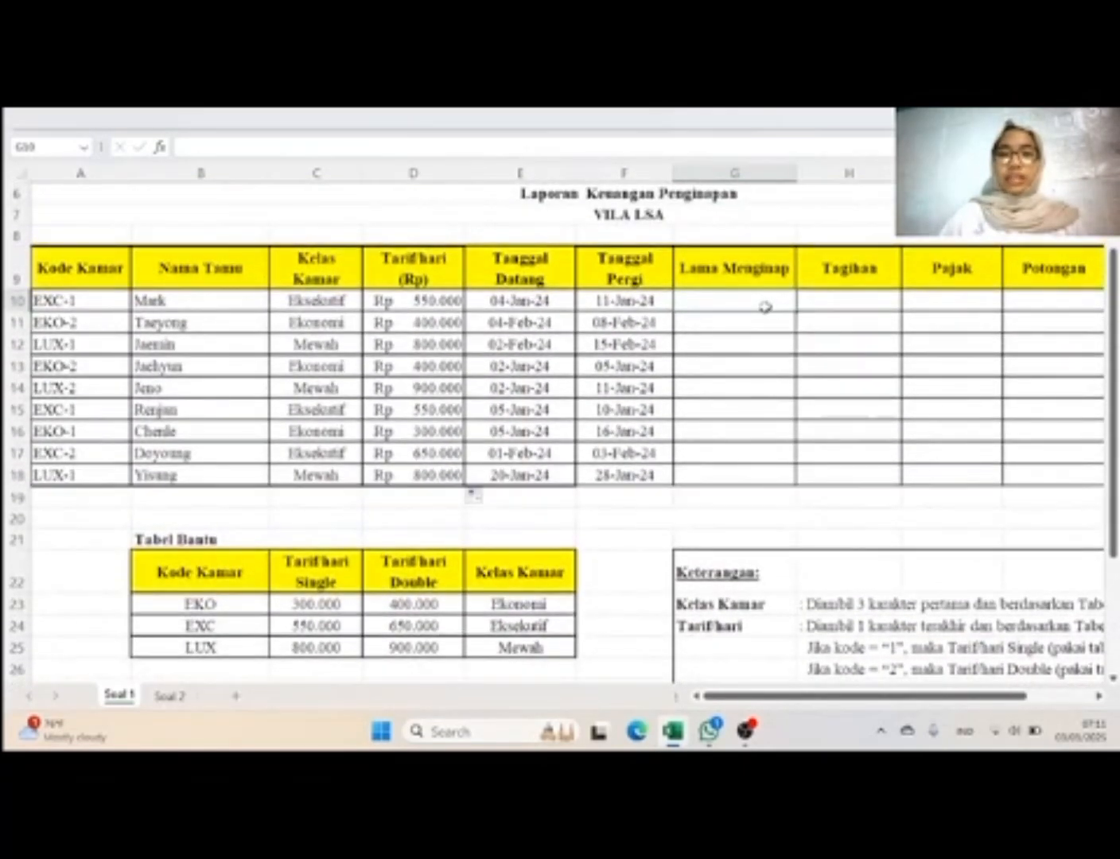
text(=)
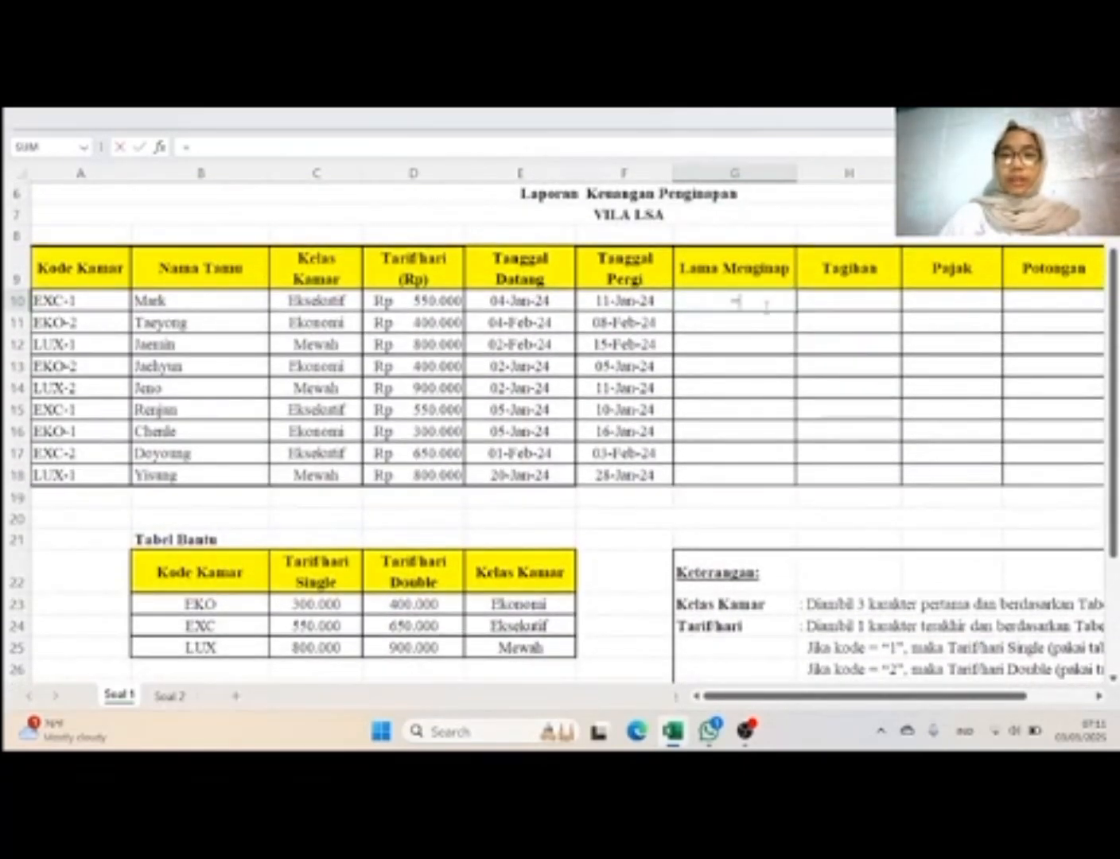
click(618, 294)
text(-)
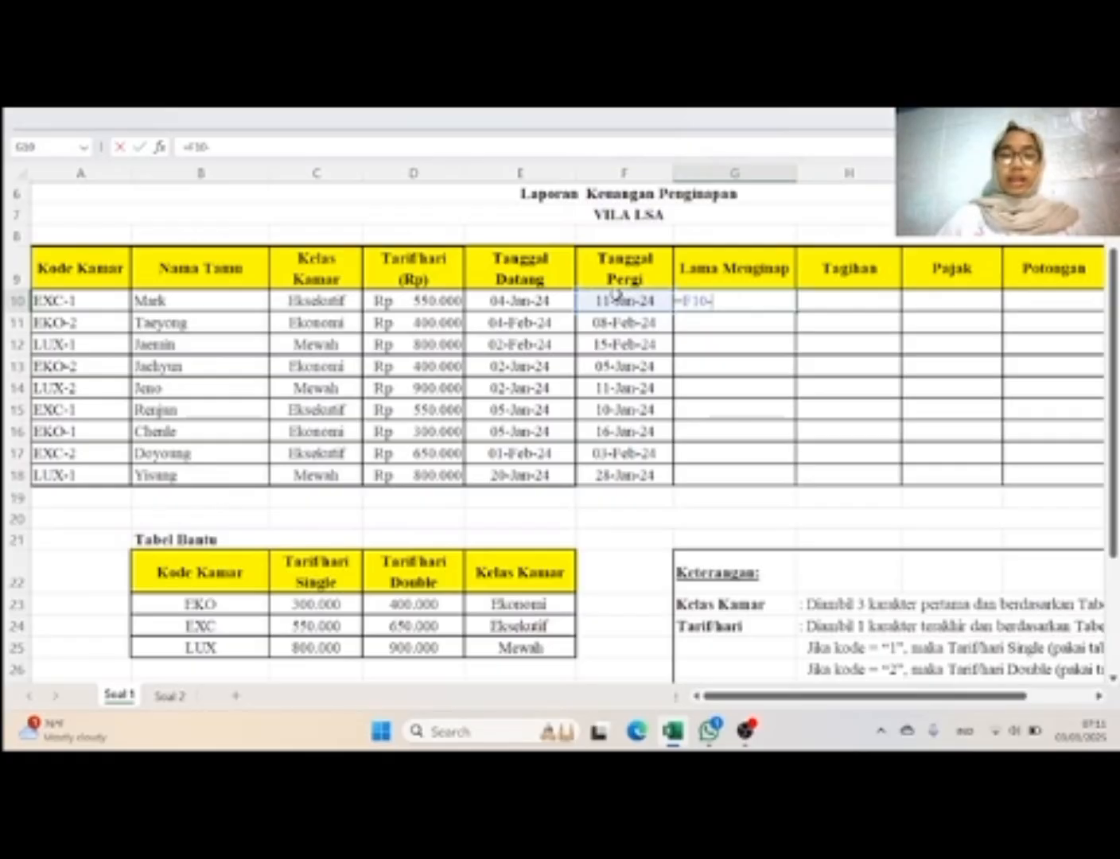
click(549, 301)
key(Return)
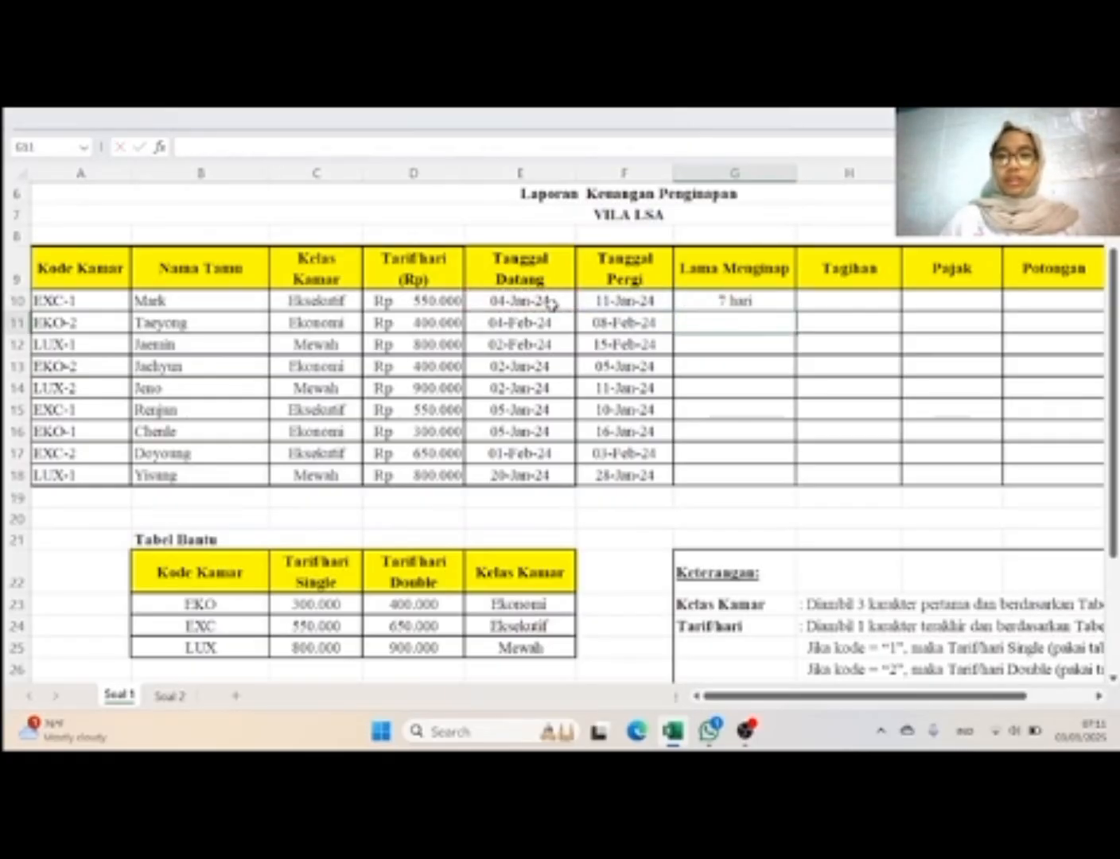
click(783, 295)
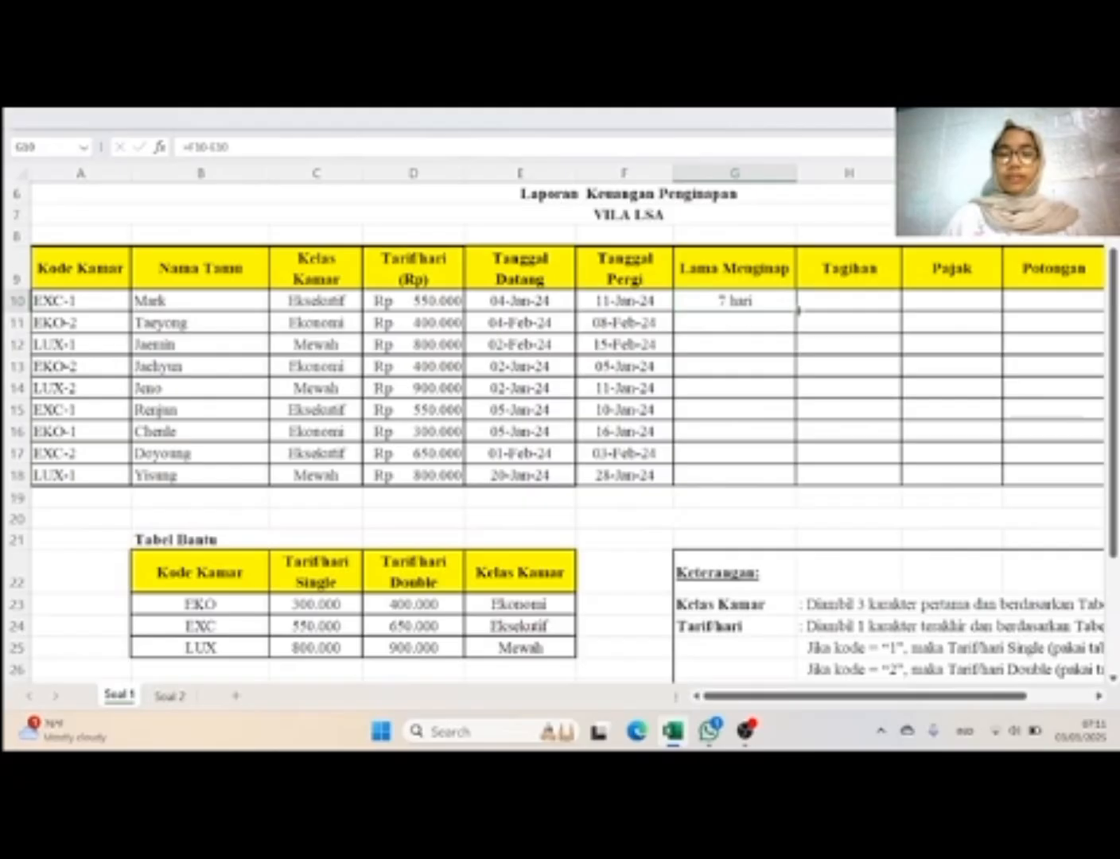
double_click(797, 311)
Step: Calculate Tagihan in H10 with =D10*G10 and fill the formula down through H18
scroll(900, 405, right, 2)
scroll(900, 406, down, 2)
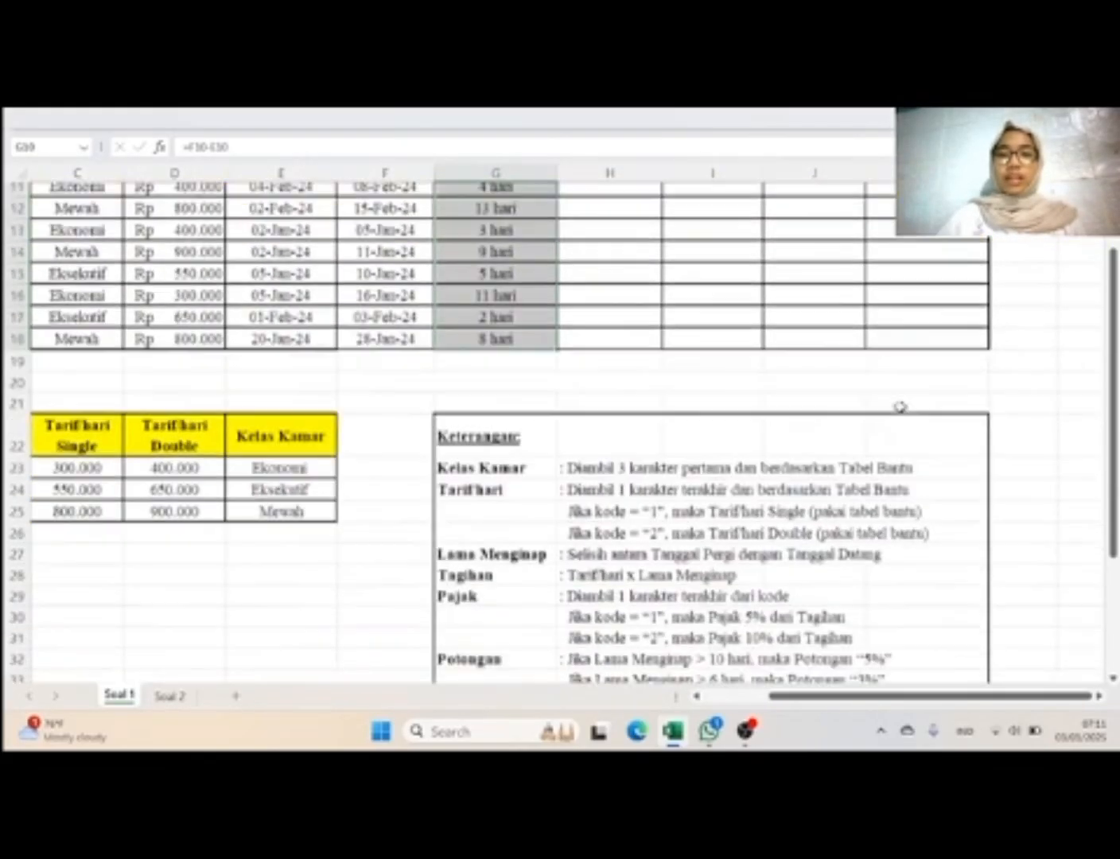
scroll(899, 406, down, 2)
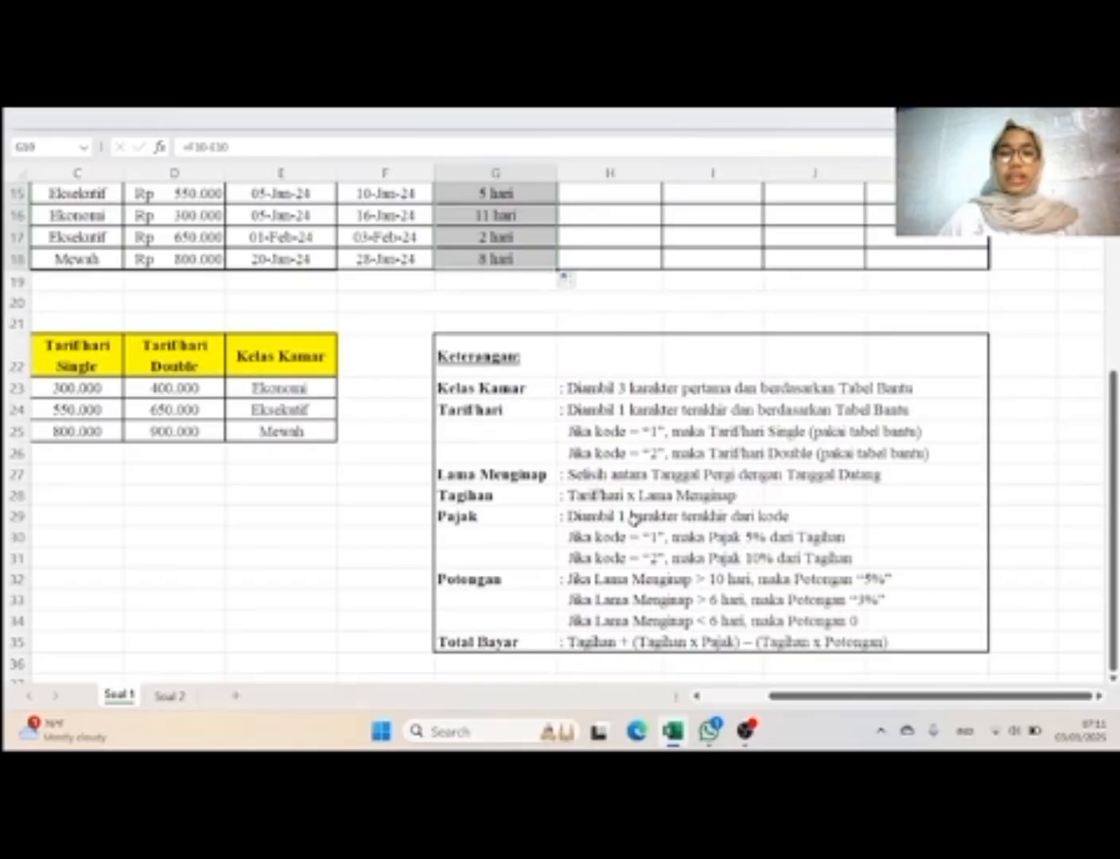
scroll(633, 517, up, 3)
scroll(632, 517, left, 2)
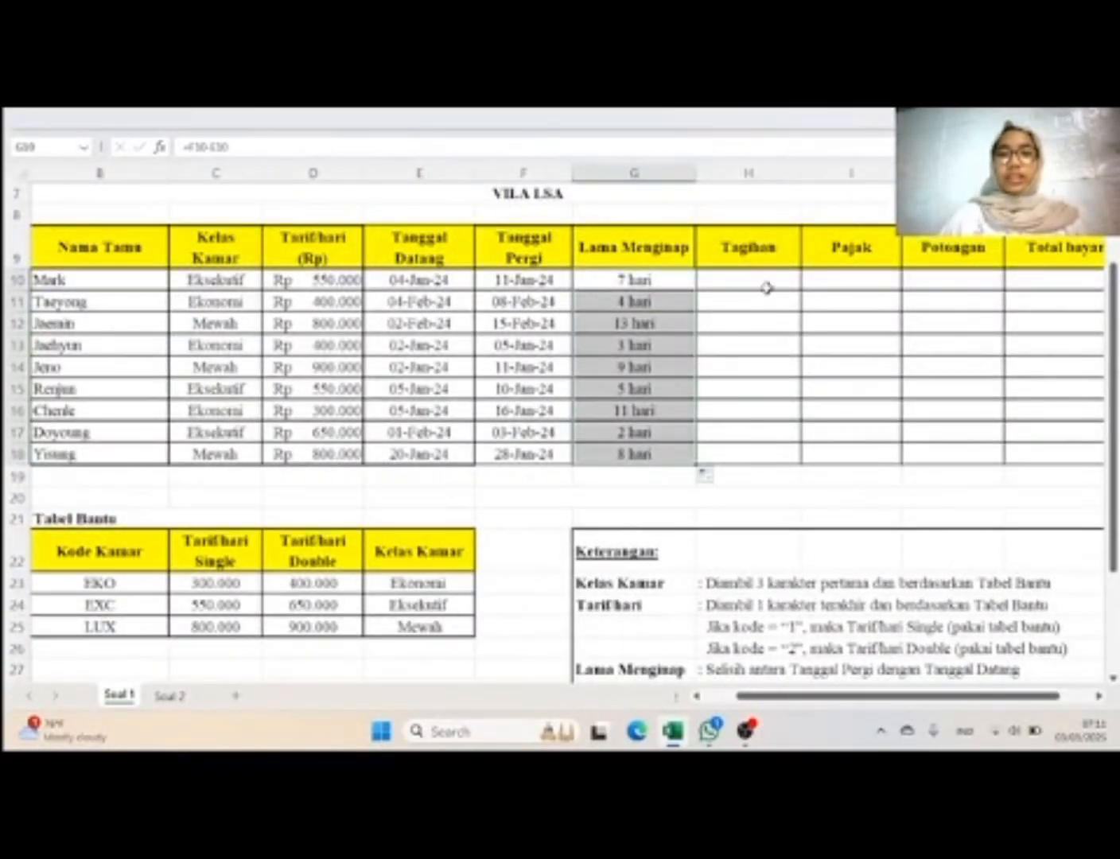
double_click(765, 288)
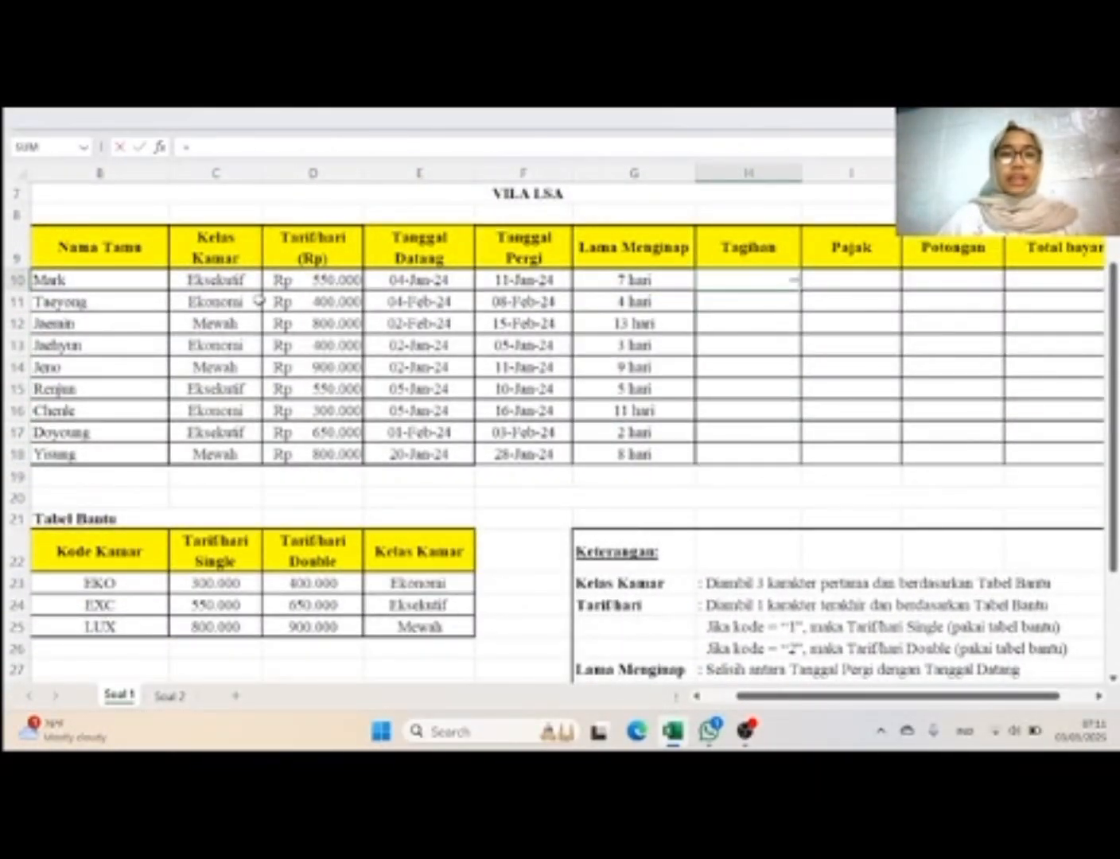
click(310, 282)
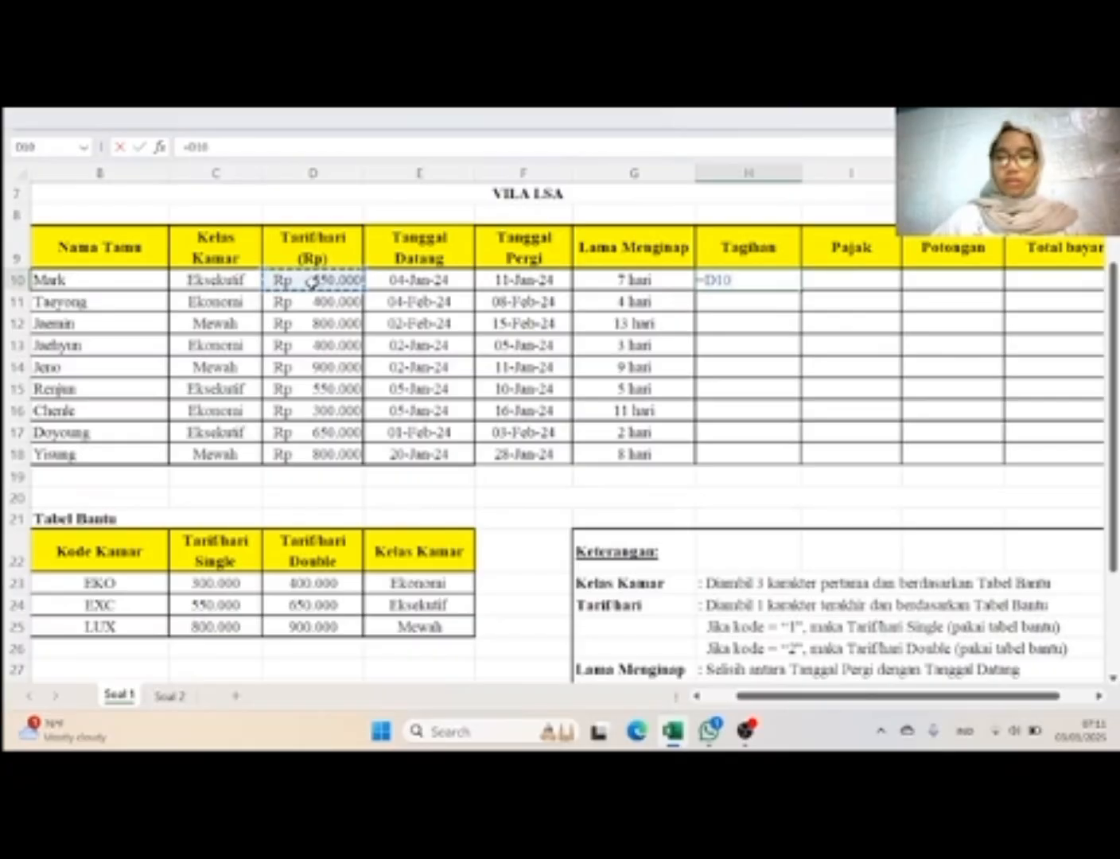
text(*)
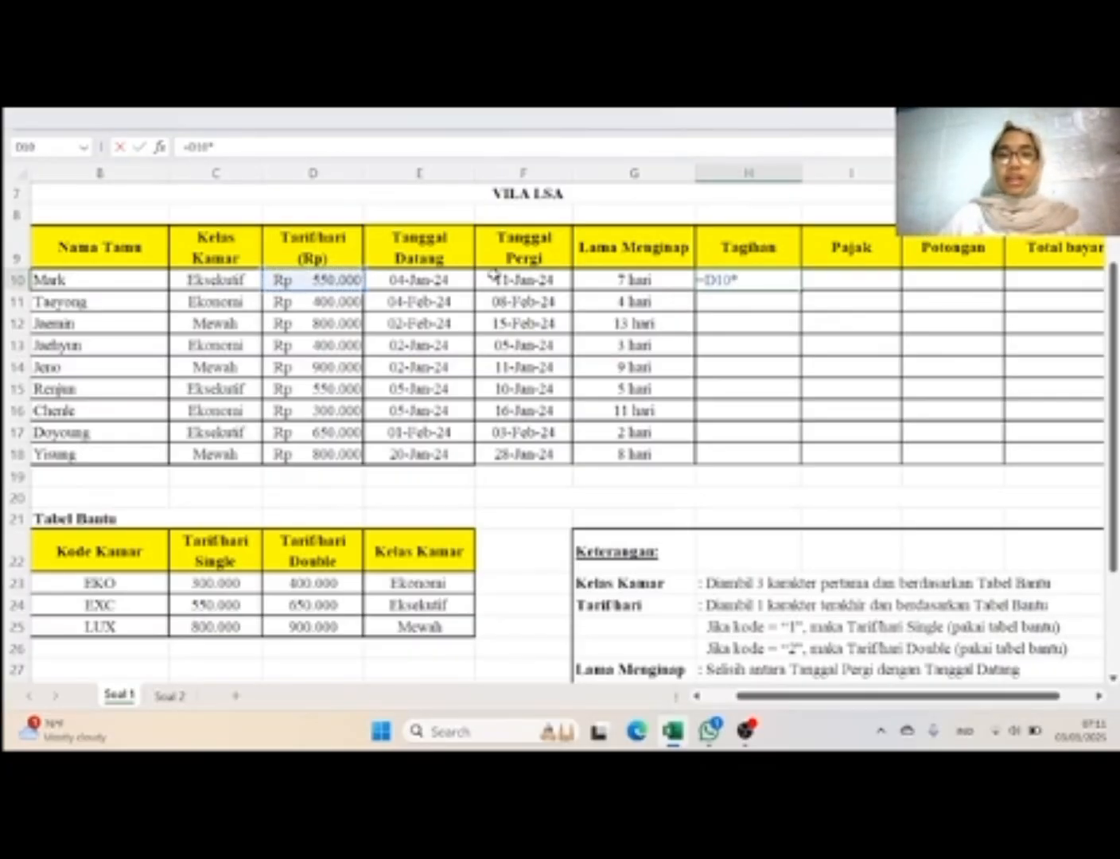
click(590, 278)
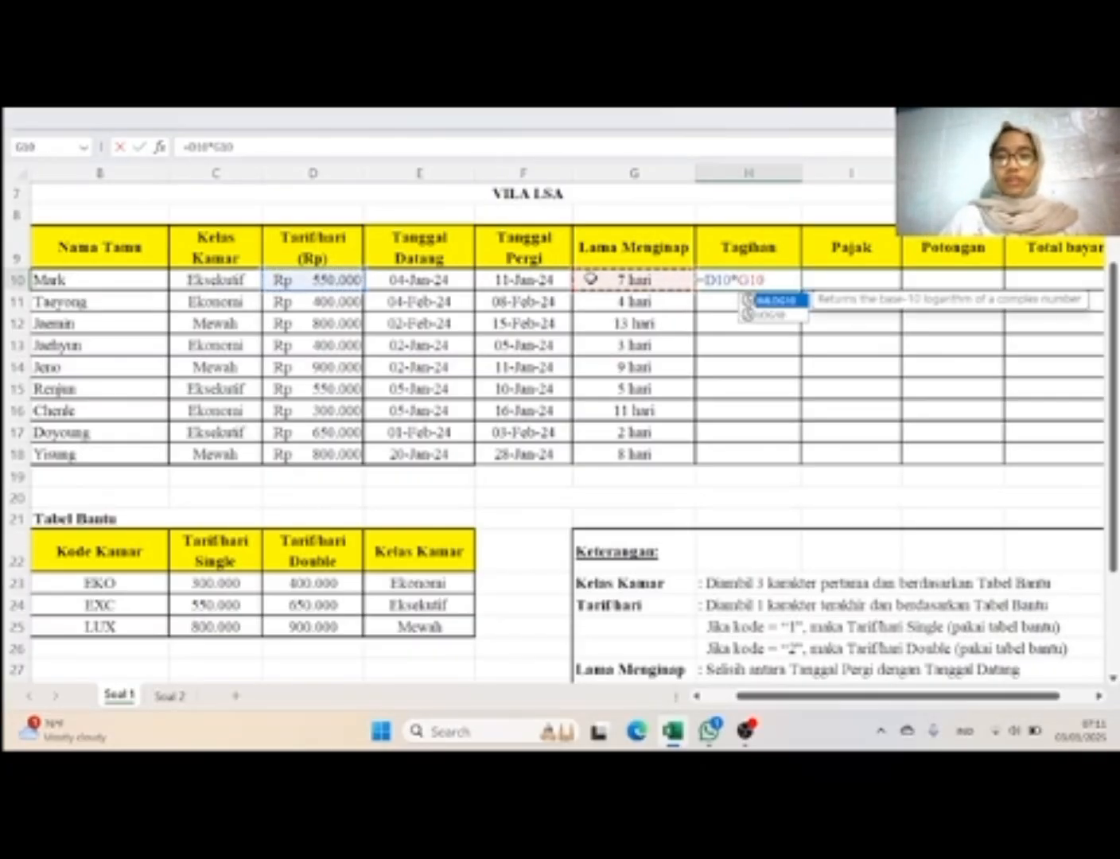
key(Return)
click(766, 280)
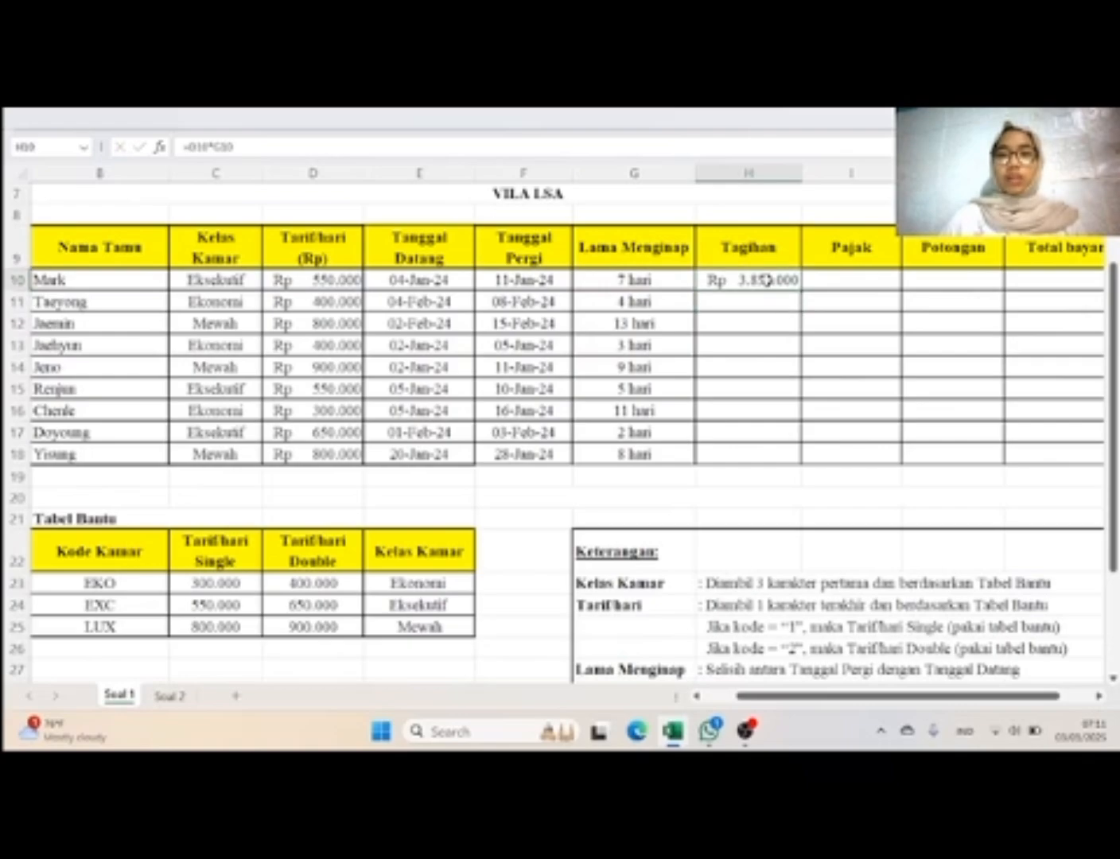
double_click(802, 291)
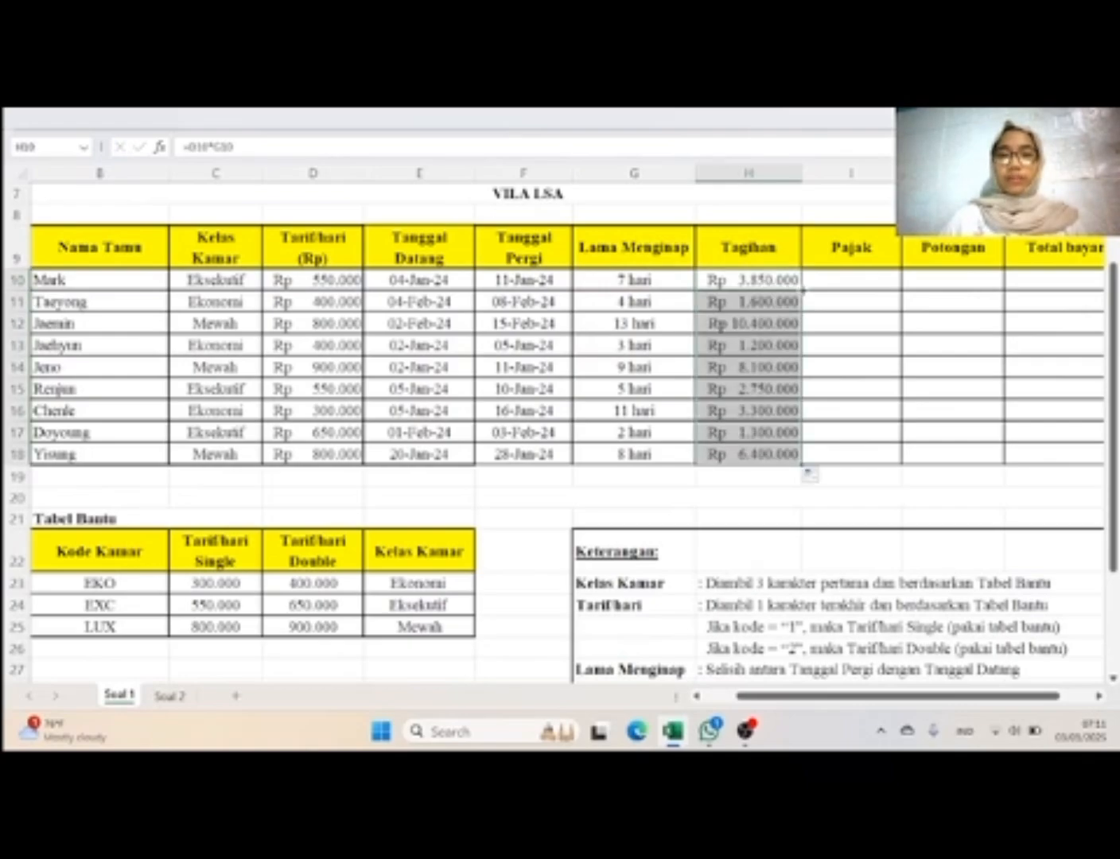
Step: Check the Pajak rule in the Keterangan box and start an IF function in I10
scroll(897, 365, down, 2)
scroll(897, 364, down, 2)
scroll(897, 365, left, 1)
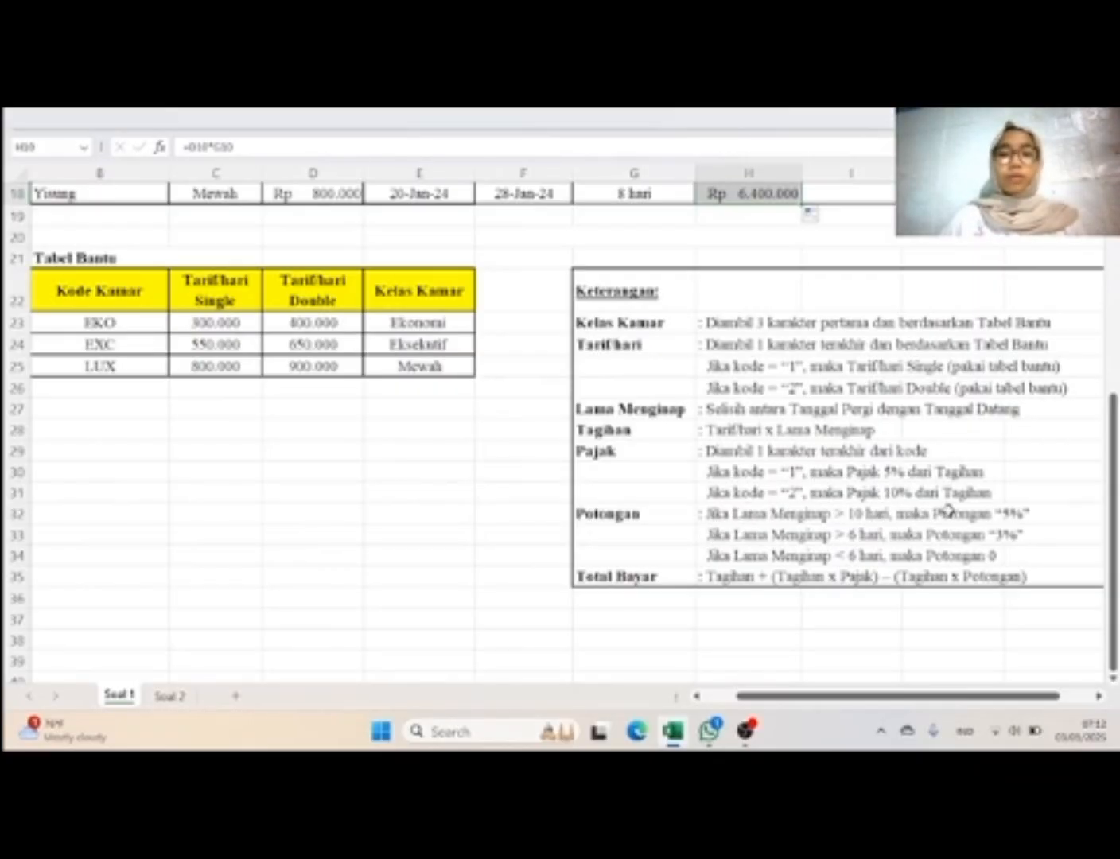
scroll(948, 512, up, 4)
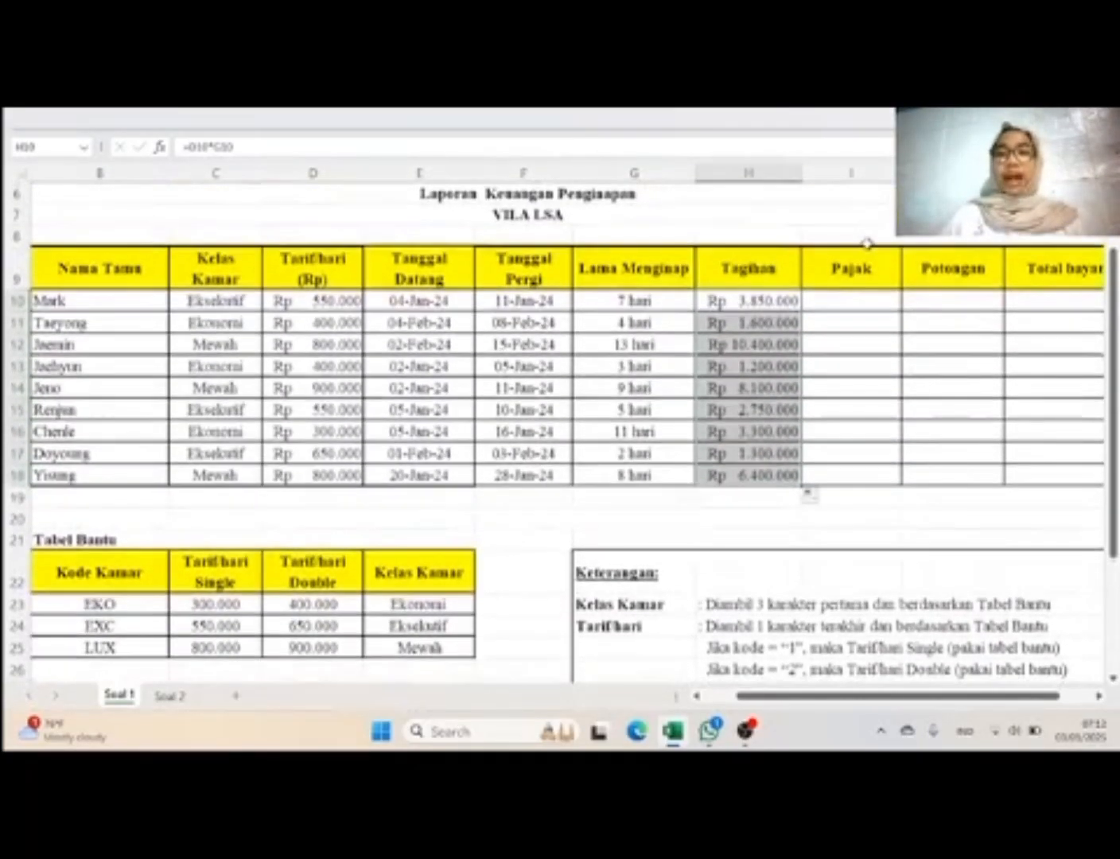
click(861, 302)
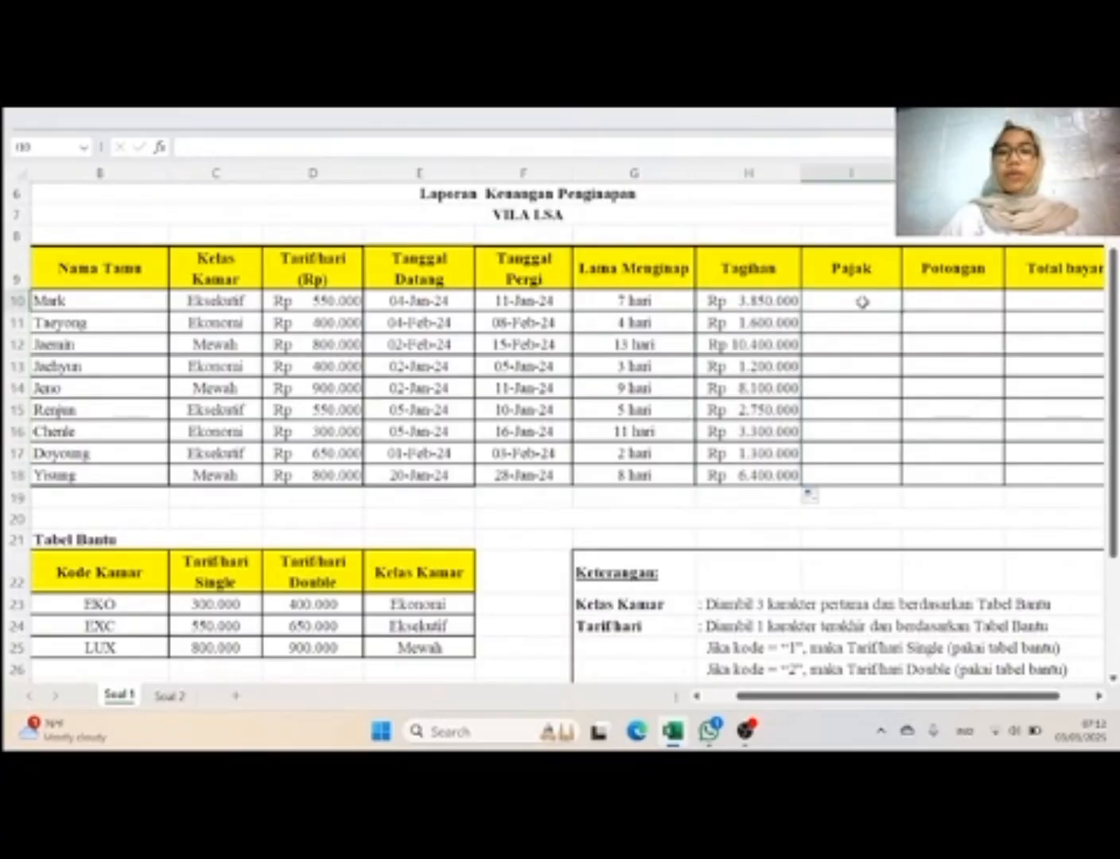
text(=if)
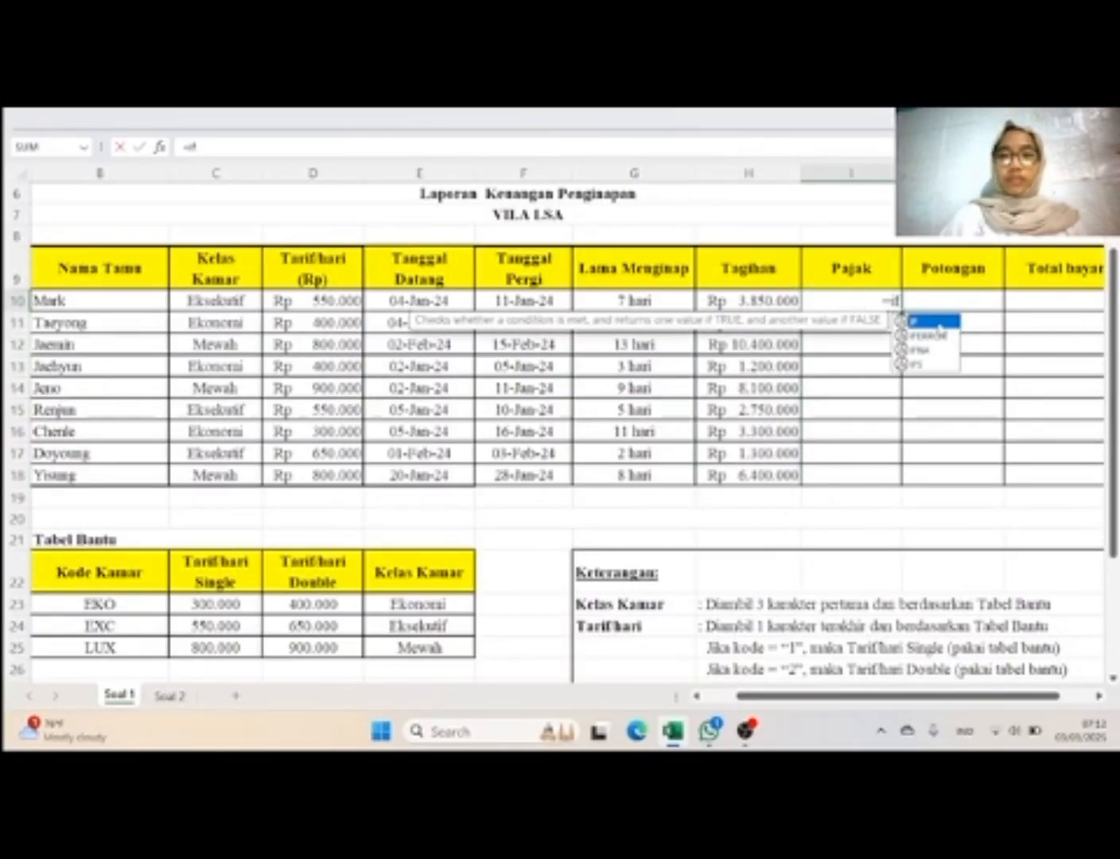
key(Tab)
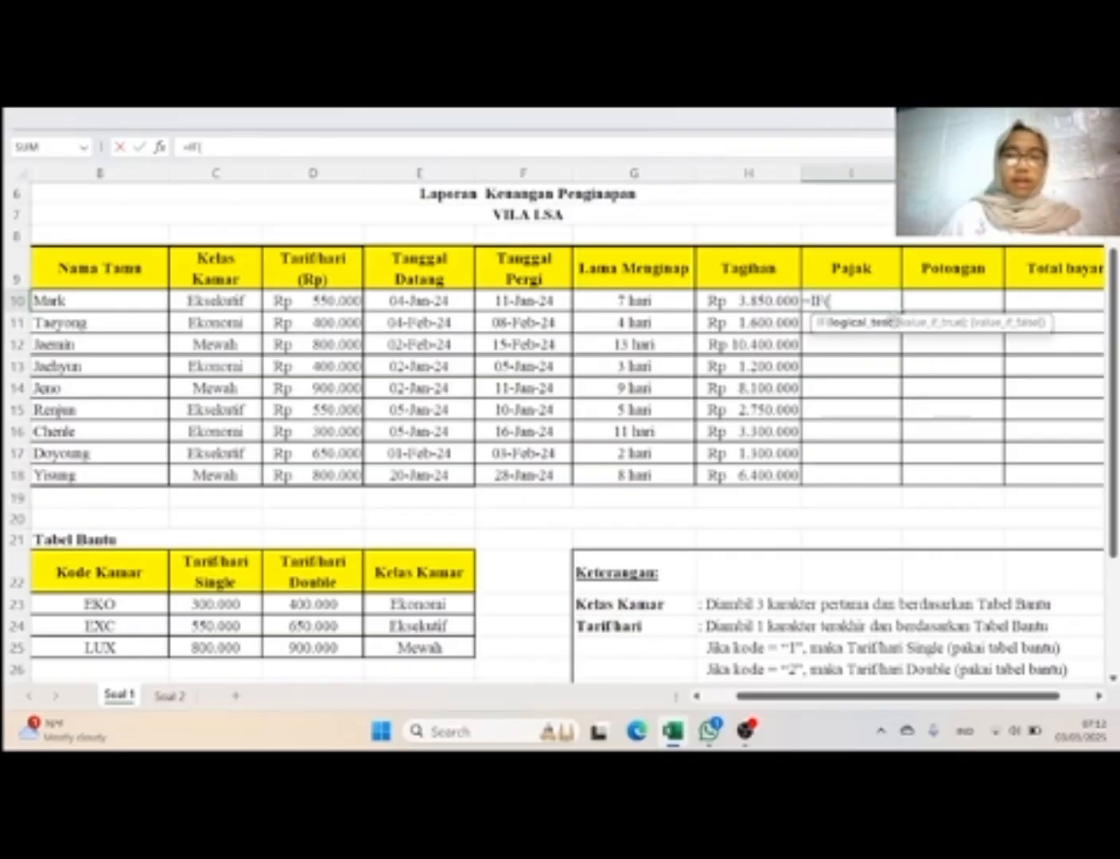
Step: Enter RIGHT(A10;1)="1" as the logical test of the IF function in I10, following the Pajak rule in Keterangan
scroll(910, 490, down, 3)
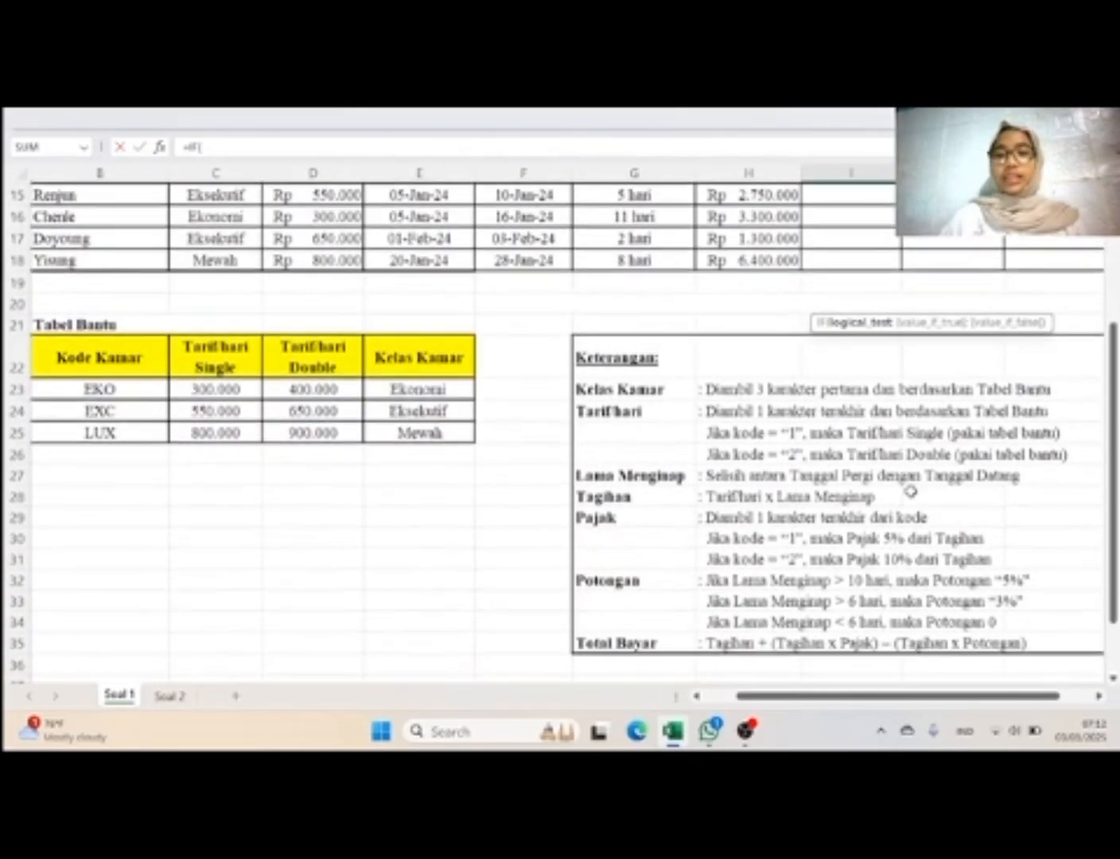
scroll(806, 524, up, 3)
scroll(806, 524, up, 1)
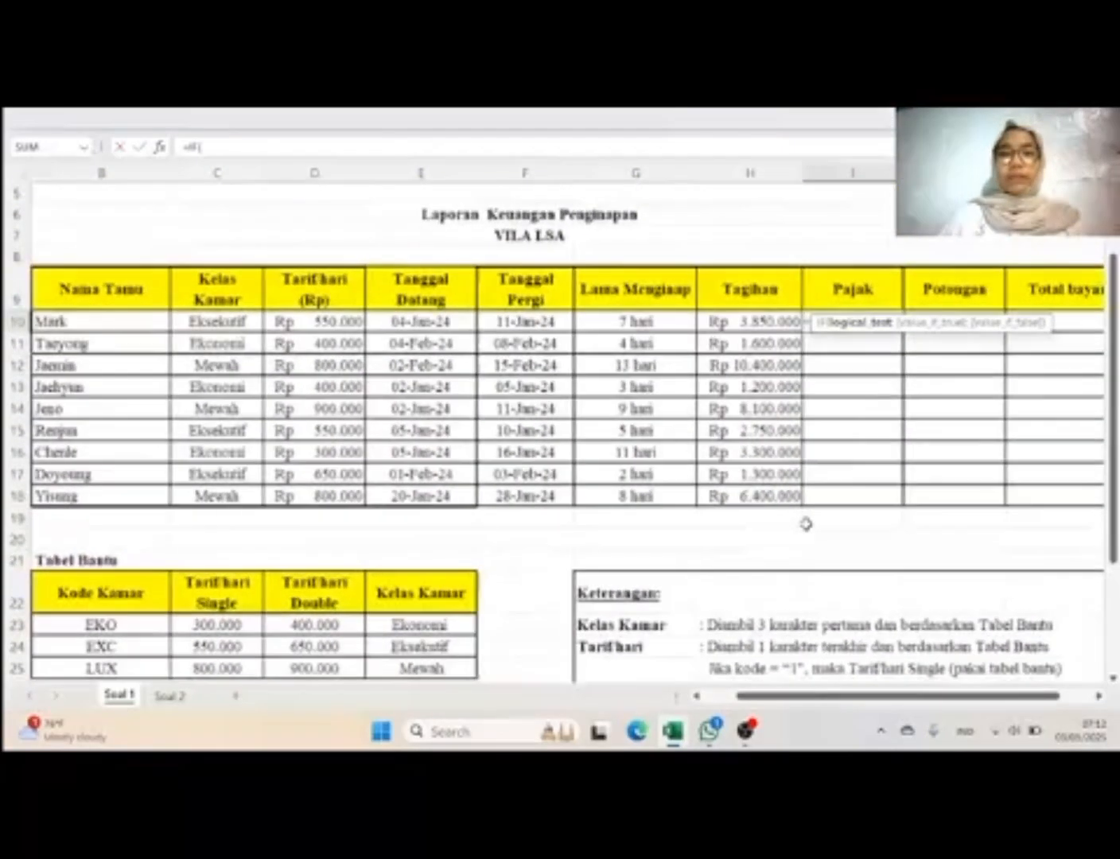
text(r)
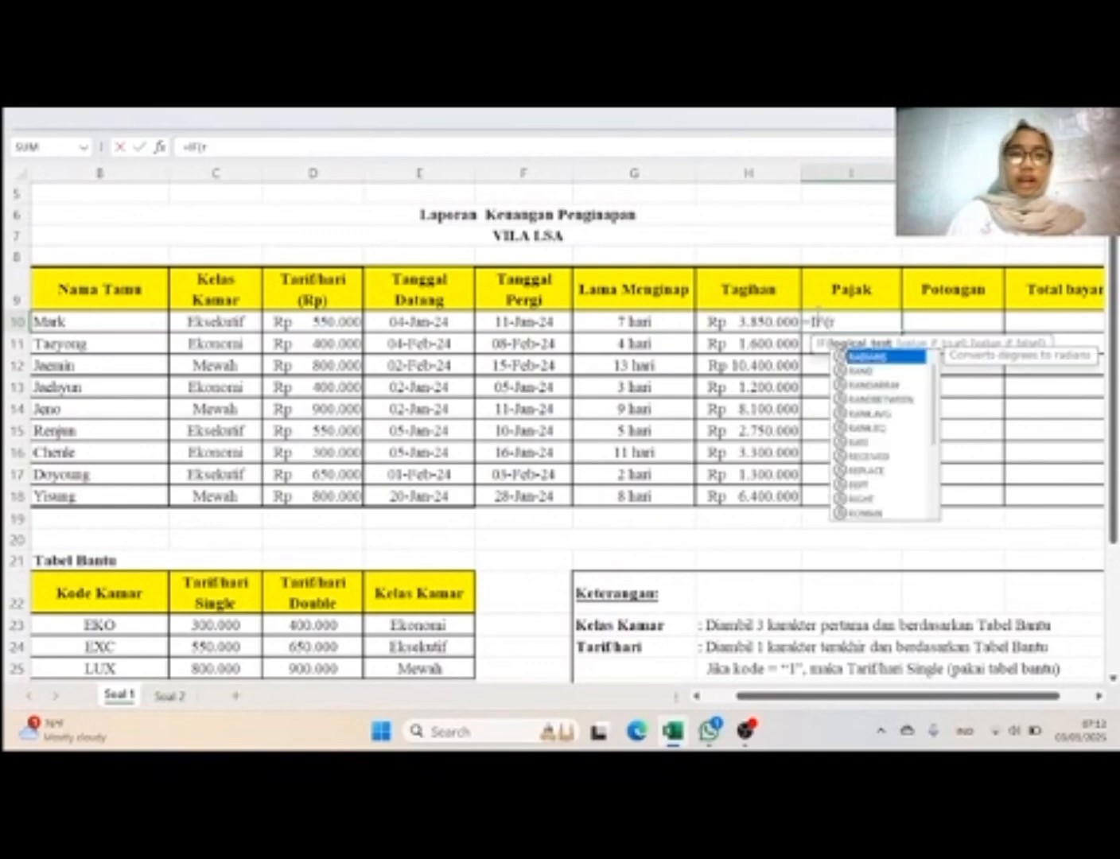
text(ig)
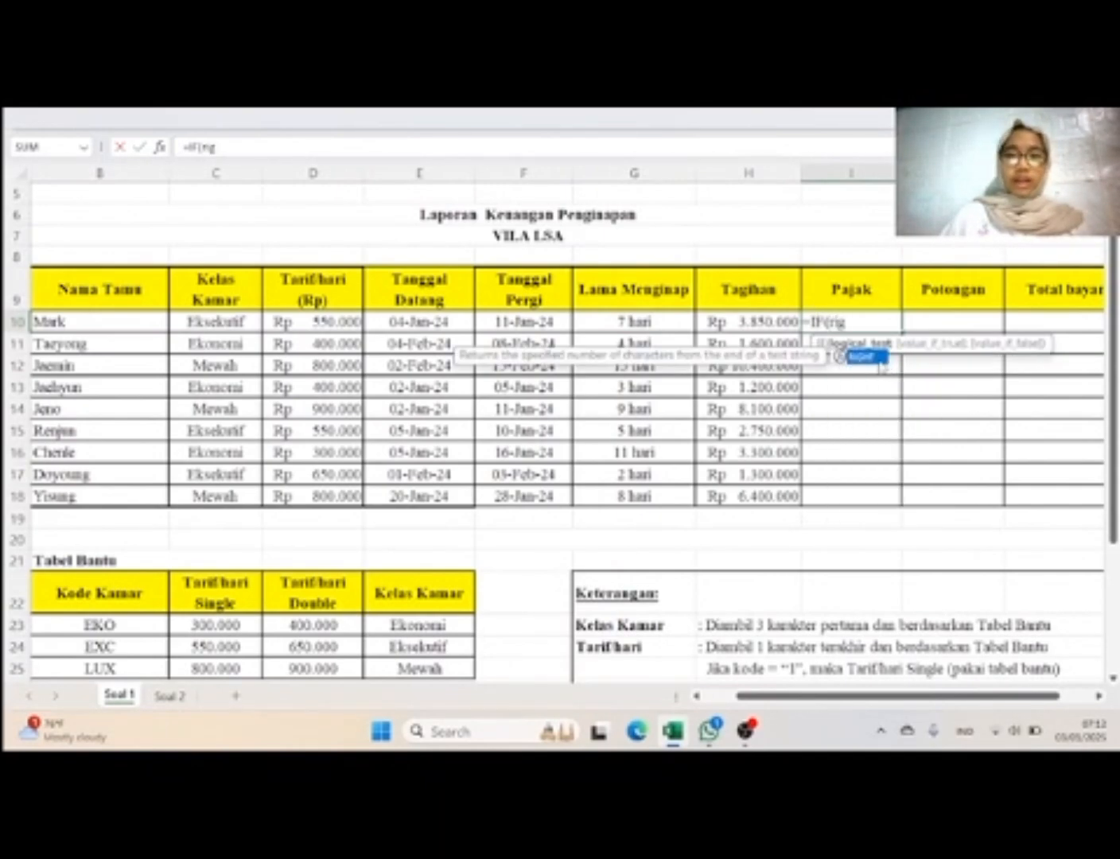
double_click(879, 359)
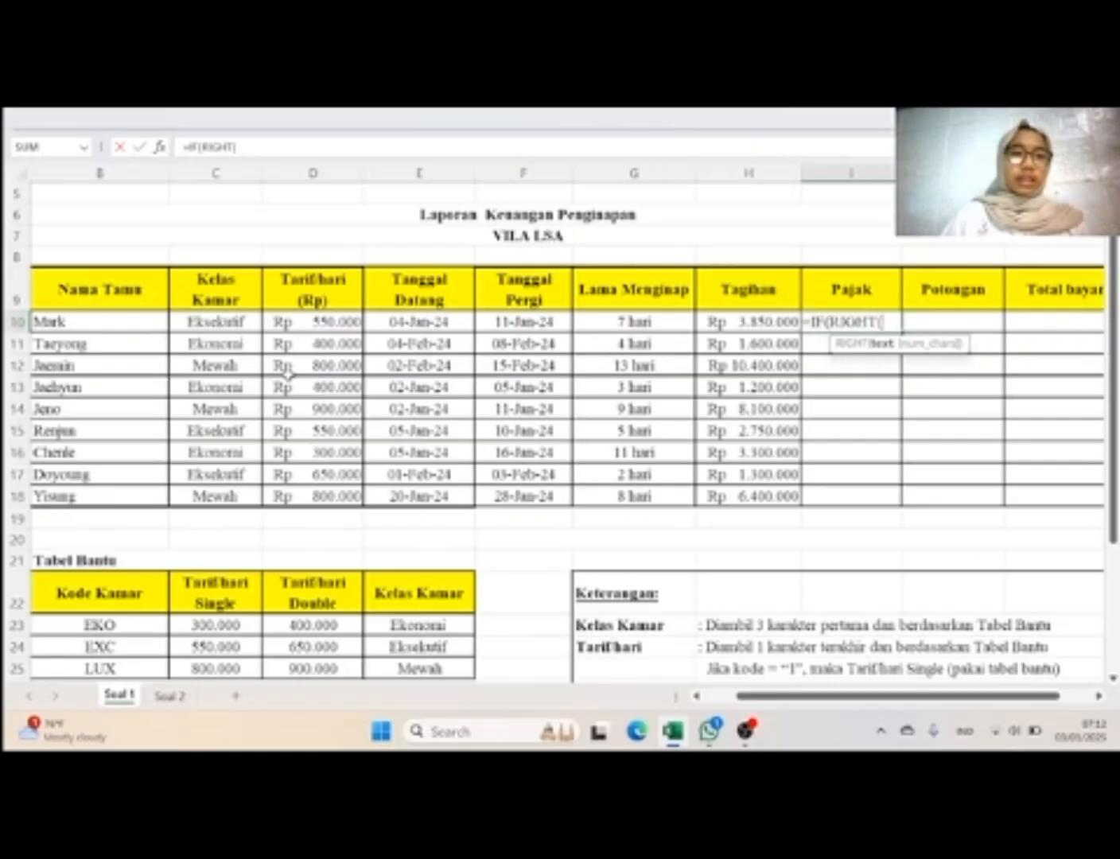
scroll(288, 373, left, 1)
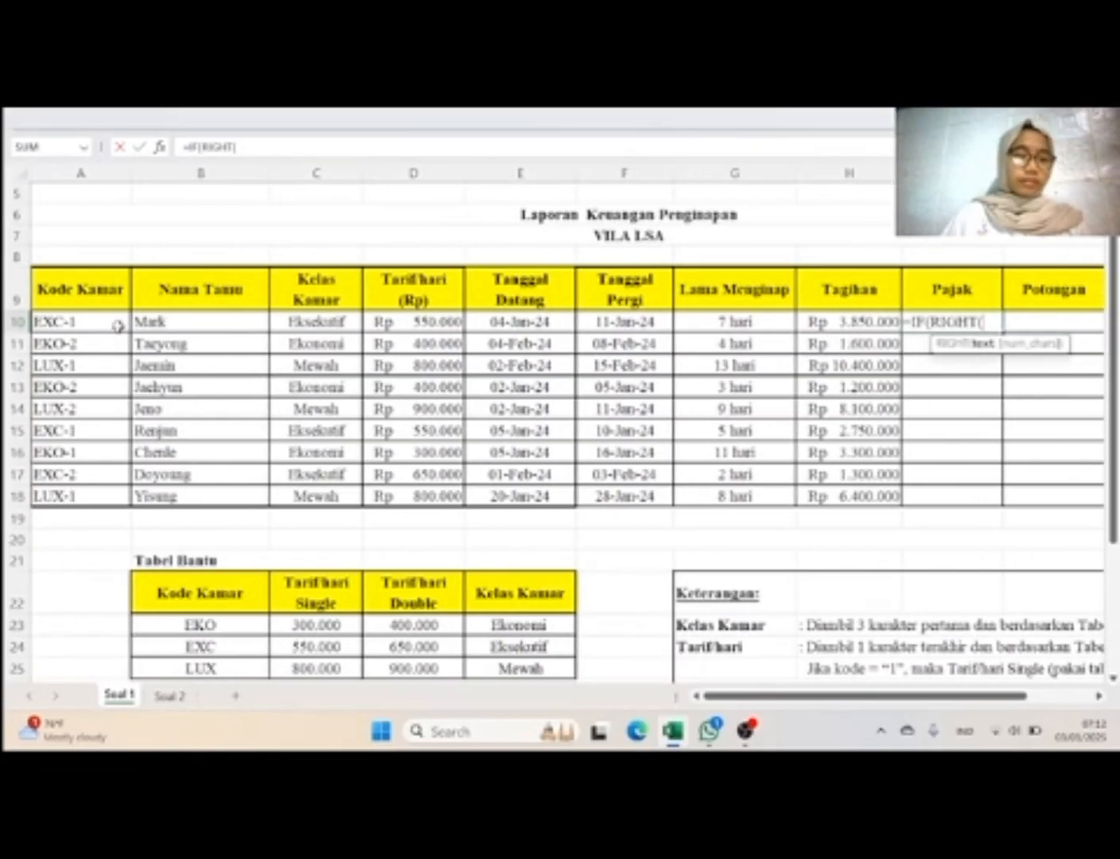
click(119, 326)
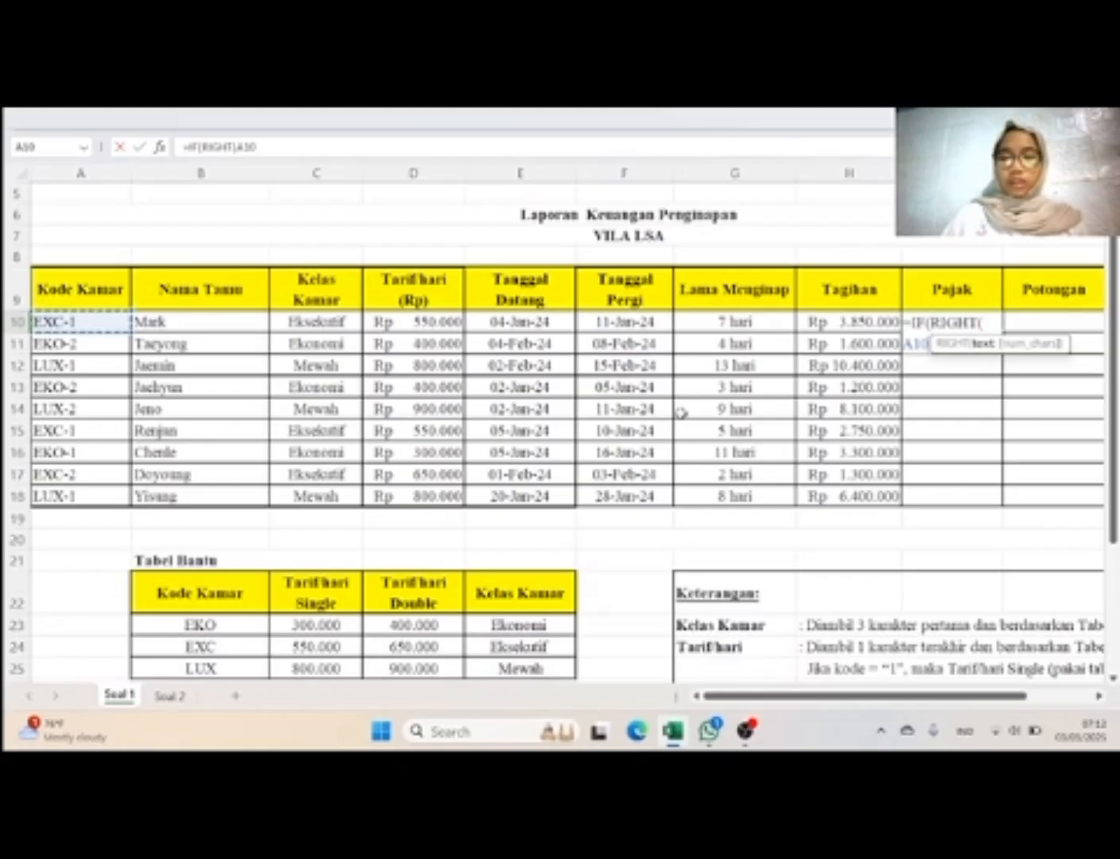
text(;1)
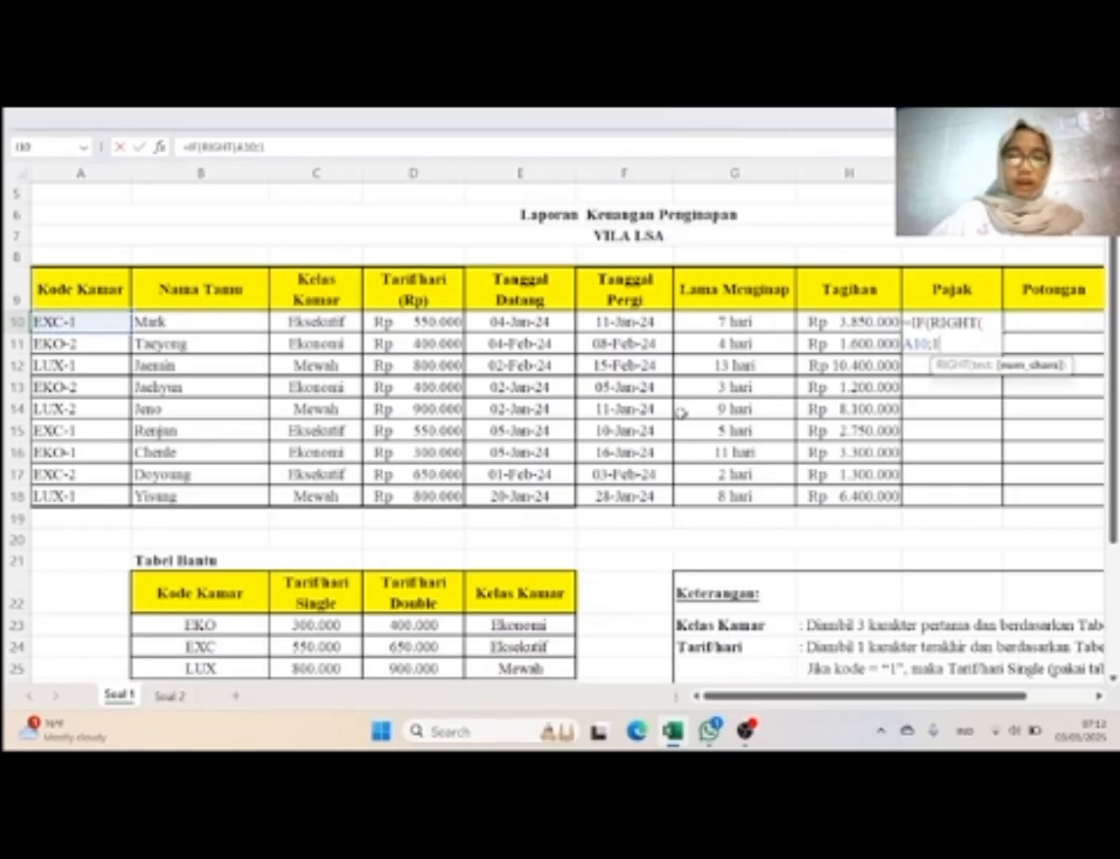
text())
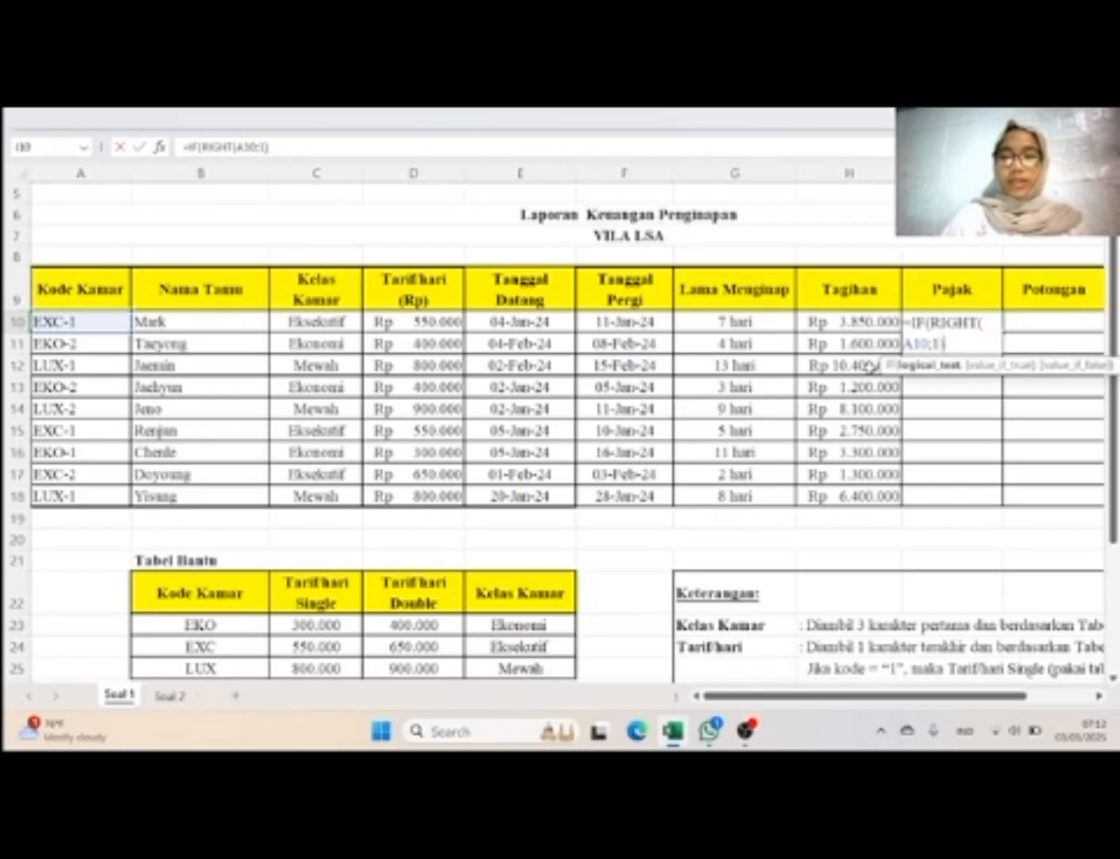
text(=")
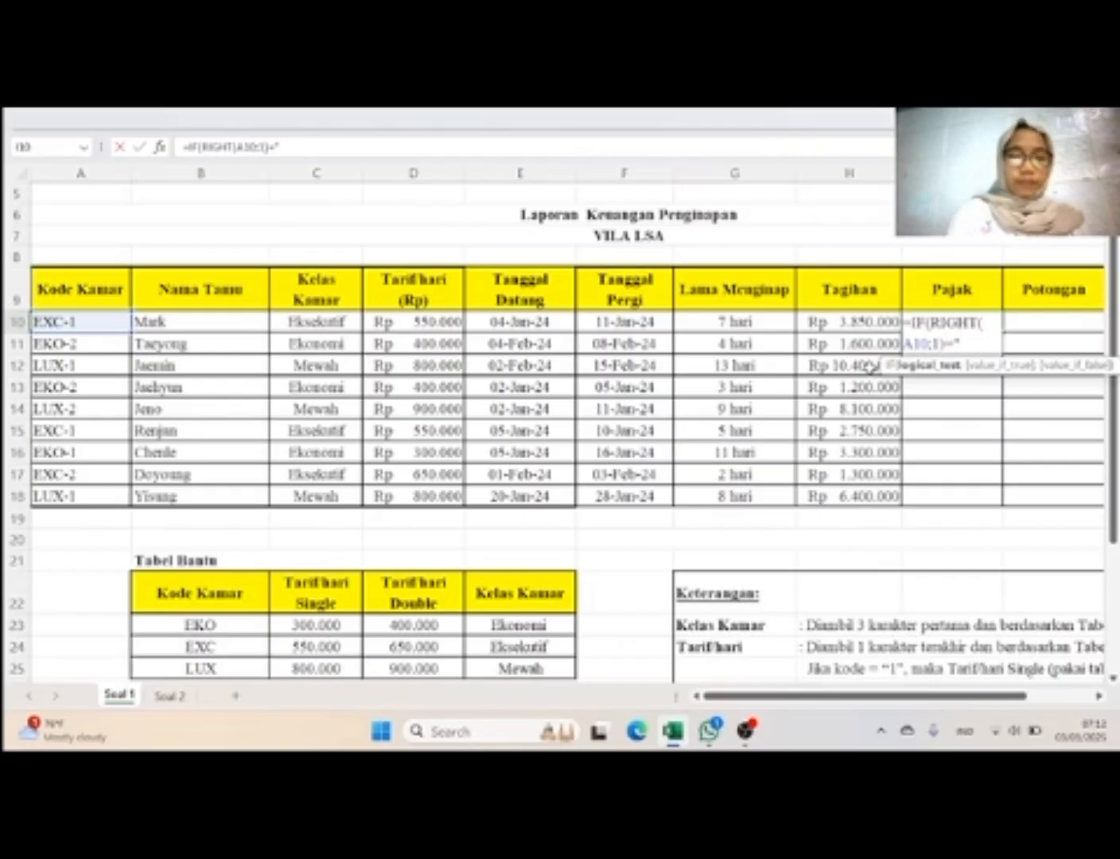
text(1)
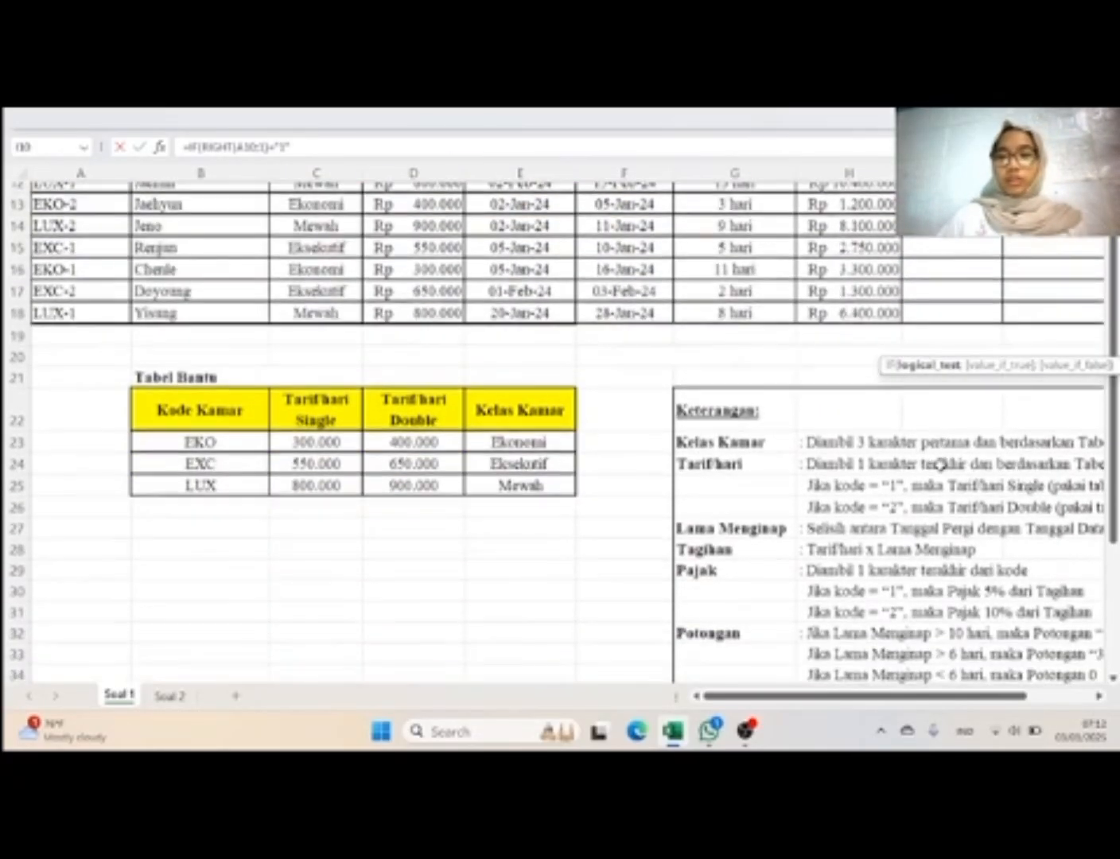
Step: Set the Pajak IF function in I10 to return 5% when the test is true and 10% otherwise
scroll(940, 464, down, 3)
scroll(940, 464, up, 4)
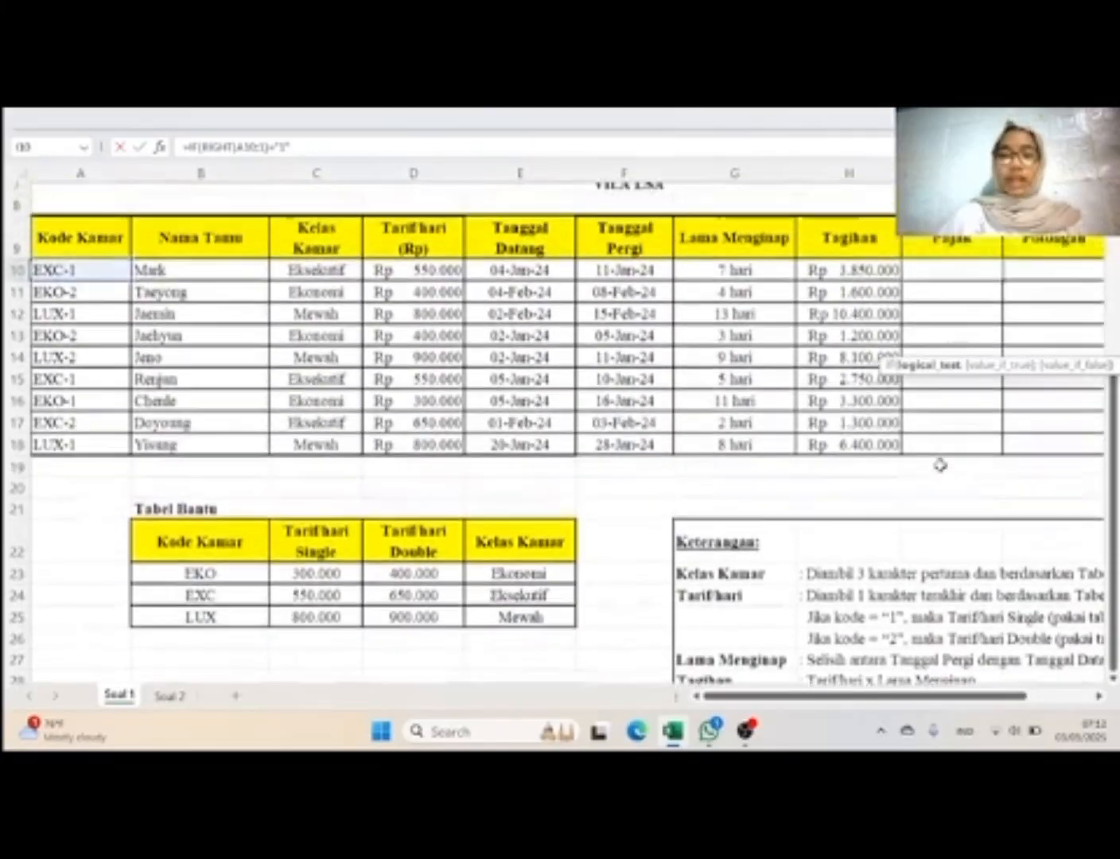
scroll(940, 465, up, 1)
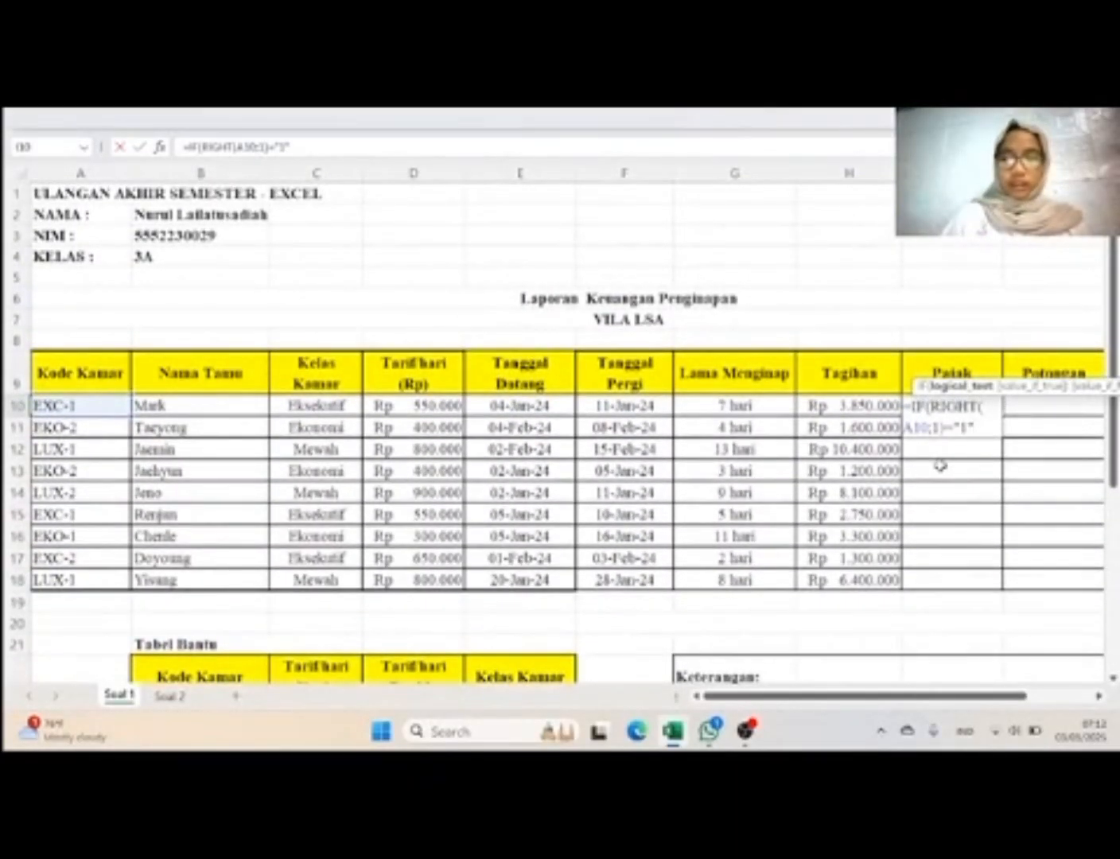
text(;)
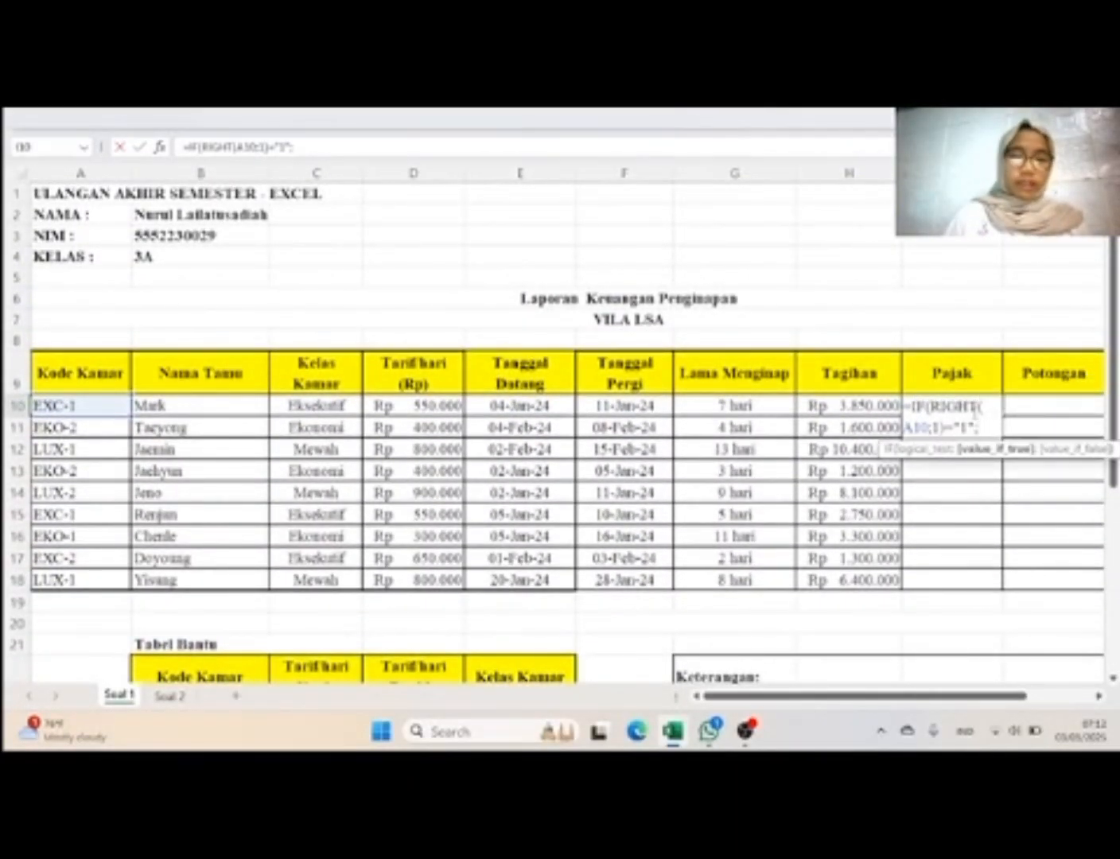
text(5%)
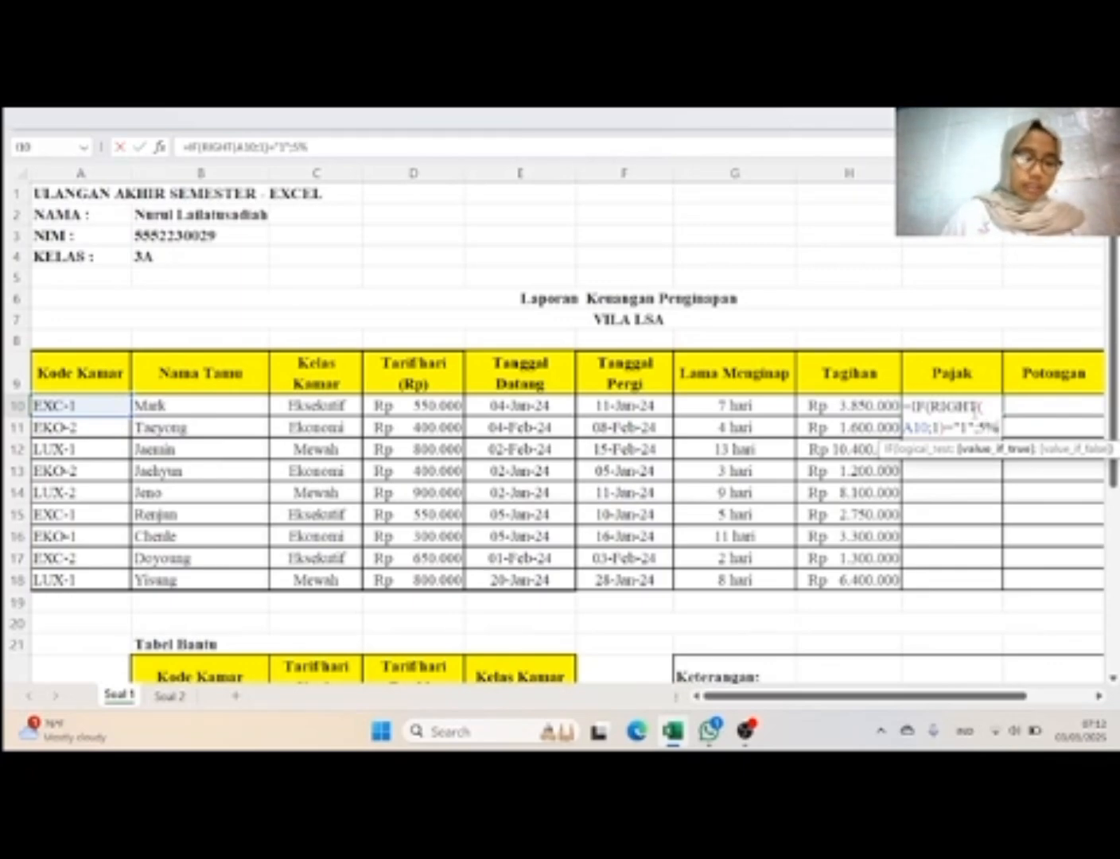
text(;)
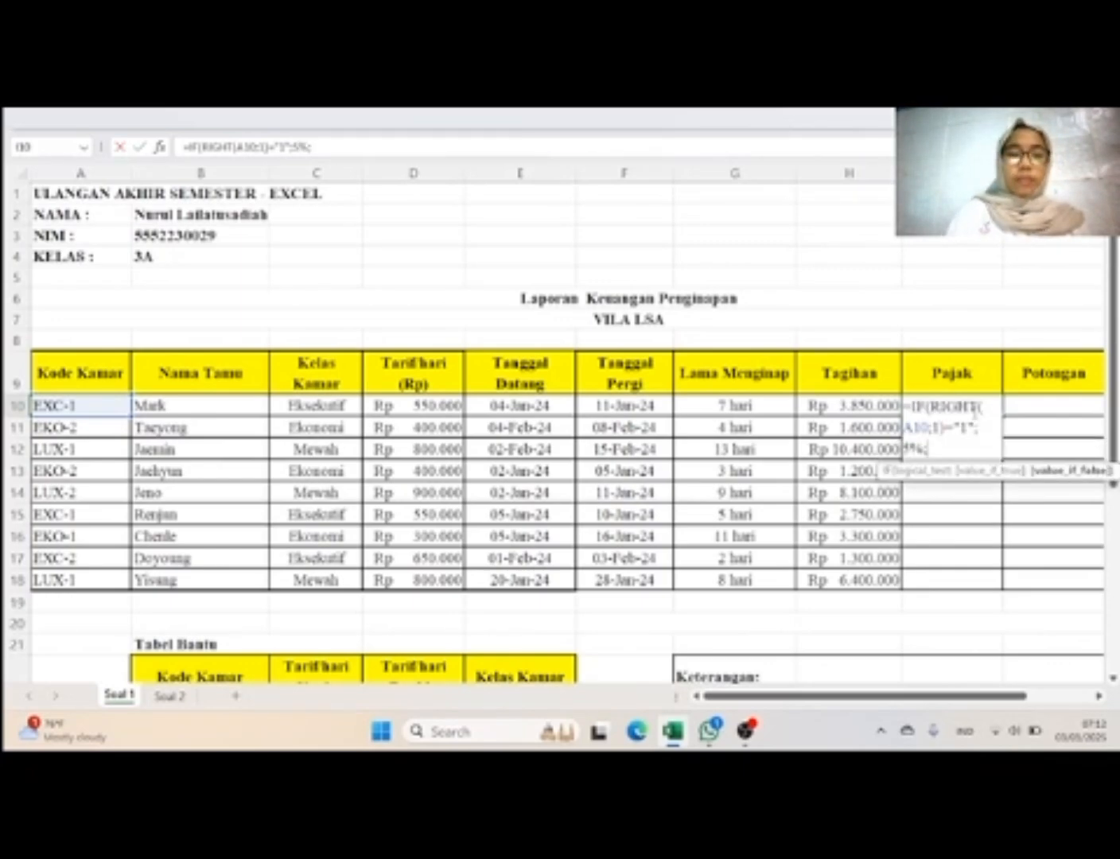
text(10)
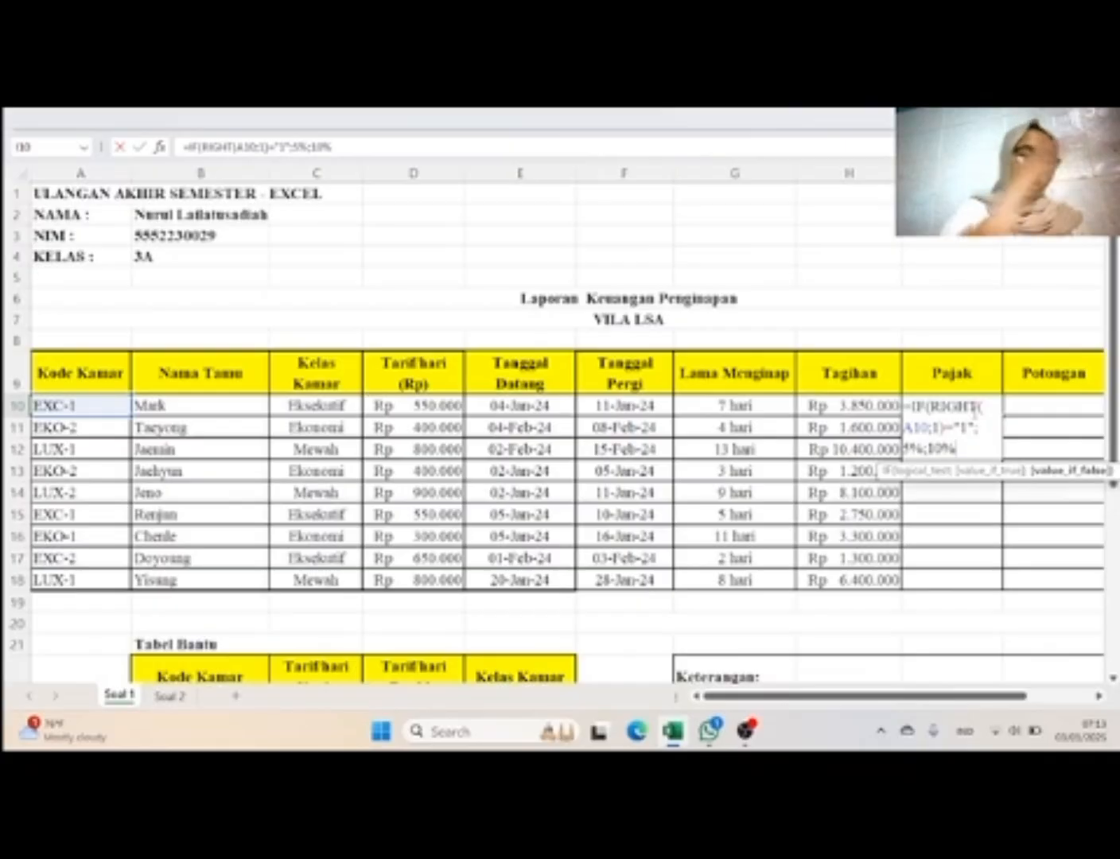
Step: Multiply the Pajak IF result by Tagihan H10, commit the formula, and fill it down through I18
text()*)
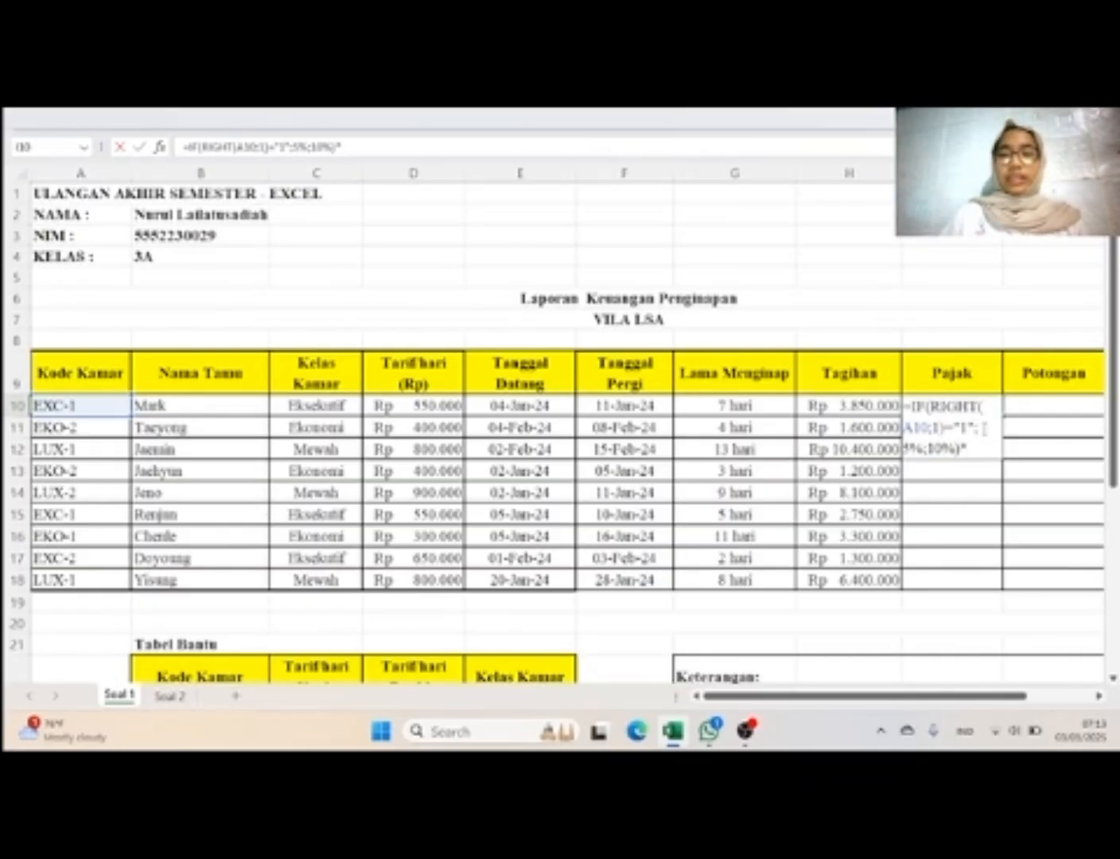
click(867, 406)
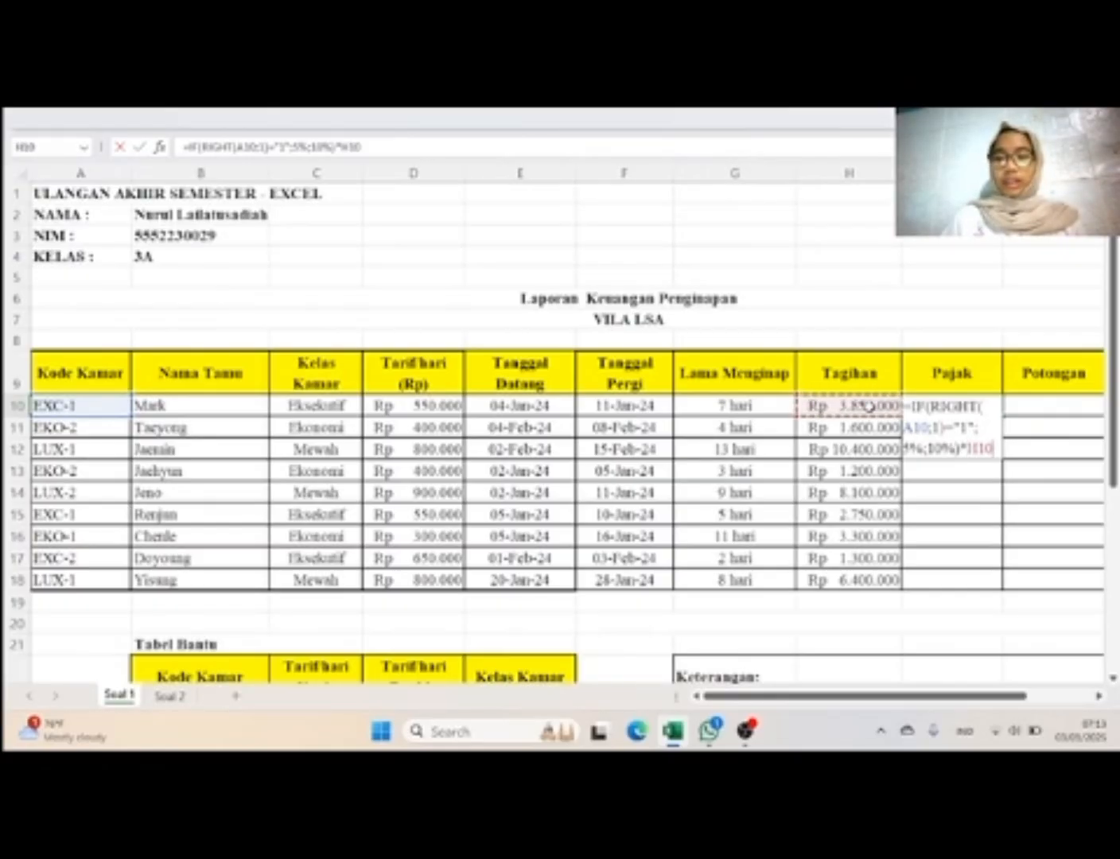
key(Return)
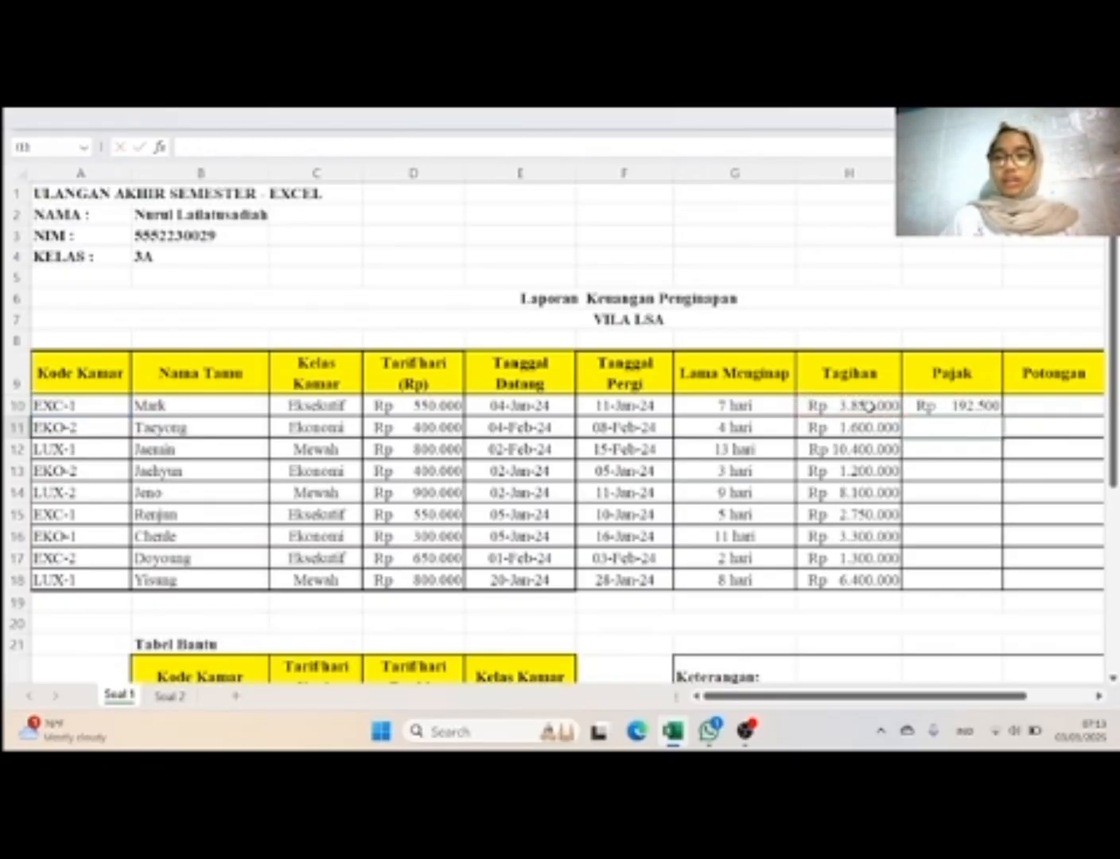
click(993, 406)
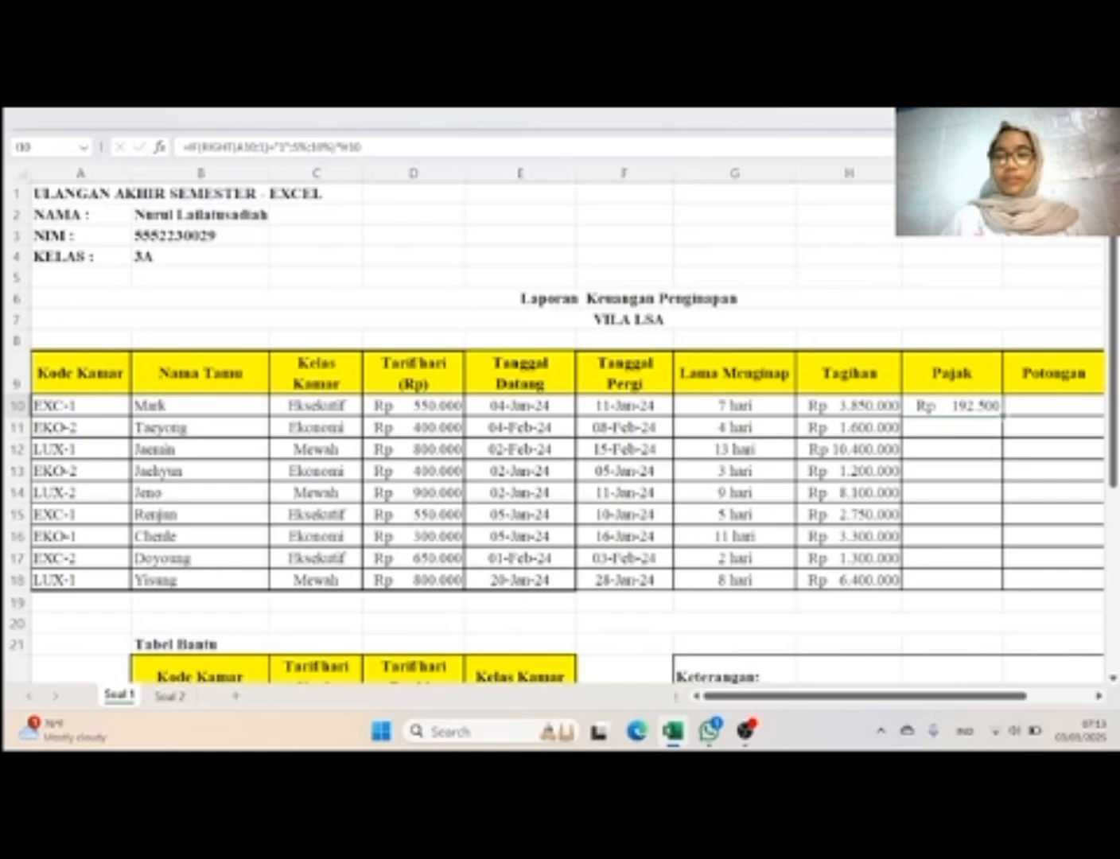
drag(1002, 416, 1008, 592)
Step: Check the Potongan rule in the Keterangan box and start the formula in J10 with =IF(G10>
scroll(1040, 471, right, 3)
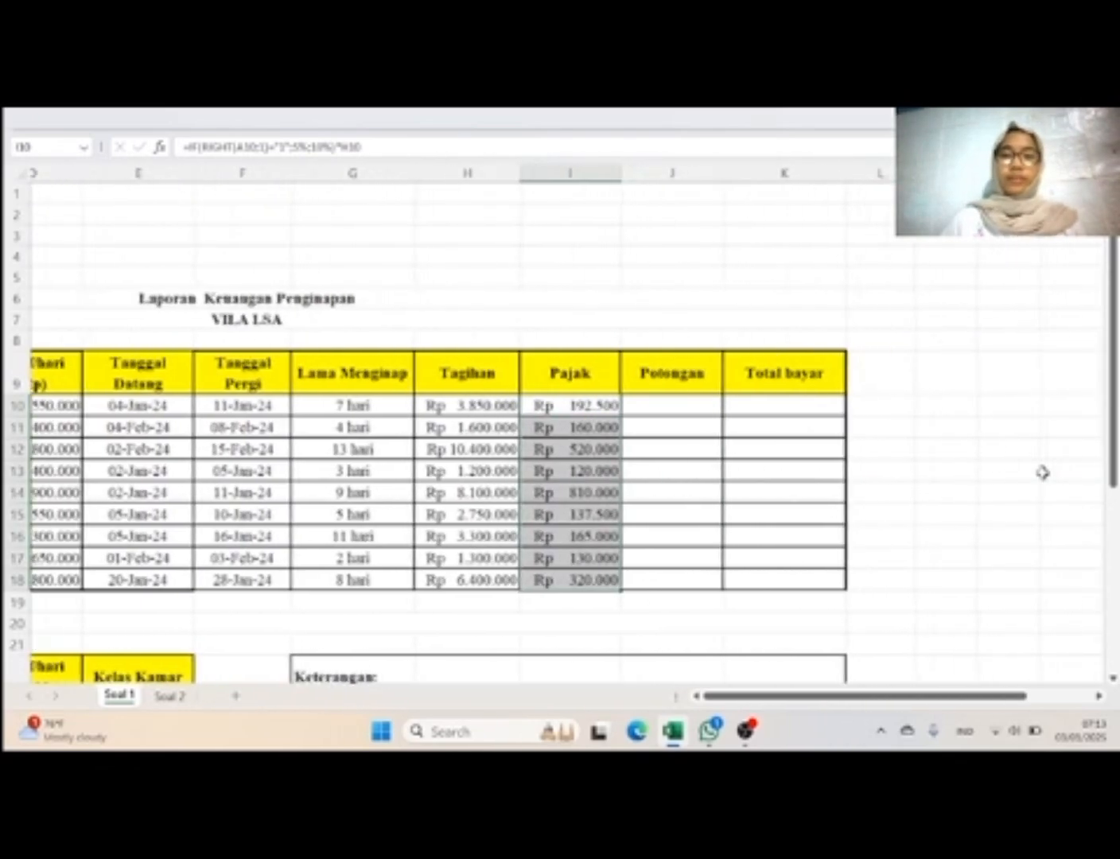
scroll(1042, 472, down, 7)
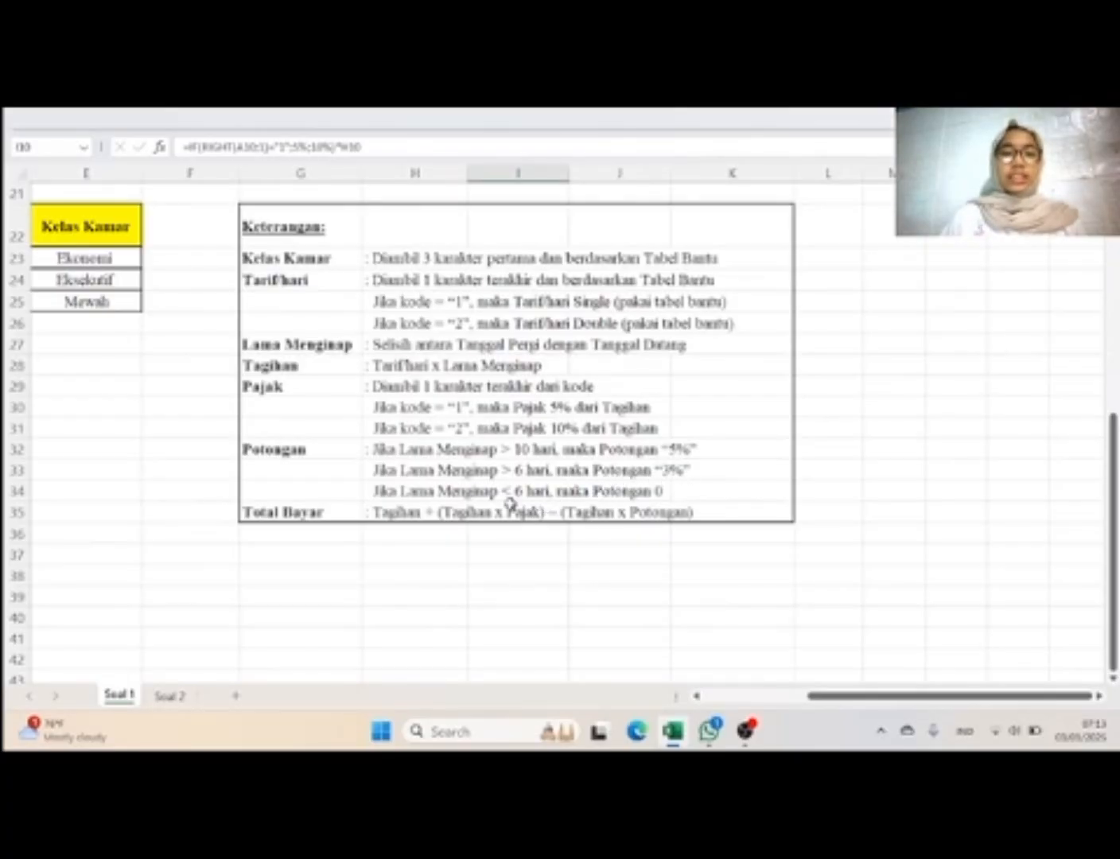
scroll(509, 503, up, 6)
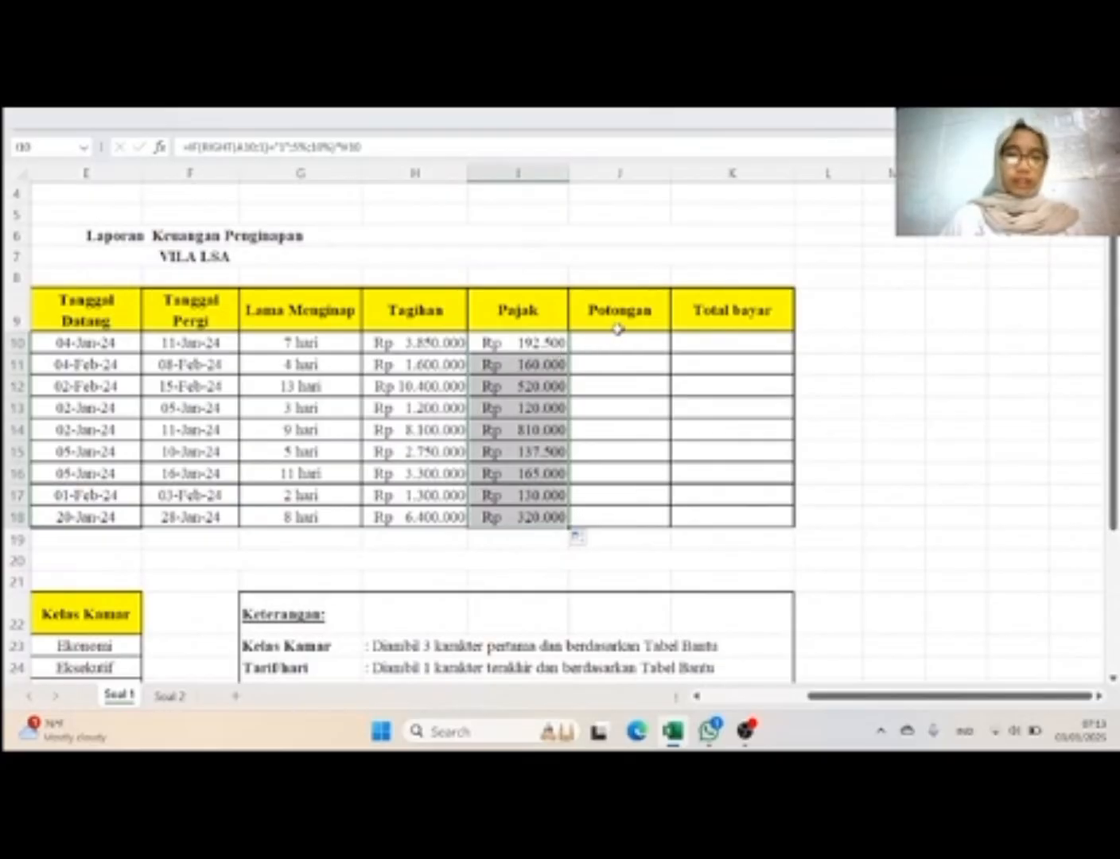
click(622, 346)
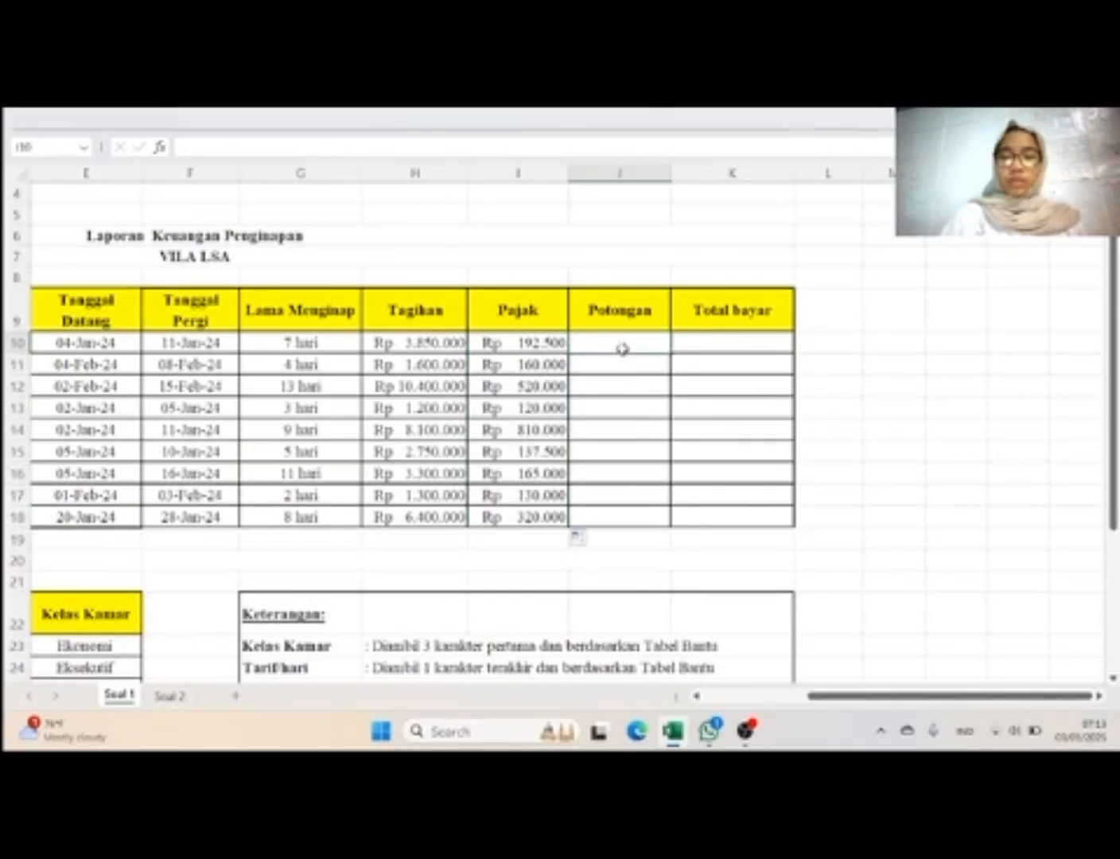
text(=if)
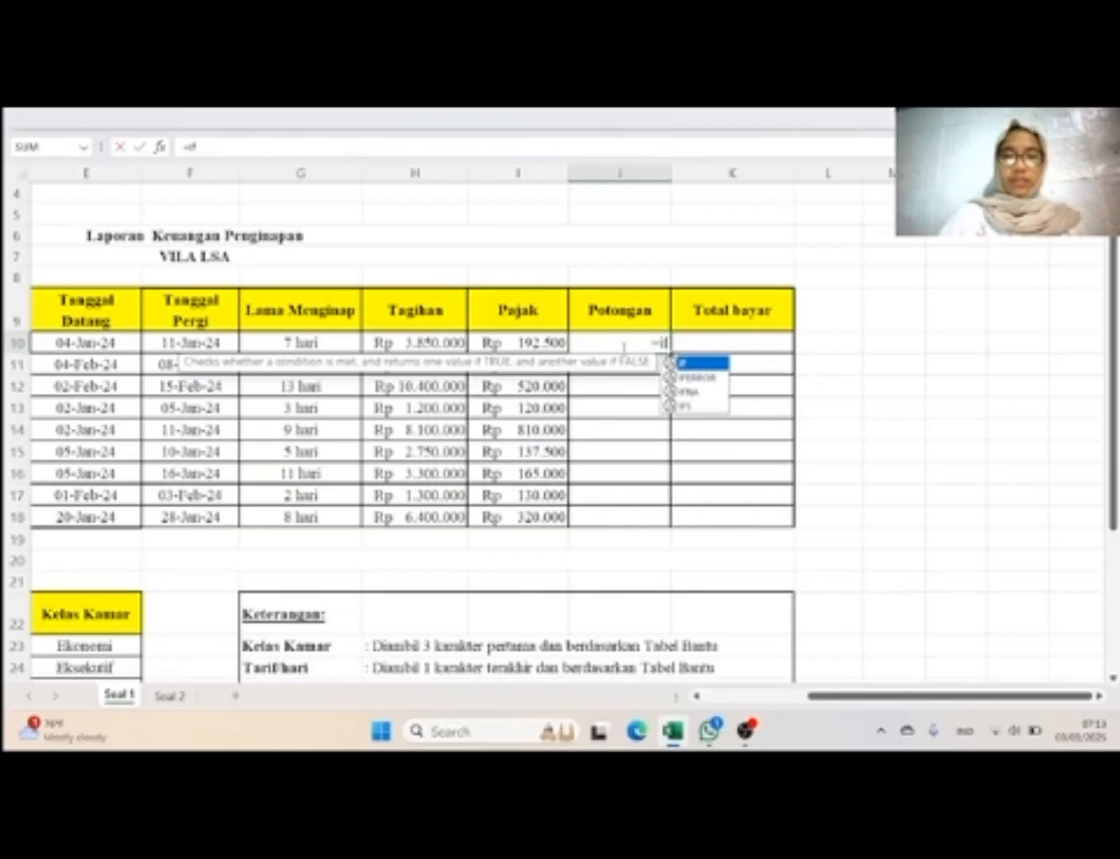
key(Tab)
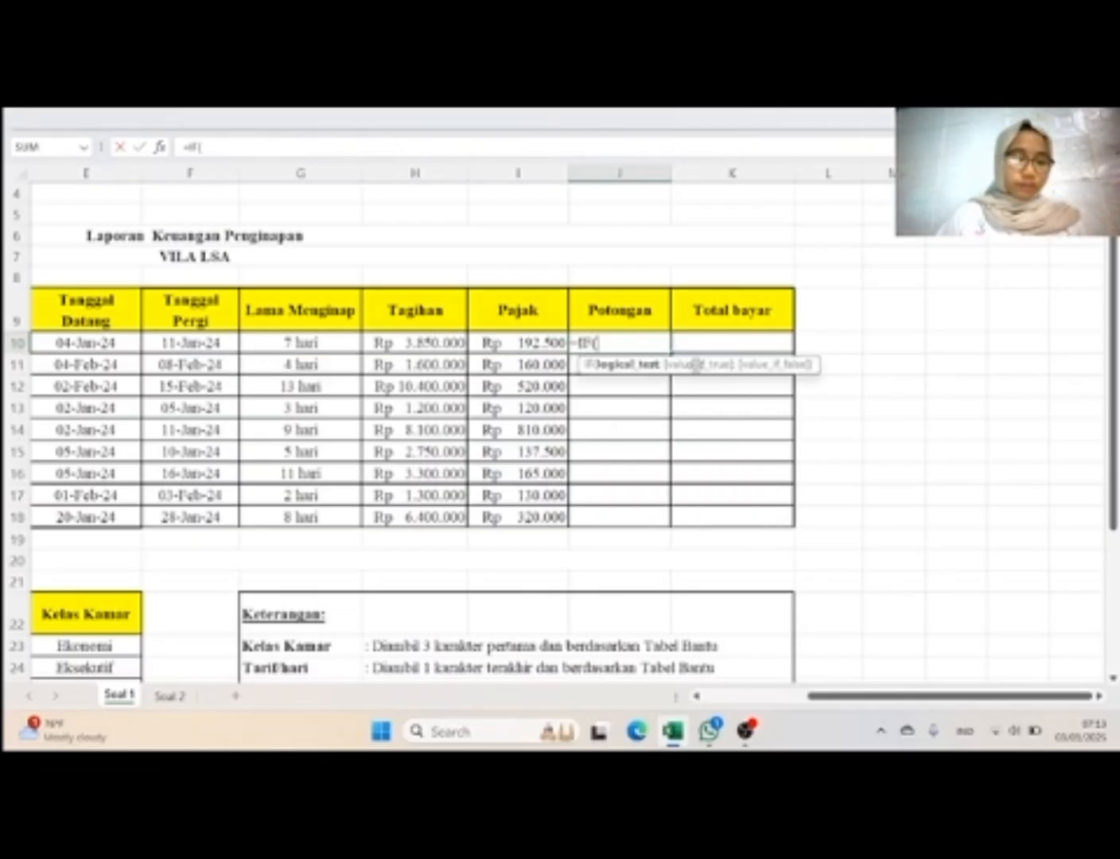
click(321, 344)
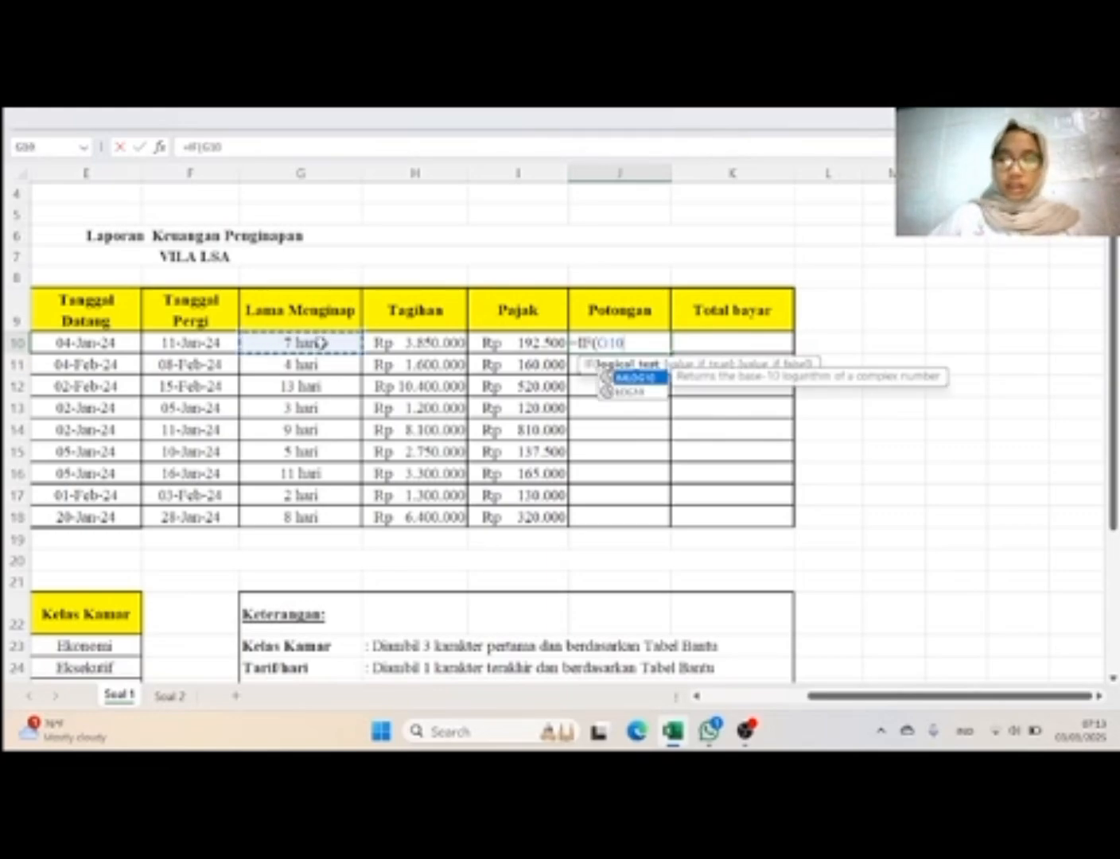
text(>)
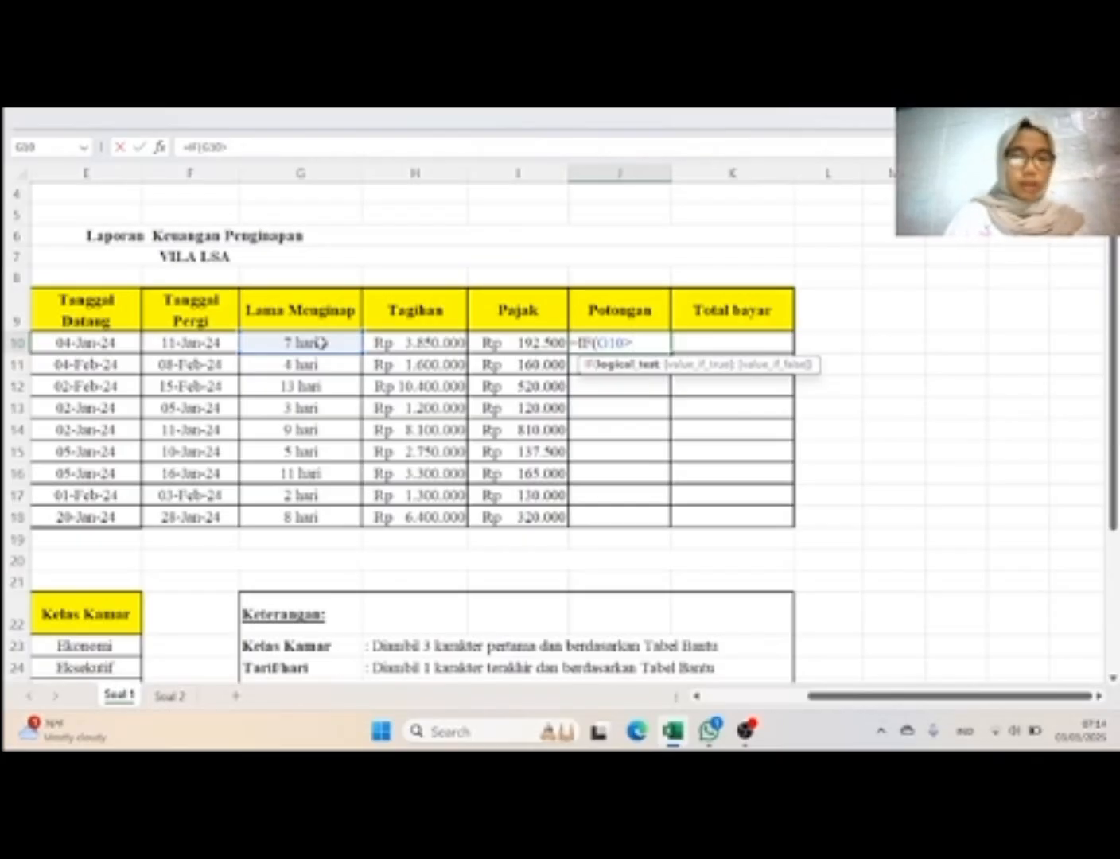
Step: Complete the first Potongan condition in J10 as G10>10 with a 5% result, following the Keterangan rule
scroll(414, 403, down, 6)
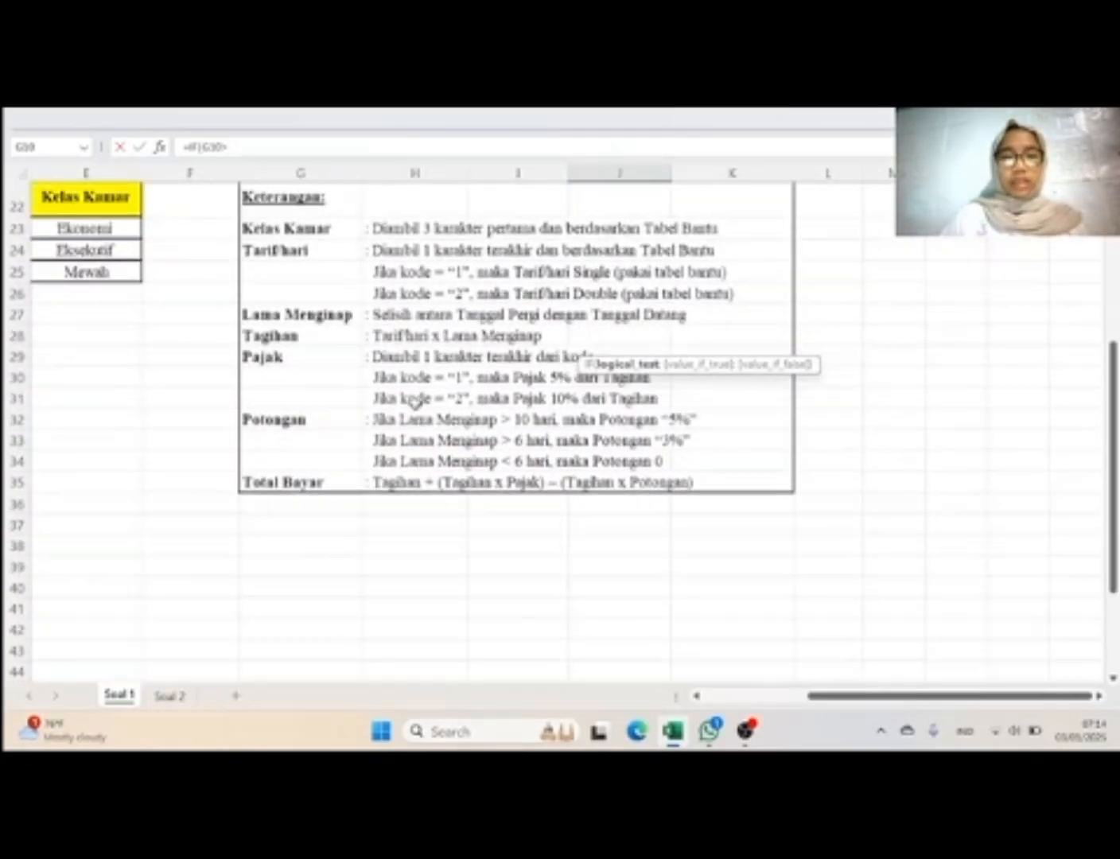
scroll(500, 434, up, 7)
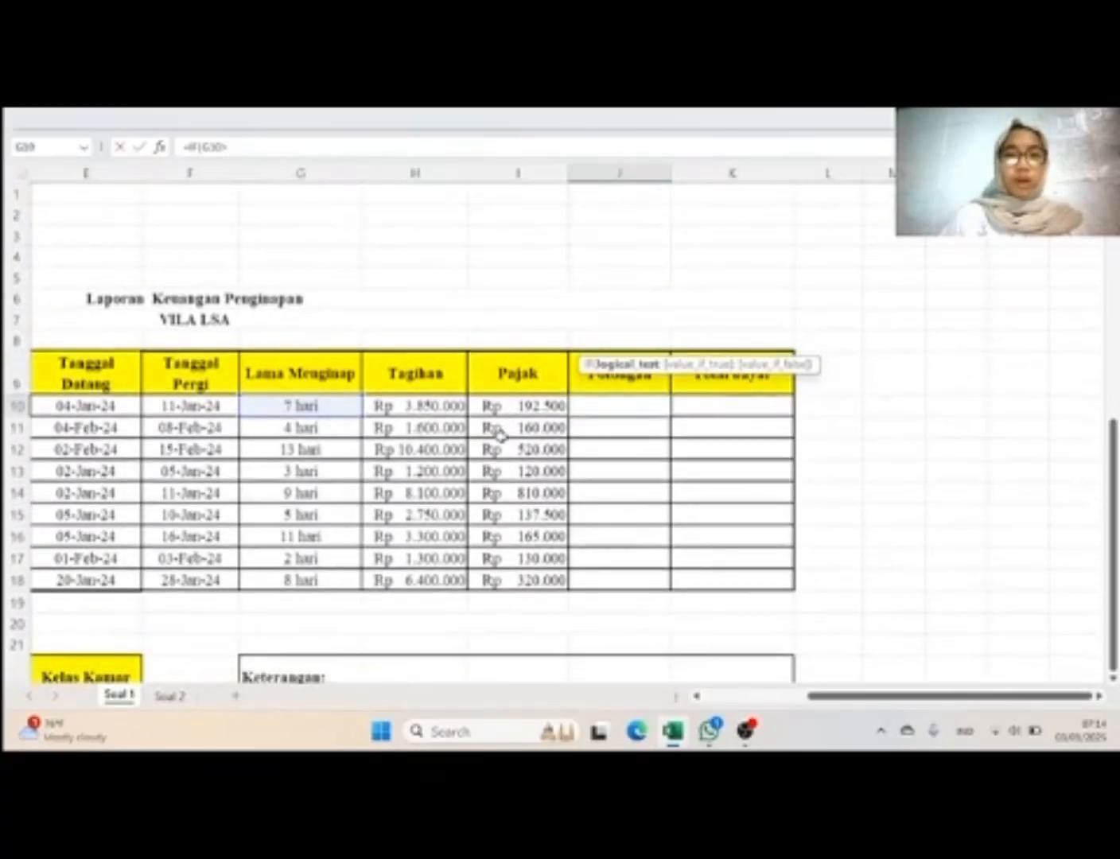
text(10)
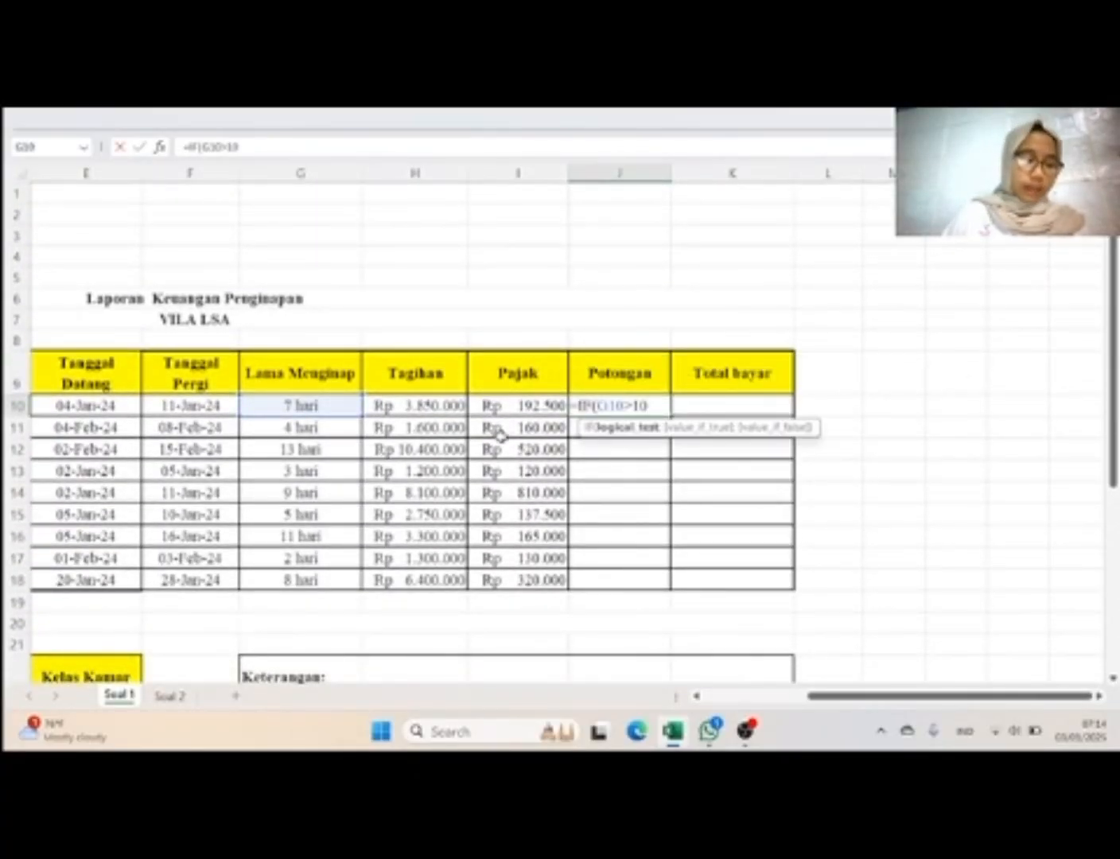
text(;)
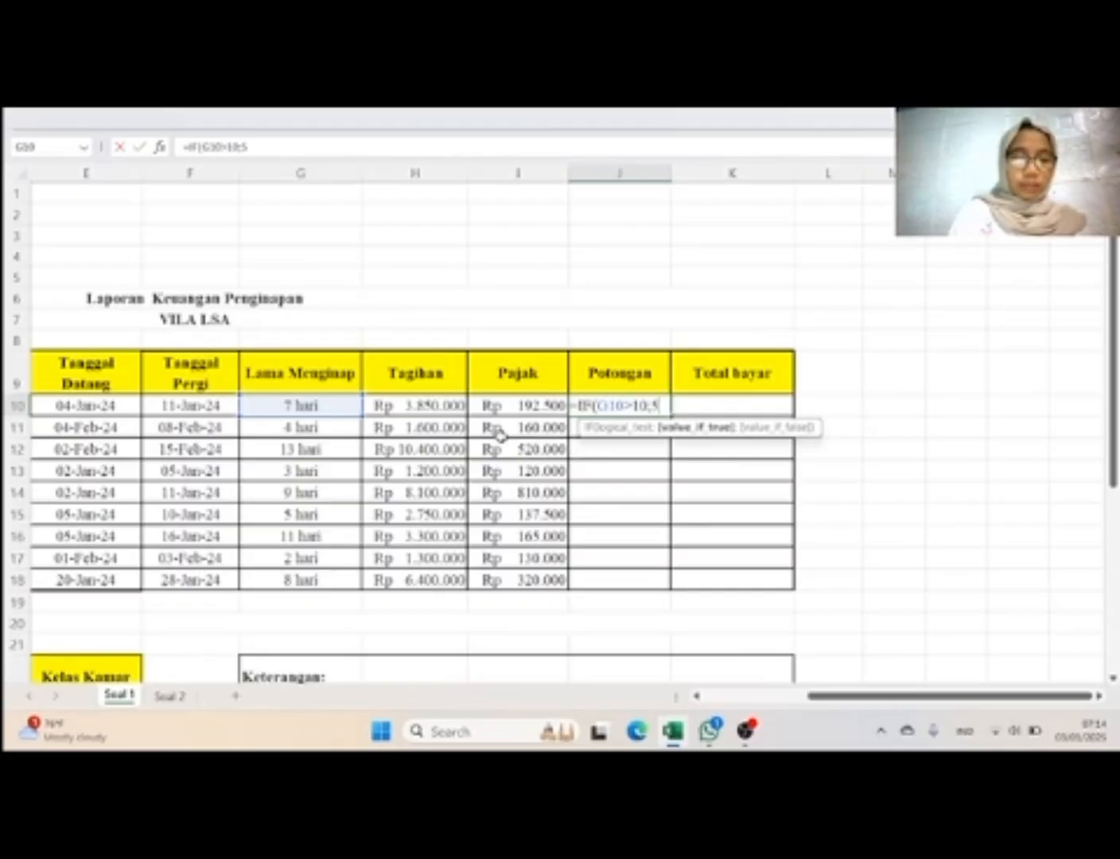
text(5%)
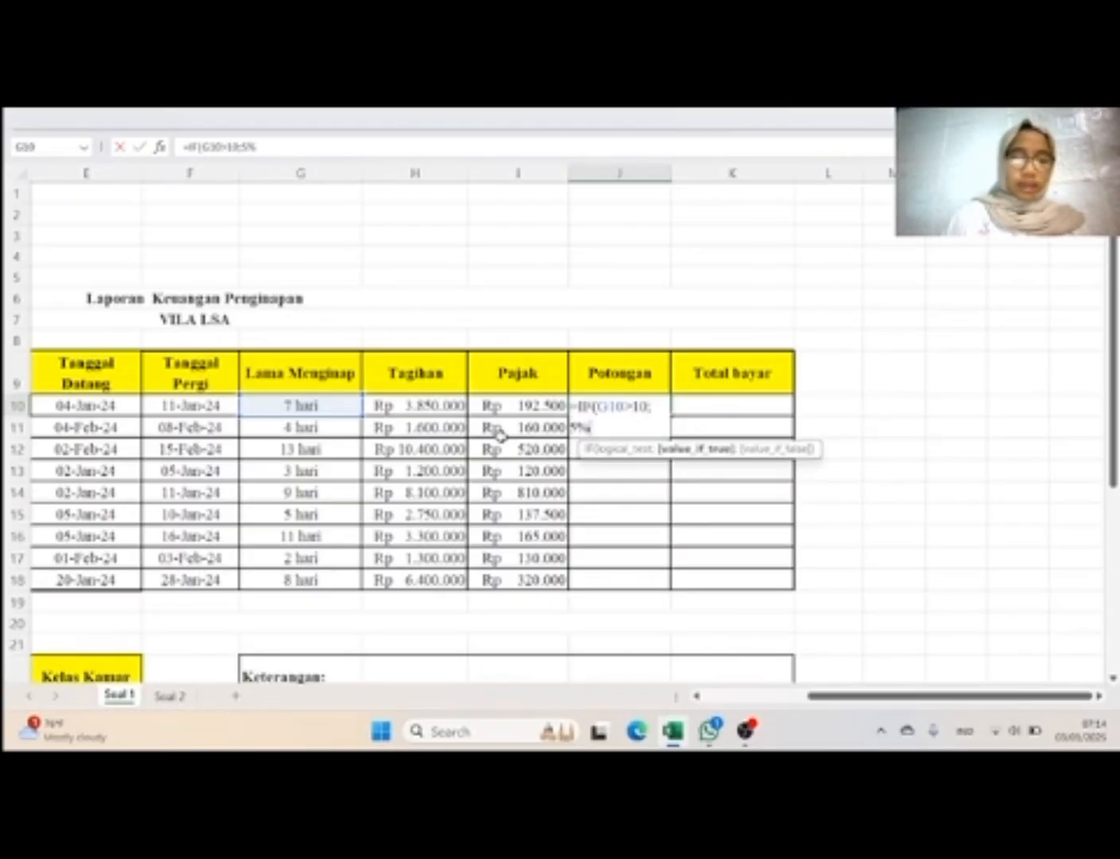
text(;i)
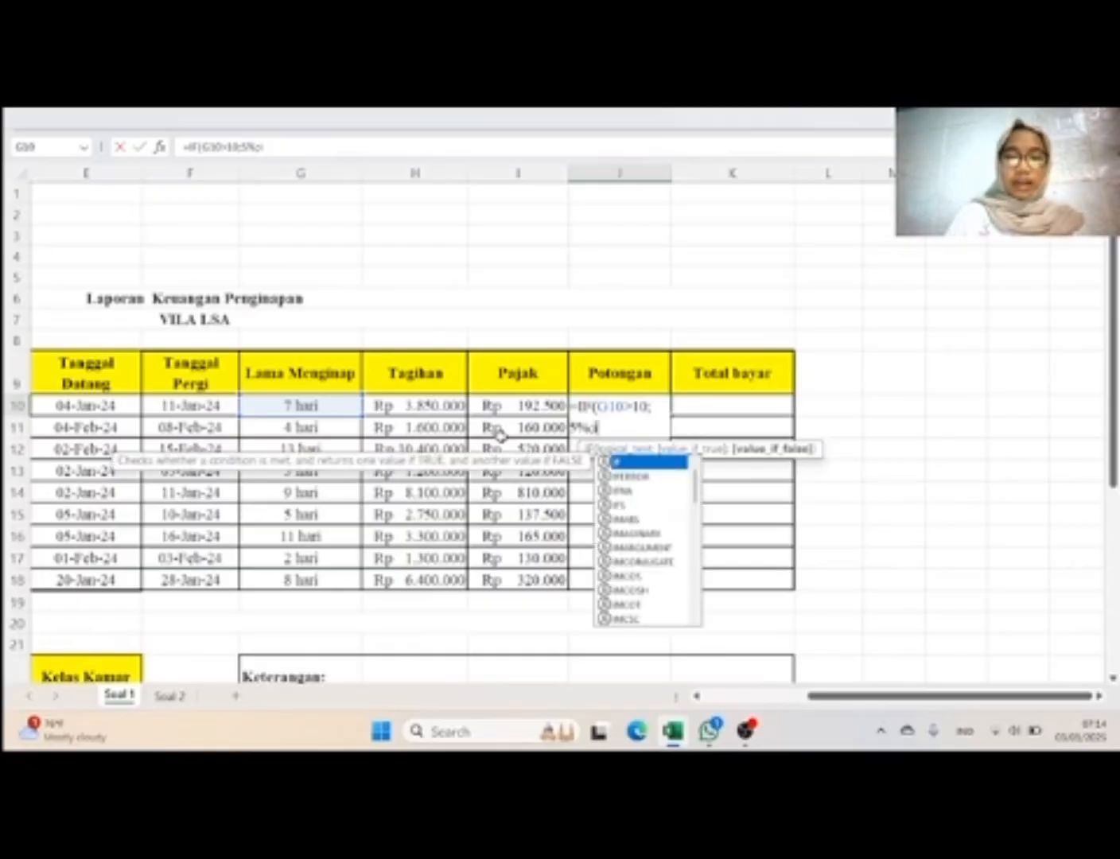
text(f)
Step: Nest a second IF in the J10 formula that returns 3% when G10>6 and 0 otherwise, and close both functions
double_click(634, 461)
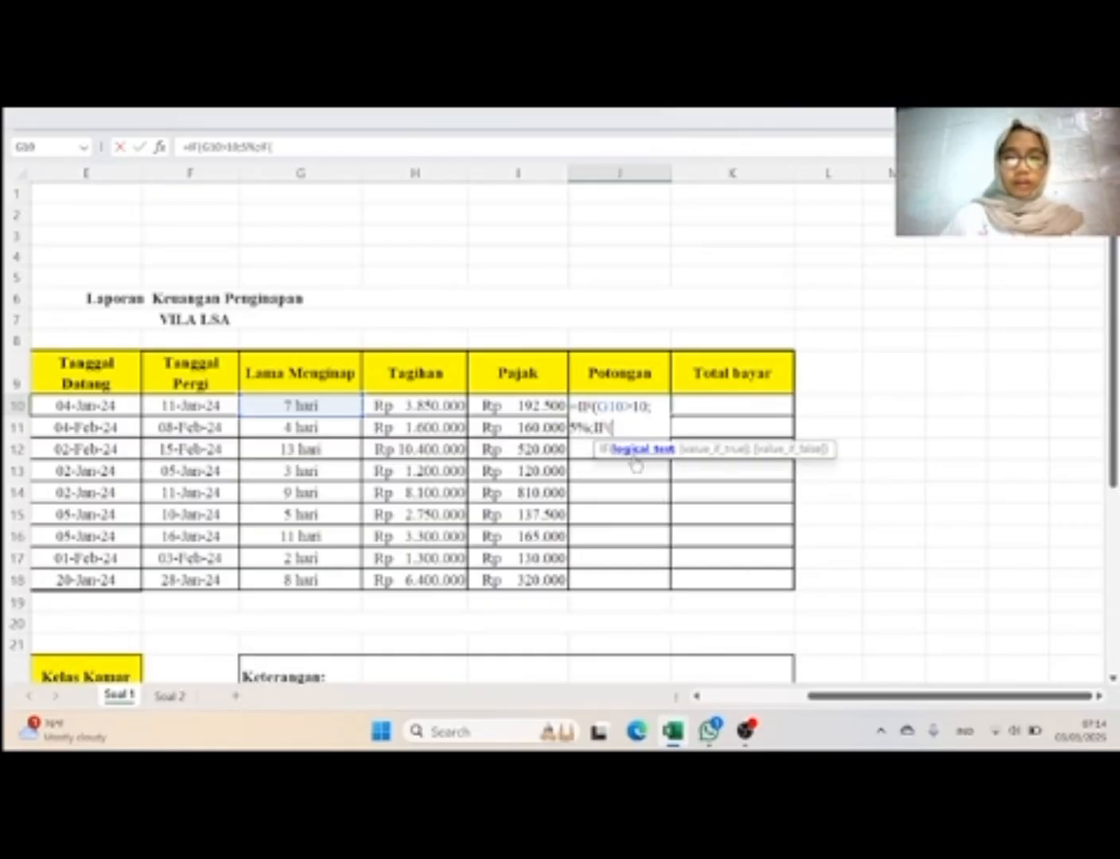
click(309, 406)
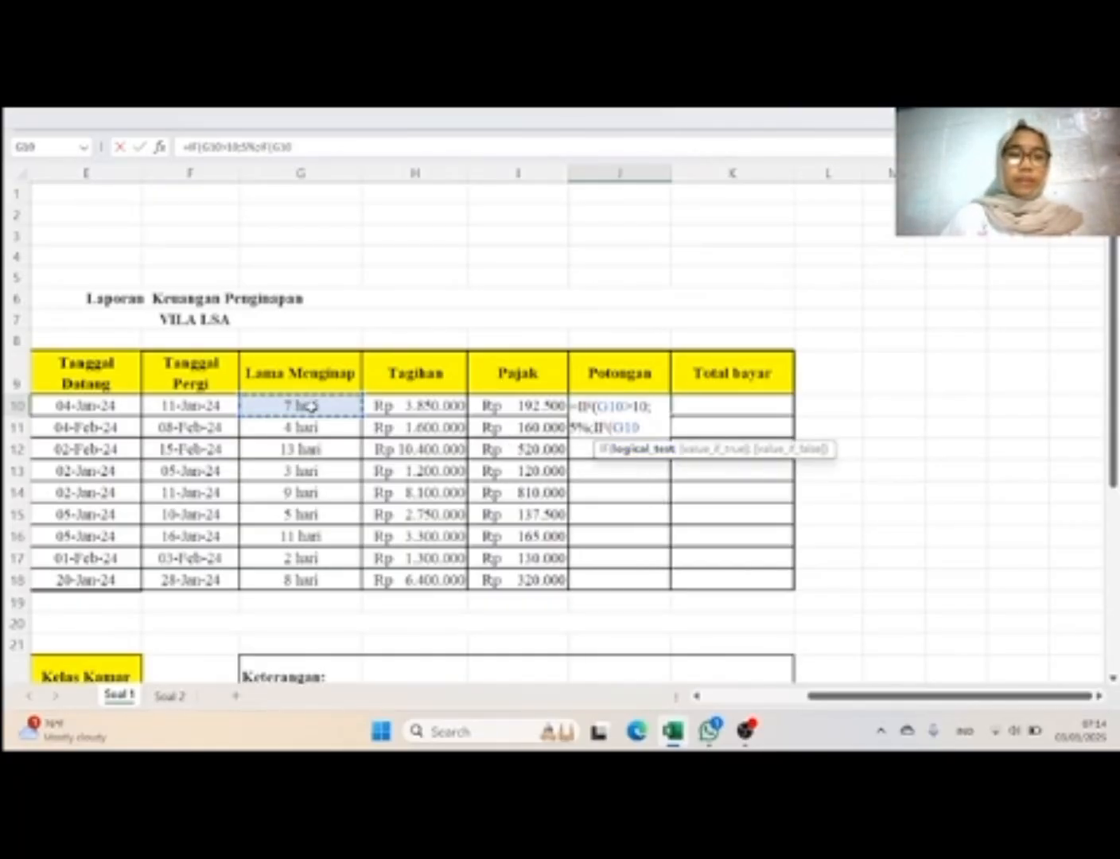
text(>)
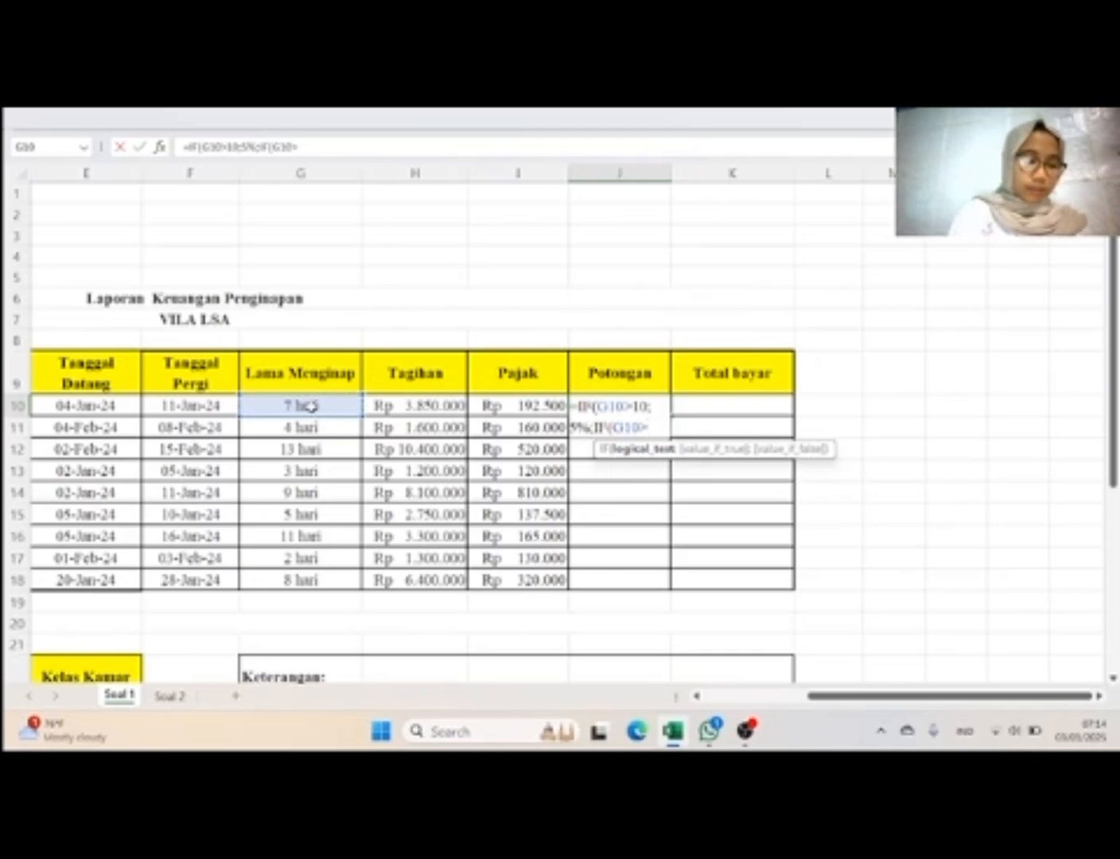
text(6)
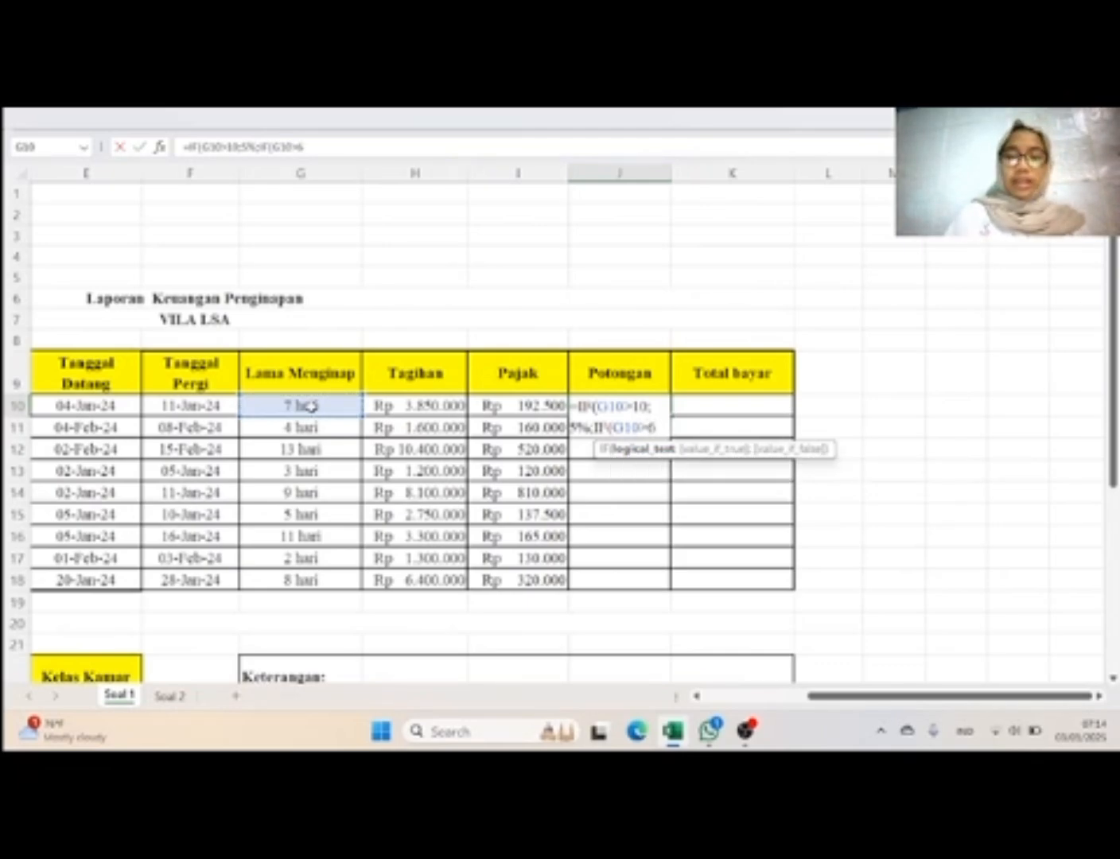
text(;)
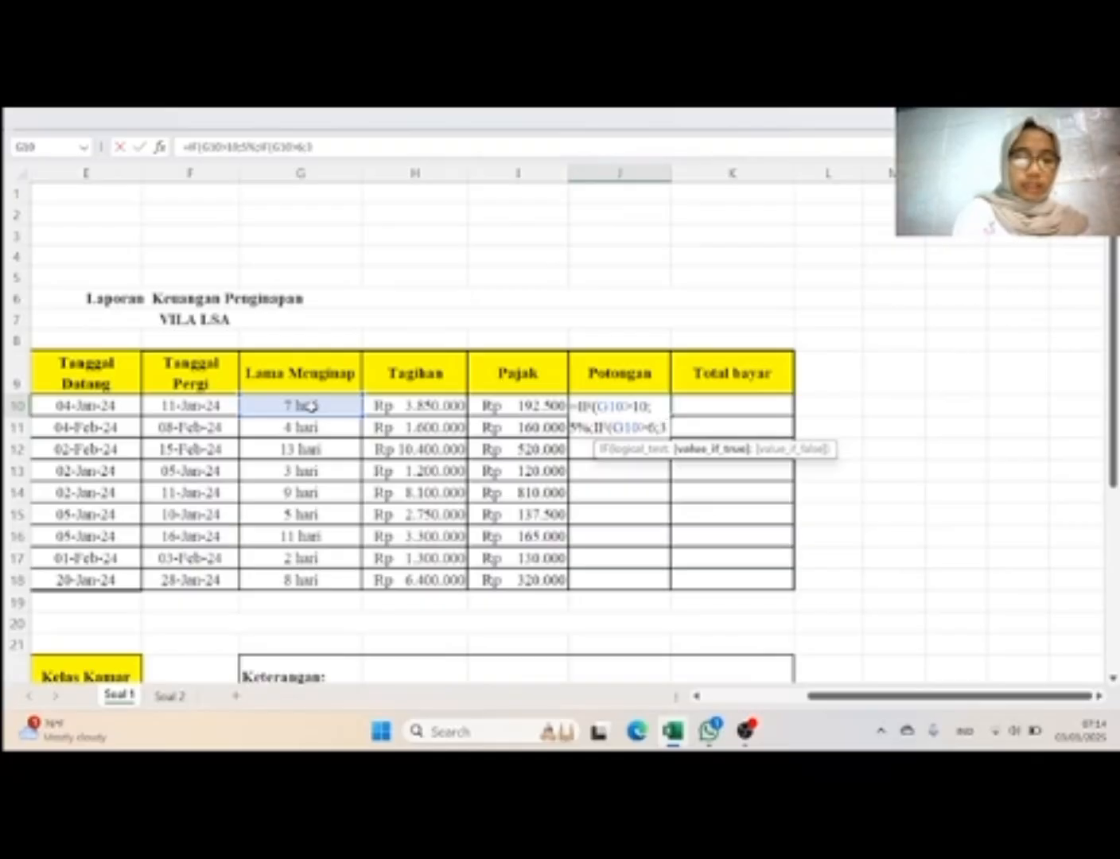
text(3%)
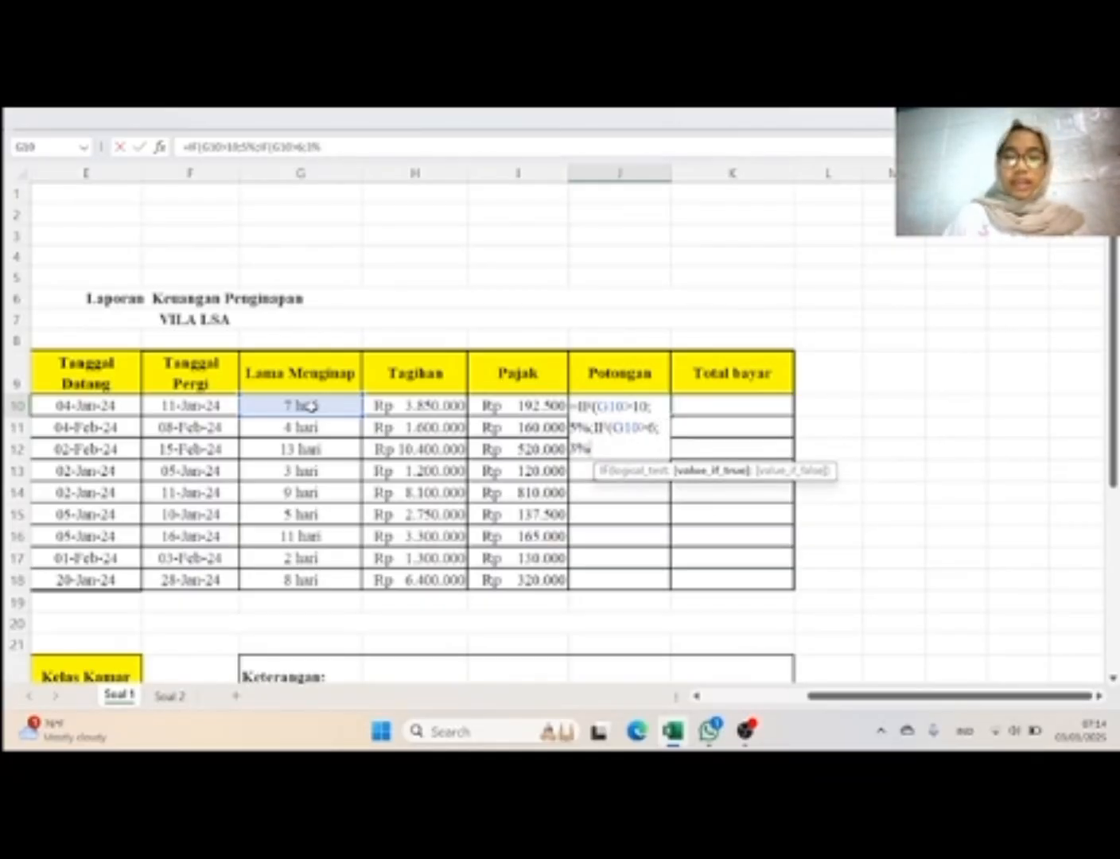
text(;)
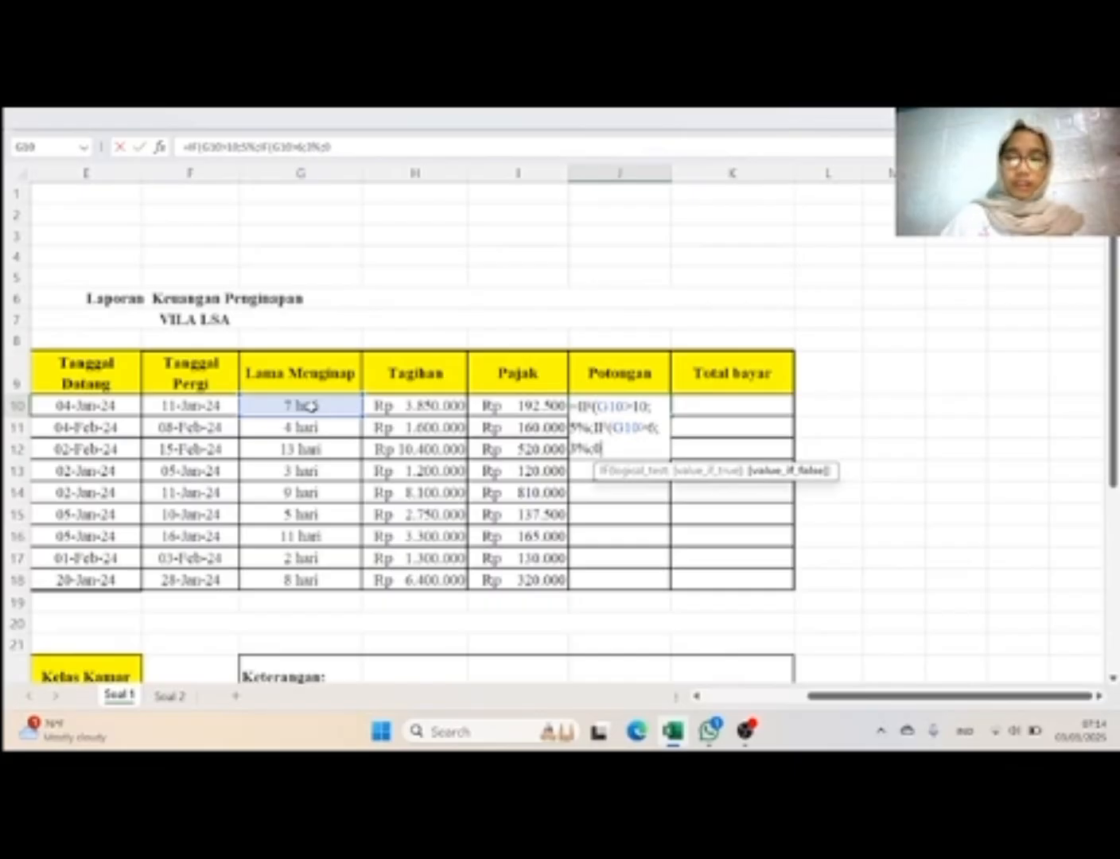
text(0))*)
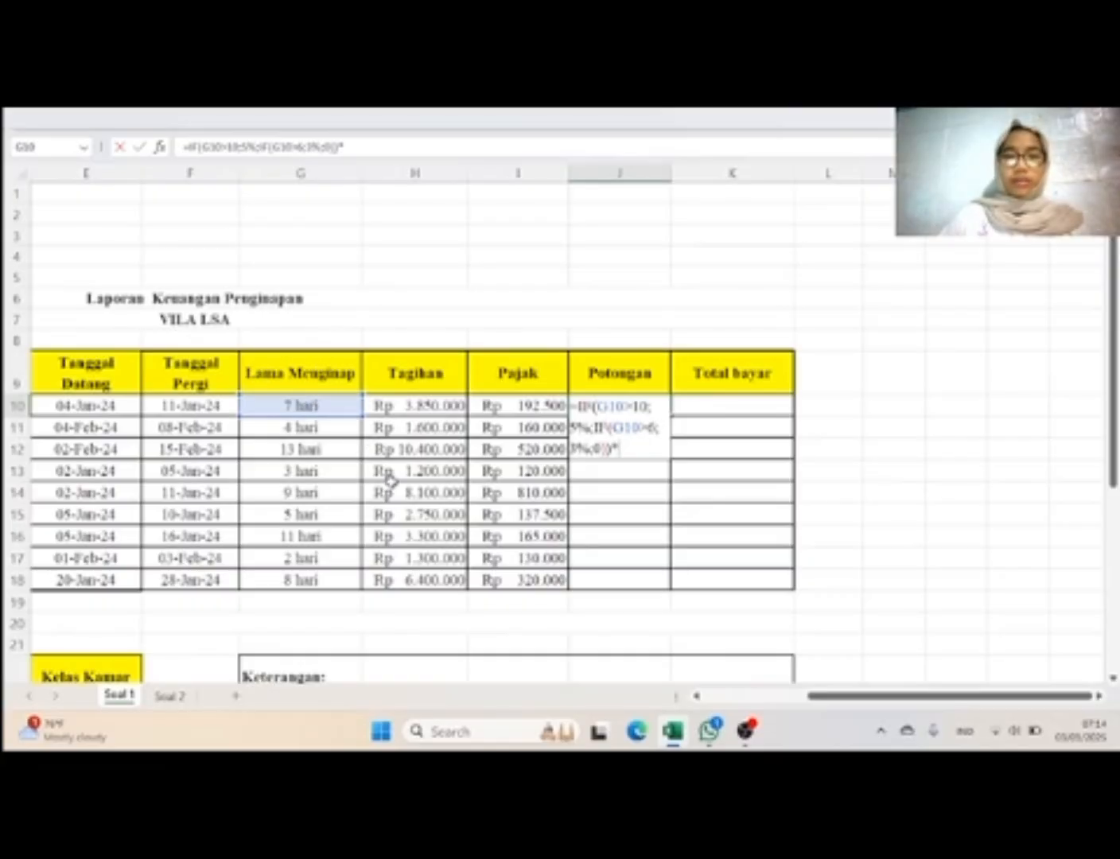
Step: Multiply the Potongan IF result by Tagihan H10, commit the formula, and fill it down through J18
scroll(390, 480, down, 6)
scroll(532, 482, up, 6)
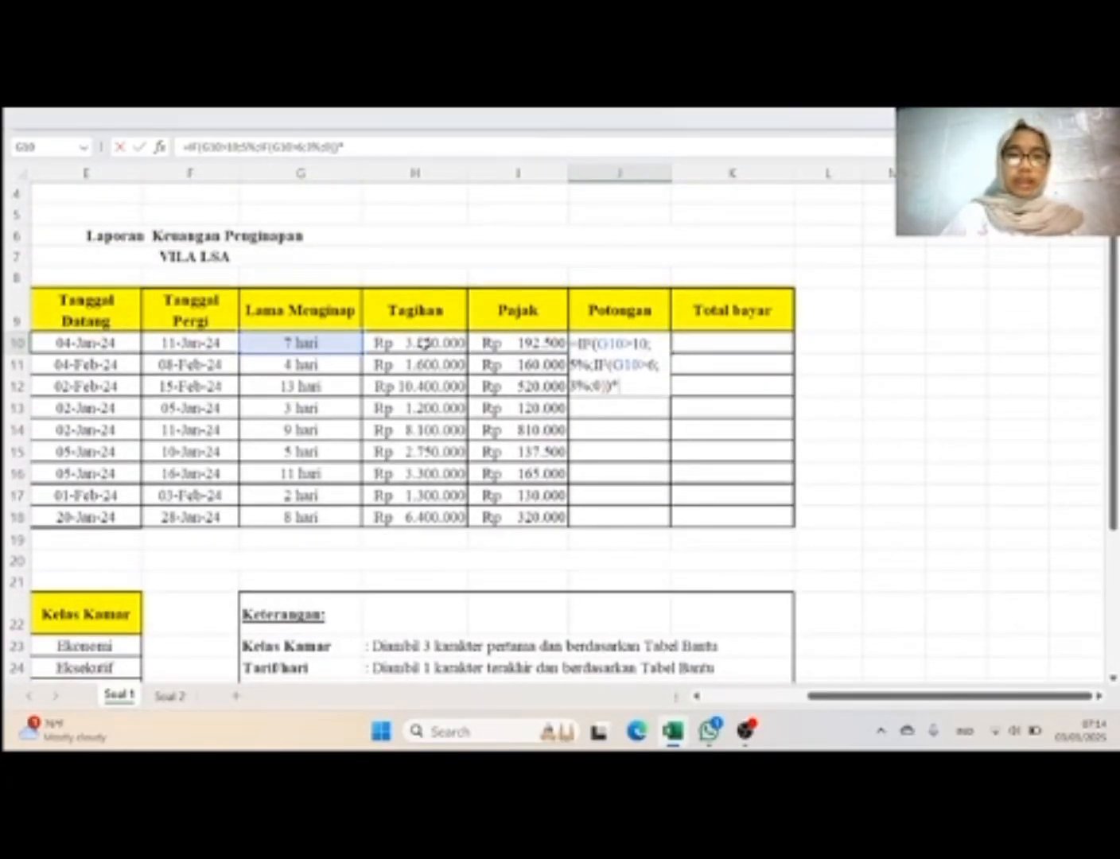
click(429, 344)
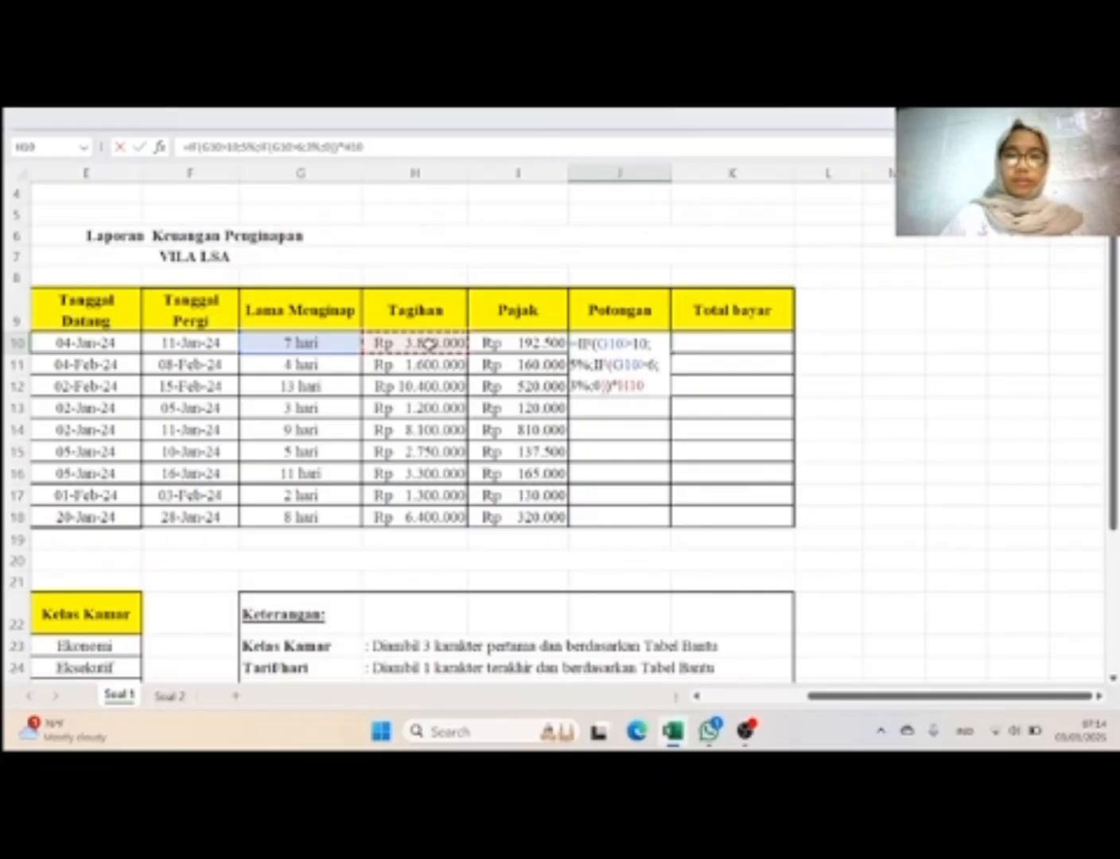
key(Return)
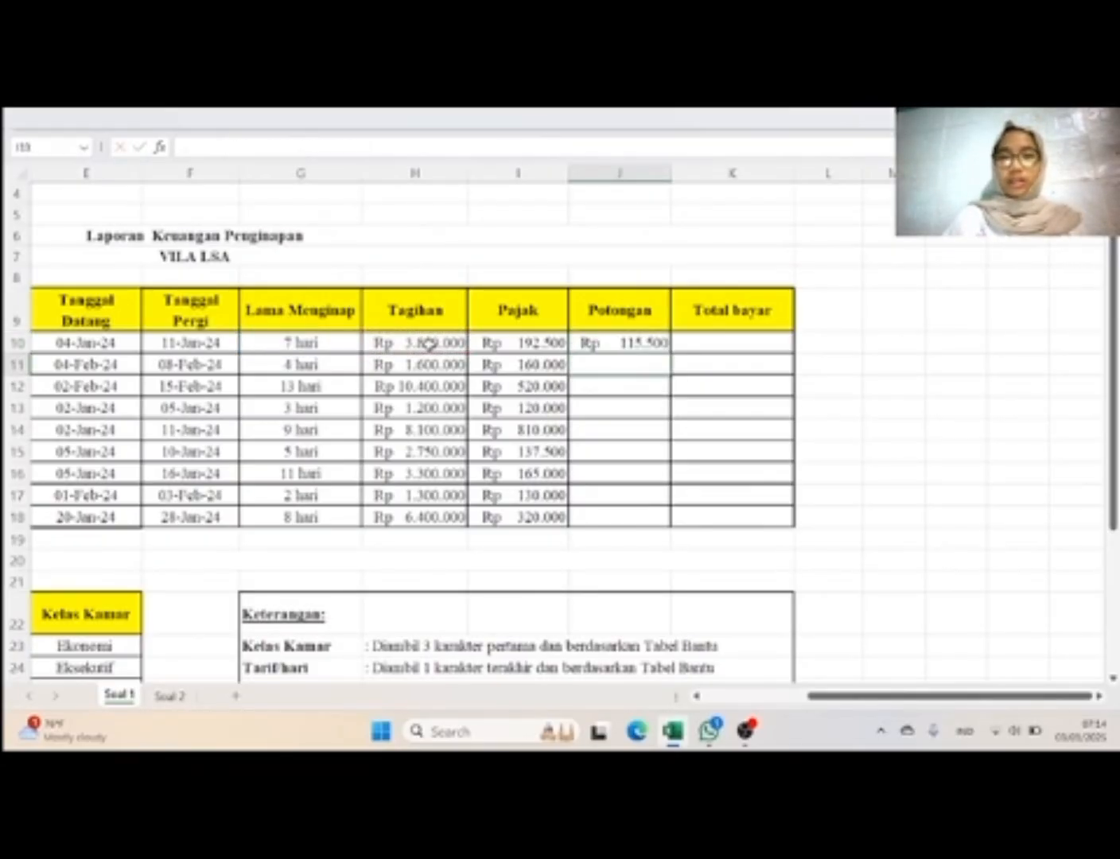
click(640, 342)
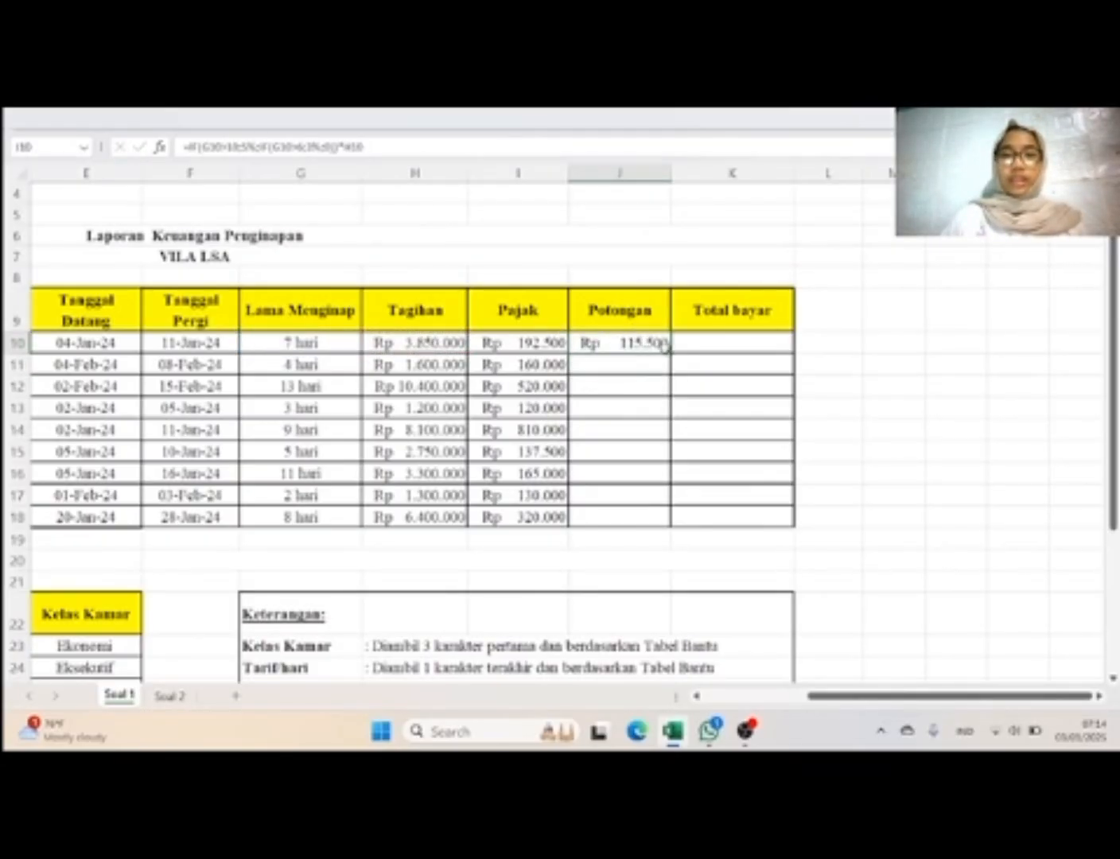
drag(671, 352, 678, 531)
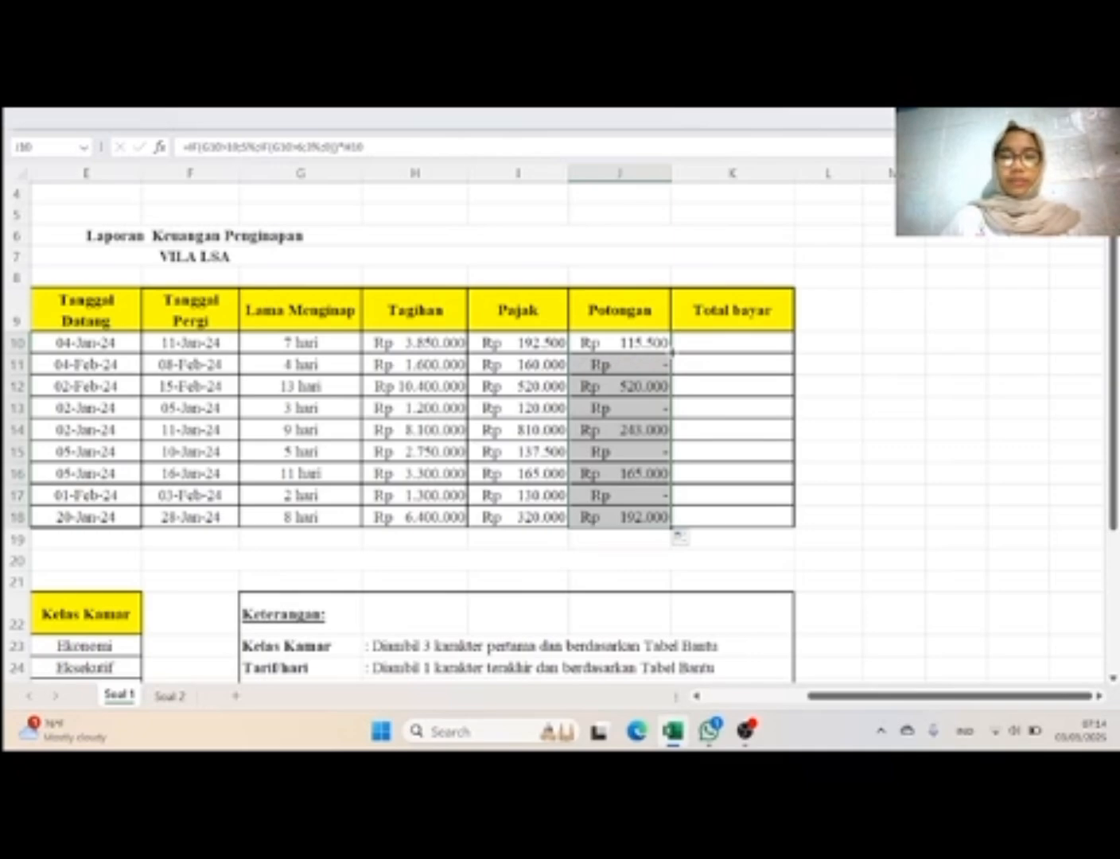
Step: Calculate Total bayar in K10 with =H10+I10-J10 and fill the formula down through K18
click(761, 335)
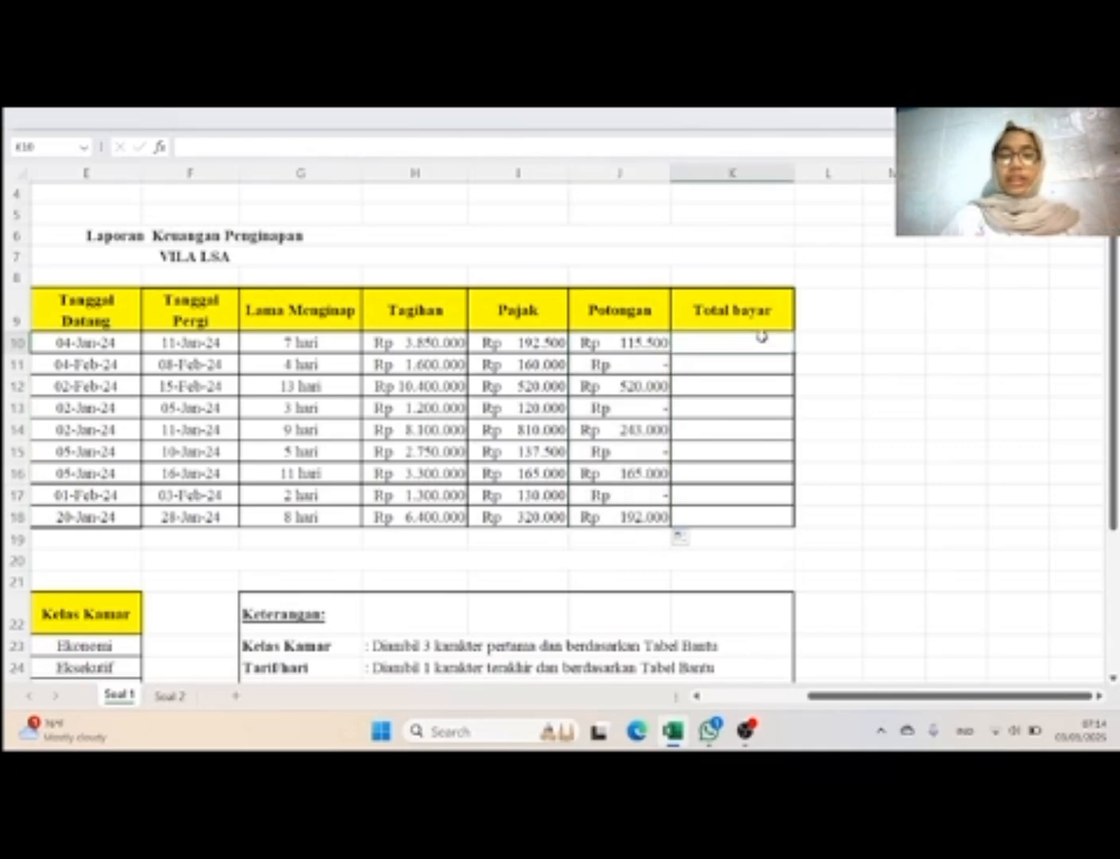
text(=)
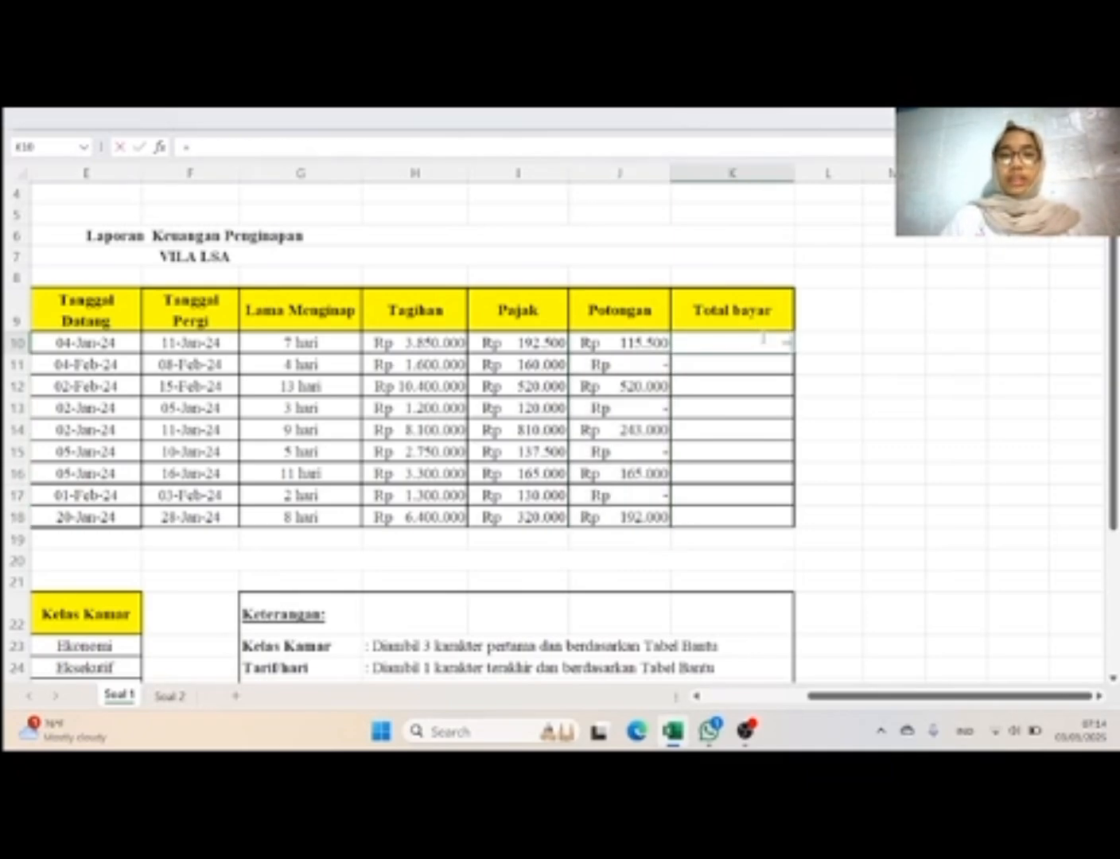
click(457, 345)
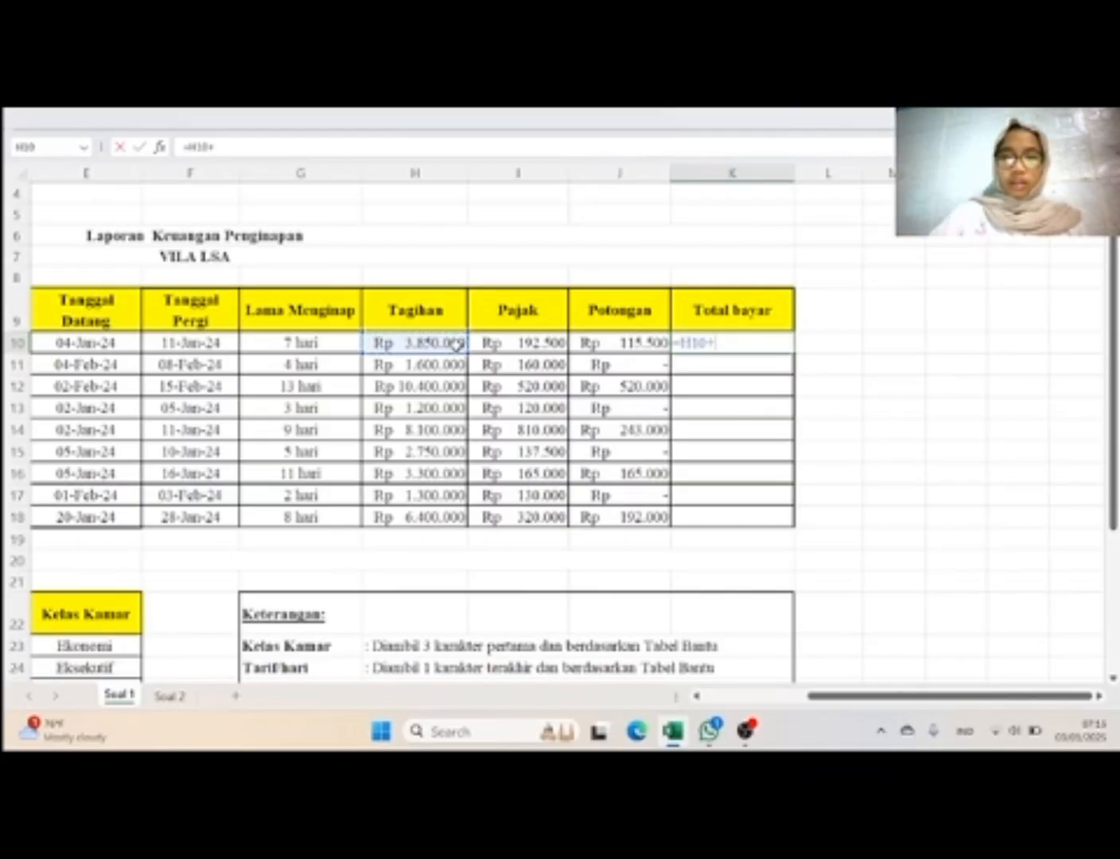
text(+)
click(520, 344)
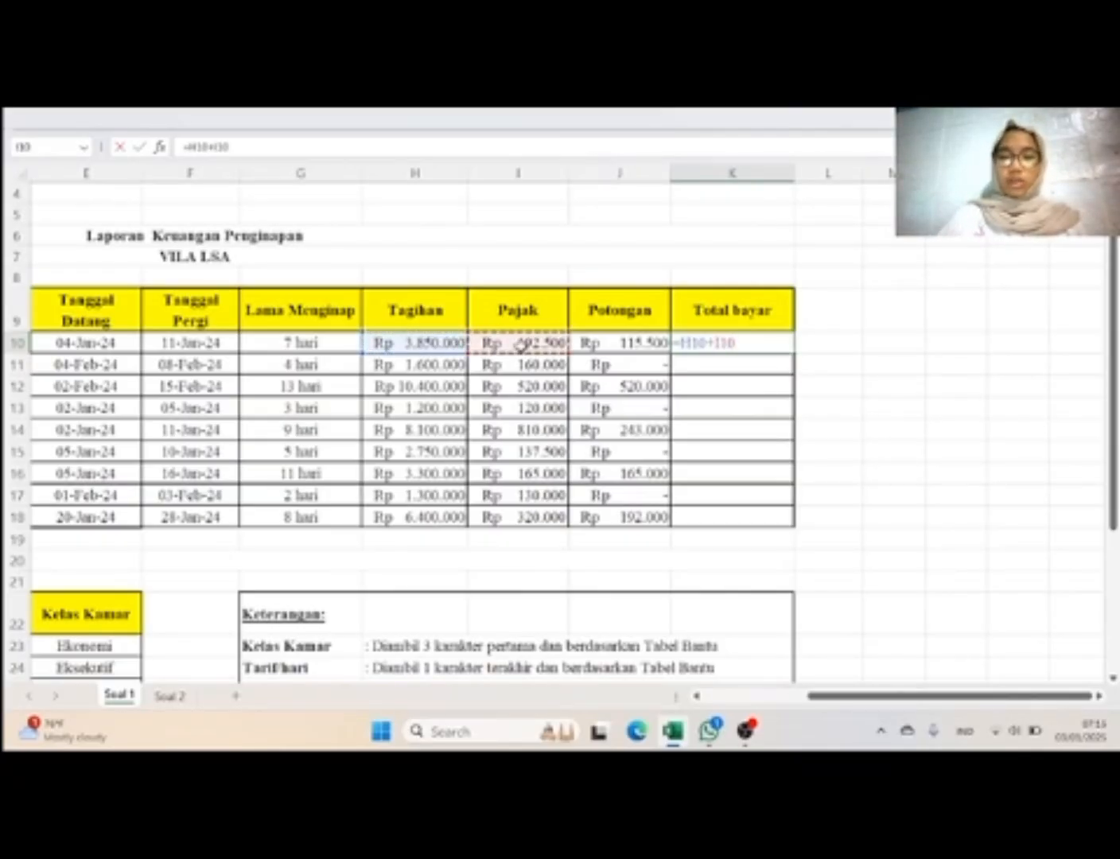
text(-)
click(587, 343)
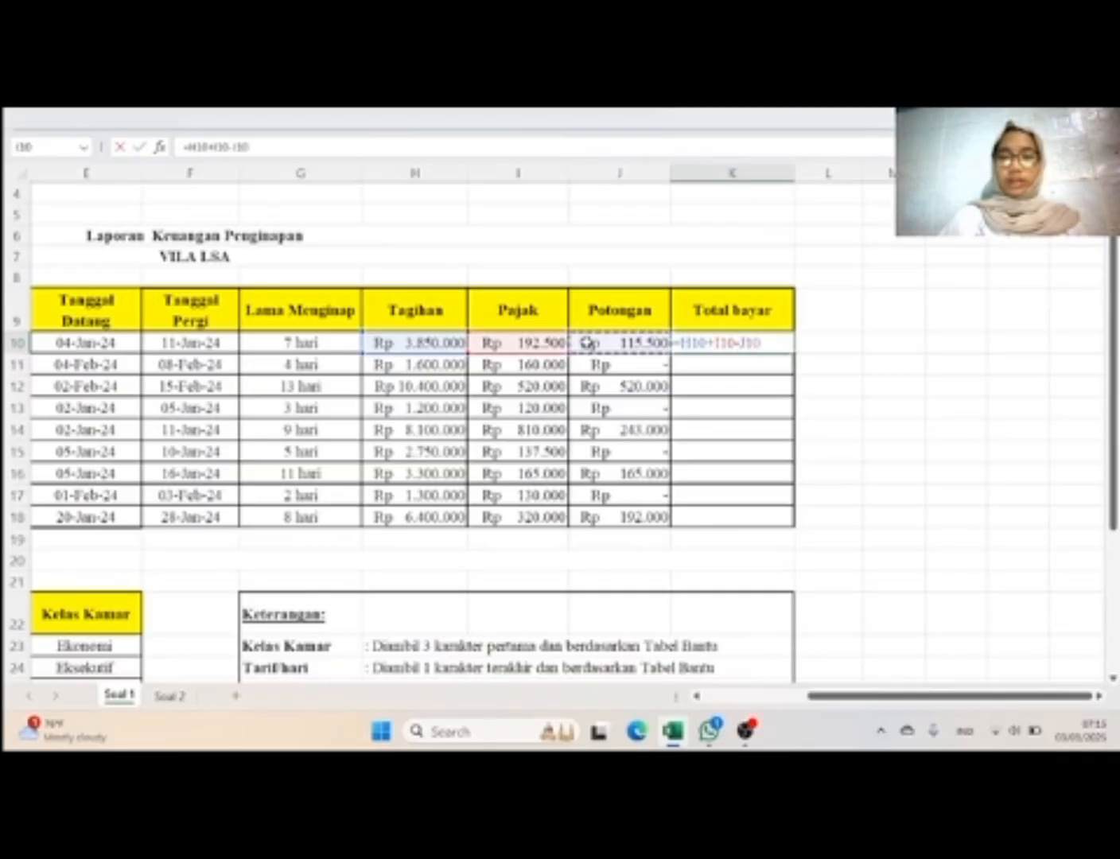
key(Return)
click(692, 343)
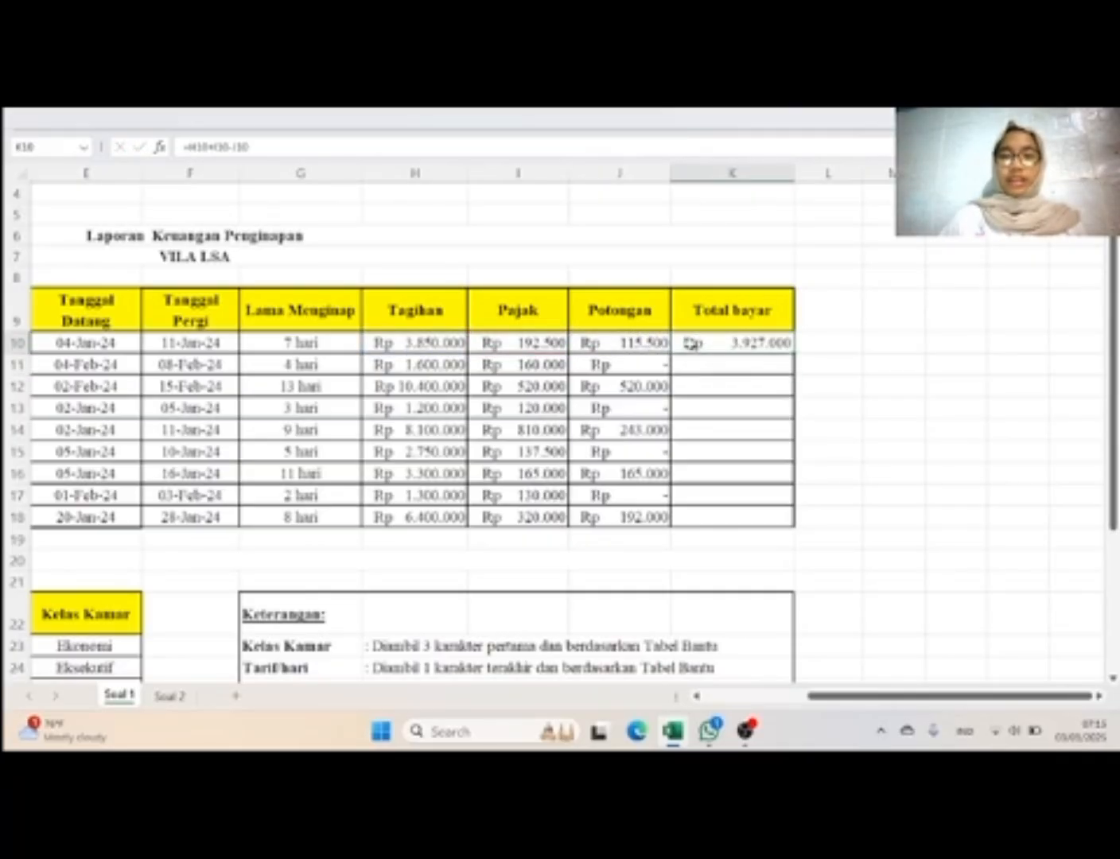
double_click(795, 354)
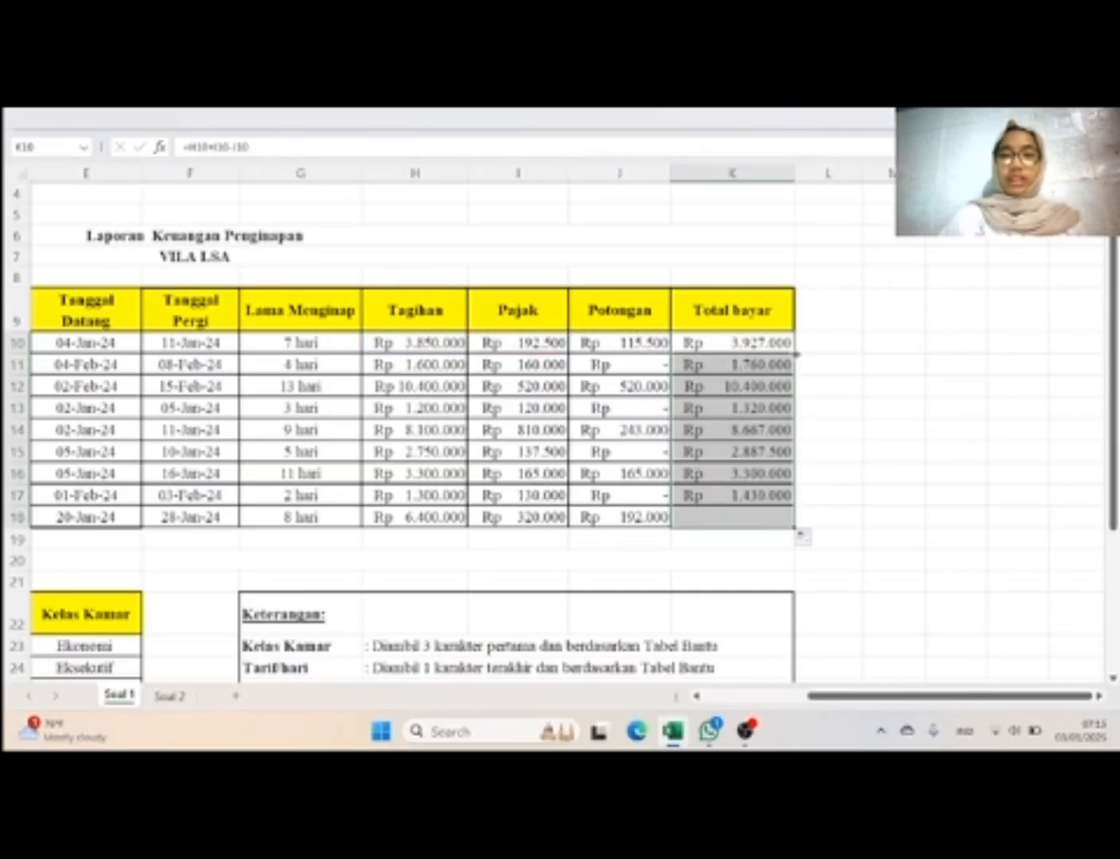
Step: Review the completed Soal 1 report across all its columns, along with the Tabel Bantu and Keterangan box
scroll(880, 442, down, 1)
scroll(878, 441, up, 2)
scroll(879, 442, left, 4)
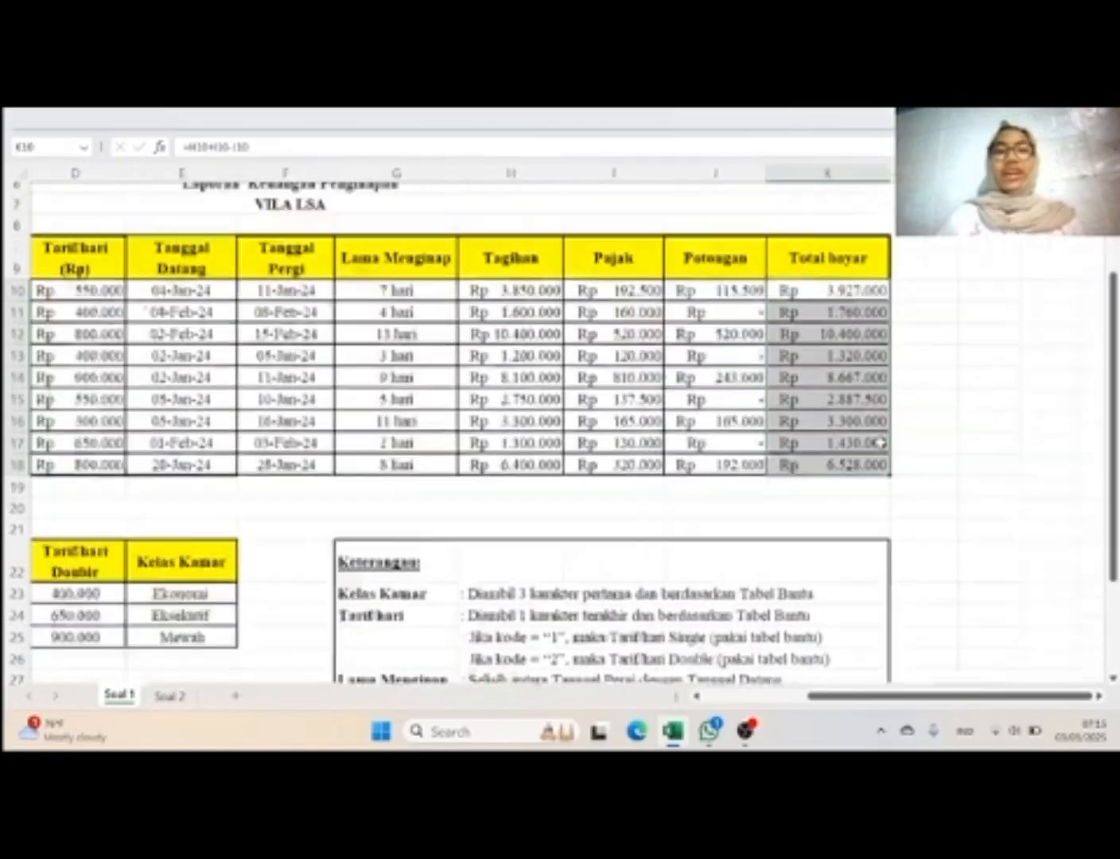
scroll(880, 442, down, 5)
scroll(878, 442, right, 1)
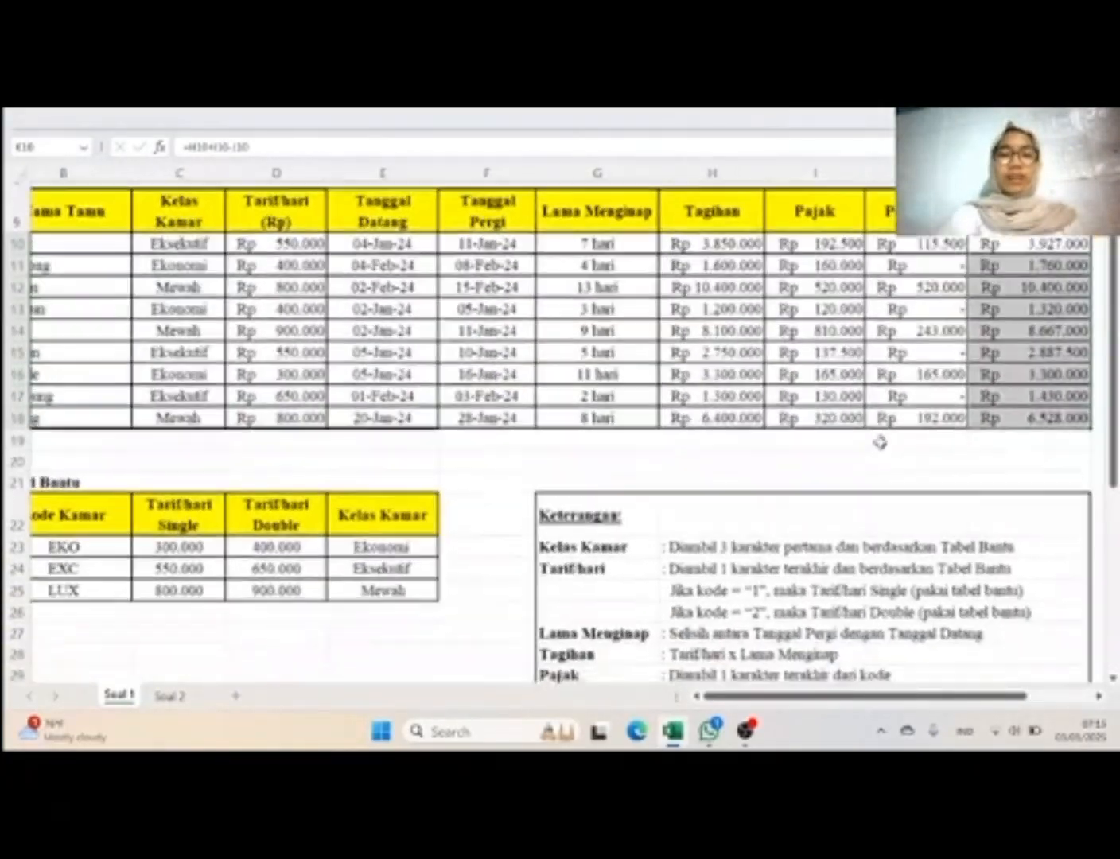
scroll(879, 442, up, 3)
scroll(880, 443, up, 5)
scroll(880, 442, left, 2)
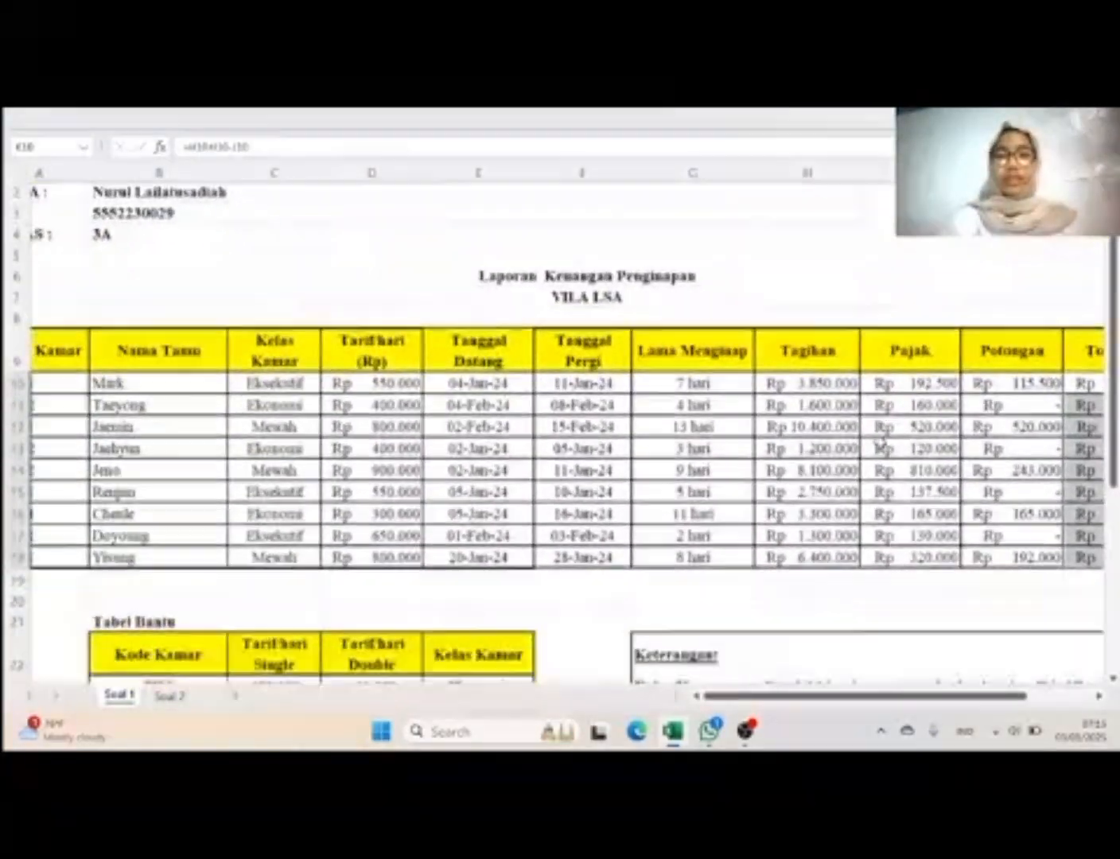
scroll(878, 441, down, 1)
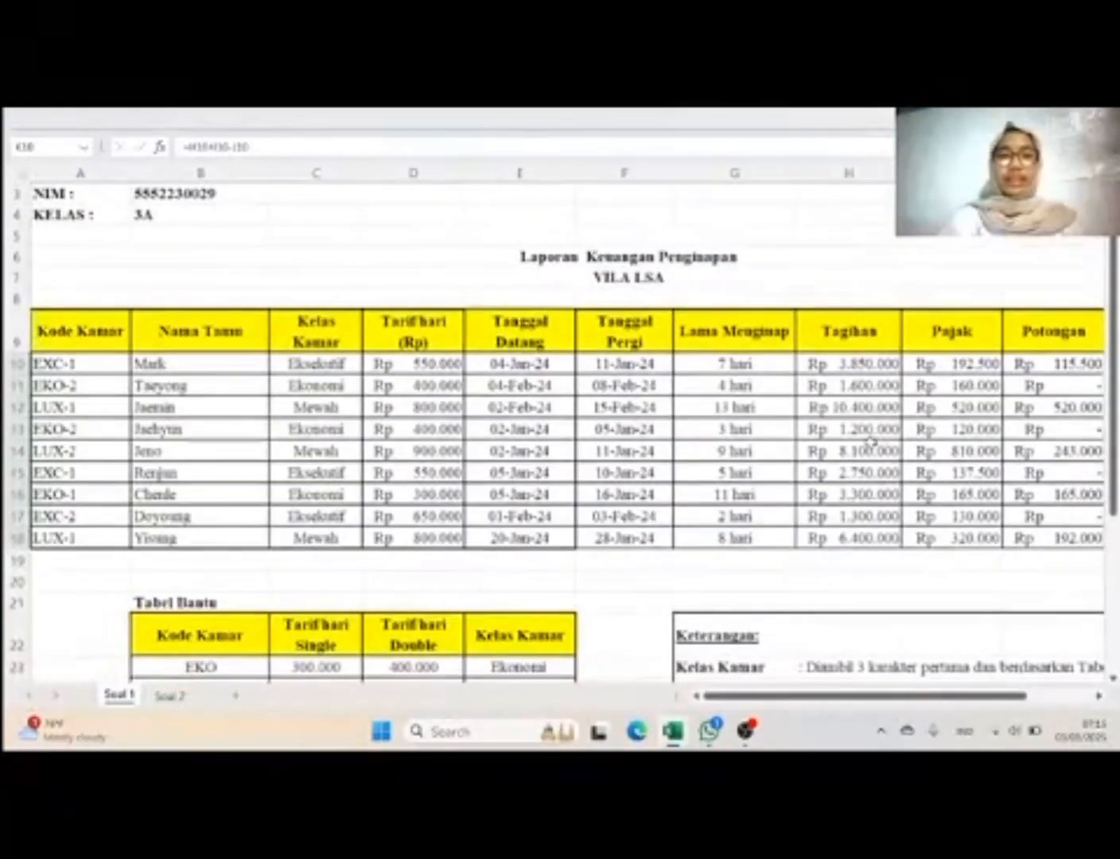
Step: Open the Soal 2 sheet and examine the student registration table's empty columns and the rules in its Keterangan box
click(170, 696)
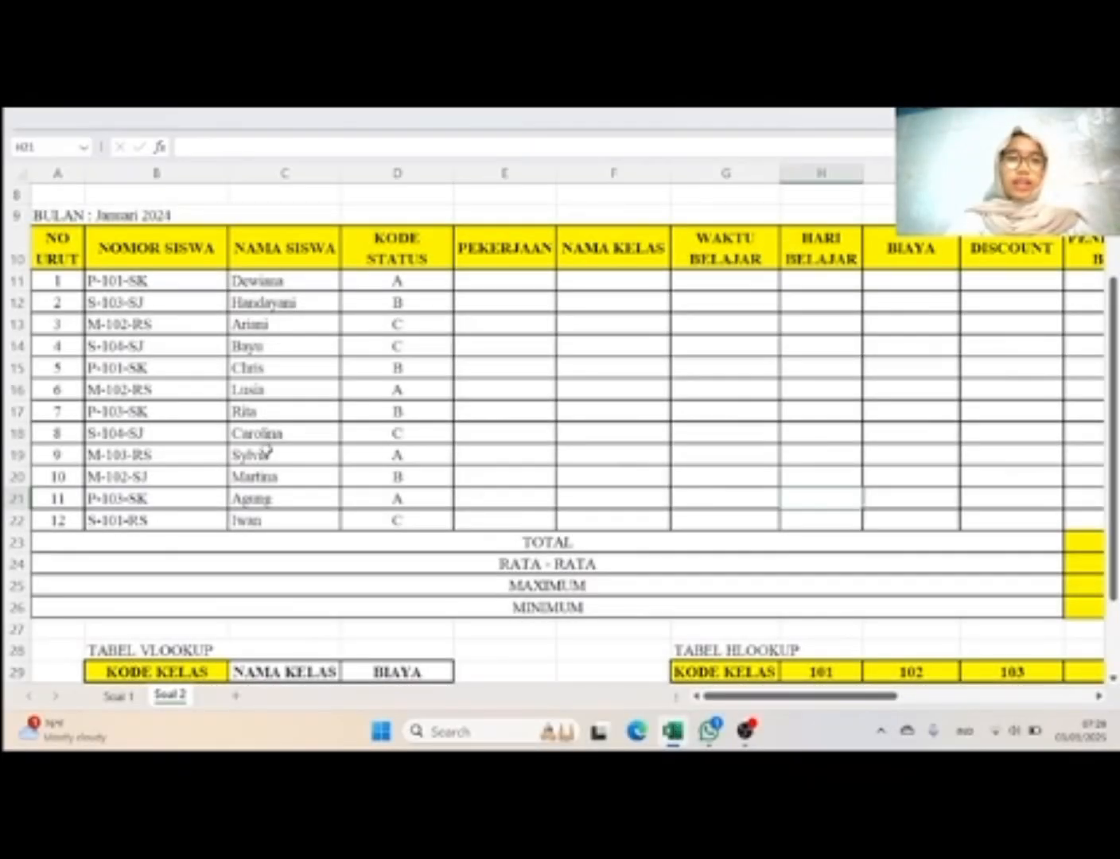
scroll(188, 338, up, 2)
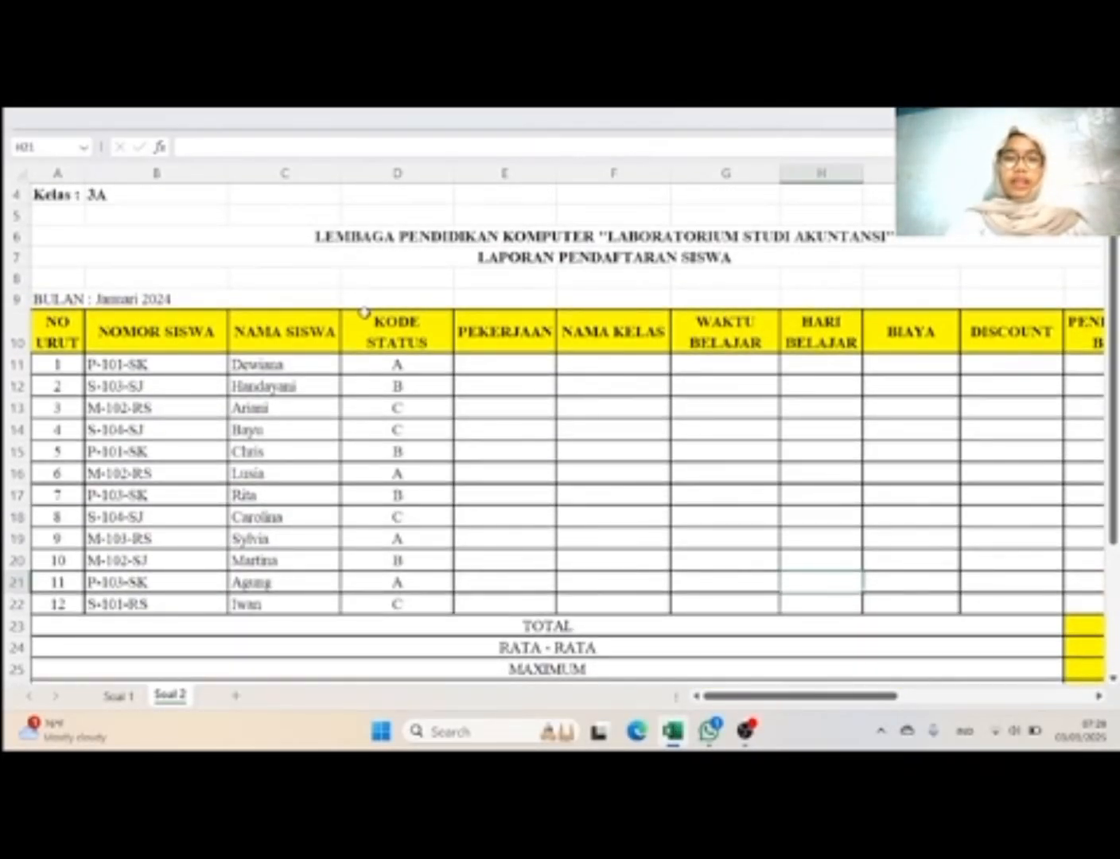
scroll(363, 314, down, 2)
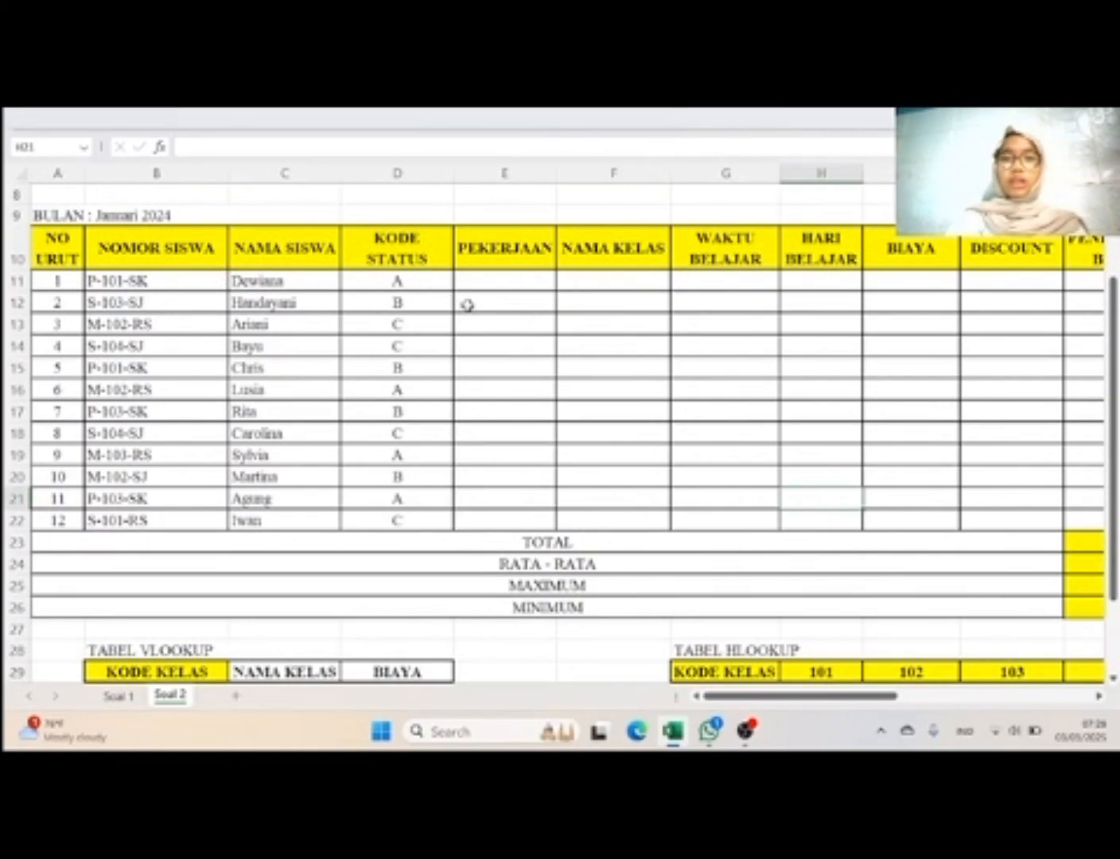
scroll(720, 400, right, 3)
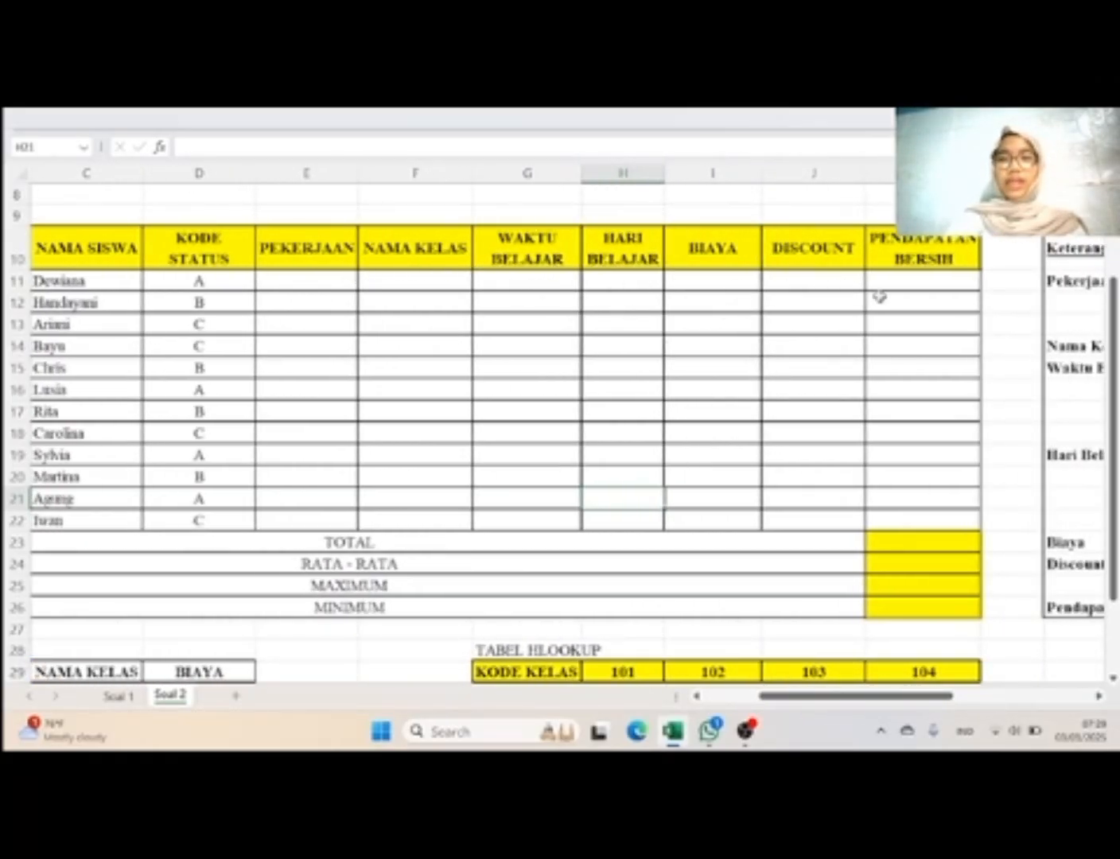
scroll(929, 424, right, 1)
scroll(927, 425, right, 5)
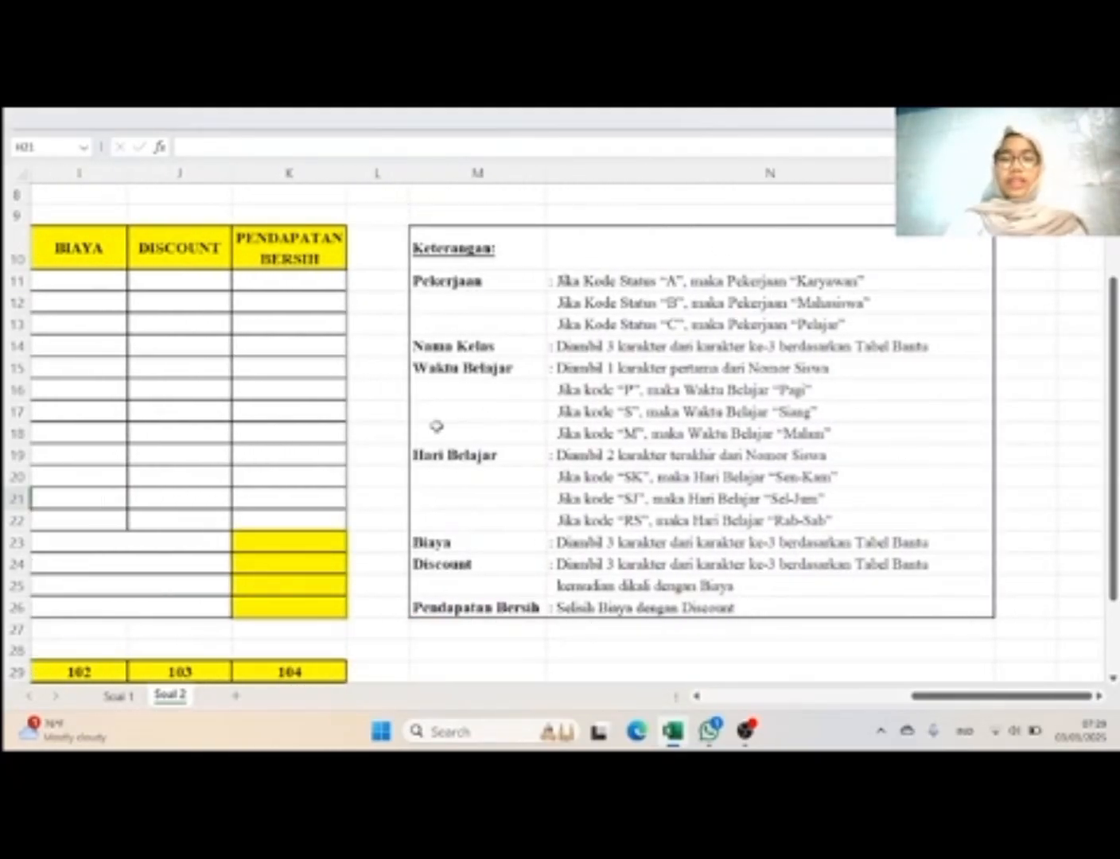
Step: Examine the Tabel VLOOKUP and Tabel HLOOKUP below the student registration table
scroll(480, 461, left, 5)
scroll(480, 461, left, 3)
scroll(480, 461, down, 5)
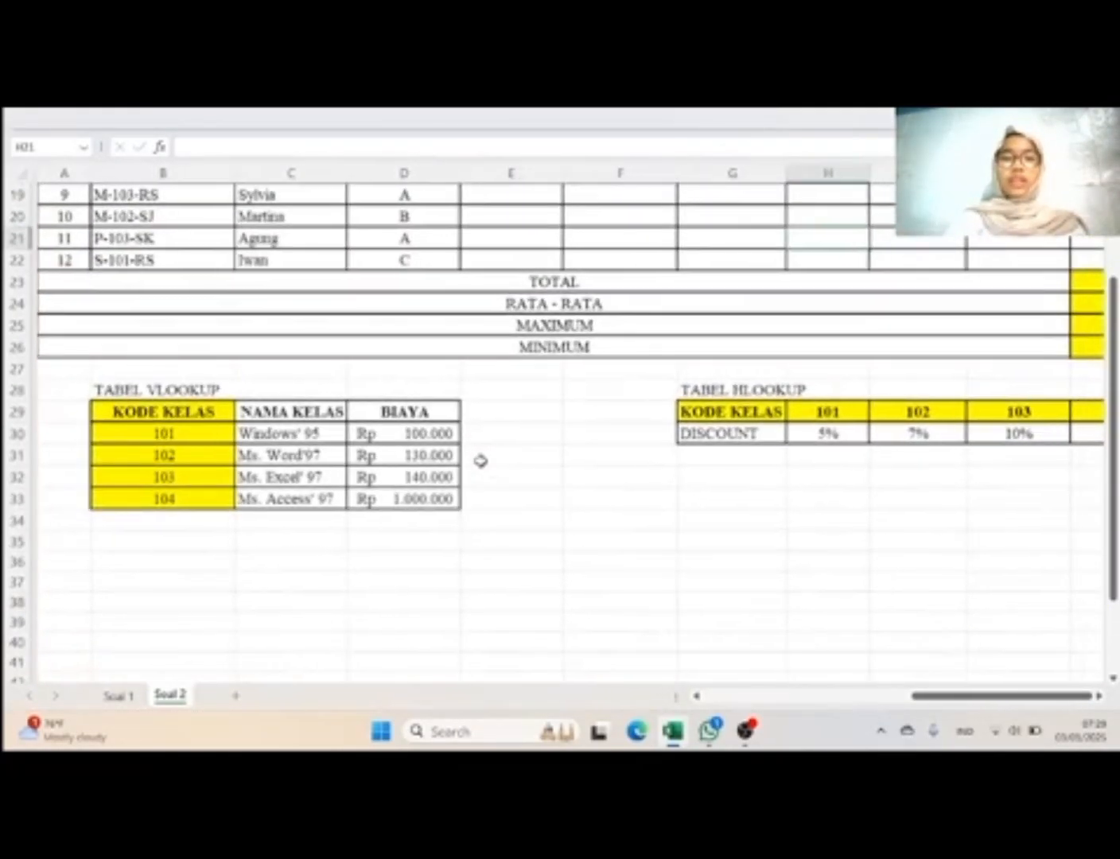
scroll(480, 461, right, 1)
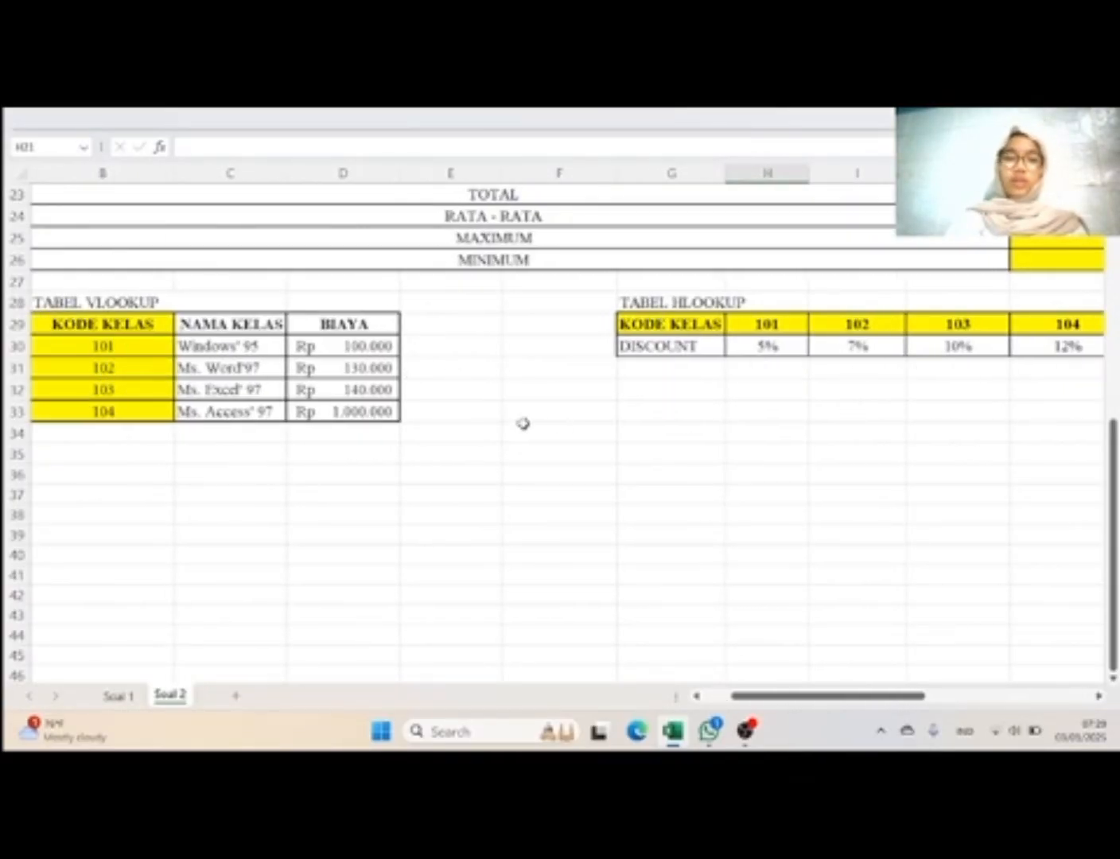
scroll(521, 425, left, 1)
scroll(521, 426, up, 1)
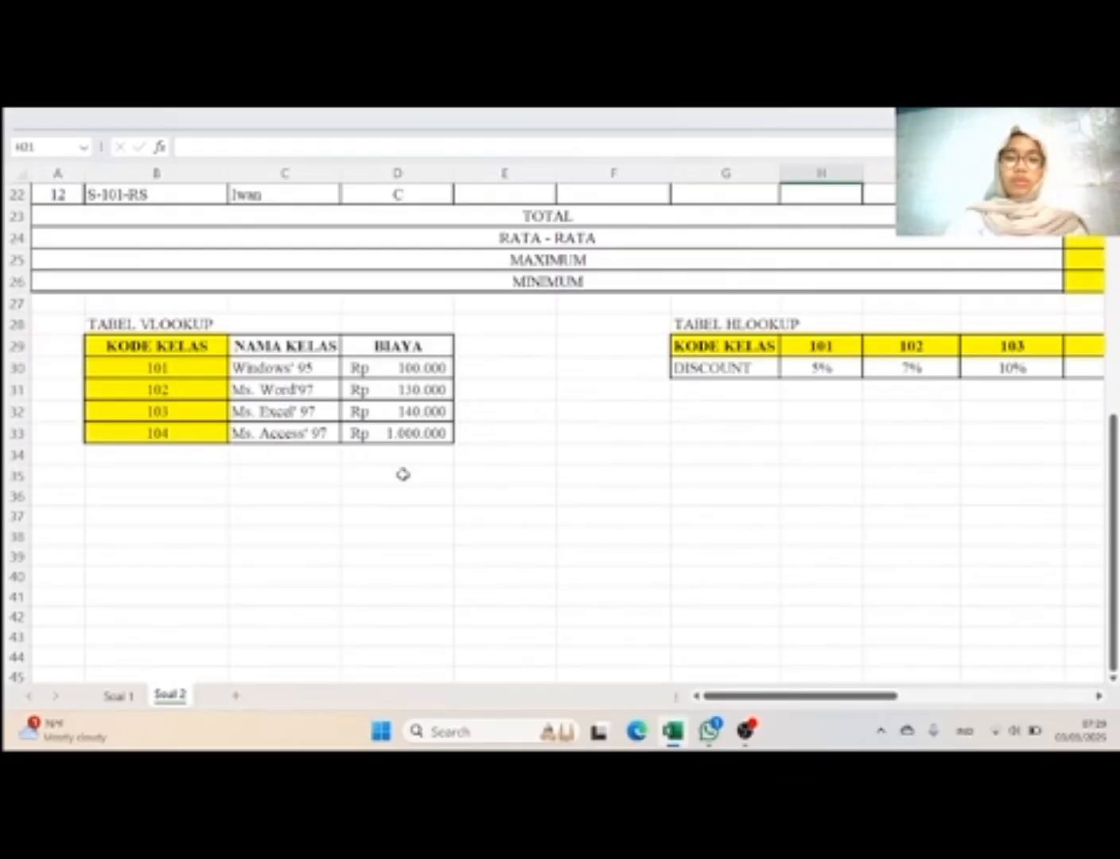
click(483, 517)
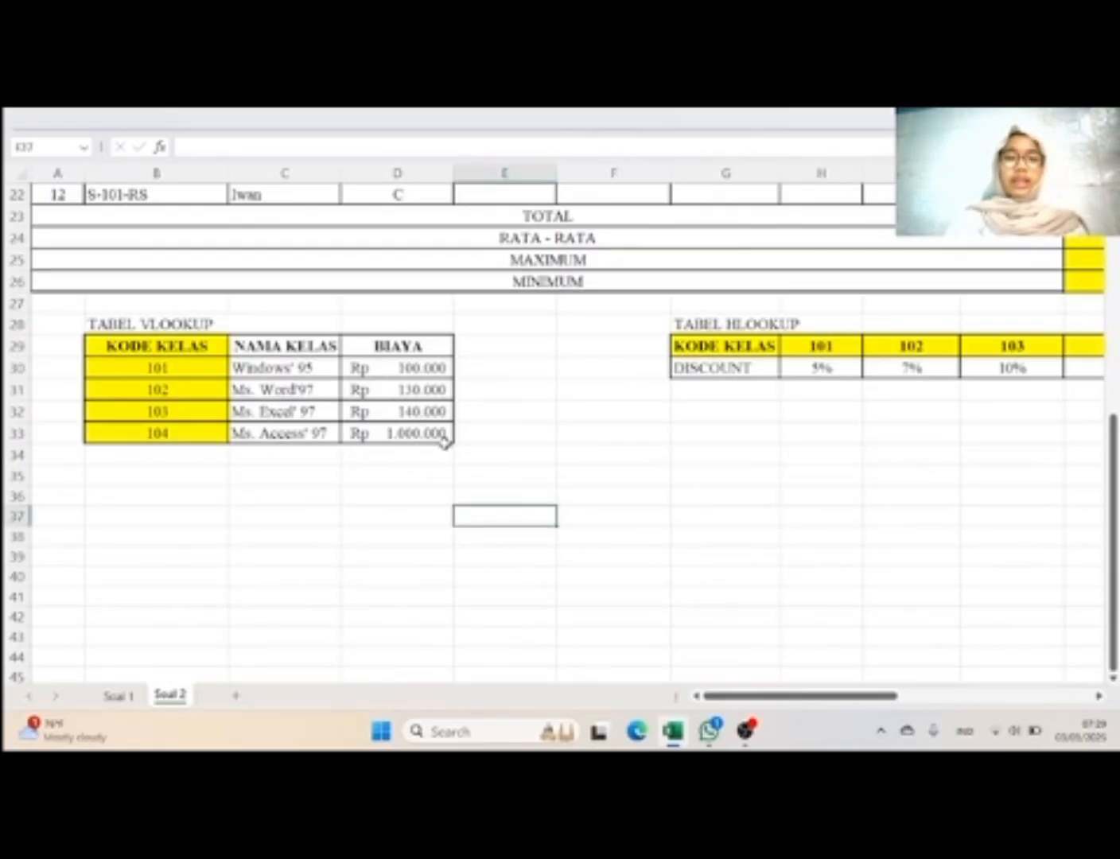
Step: Check the named ranges Vlookup and Hlookup against the lookup table data in B30:D33 and H29:K30
drag(443, 442, 193, 375)
click(83, 148)
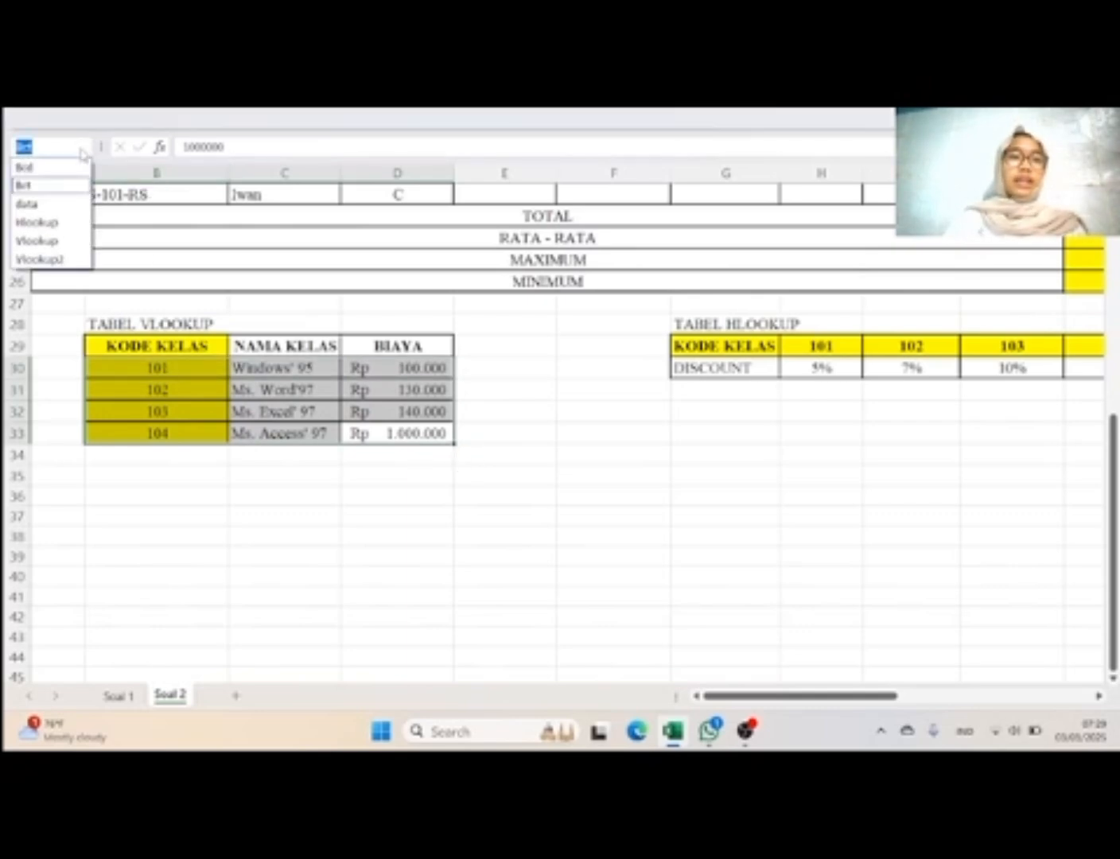
click(70, 240)
click(697, 412)
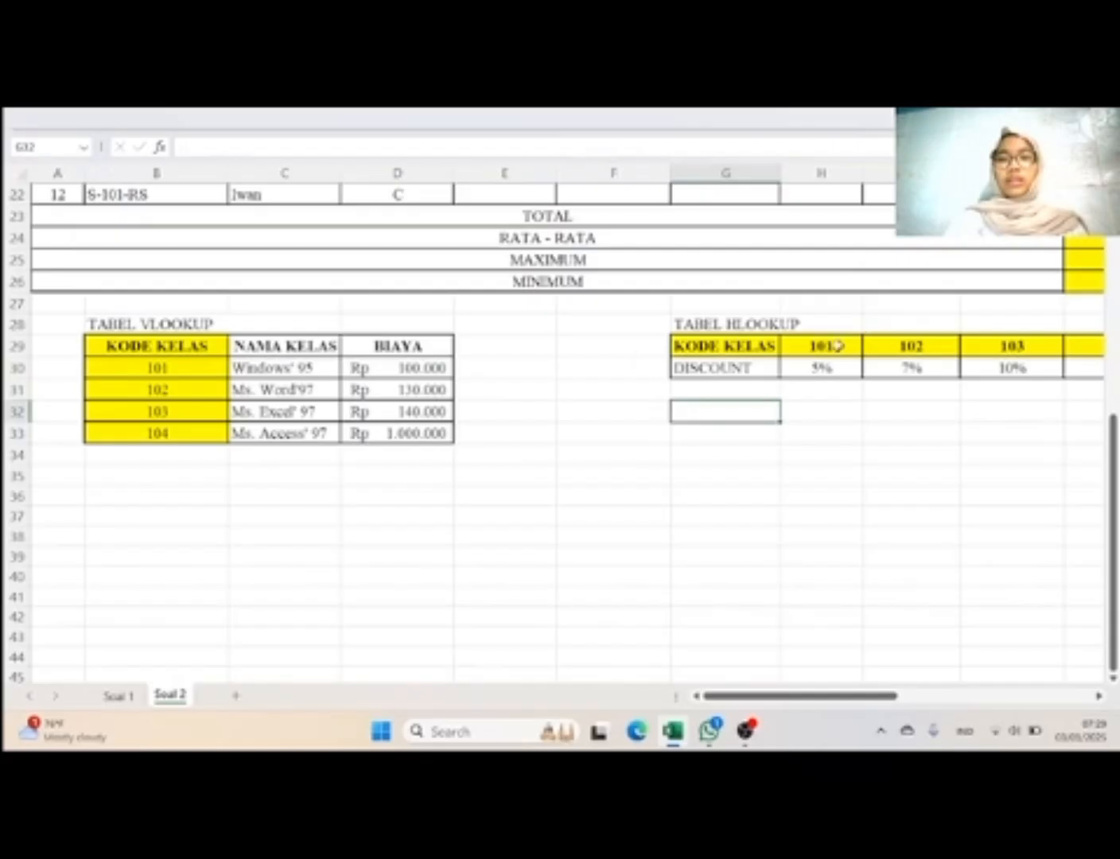
drag(835, 346, 1081, 366)
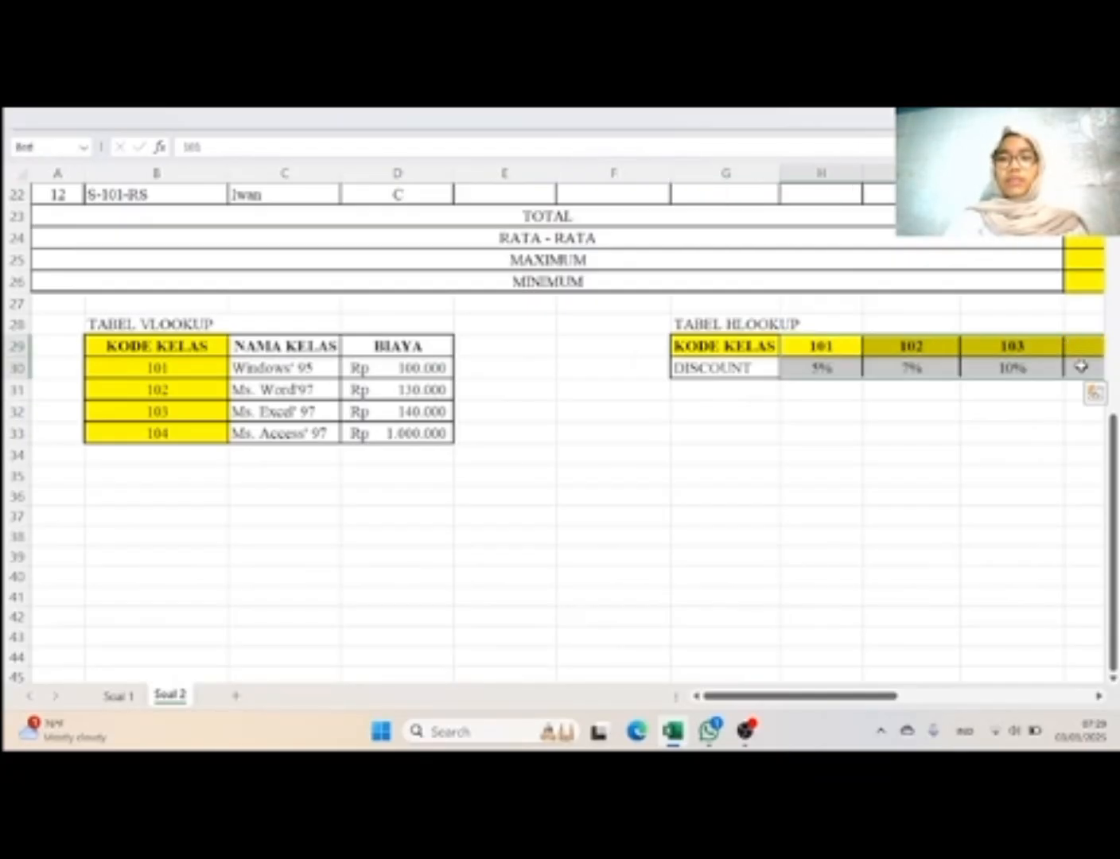
click(83, 146)
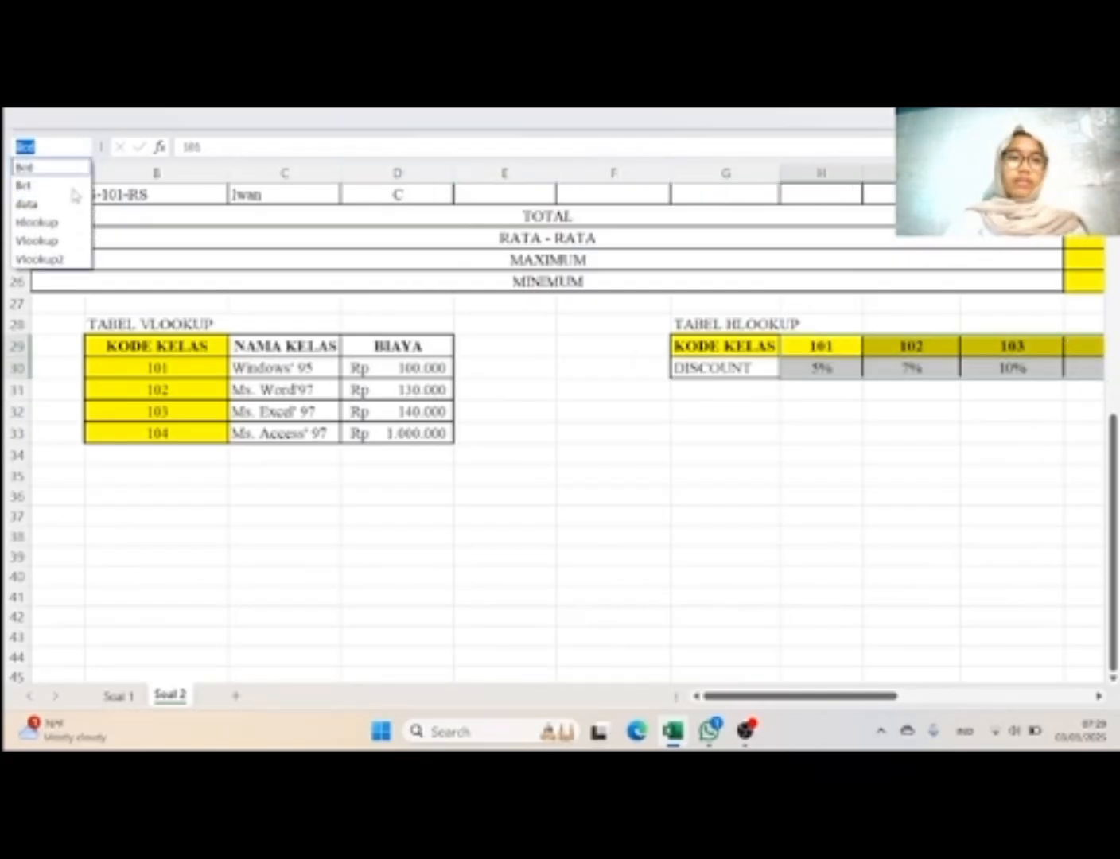
click(62, 227)
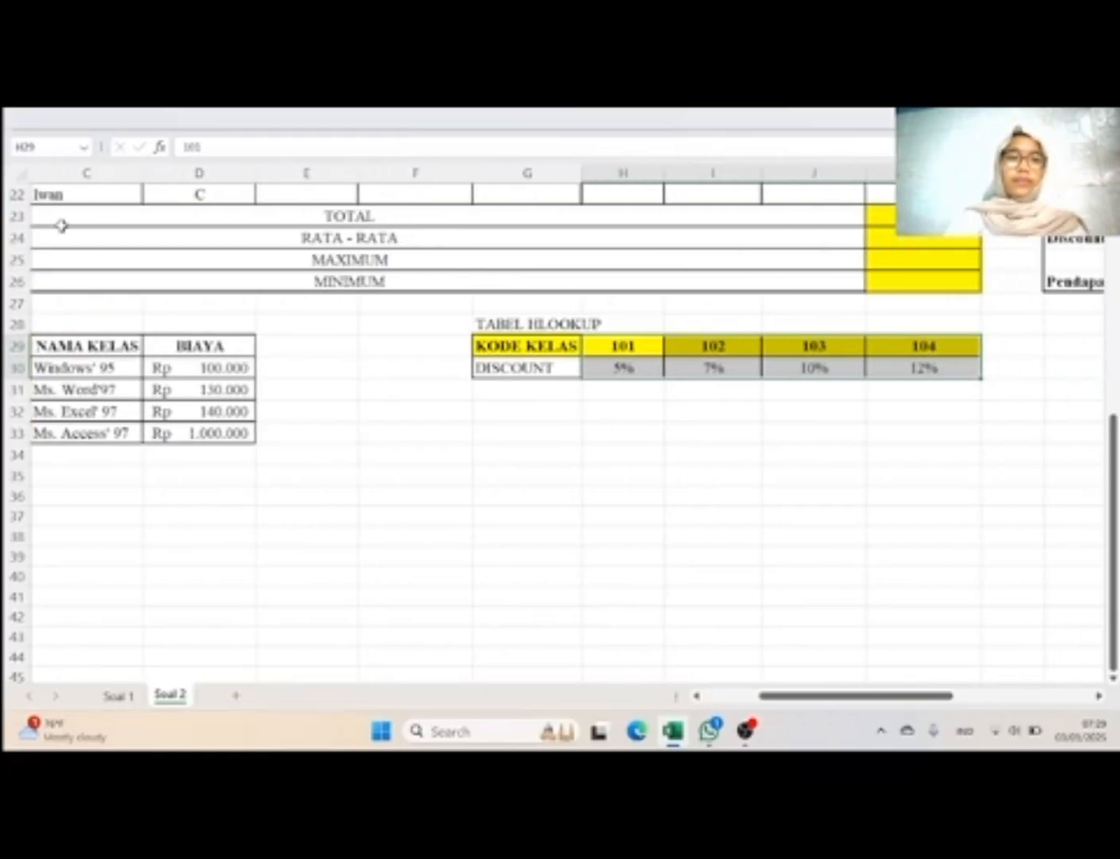
click(385, 468)
Step: Start the Pekerjaan formula in E11 with an IF testing whether Kode Status D11 equals "A"
scroll(385, 468, up, 4)
scroll(385, 468, up, 1)
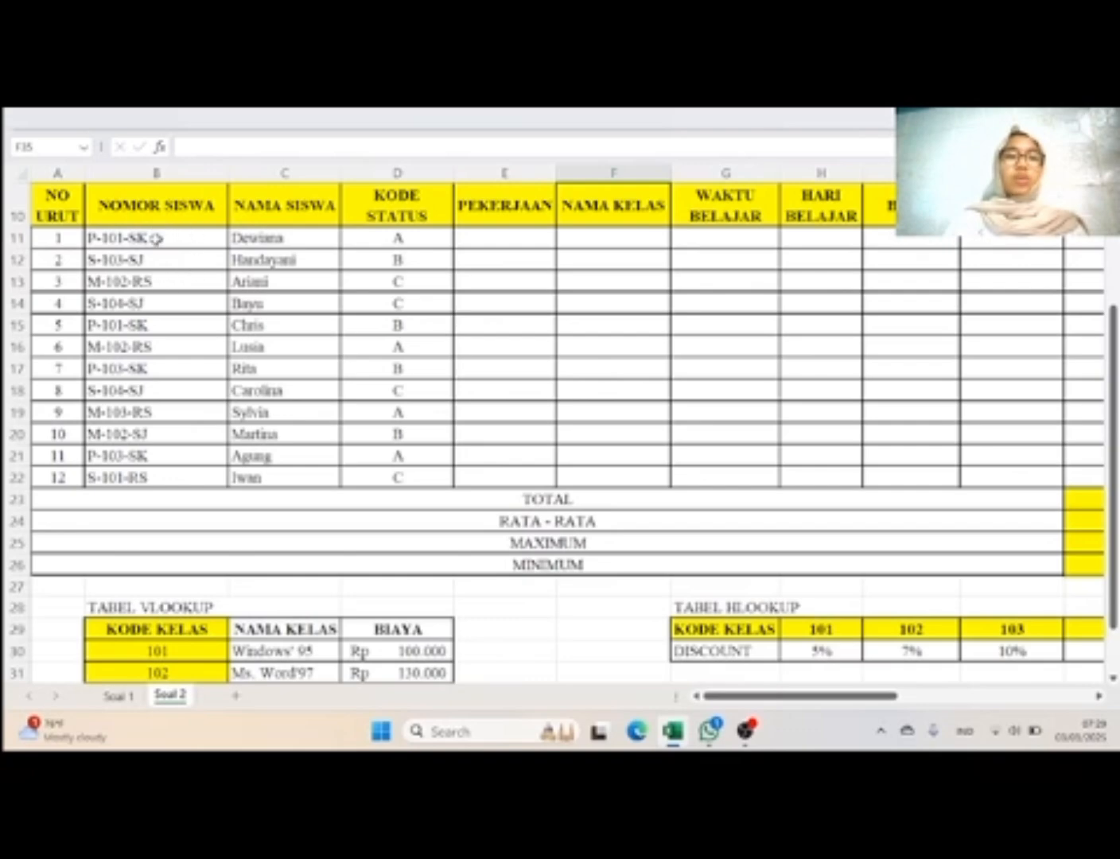
scroll(492, 294, up, 1)
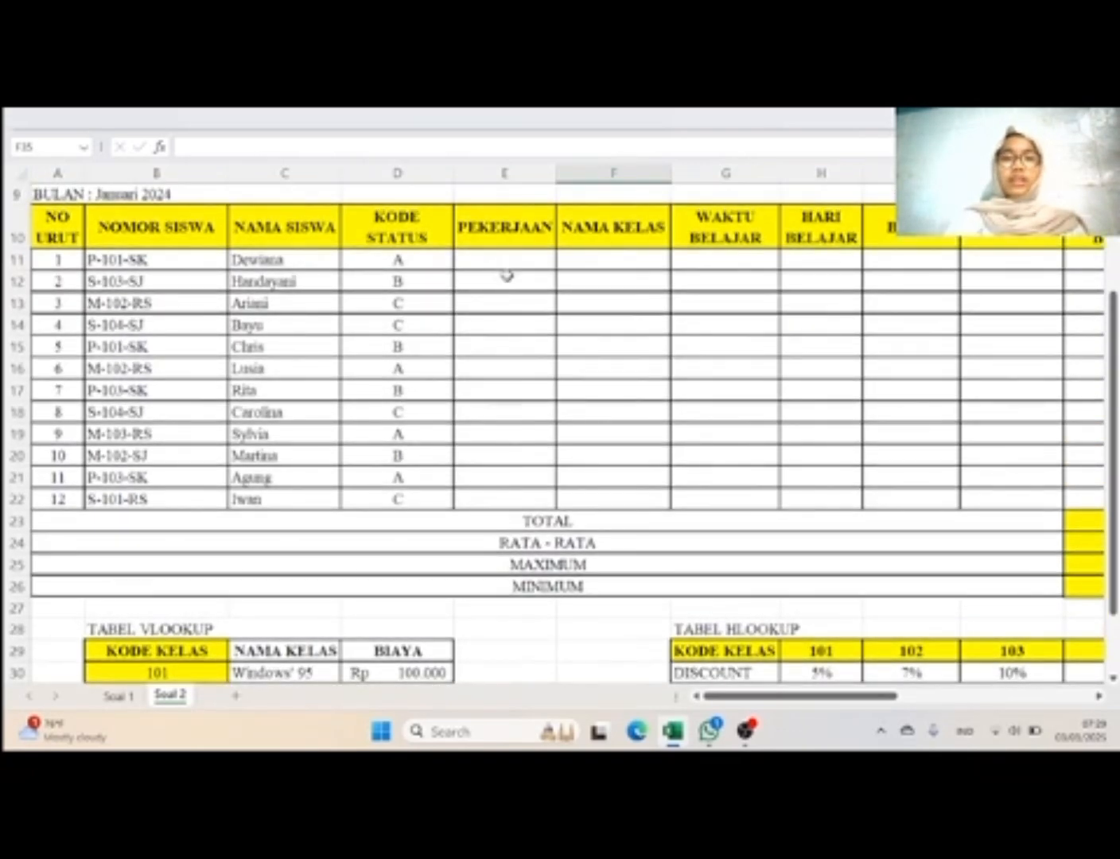
scroll(525, 267, right, 10)
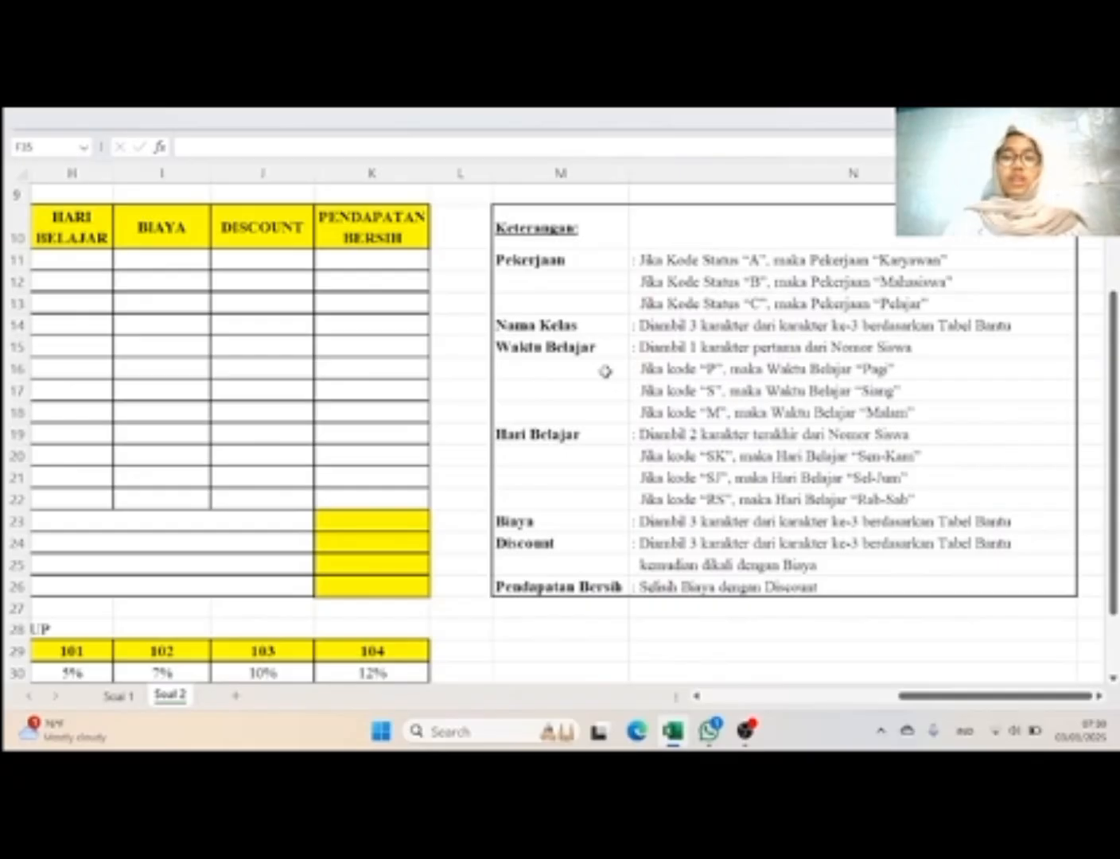
scroll(605, 373, left, 6)
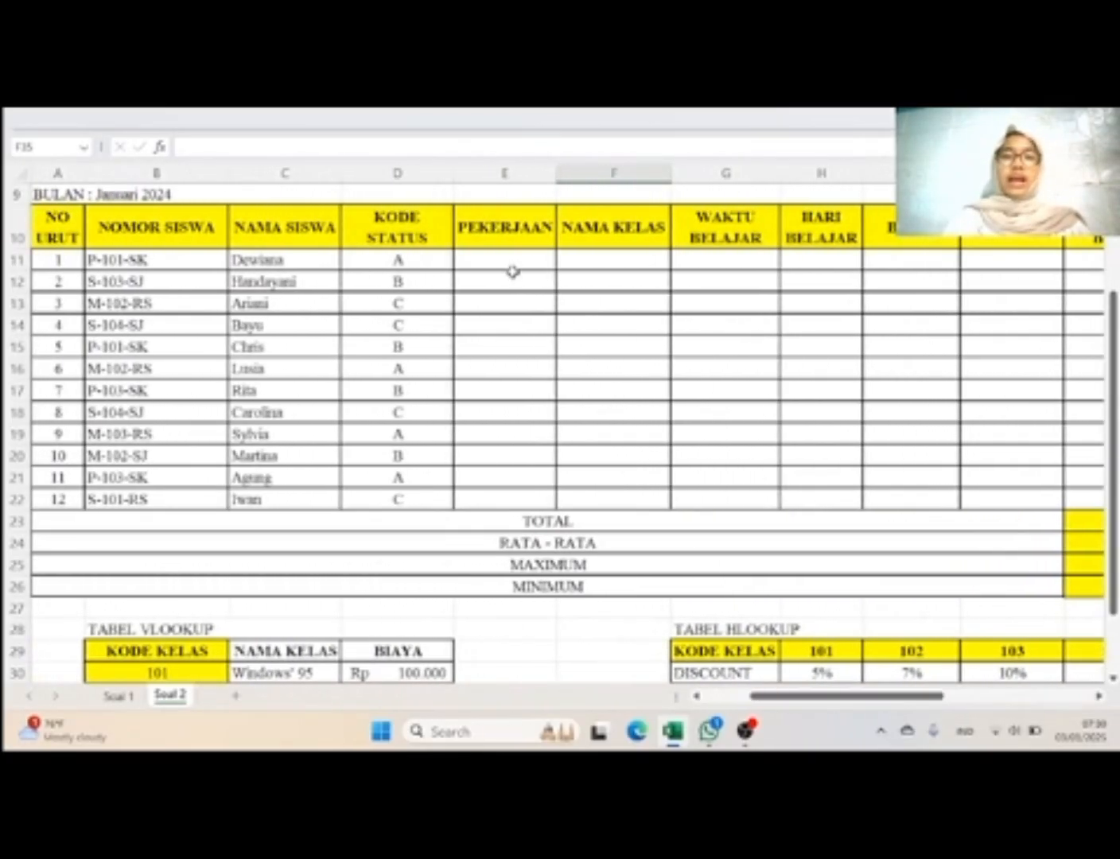
click(512, 268)
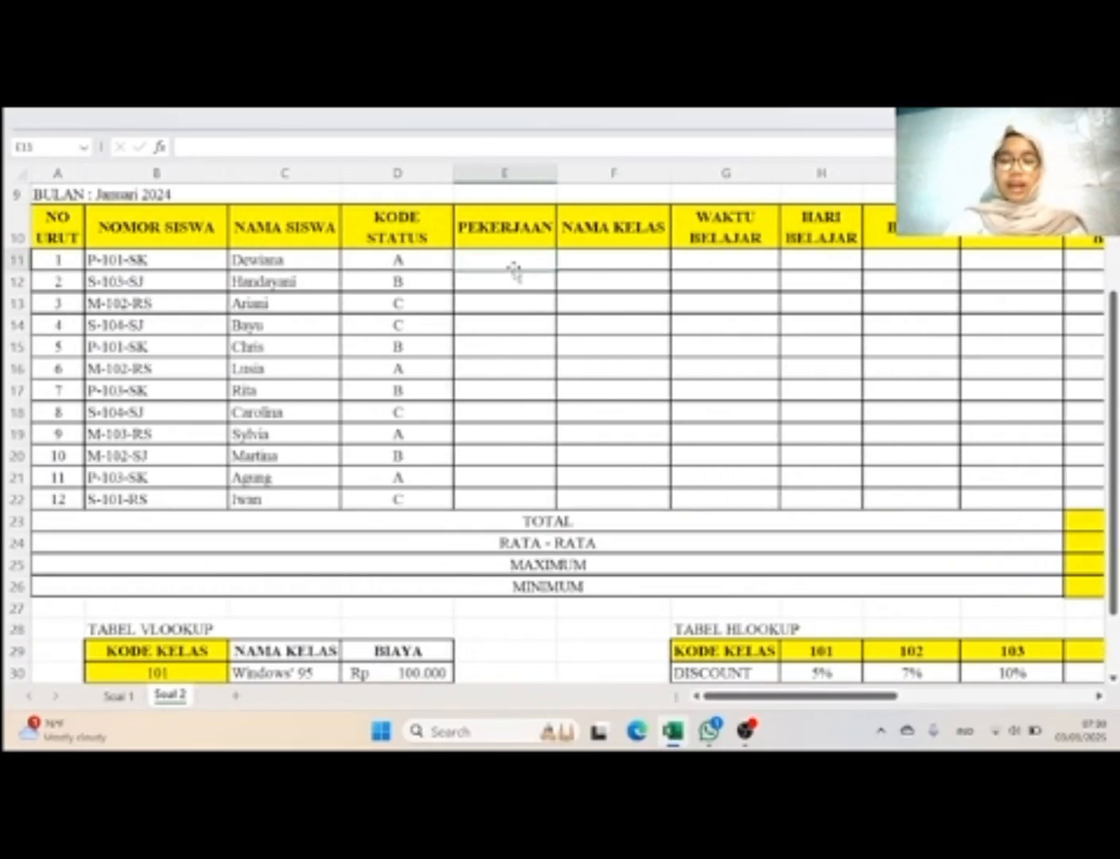
text(=if)
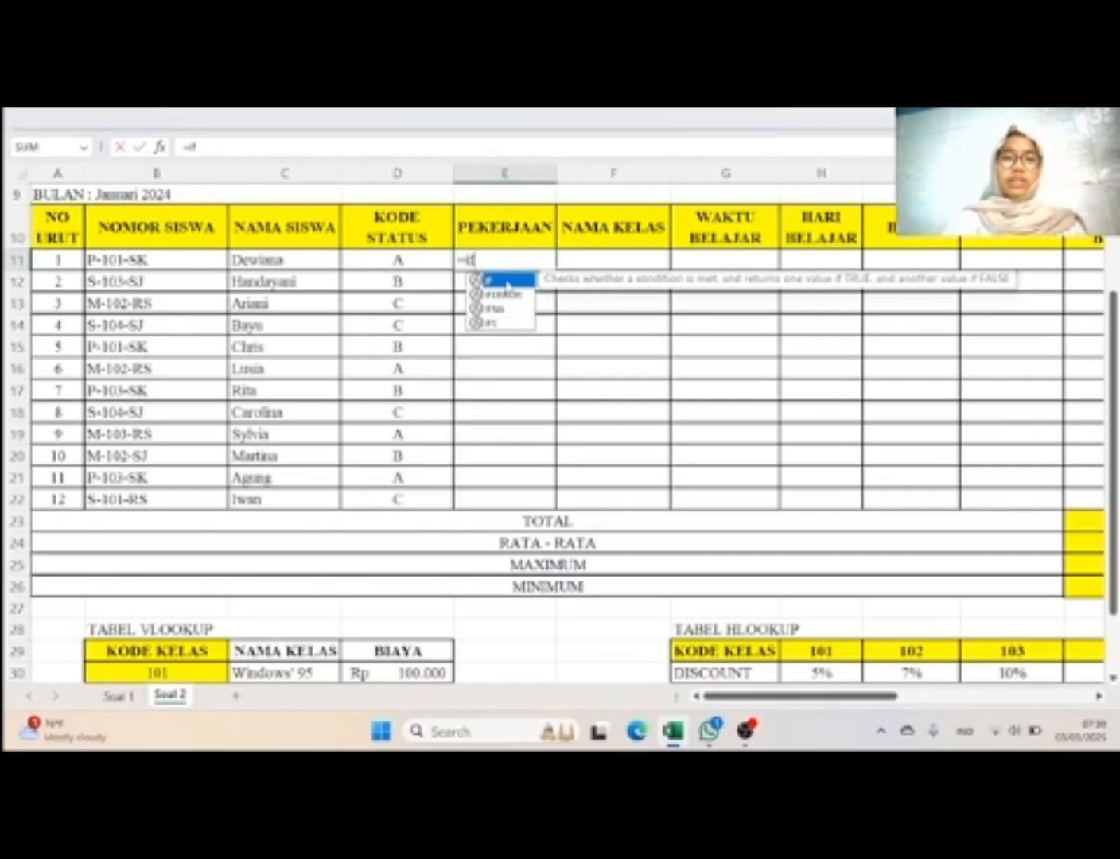
double_click(506, 280)
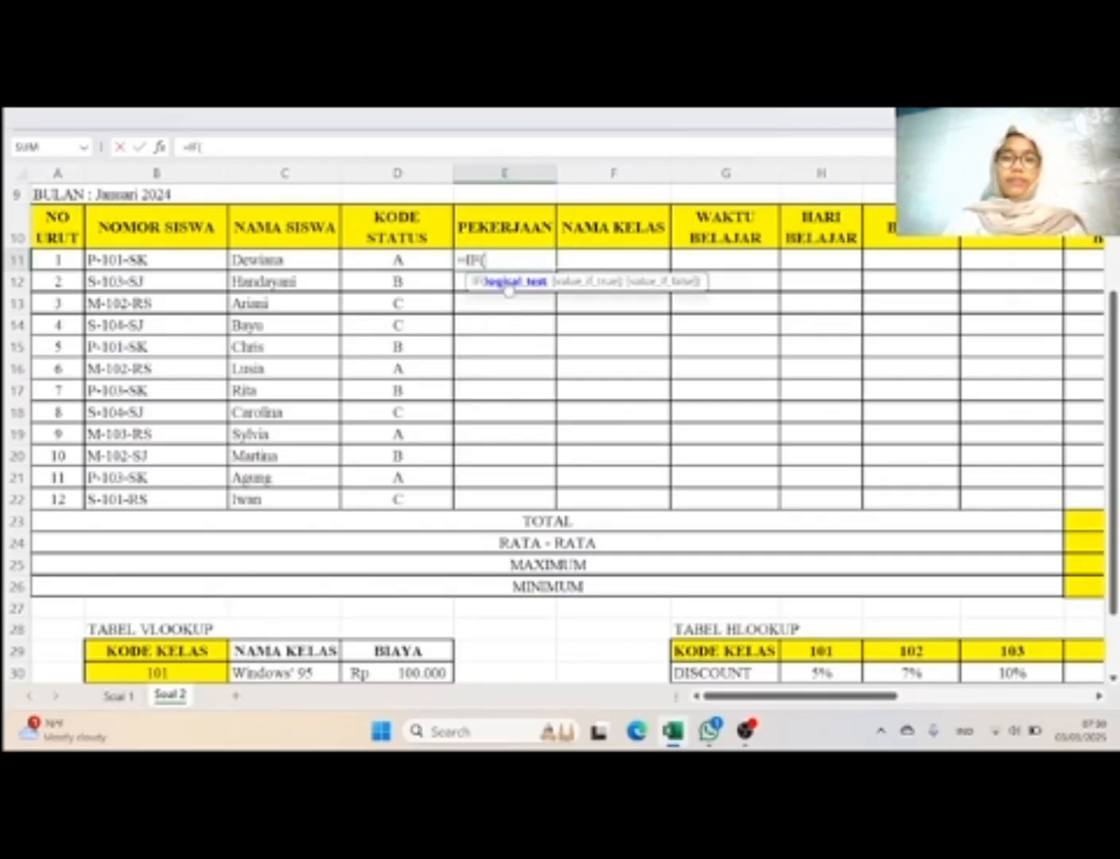
click(422, 266)
text(=)
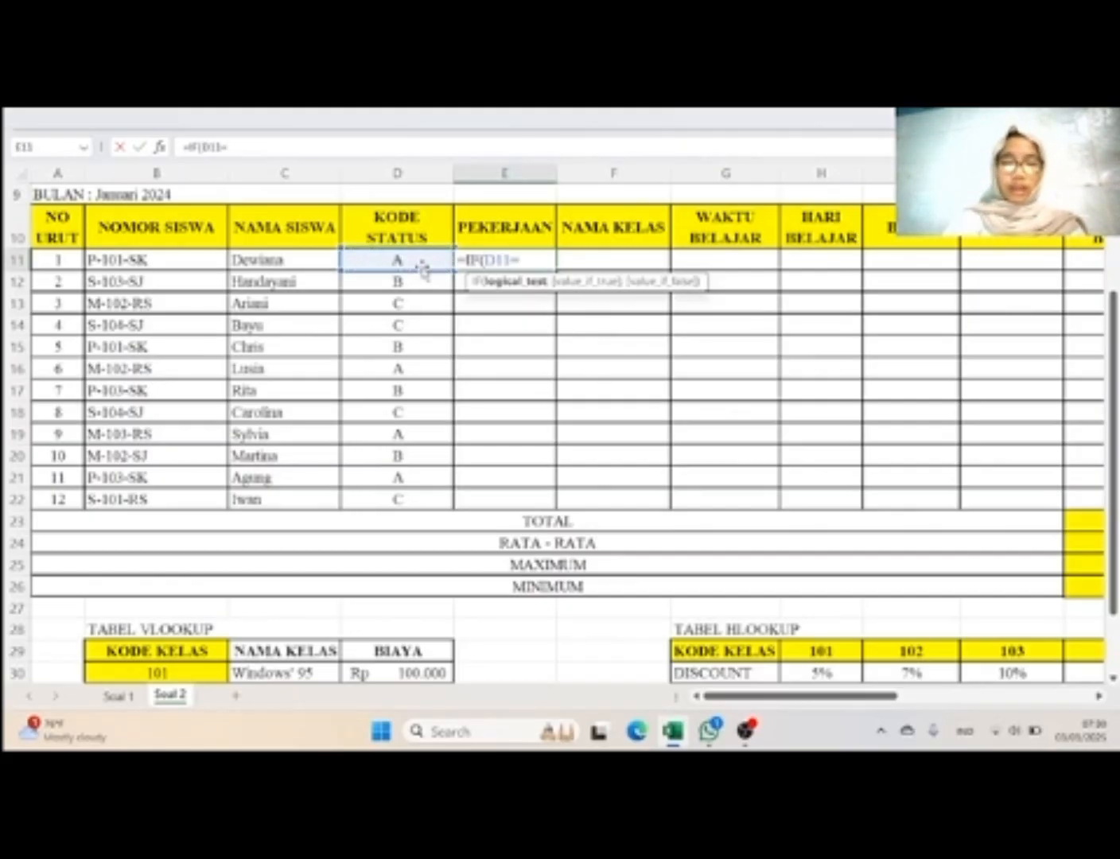
text(")
key(Caps_Lock)
text(A)
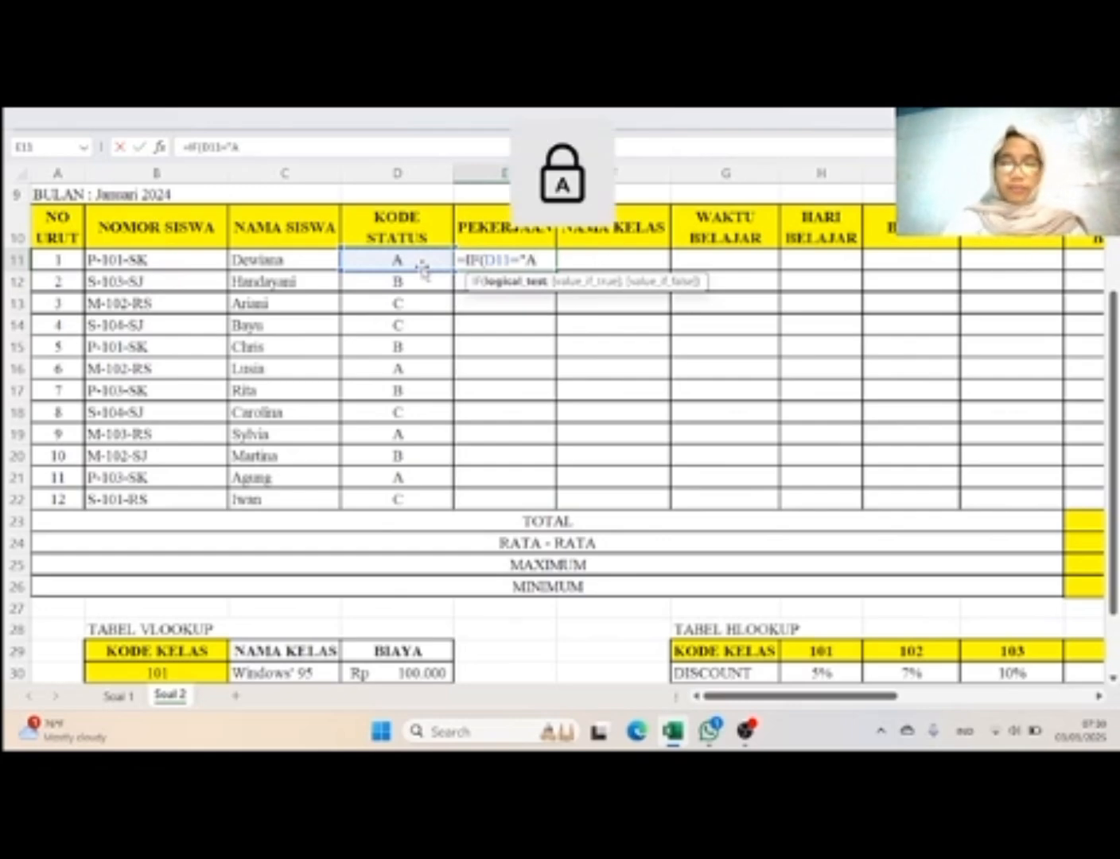
text(")
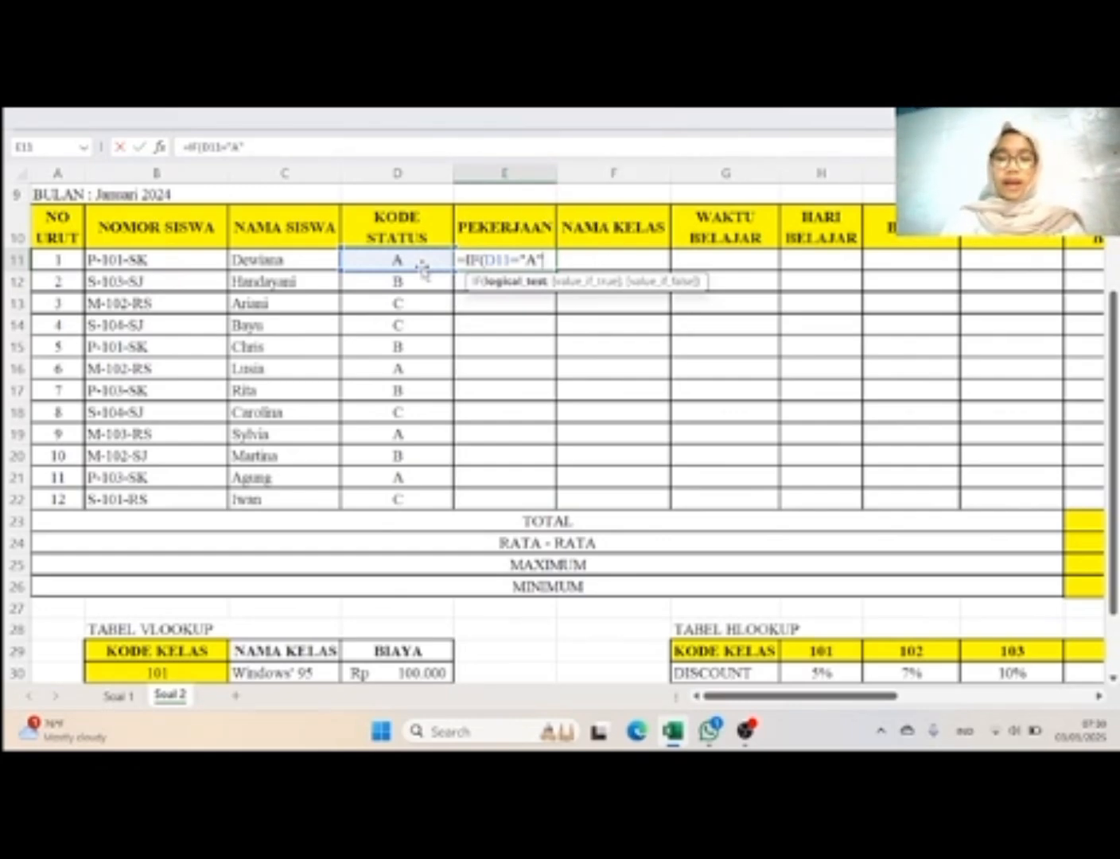
Step: Add "Karyawan" as the value the E11 IF formula returns when the test is true
text(;"K)
key(Caps_Lock)
text(a)
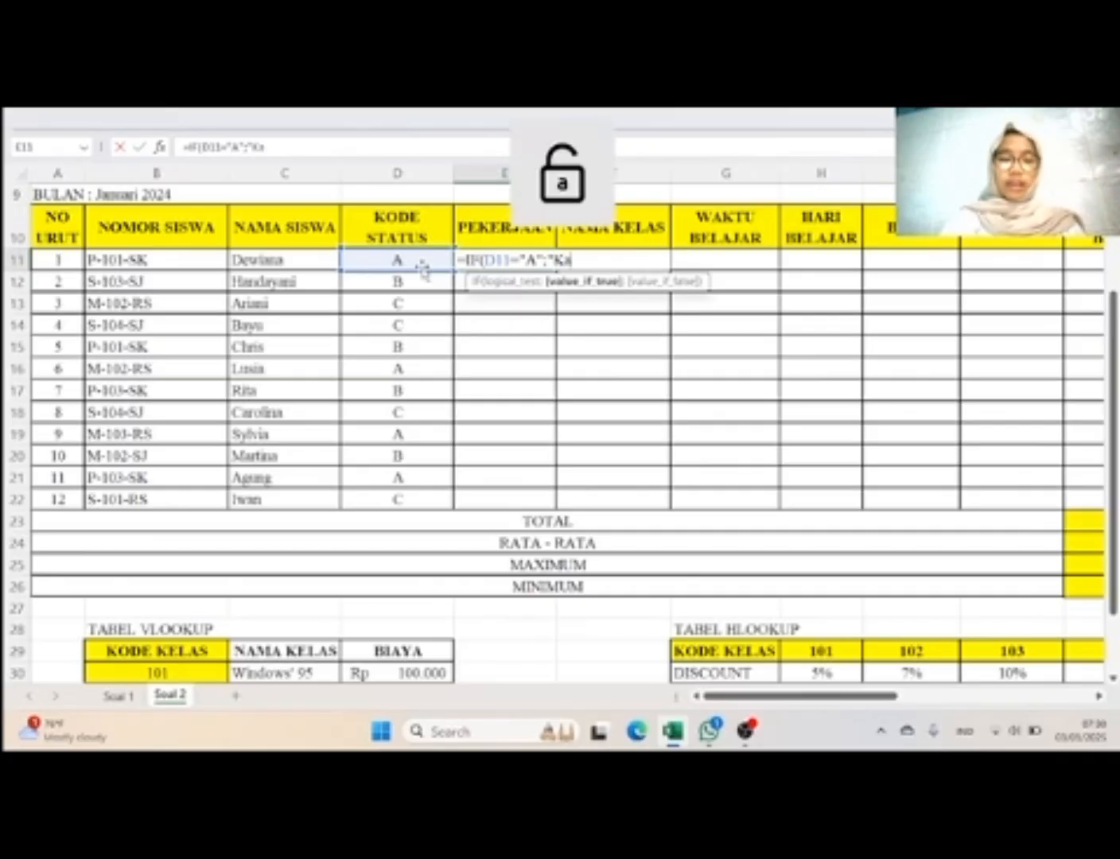
text(ryawan)
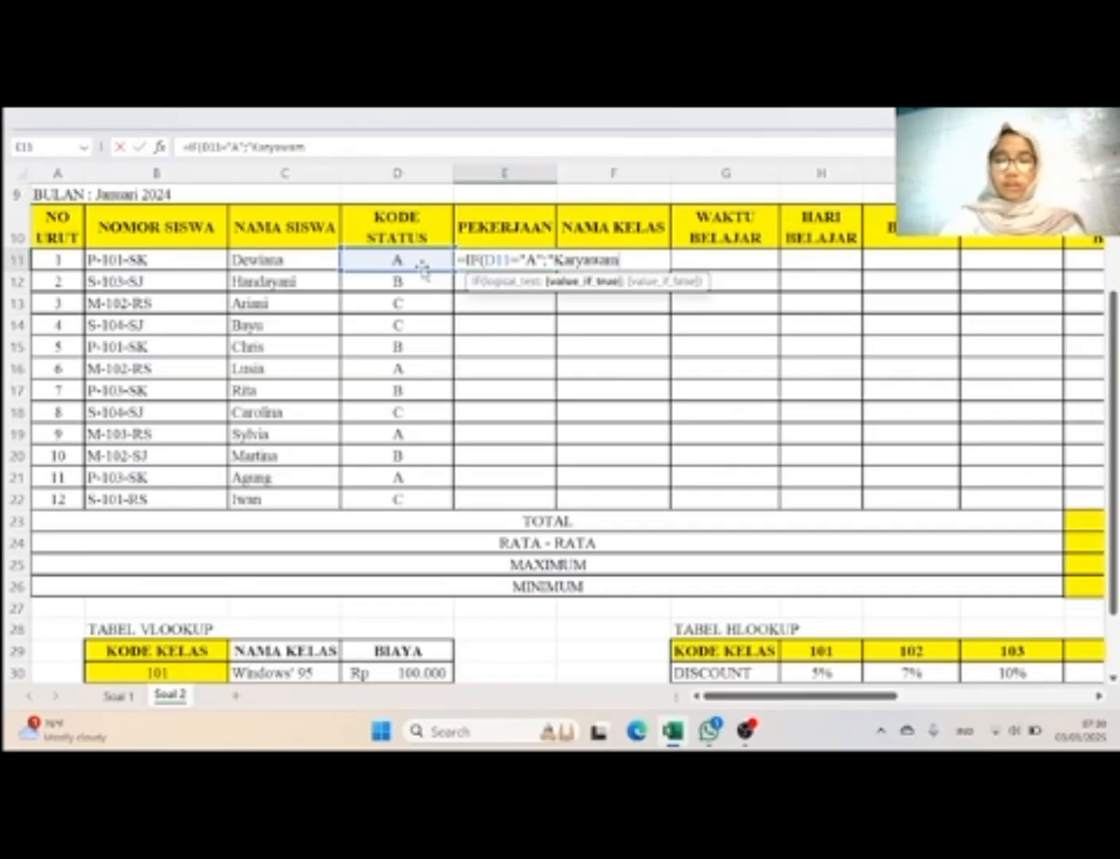
text(")
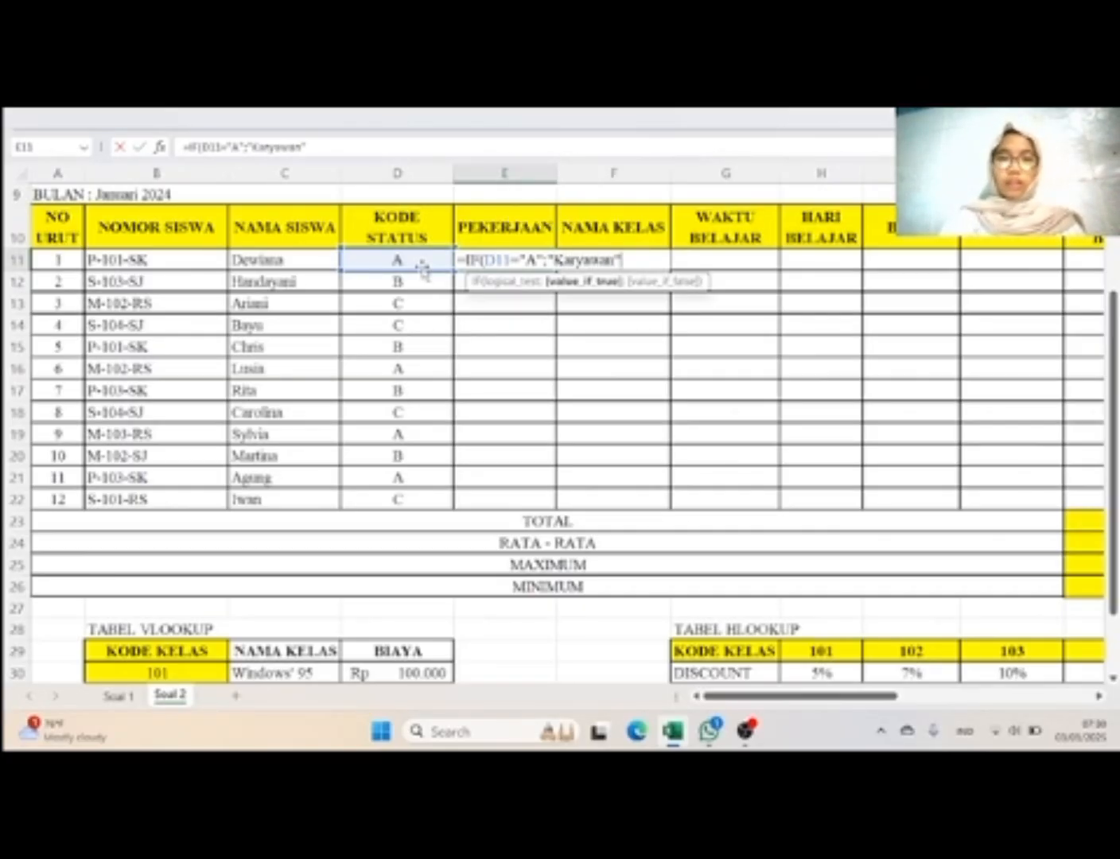
text(;)
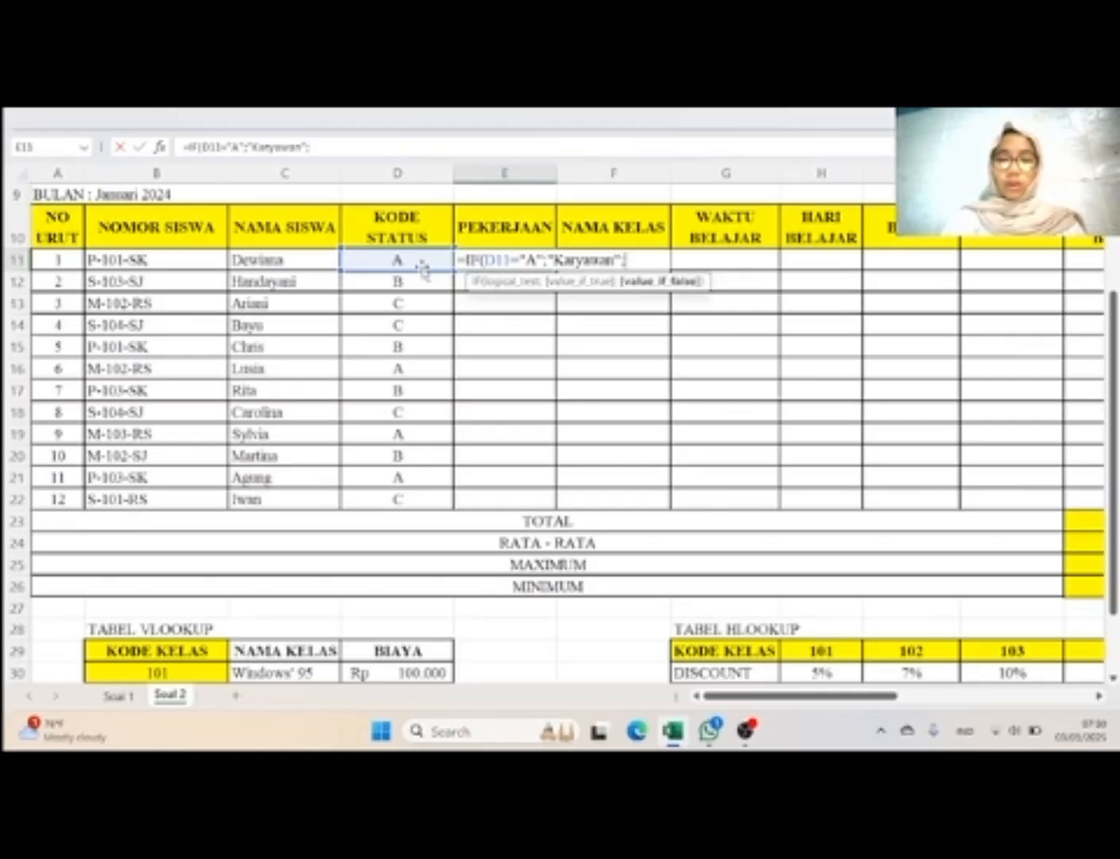
text(if)
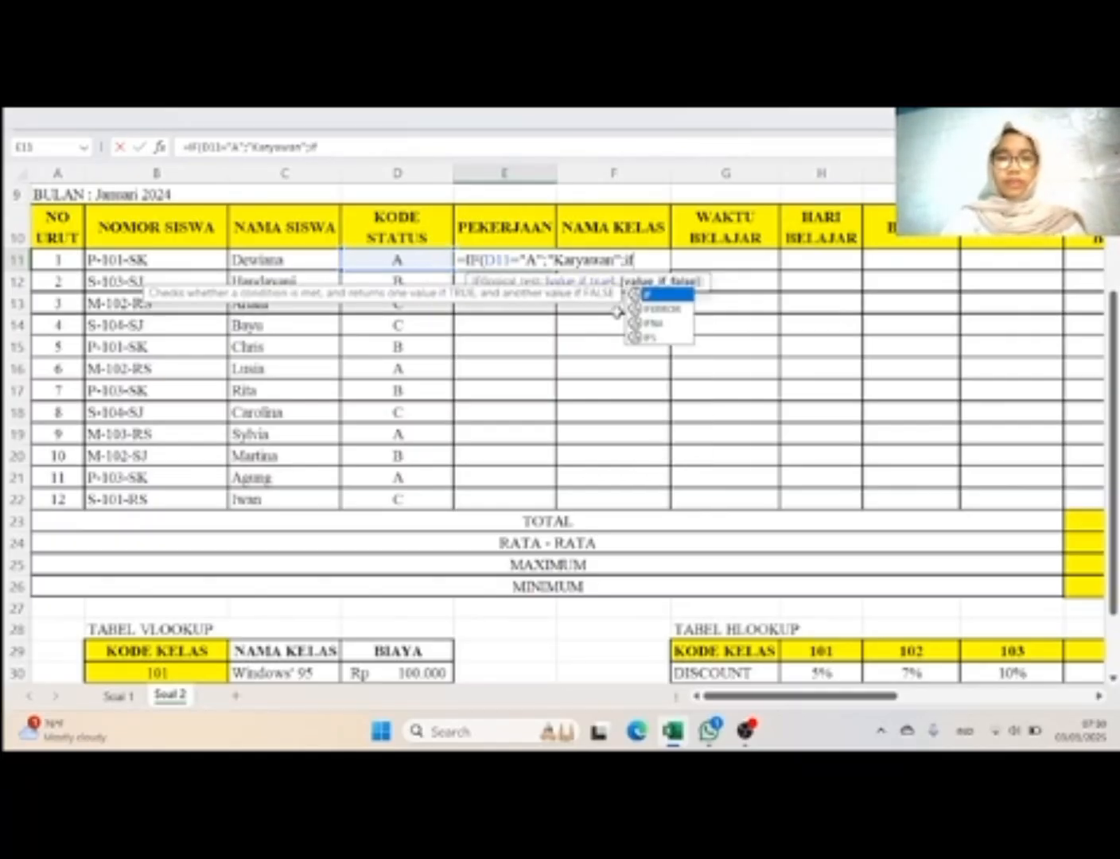
Step: Nest a second IF in the E11 formula testing whether D11 equals "B"
double_click(645, 295)
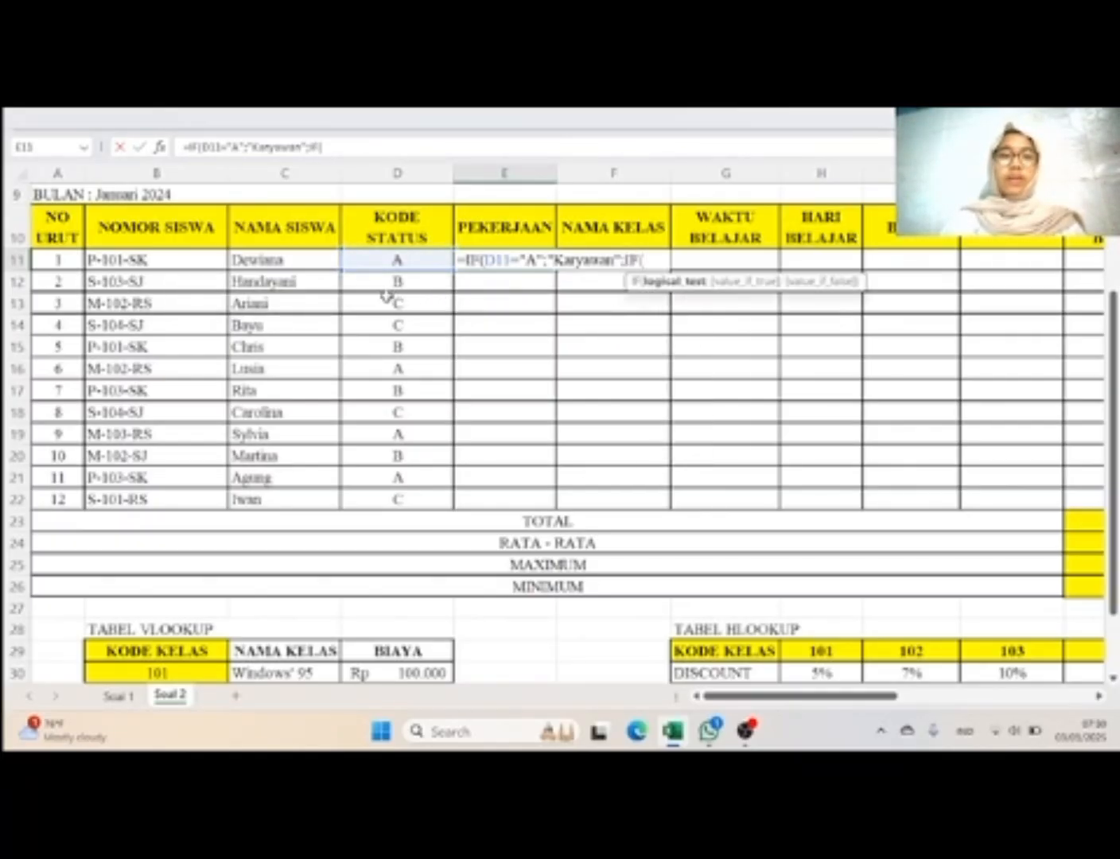
click(413, 259)
text(=)
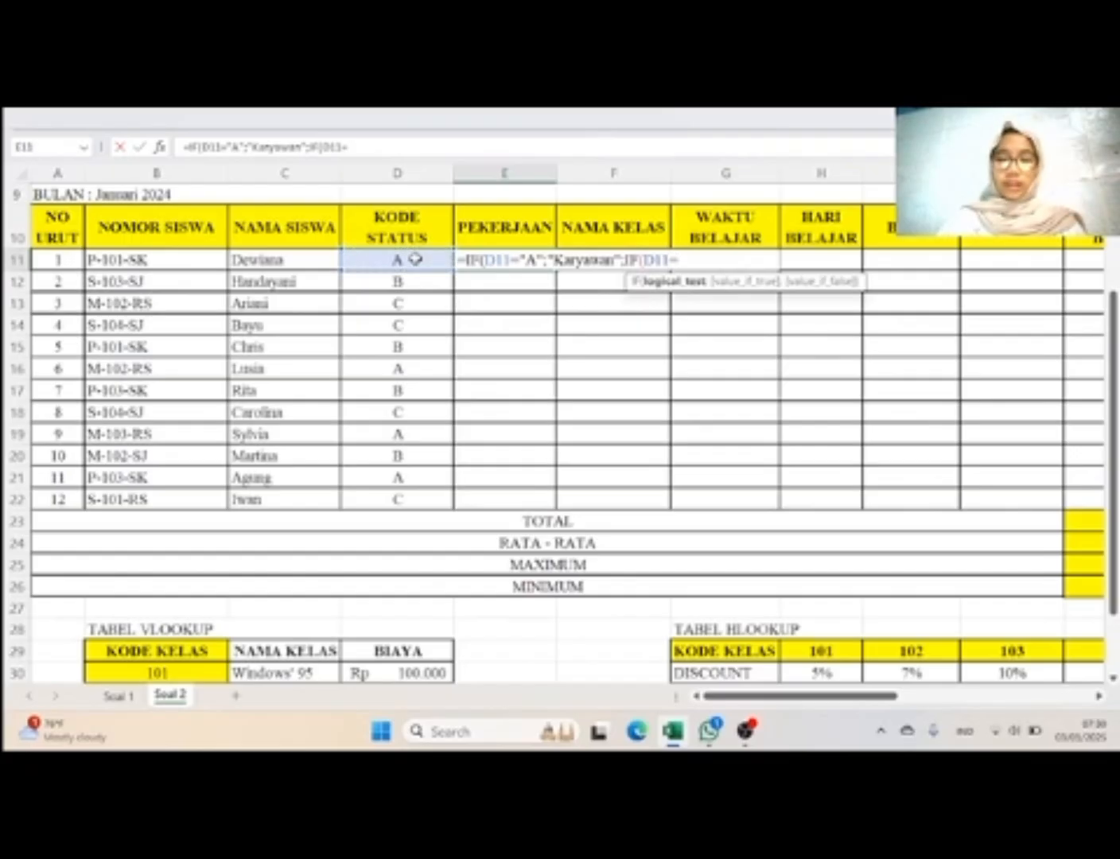
text(")
key(Caps_Lock)
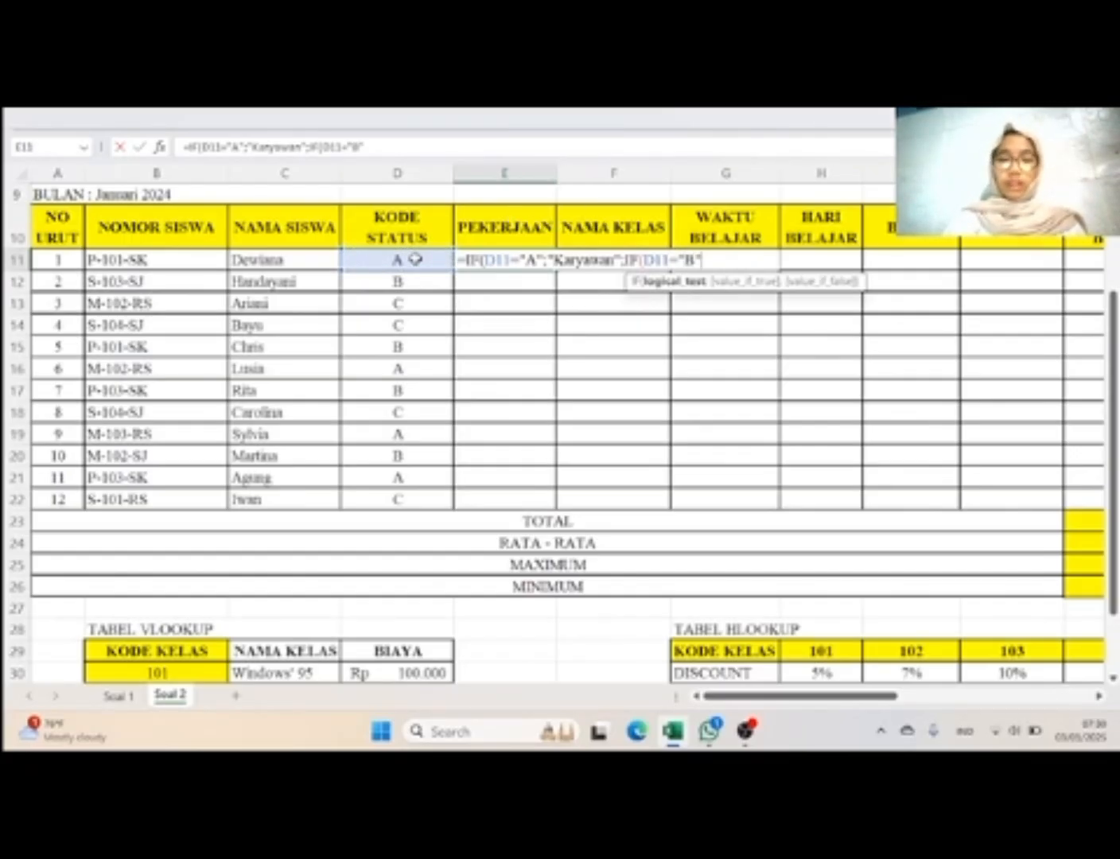
text(B";"M)
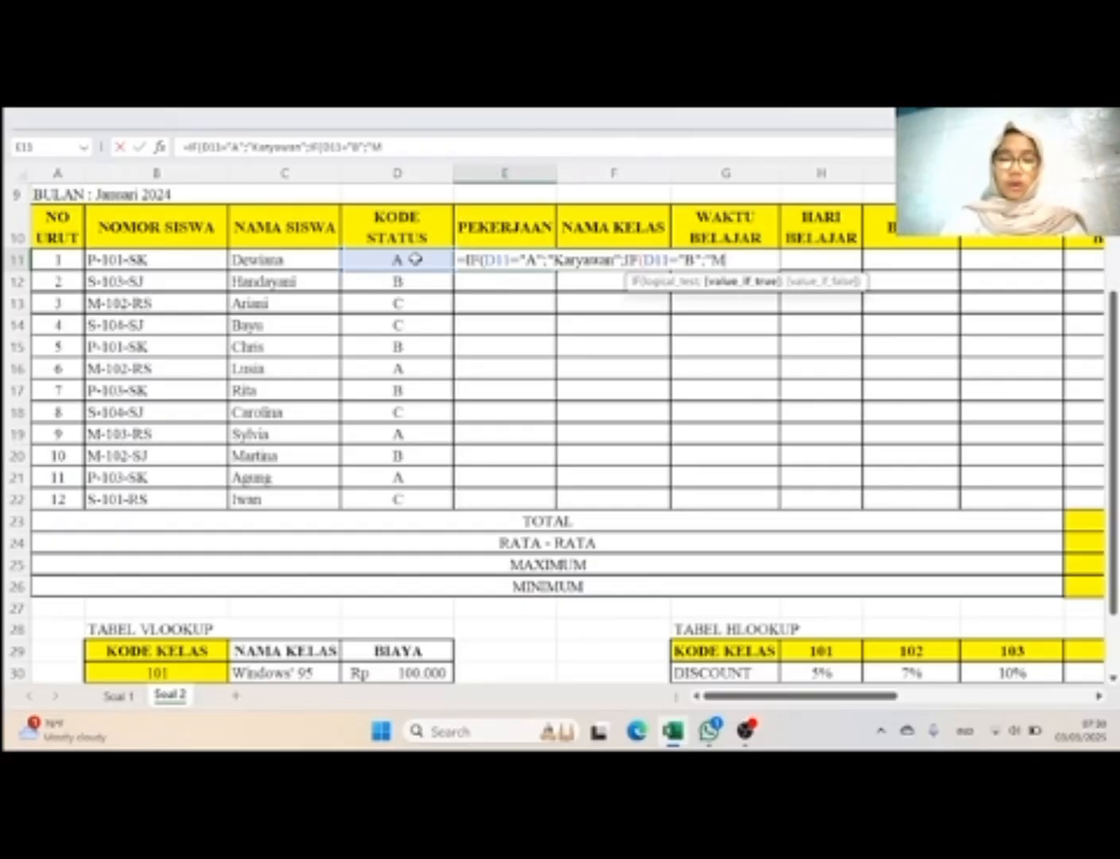
Step: Add "Mahasiswa" as the nested IF's true value in E11, correcting its spelling
key(Caps_Lock)
text(ahass)
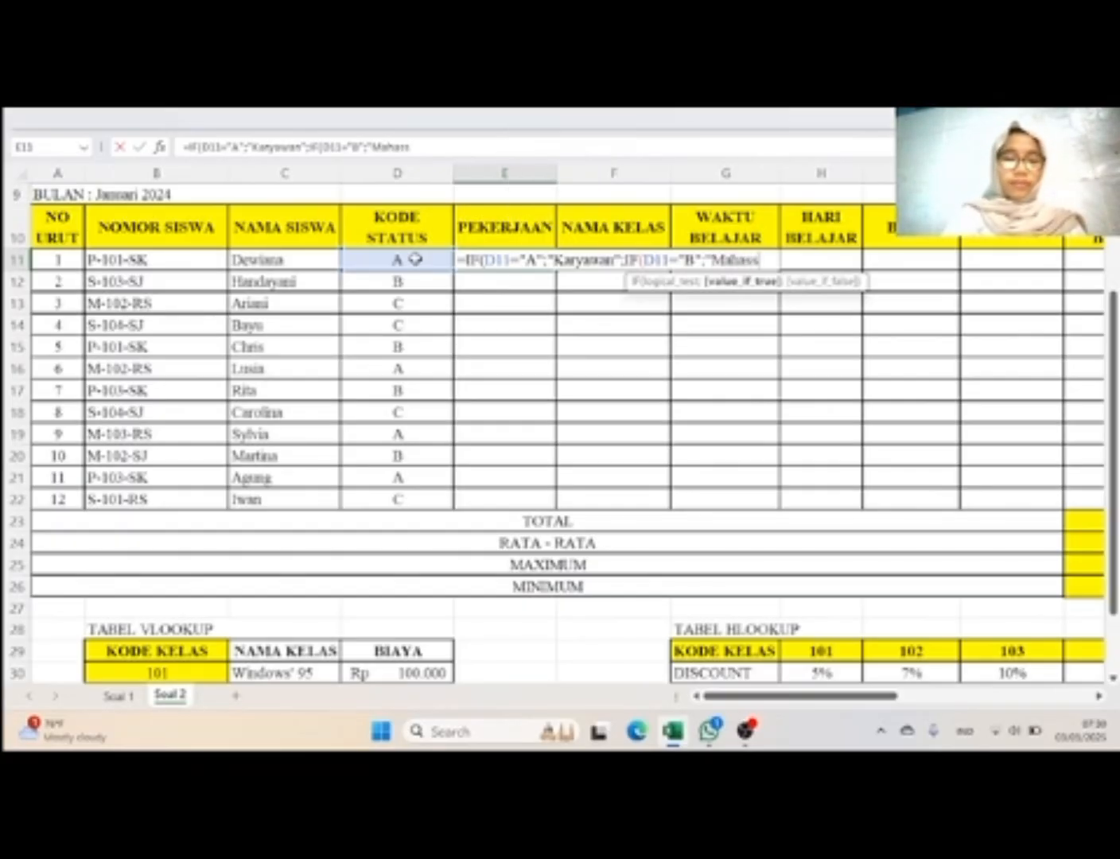
text(iswa)
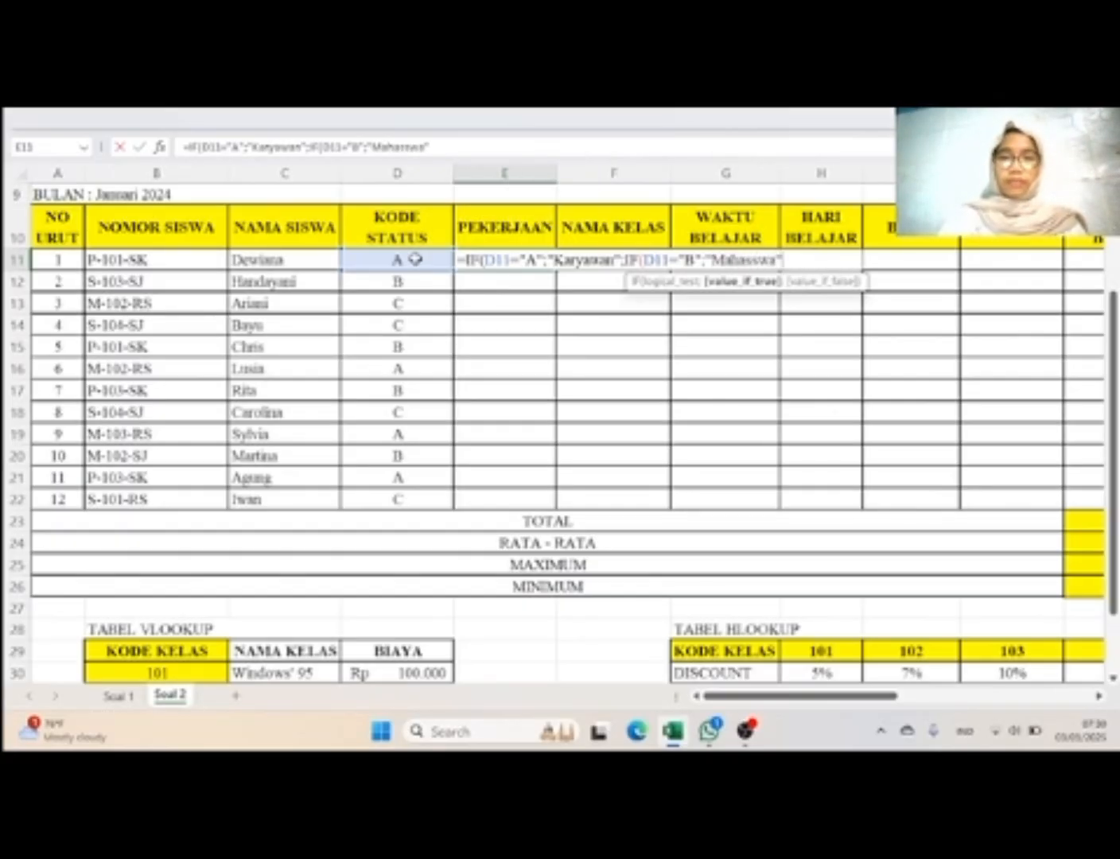
text(")
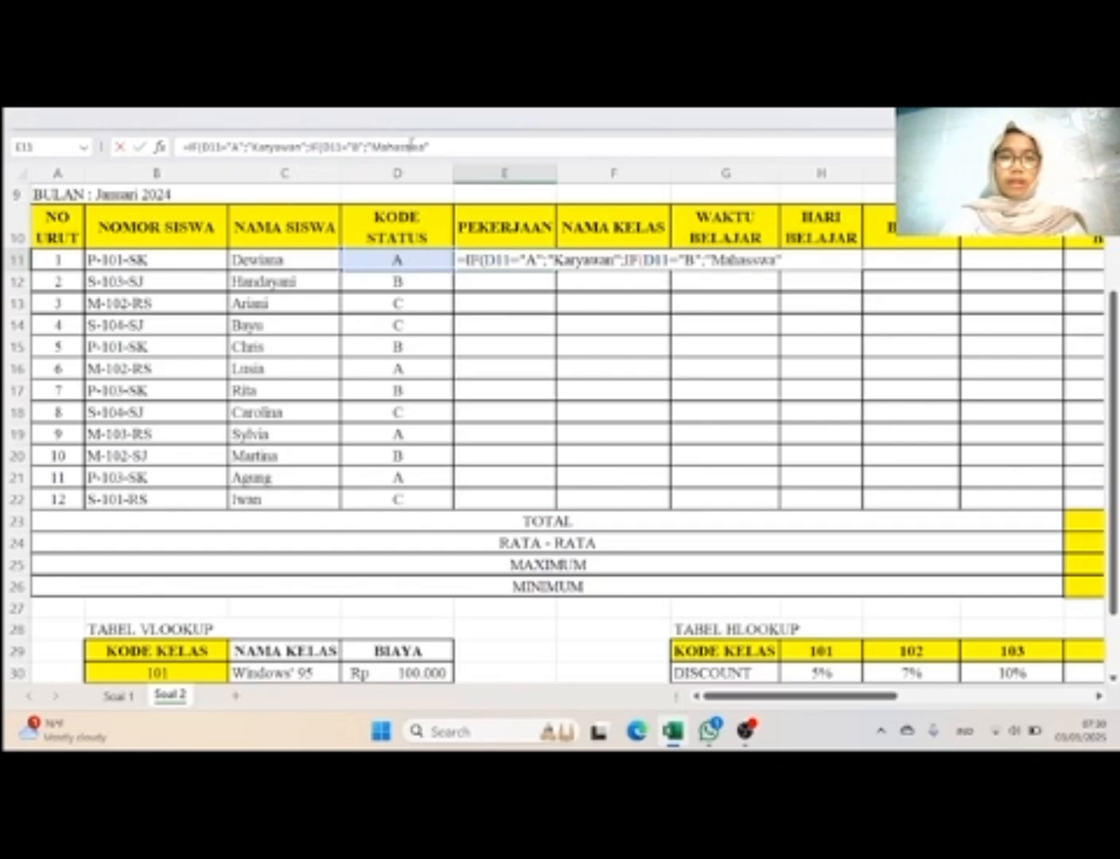
click(411, 143)
text(iswa")
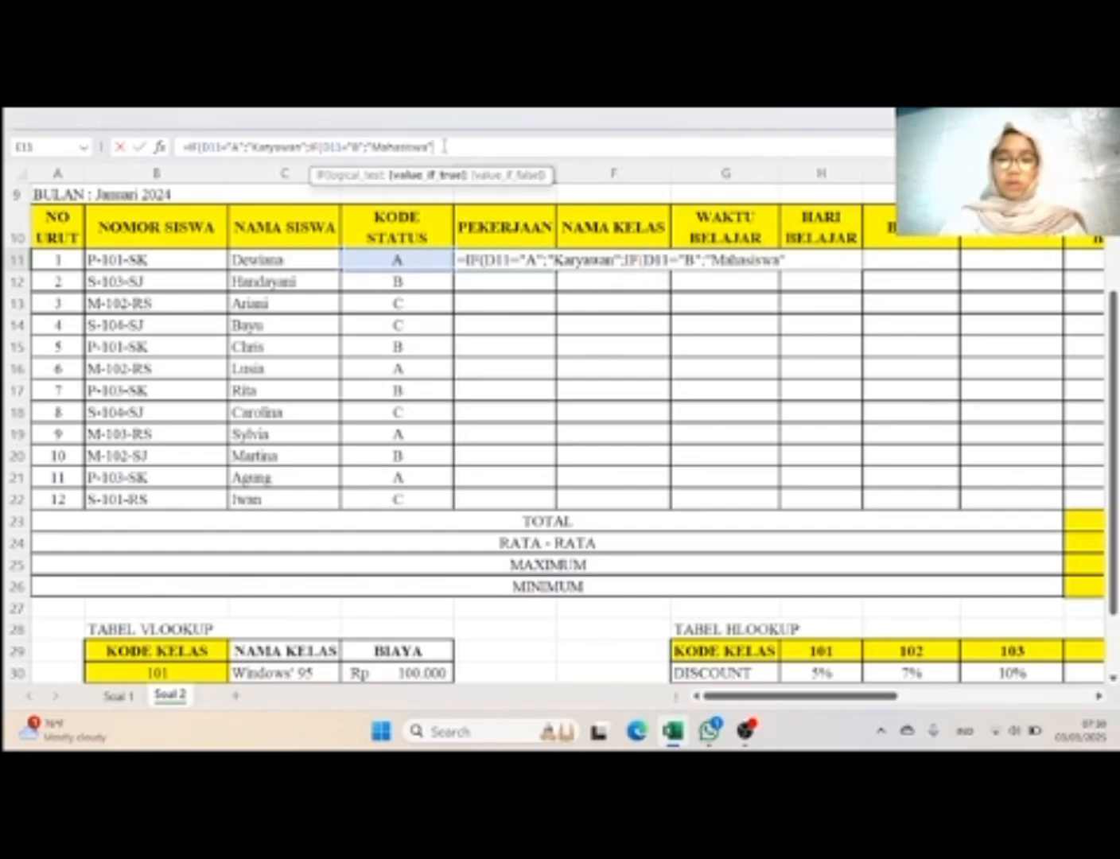
text(;)
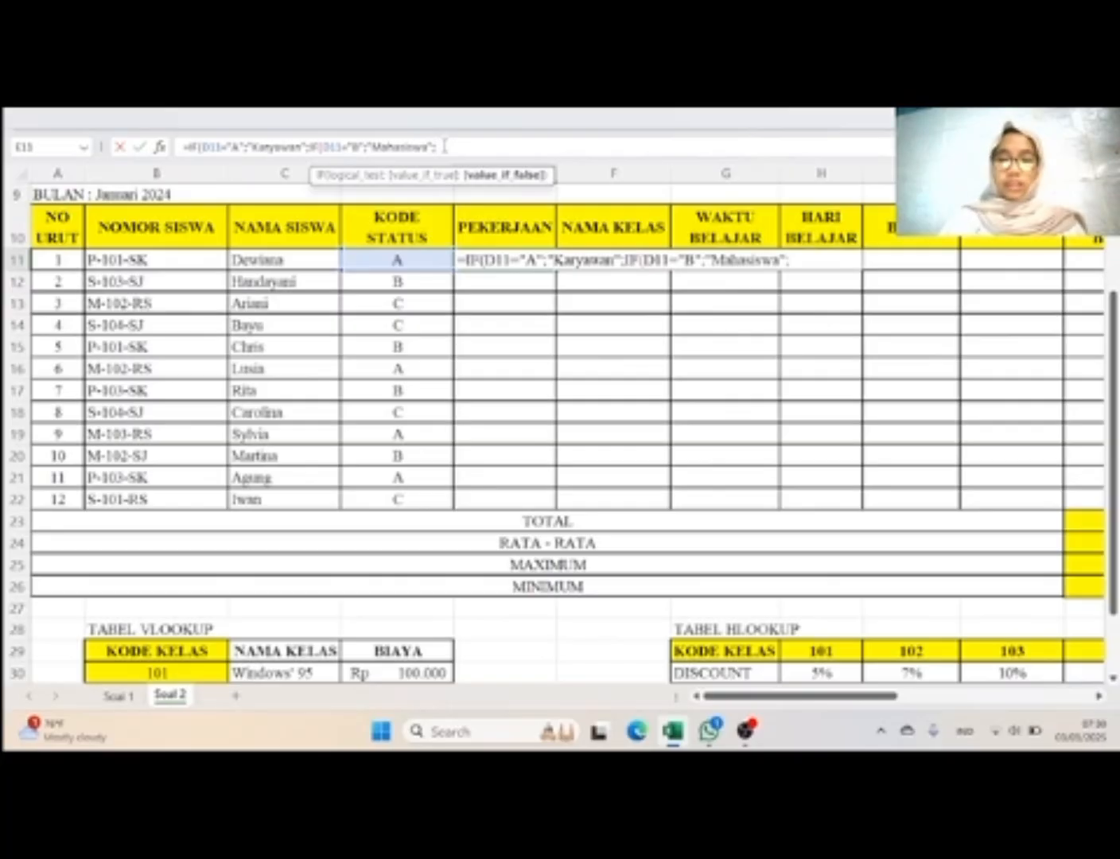
text(")
Step: Add "Pelajar" as the nested IF's false value in E11 and enter the formula, accepting the proposed correction of the closing parentheses
key(Caps_Lock)
text(Pela)
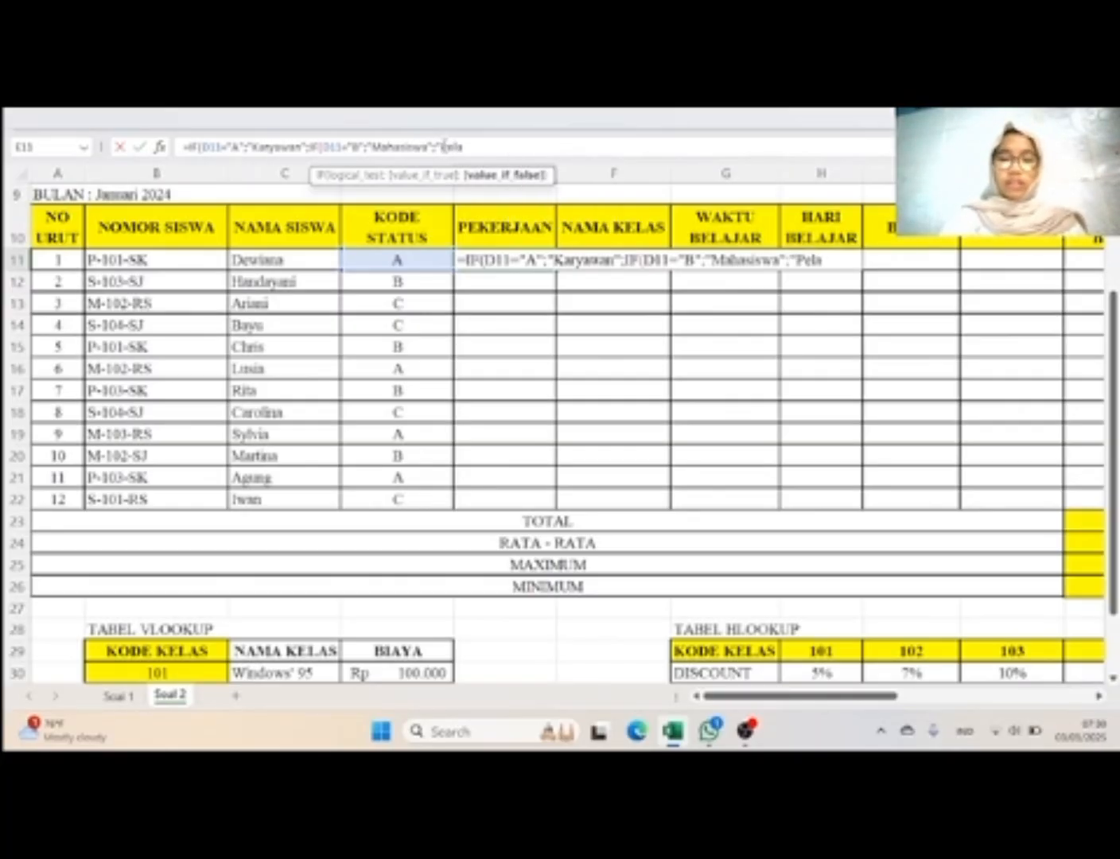
text(jar")
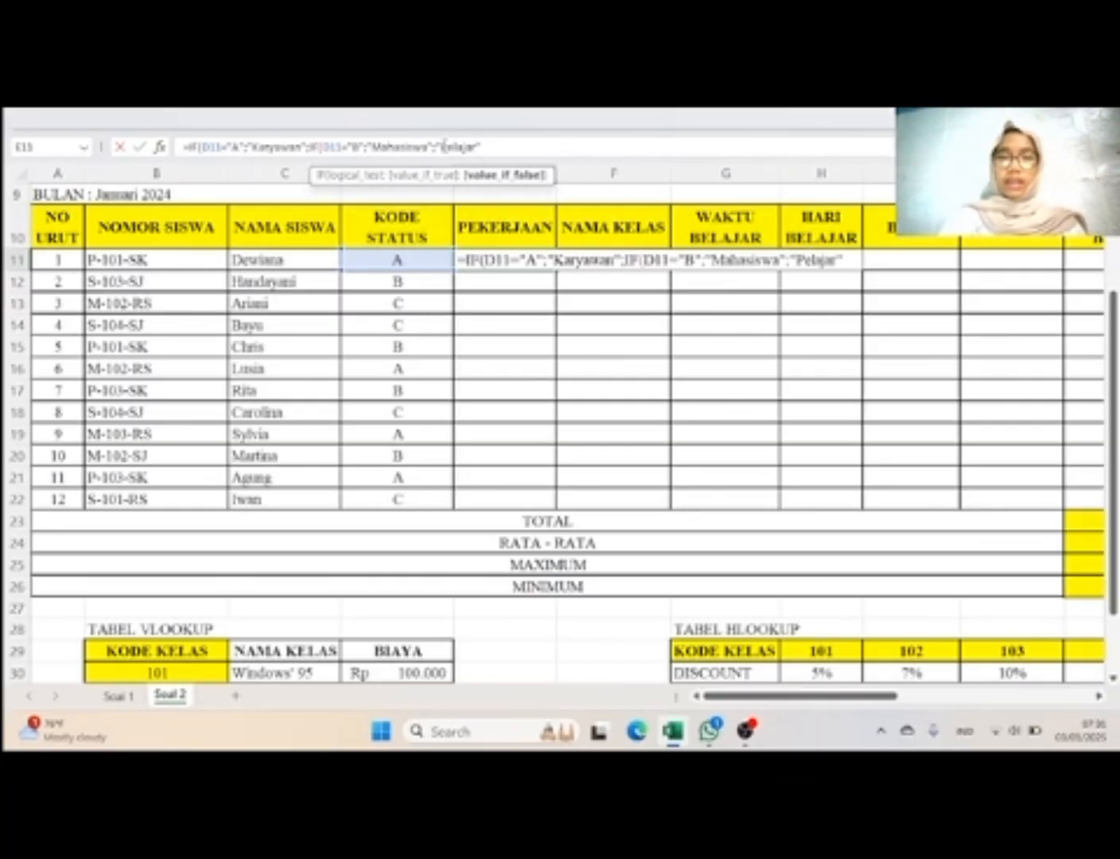
text()))
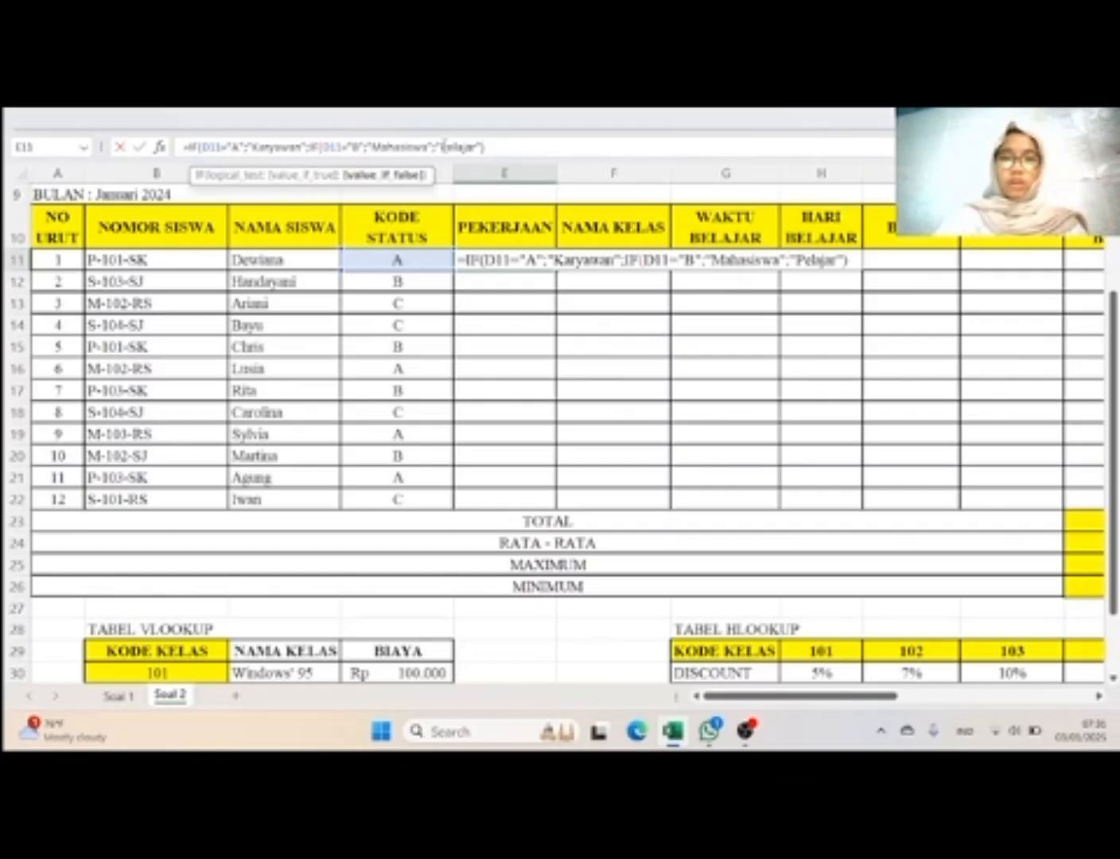
key(Return)
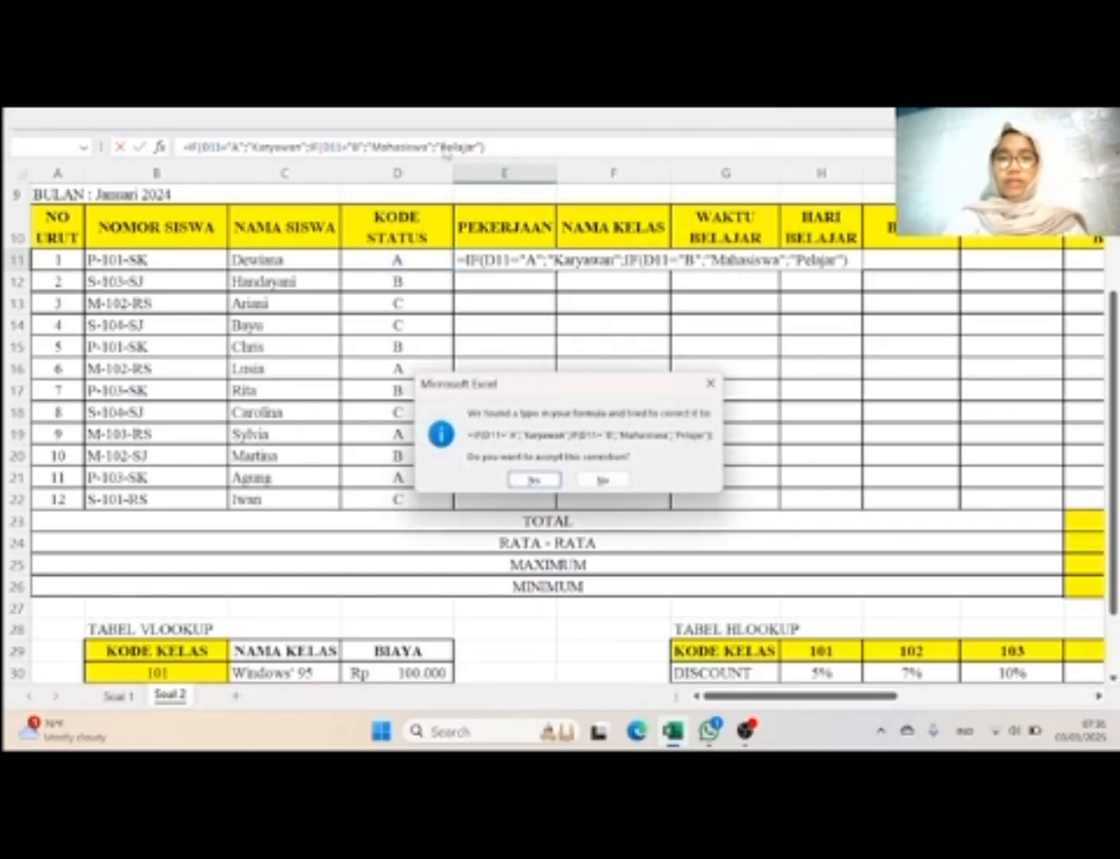
click(533, 480)
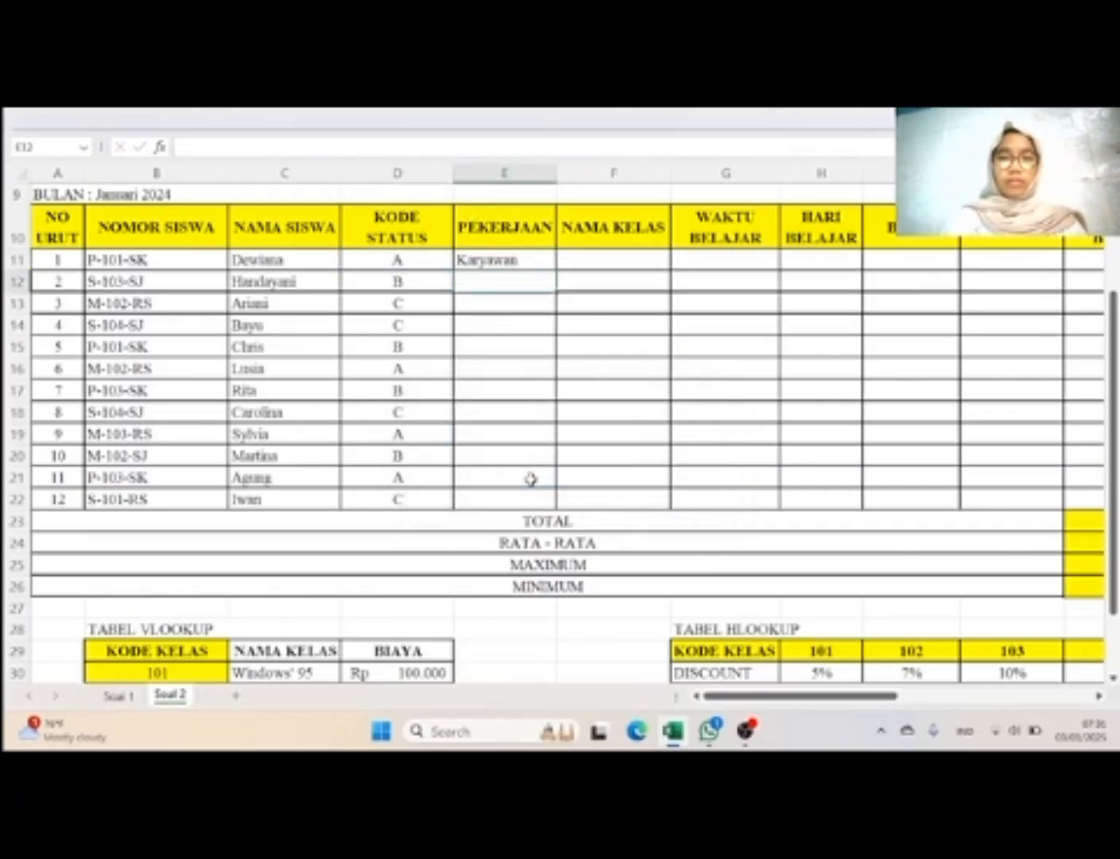
Step: Fill the Pekerjaan formula from E11 down through E22
click(539, 264)
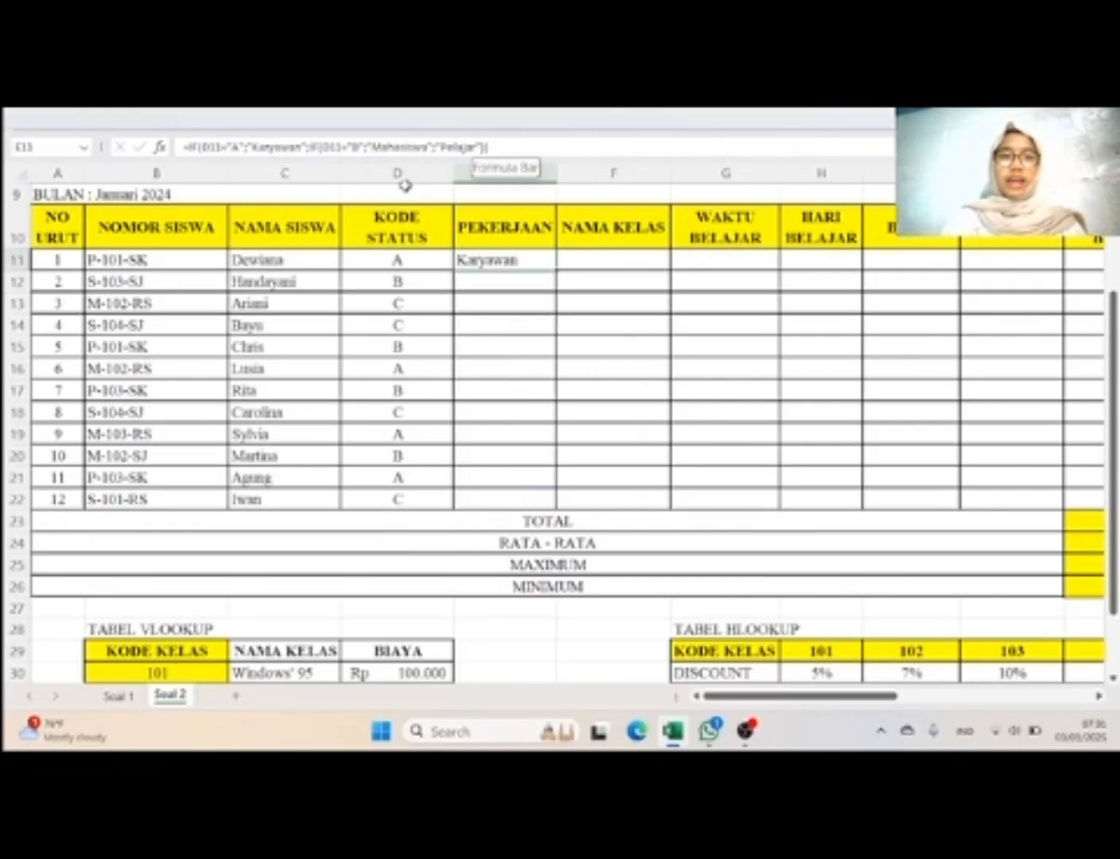
drag(555, 272, 562, 501)
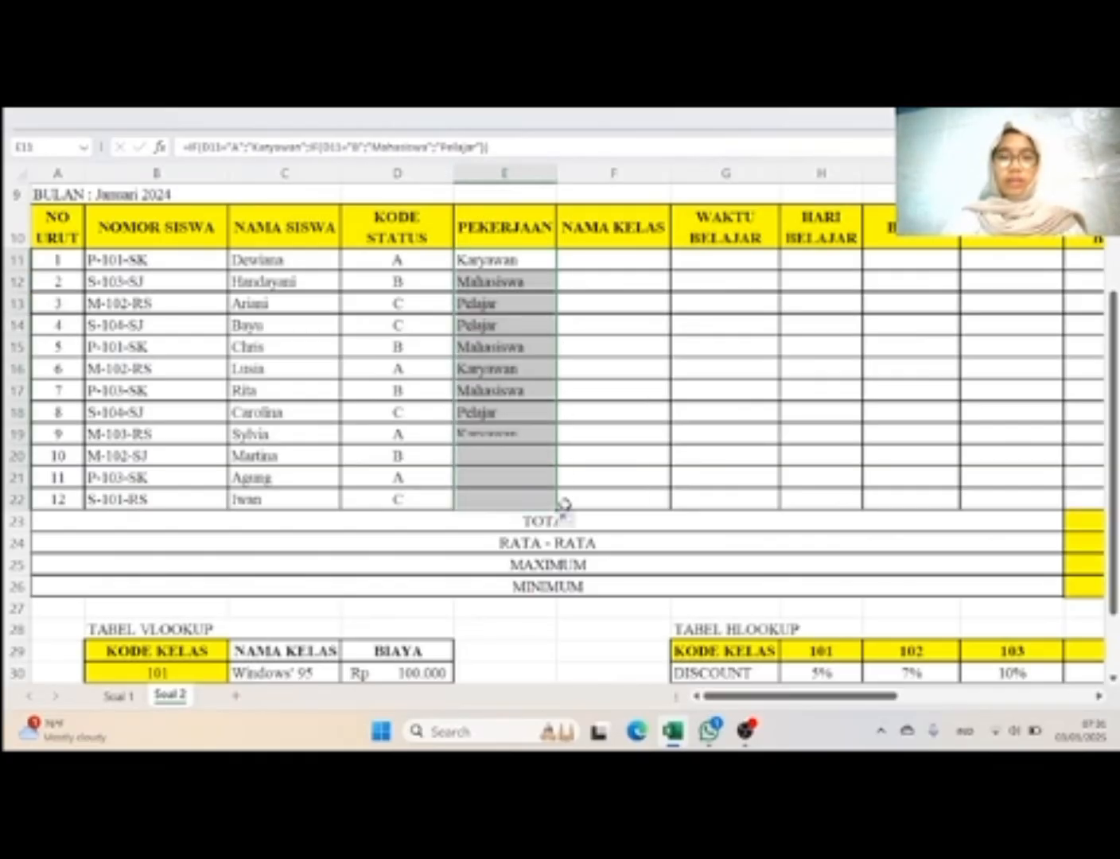
click(696, 413)
scroll(697, 413, right, 3)
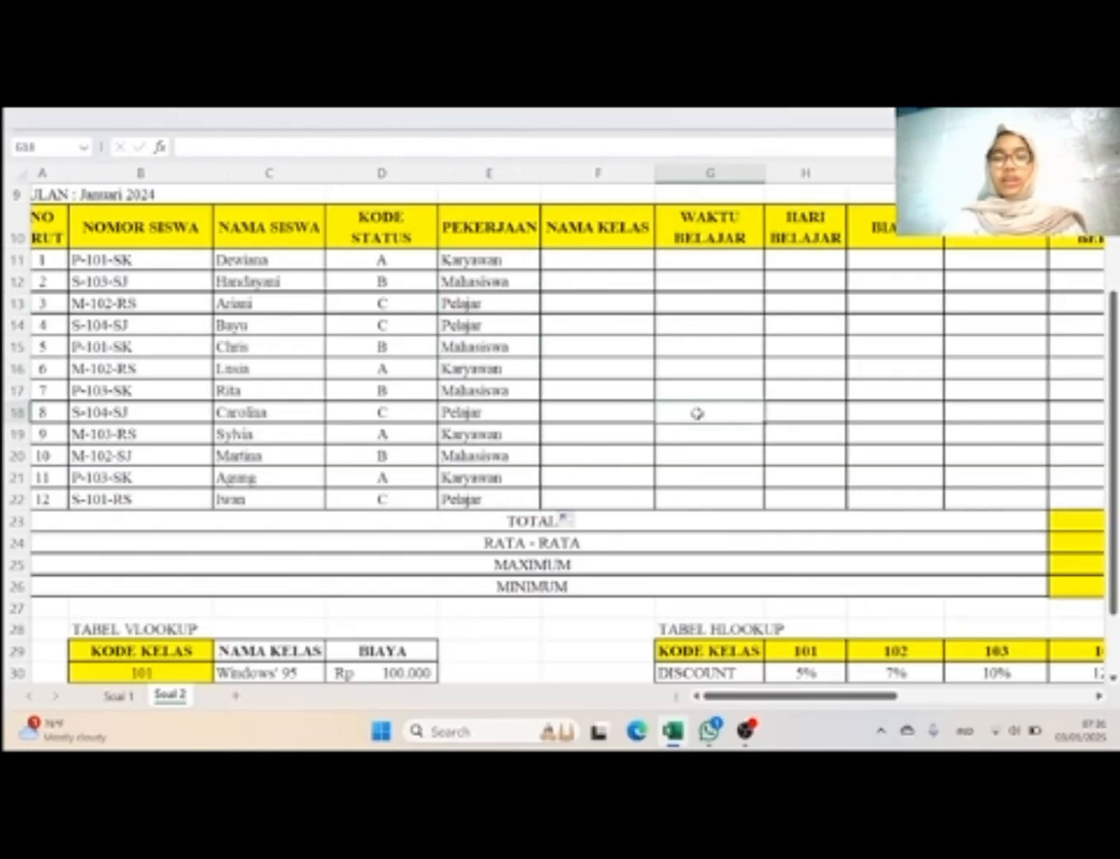
scroll(697, 414, down, 1)
scroll(696, 414, up, 1)
scroll(696, 414, left, 1)
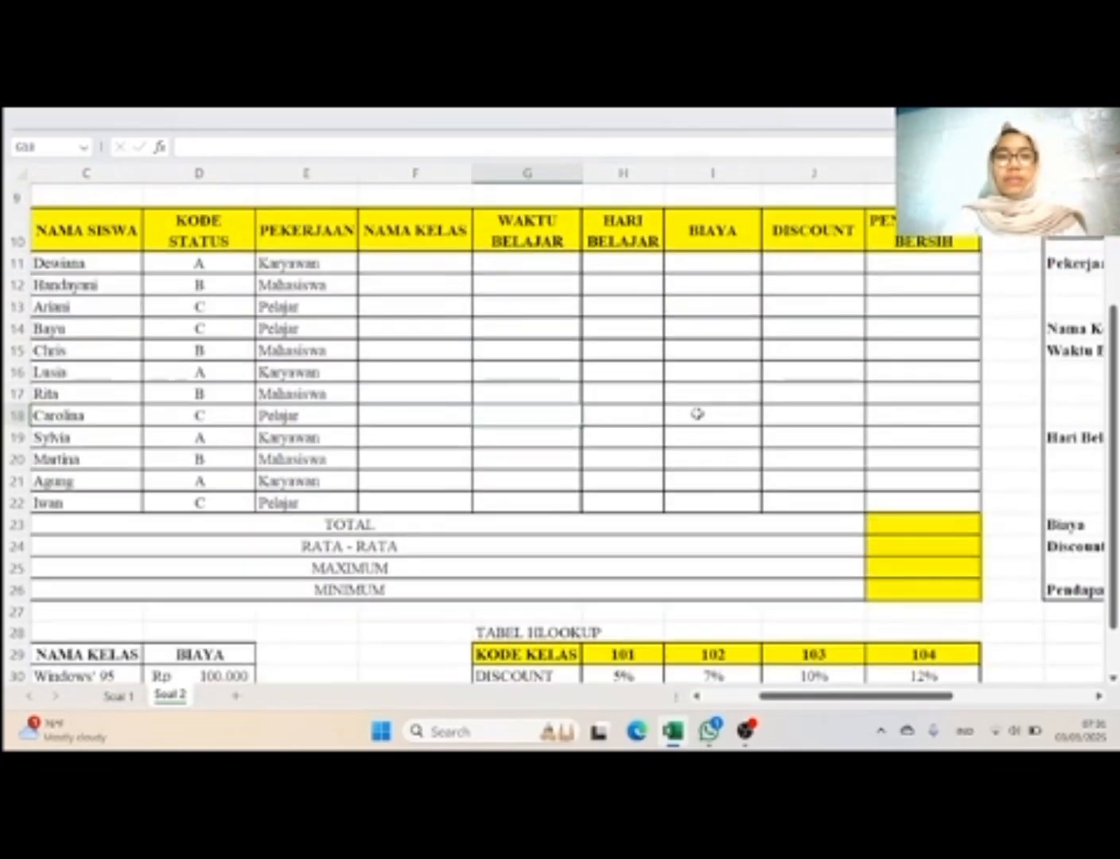
Step: Check the Nama Kelas rule and Tabel VLOOKUP, and start a VLOOKUP formula in Nama Kelas cell F11
click(448, 259)
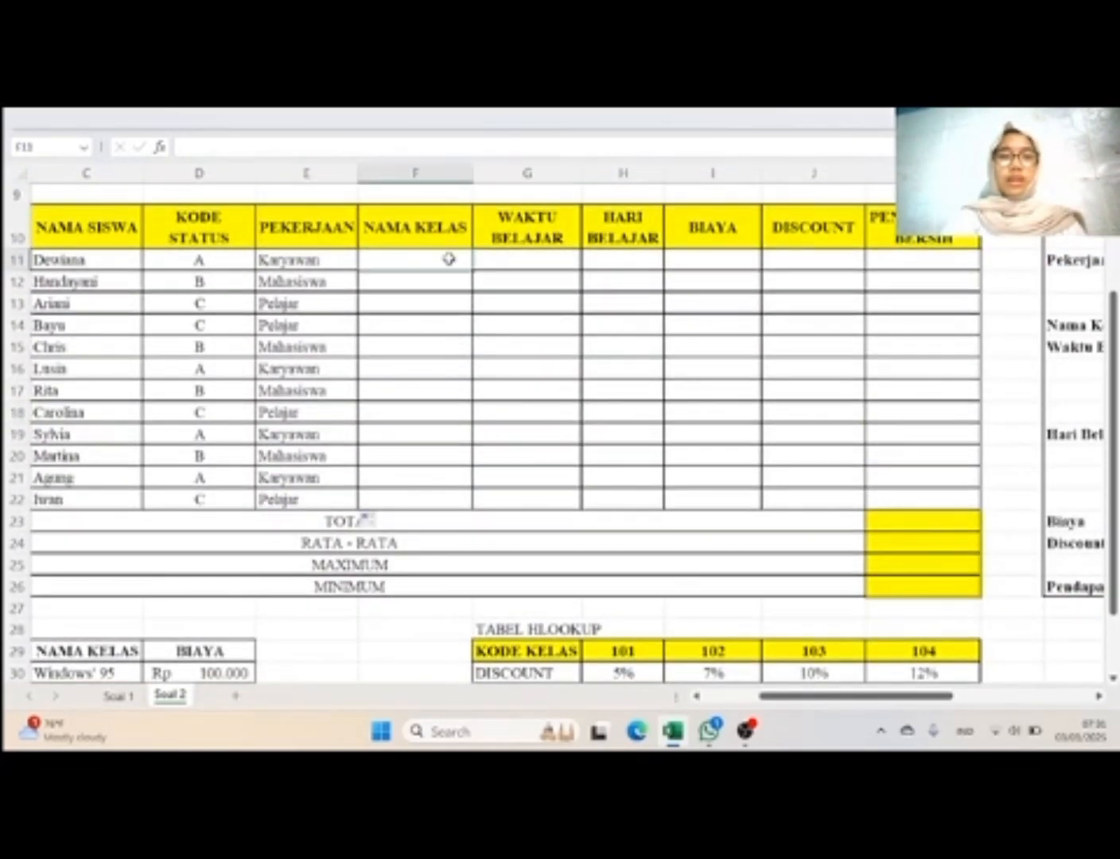
scroll(743, 347, right, 5)
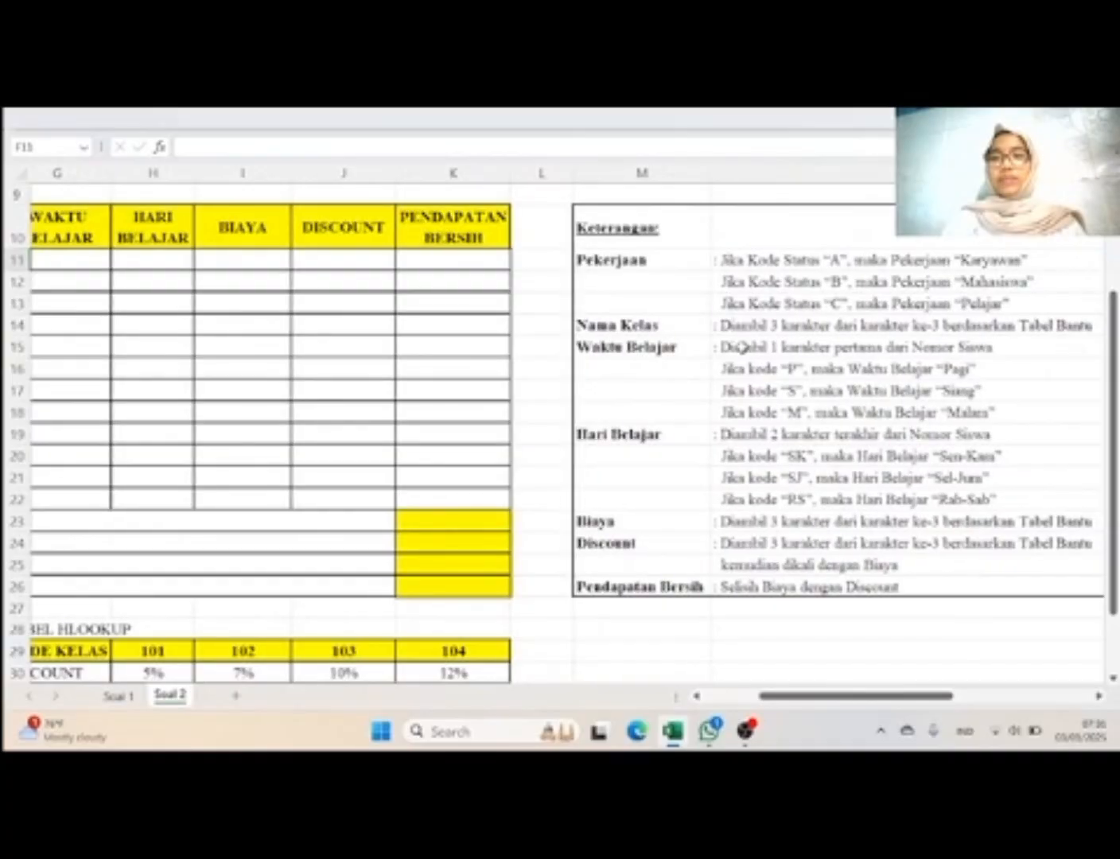
scroll(743, 347, left, 3)
scroll(743, 348, left, 6)
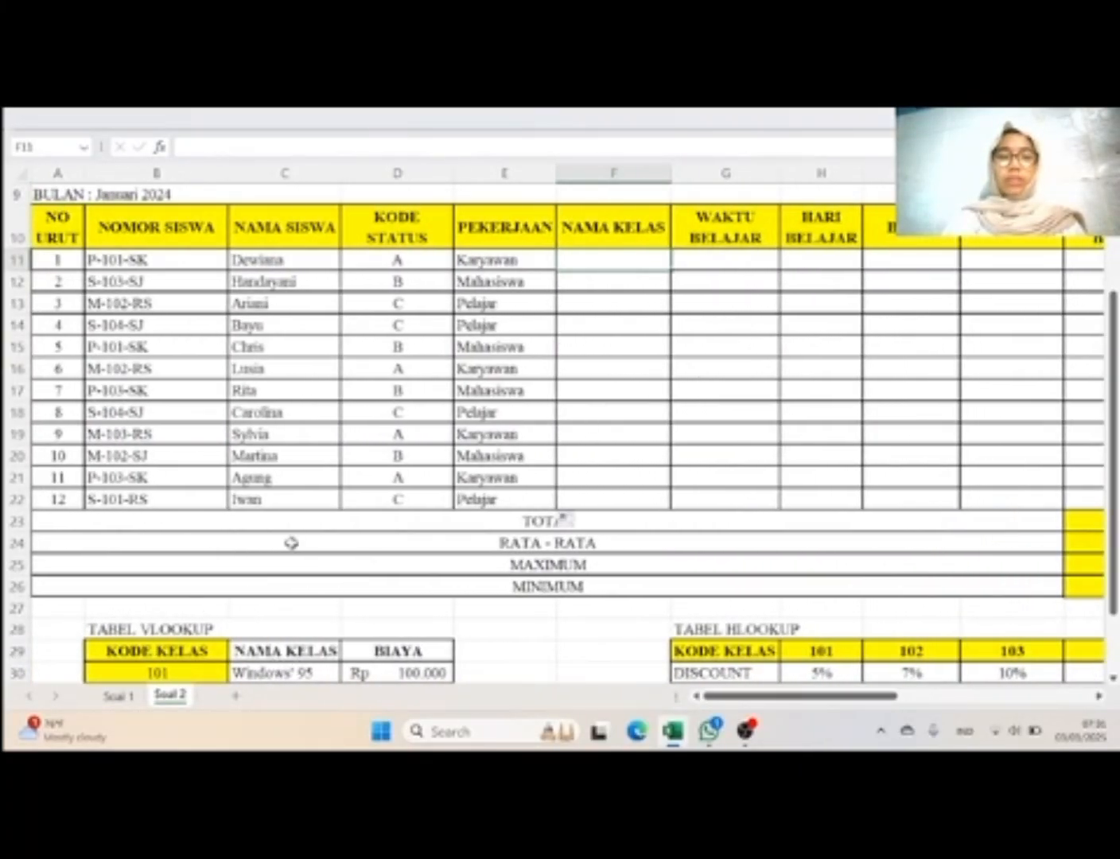
scroll(577, 394, down, 1)
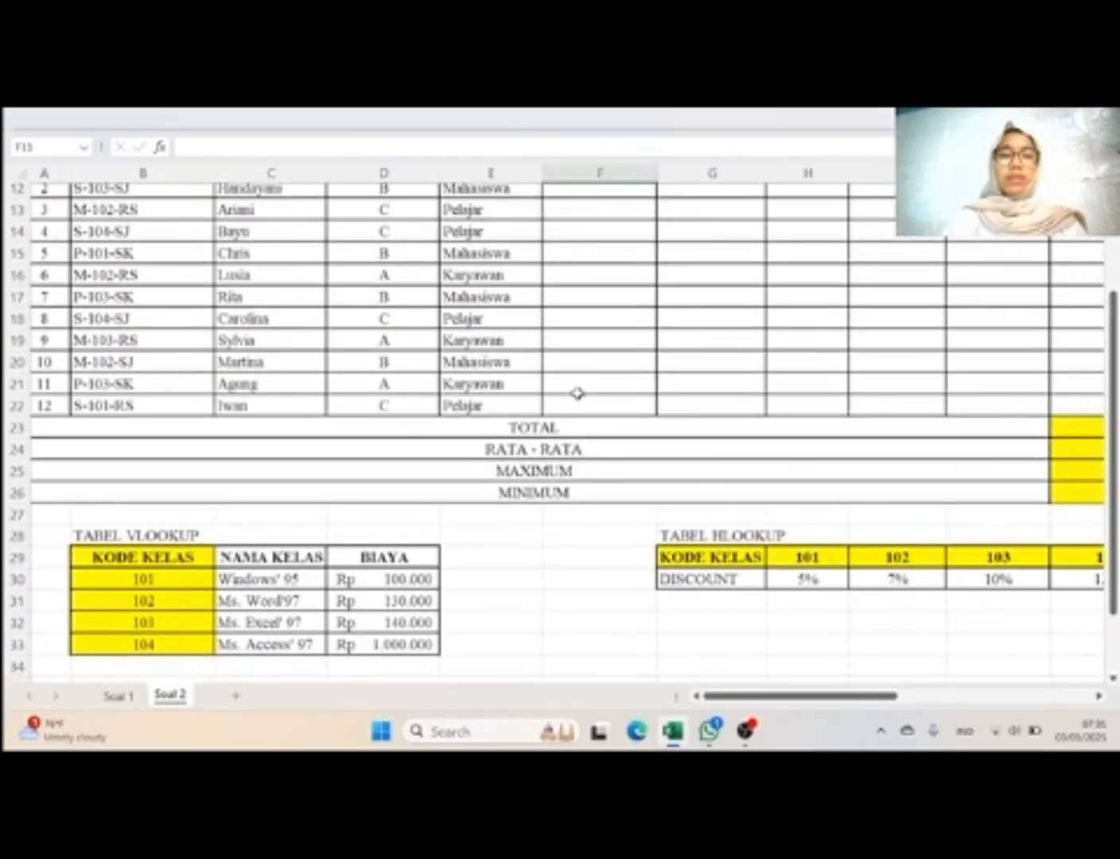
scroll(577, 394, up, 1)
scroll(577, 394, up, 1)
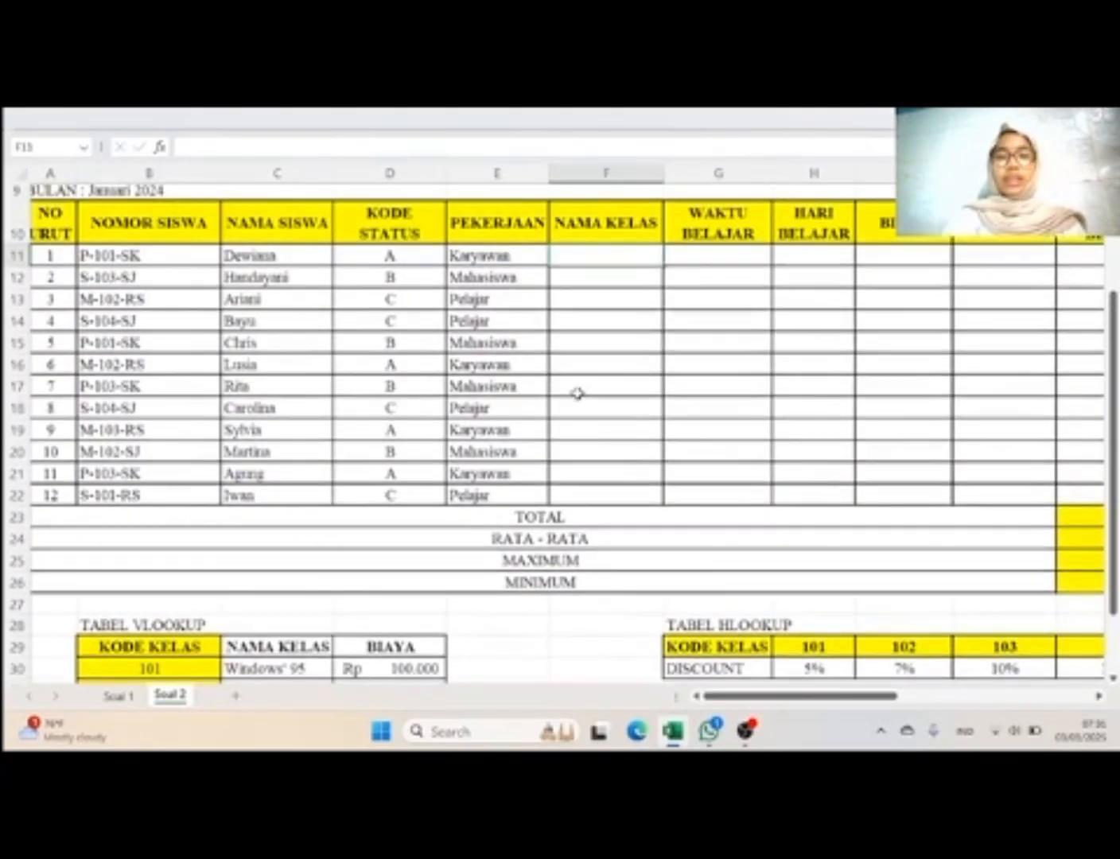
text(=)
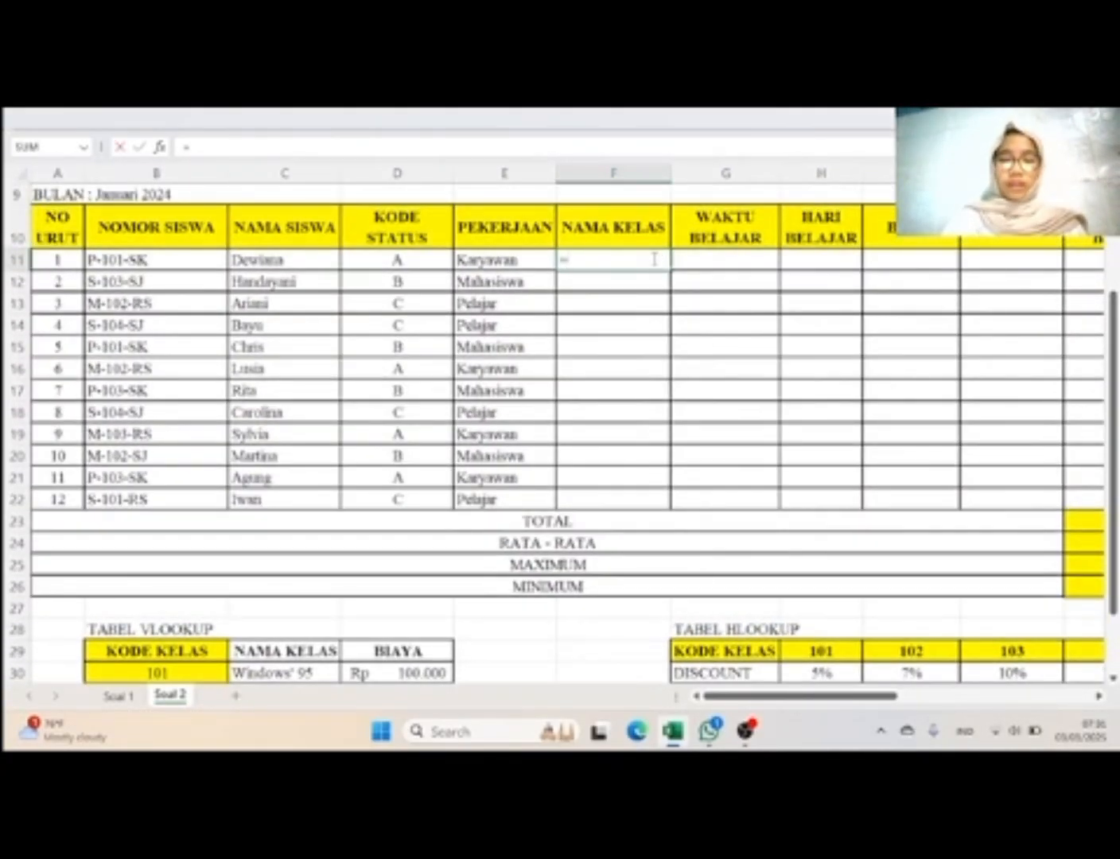
text(vlook)
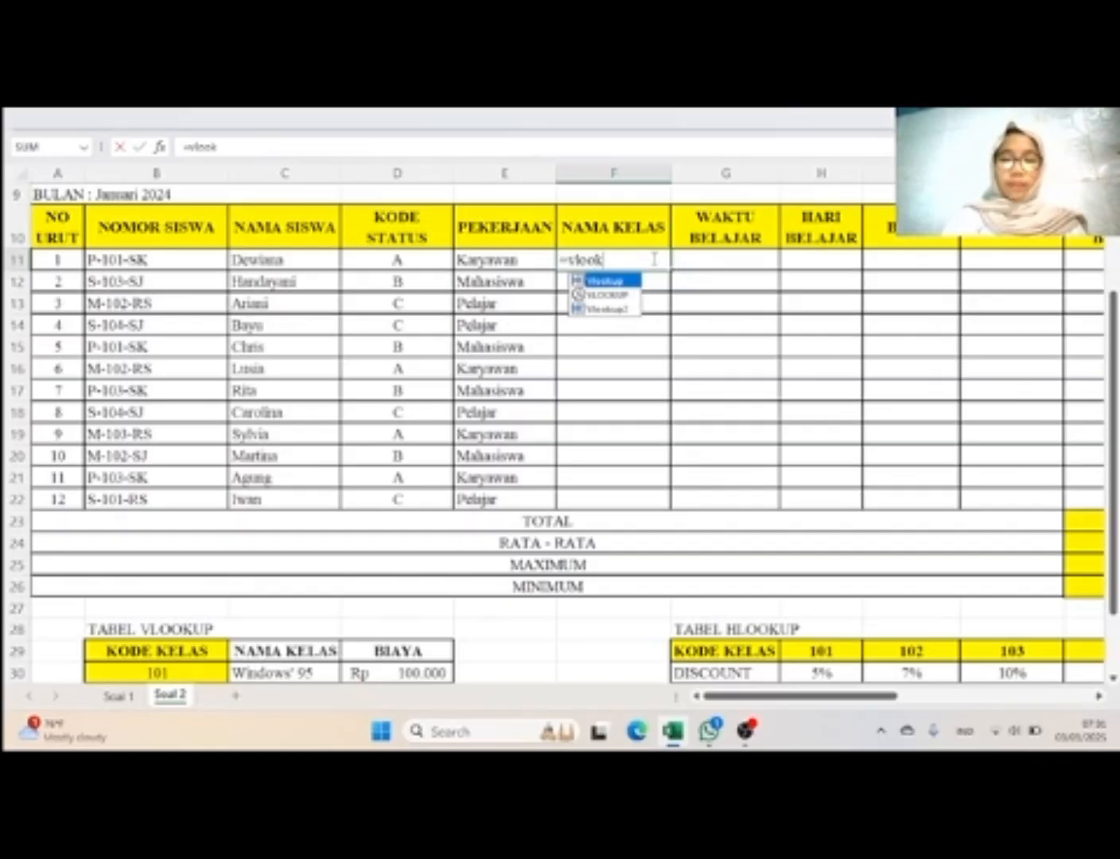
text(up)
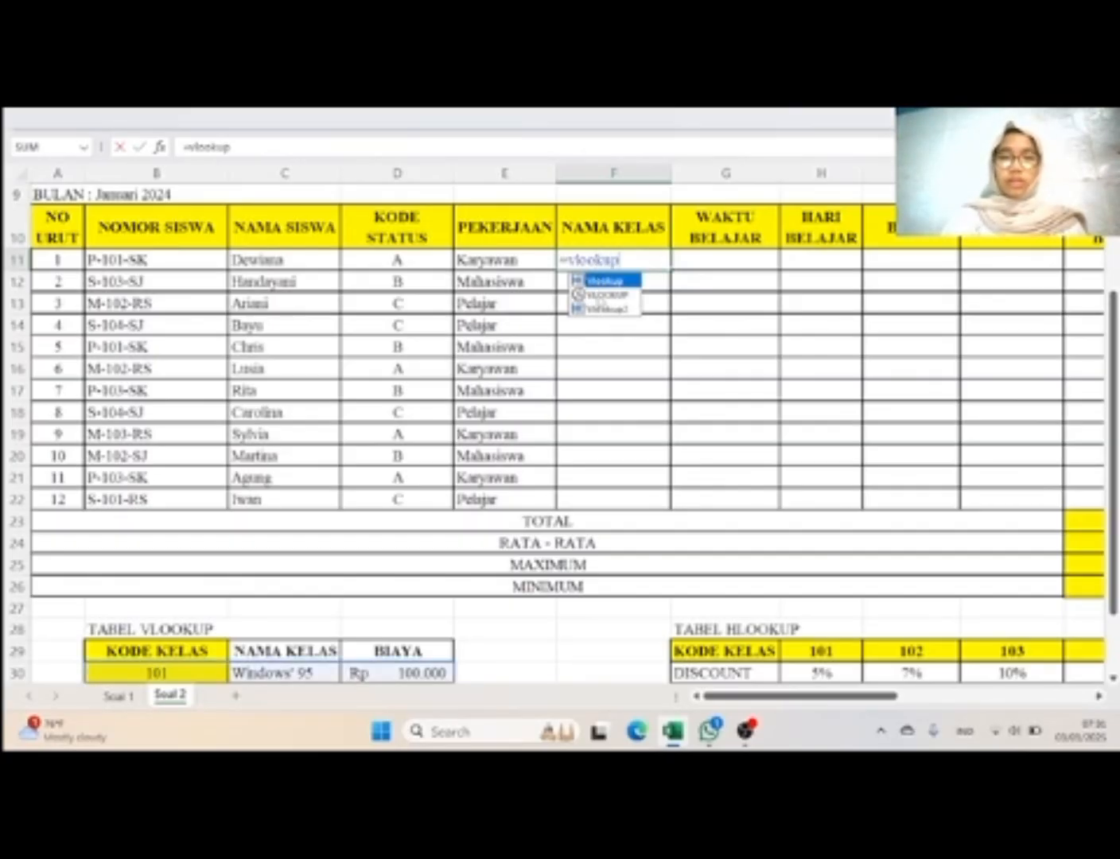
double_click(598, 295)
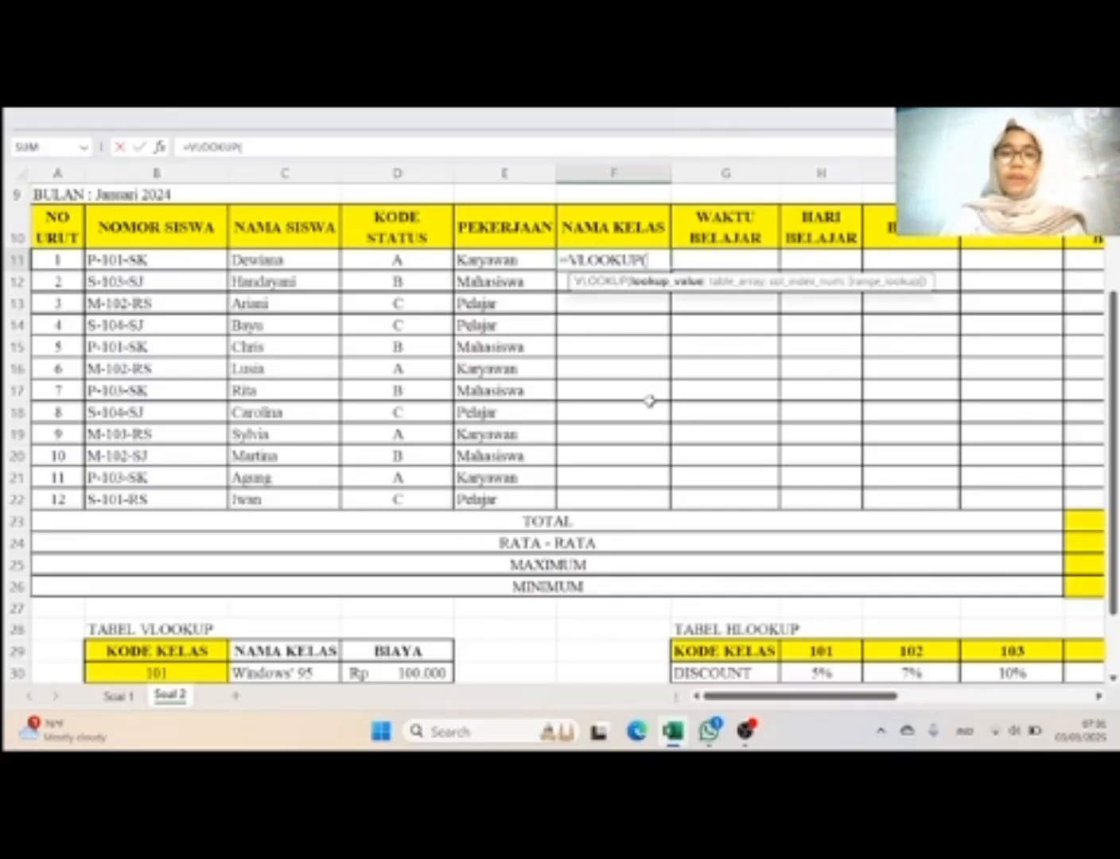
Step: Nest VALUE and MID functions as the lookup value of the VLOOKUP formula in F11
scroll(647, 400, down, 2)
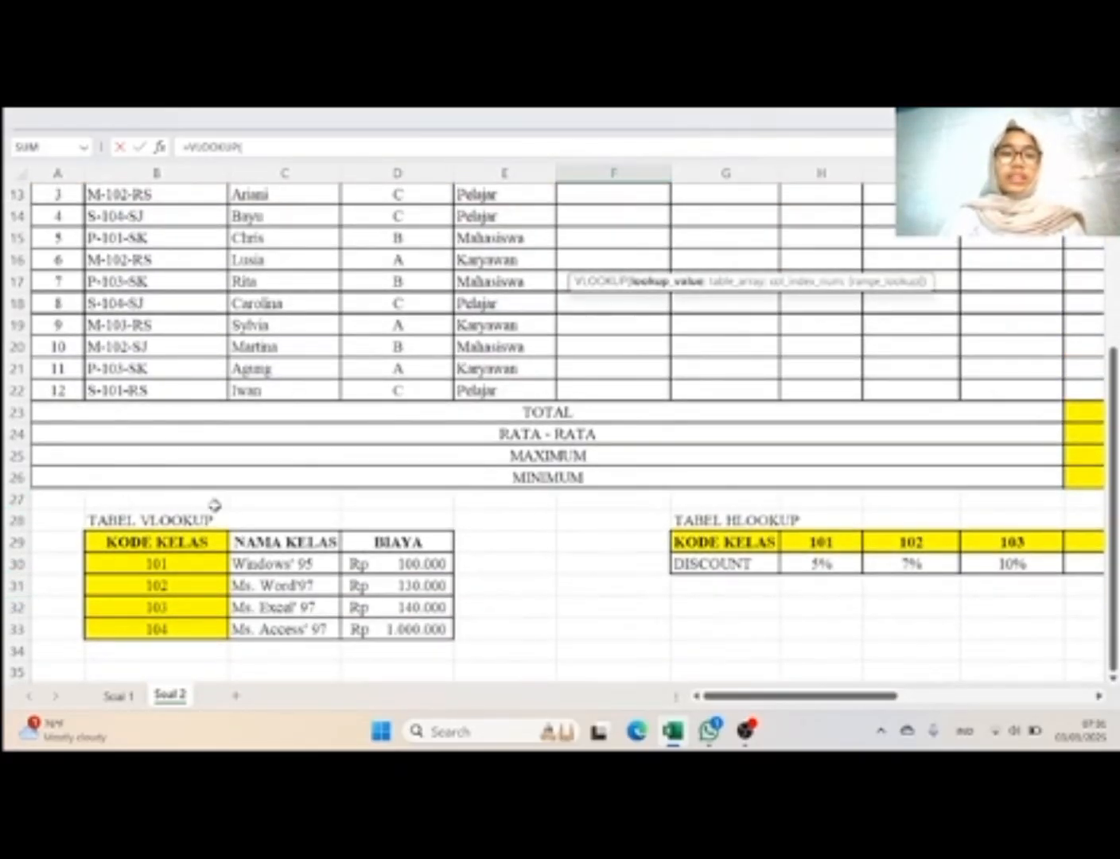
scroll(214, 508, up, 2)
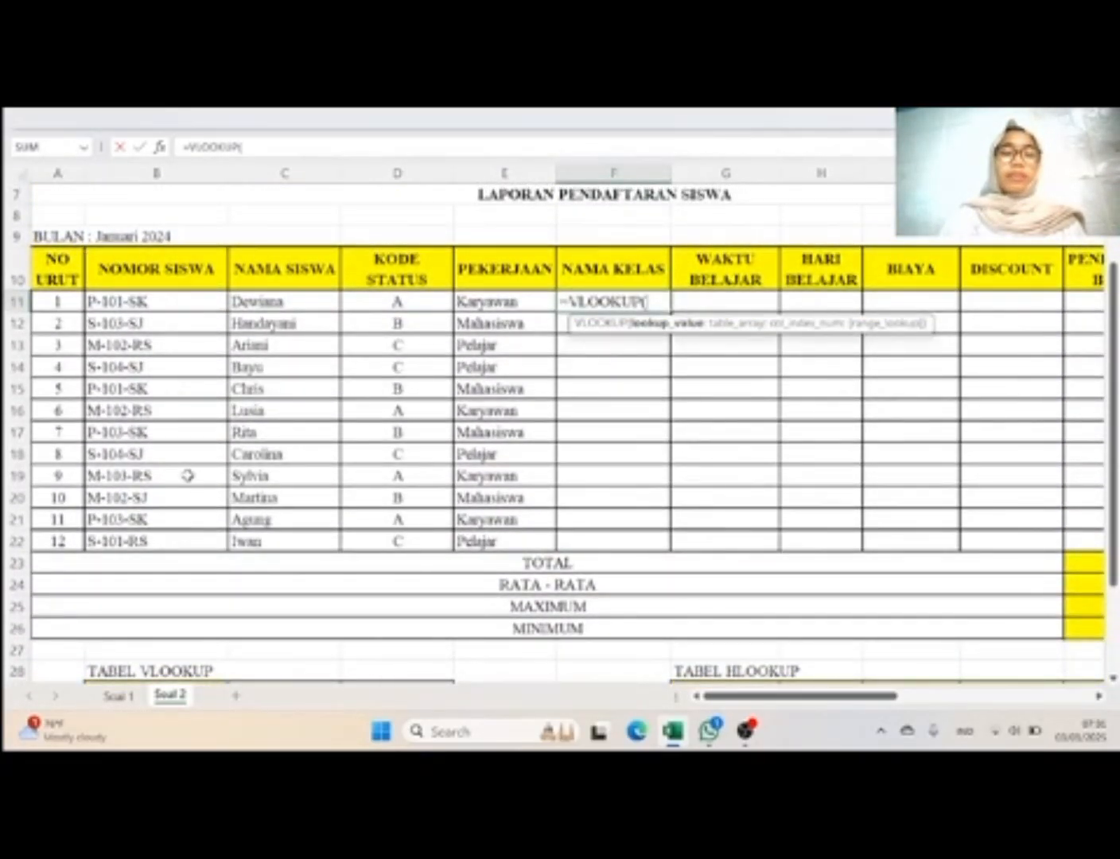
scroll(189, 476, down, 3)
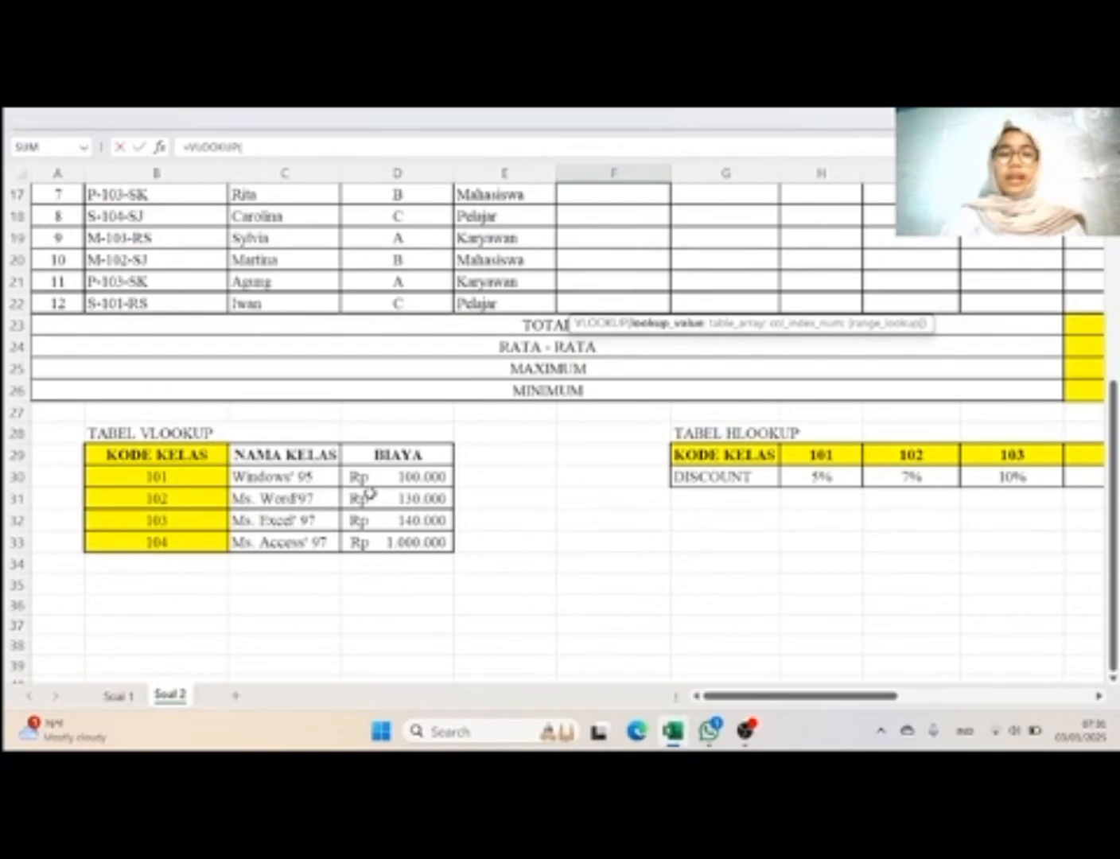
scroll(370, 494, up, 4)
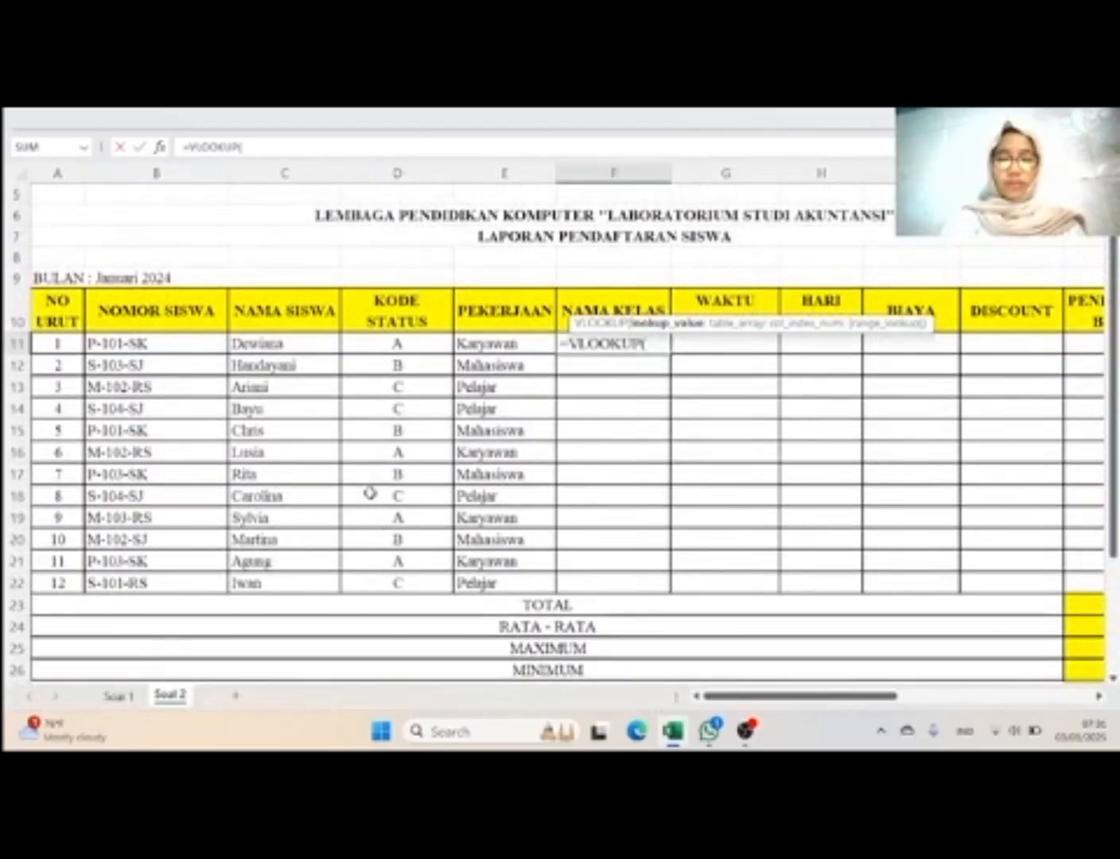
text(value)
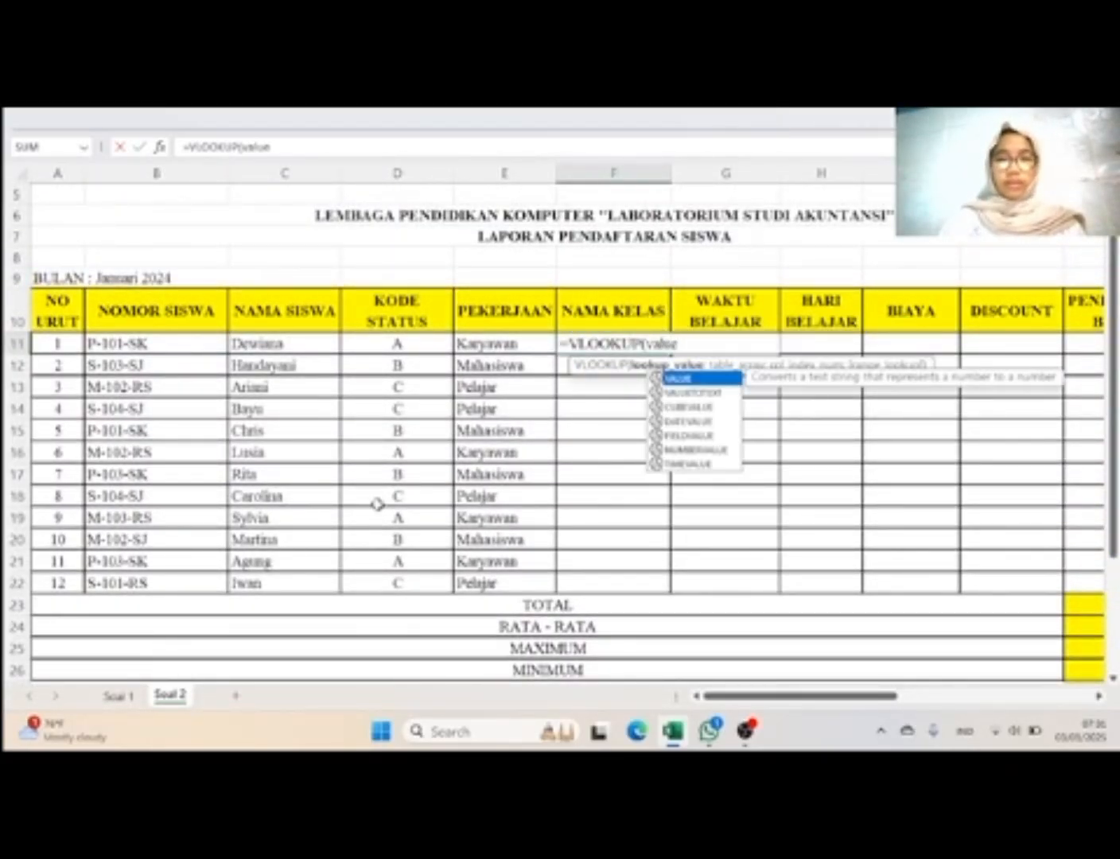
double_click(730, 380)
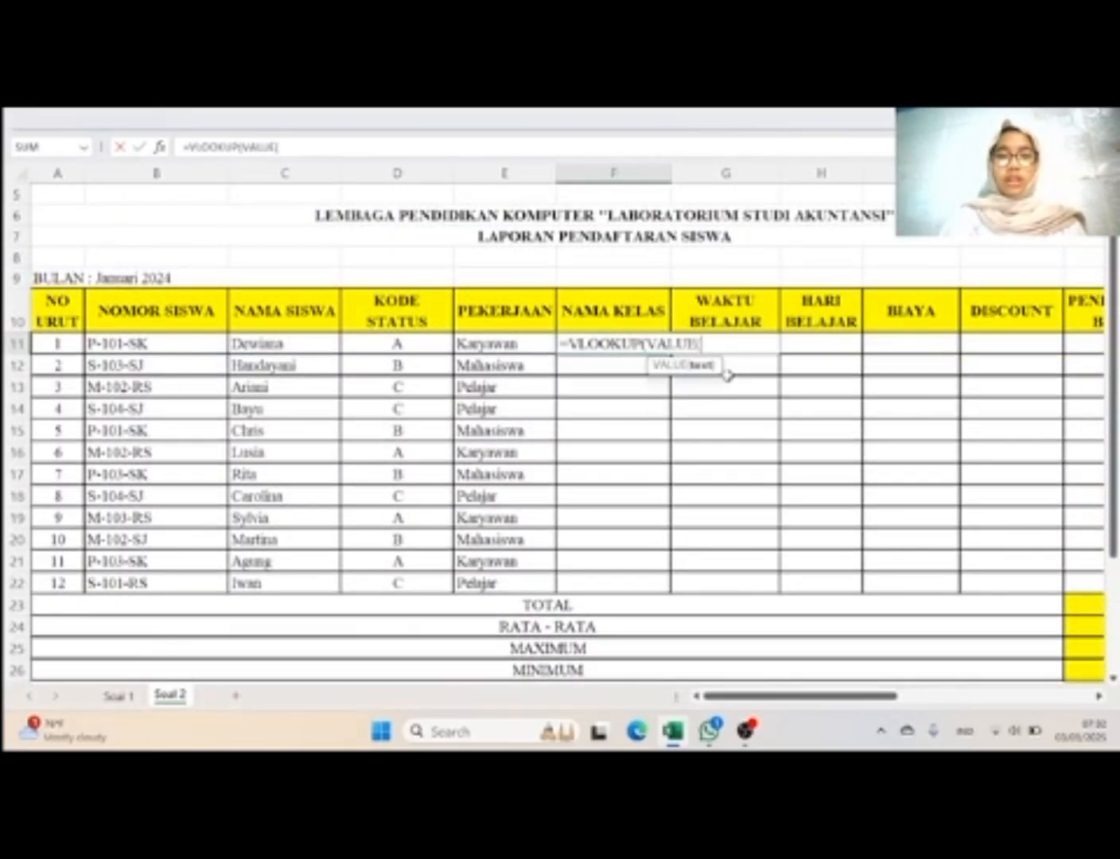
text(mid)
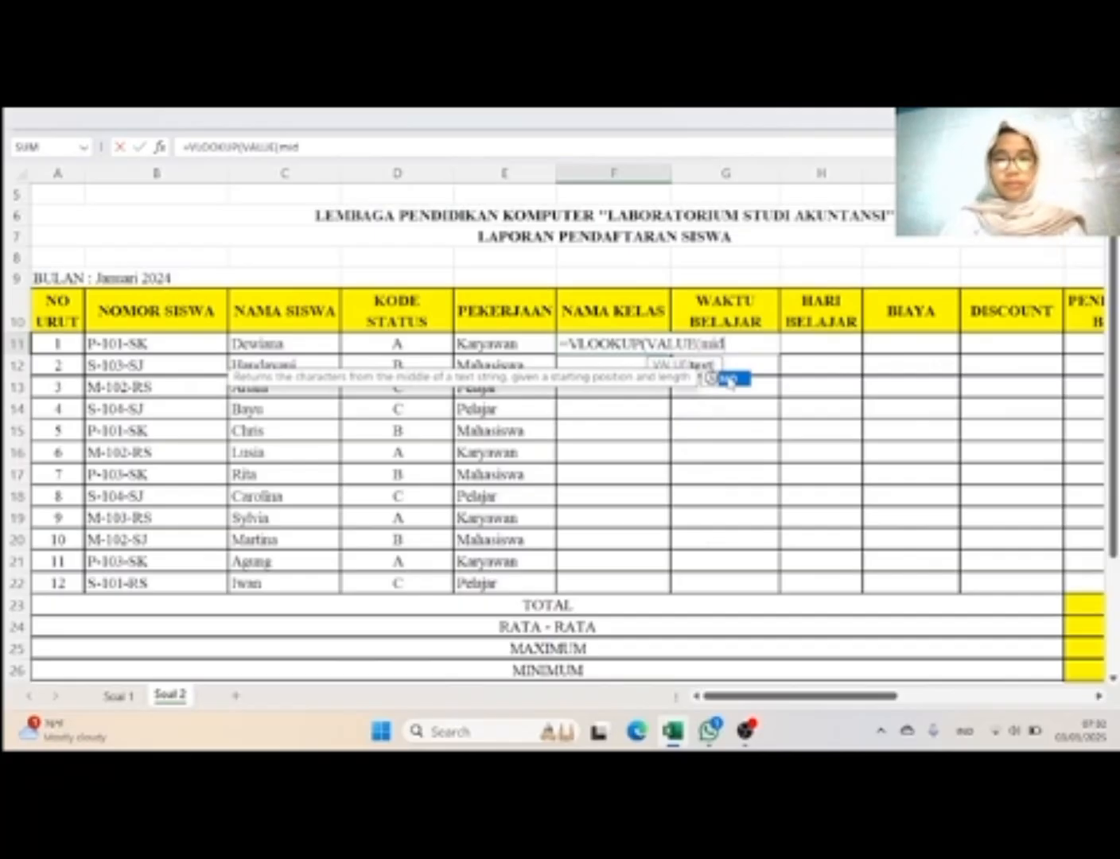
double_click(735, 380)
Step: Complete the F11 lookup value as VALUE(MID(B11;3;3)), taking 3 characters from the third character of Nomor Siswa per the Keterangan
scroll(907, 466, right, 5)
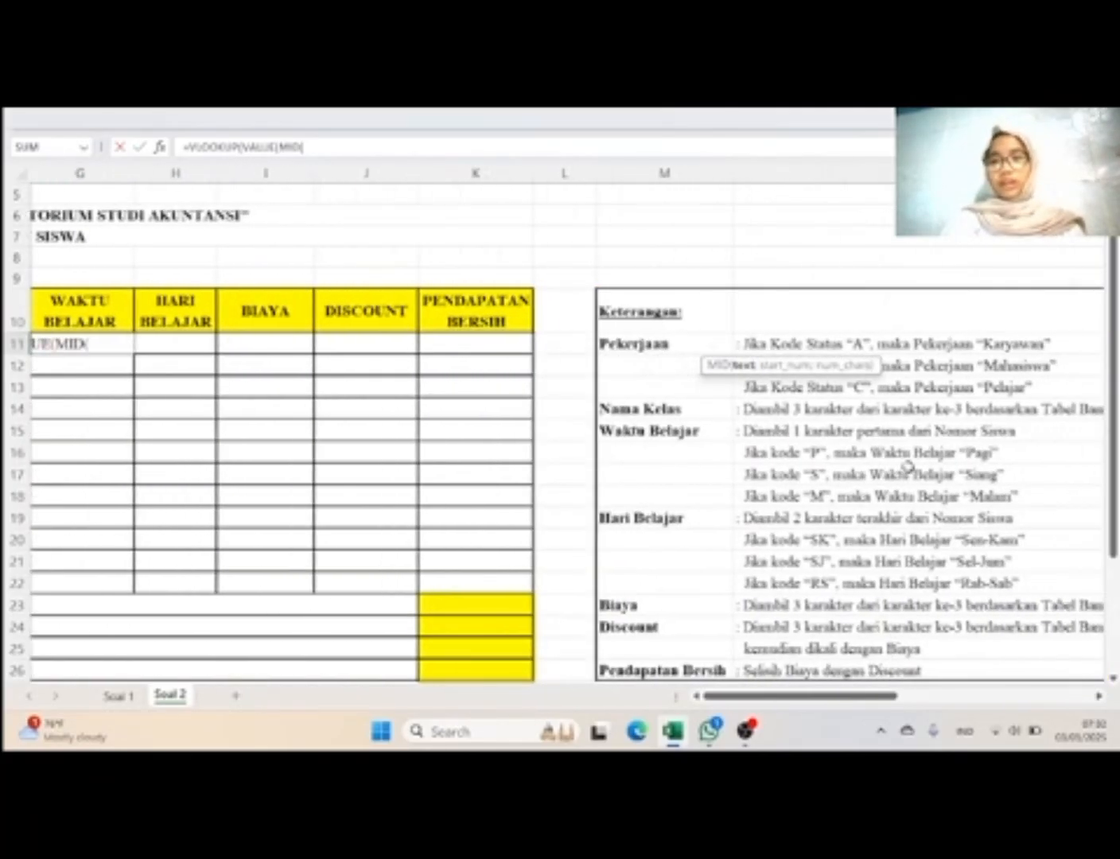
scroll(907, 467, right, 1)
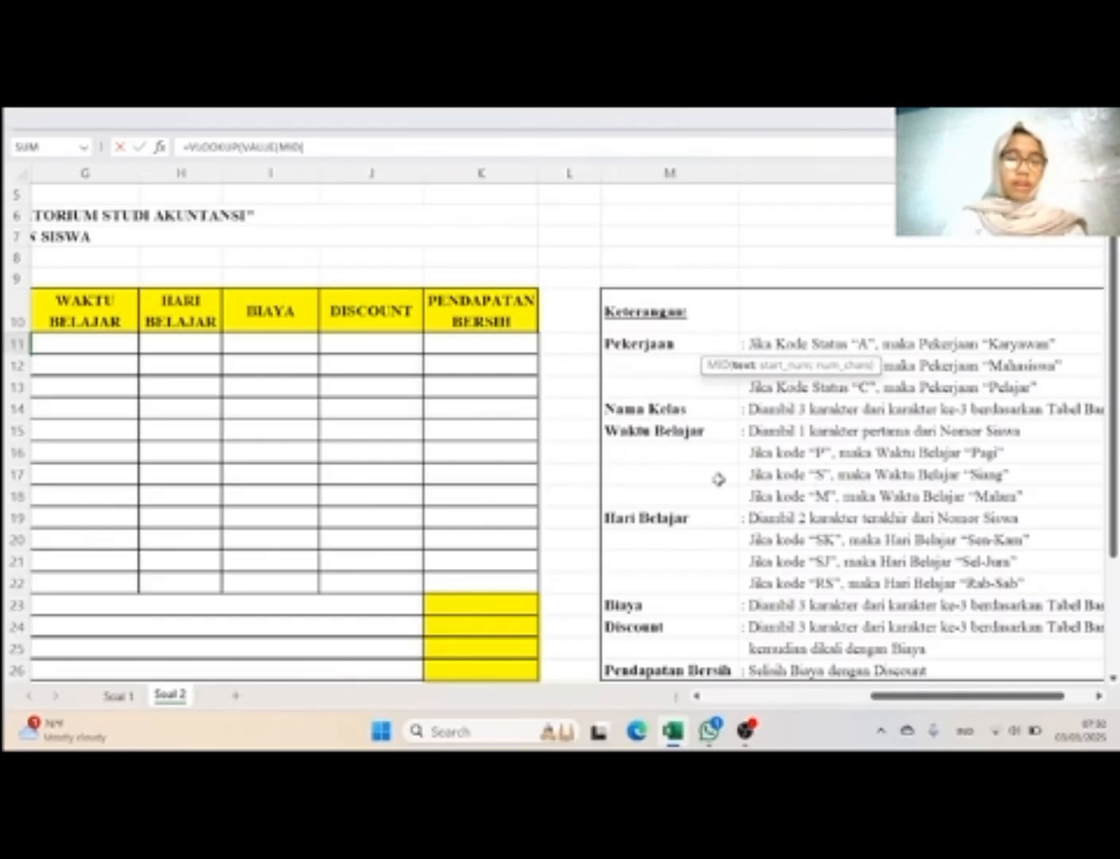
scroll(719, 479, left, 6)
scroll(718, 479, left, 1)
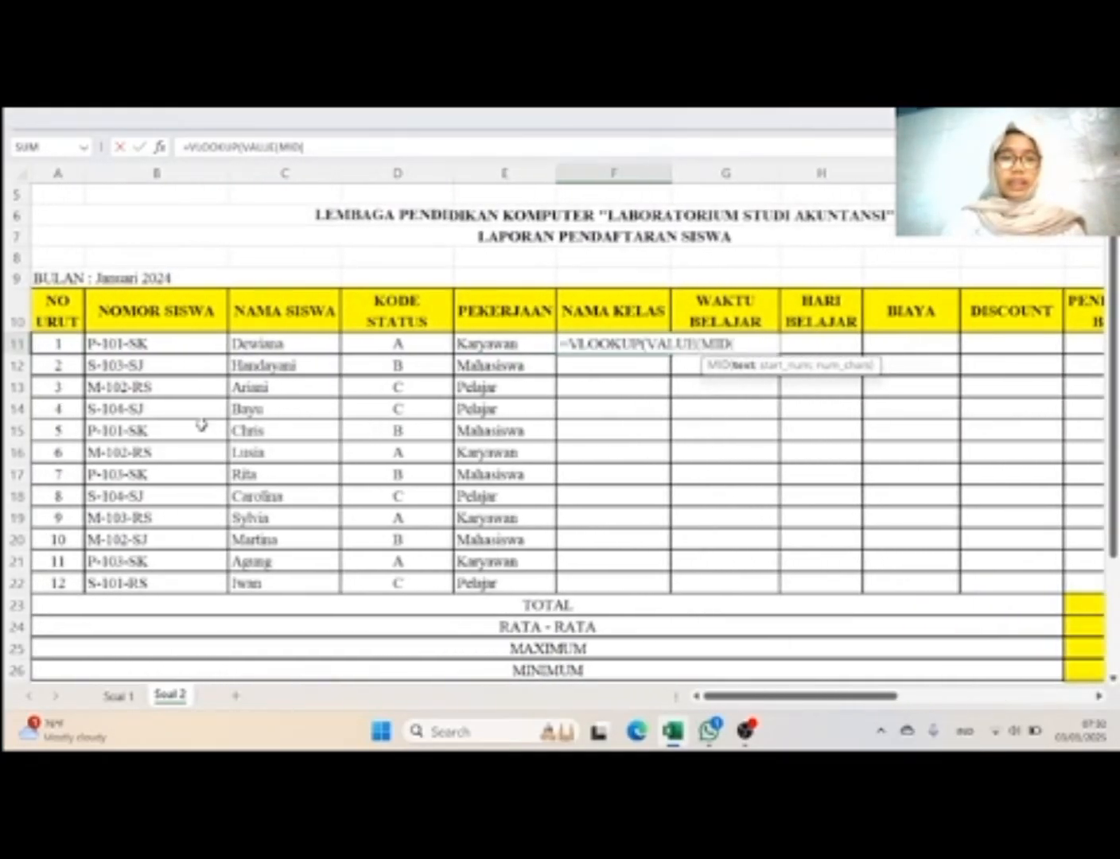
click(195, 344)
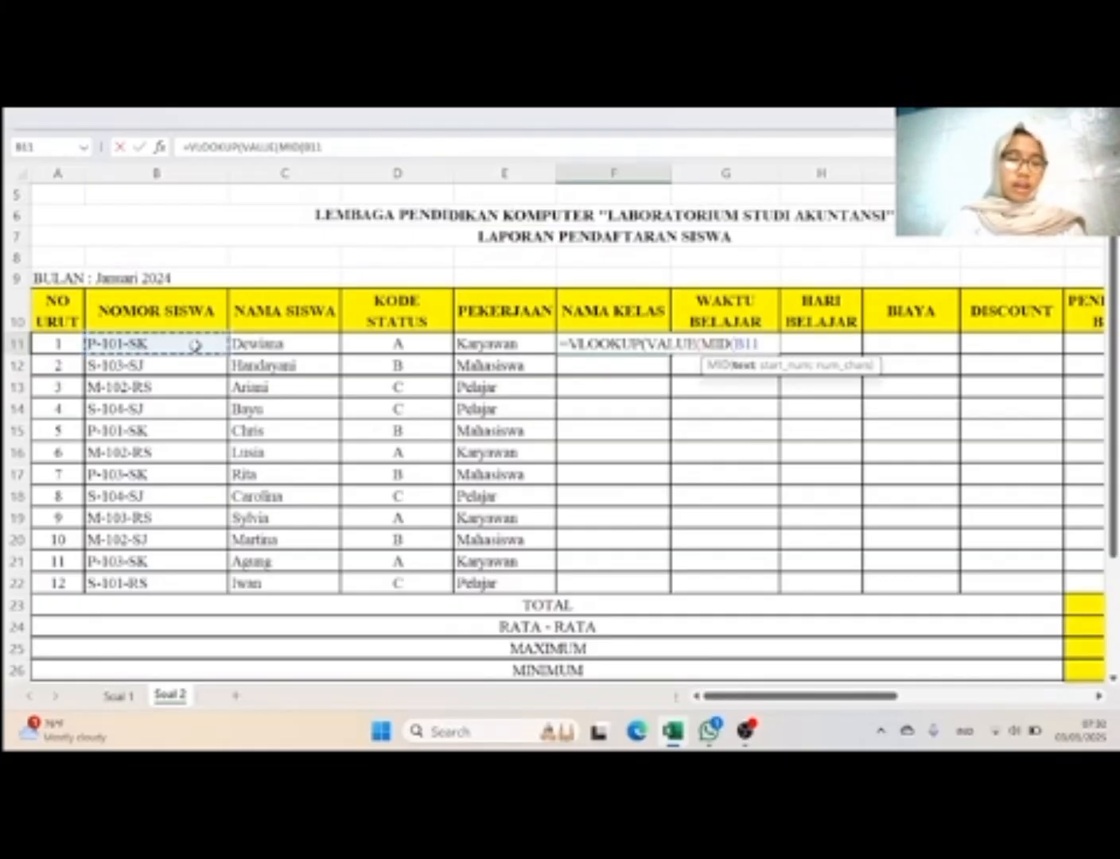
text(;)
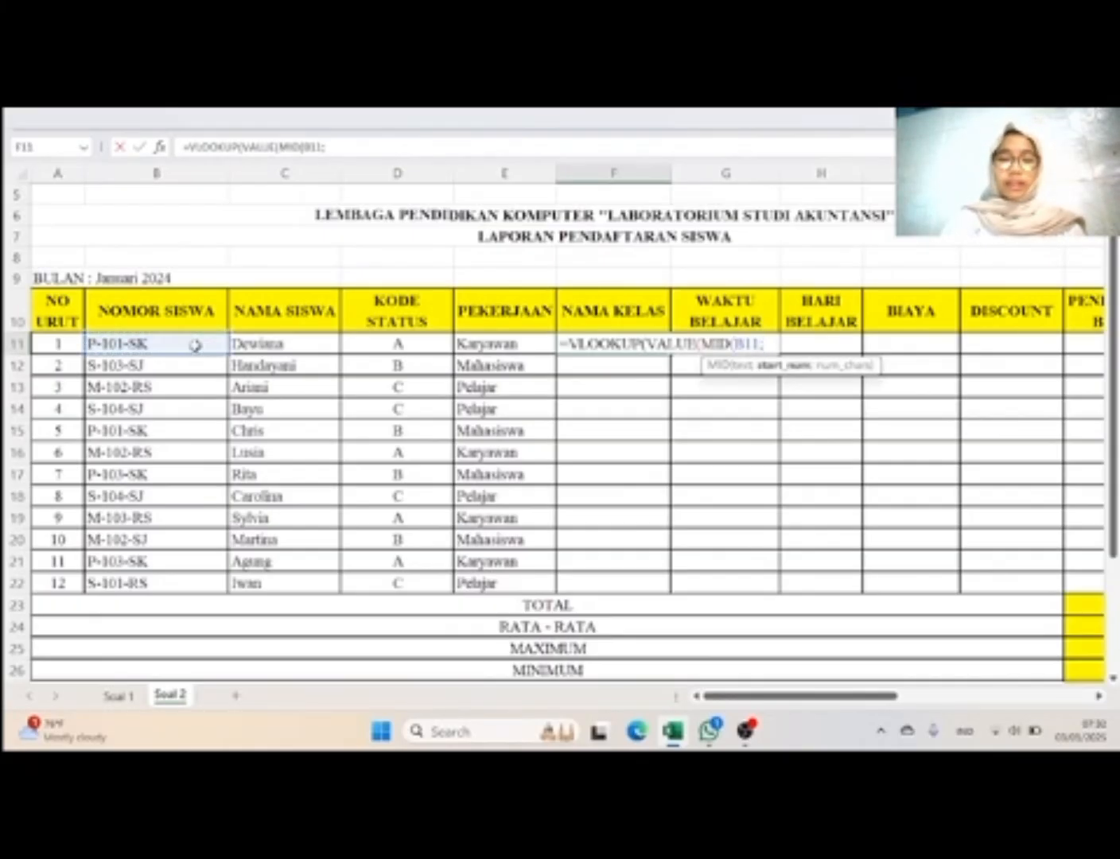
text(3;)
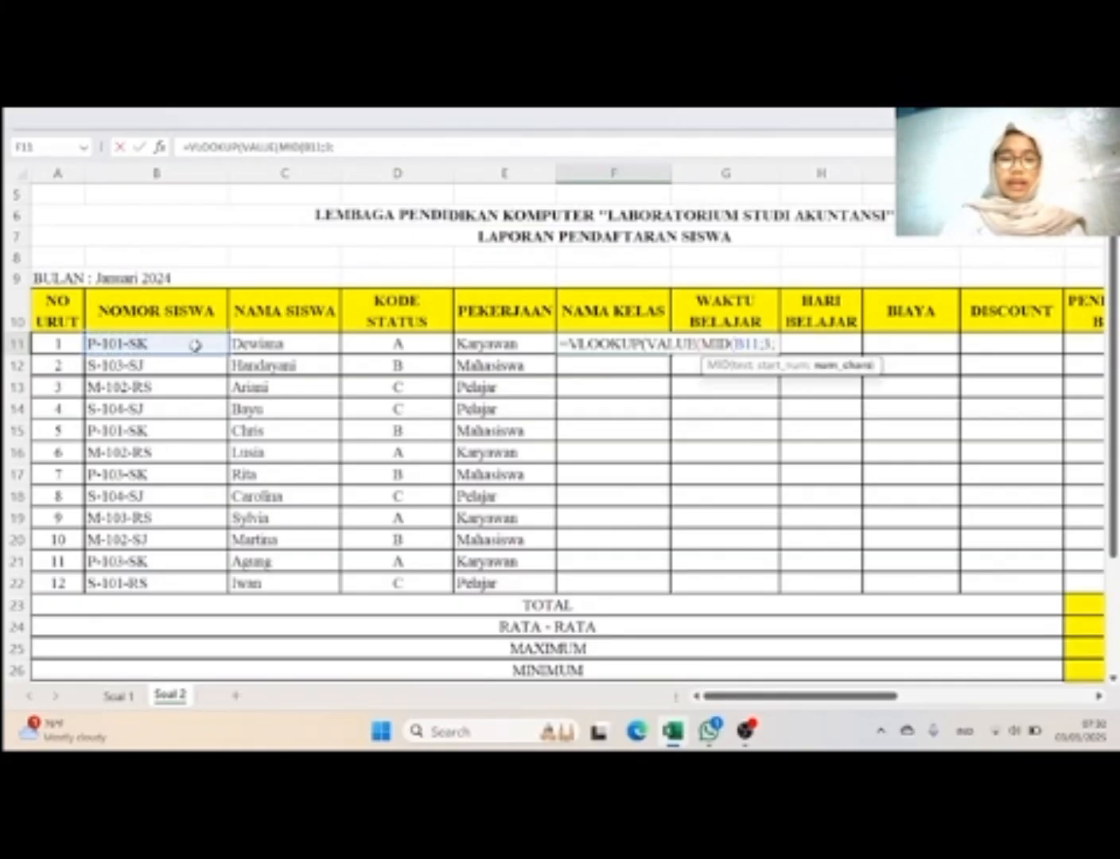
text(3))
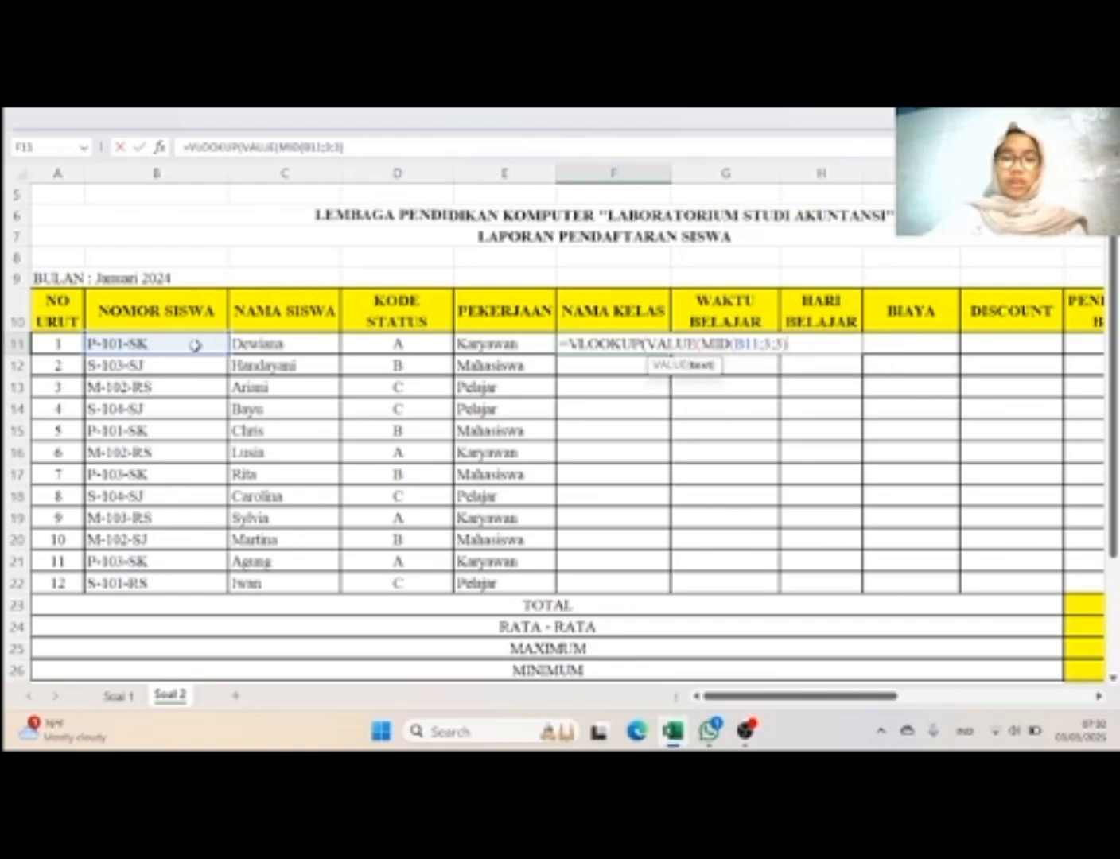
text())
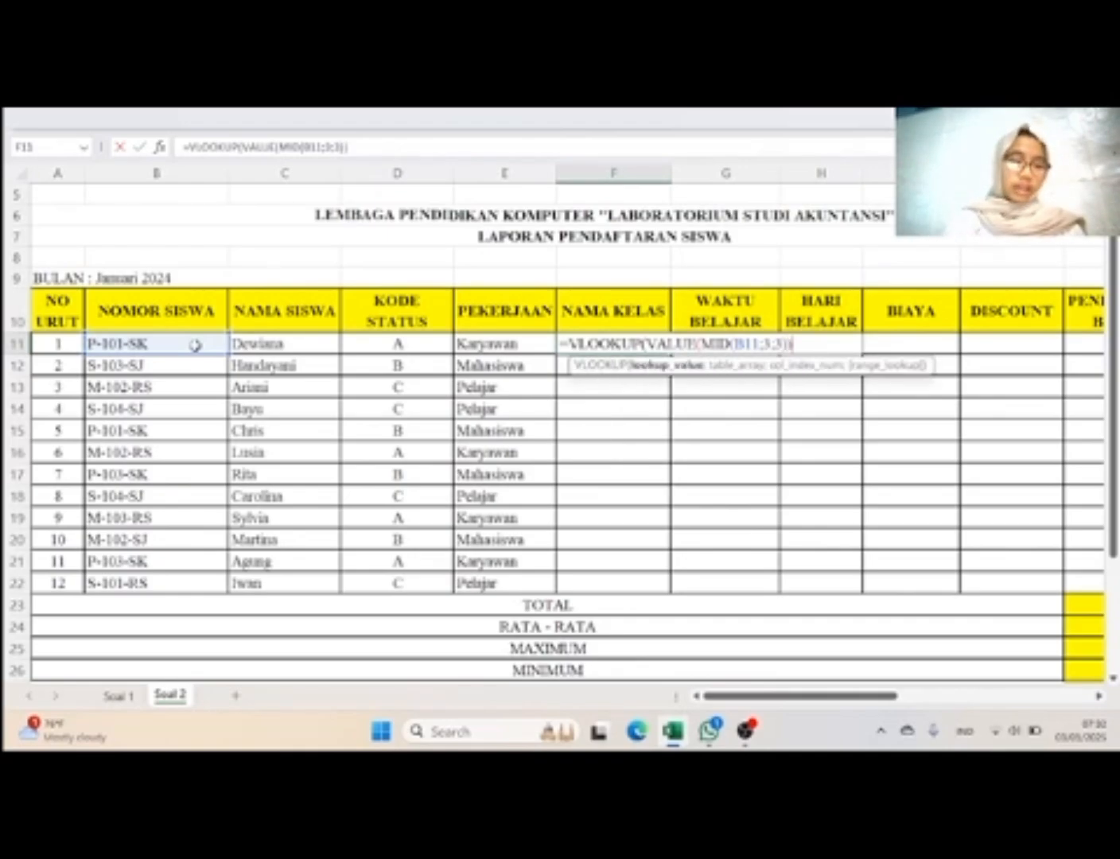
text(;)
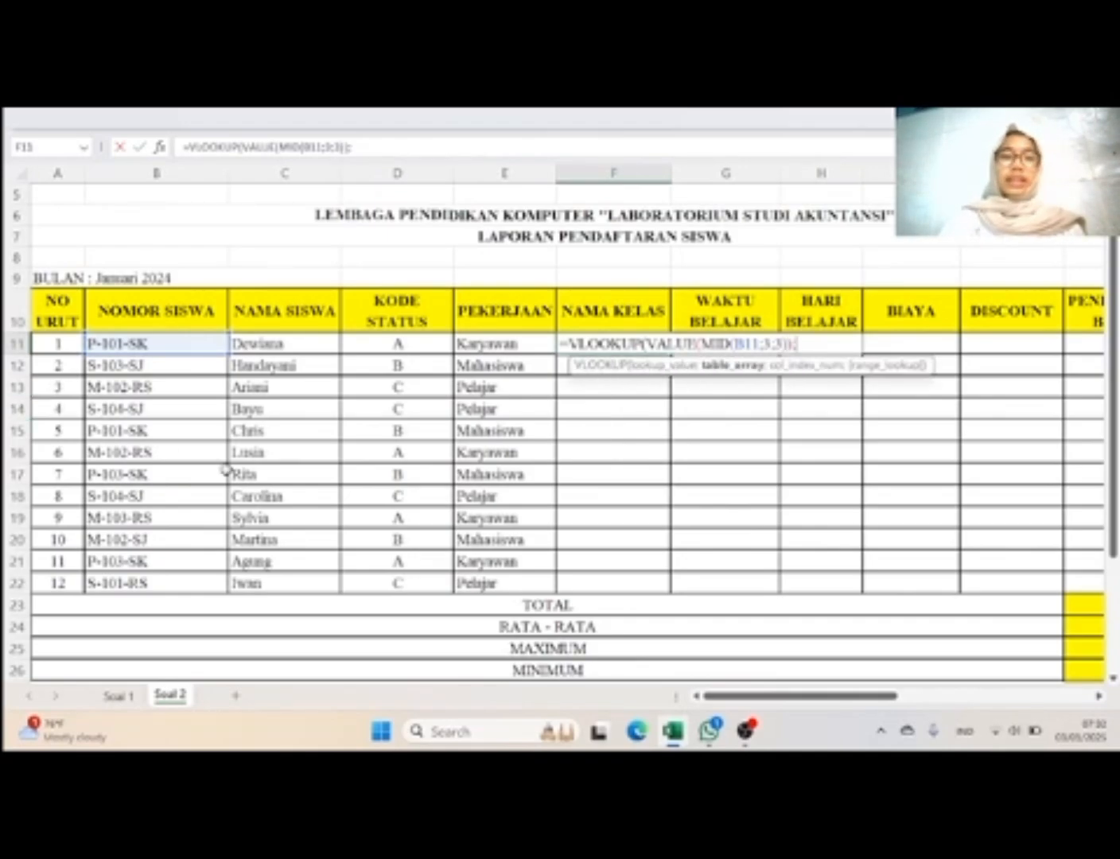
Step: Set the named range Vlookup as the table array of the VLOOKUP formula in F11 and check its coverage in Tabel VLOOKUP
scroll(226, 469, down, 3)
scroll(226, 469, up, 1)
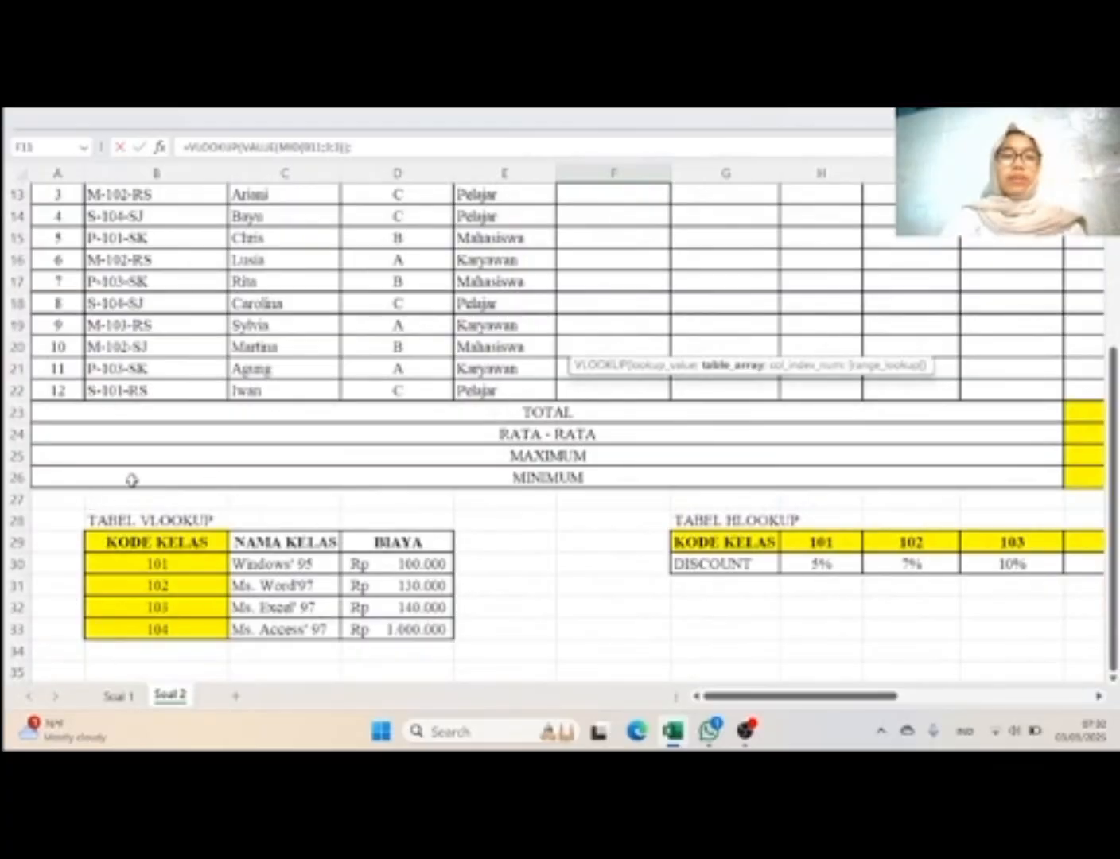
scroll(294, 478, up, 2)
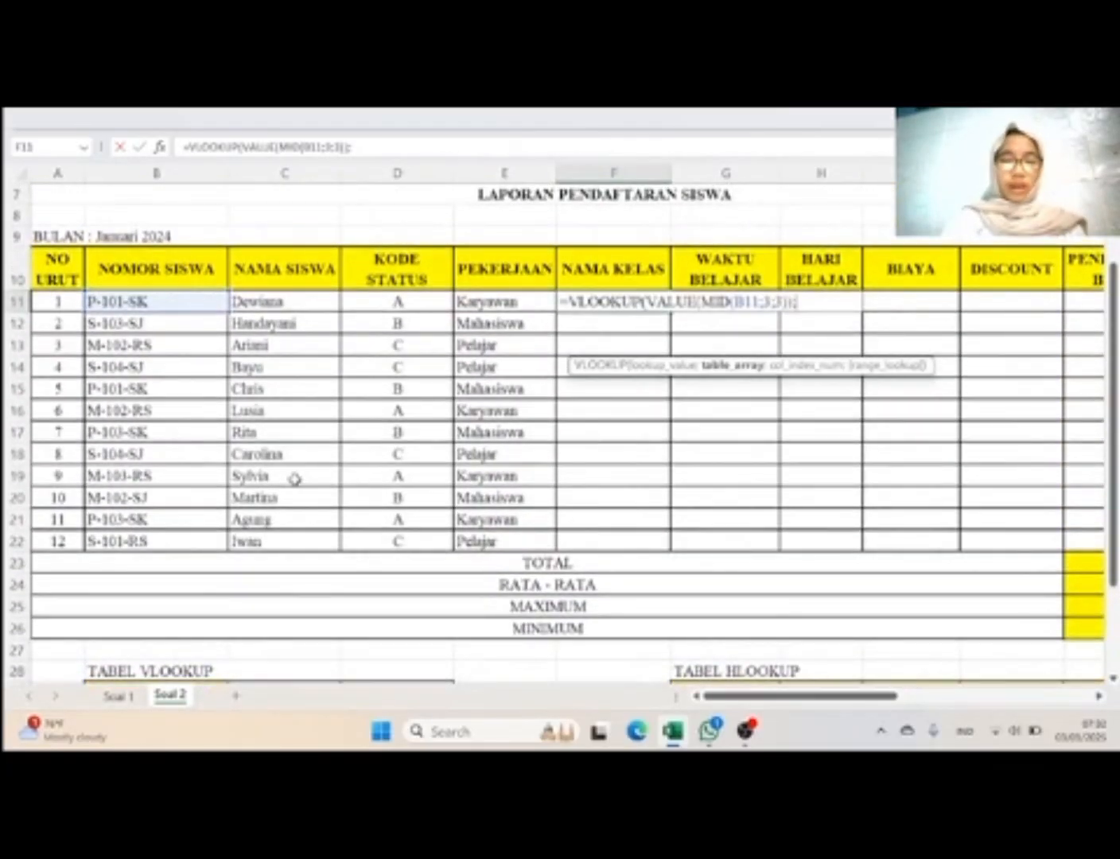
text(vlook)
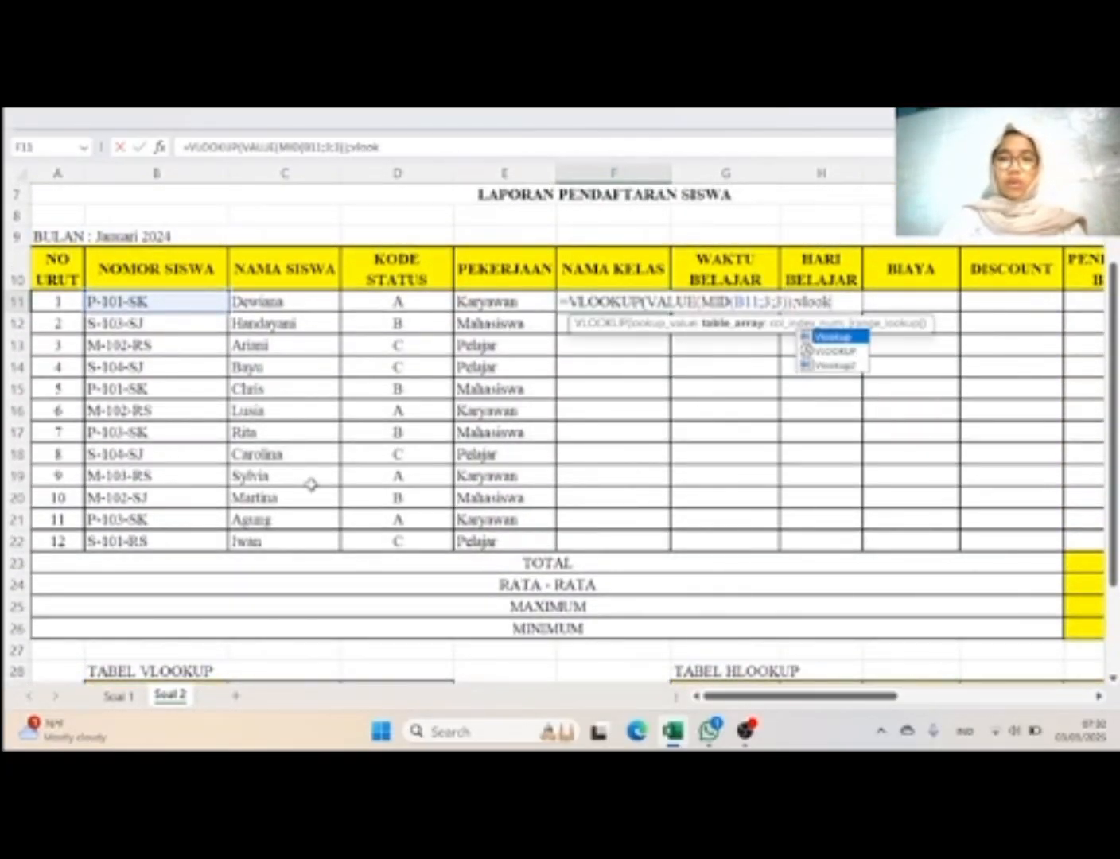
double_click(831, 336)
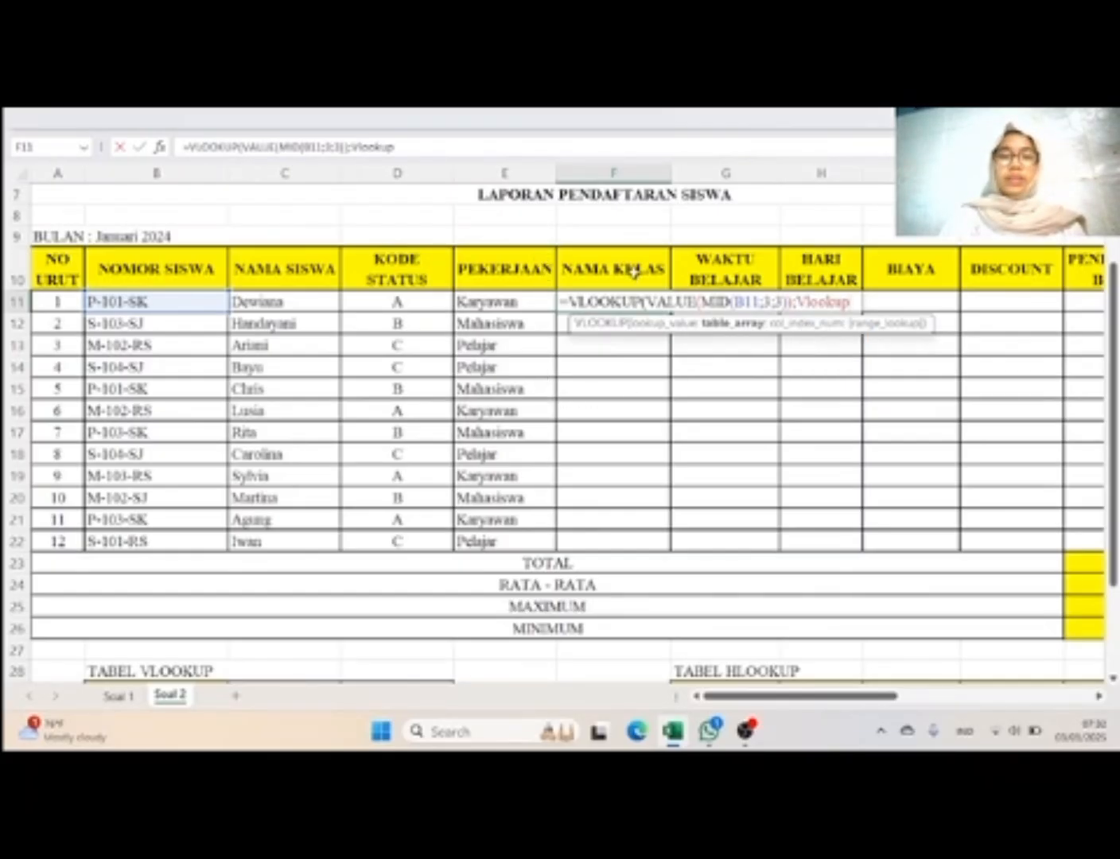
scroll(586, 445, down, 3)
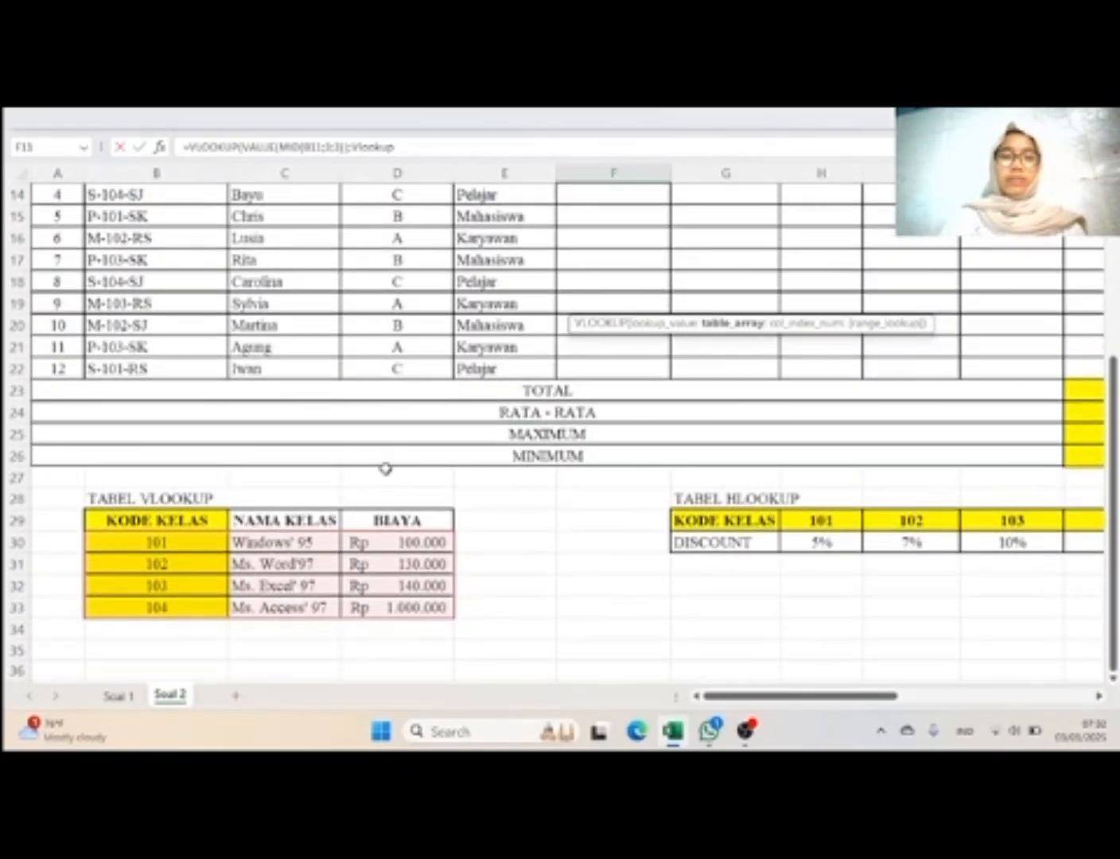
scroll(531, 409, up, 2)
Step: Complete the F11 formula with column index 2 and range lookup 0, and fill it down through F22
text(;)
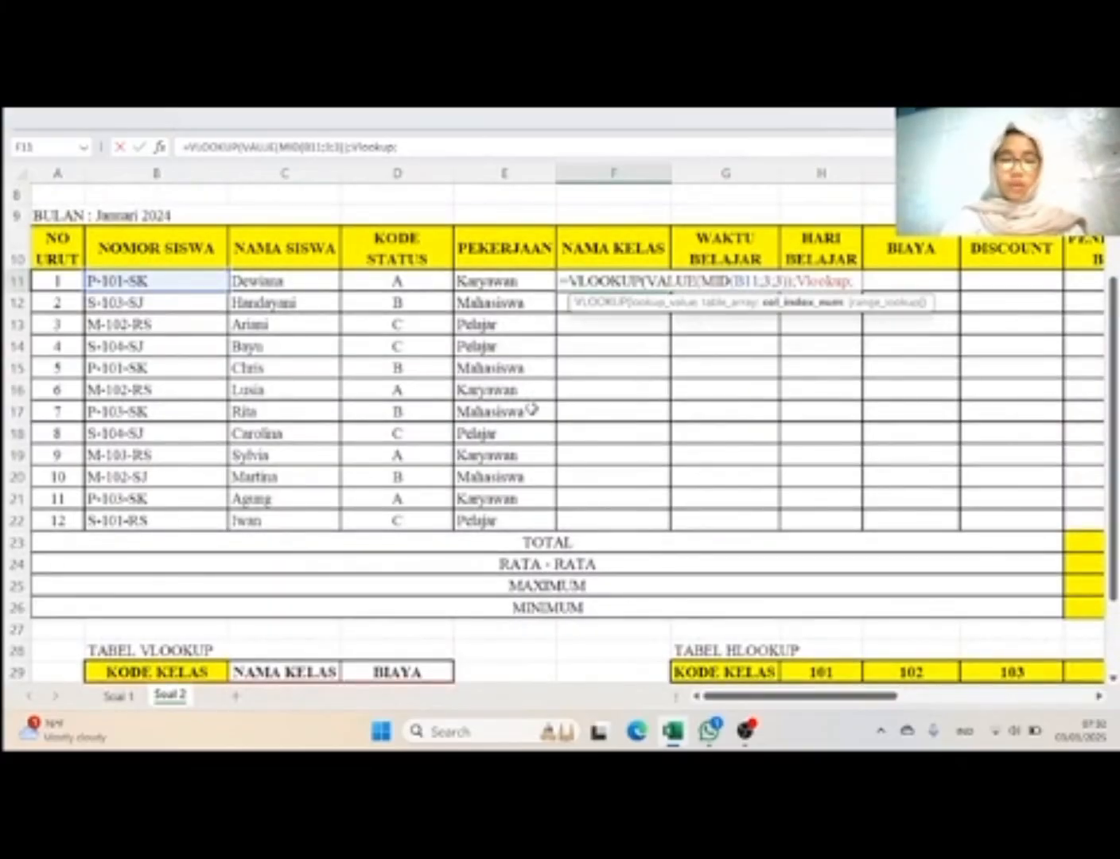
text(2;)
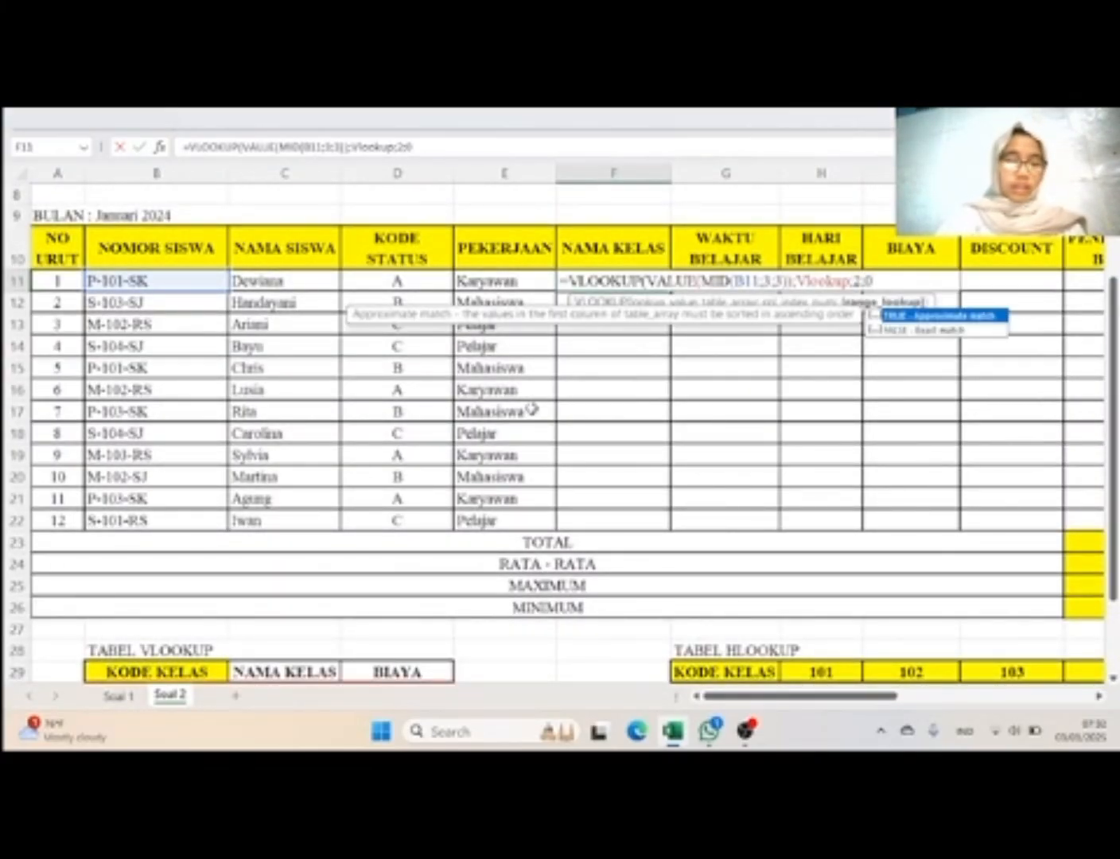
text(0))
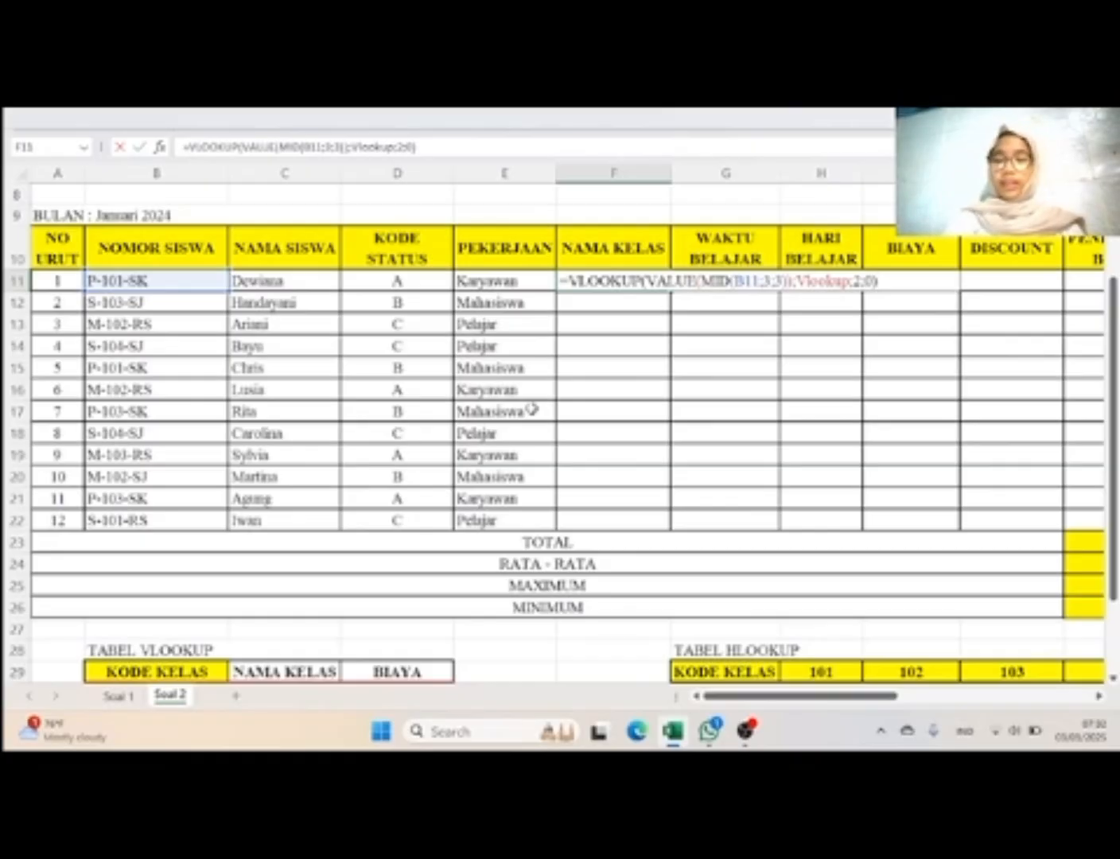
key(Return)
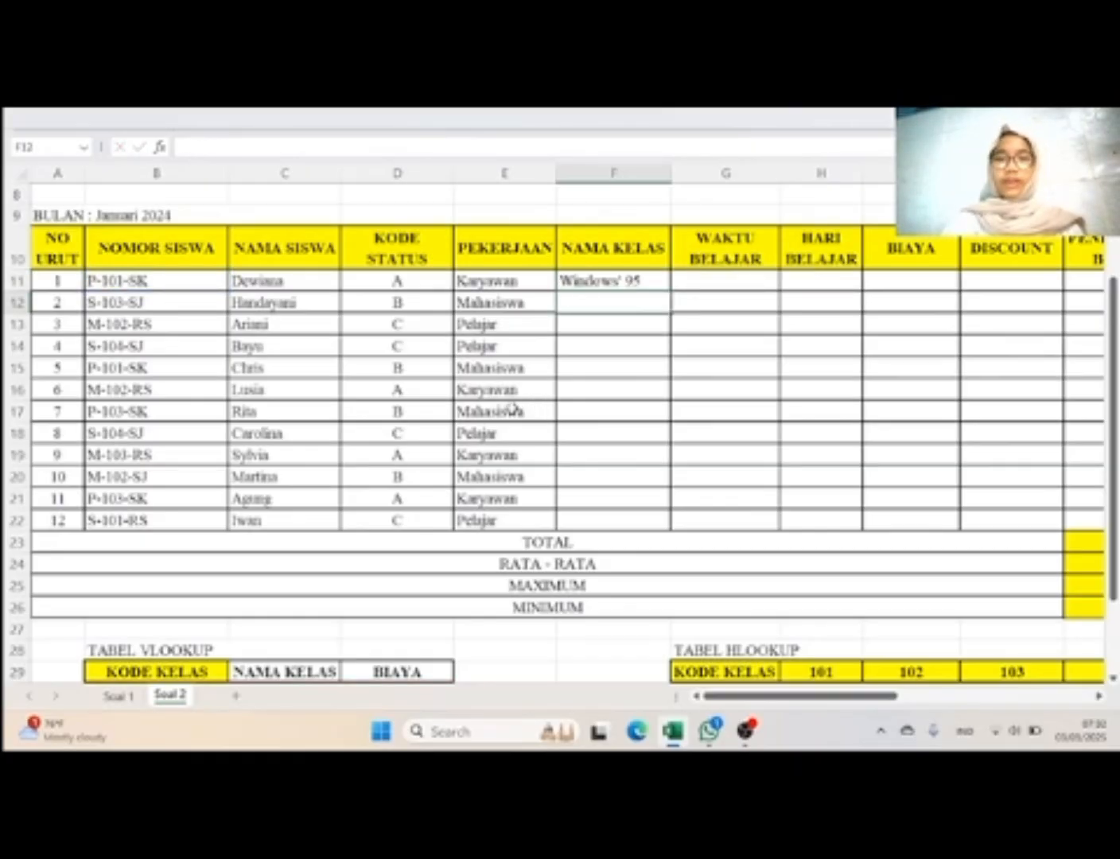
click(590, 280)
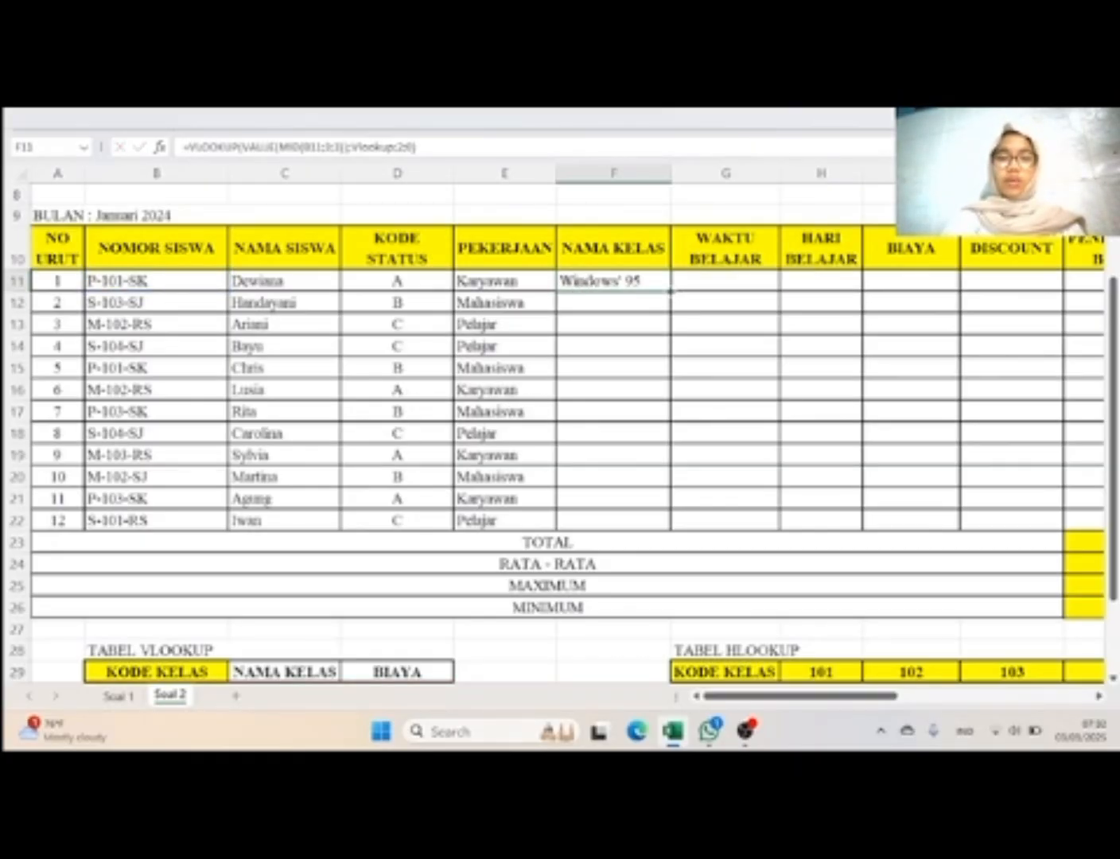
drag(670, 293, 690, 528)
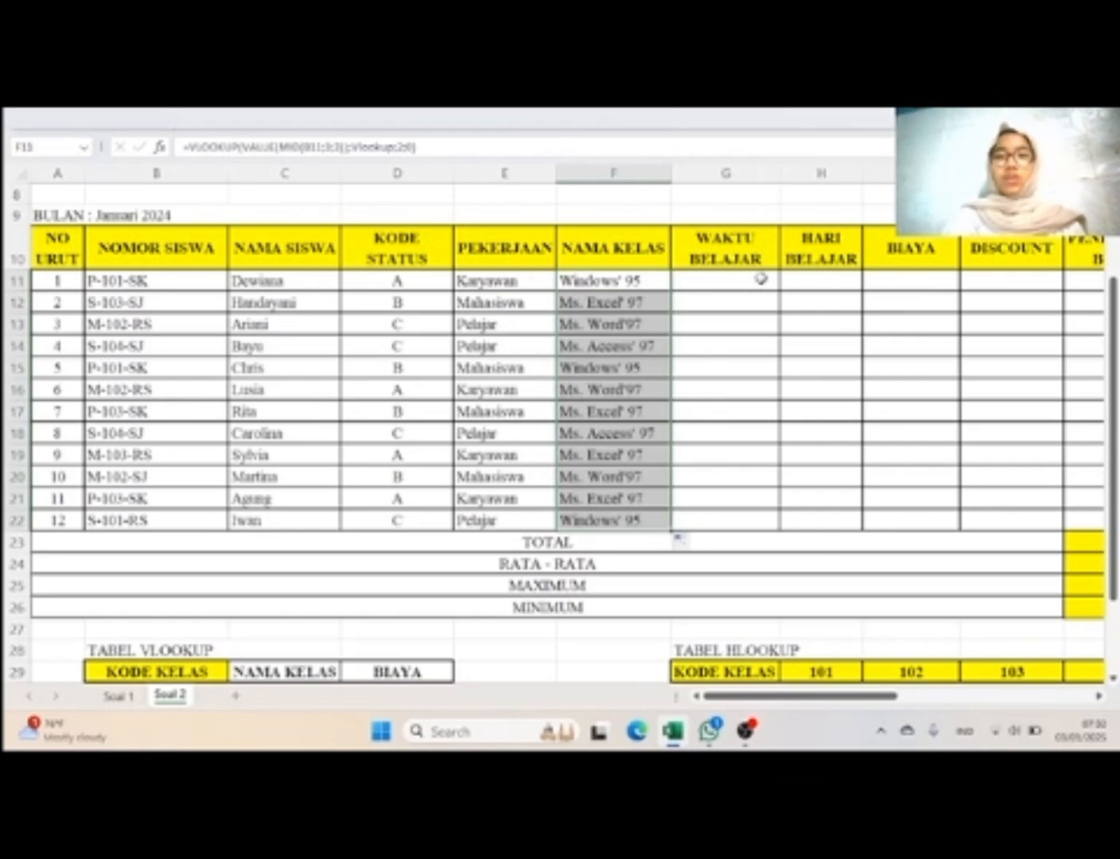
Step: Select Waktu Belajar cell G11 and check the Waktu Belajar rule in the Keterangan
click(761, 279)
scroll(875, 346, right, 4)
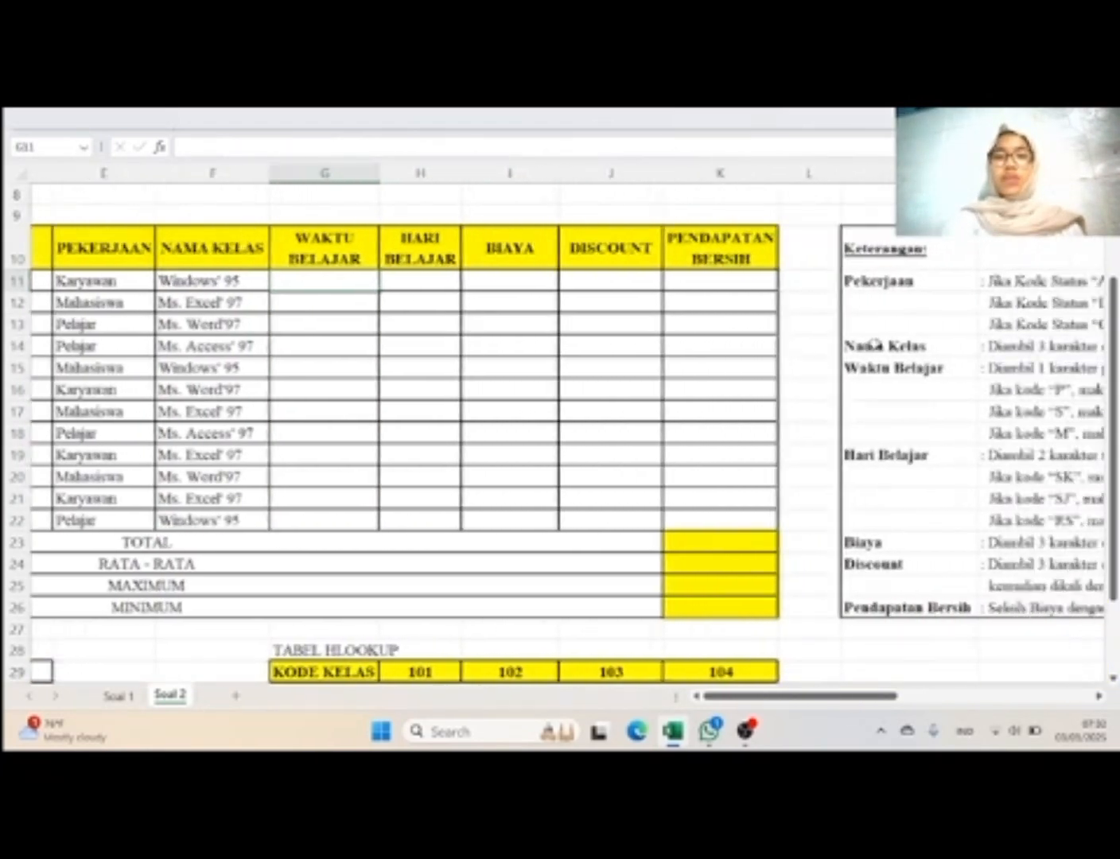
scroll(875, 344, right, 3)
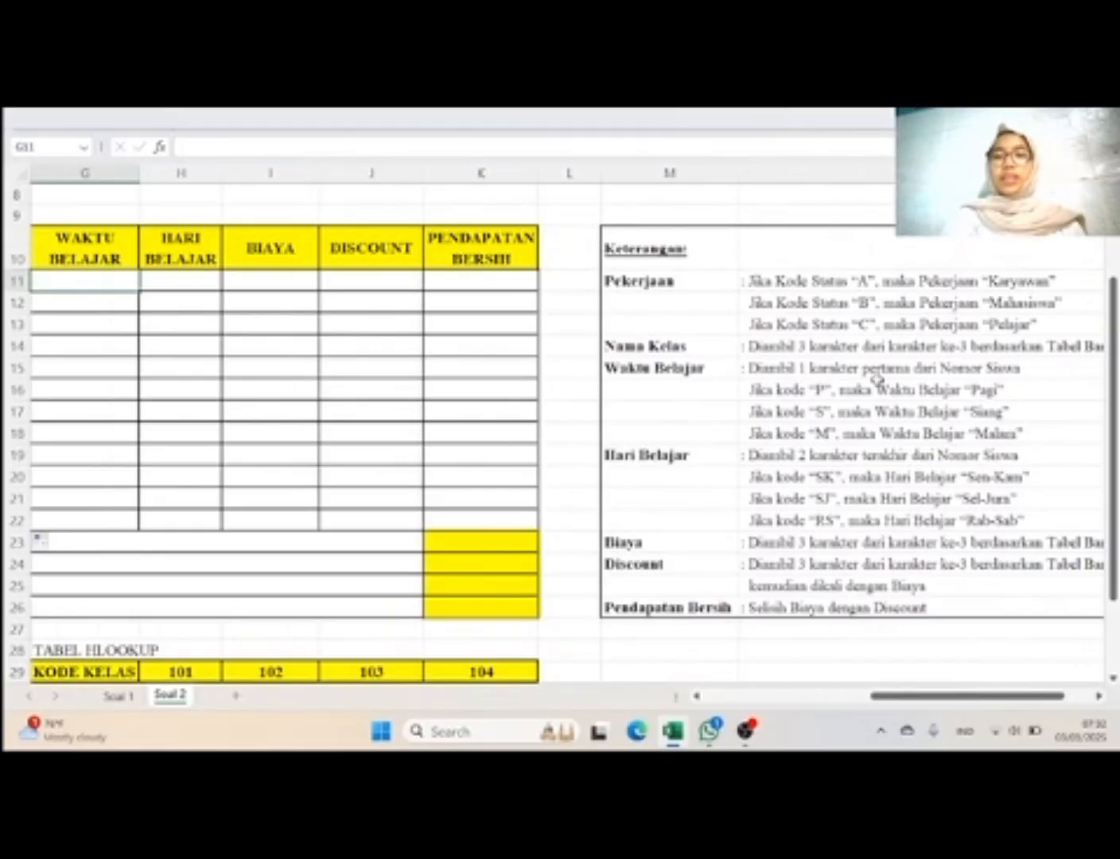
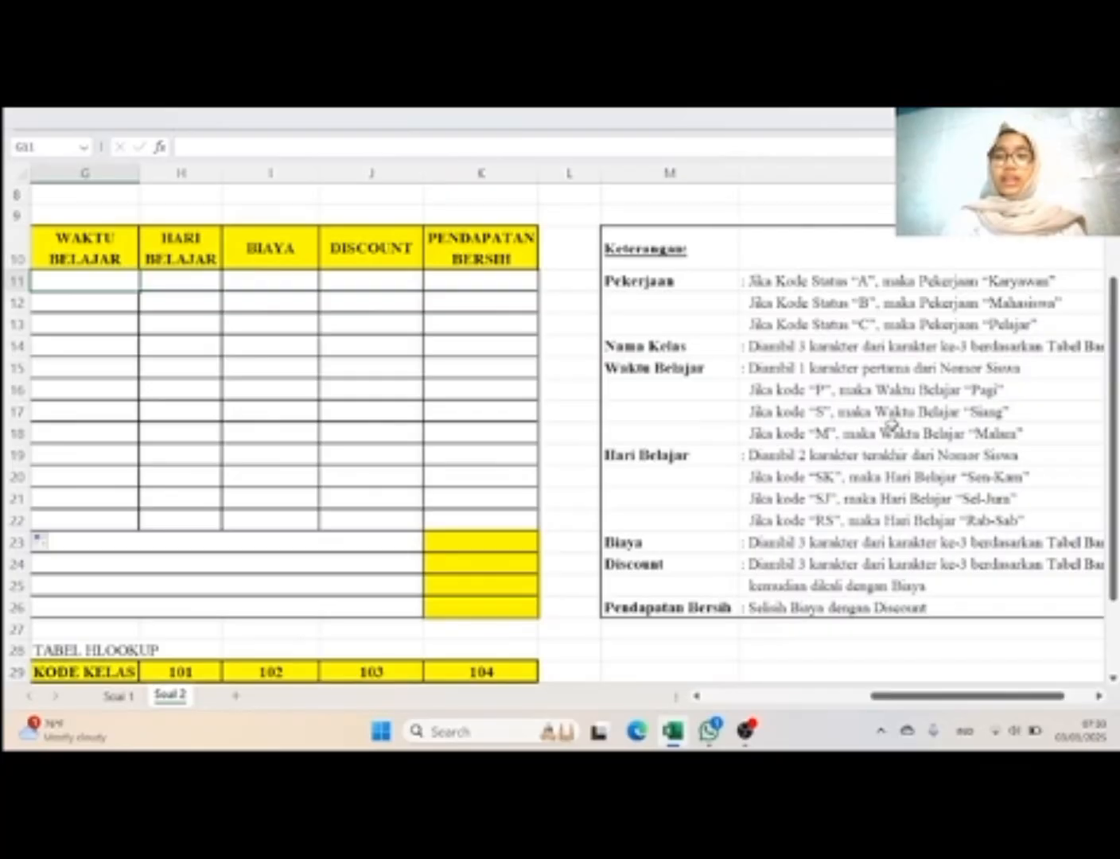
Step: Start the Waktu Belajar formula in G11 as an IF that tests LEFT(B11;1), the first character of Nomor Siswa
scroll(891, 424, left, 5)
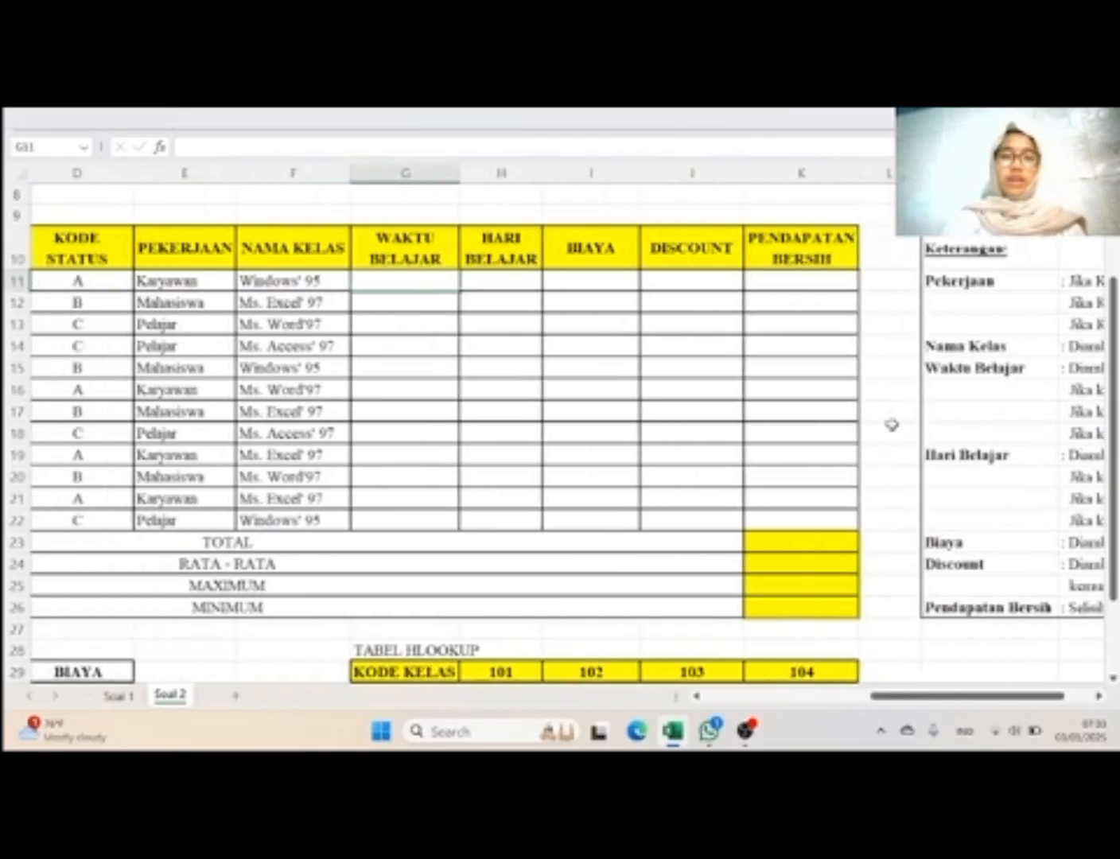
scroll(890, 425, right, 2)
scroll(890, 425, left, 4)
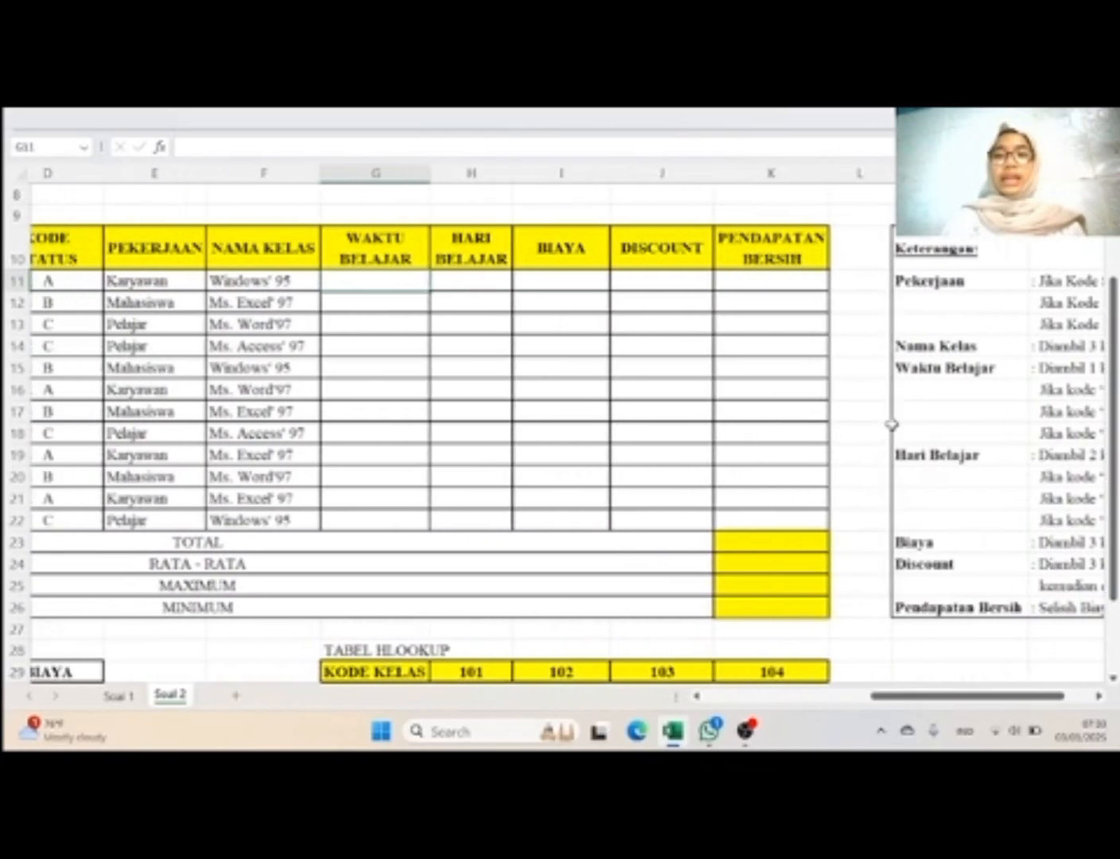
scroll(891, 425, left, 3)
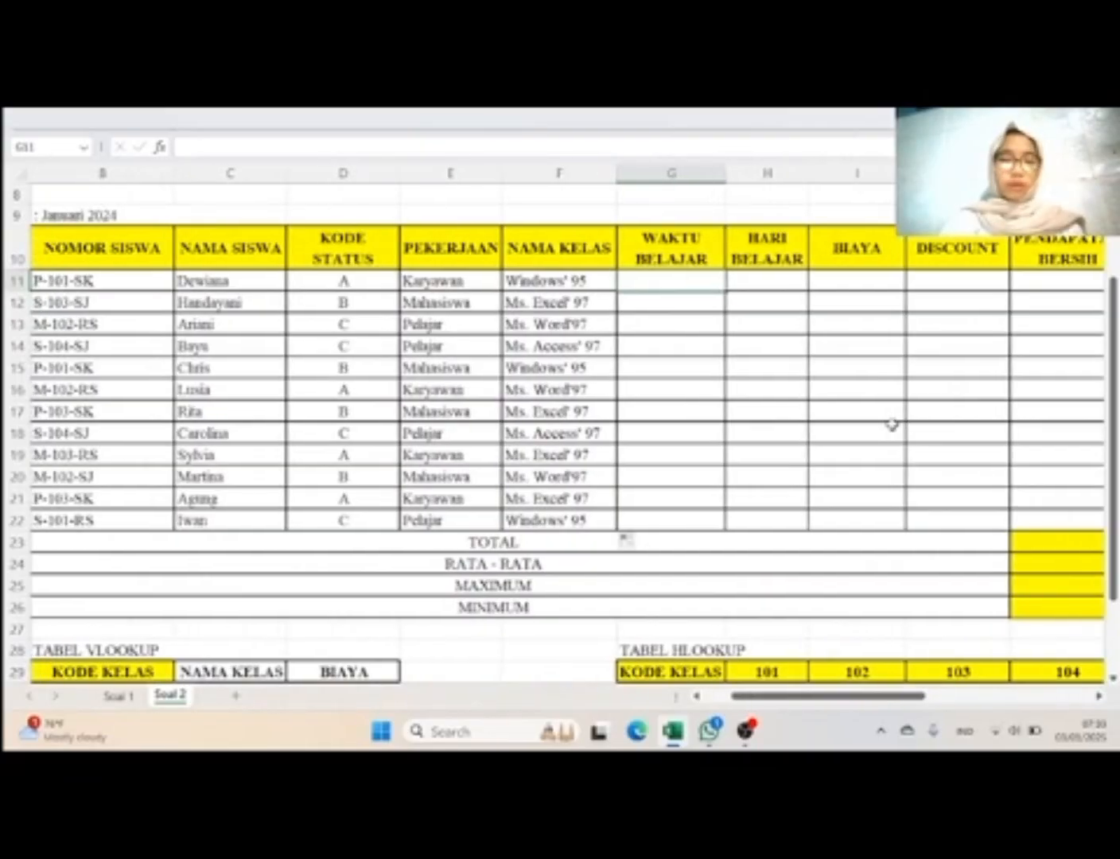
text(=if)
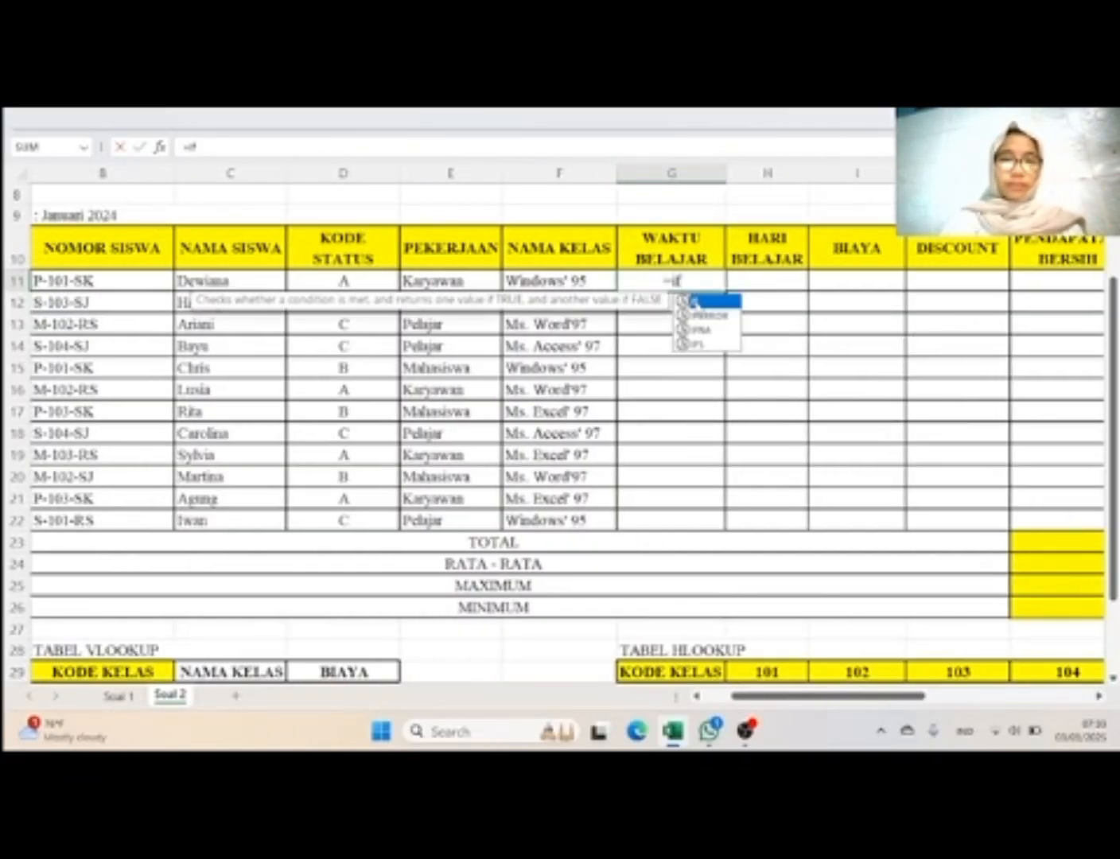
double_click(688, 302)
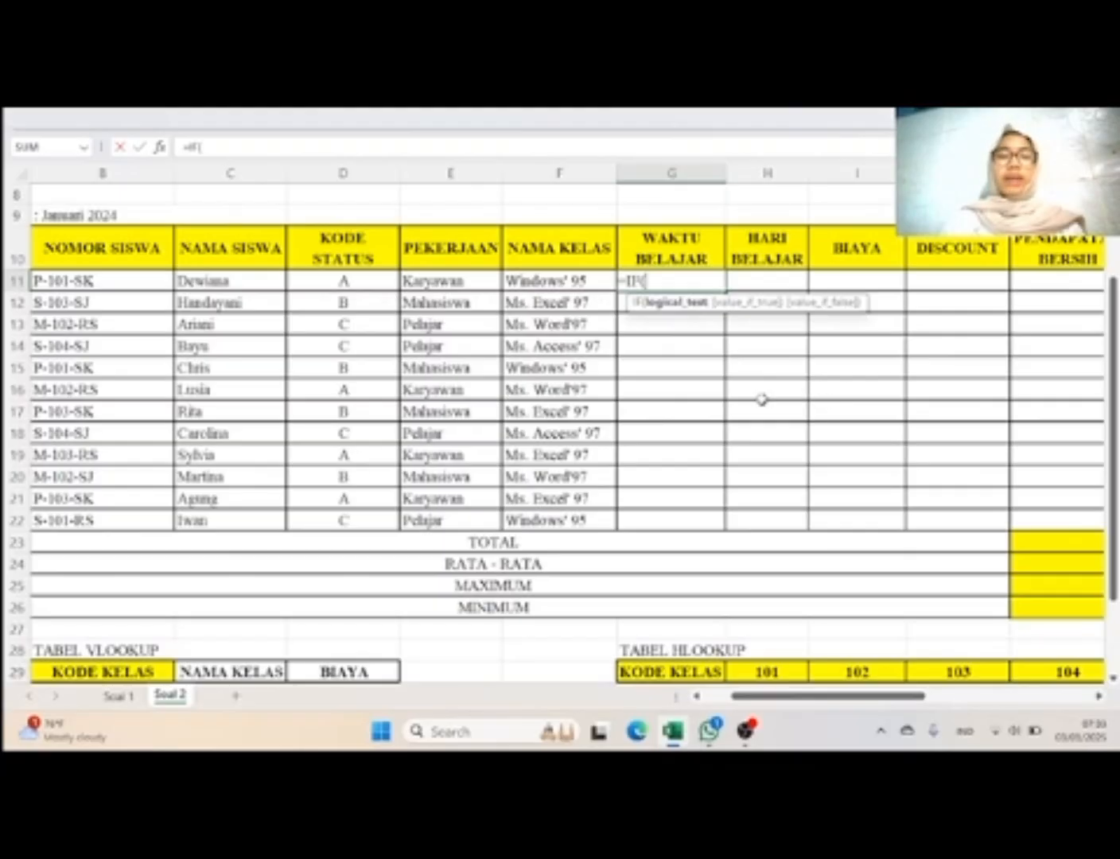
scroll(450, 395, left, 1)
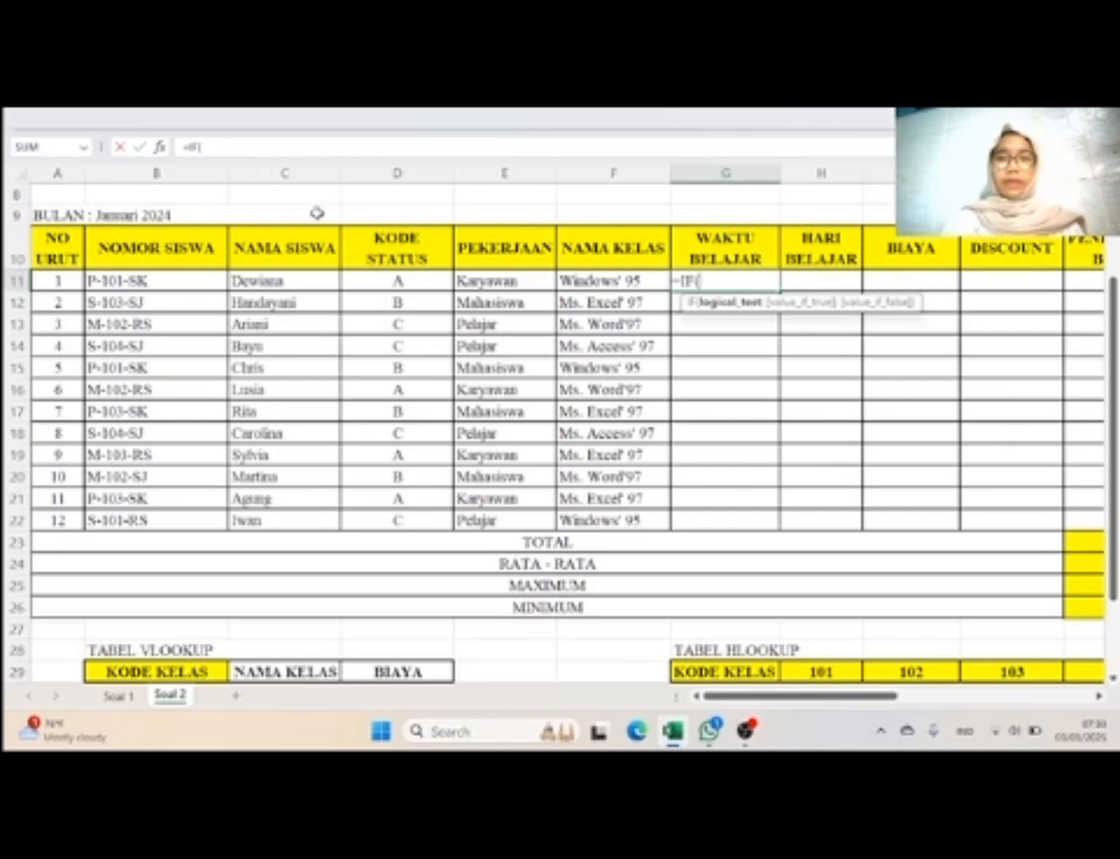
text(l)
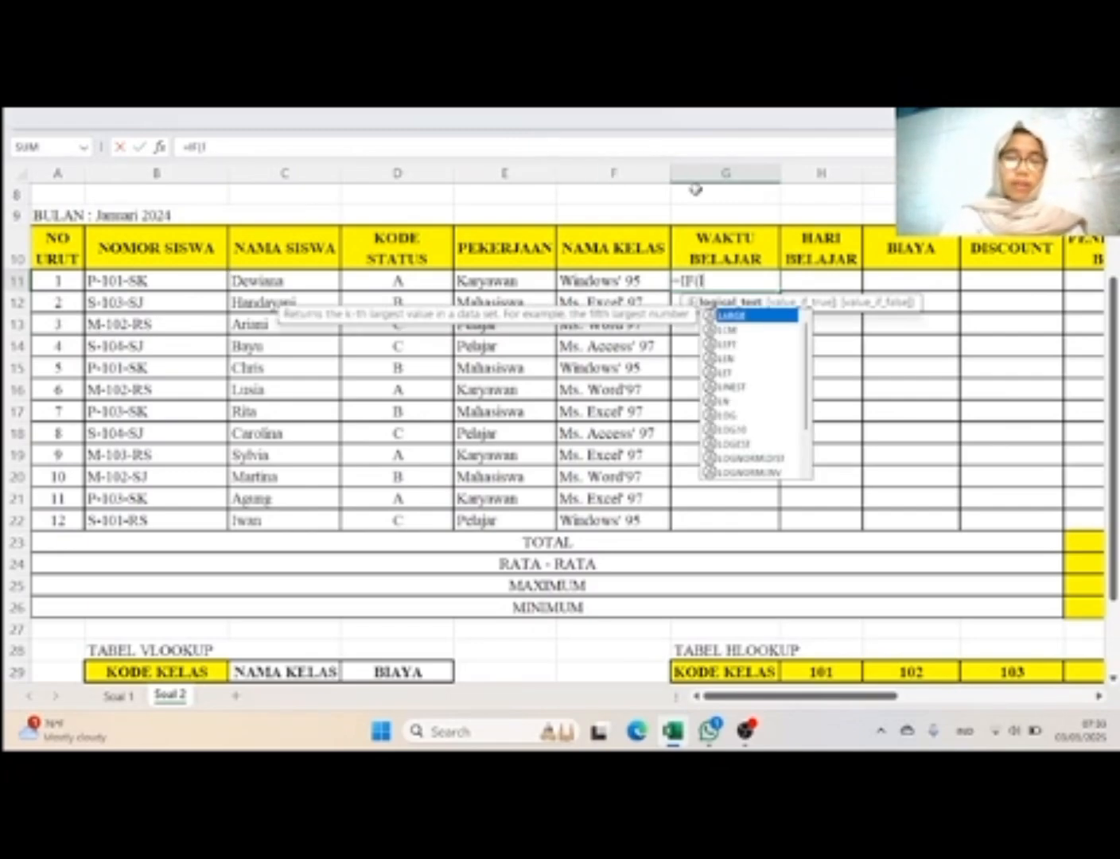
text(eft)
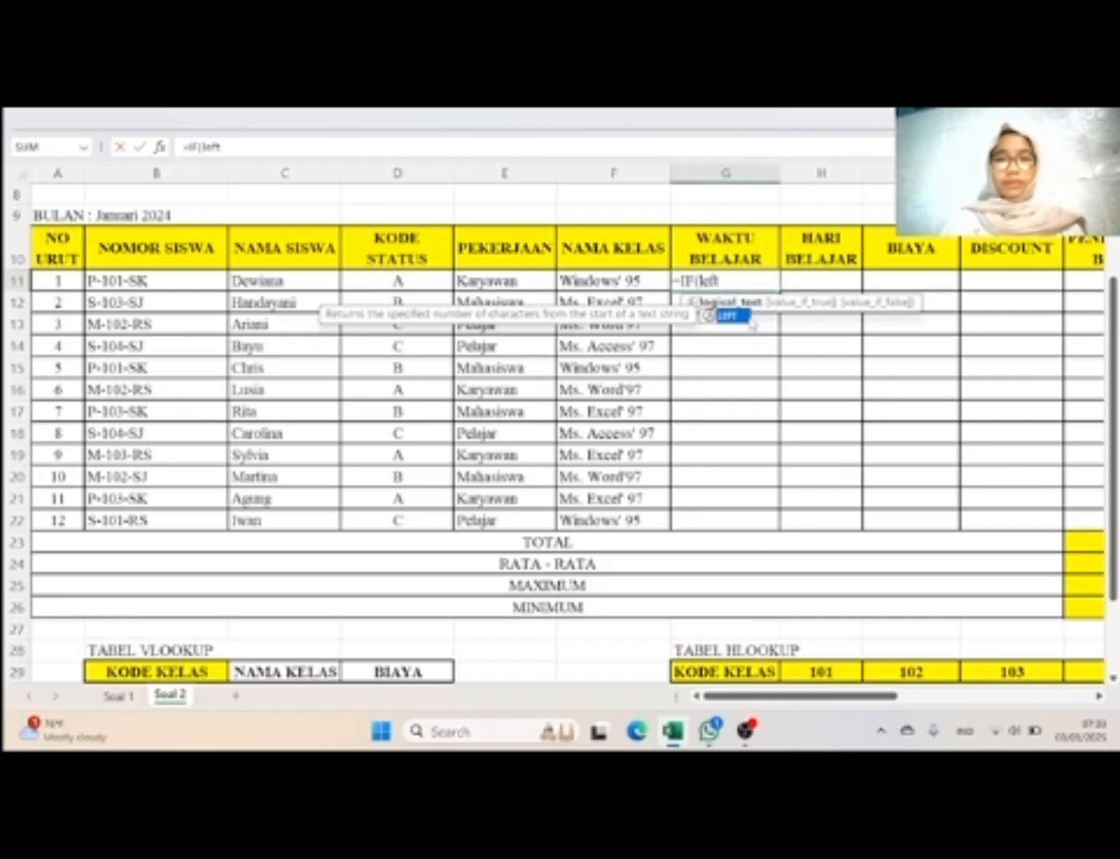
double_click(737, 318)
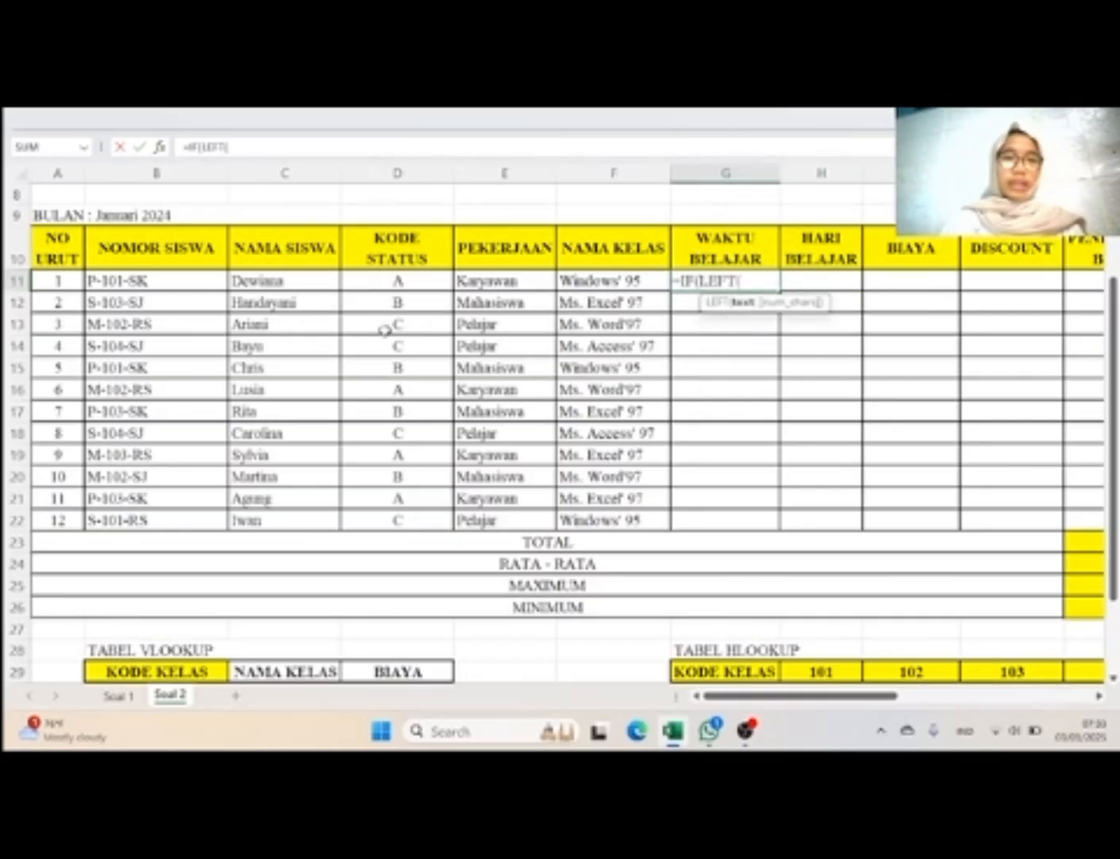
click(207, 283)
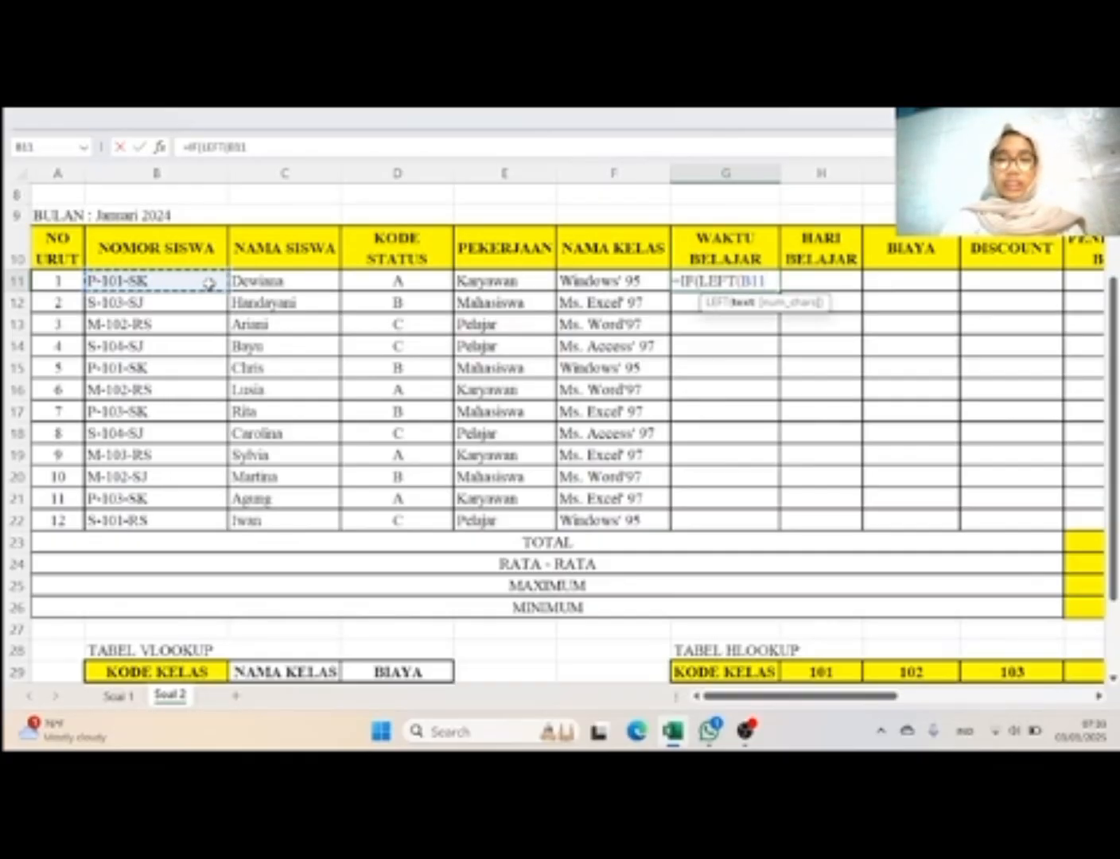
text(,)
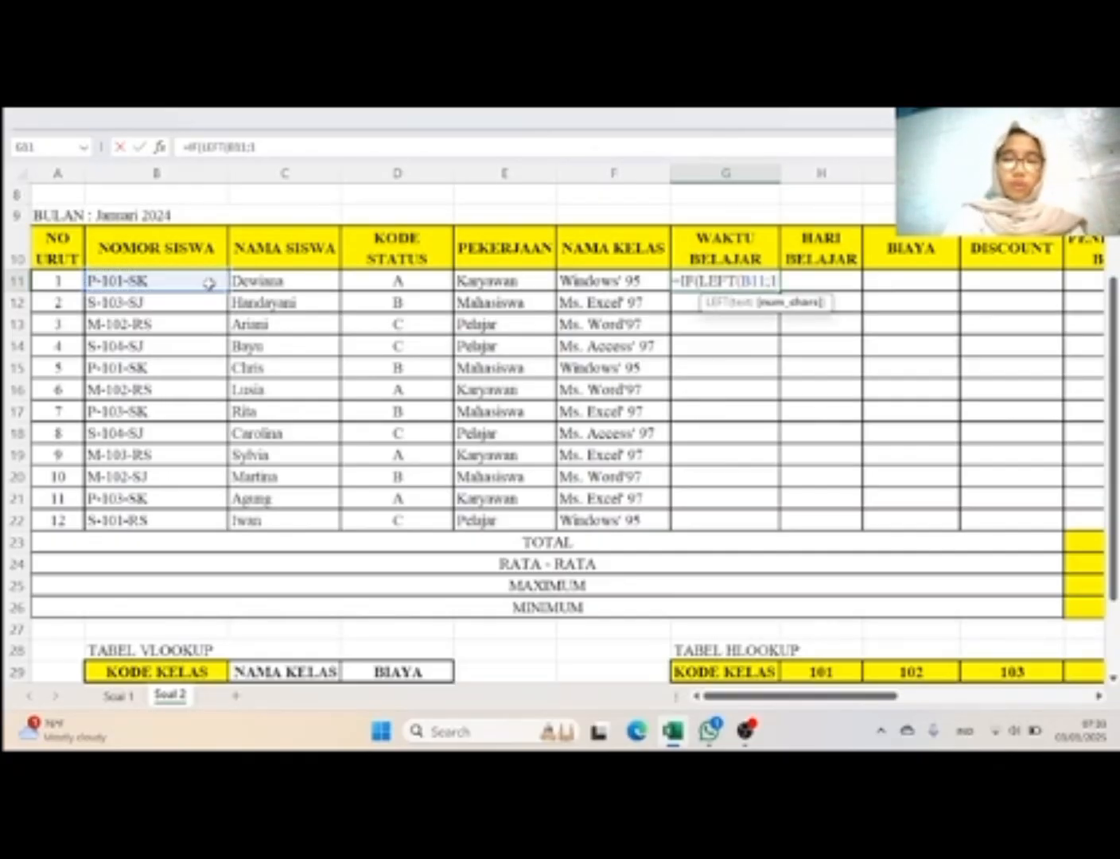
text(1)=")
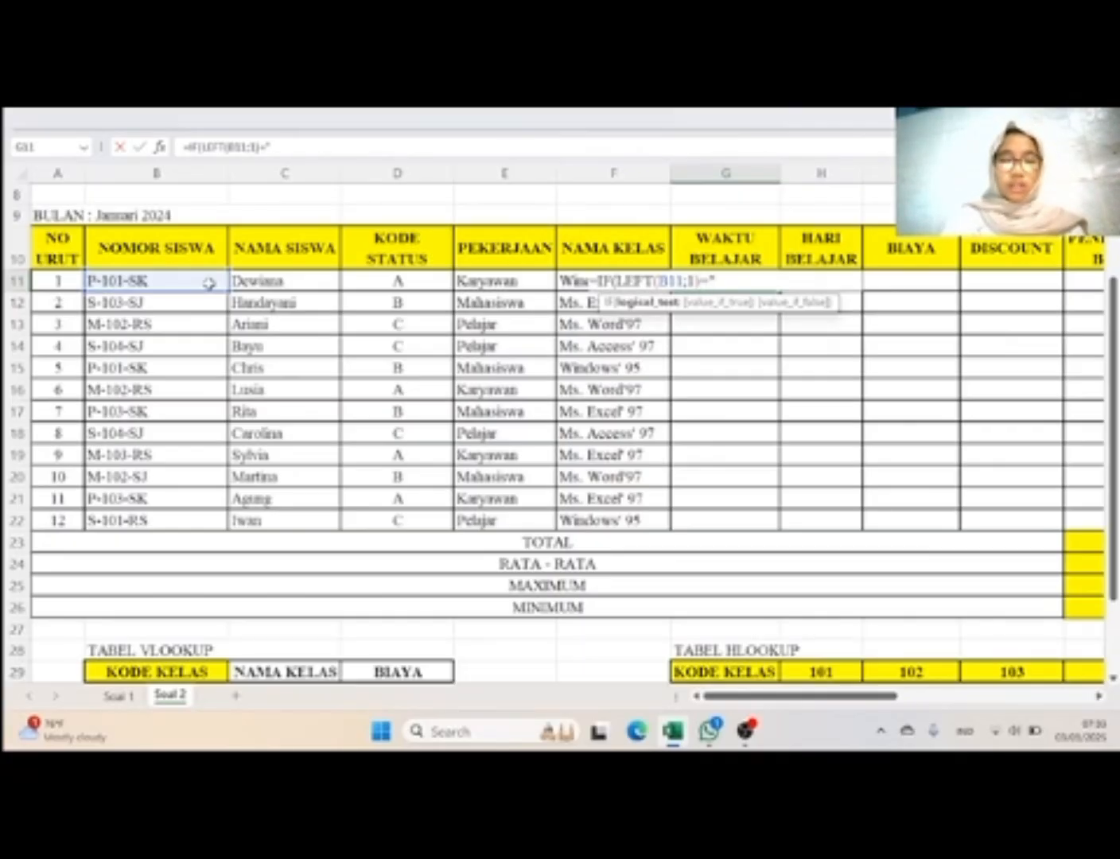
Step: Complete the first IF condition in G11 by comparing the extracted character with "P" and returning "Pagi" when true
key(Caps_Lock)
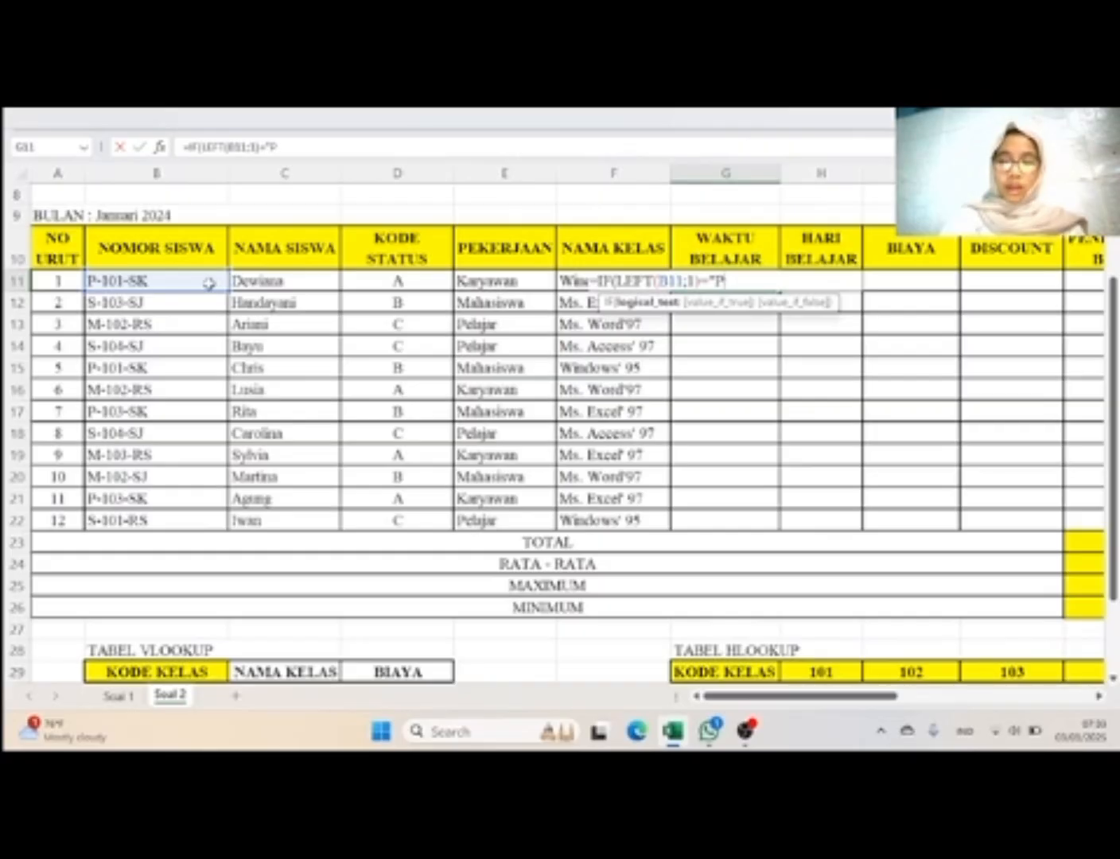
text(";"P)
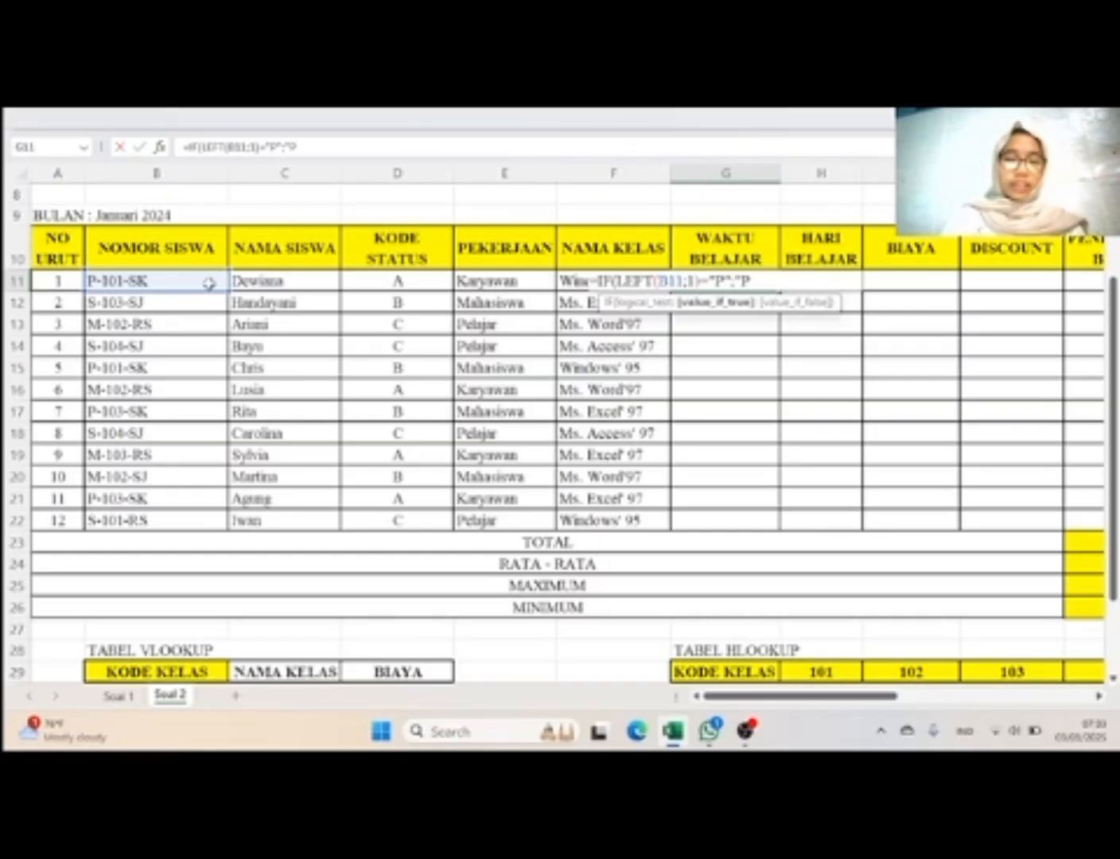
key(Caps_Lock)
text(Pag)
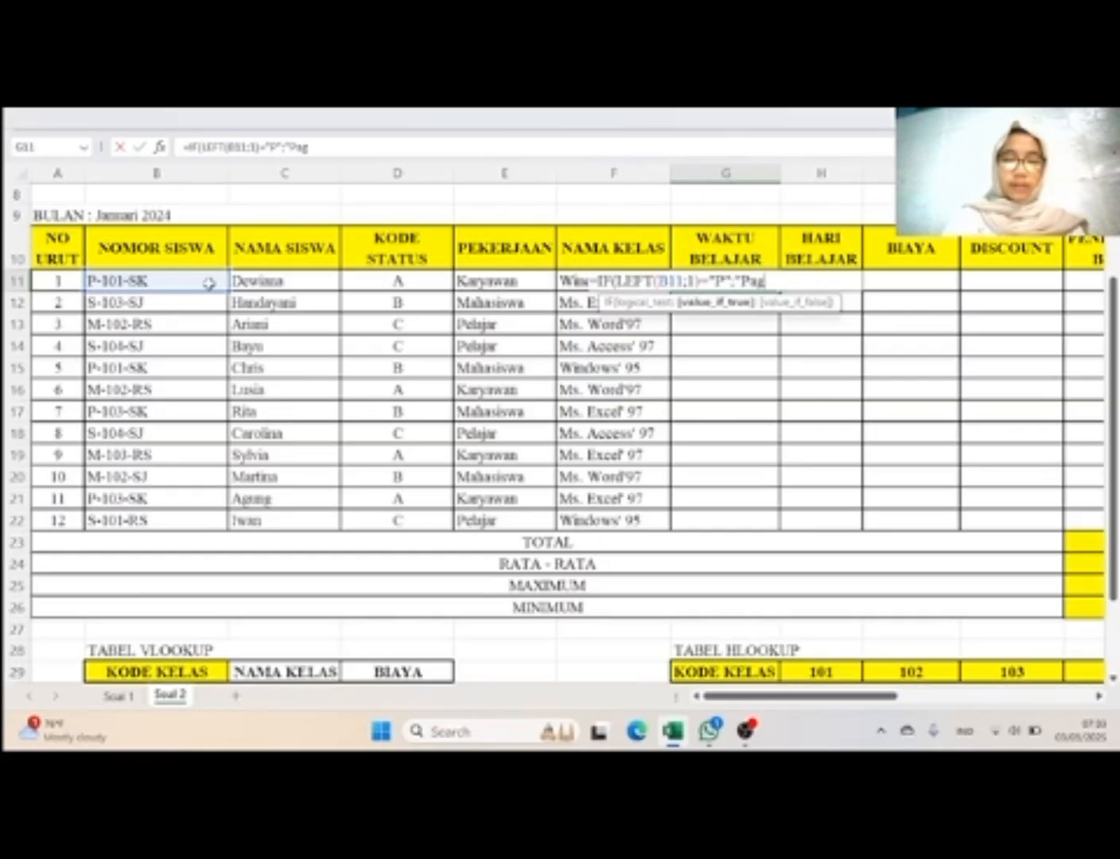
text(i")
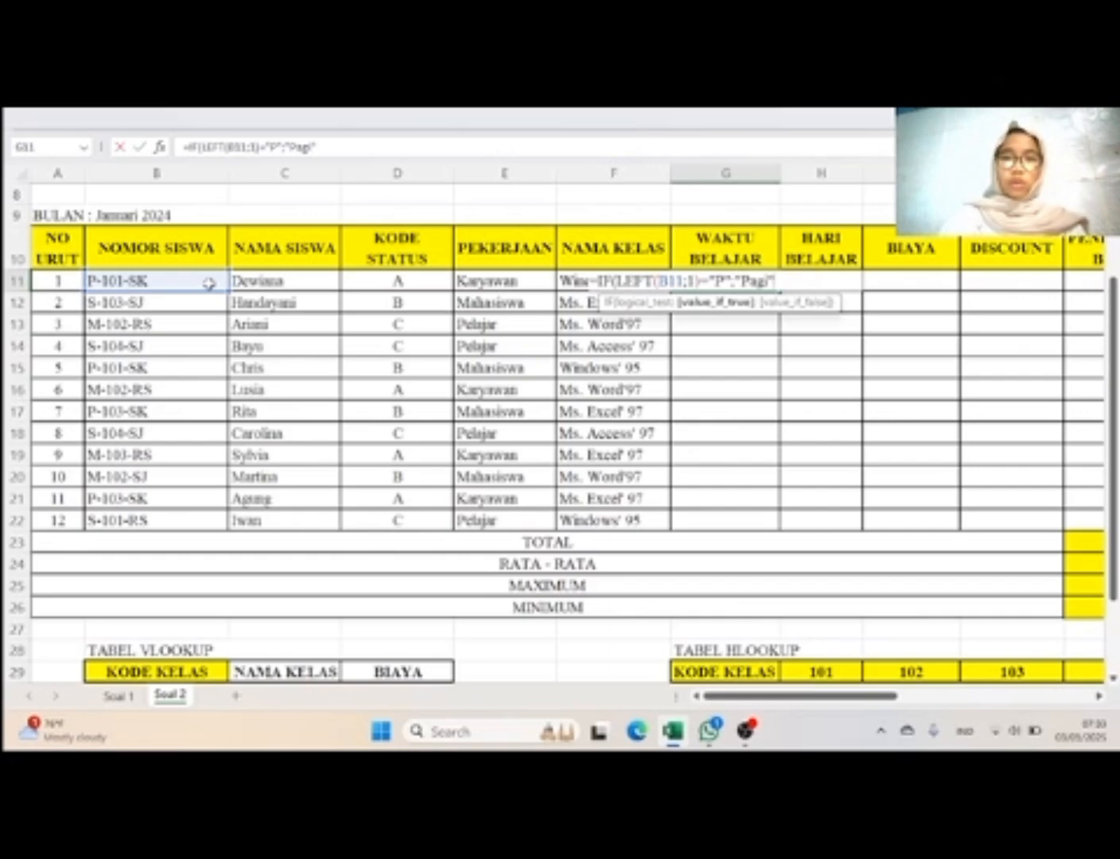
text(;)
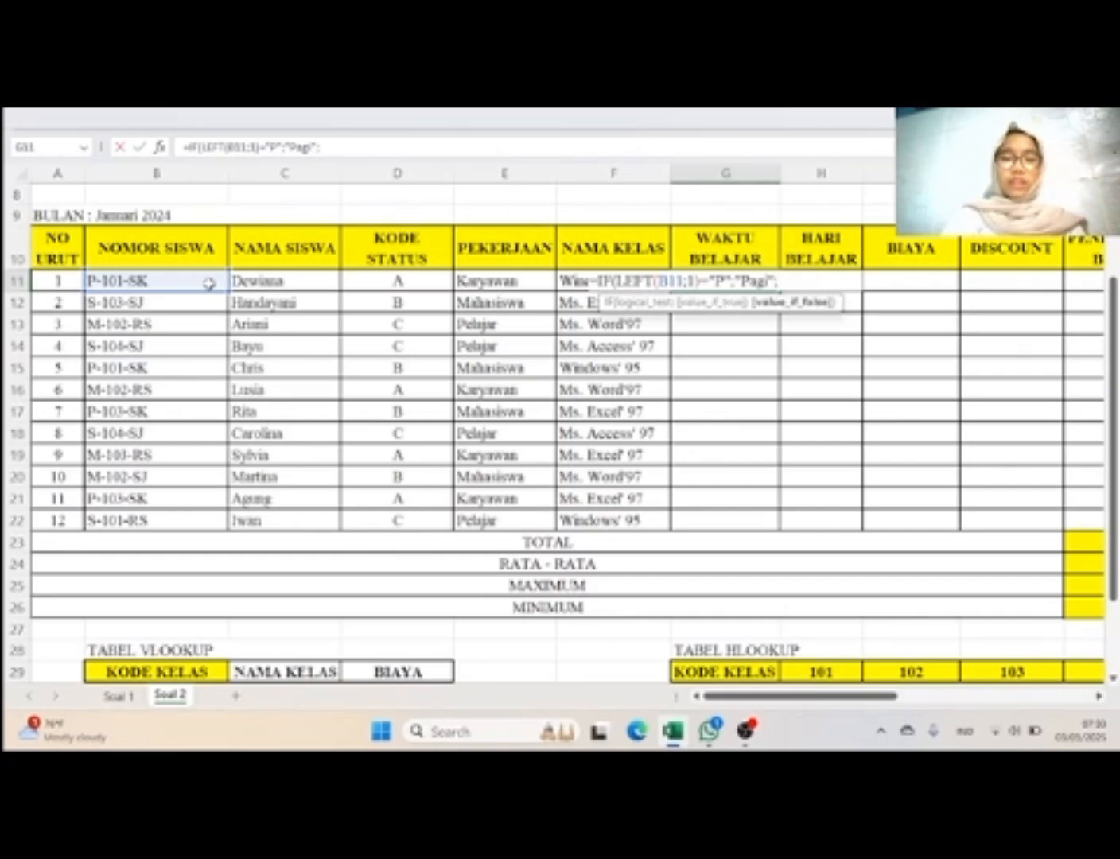
text(if)
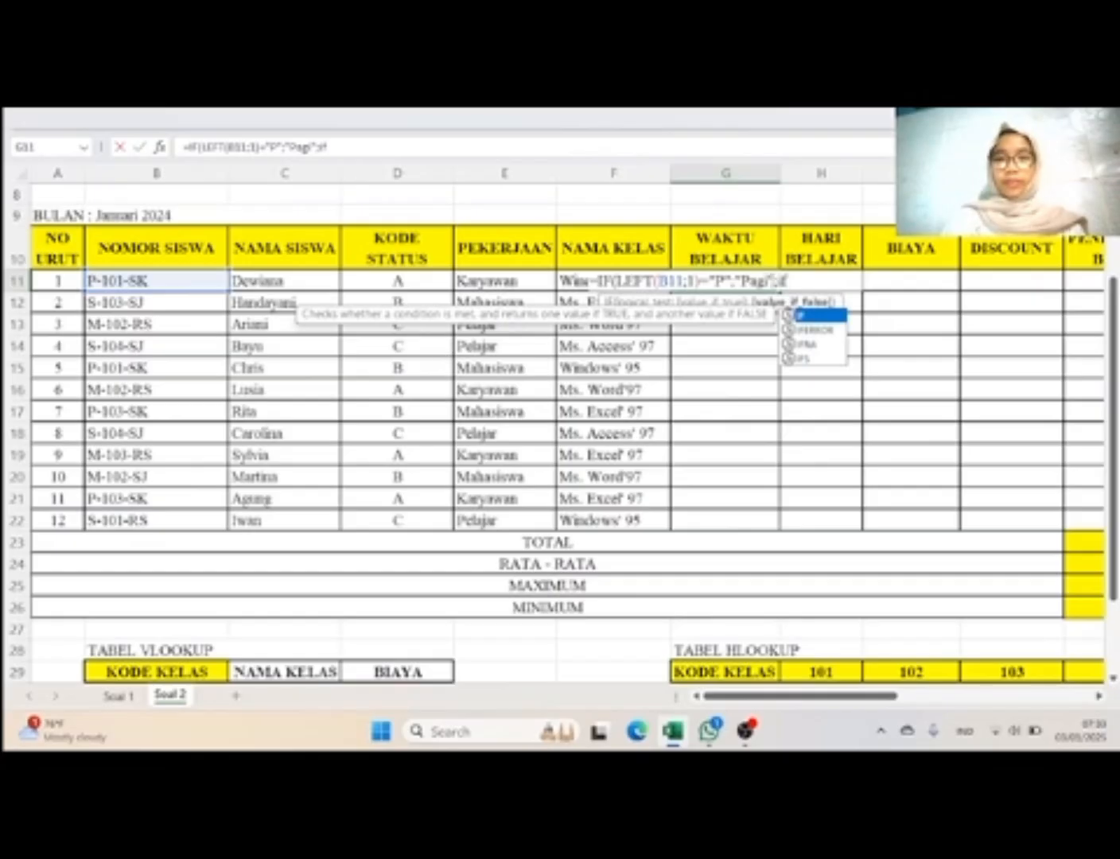
Step: Nest a second IF as the value-if-false argument in G11, testing LEFT(B11;1) again
double_click(798, 315)
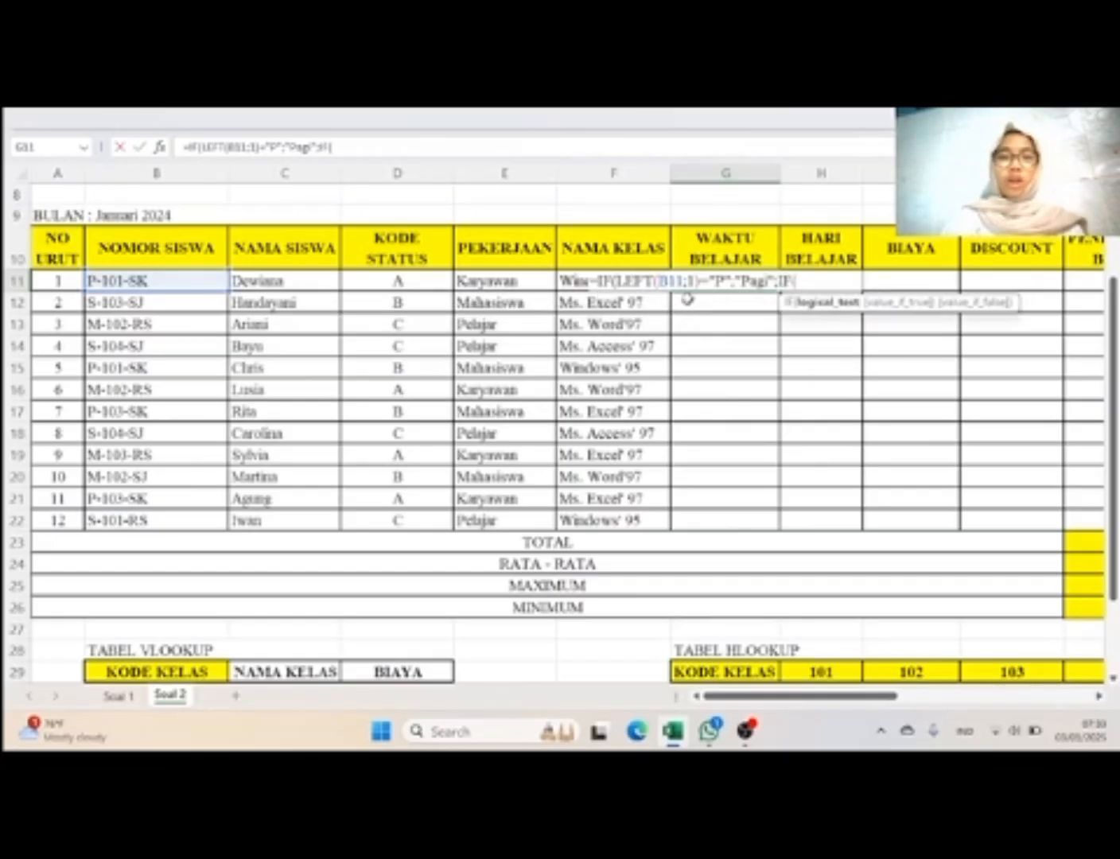
text(left)
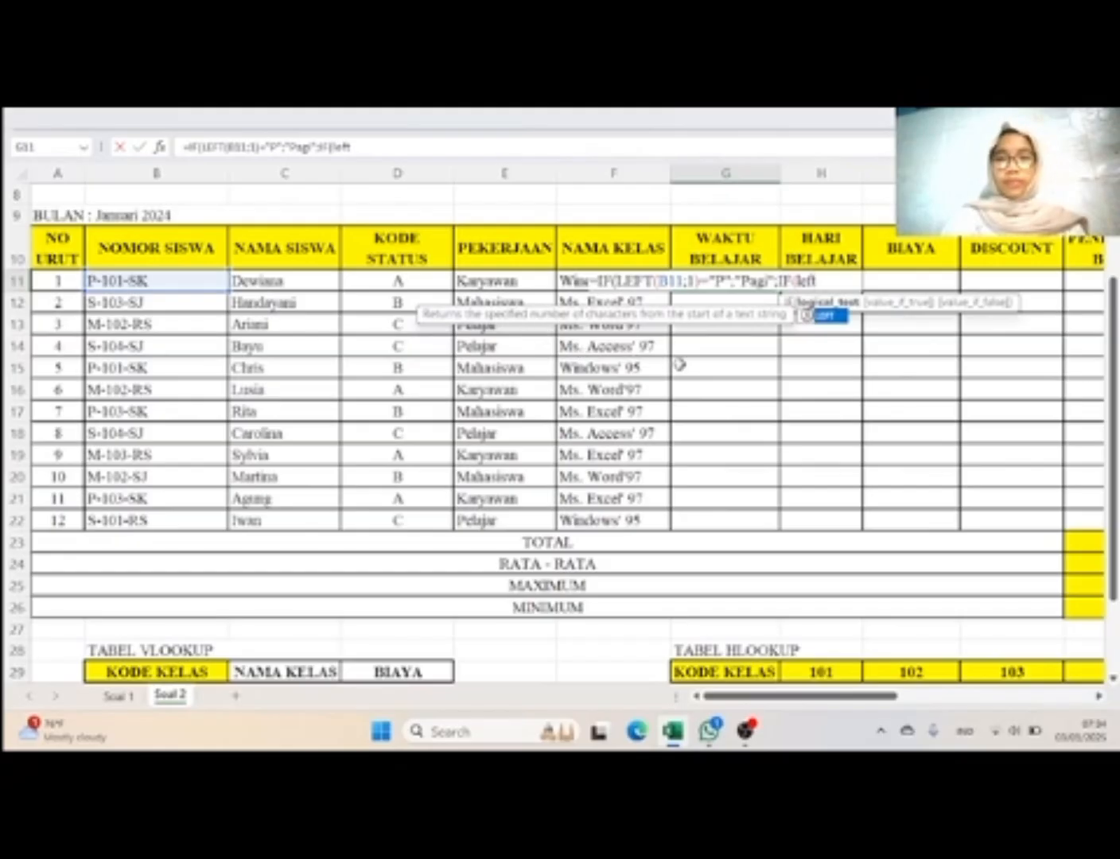
double_click(827, 316)
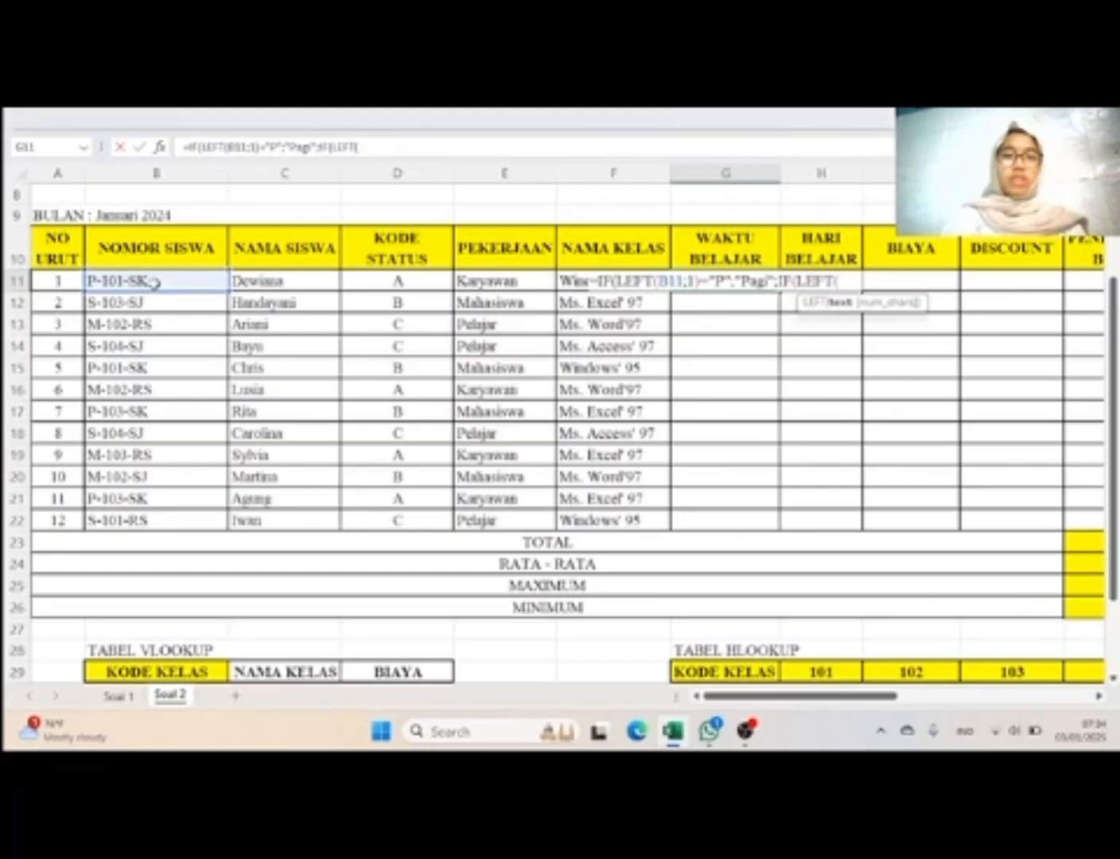
click(153, 282)
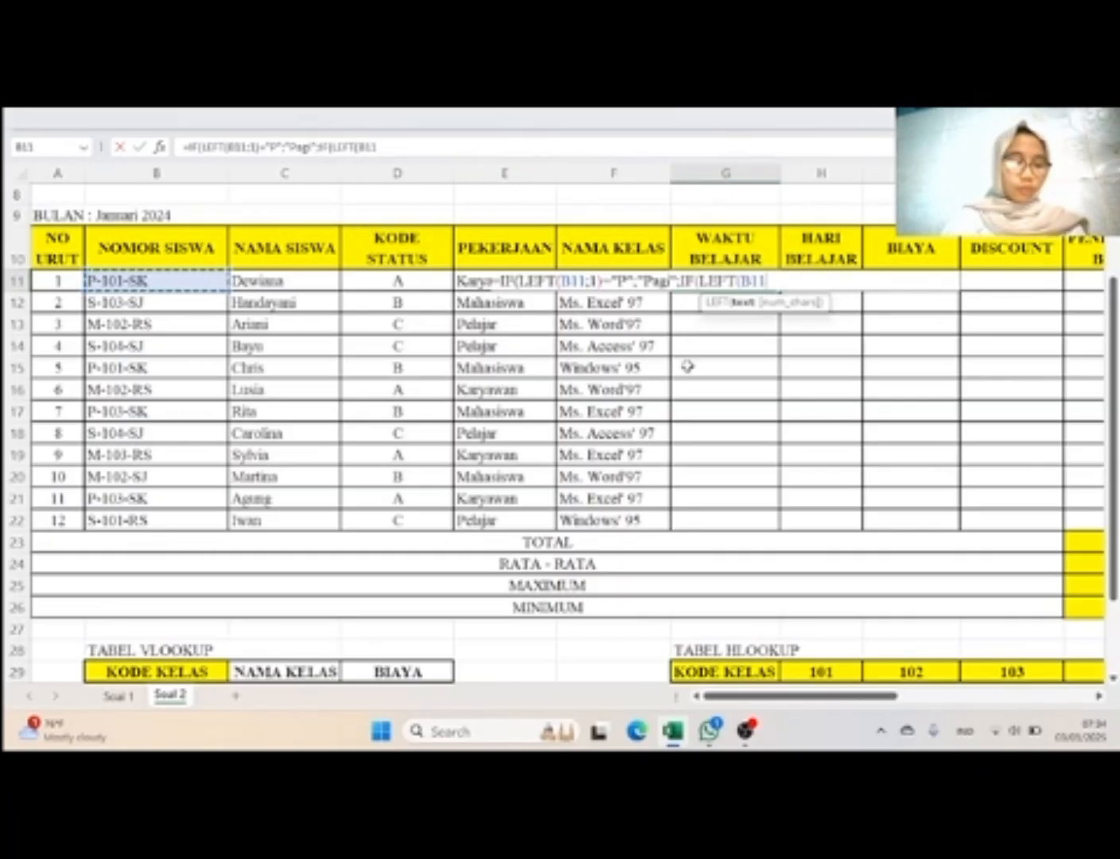
text(;)
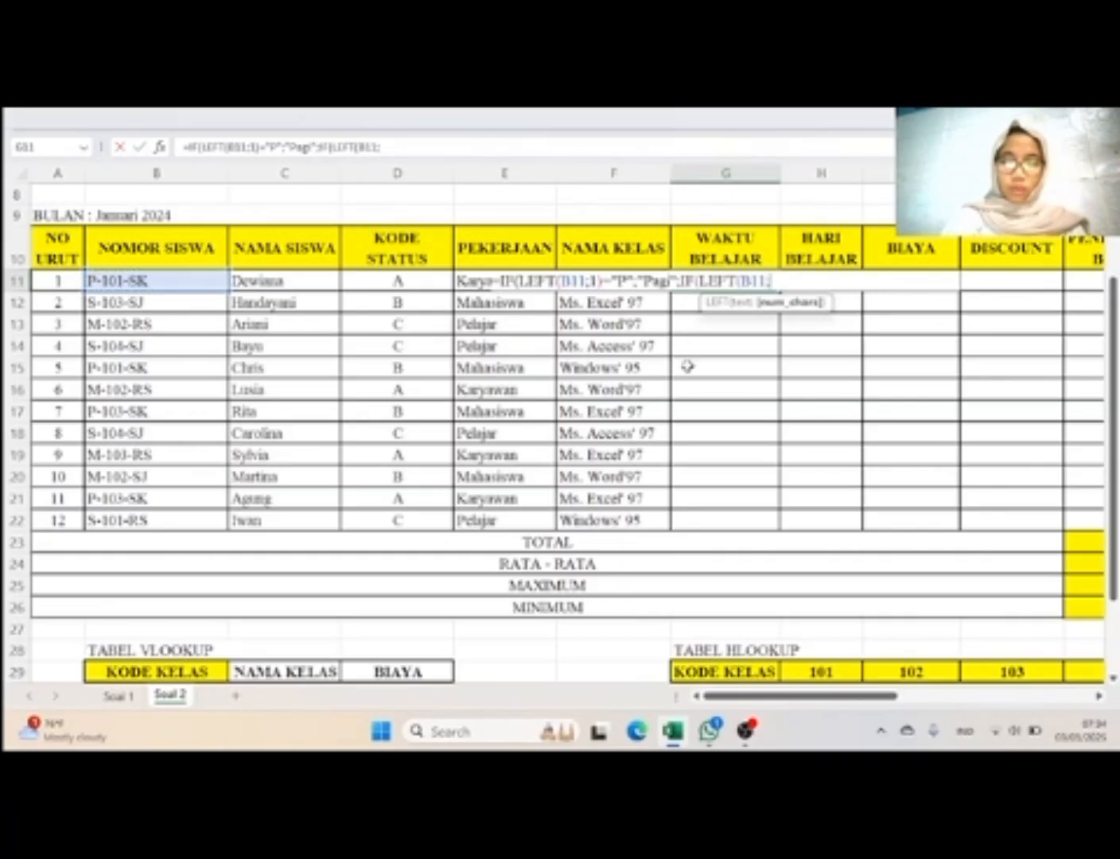
text(1))
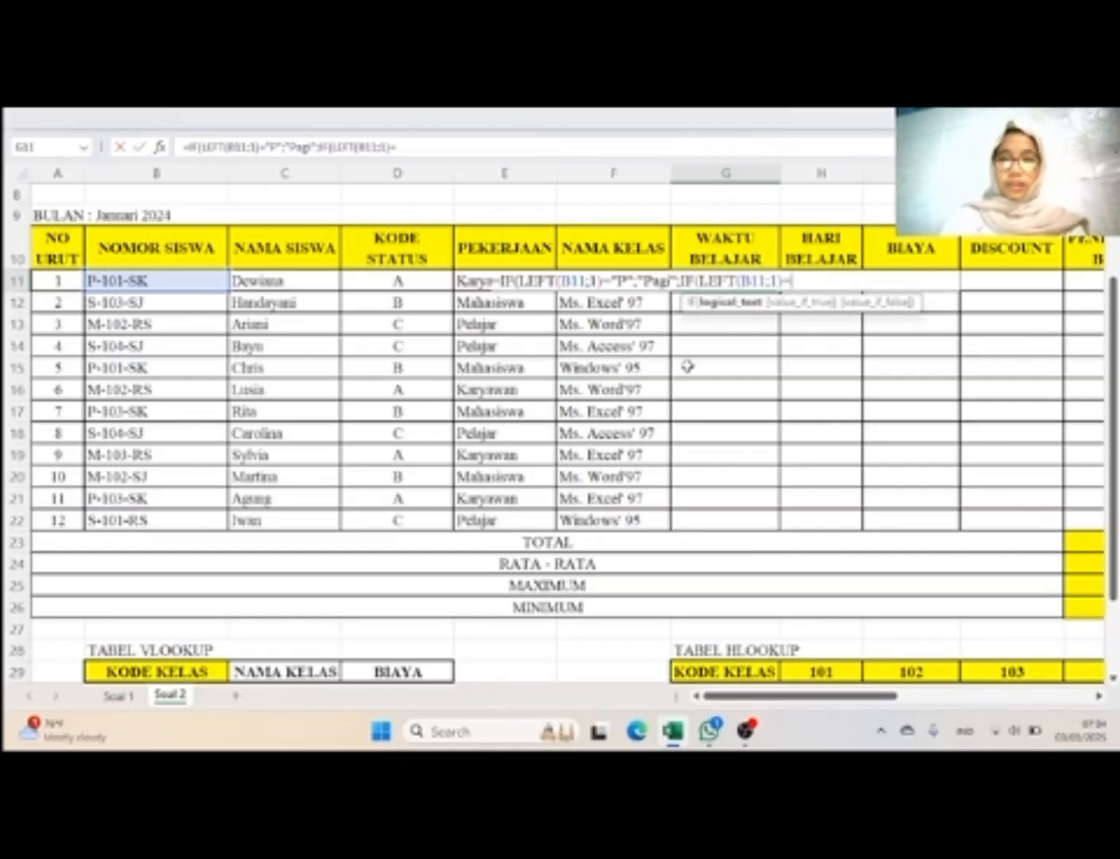
text(=)
Step: Compare the nested IF's extracted character with "S" and return "Siang" when true
key(Caps_Lock)
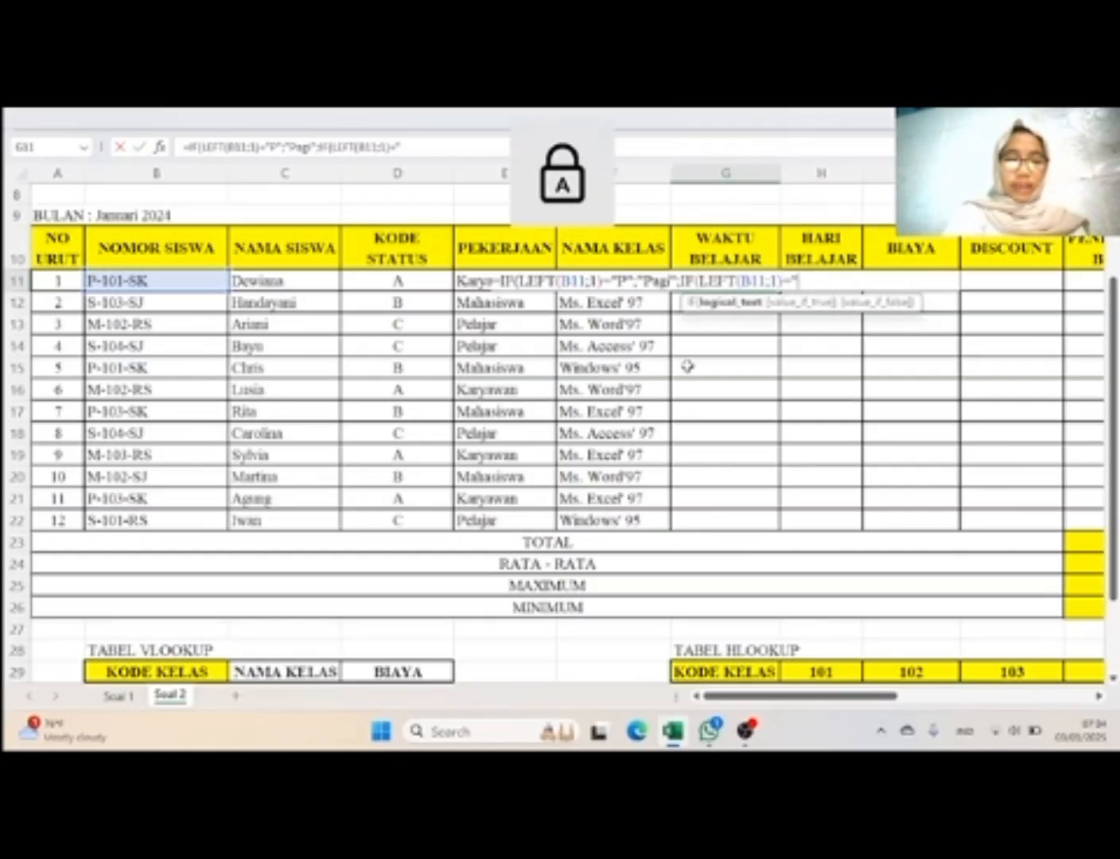
text("S";)
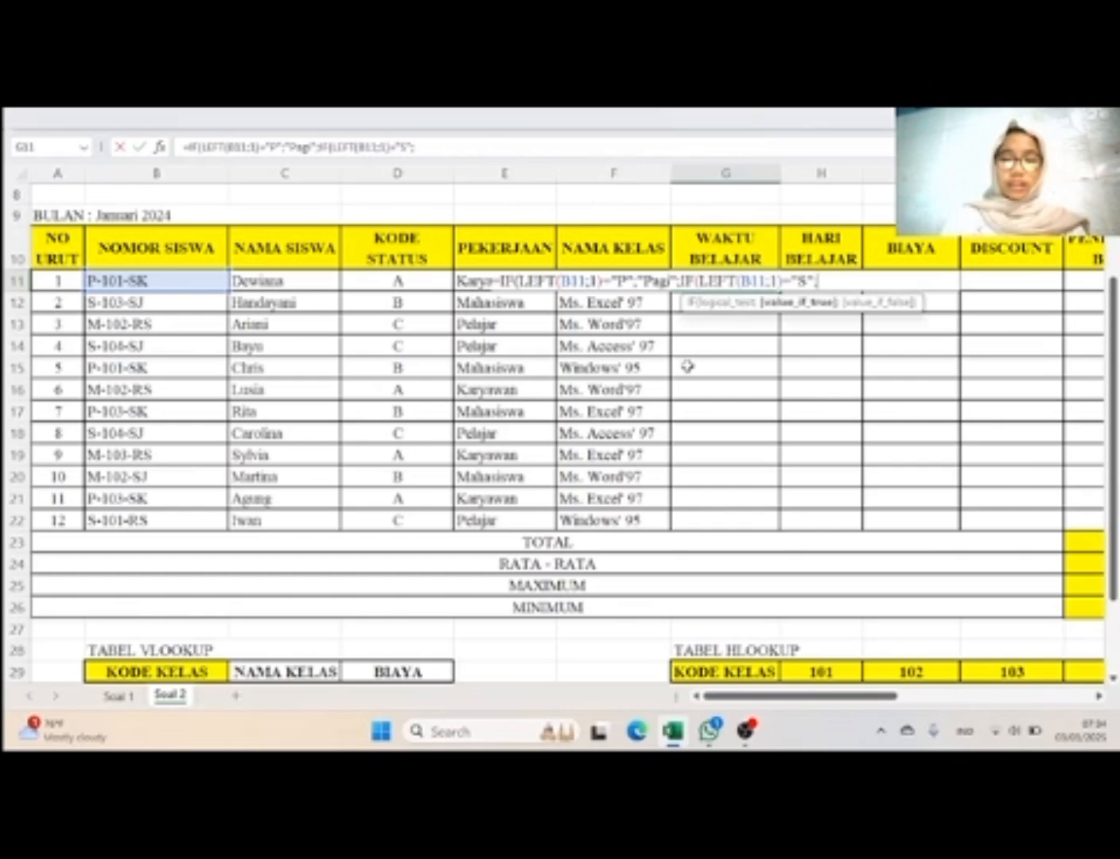
text("S)
key(Caps_Lock)
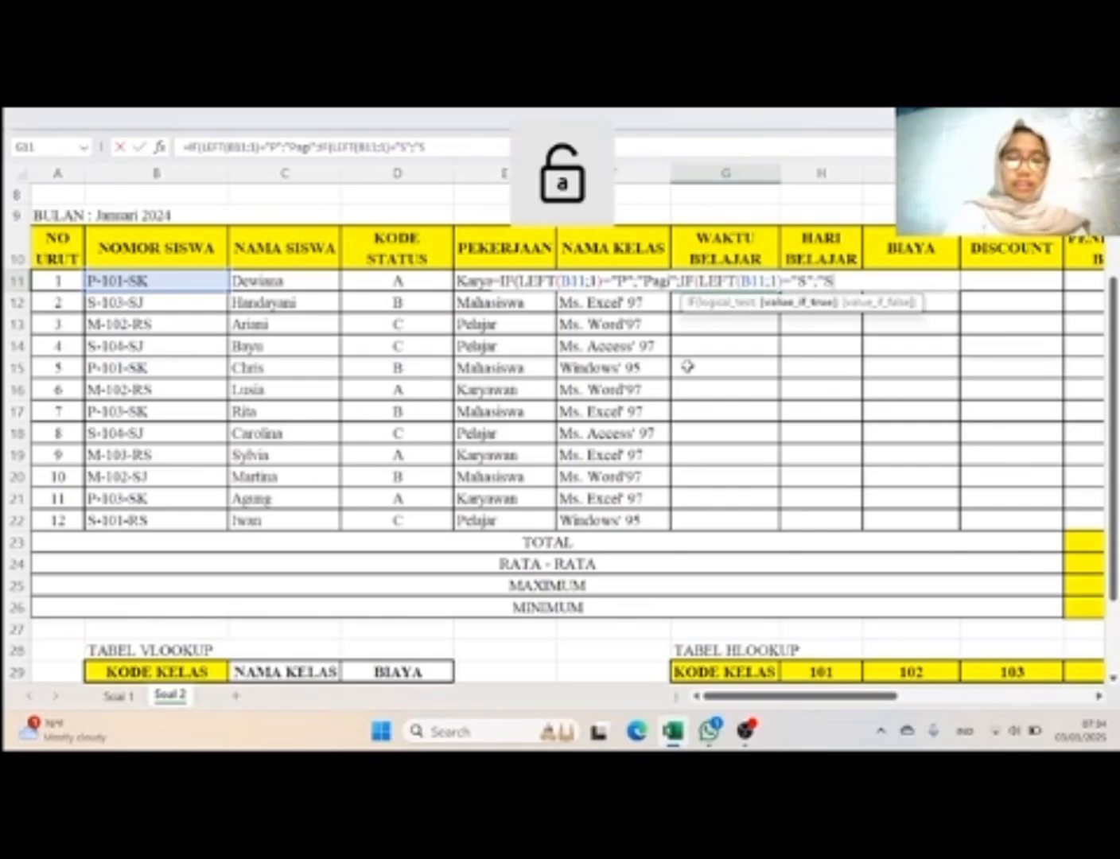
text(iang)
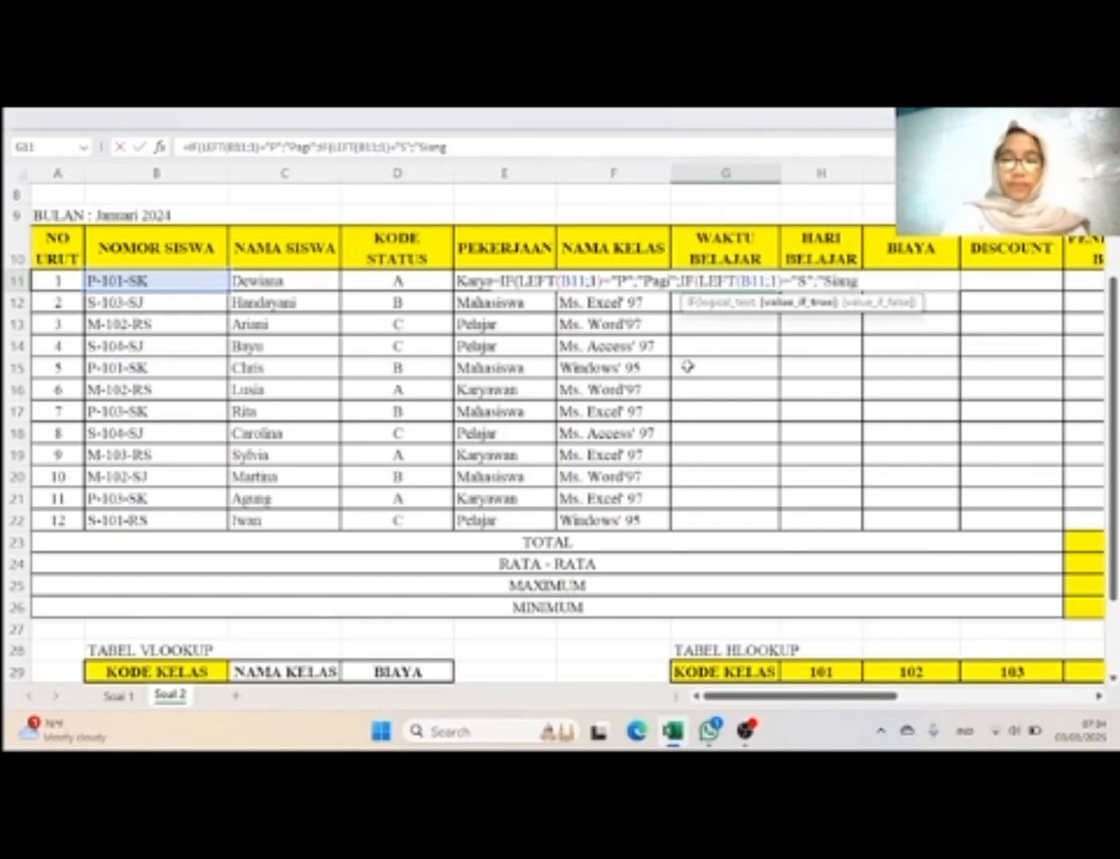
text(")
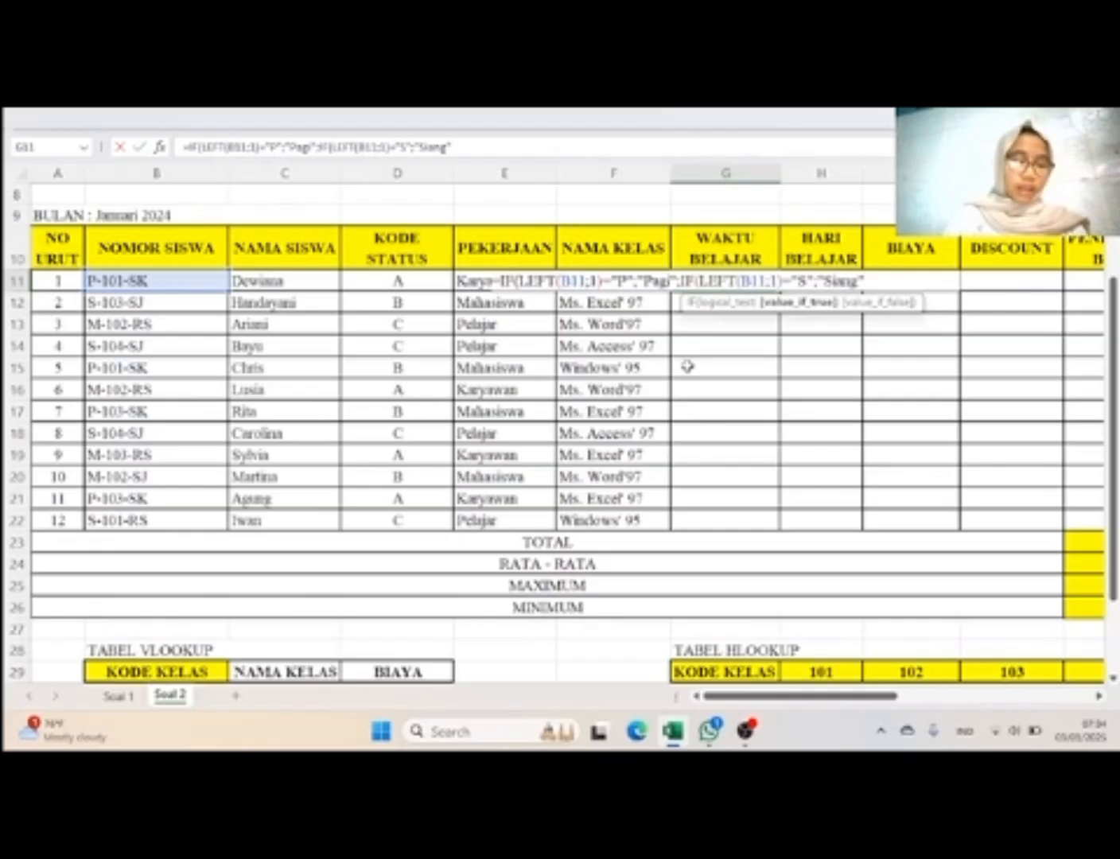
text(;)
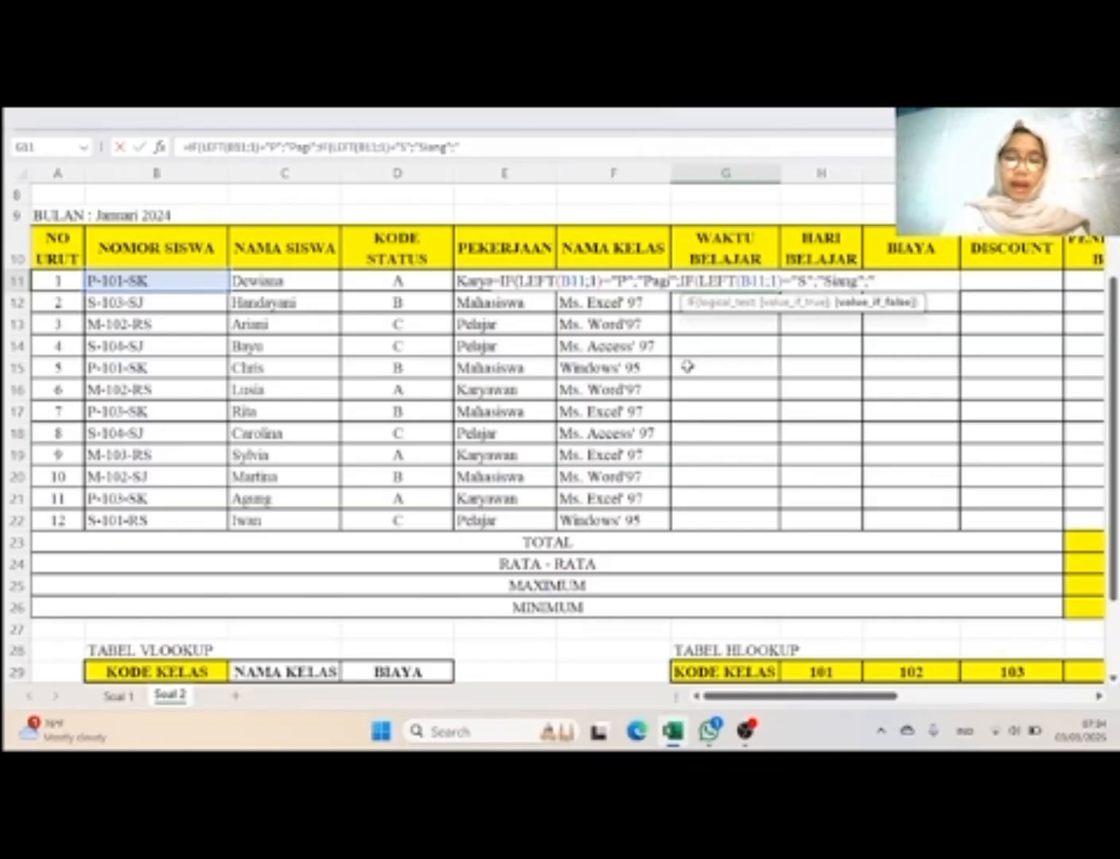
text(")
Step: Finish the G11 formula with "Malam" as the nested value-if-false, close both IFs, enter it and reselect G11
key(Caps_Lock)
text(M)
key(Caps_Lock)
text(a)
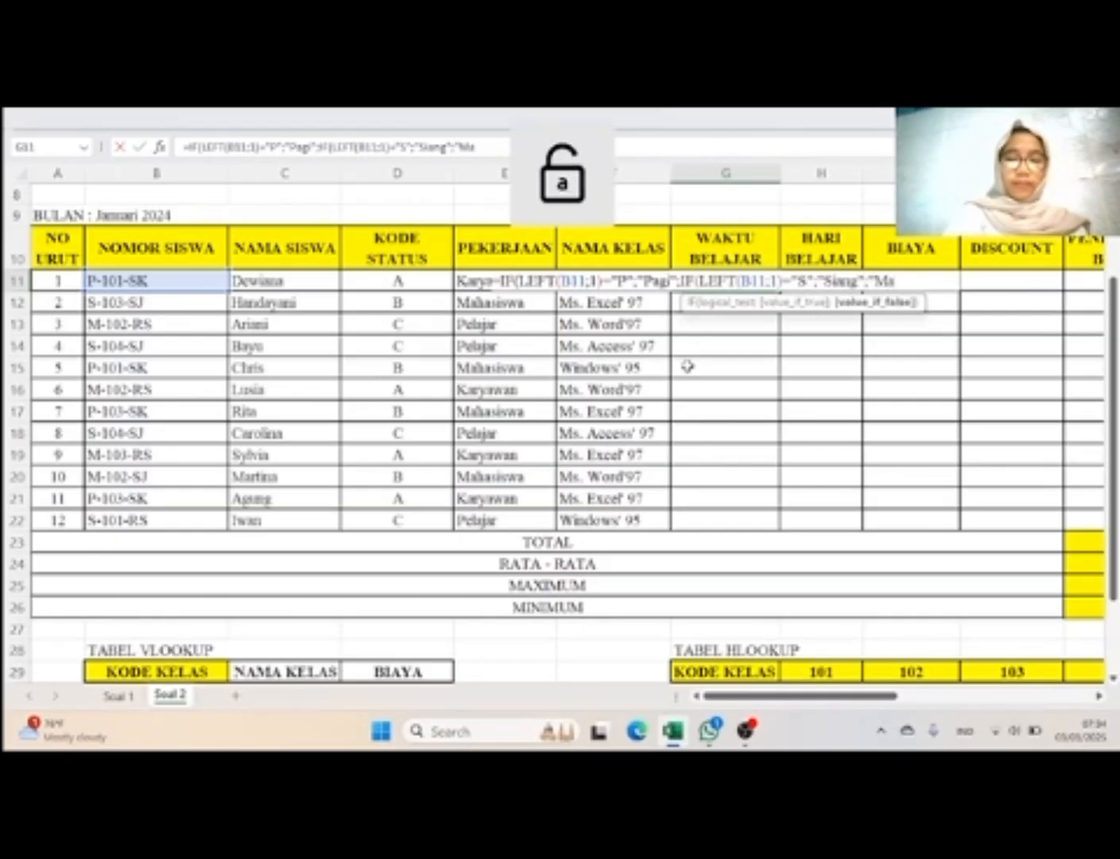
text(h)
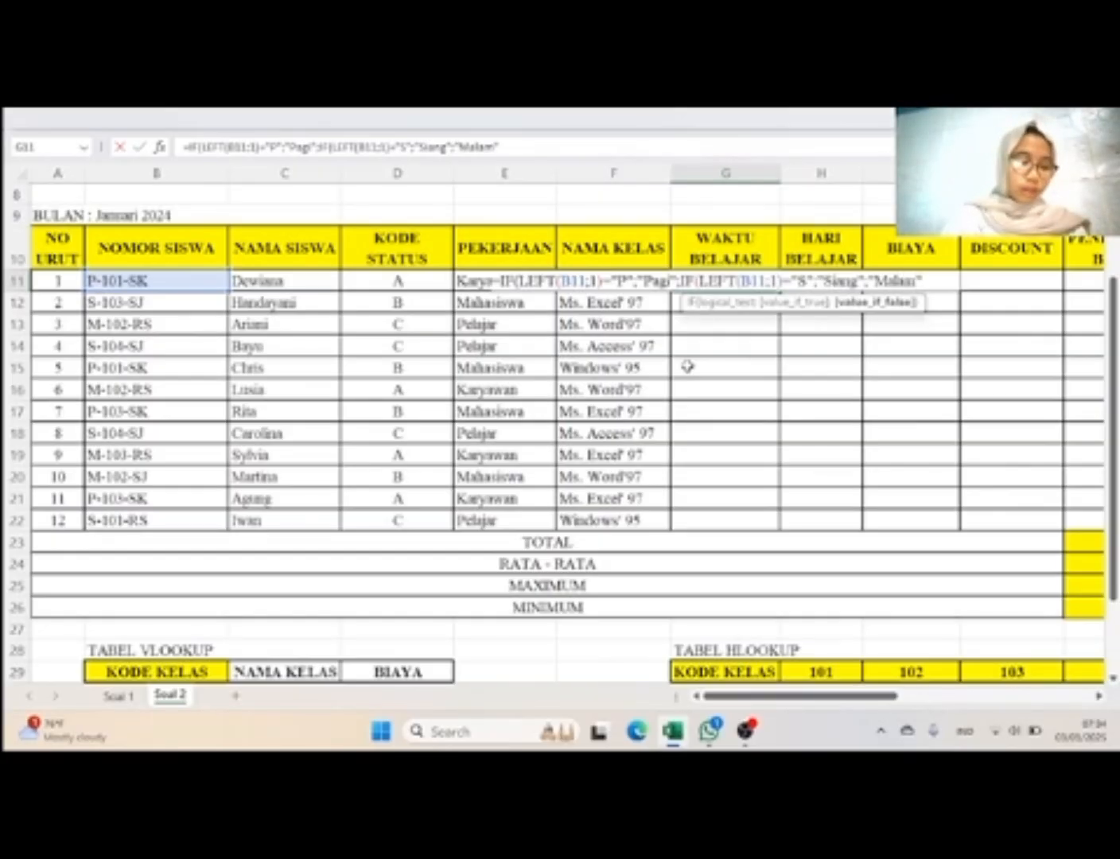
text(am")))
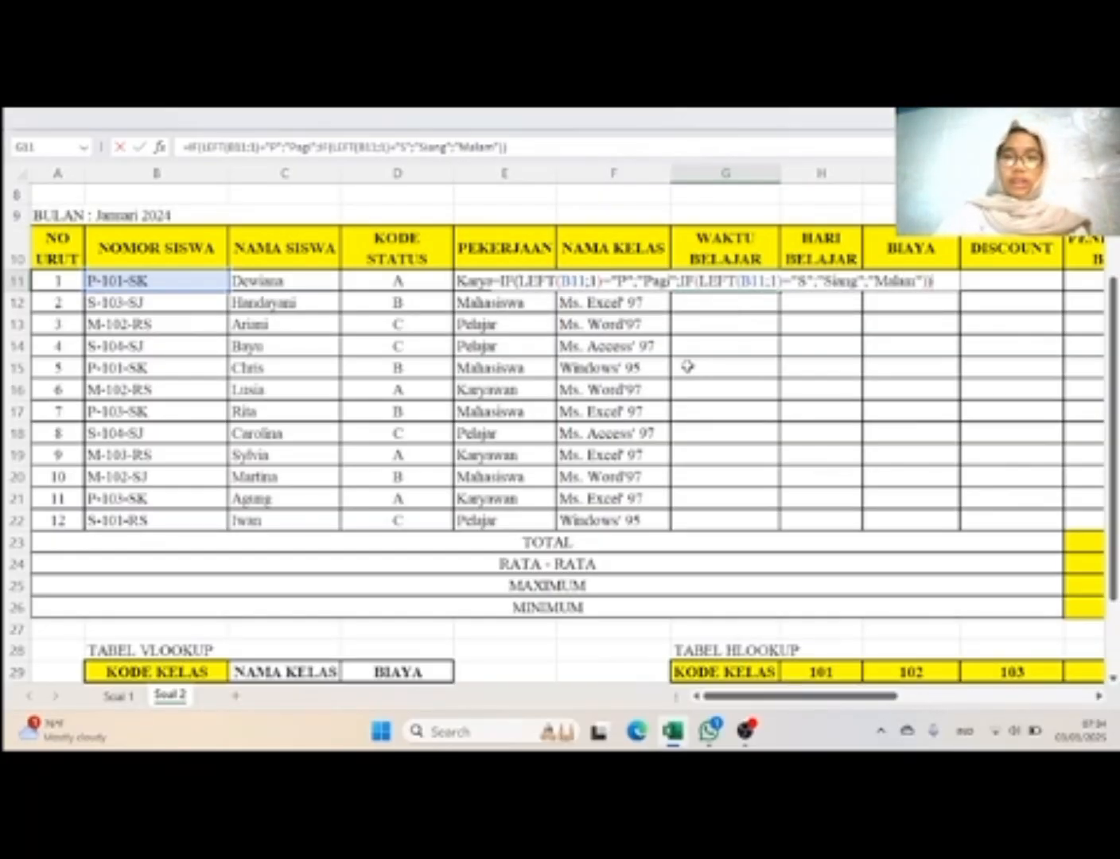
key(Return)
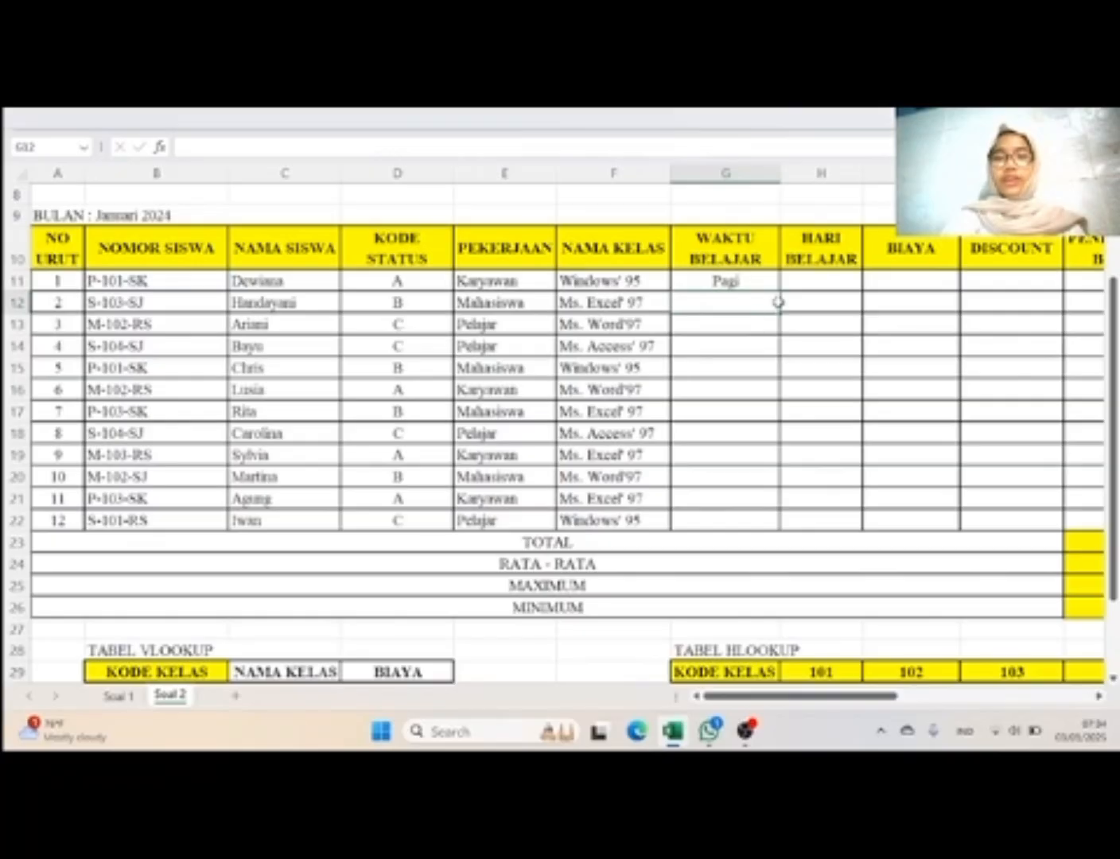
click(764, 283)
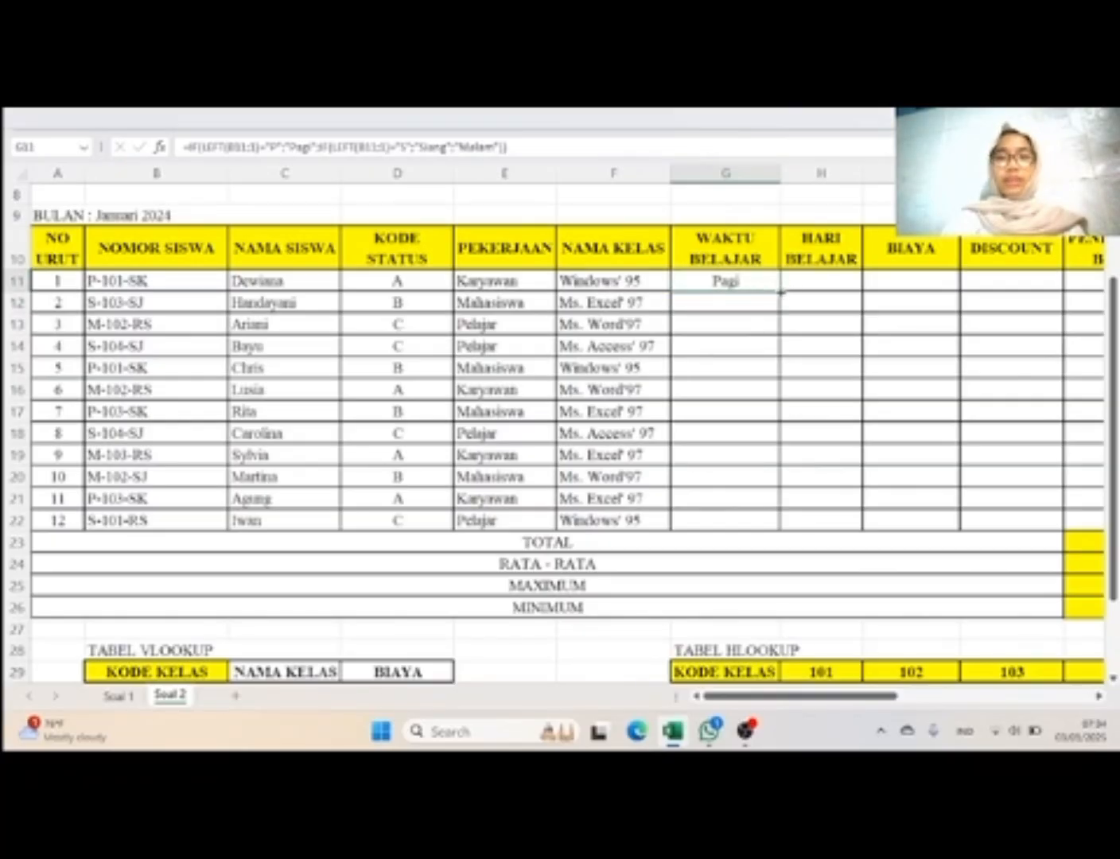
Step: Fill the Waktu Belajar formula in G11 down through G22 and select H11
drag(779, 292, 787, 531)
click(810, 284)
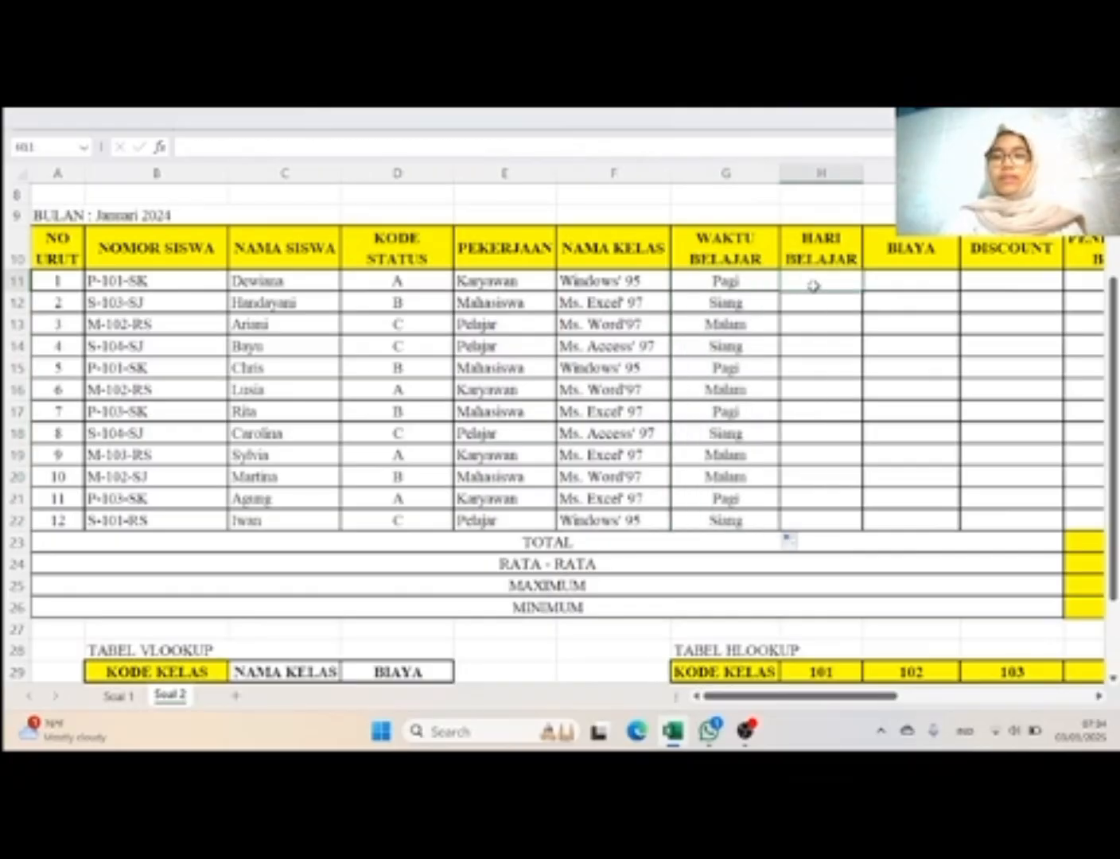
Step: Copy the complete nested IF formula text from G11 for reuse in the Hari Belajar column
scroll(890, 378, right, 7)
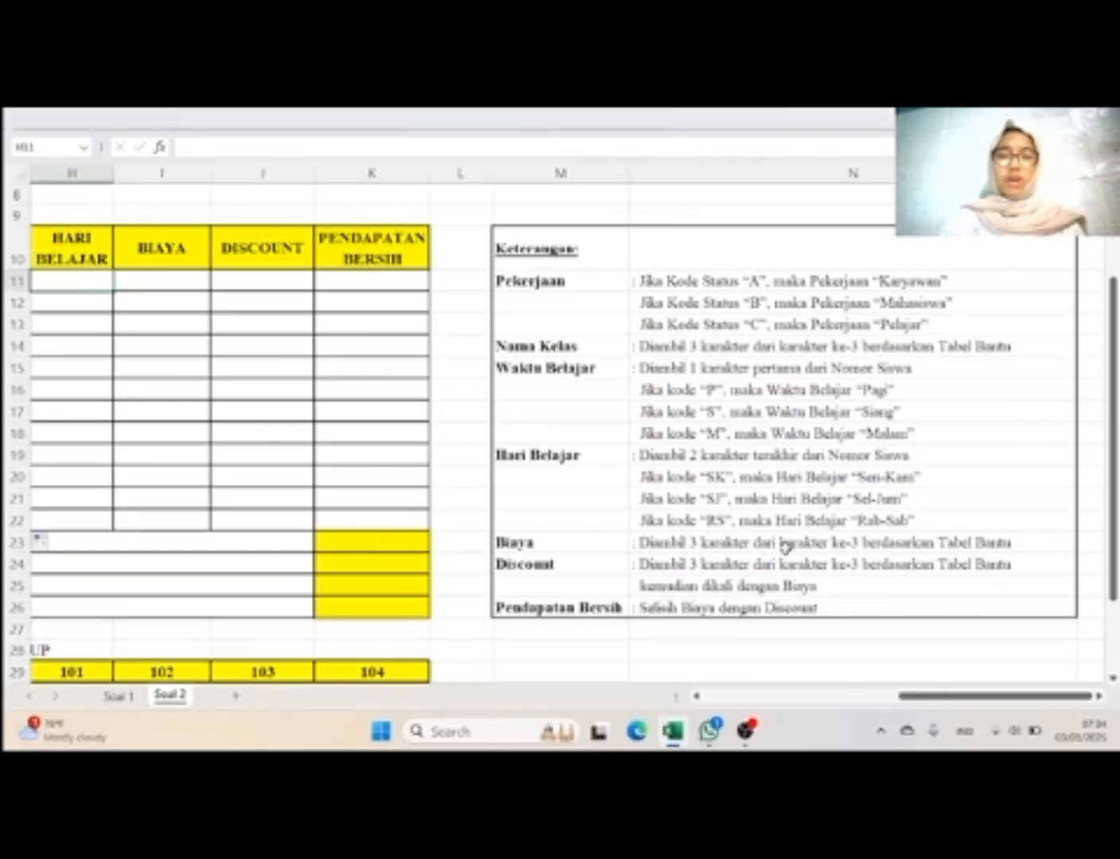
scroll(785, 546, down, 1)
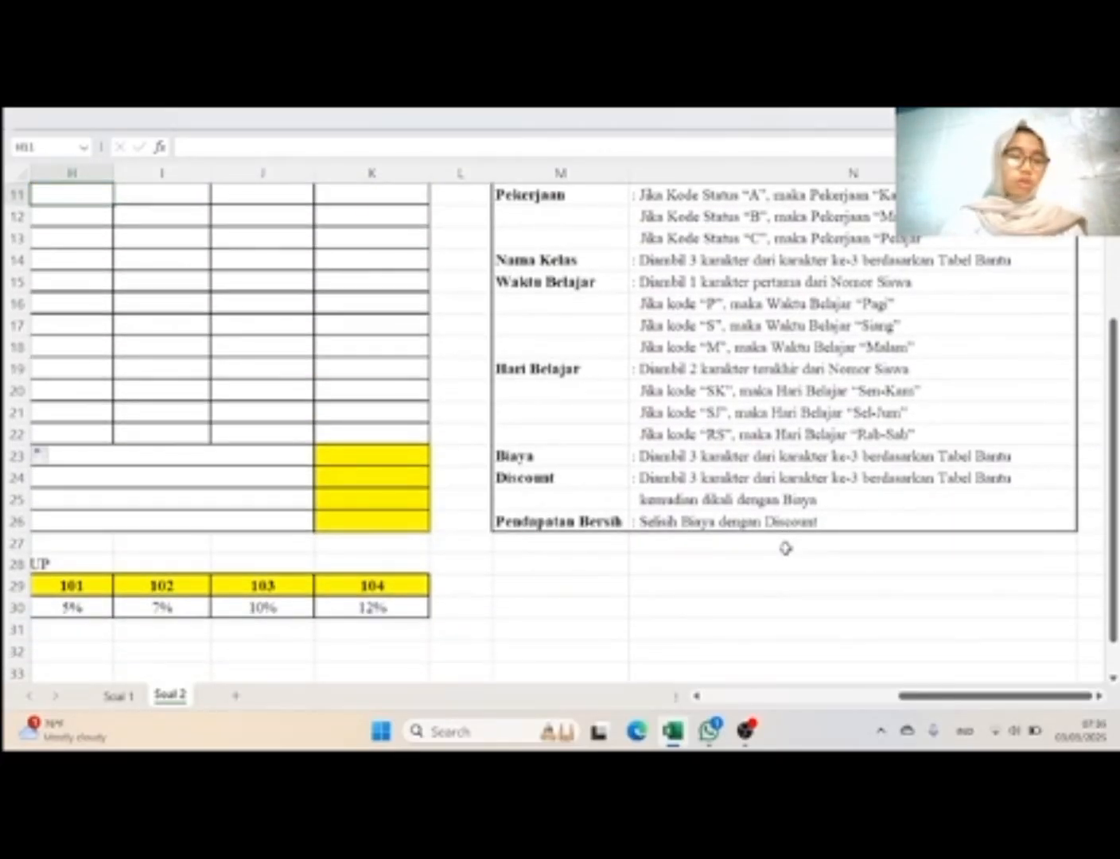
scroll(784, 547, left, 3)
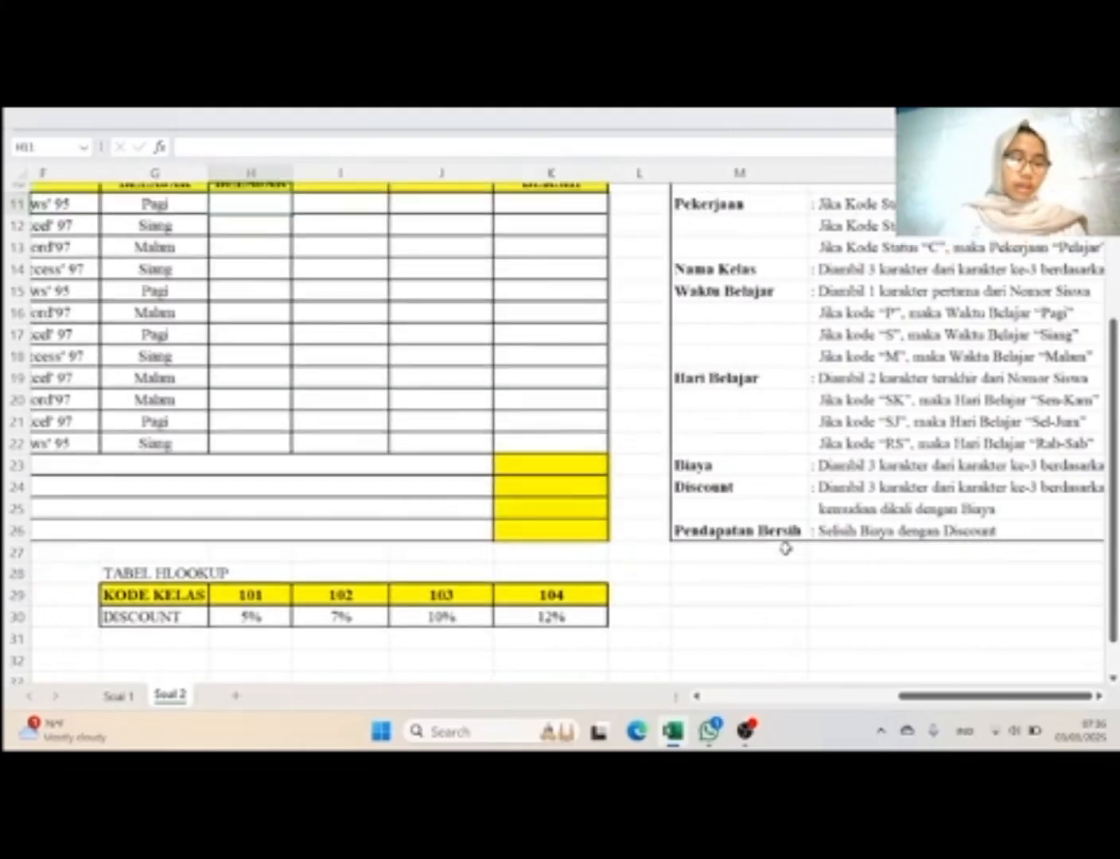
scroll(784, 548, up, 1)
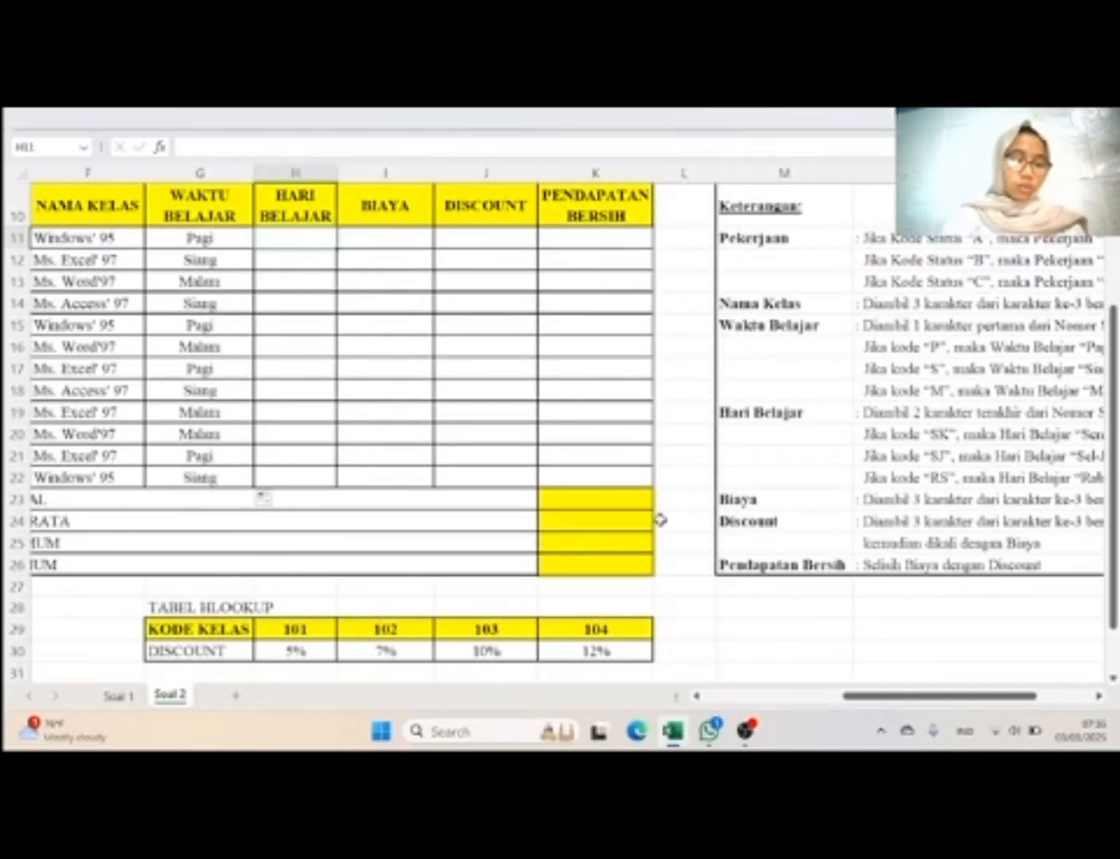
scroll(406, 311, up, 1)
scroll(406, 312, left, 1)
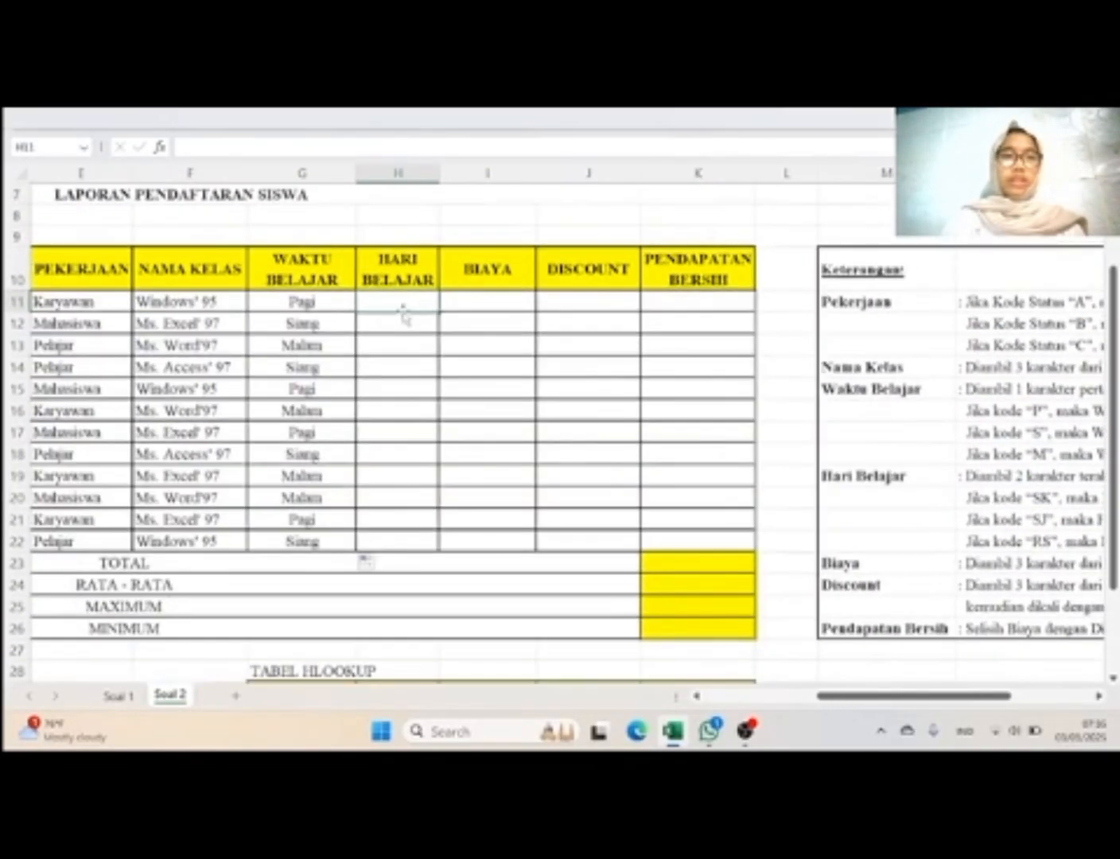
click(311, 304)
drag(513, 148, 185, 147)
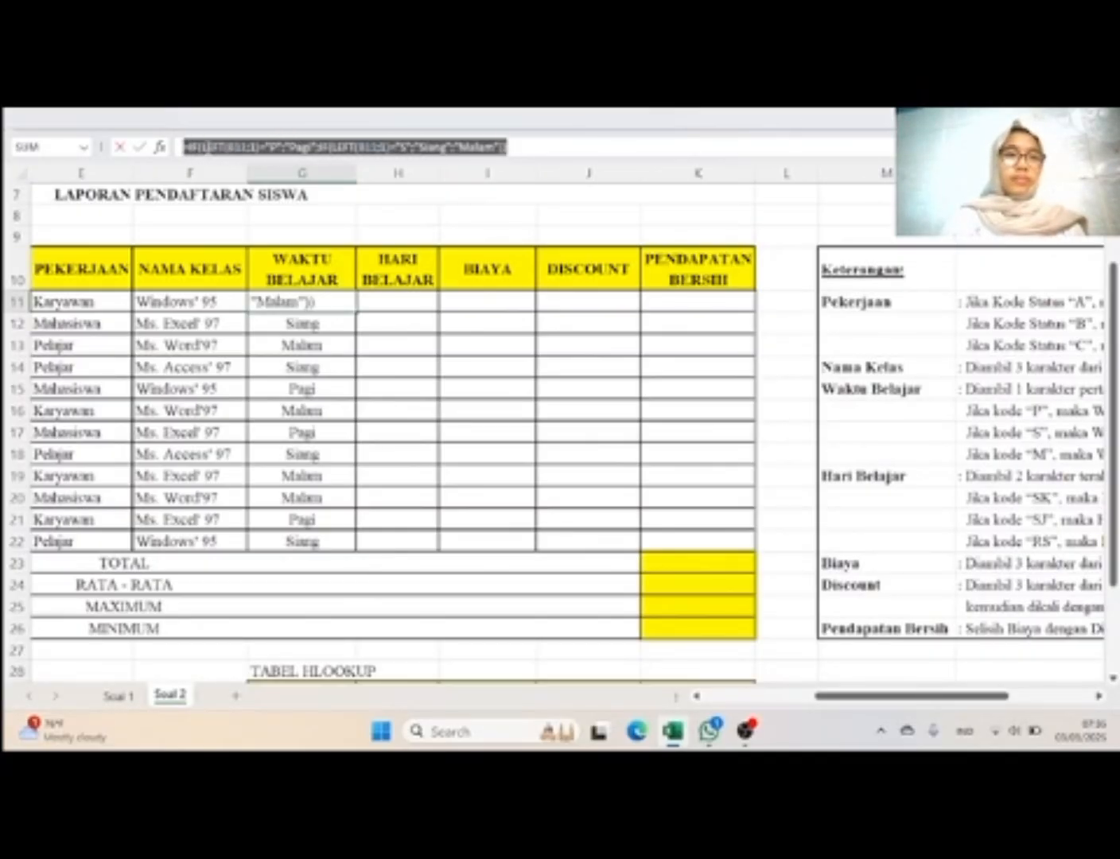
right_click(210, 148)
click(282, 196)
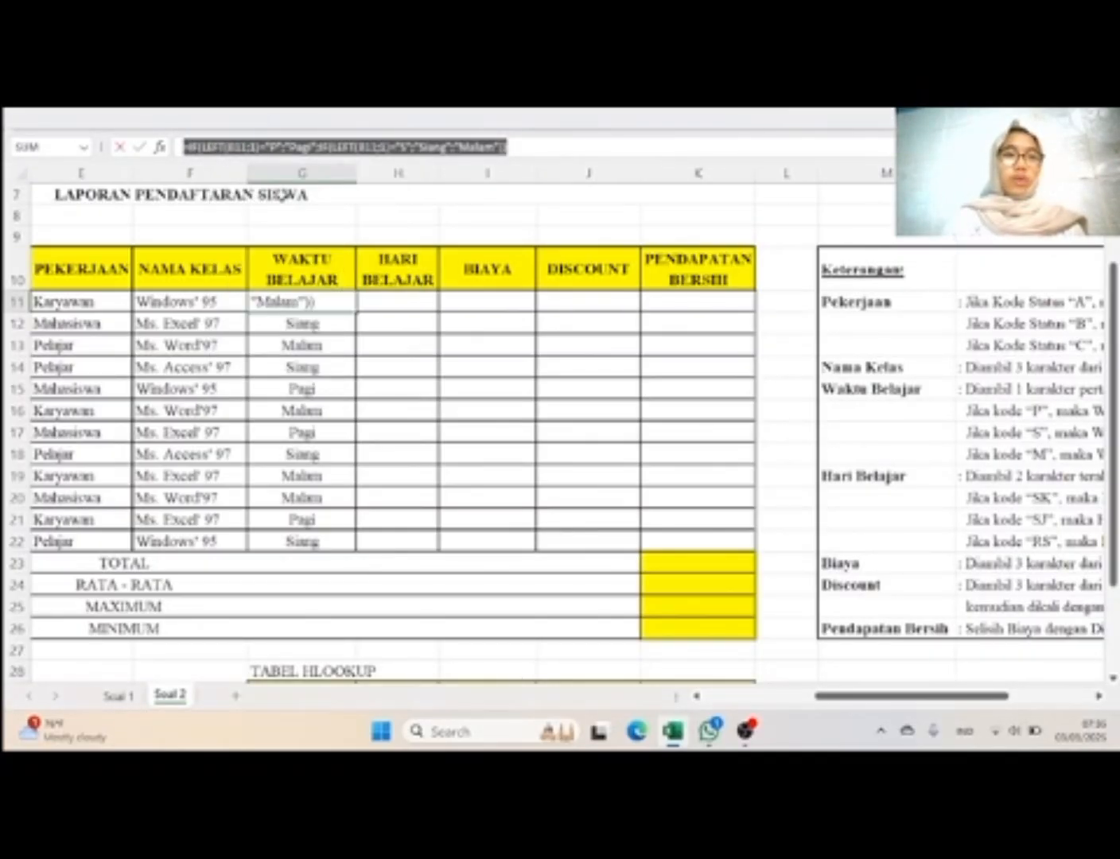
text(=)
click(392, 298)
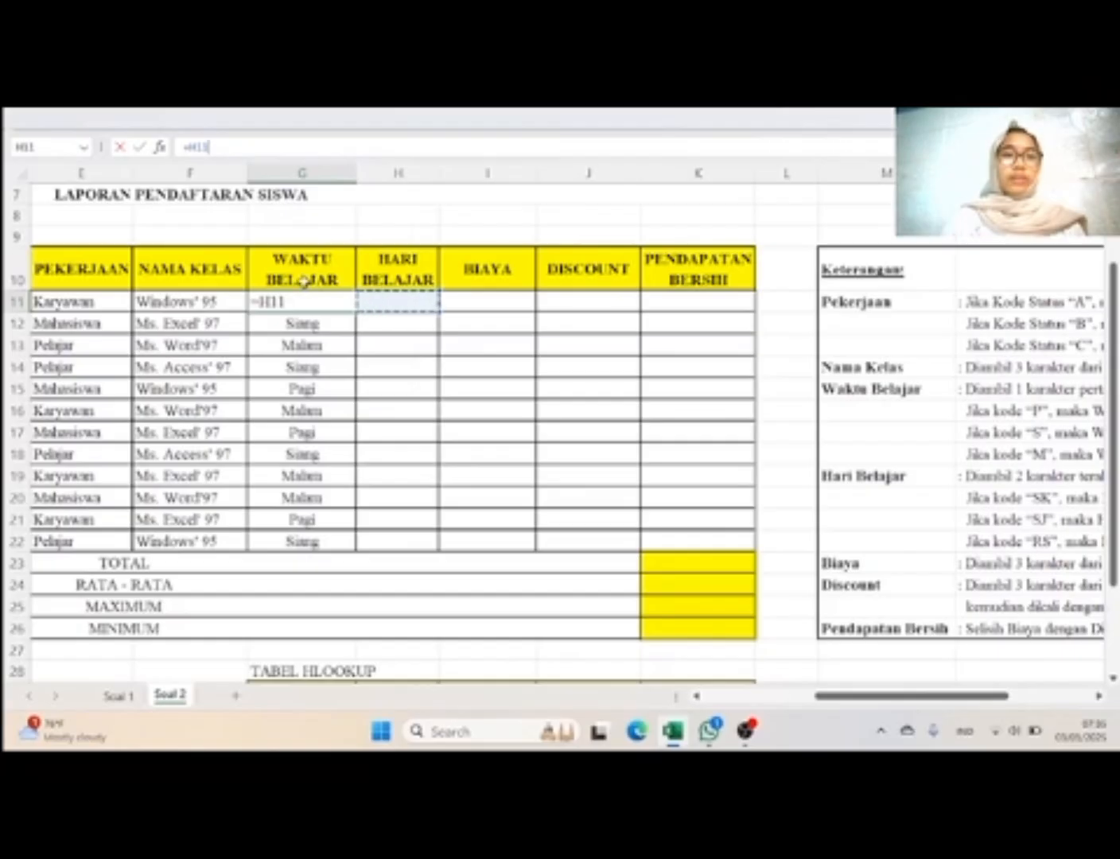
key(BackSpace)
key(BackSpace)
key(BackSpace)
key(BackSpace)
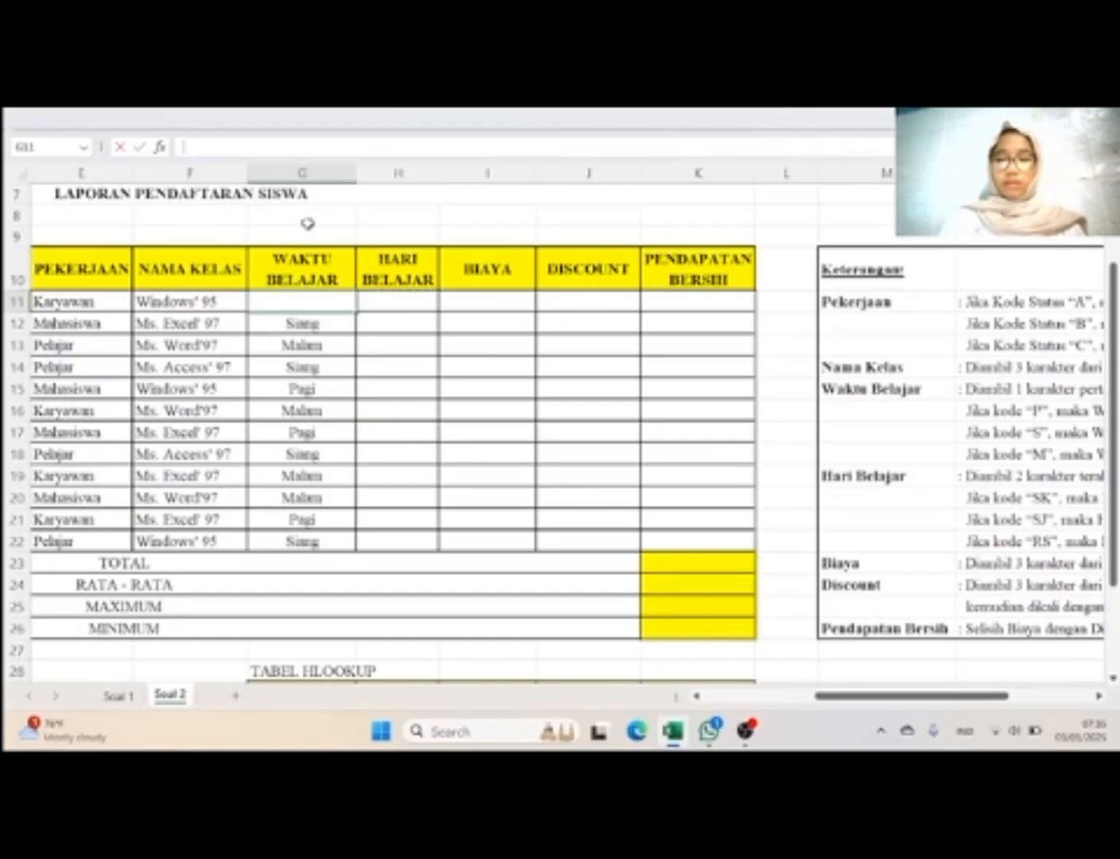
key(Return)
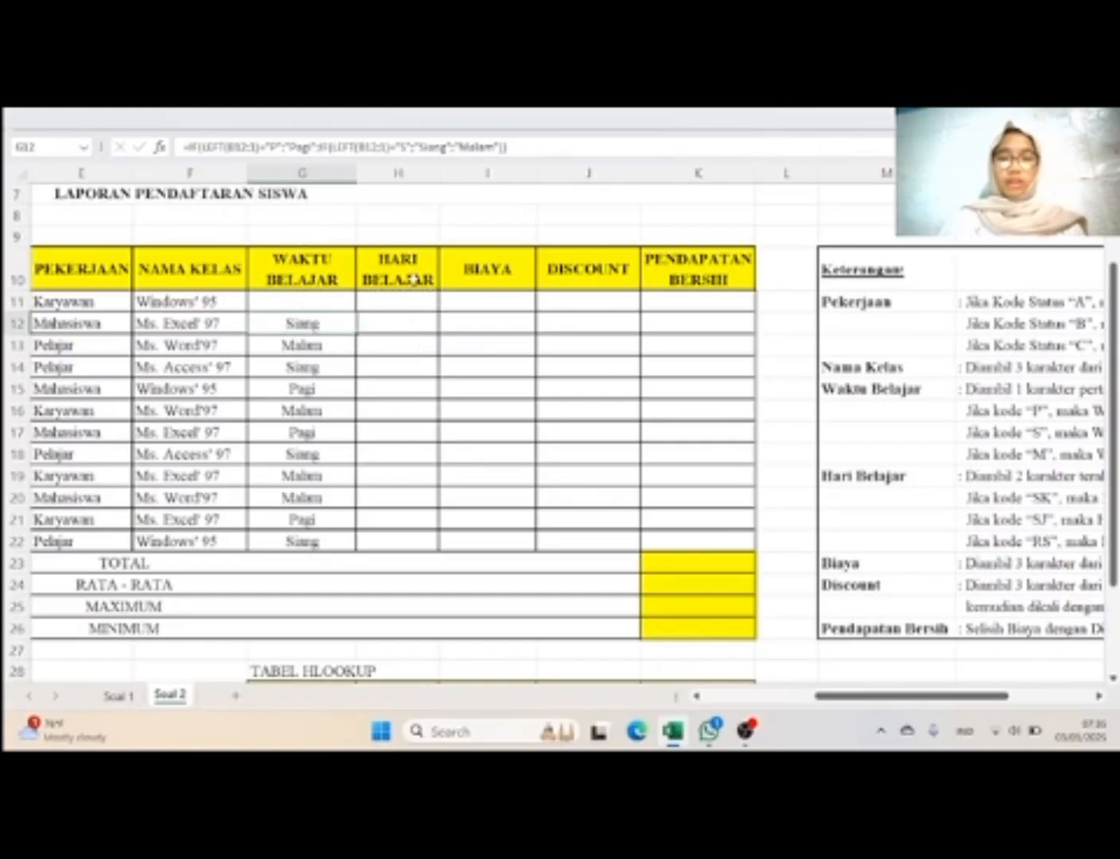
key(Down)
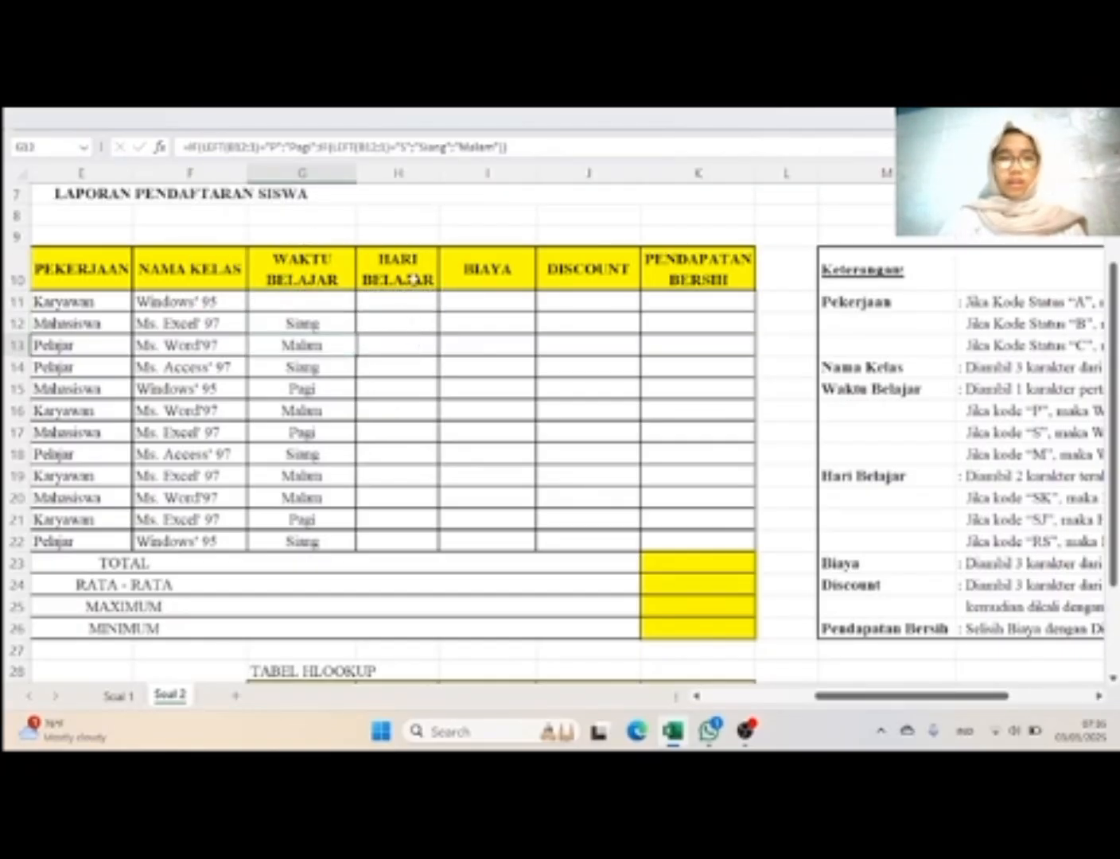
click(546, 147)
key(Return)
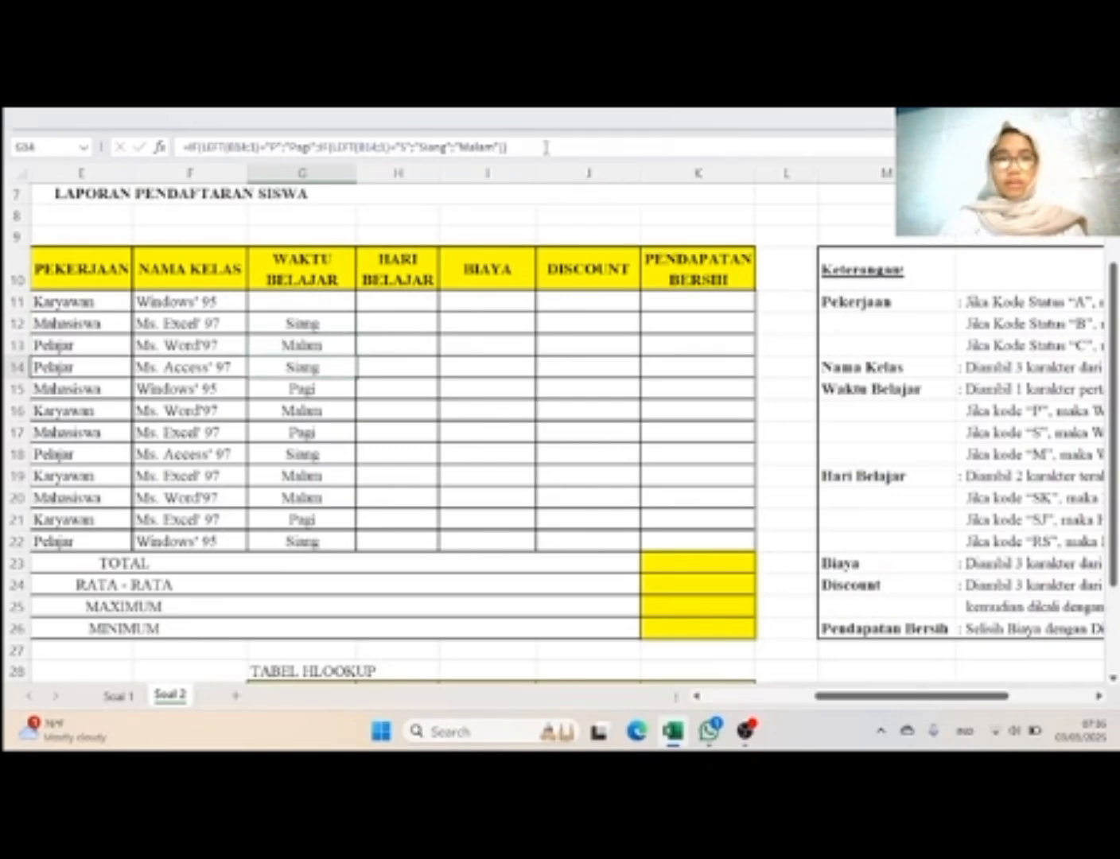
click(314, 303)
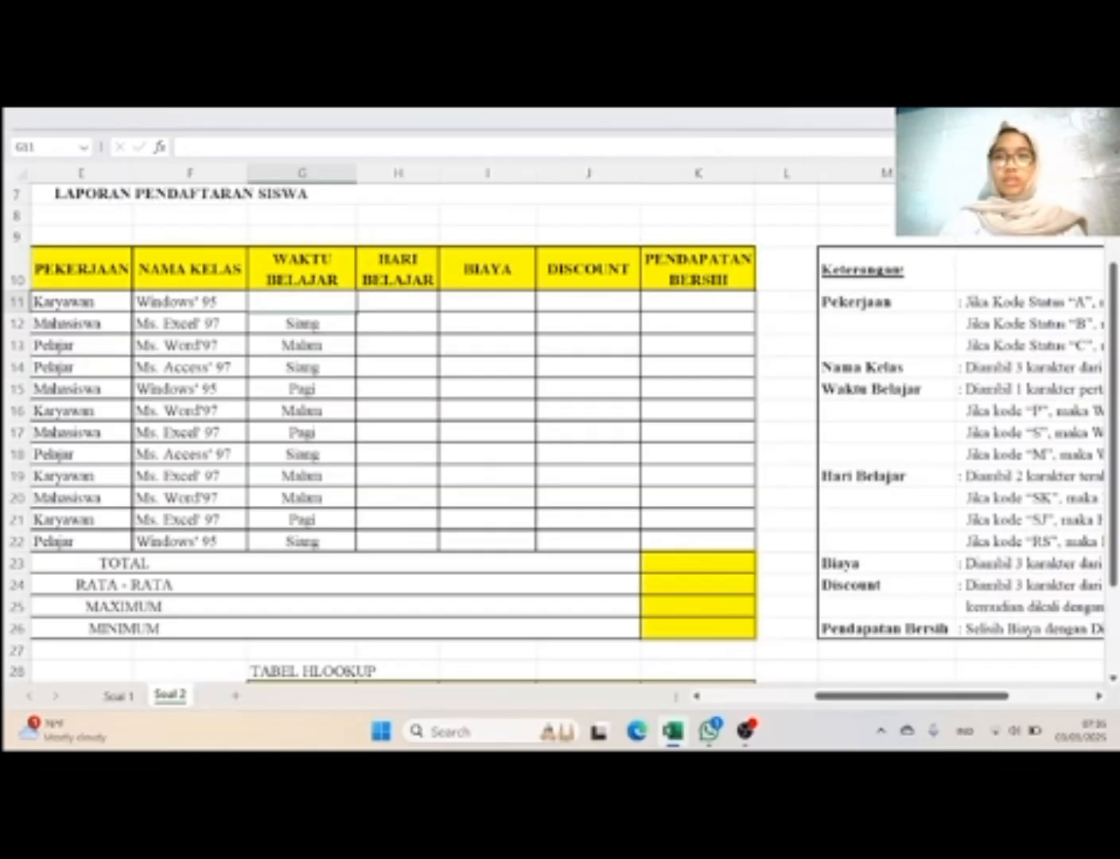
click(346, 117)
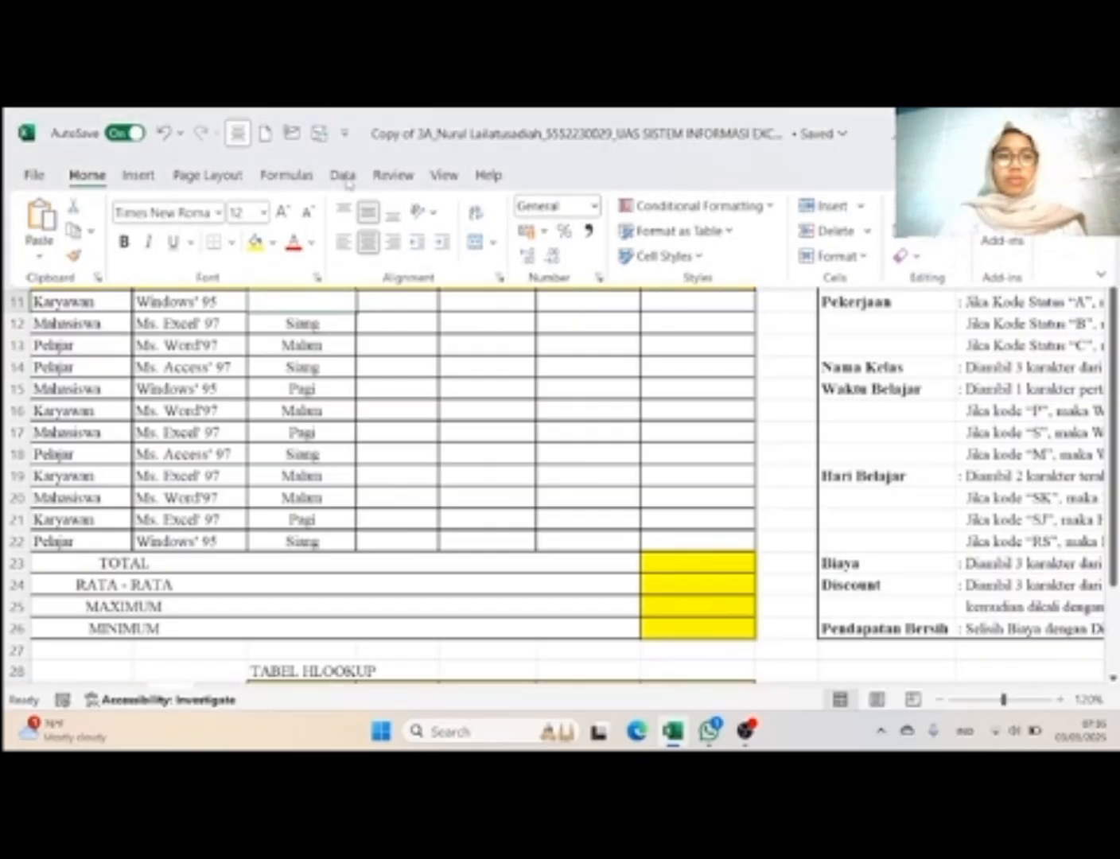
click(163, 134)
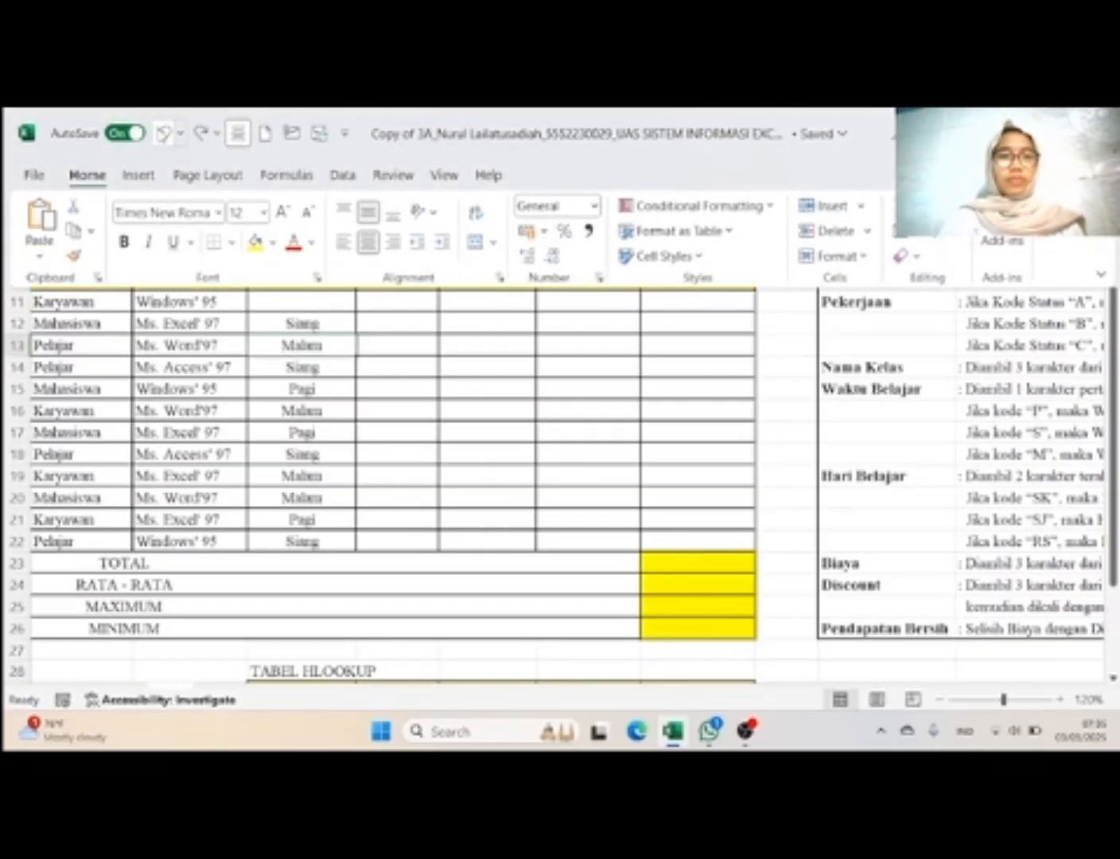
click(163, 134)
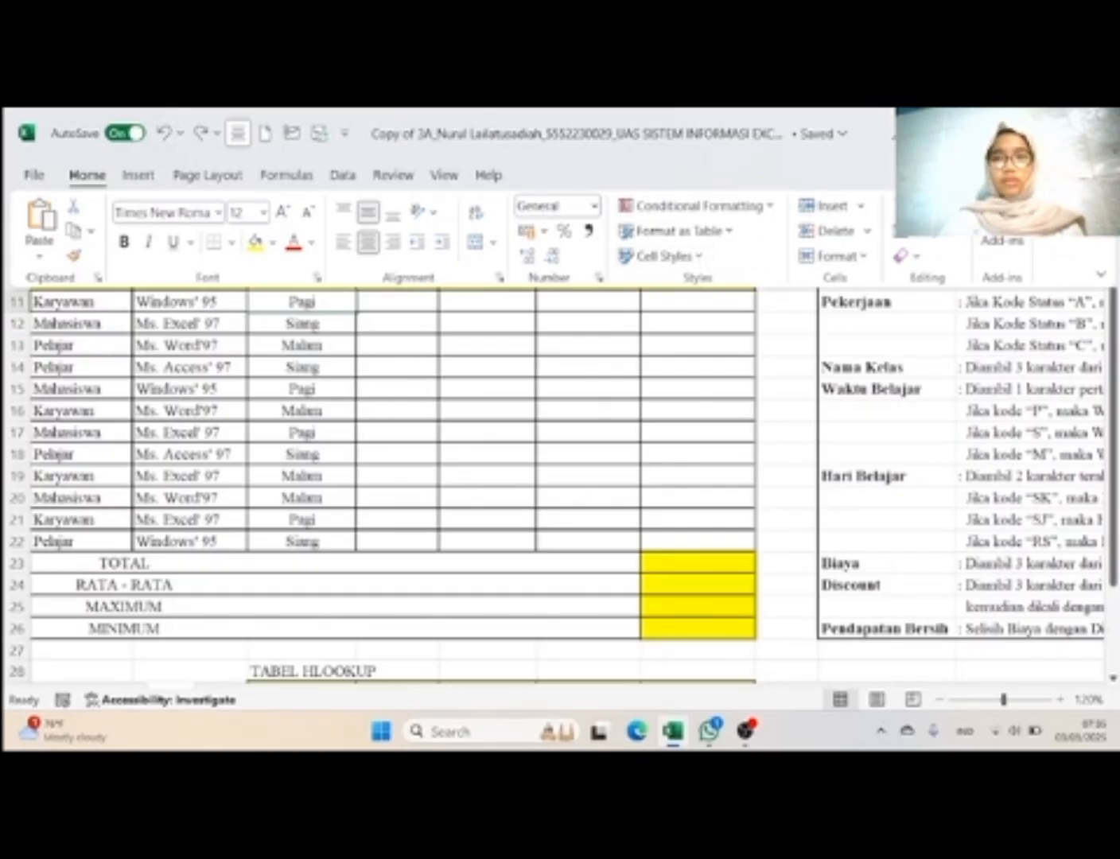
Step: Set the ribbon display mode to show tabs only
click(1102, 276)
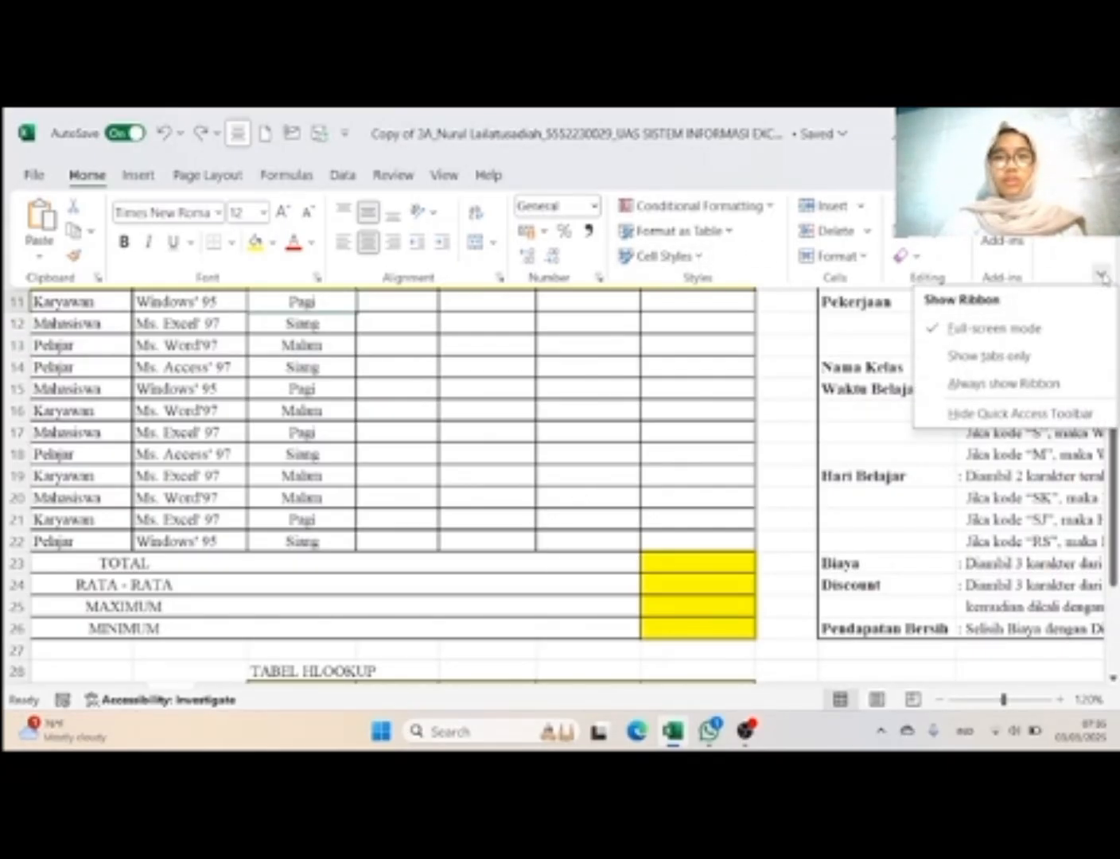
click(997, 338)
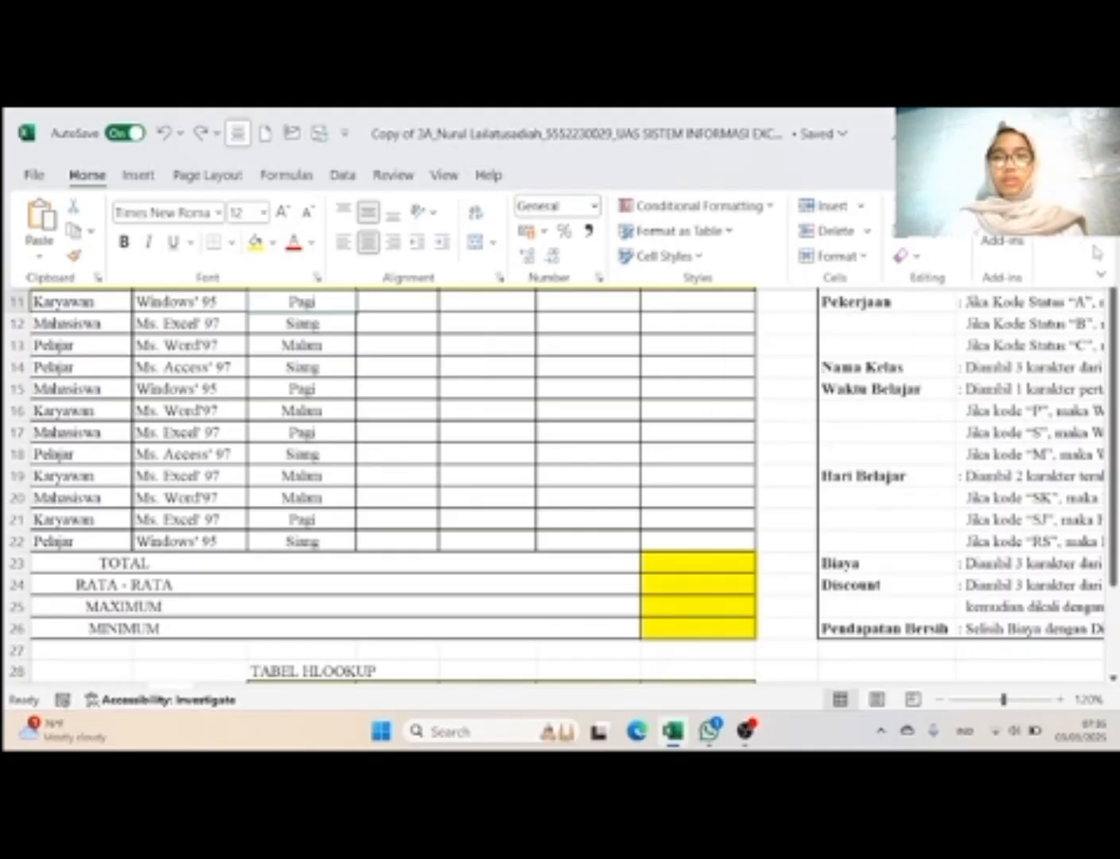
click(1102, 277)
scroll(688, 402, up, 2)
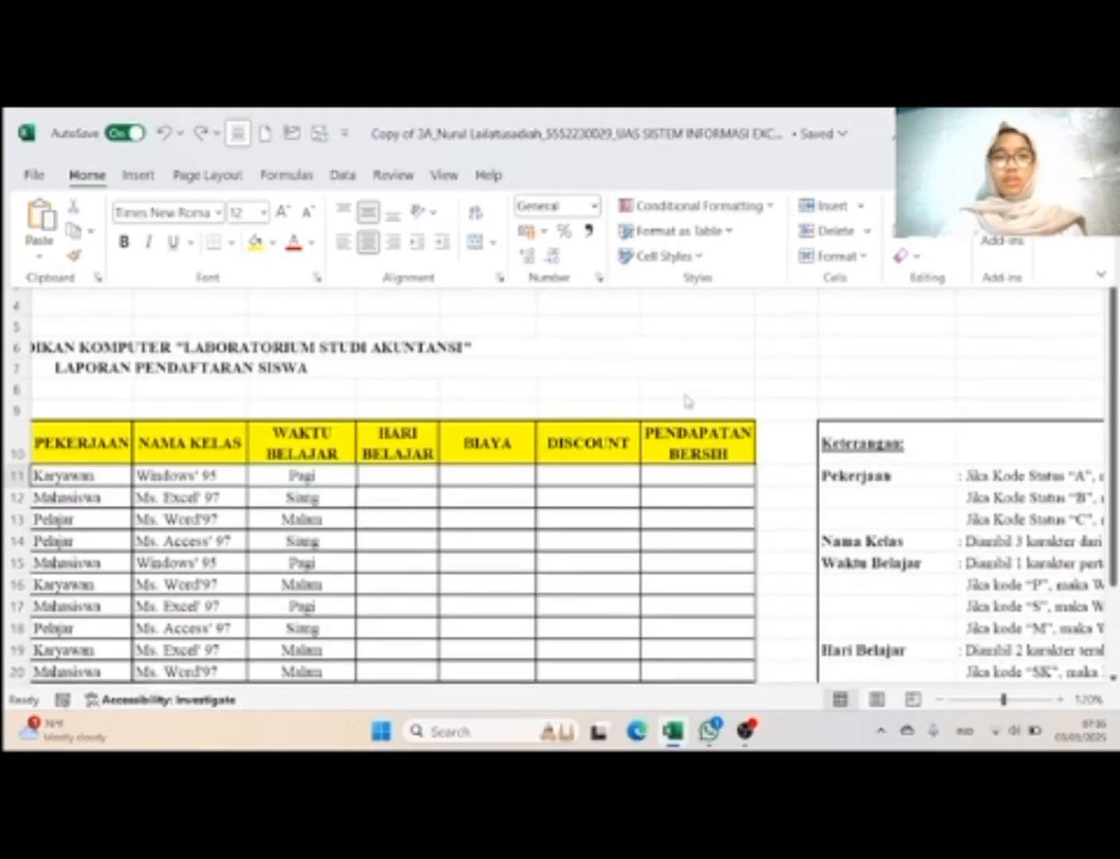
click(1102, 277)
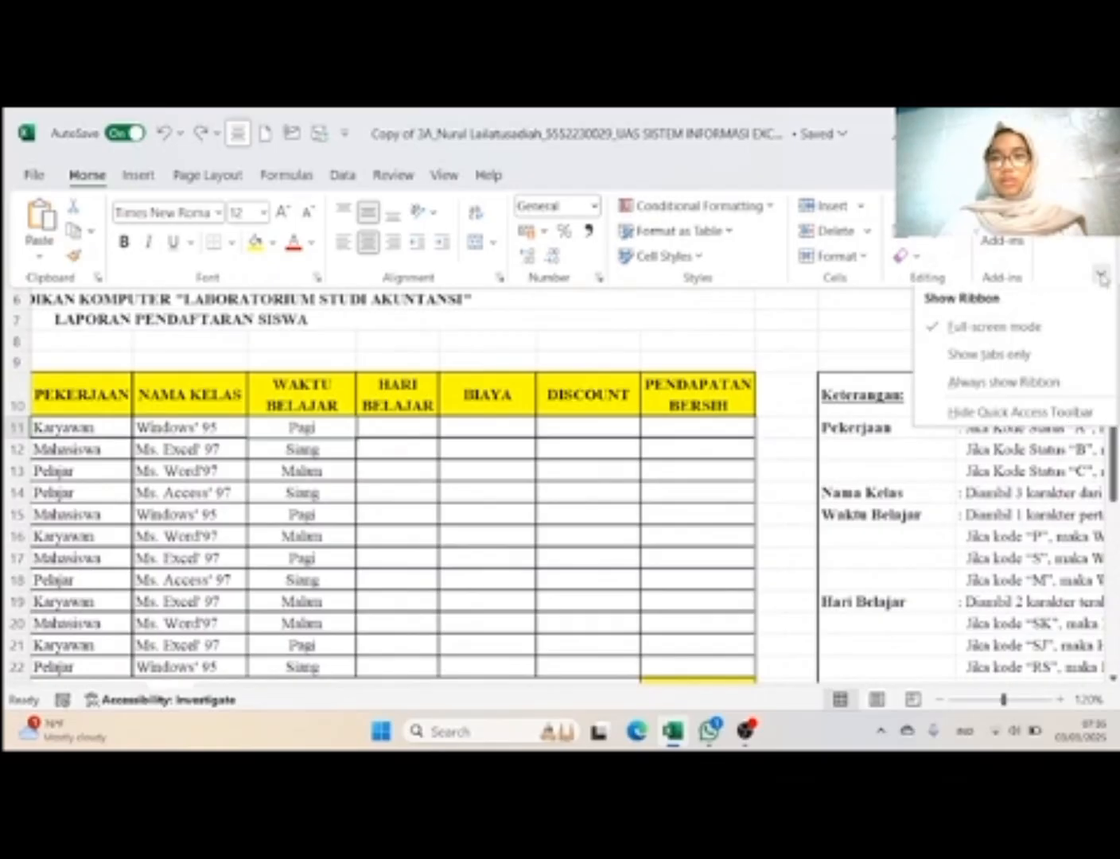
click(997, 364)
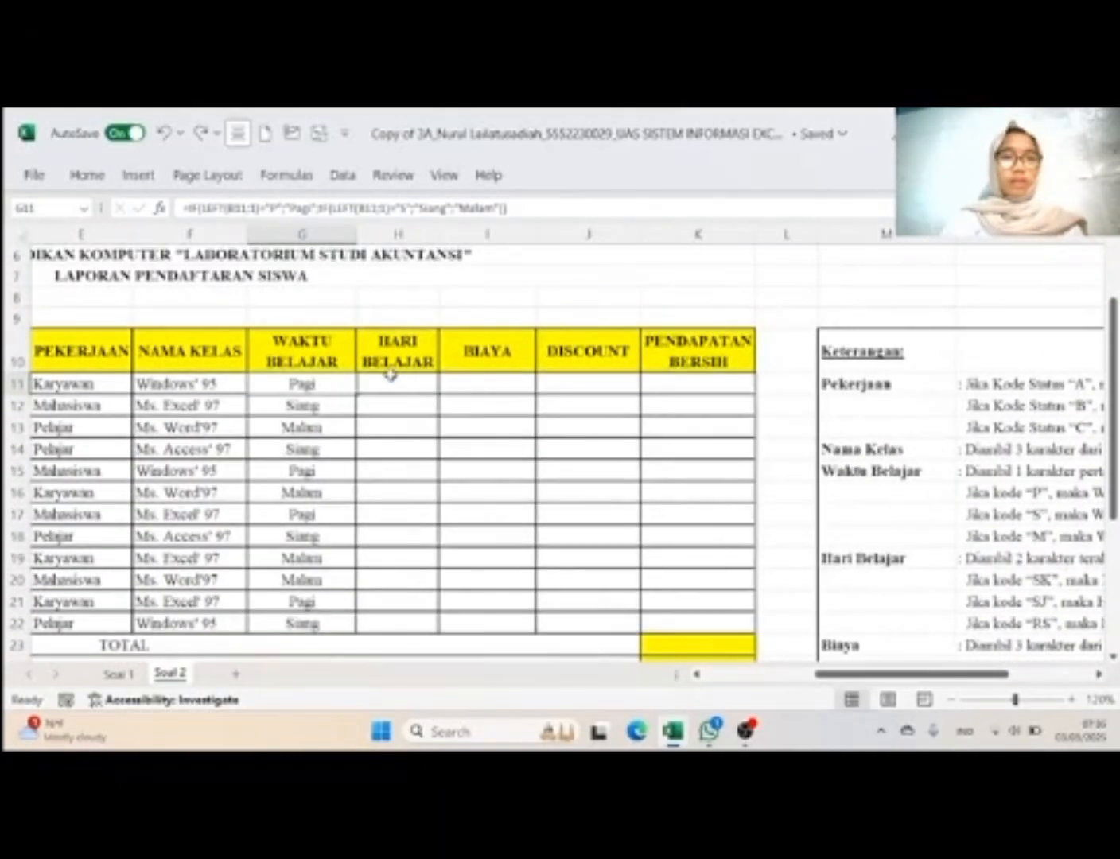
Step: Paste the copied Waktu Belajar formula into H11 under Hari Belajar
click(389, 375)
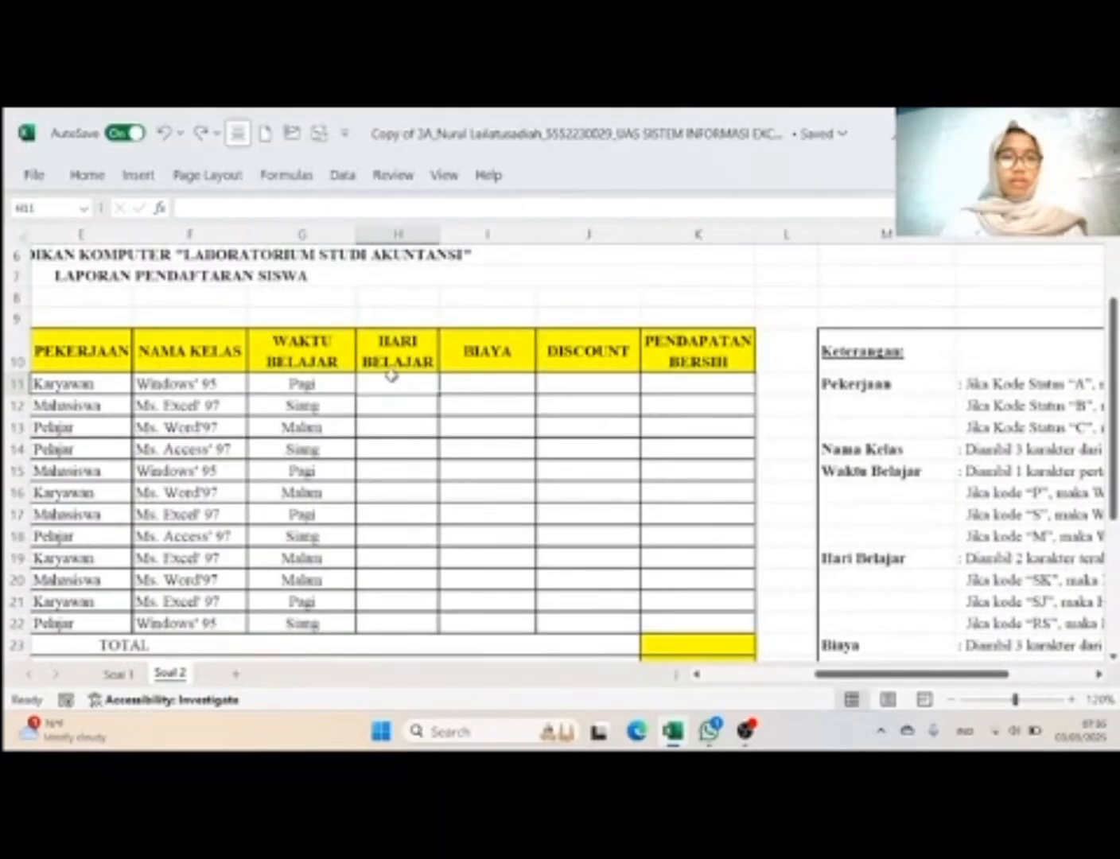
click(258, 209)
text(=IF(LEFT(B11;1)="P";"Pagi";IF(LEFT(B11;1)="S";"Siang";"Malam")))
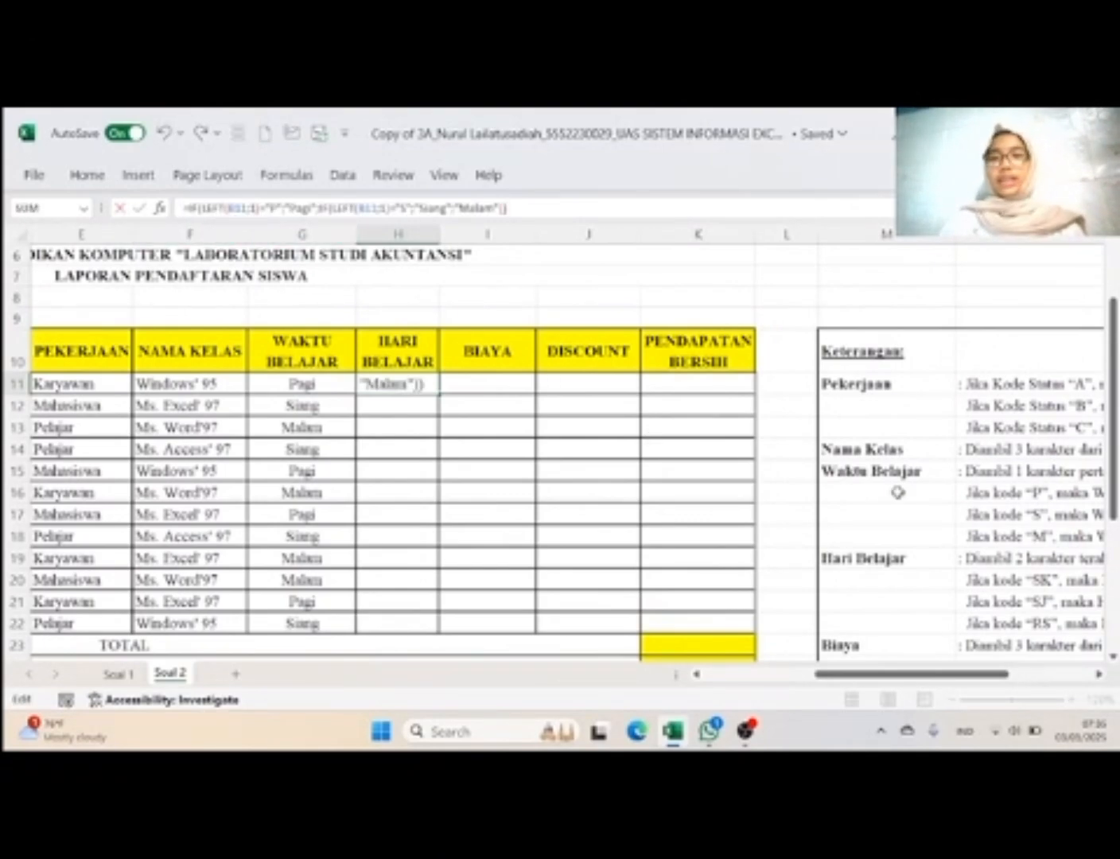
Step: Replace LEFT with RIGHT in the first IF condition of the H11 formula
scroll(931, 520, right, 3)
scroll(931, 521, left, 5)
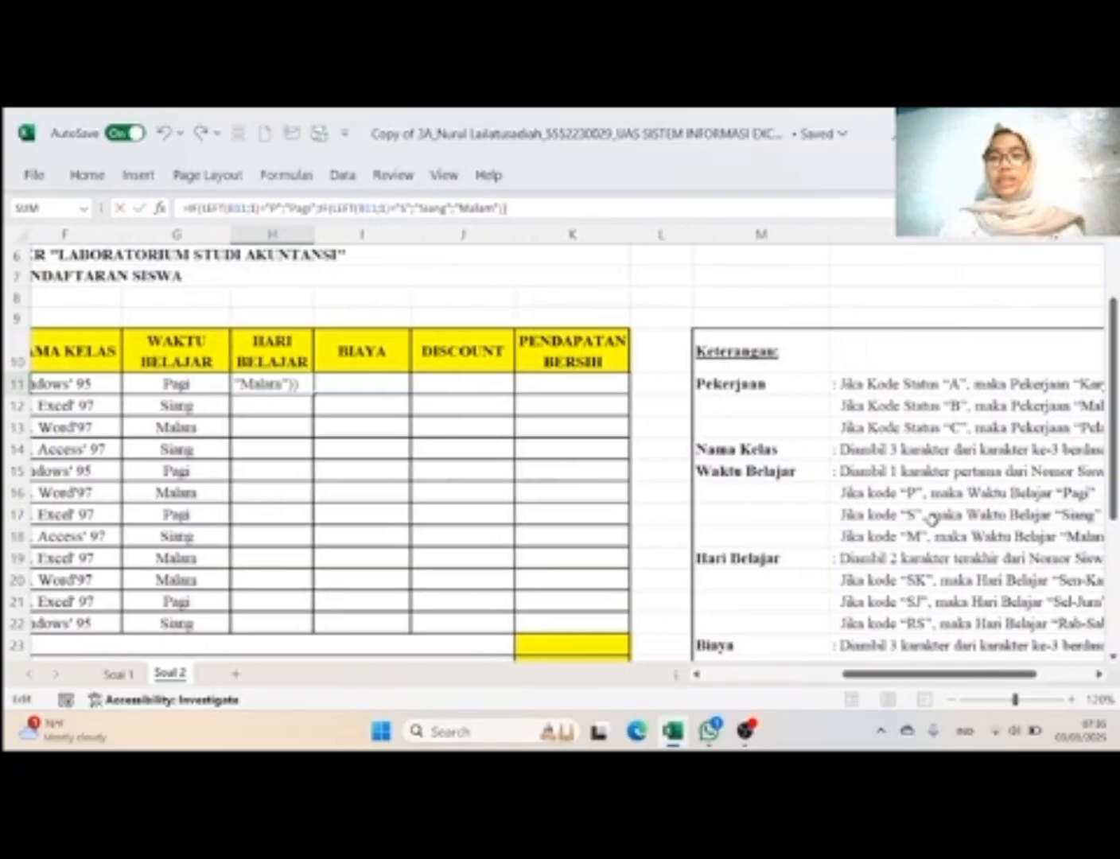
scroll(351, 265, left, 2)
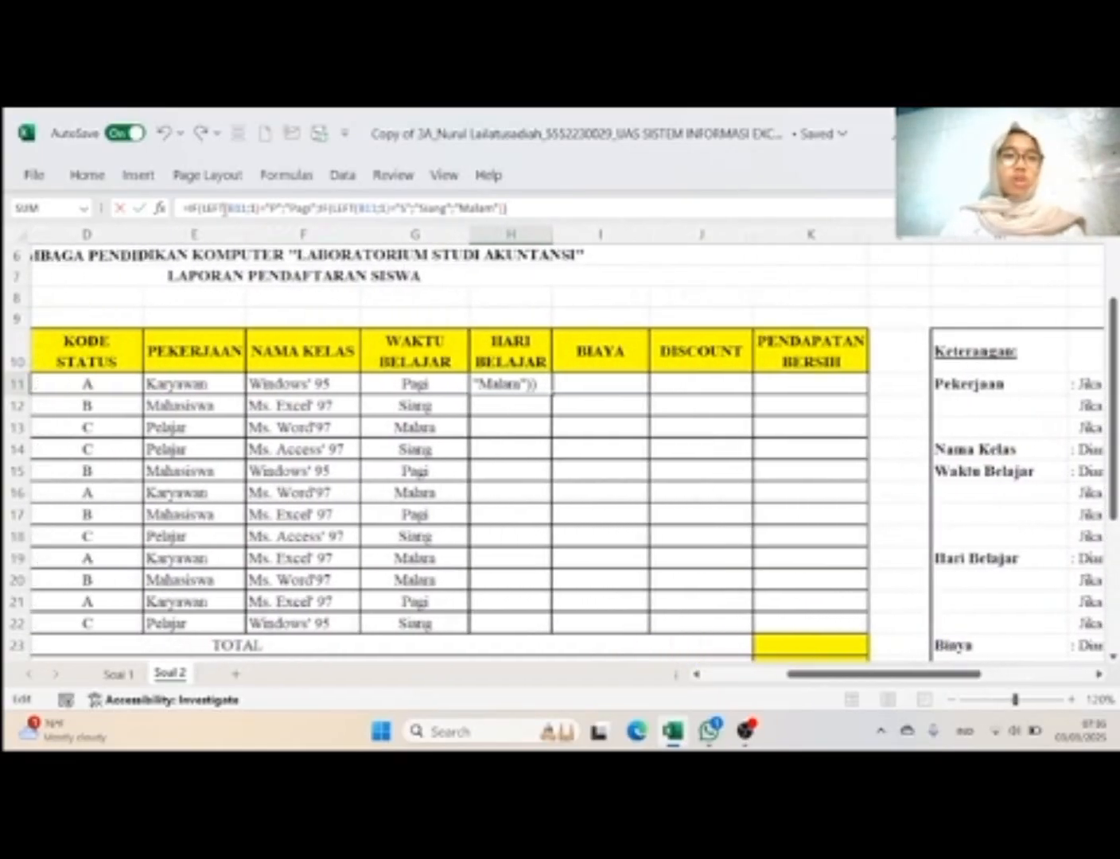
scroll(232, 452, left, 5)
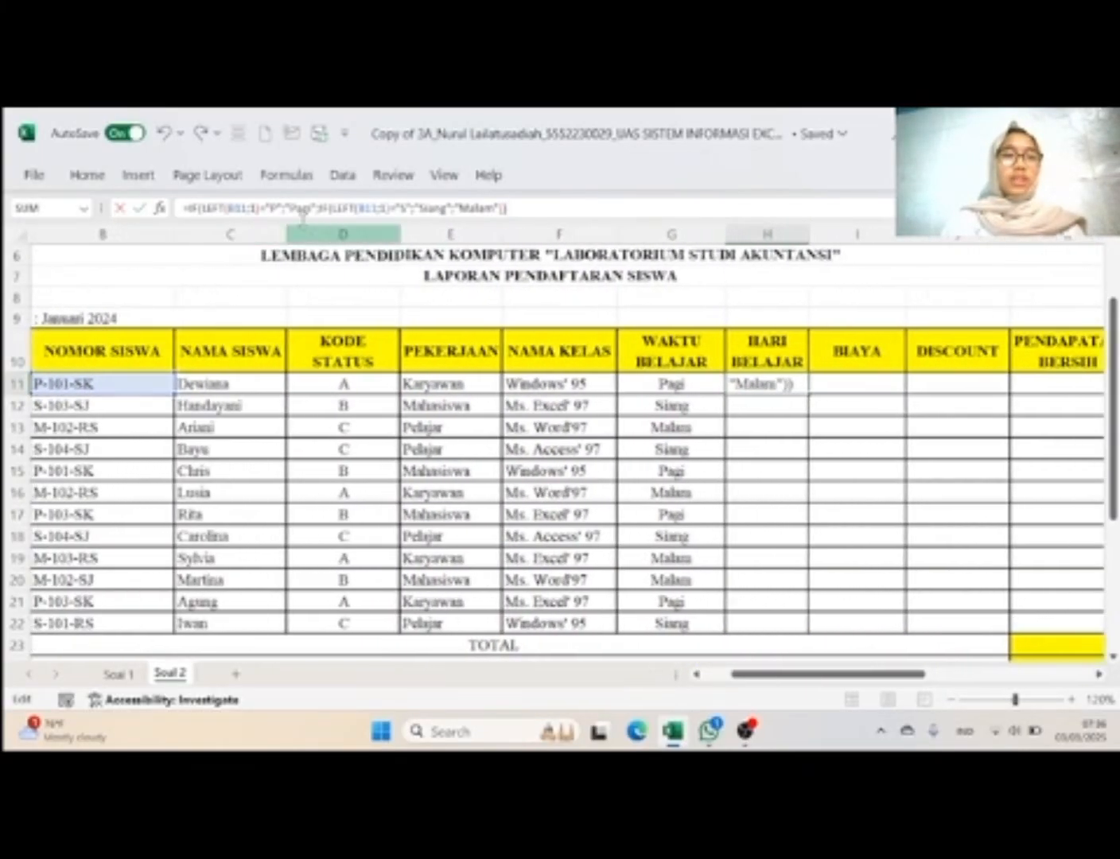
click(226, 206)
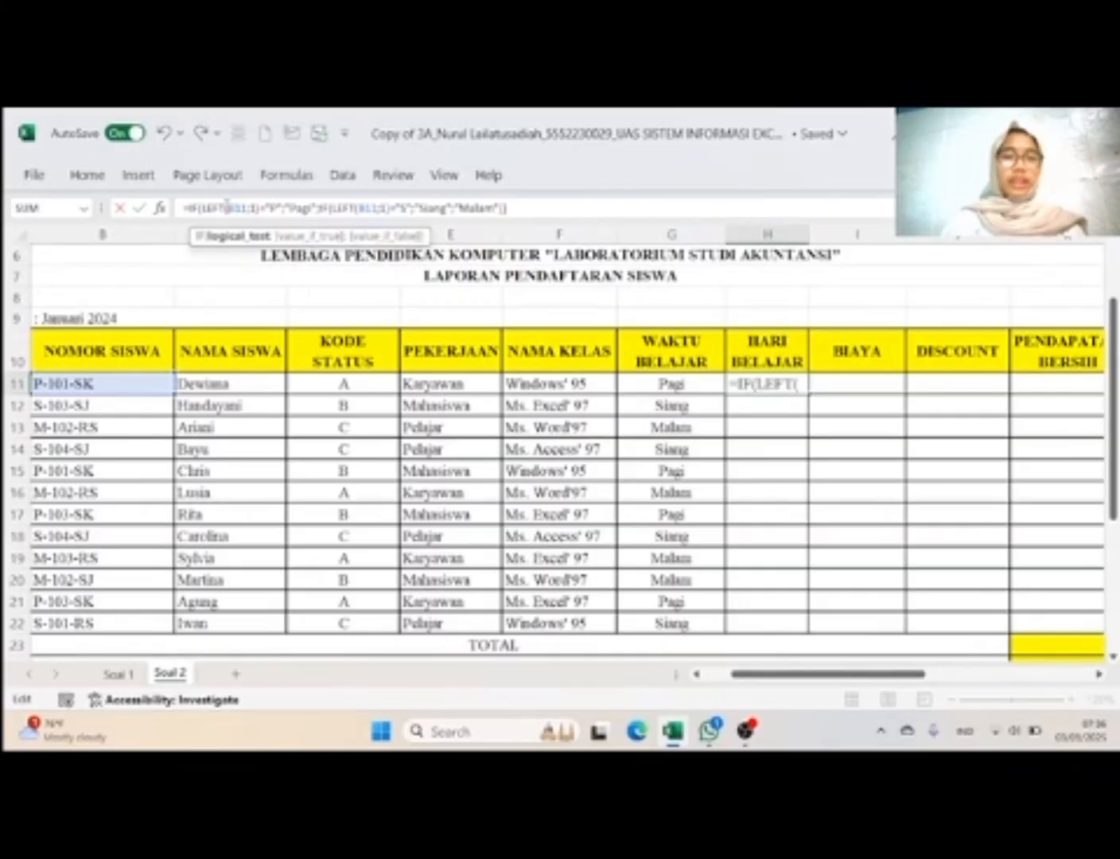
key(BackSpace)
key(BackSpace)
key(BackSpace)
key(BackSpace)
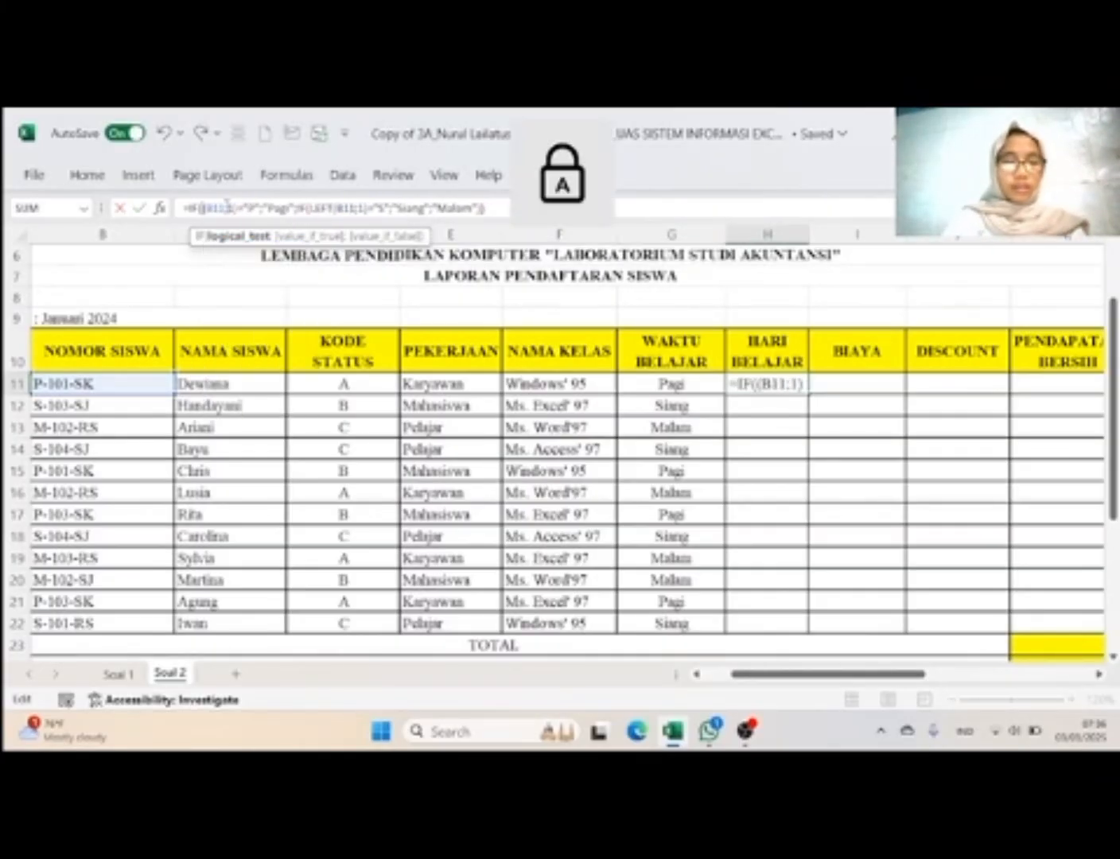
text(RIGT)
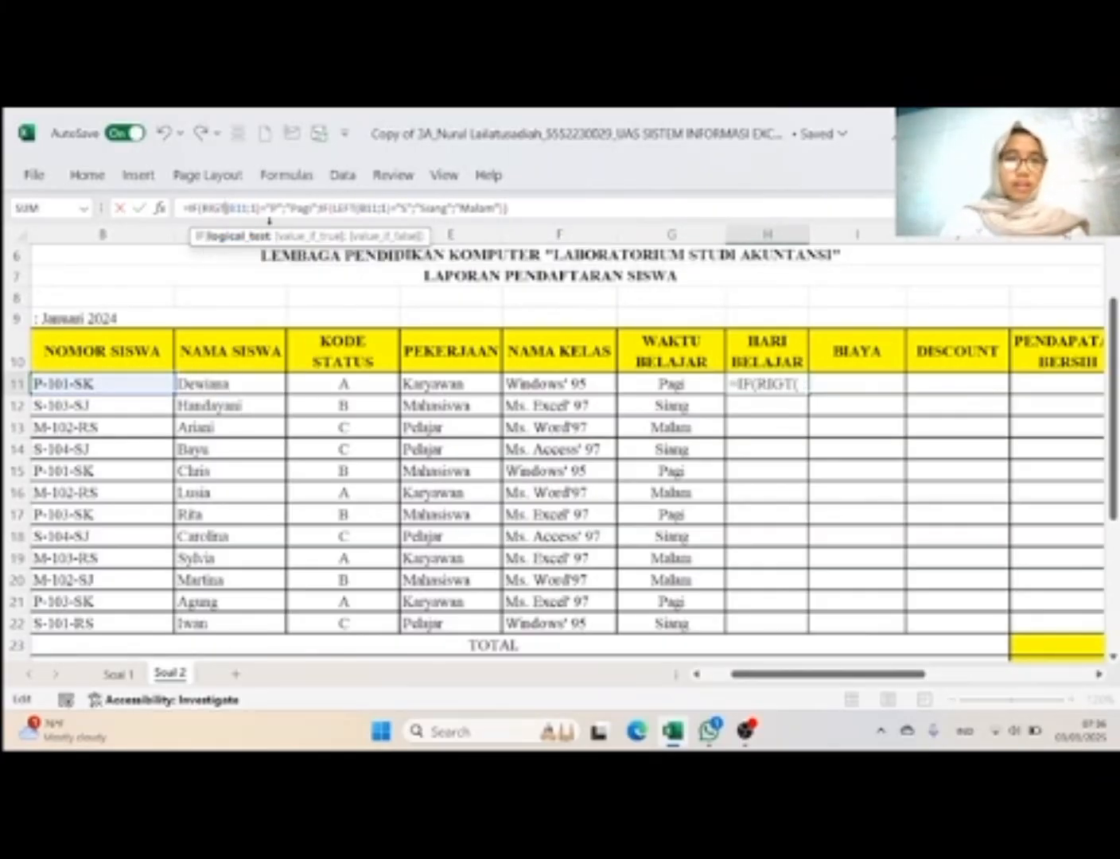
key(BackSpace)
text(H)
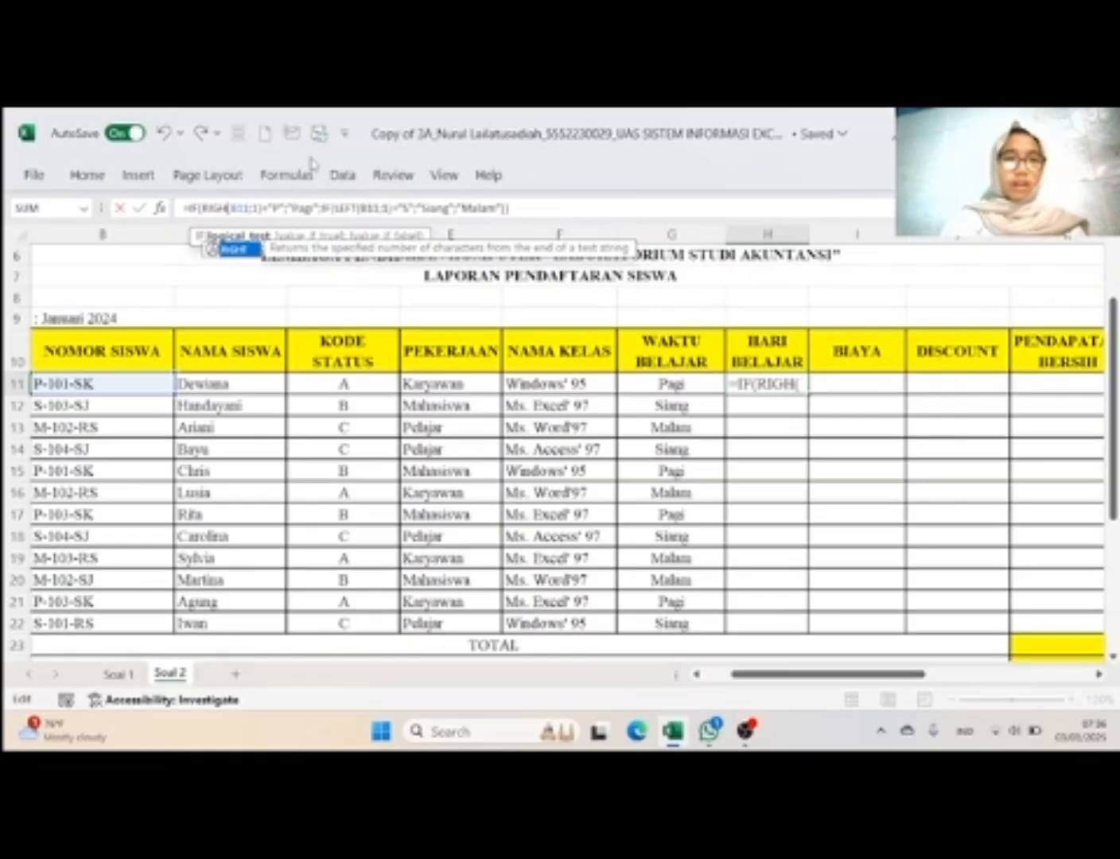
text(T)
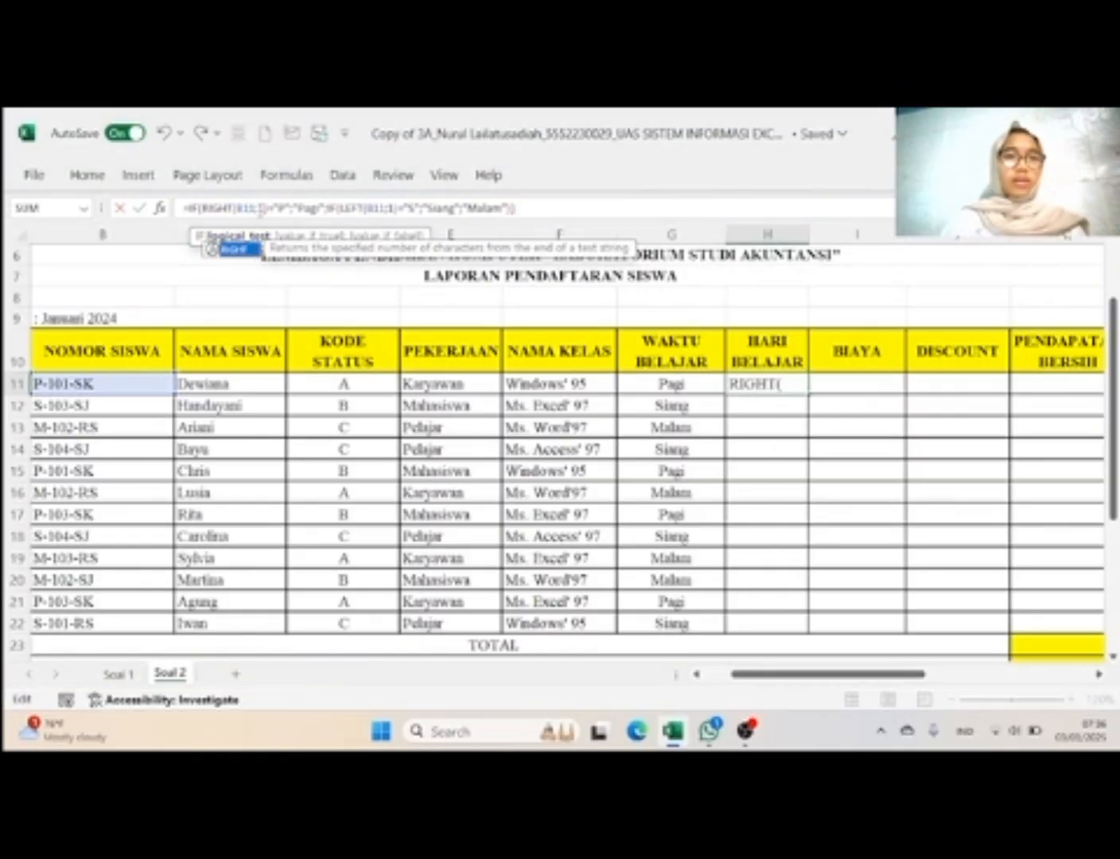
Step: Set the RIGHT function's character count to 2 in the H11 formula
click(266, 202)
key(BackSpace)
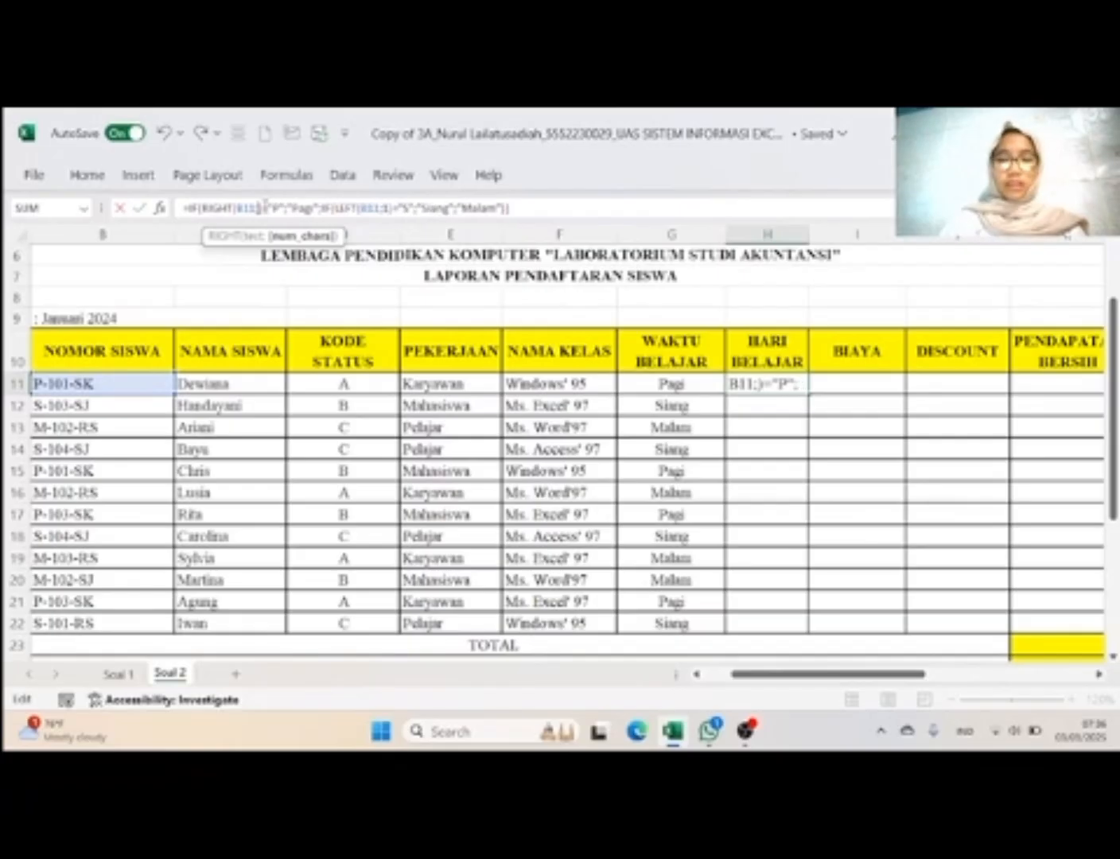
text(2)
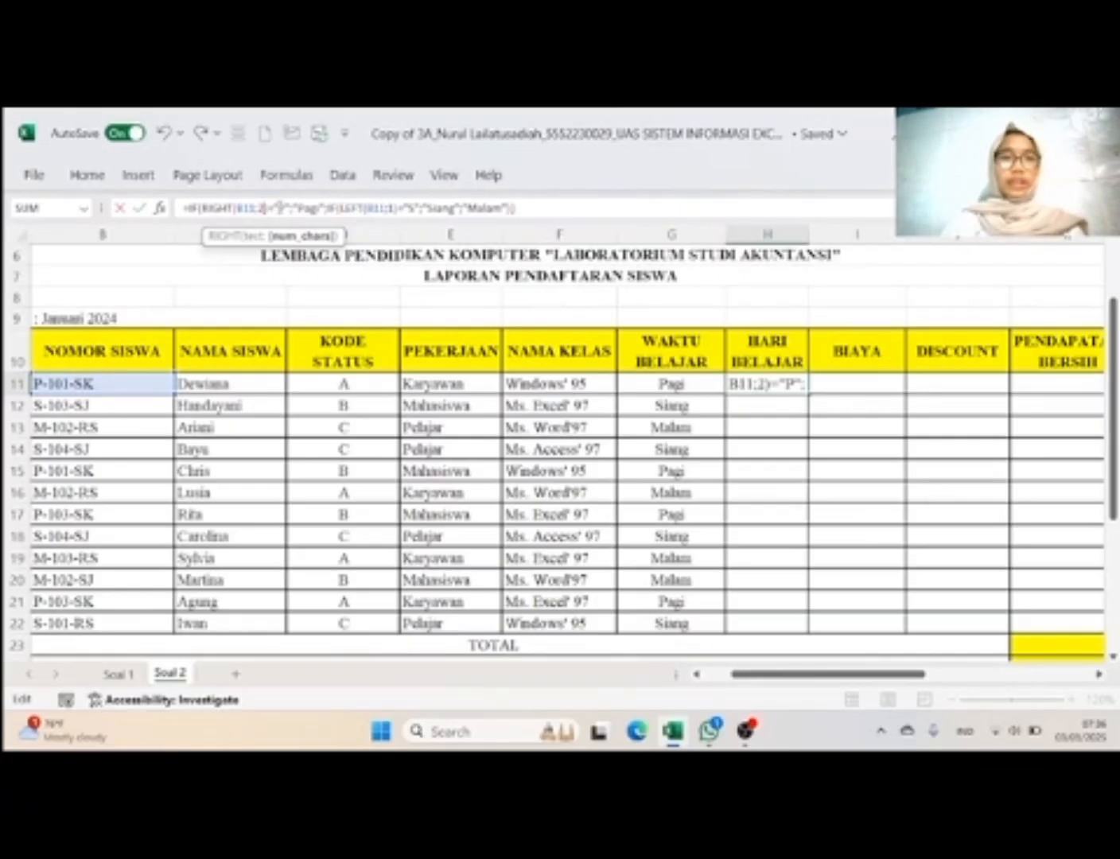
Step: Replace the code "P" with "SK" in the first IF condition of the H11 formula, following the Hari Belajar rule
click(287, 210)
scroll(626, 410, right, 7)
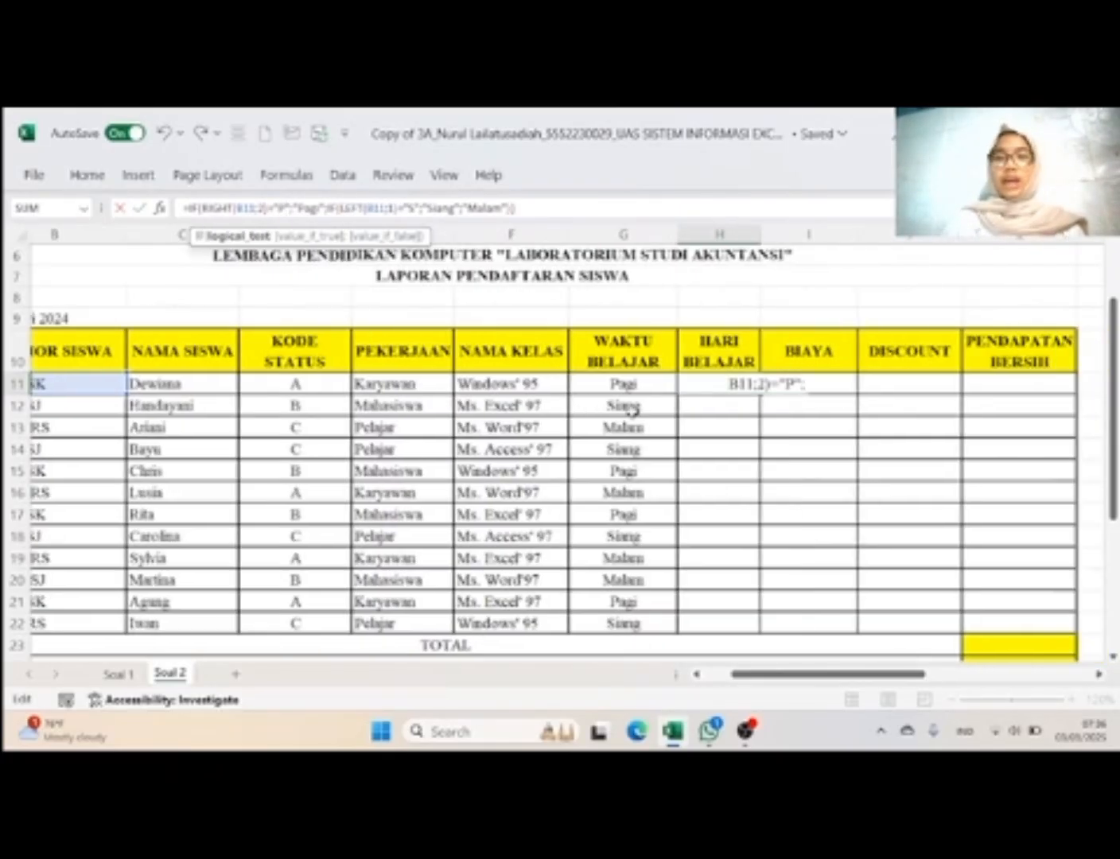
scroll(632, 412, down, 2)
scroll(633, 412, up, 1)
scroll(632, 412, left, 2)
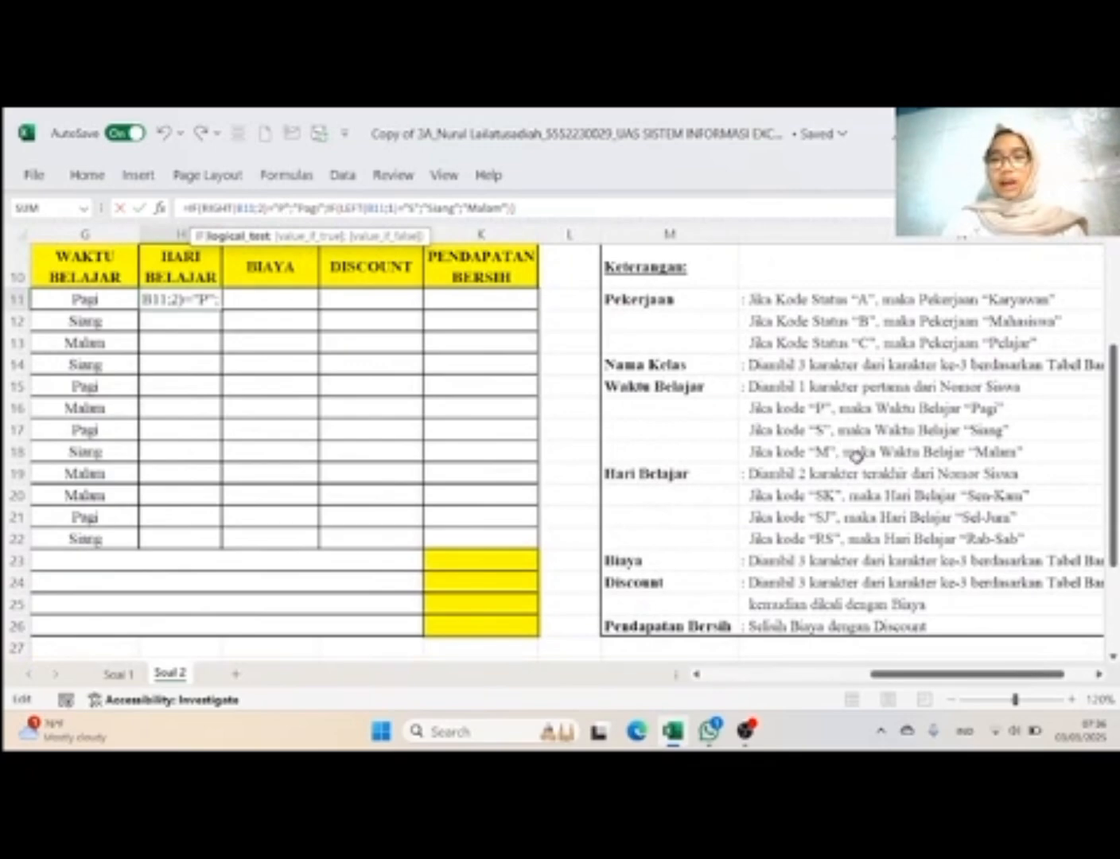
scroll(818, 525, left, 3)
scroll(818, 525, left, 2)
scroll(818, 525, up, 2)
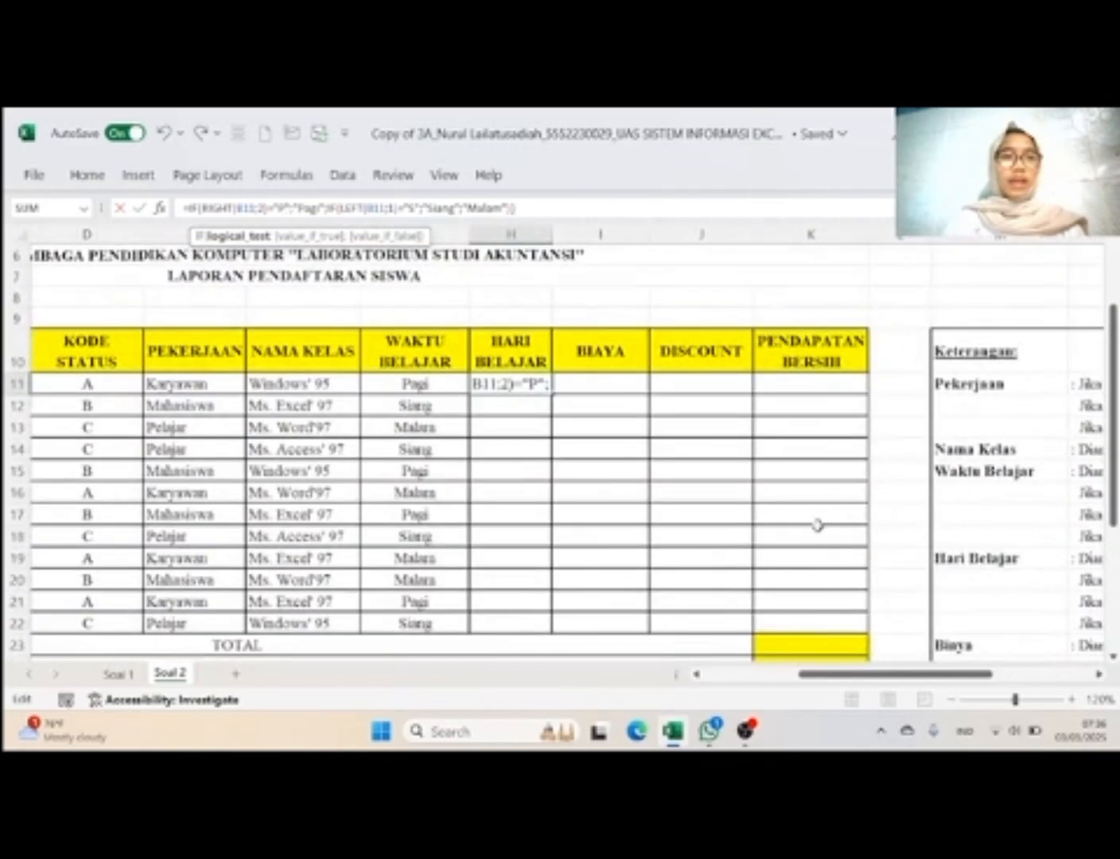
key(BackSpace)
text(SK)
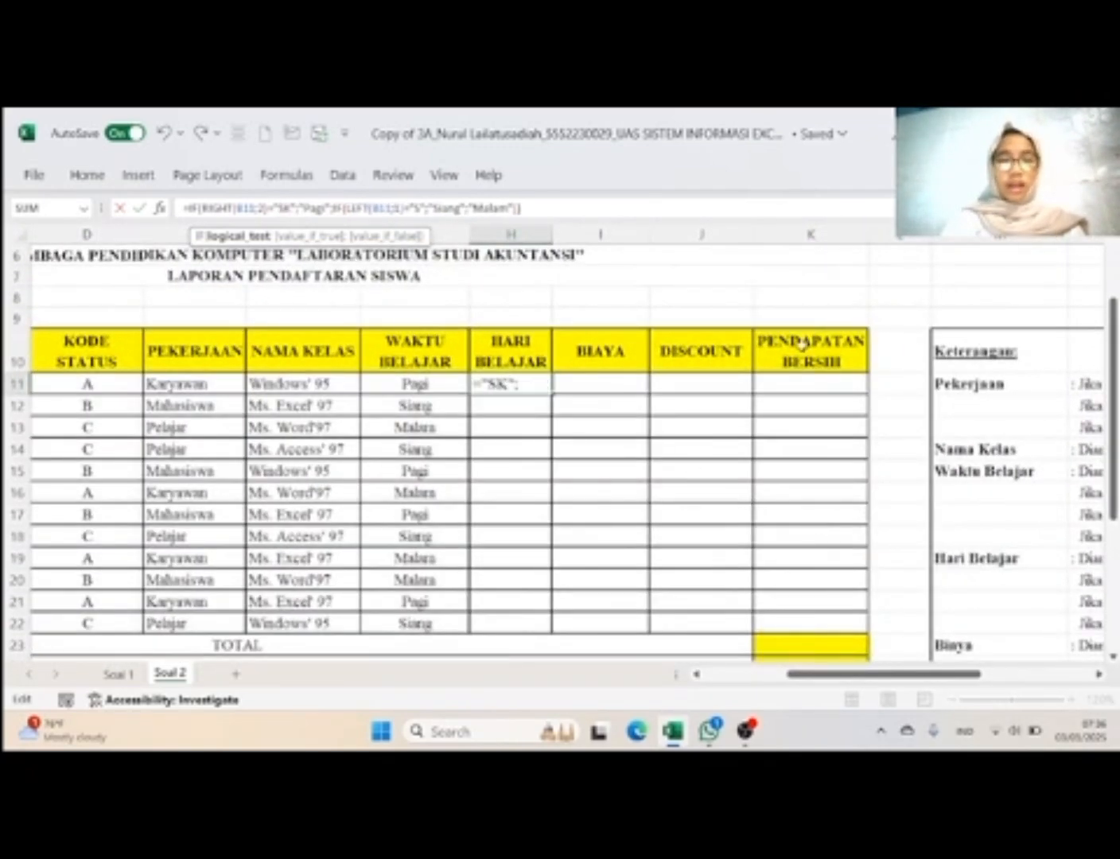
Step: Replace the first IF result "Pagi" with "Sen-Kam" in the H11 formula
click(328, 209)
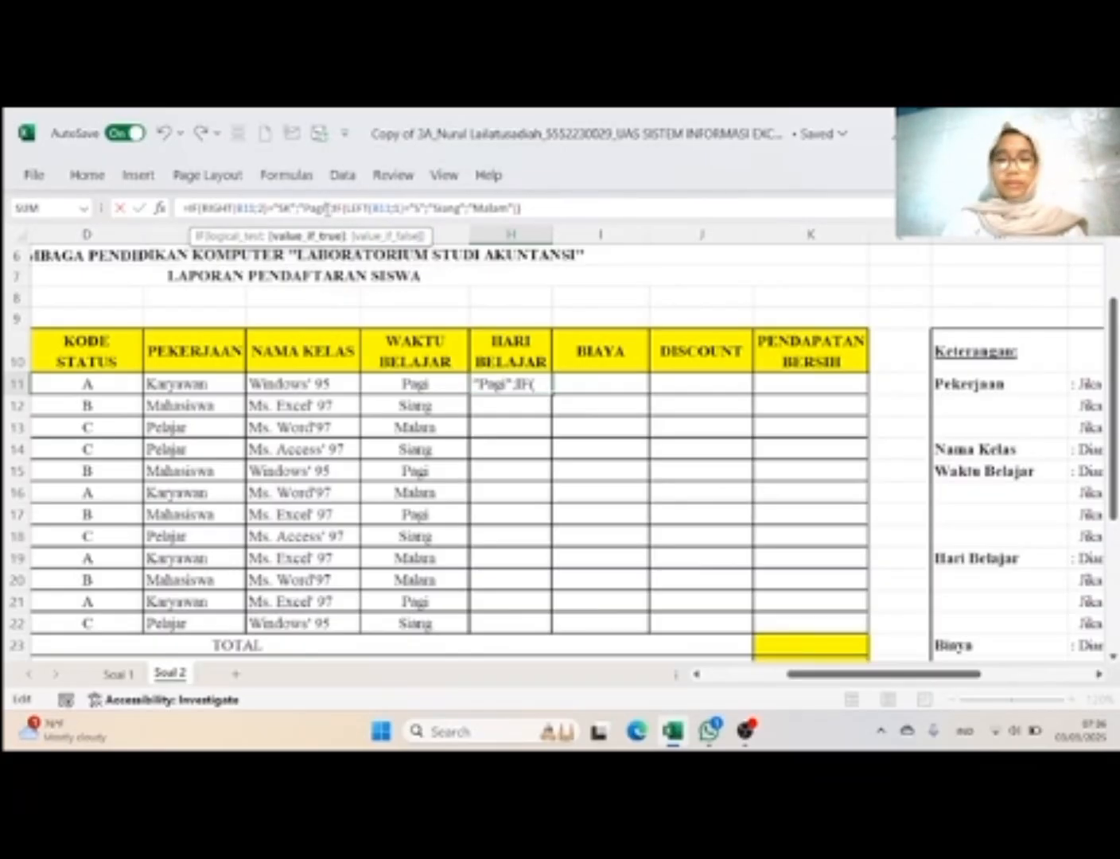
key(BackSpace)
key(BackSpace)
key(BackSpace)
key(BackSpace)
text(S)
key(Caps_Lock)
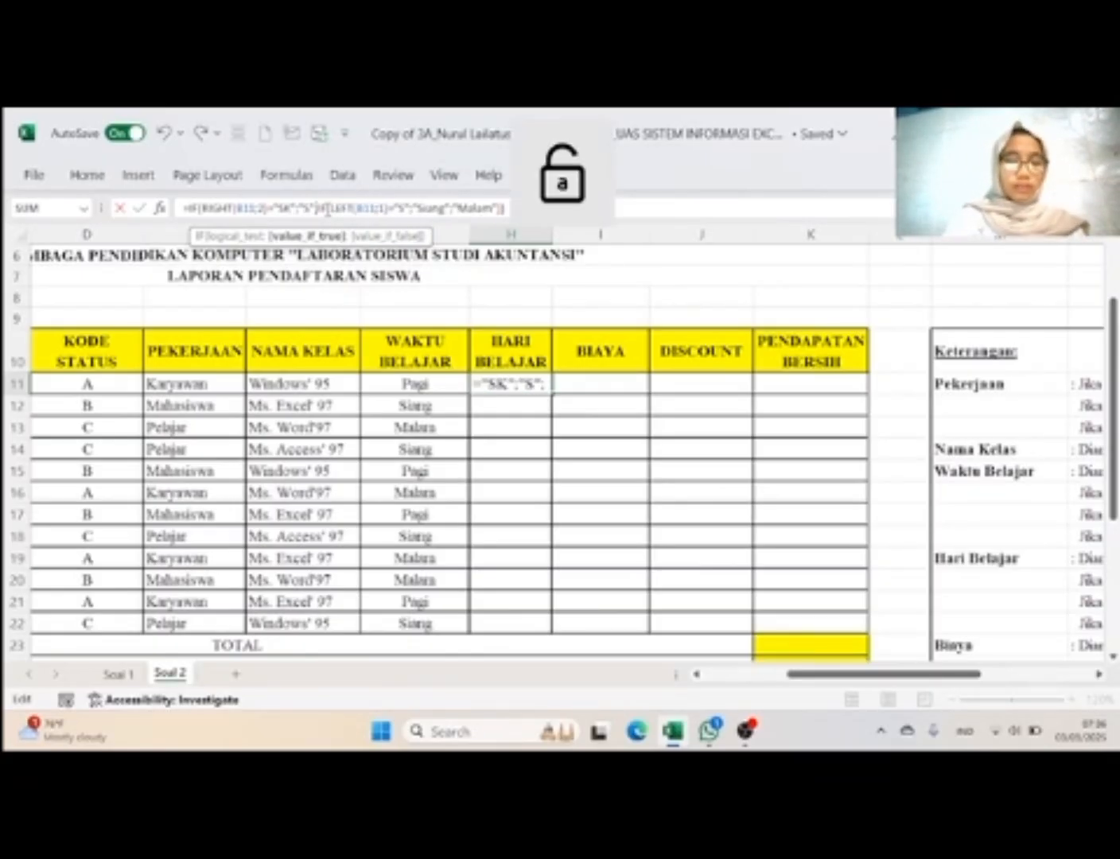
text(en)
key(Caps_Lock)
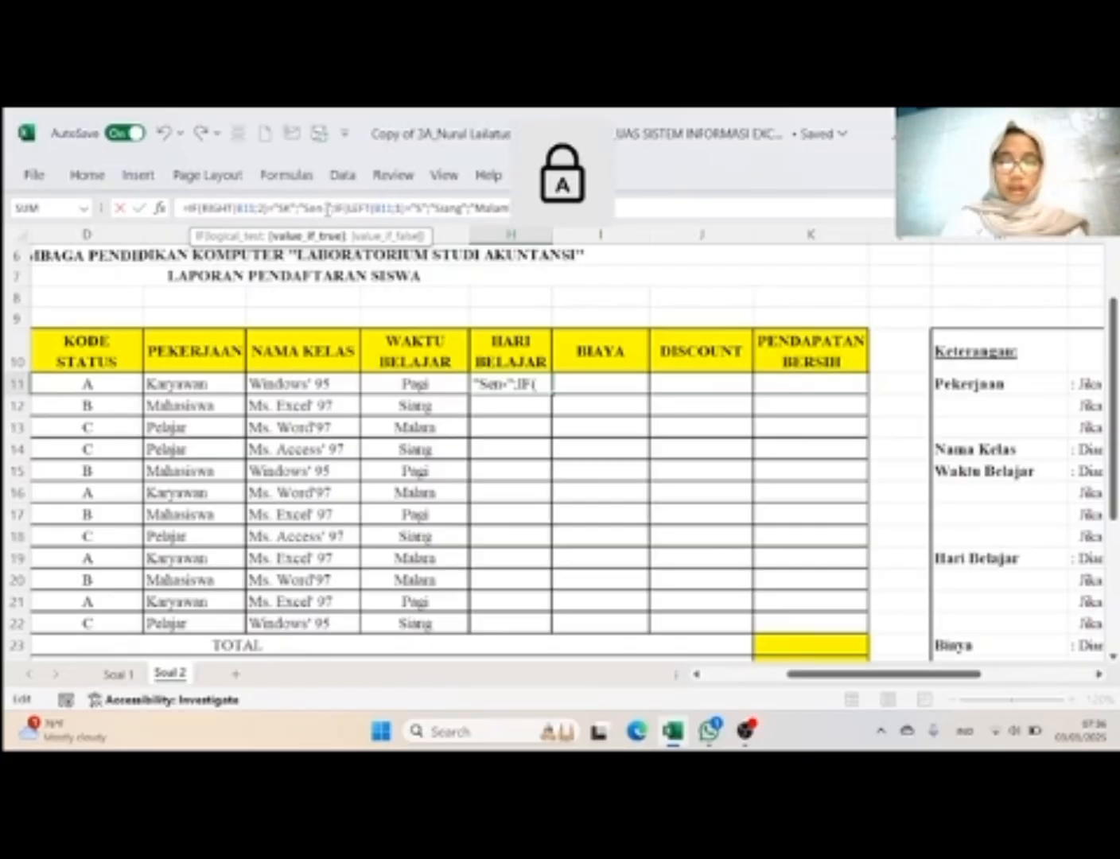
text(-K)
key(Caps_Lock)
text(am)
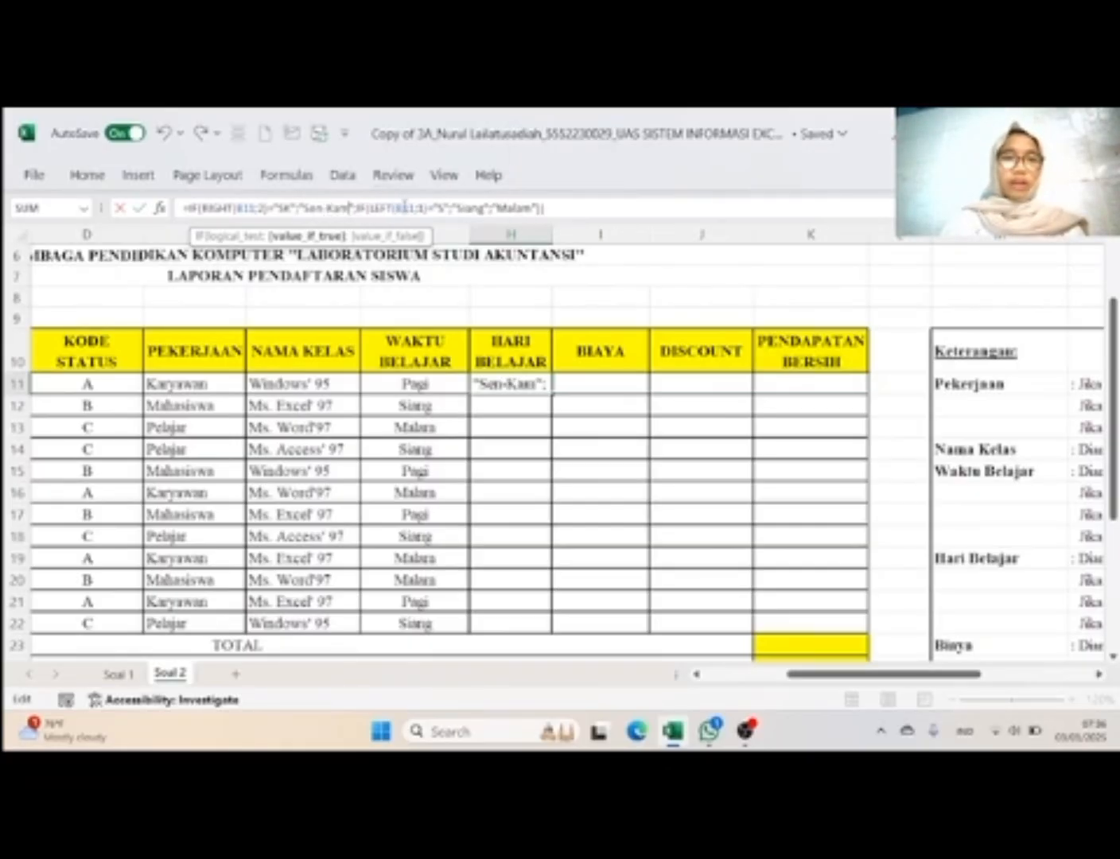
Step: Replace LEFT with RIGHT in the second IF condition of the H11 formula
click(391, 211)
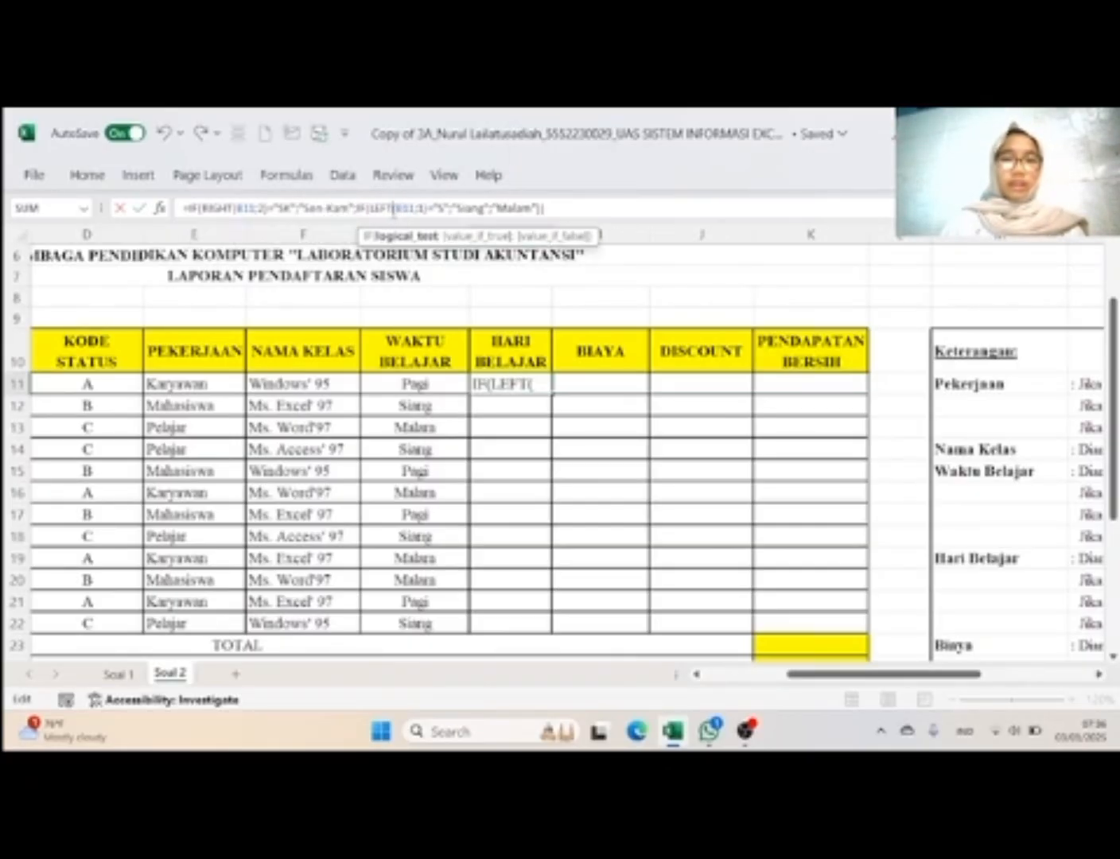
key(BackSpace)
key(BackSpace)
key(BackSpace)
key(BackSpace)
key(Caps_Lock)
text(R)
key(Caps_Lock)
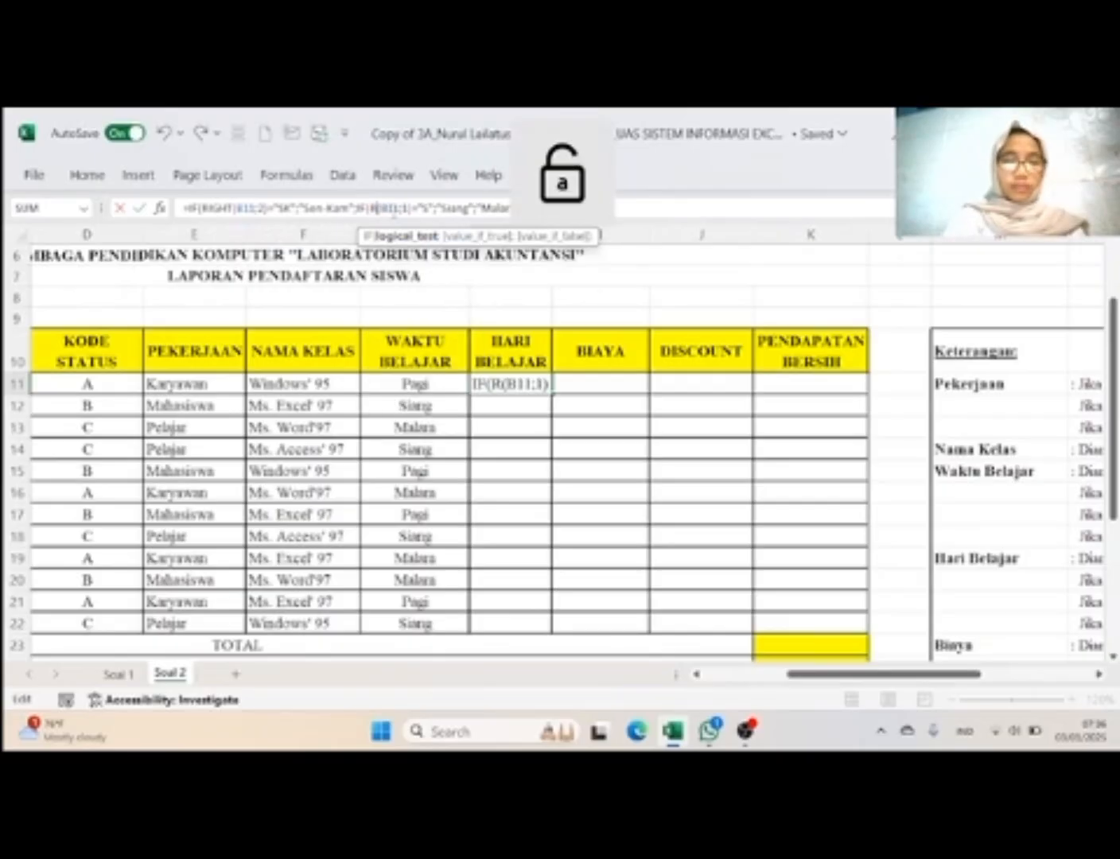
text(ight)
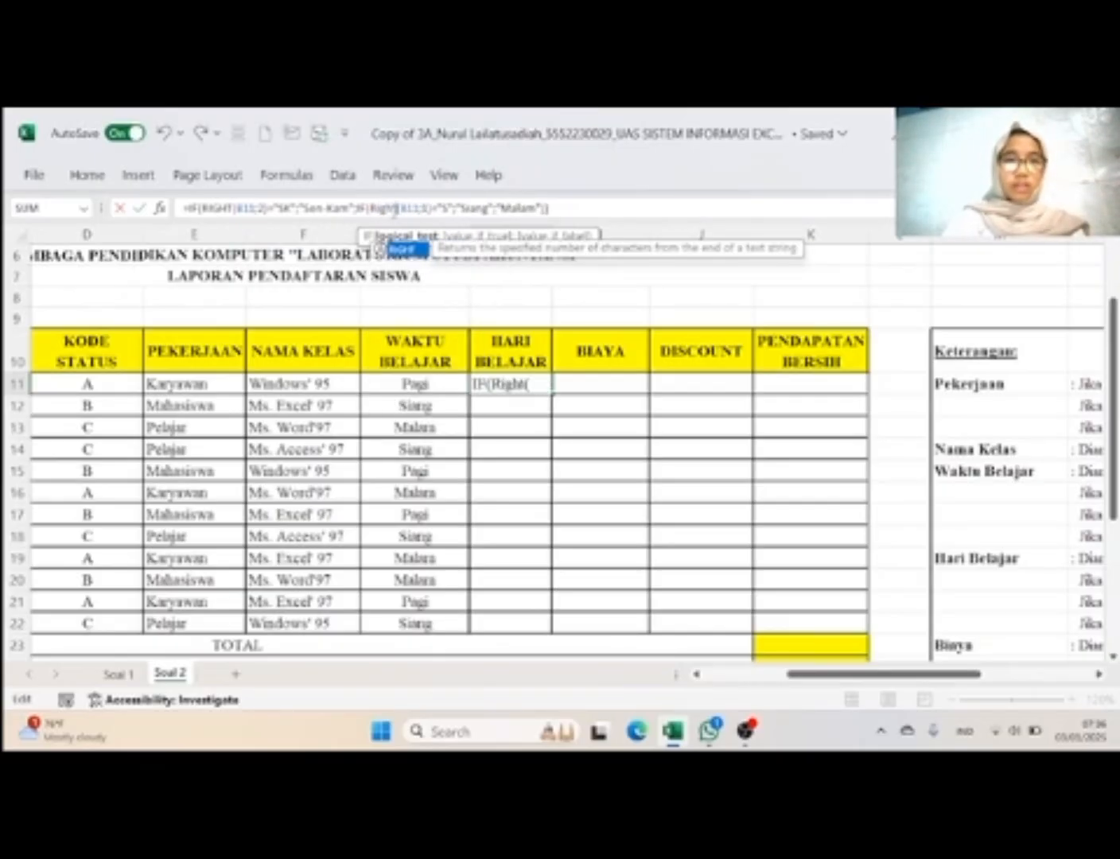
double_click(403, 254)
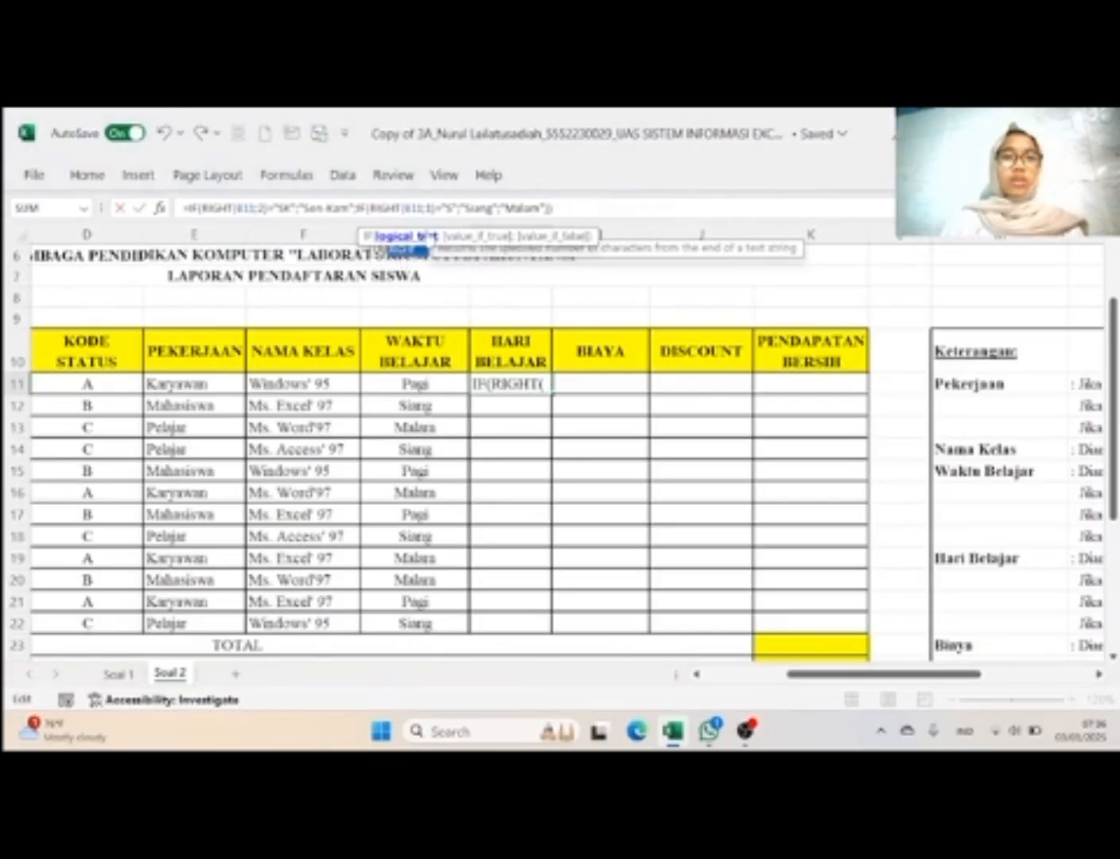
Step: Set the second RIGHT function's character count to 2 and its comparison code to "SJ" in the H11 formula
click(432, 211)
key(BackSpace)
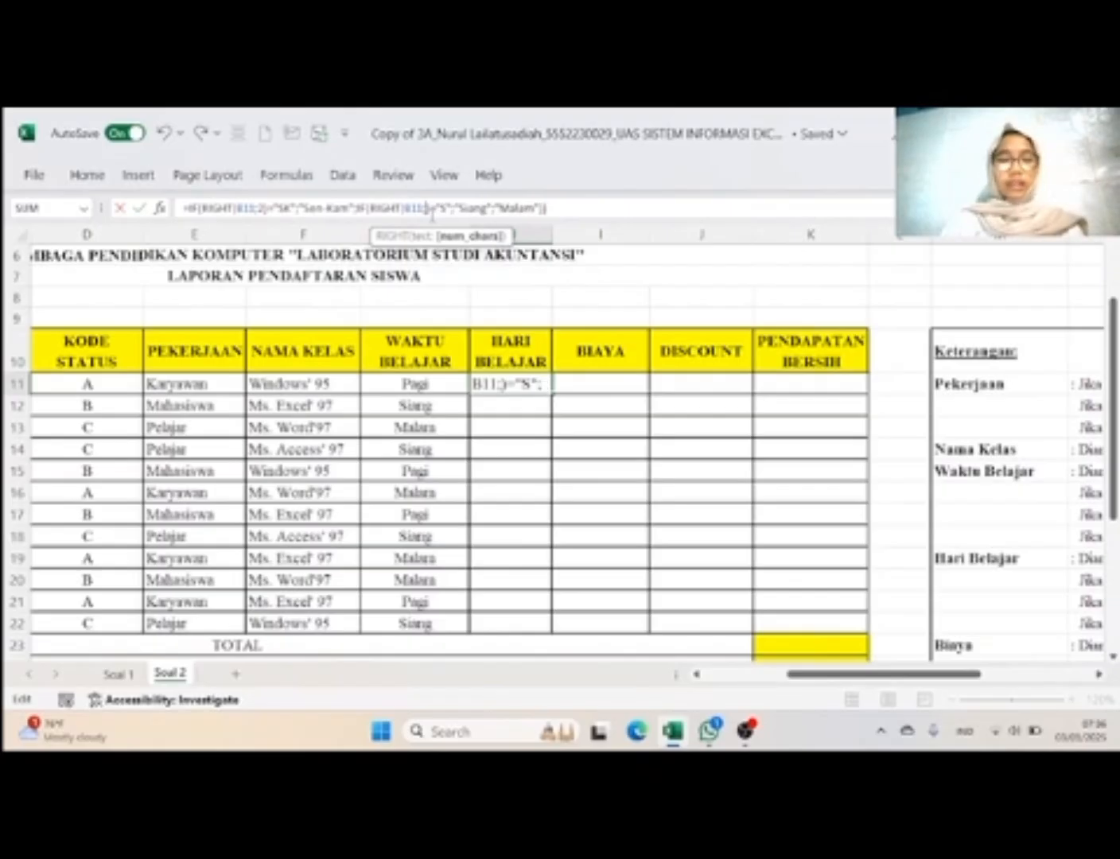
text(2)
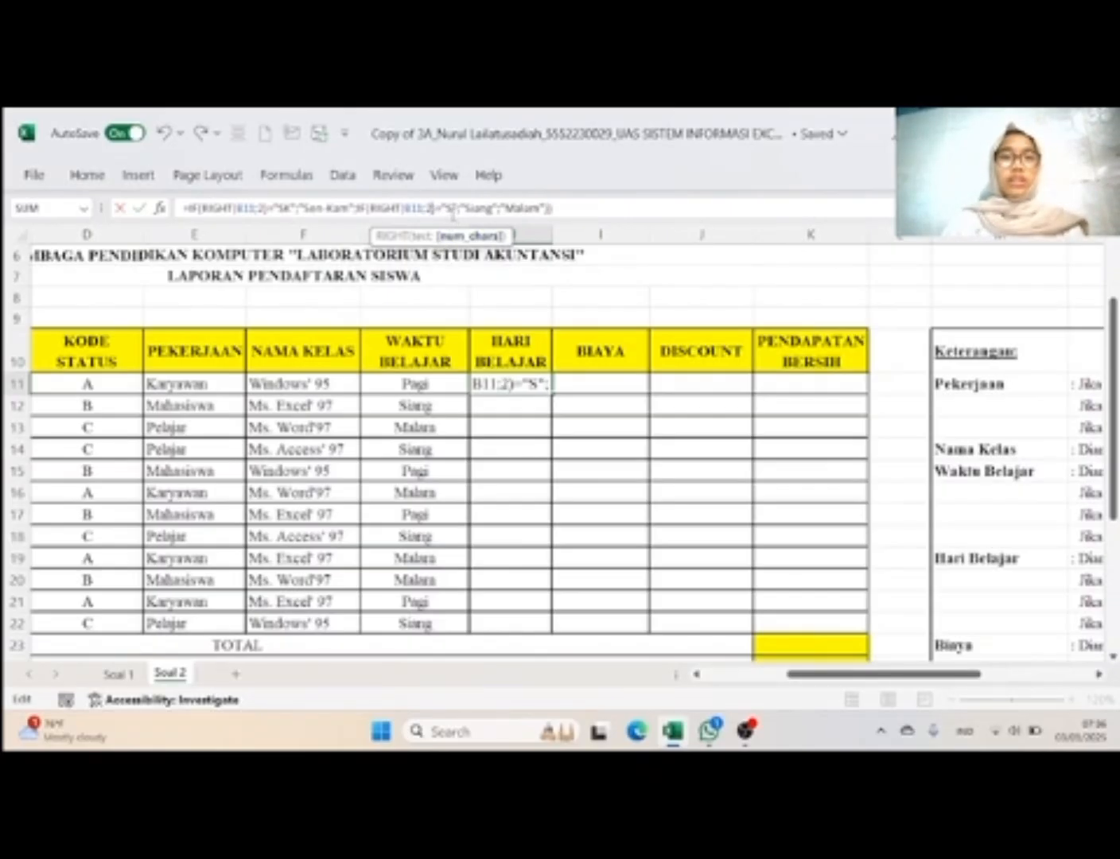
click(452, 210)
key(BackSpace)
key(Caps_Lock)
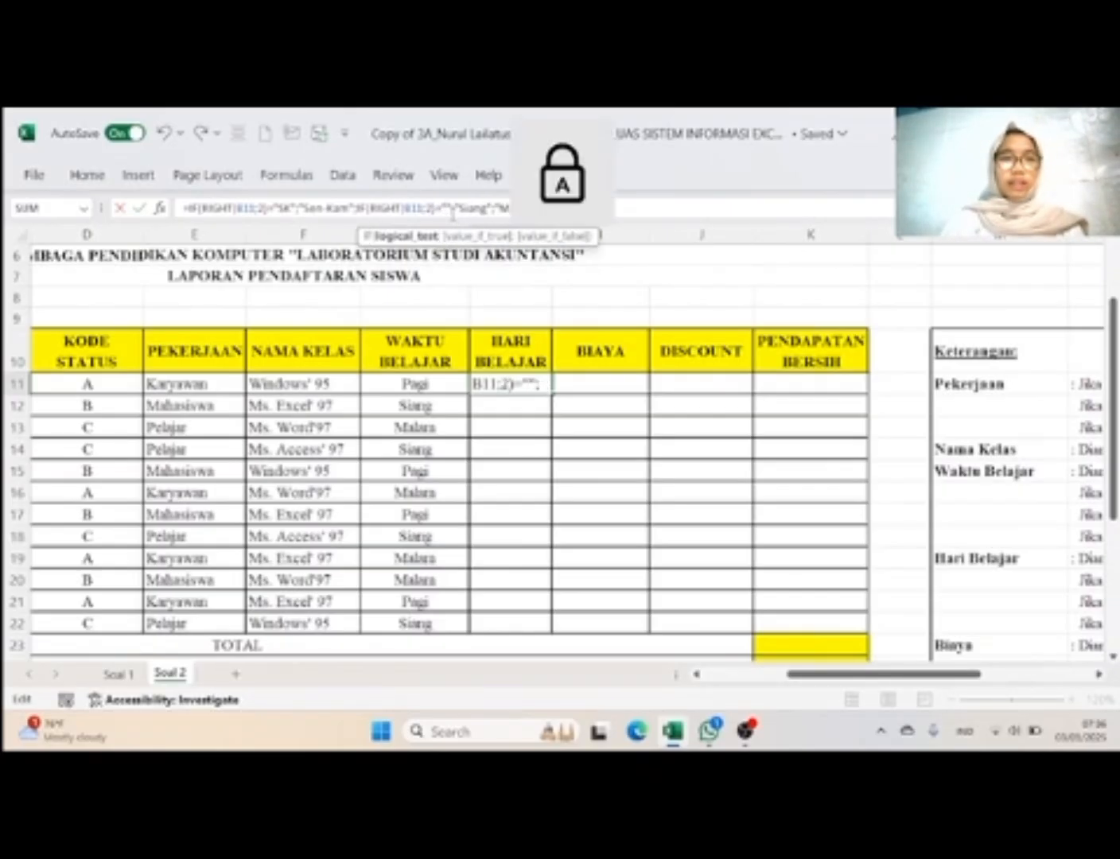
text(S)
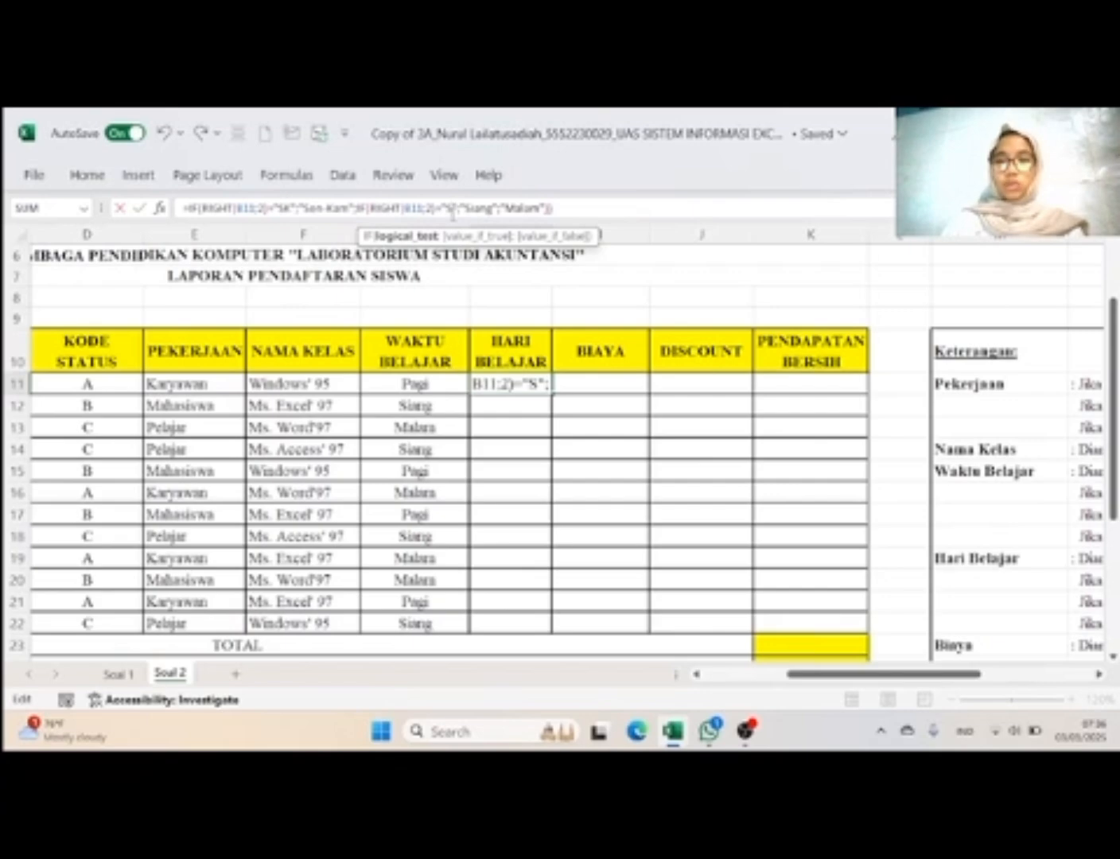
text(J)
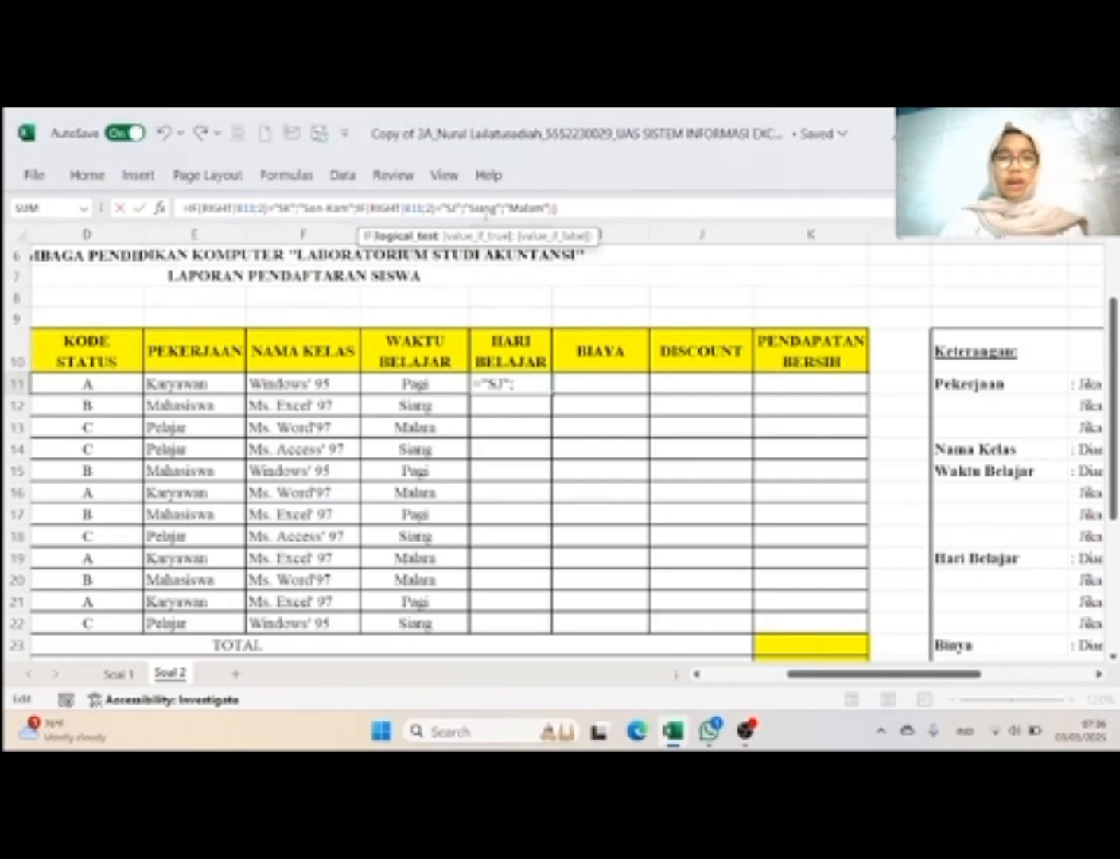
Step: Replace the second IF result "Siang" with "Sel-Jum" in the H11 formula
click(516, 208)
key(BackSpace)
key(BackSpace)
key(BackSpace)
key(BackSpace)
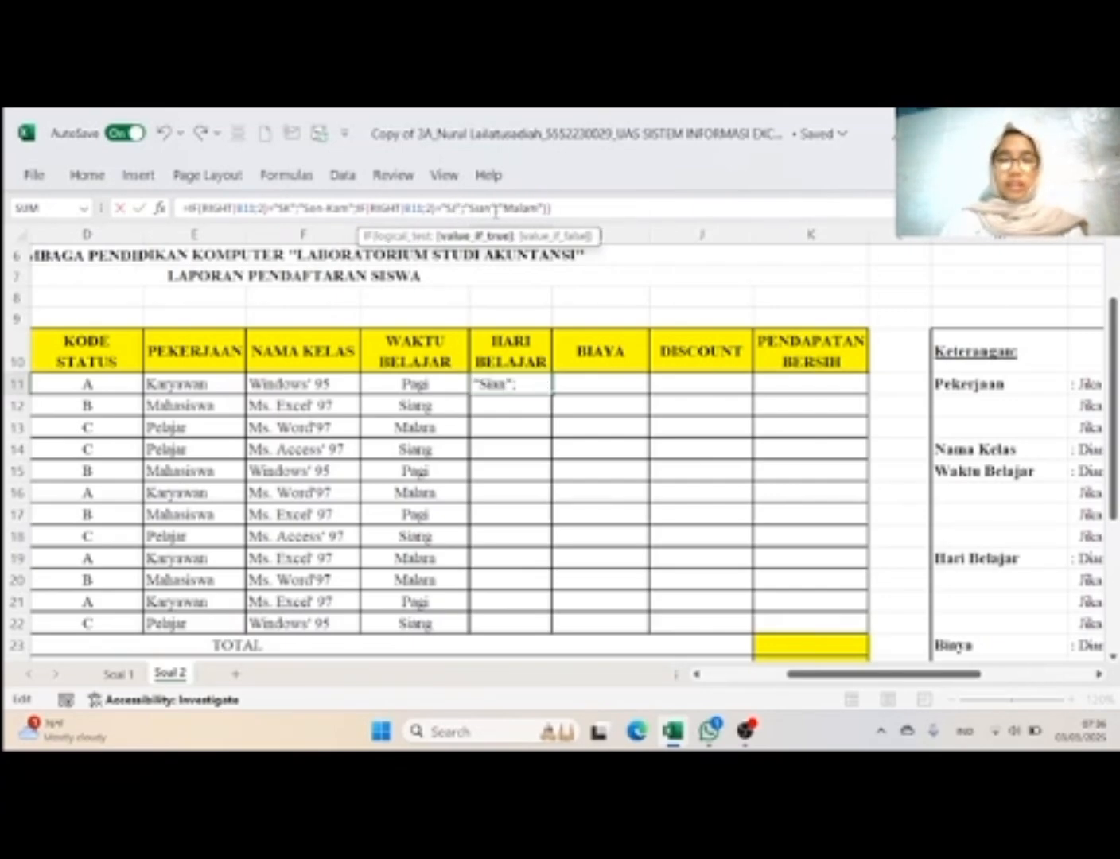
key(Caps_Lock)
text(el)
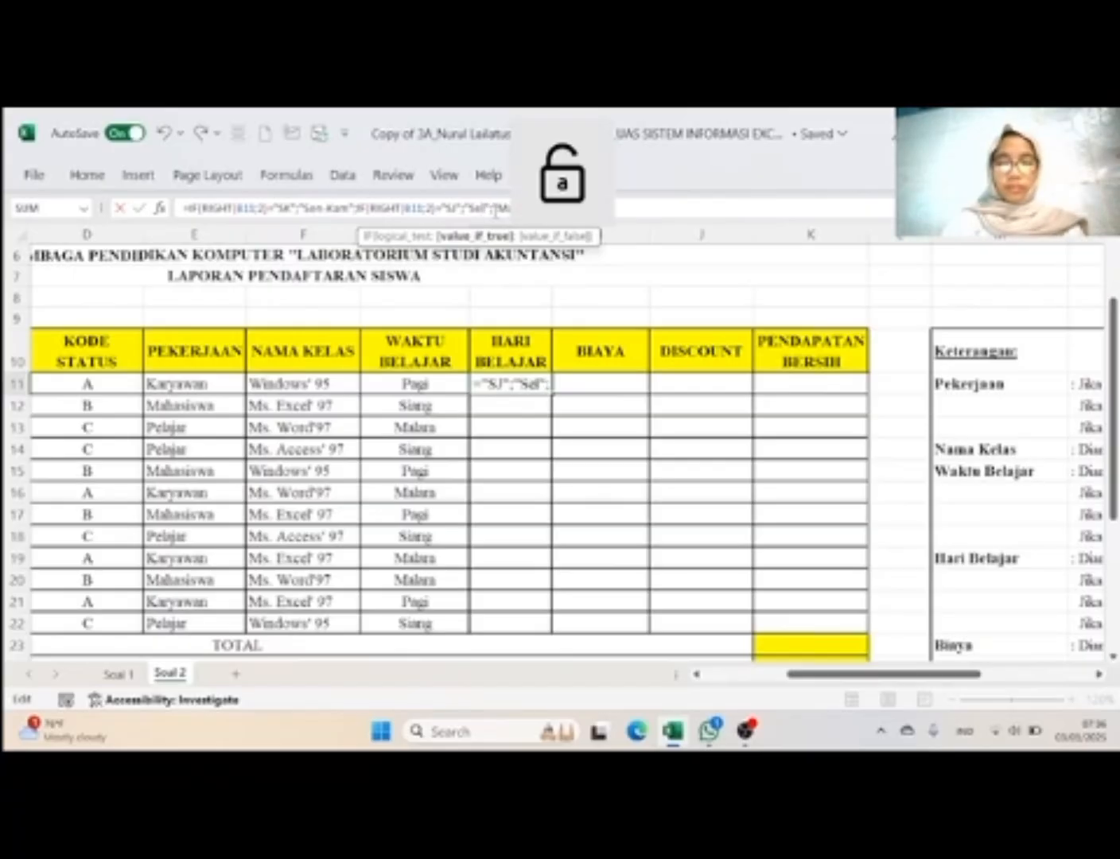
text(-)
key(Caps_Lock)
text(J)
key(Caps_Lock)
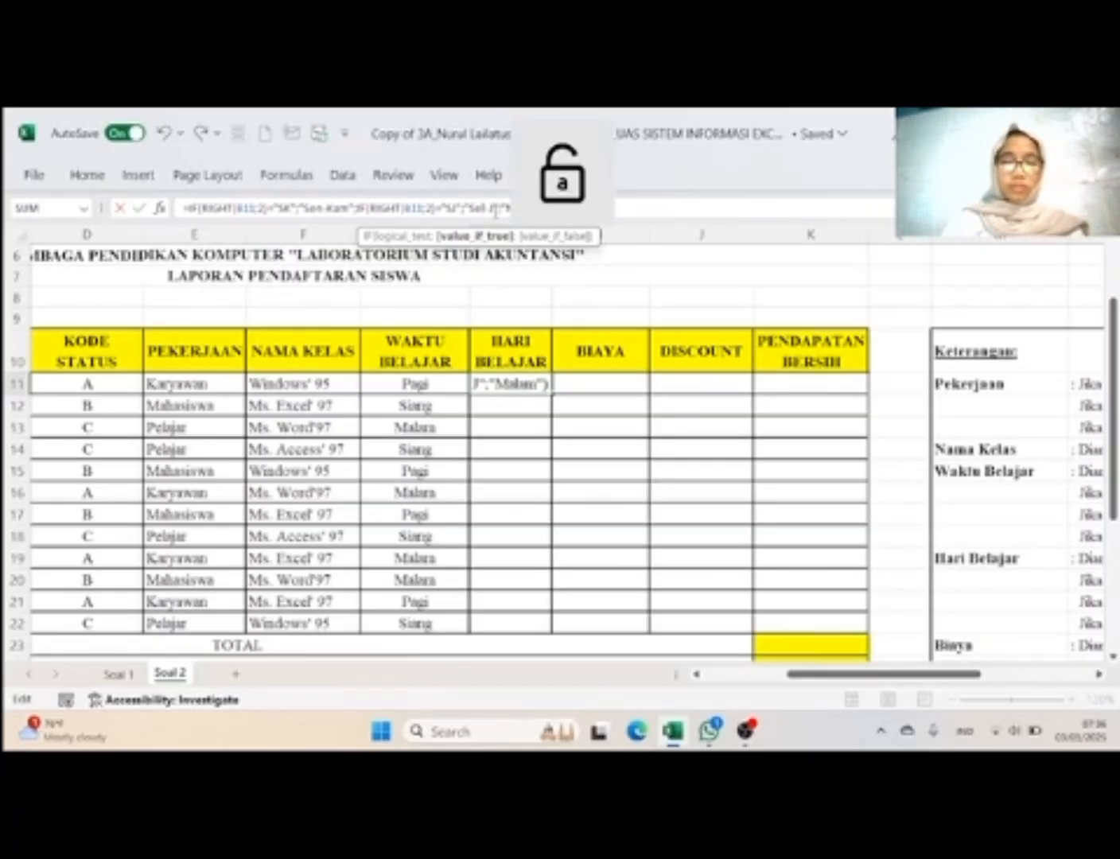
text(um)
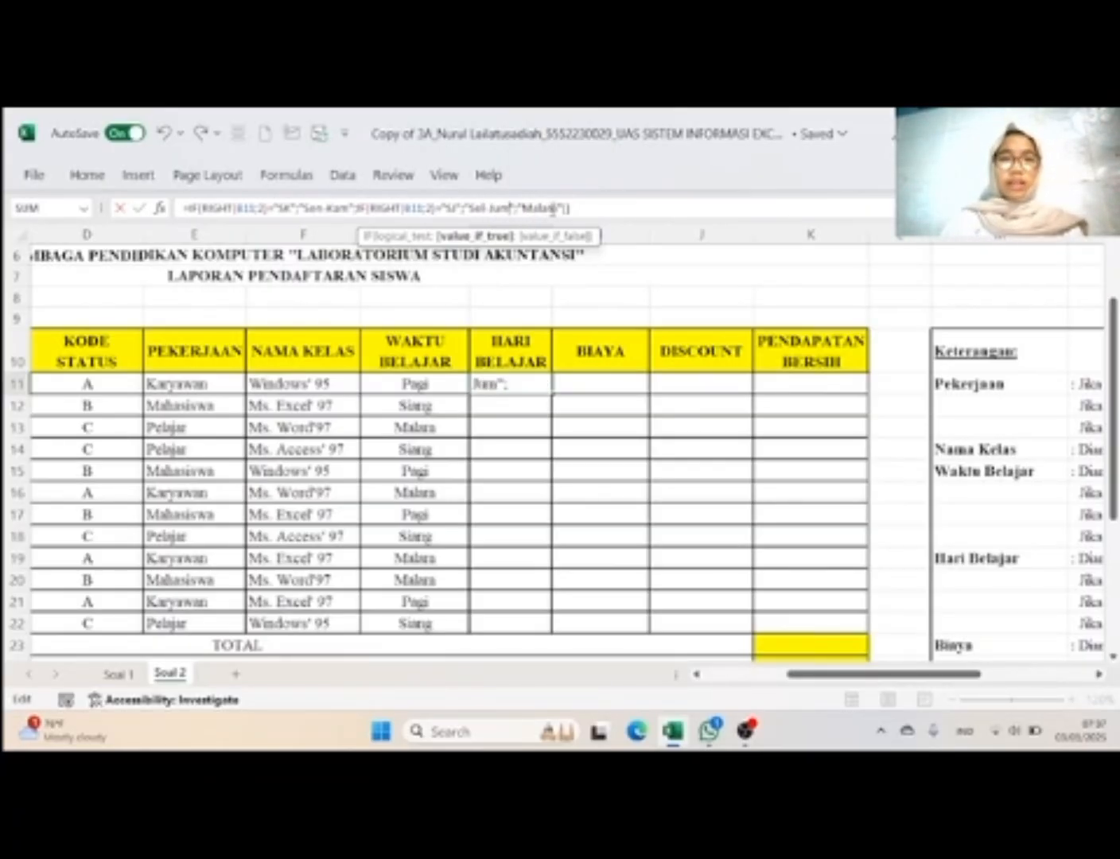
Step: Replace the final result "Malam" with "Rab-Sab" and commit the H11 formula
click(554, 207)
key(BackSpace)
key(BackSpace)
key(BackSpace)
key(BackSpace)
key(BackSpace)
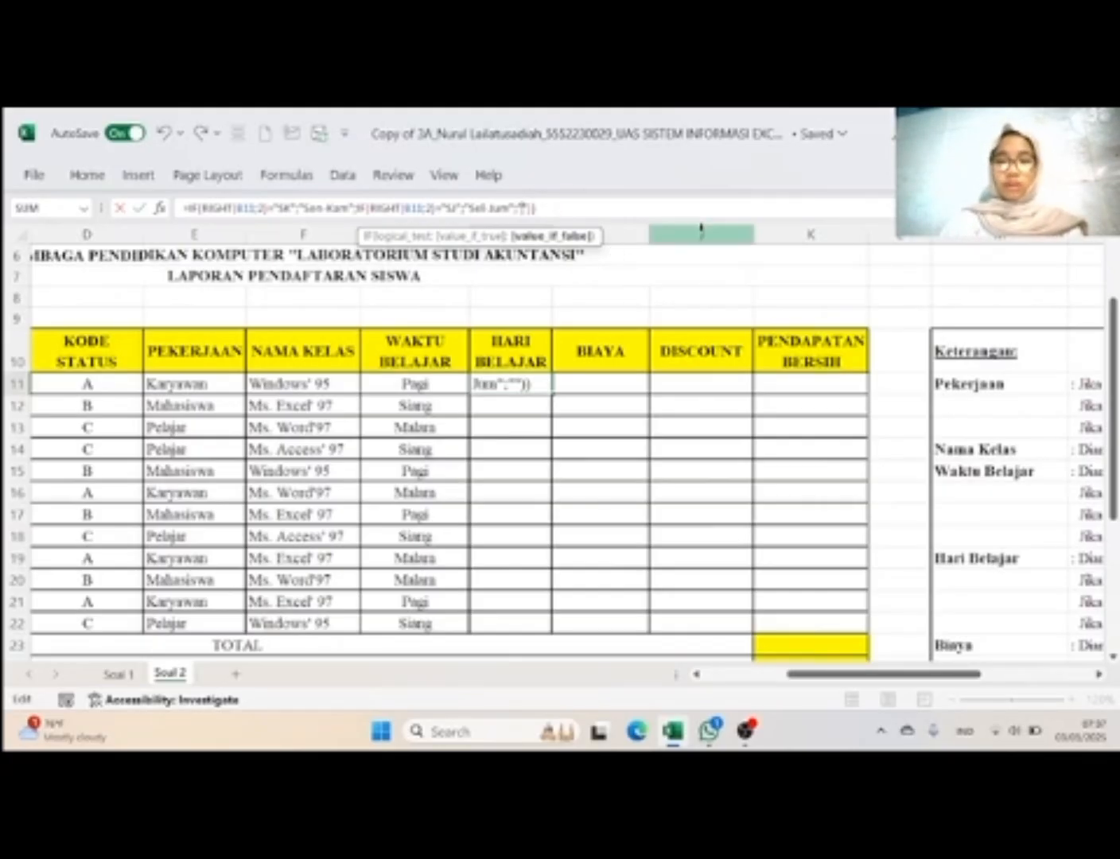
scroll(828, 366, right, 3)
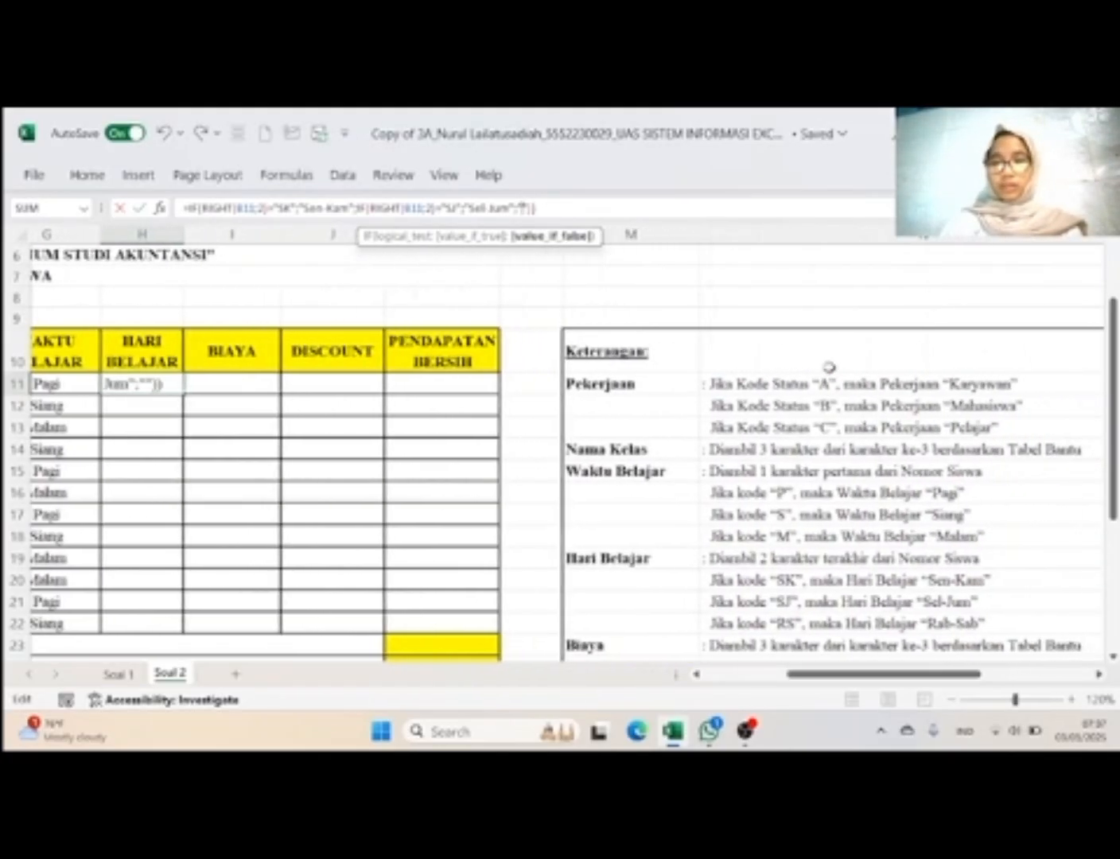
key(Caps_Lock)
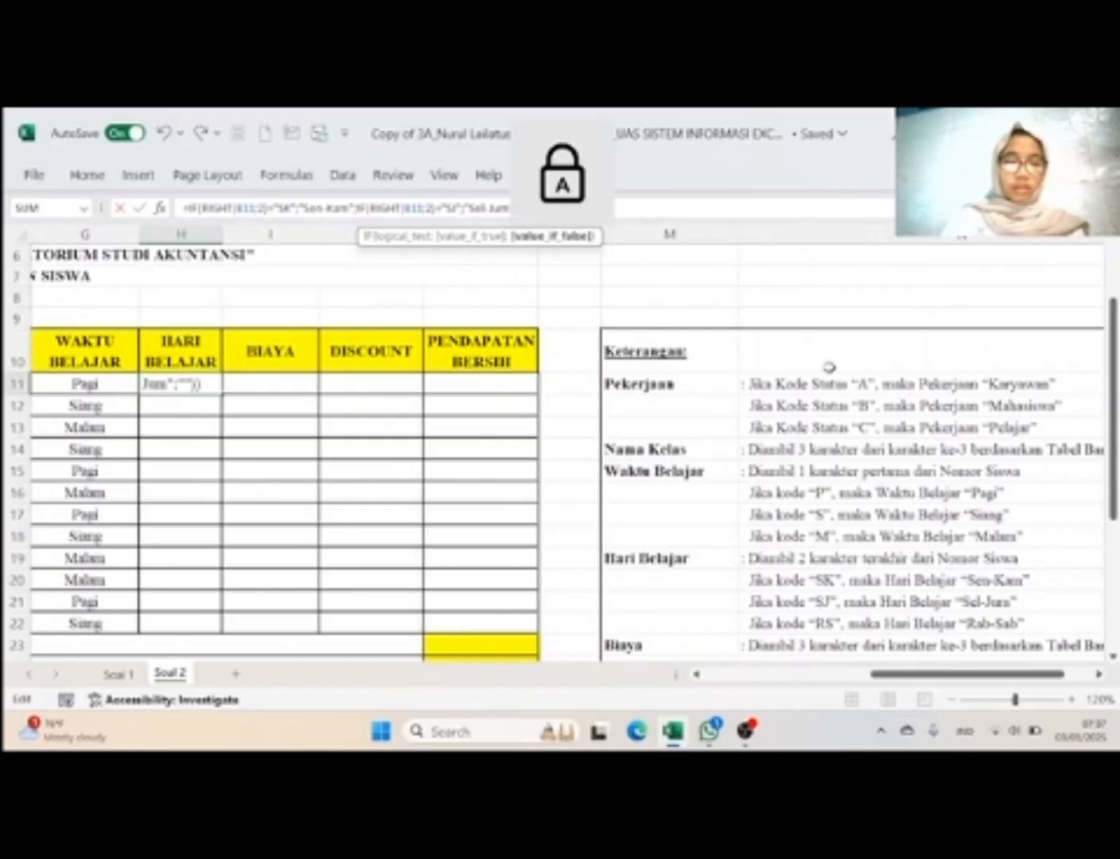
text(R)
key(Caps_Lock)
text(ab-)
key(Caps_Lock)
text(Sab)
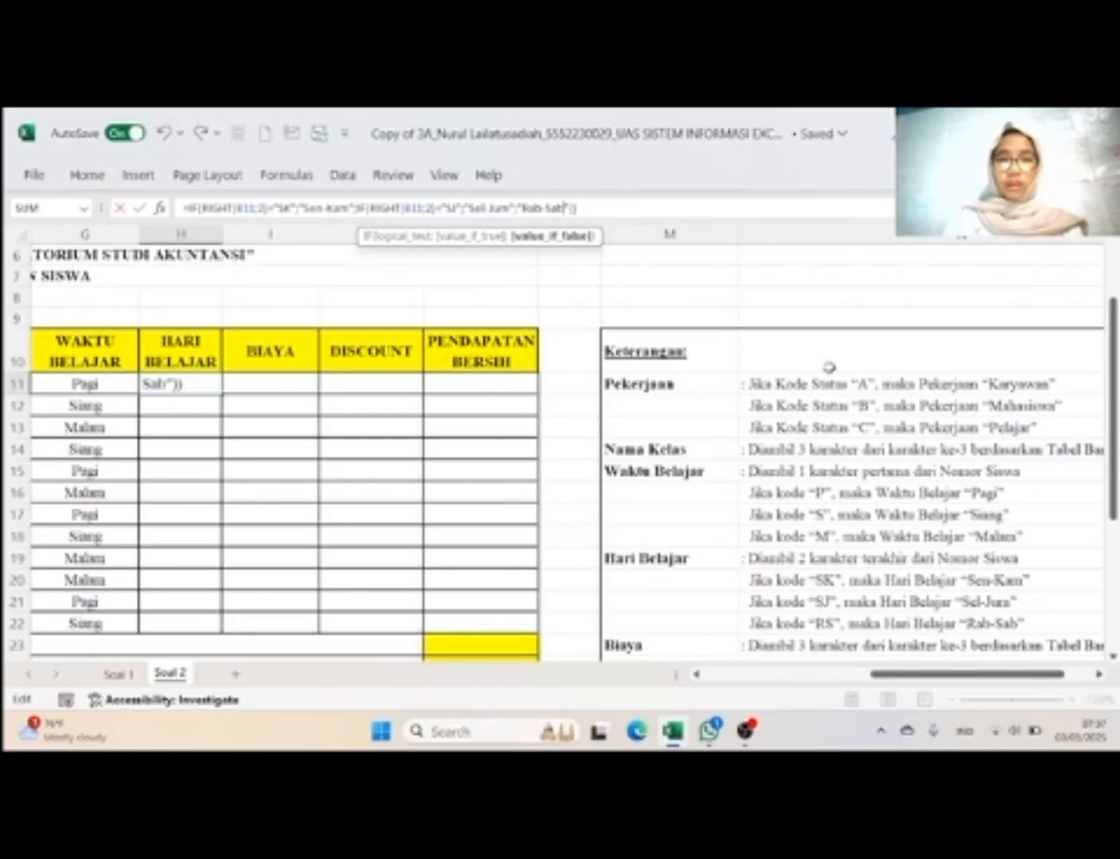
key(Return)
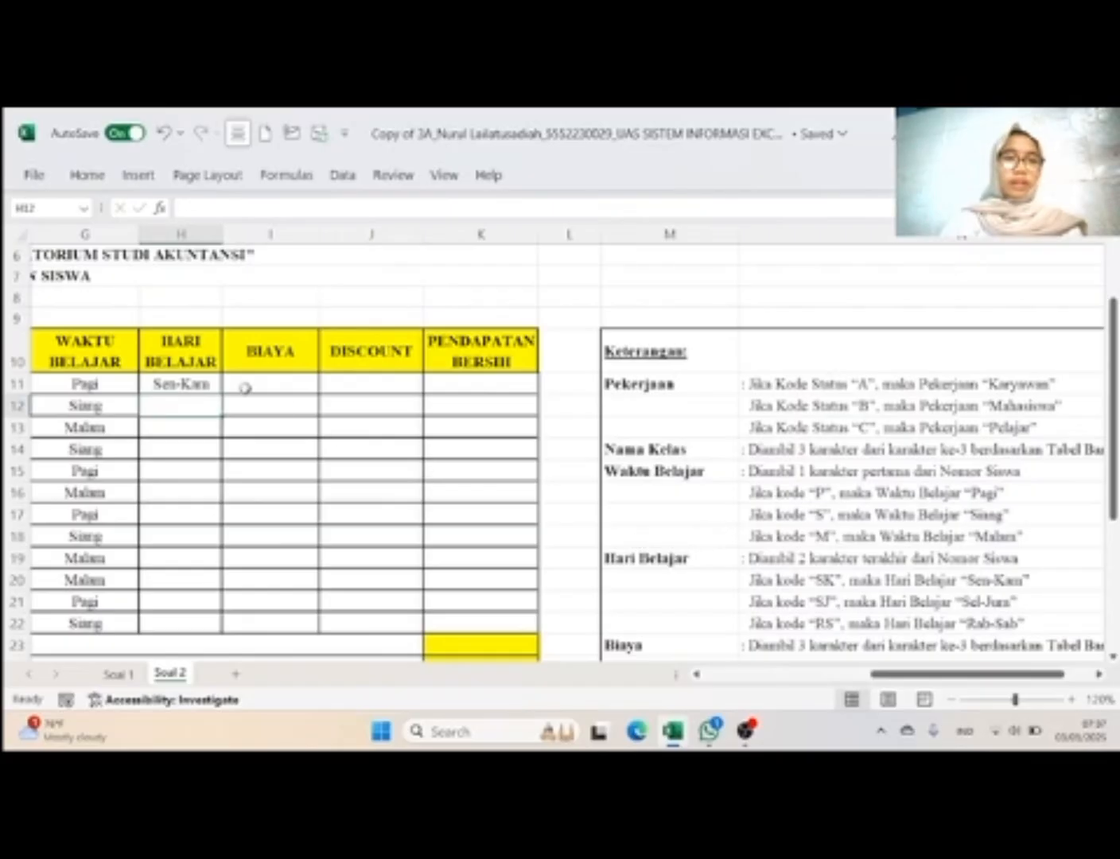
Step: Fill the H11 formula down the Hari Belajar column through H22
click(183, 387)
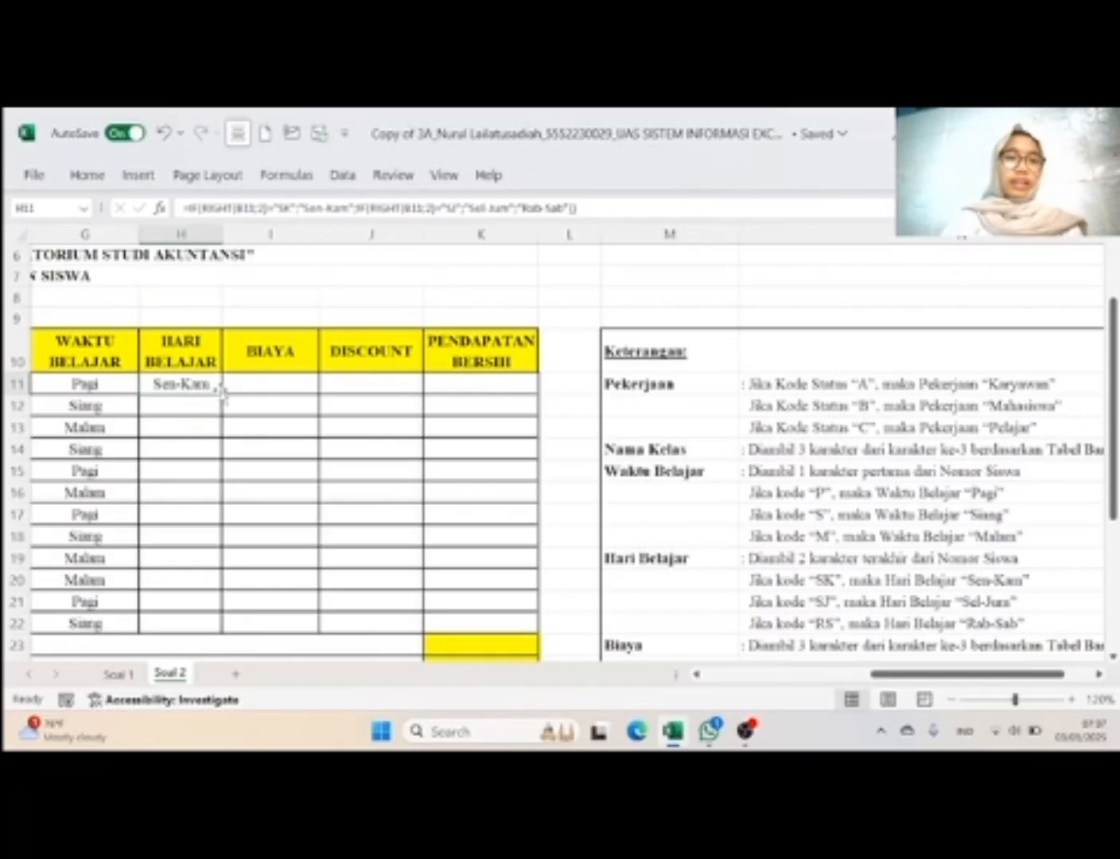
drag(222, 395, 224, 632)
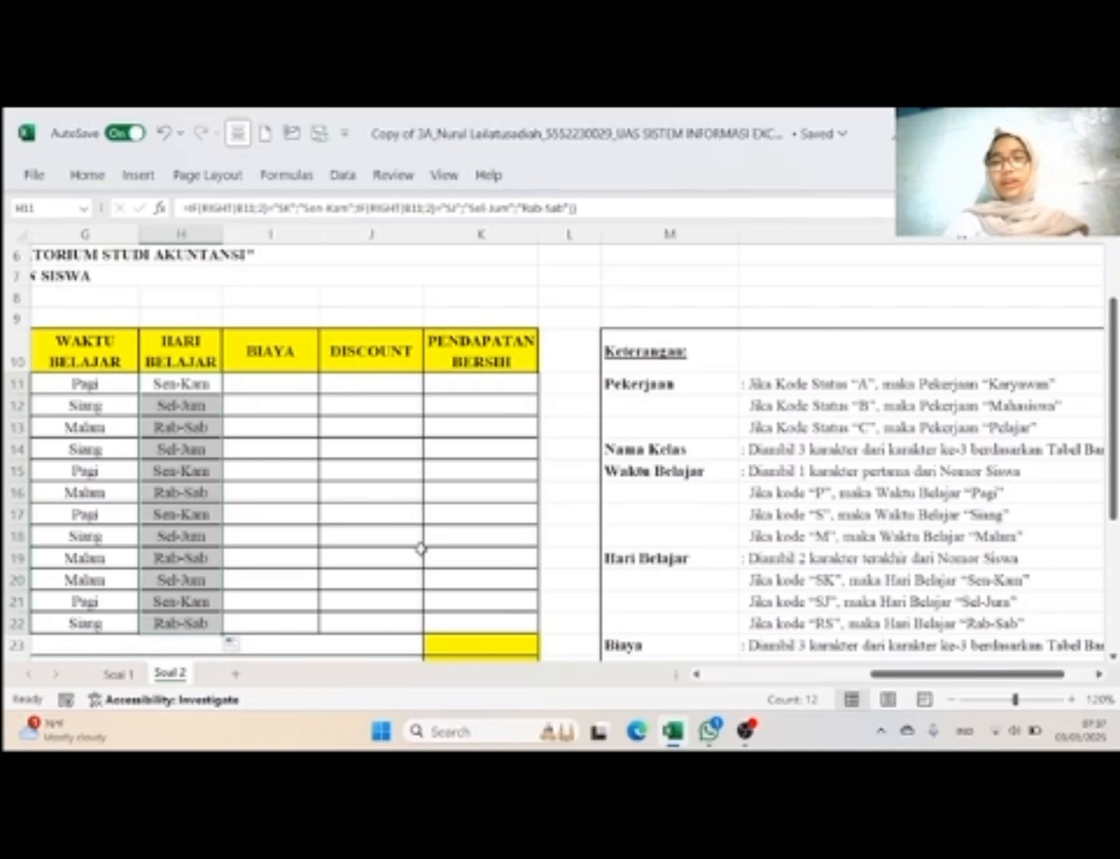
Step: Copy the text of the Nama Kelas VLOOKUP formula in F11, leaving the cell as it is
scroll(818, 511, down, 1)
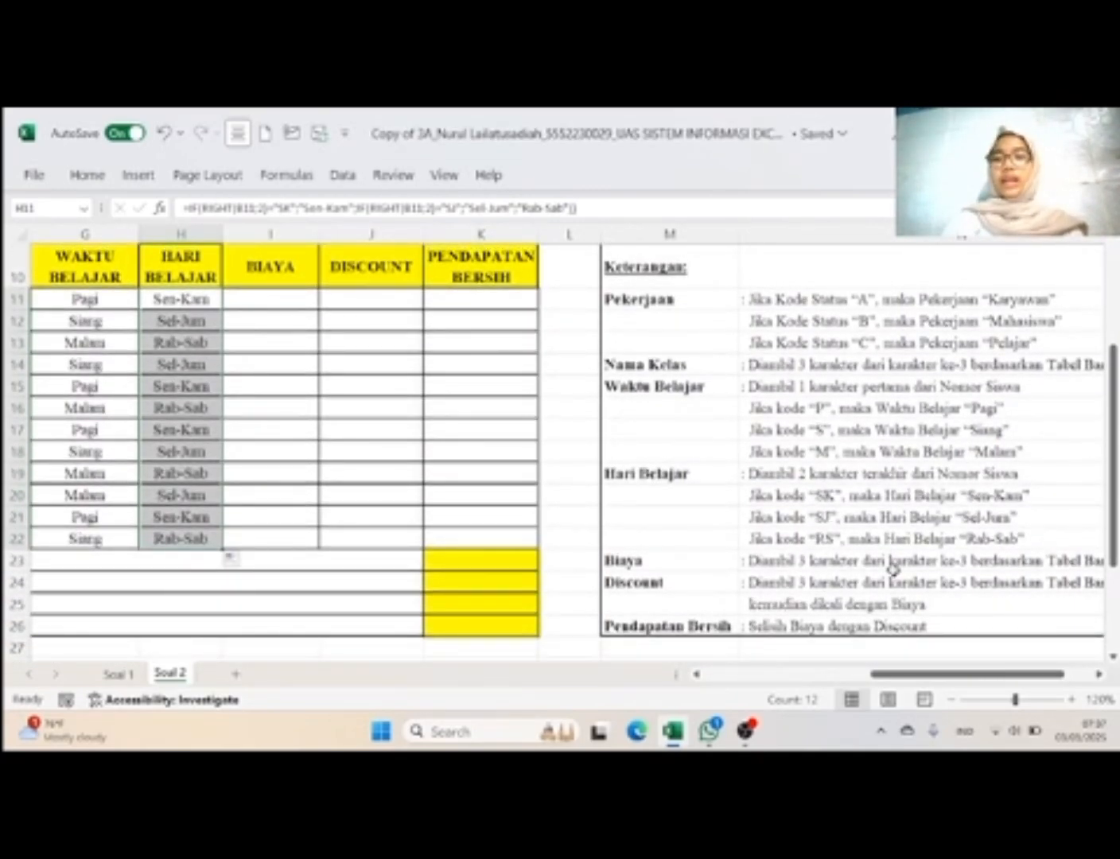
scroll(893, 568, right, 1)
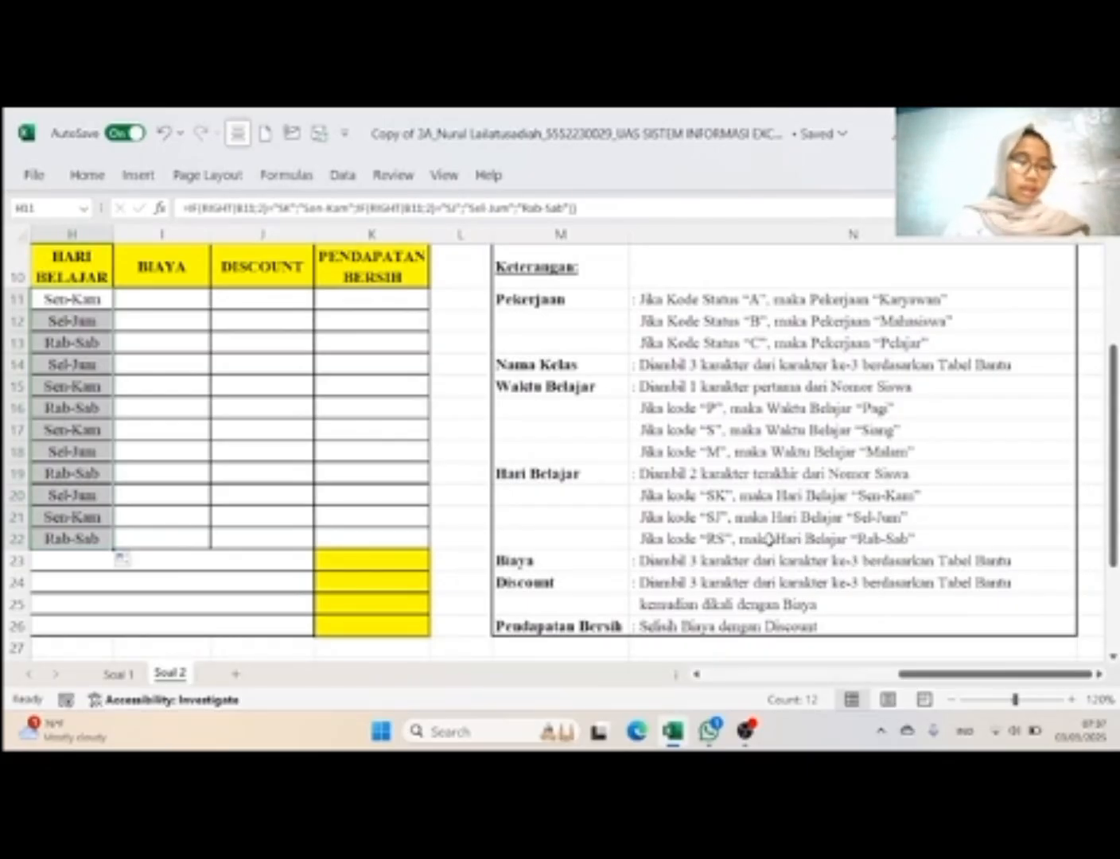
scroll(768, 539, left, 1)
scroll(768, 540, left, 3)
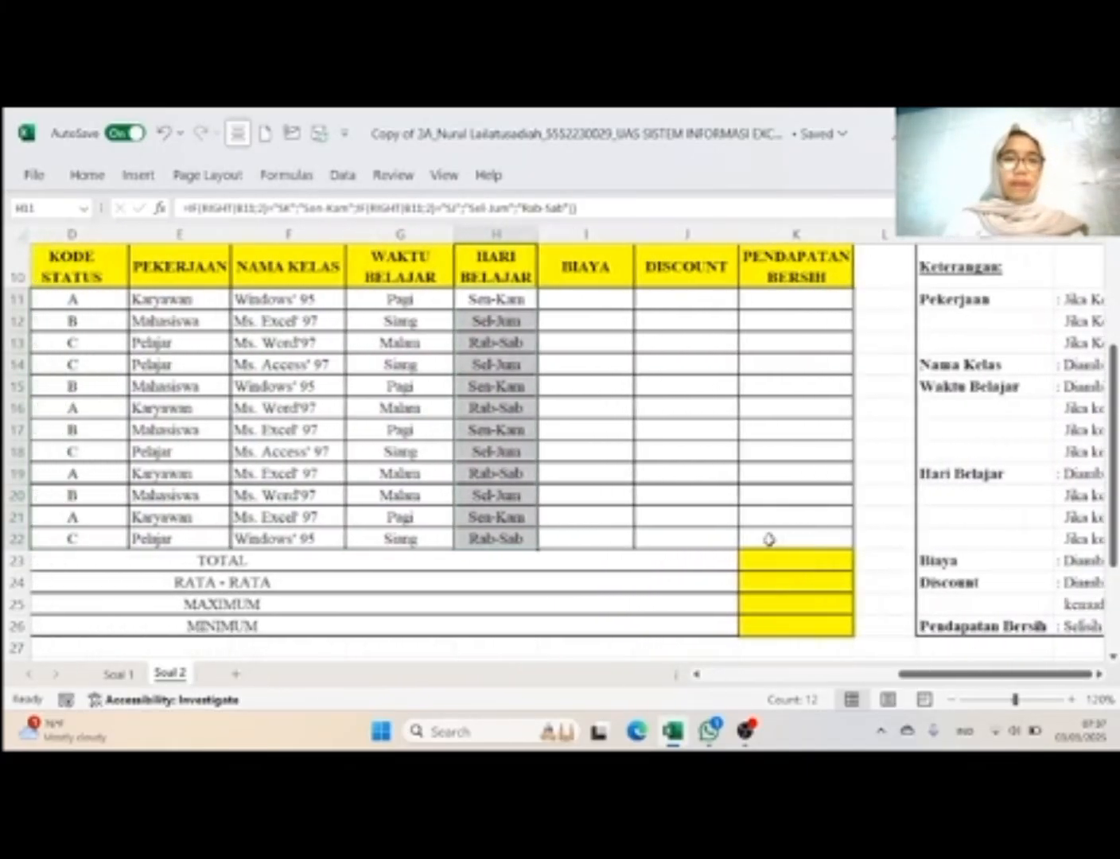
click(321, 298)
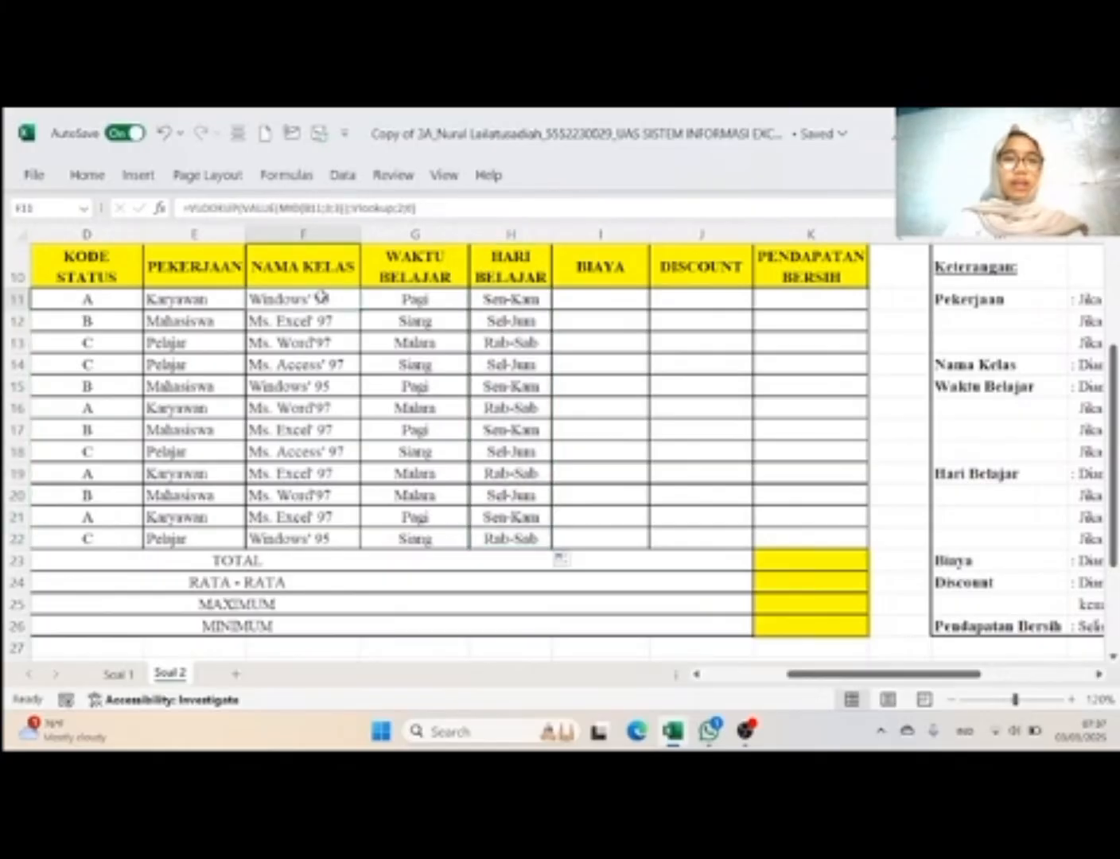
click(435, 205)
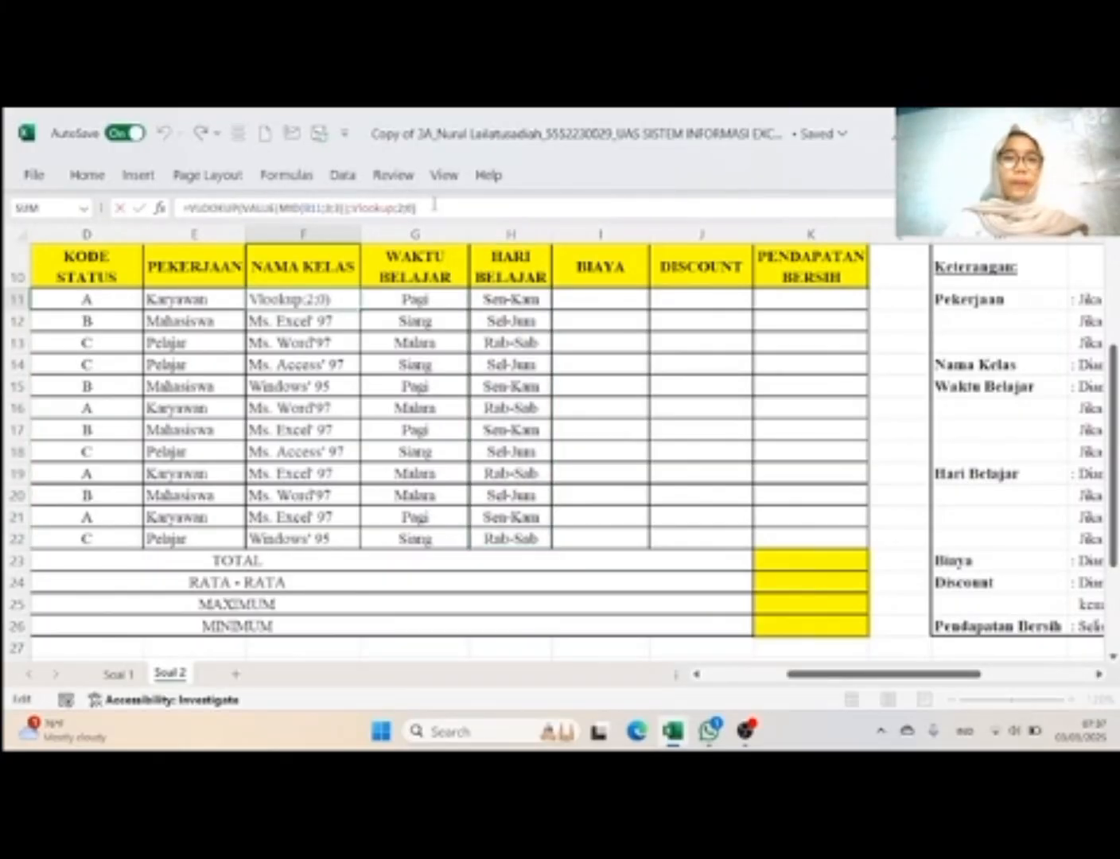
drag(435, 205, 187, 208)
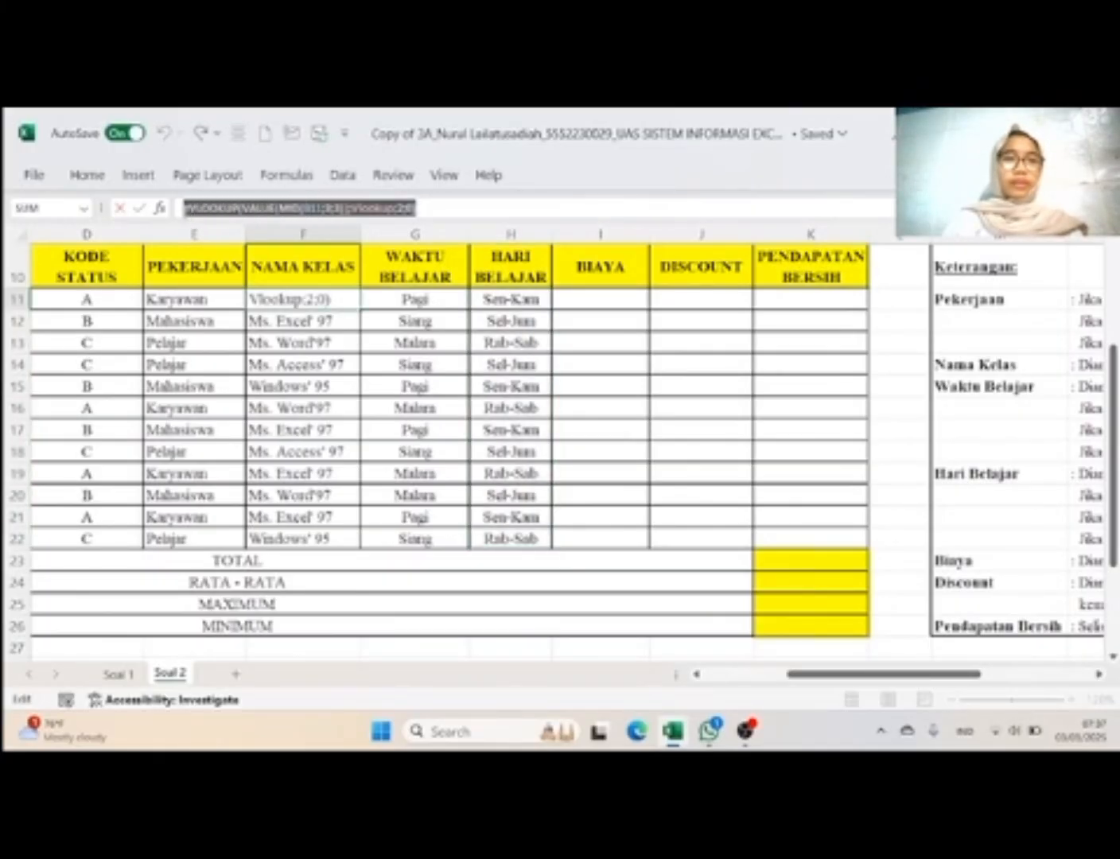
right_click(214, 207)
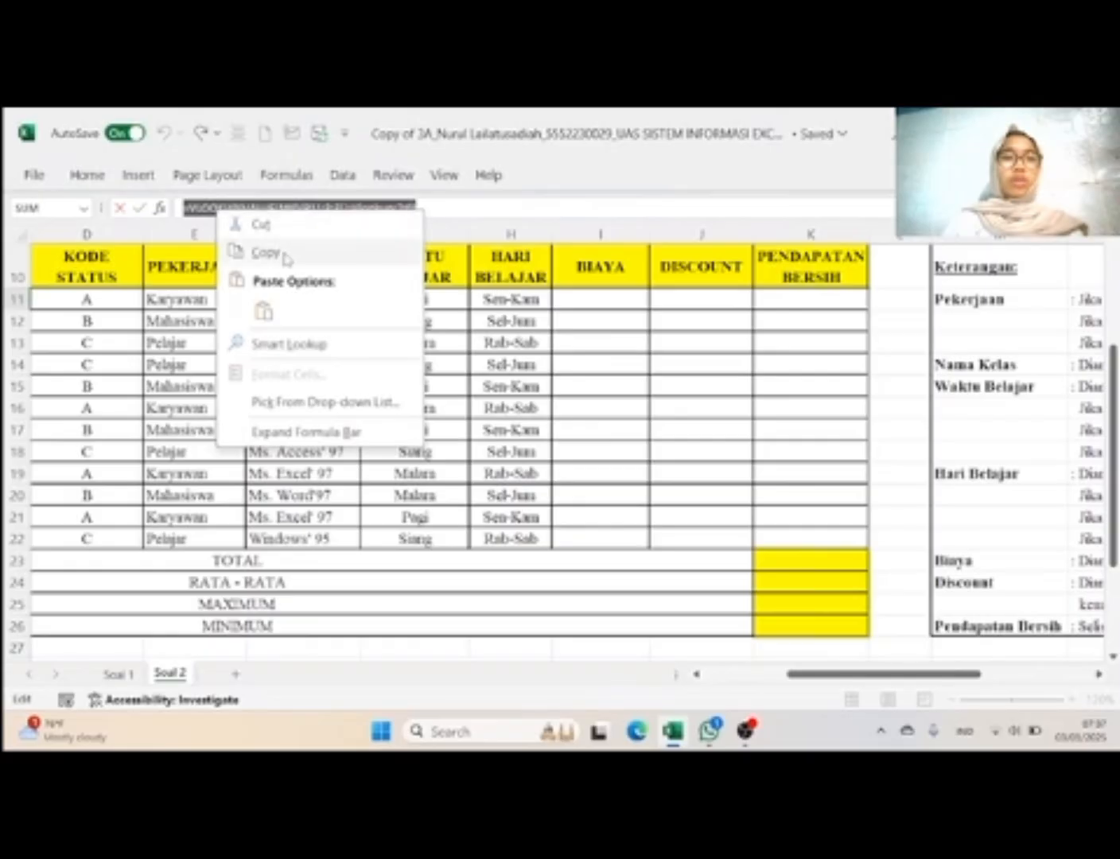
click(285, 252)
scroll(571, 402, down, 3)
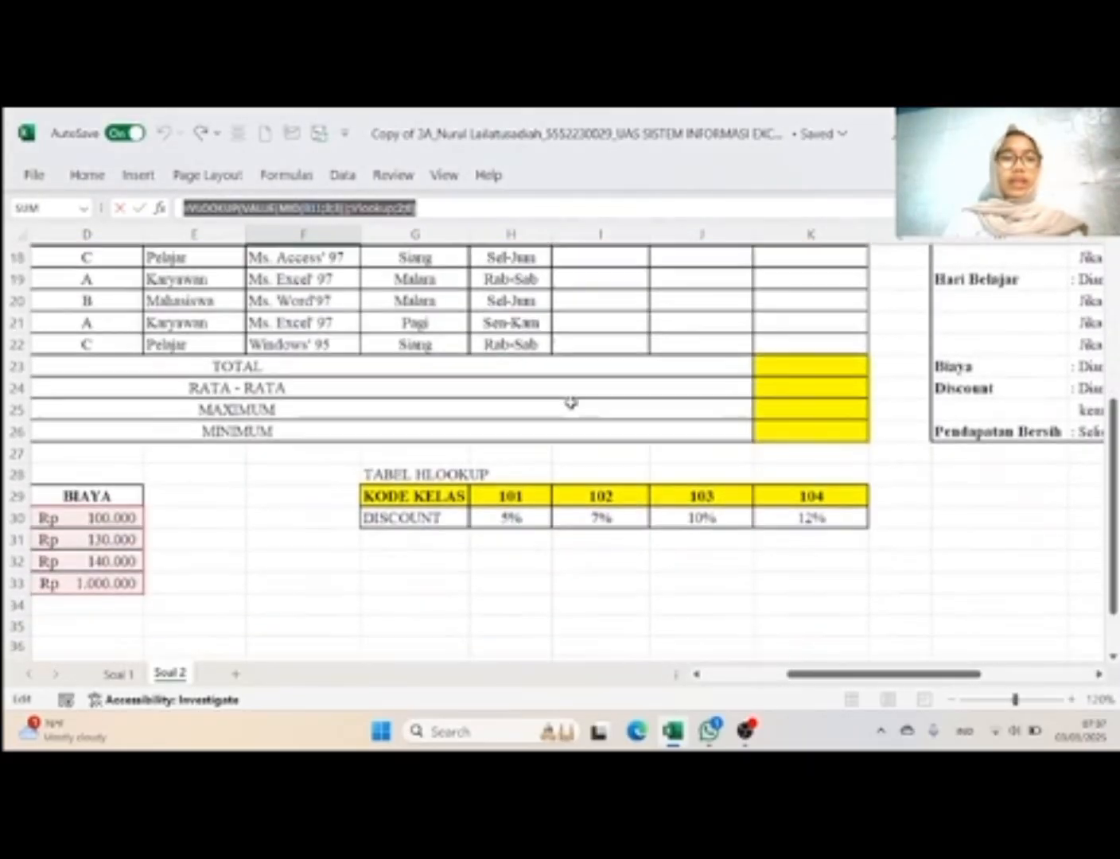
scroll(107, 506, up, 3)
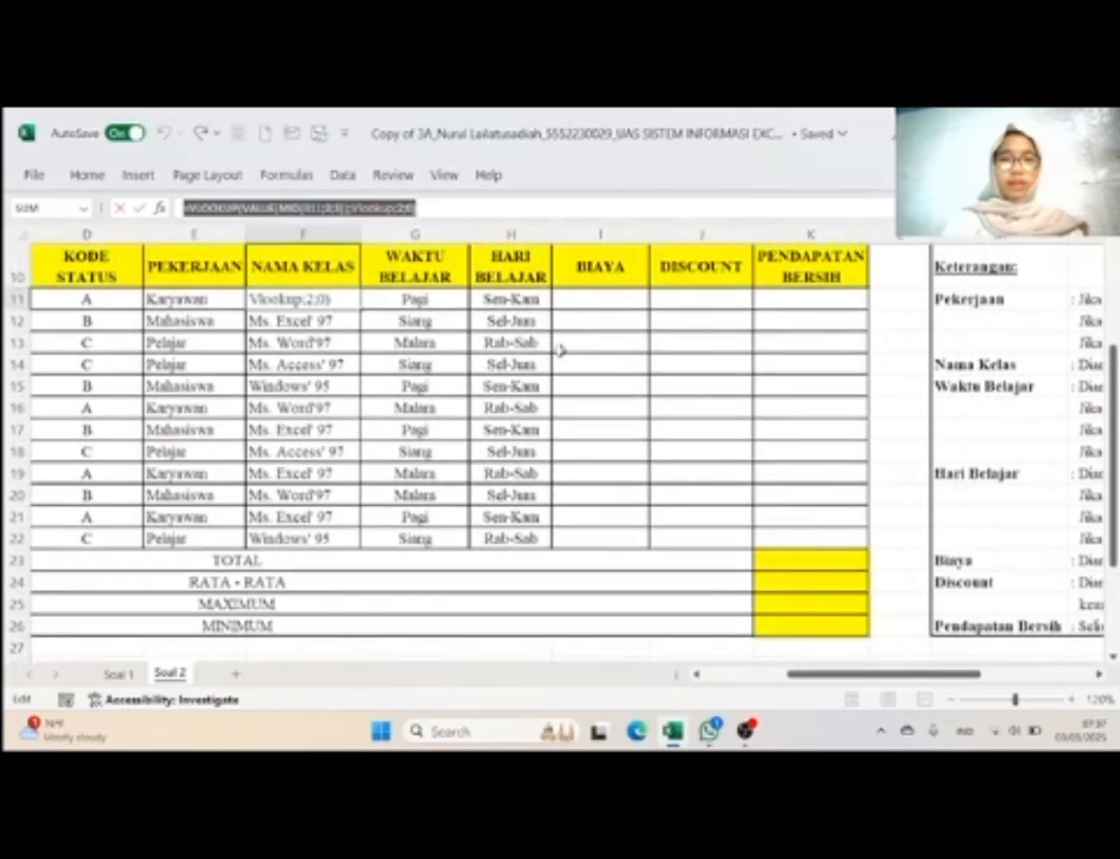
click(451, 205)
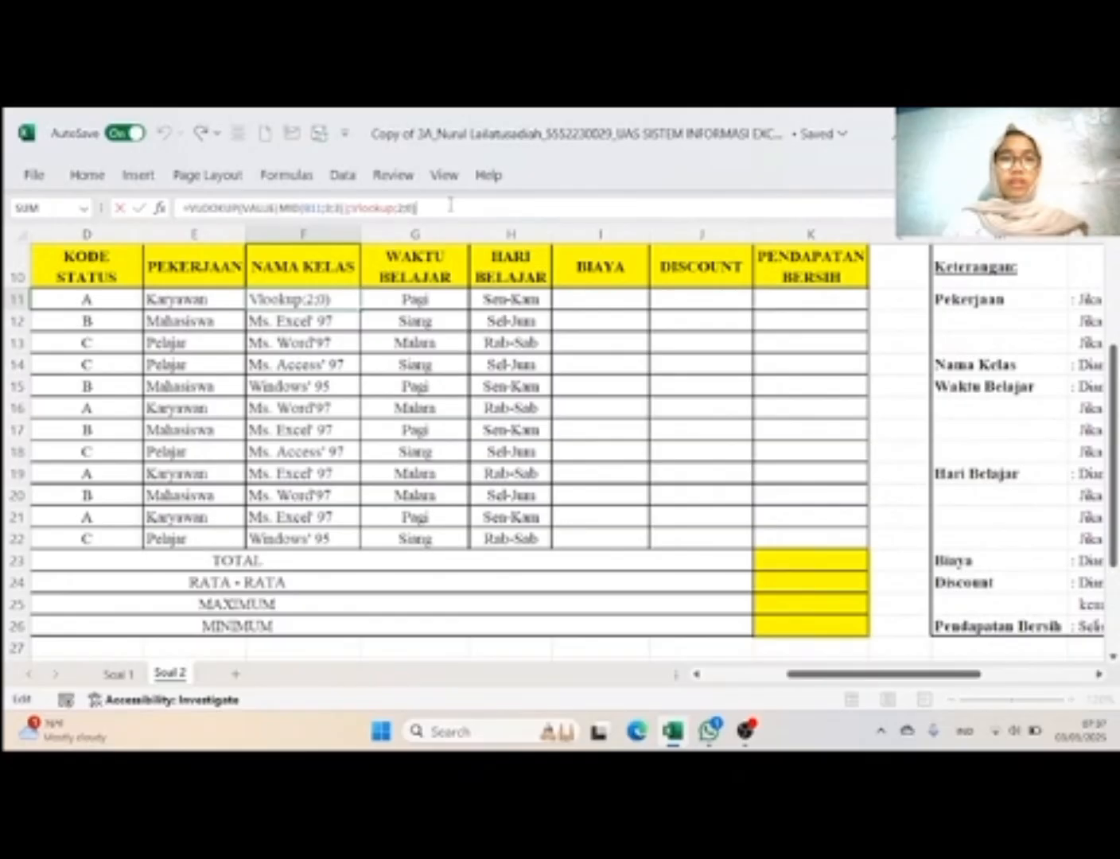
key(Return)
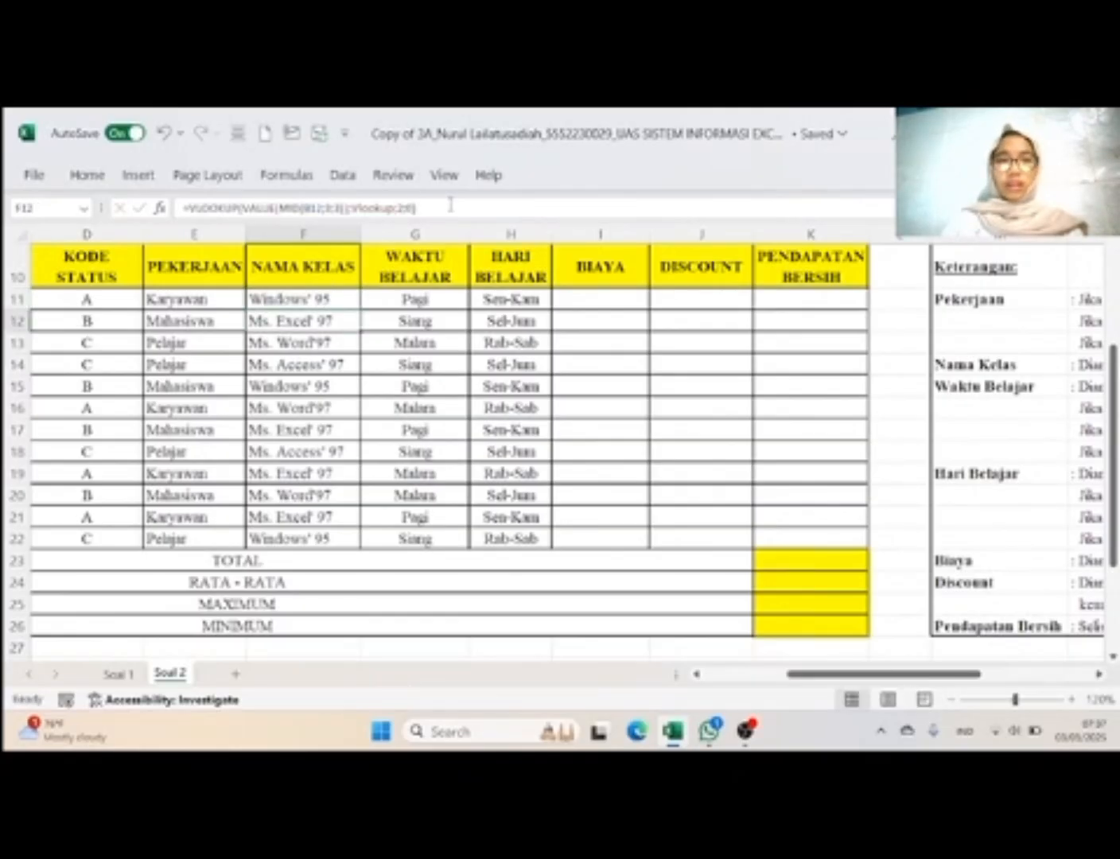
Step: Paste the copied VLOOKUP formula into Biaya cell I11 and set its column index to 3
click(571, 296)
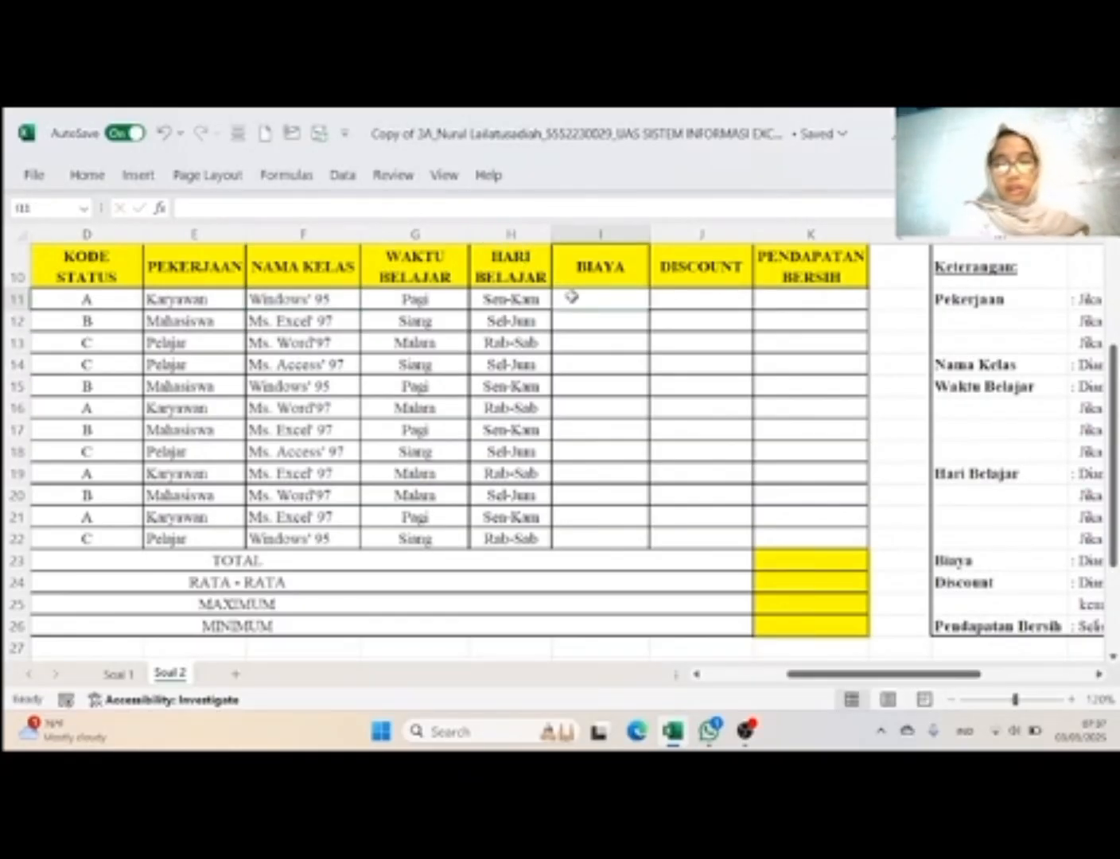
key(ctrl+v)
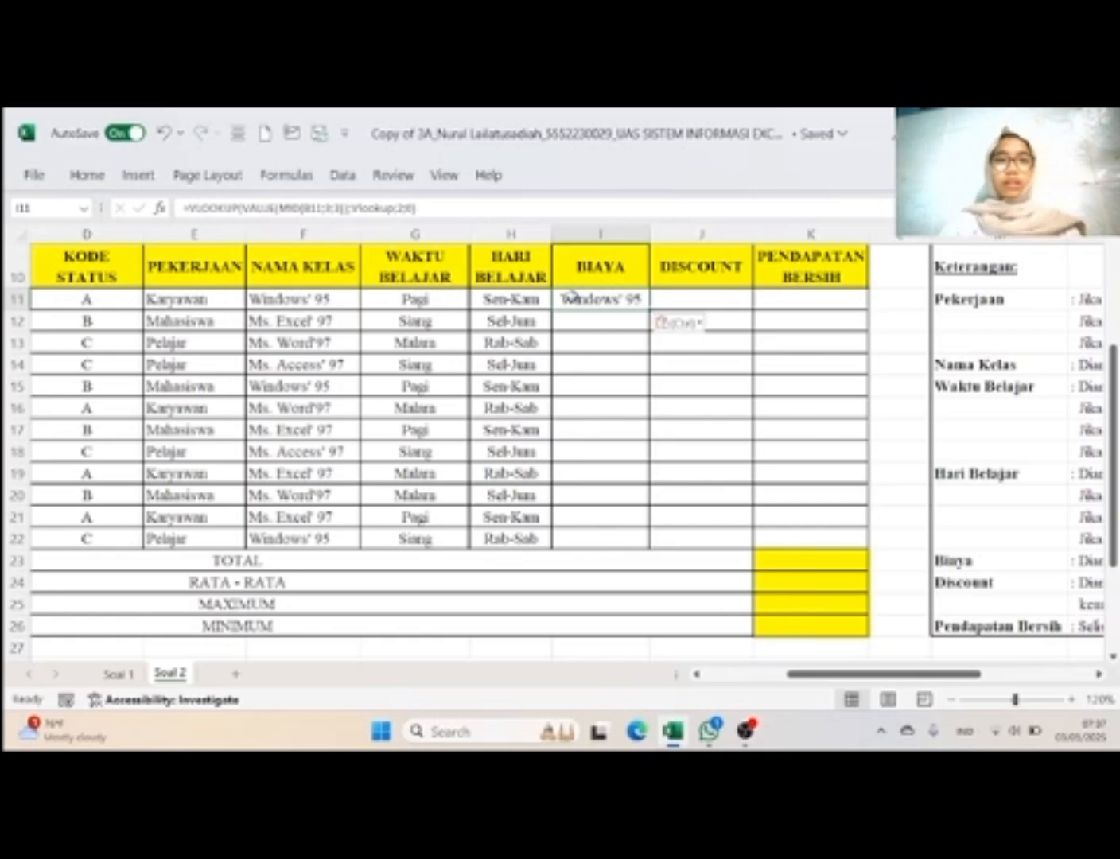
click(456, 208)
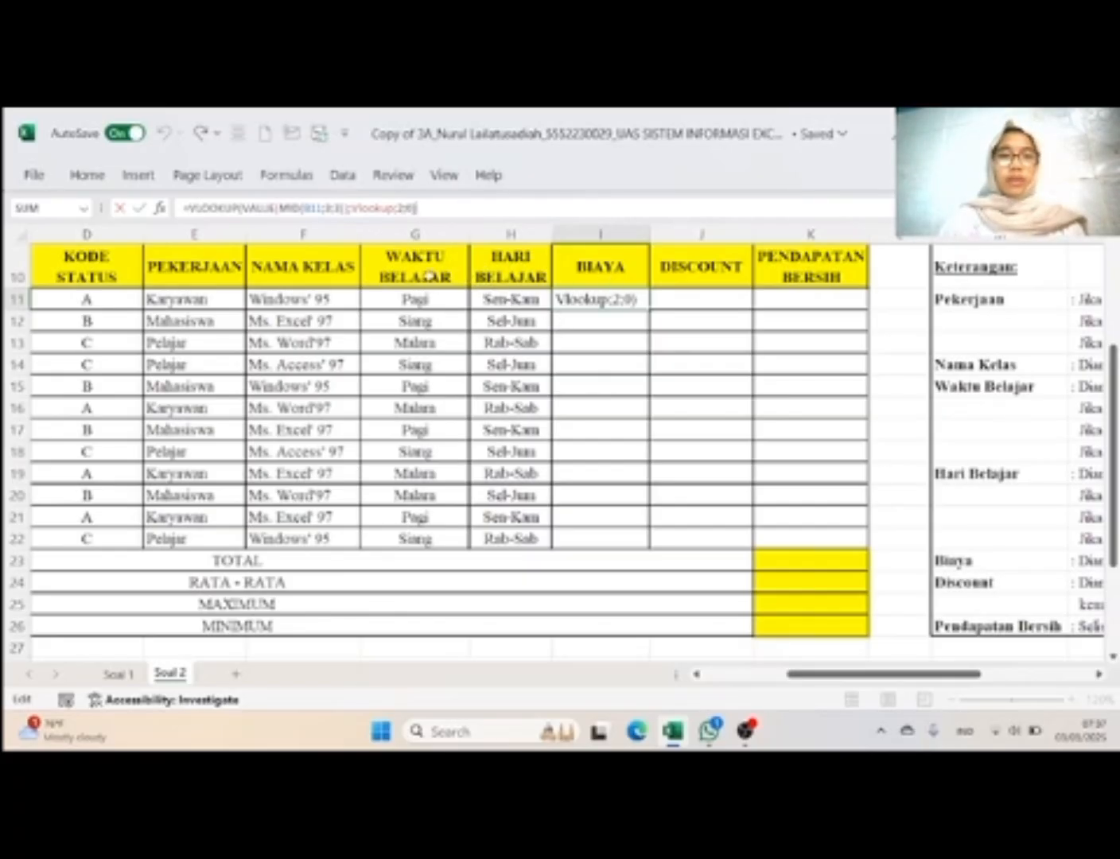
scroll(434, 469, down, 3)
scroll(434, 470, left, 2)
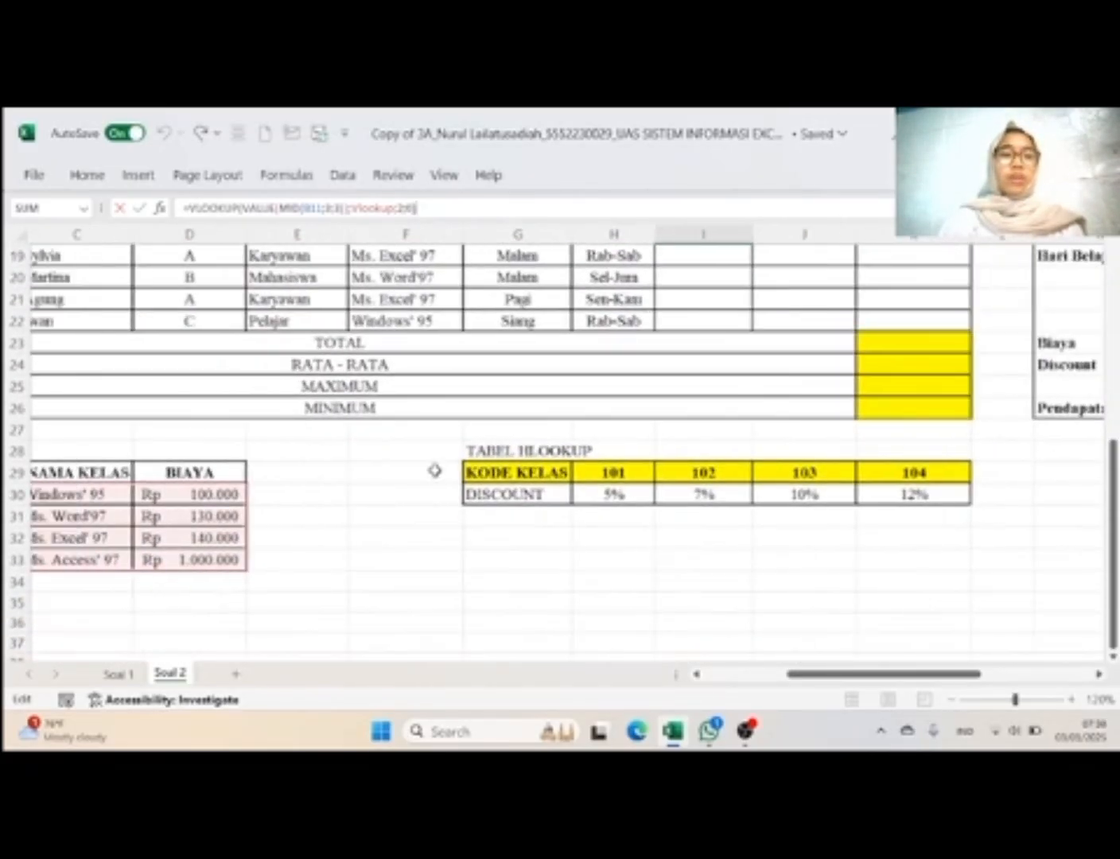
scroll(433, 470, up, 3)
scroll(433, 470, right, 1)
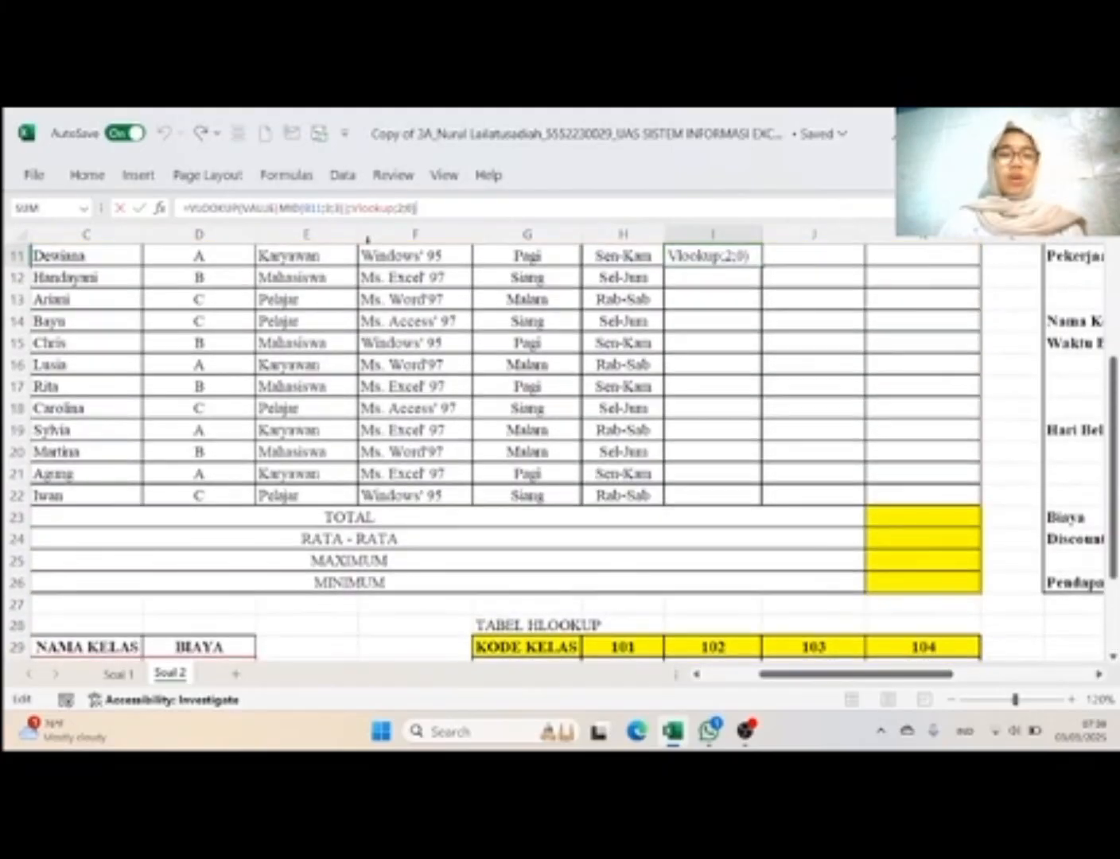
click(405, 214)
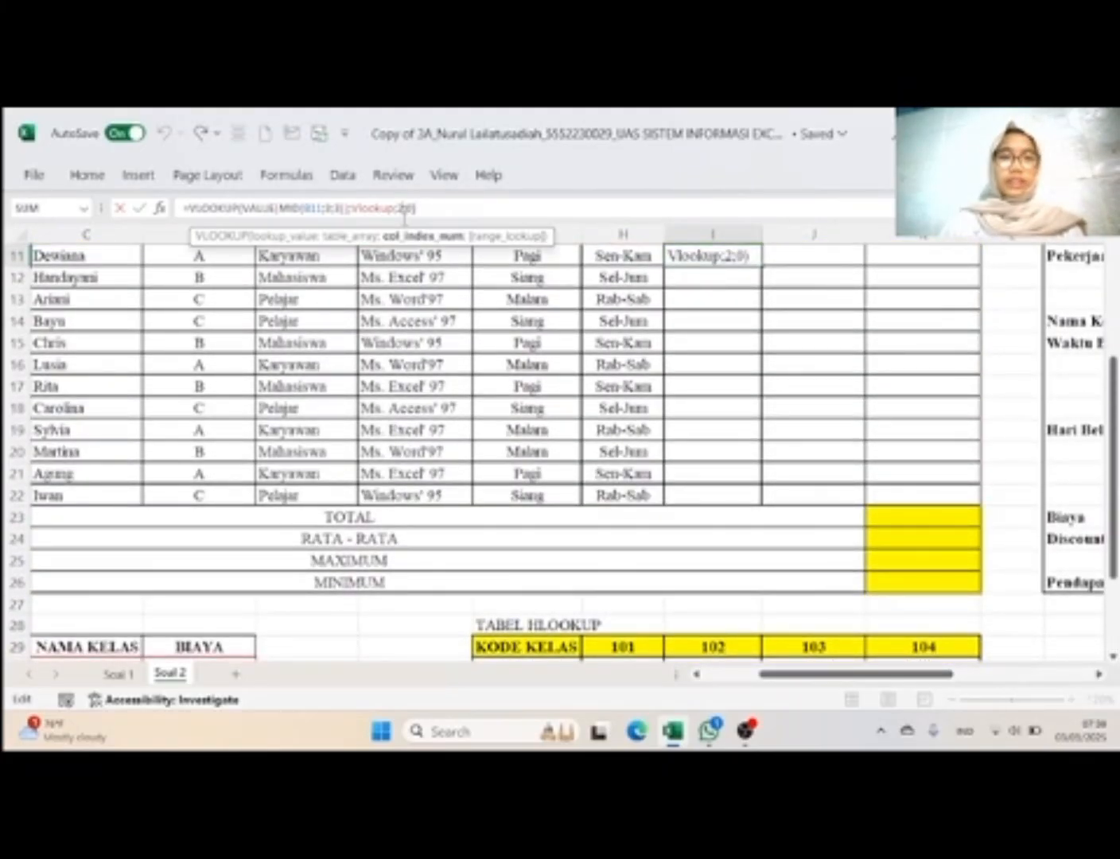
key(BackSpace)
text(3)
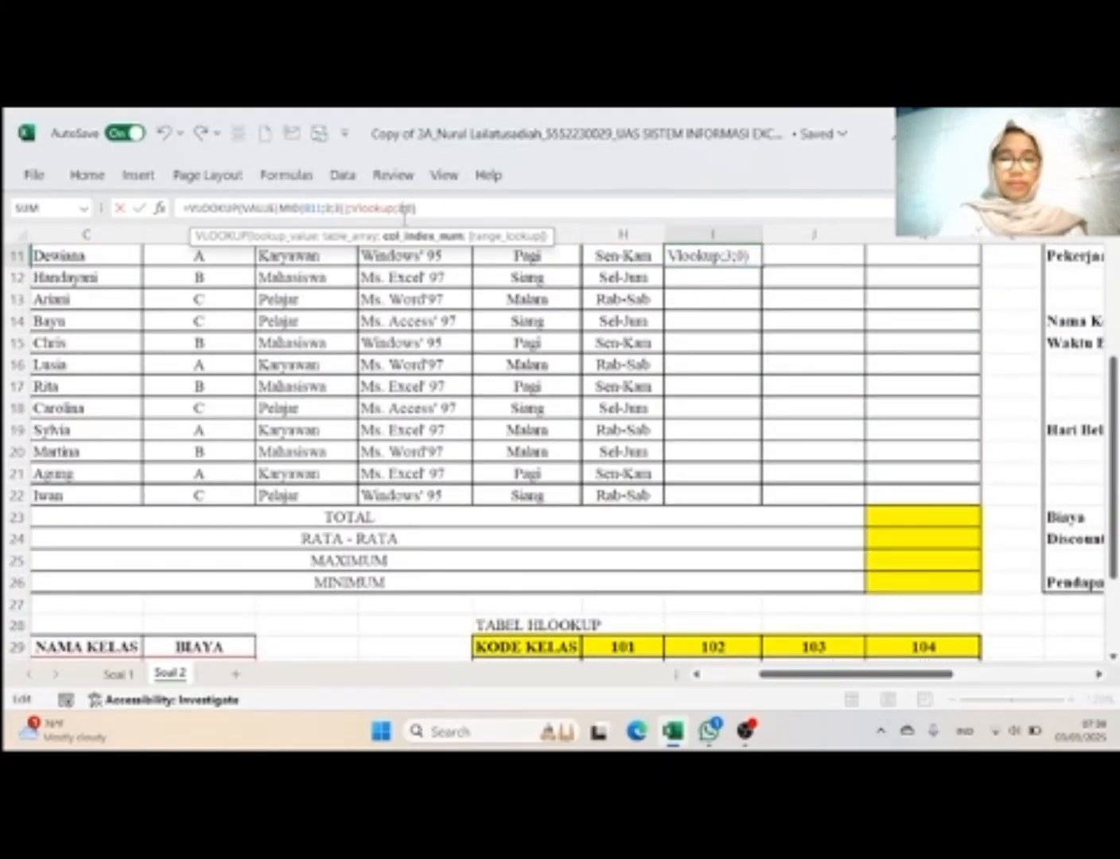
key(Return)
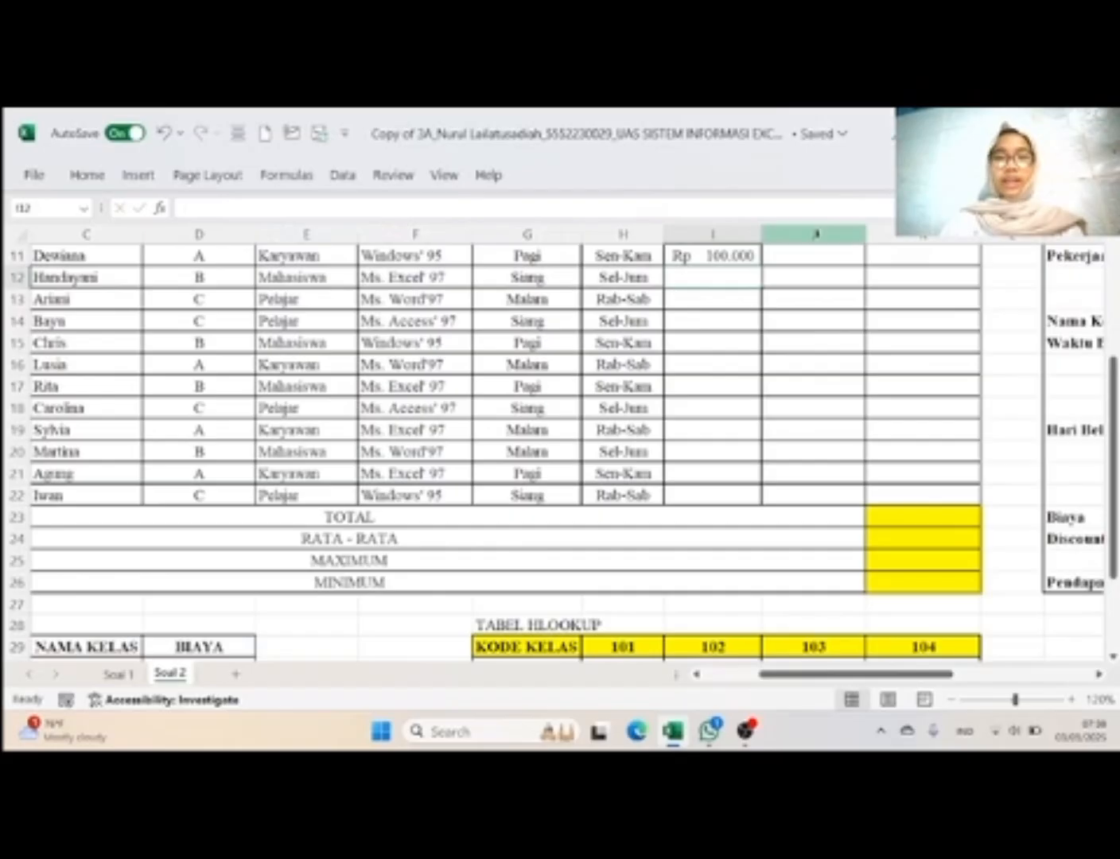
Step: Fill the I11 formula down the Biaya column through I22
click(759, 257)
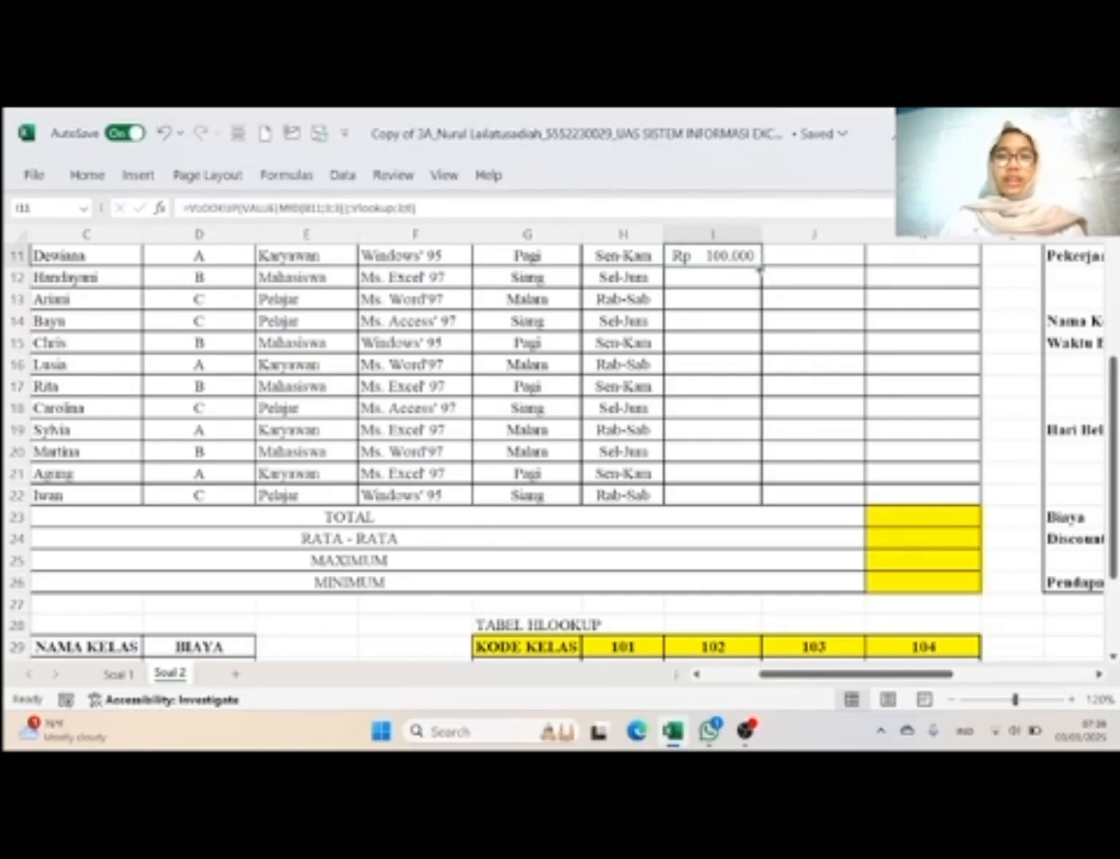
drag(759, 269, 768, 504)
click(906, 421)
Step: Examine the Discount and Pendapatan Bersih rules in the Keterangan and the Tabel HLOOKUP discount rates
scroll(905, 420, up, 1)
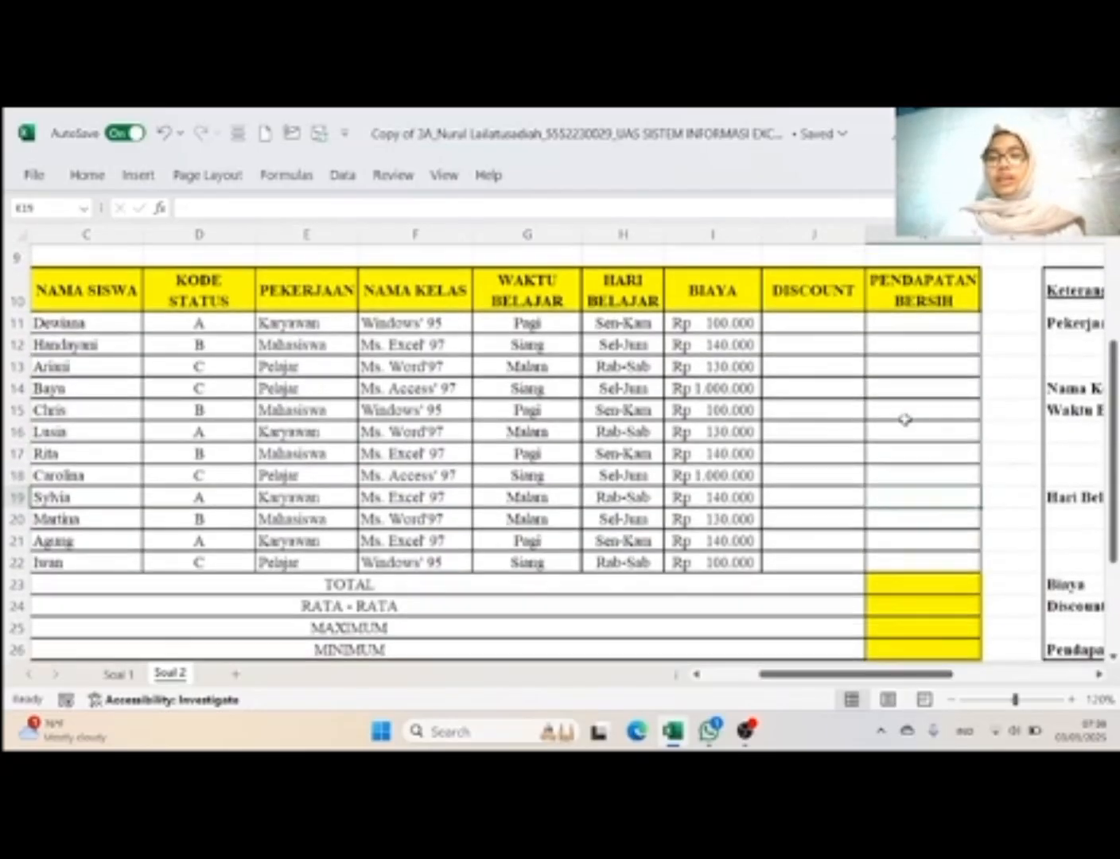
scroll(906, 420, right, 1)
scroll(906, 419, right, 3)
scroll(875, 445, down, 3)
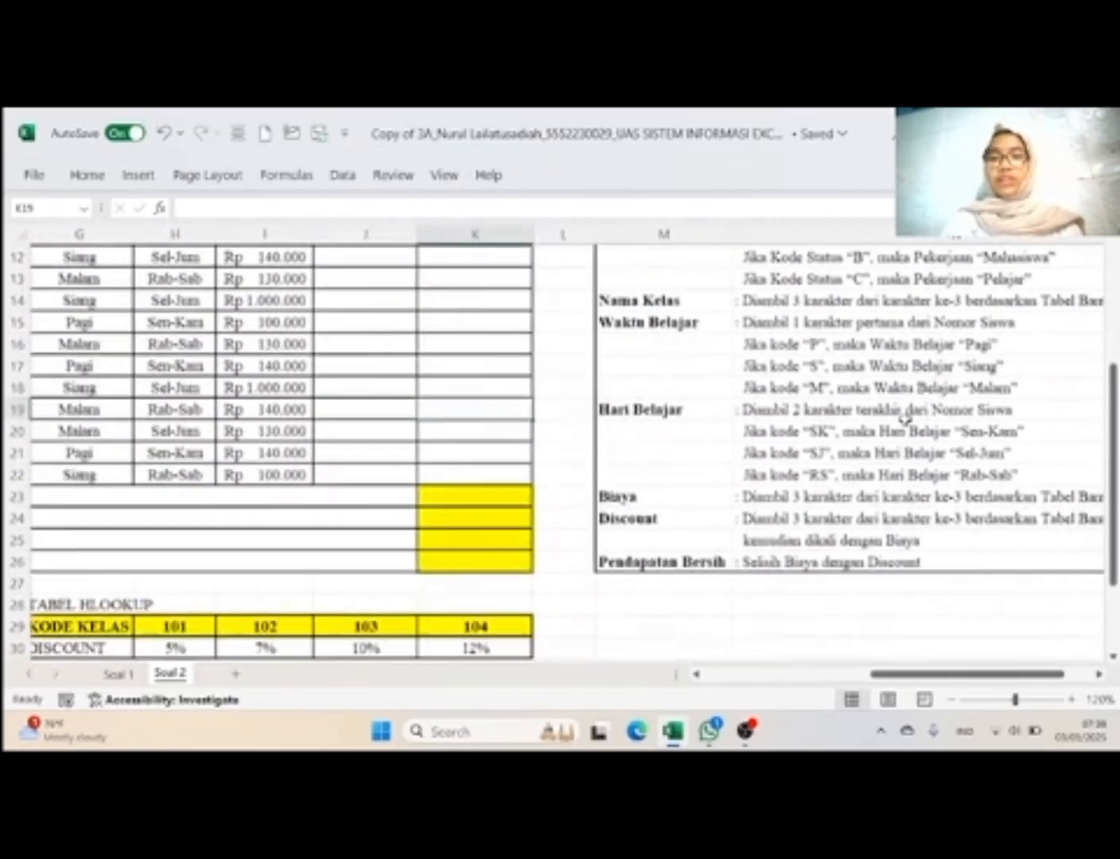
scroll(914, 538, right, 2)
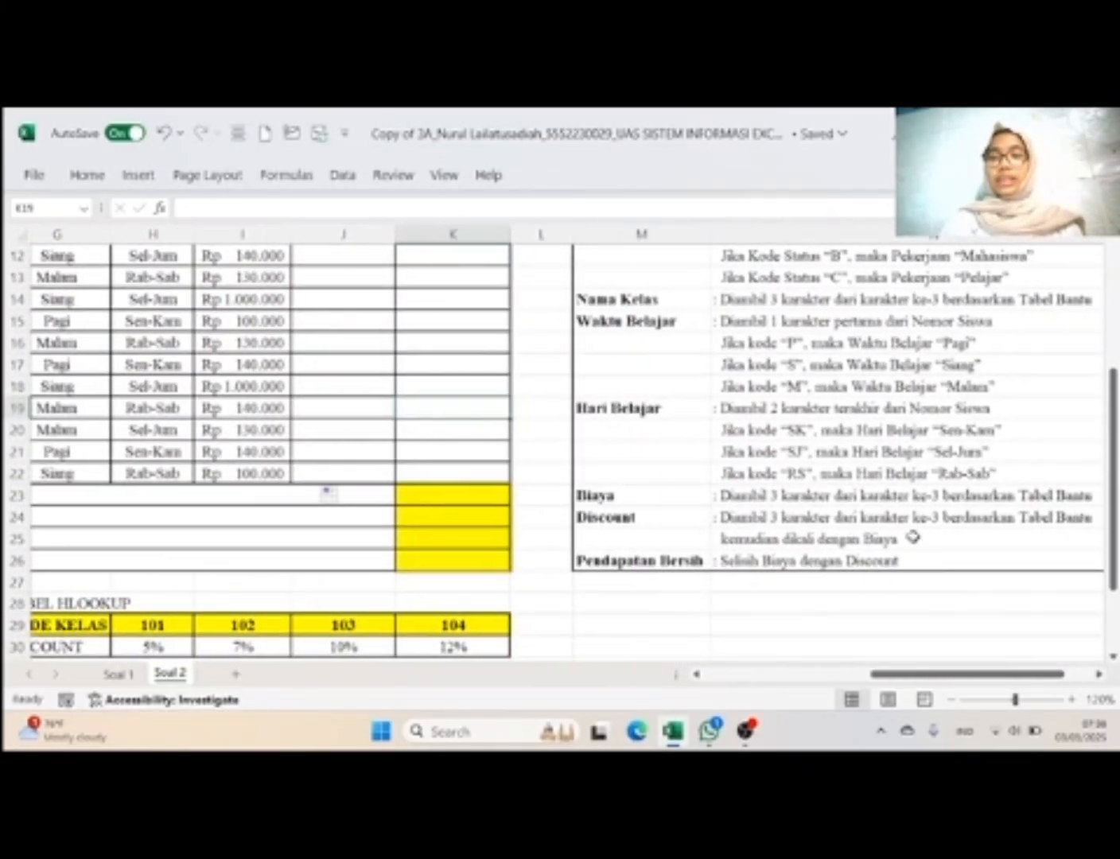
scroll(914, 539, left, 2)
scroll(913, 538, left, 1)
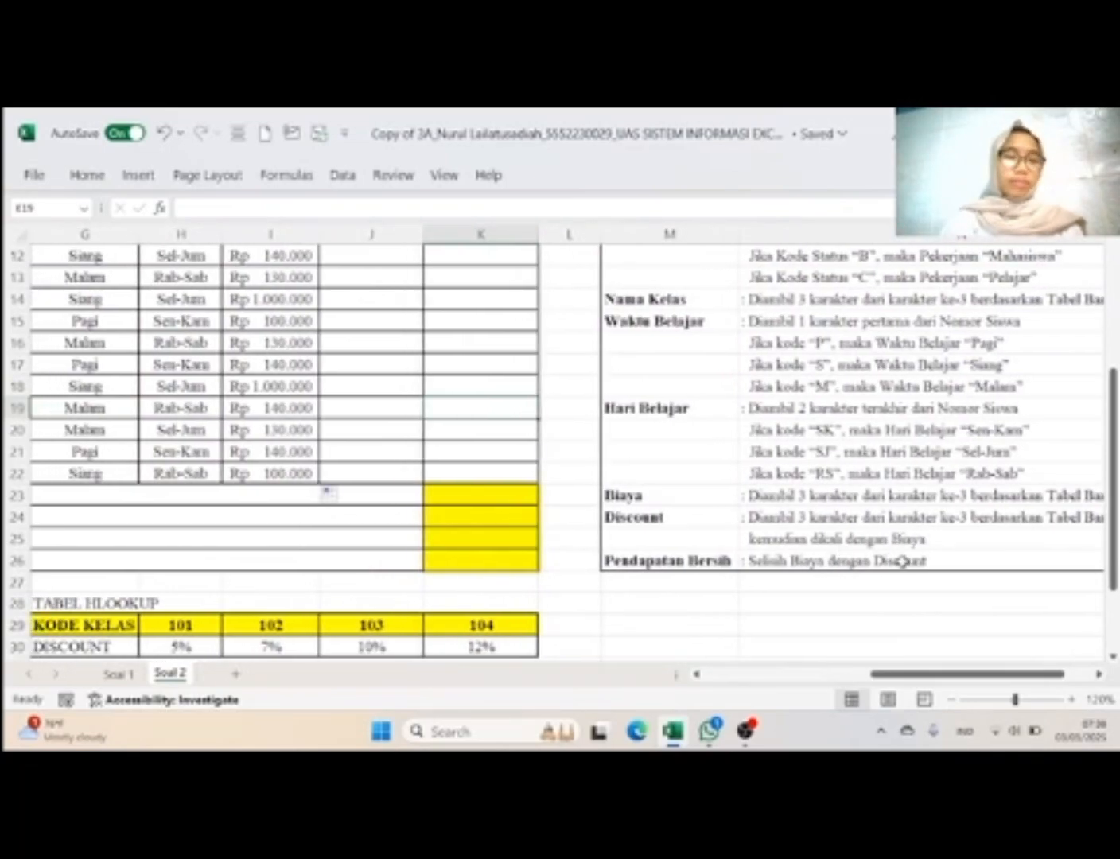
scroll(903, 562, left, 2)
scroll(903, 561, down, 2)
scroll(904, 562, right, 1)
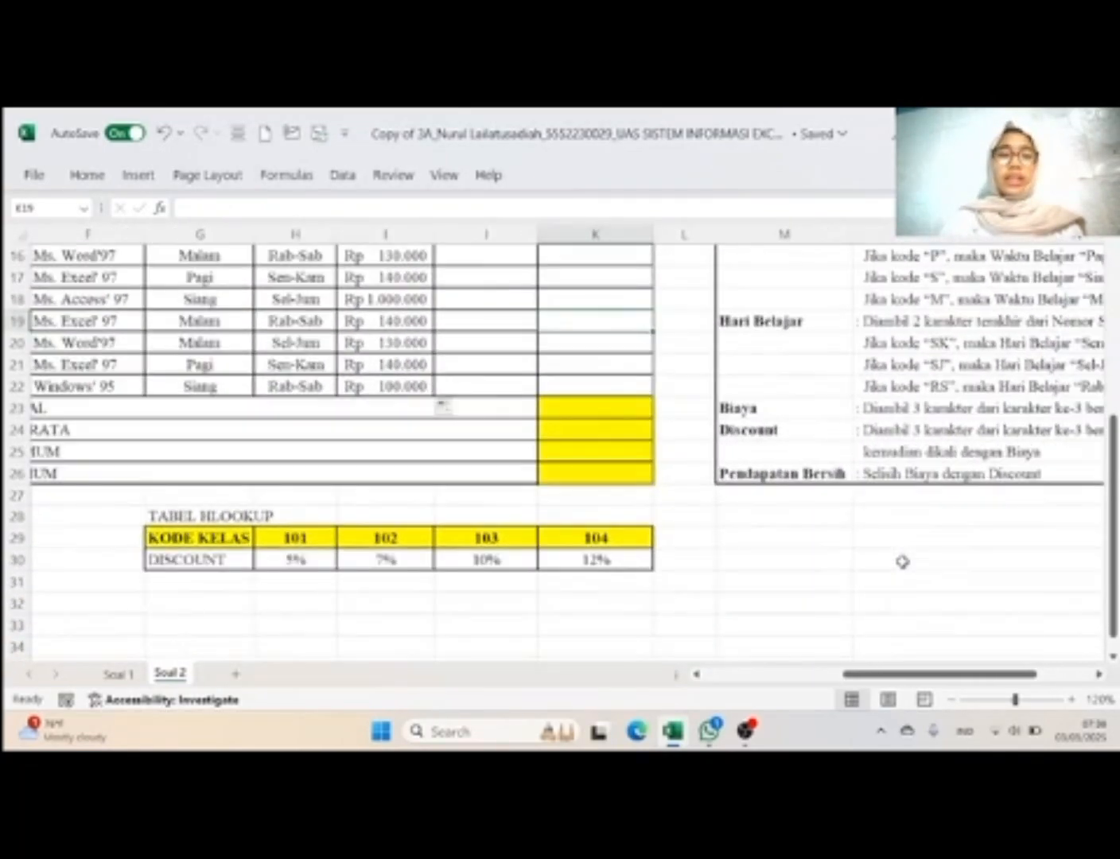
scroll(902, 562, up, 2)
scroll(901, 562, up, 2)
scroll(542, 431, right, 1)
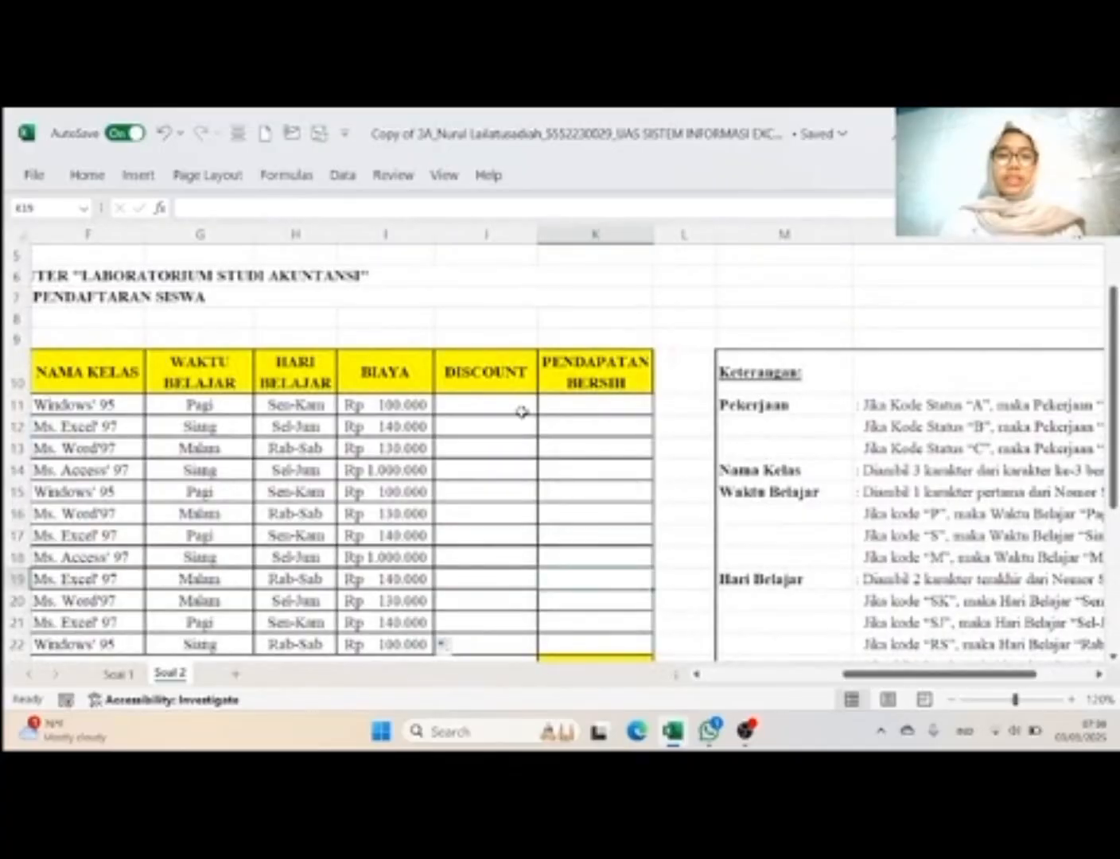
Step: Paste the copied Nama Kelas VLOOKUP formula into Discount cell J11
click(521, 412)
click(411, 405)
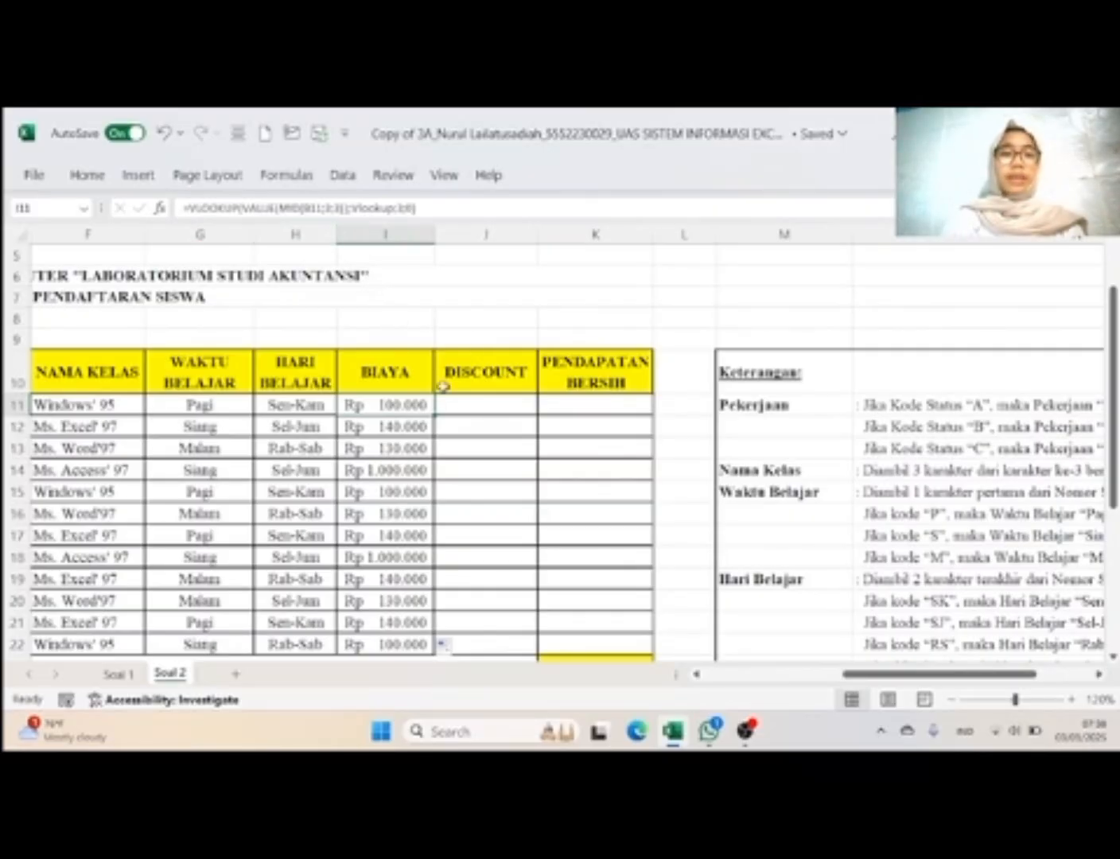
click(500, 407)
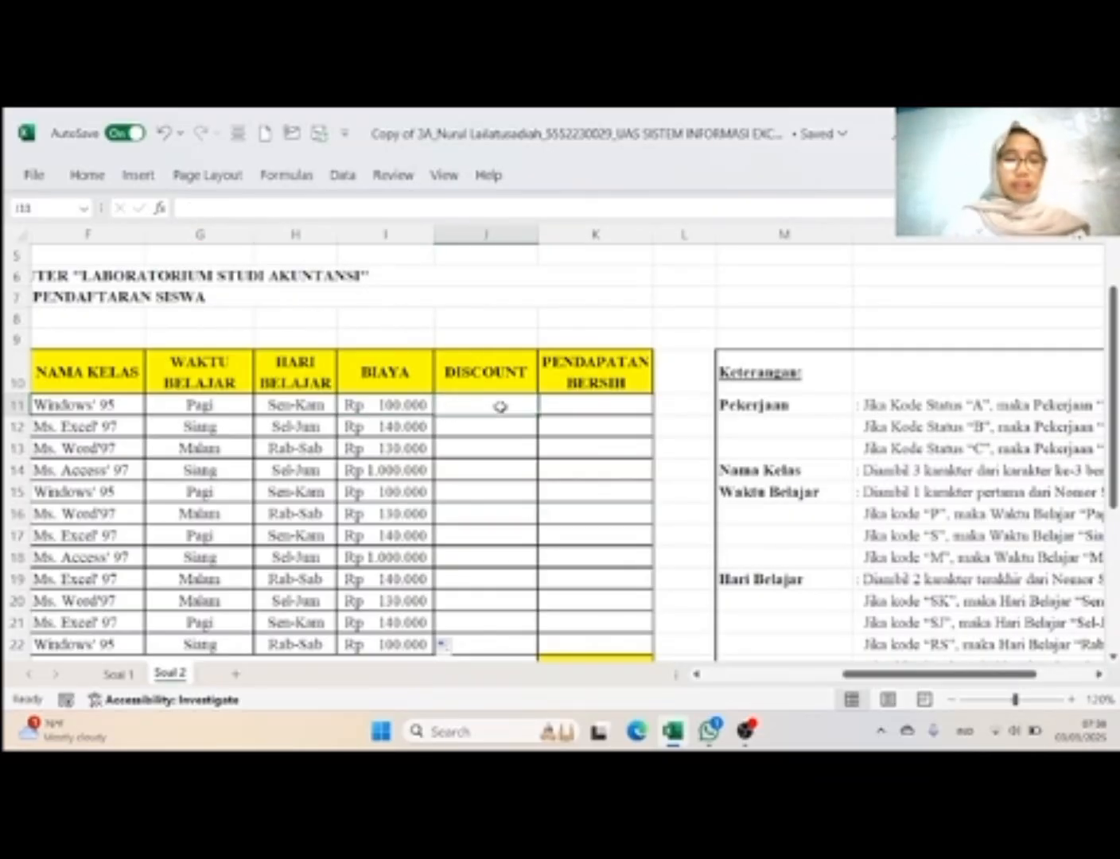
text(=VLOOKUP(VALUE(MID(B11;3;3));Vlookup;2;0))
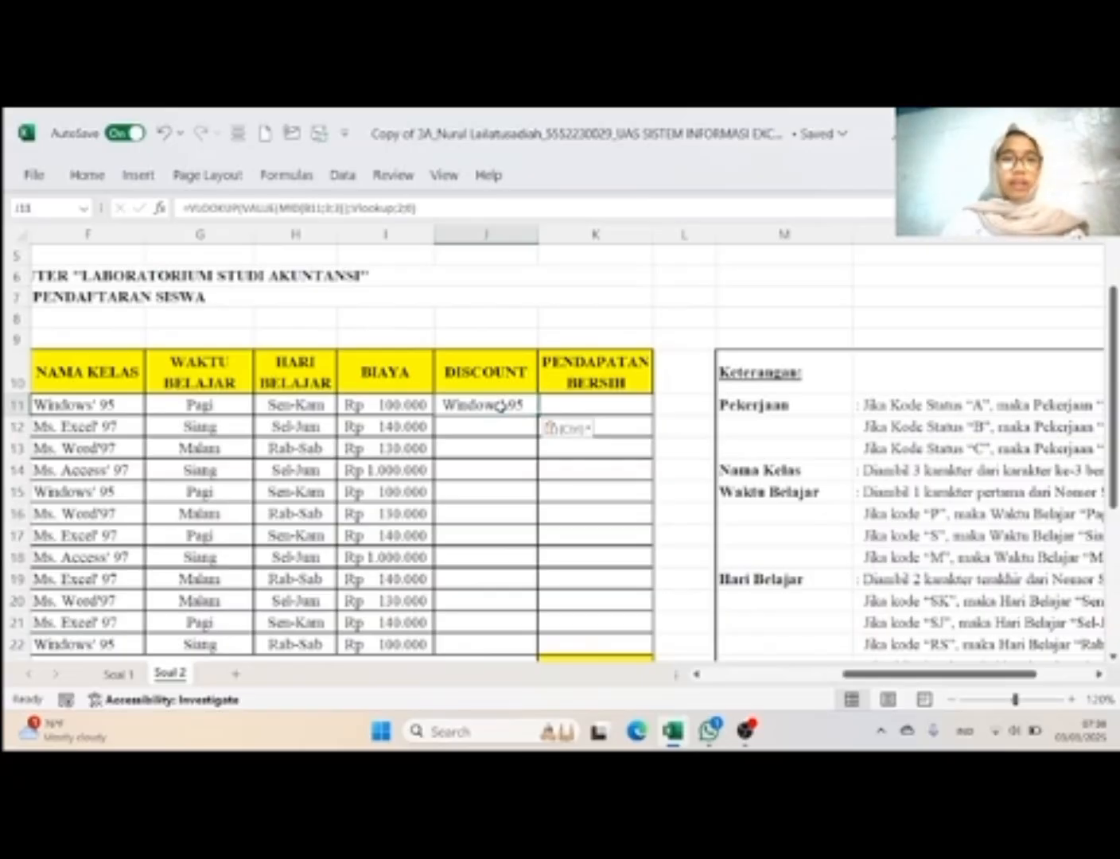
Step: Change the function in the J11 formula from VLOOKUP to HLOOKUP, removing the duplicate function text
click(199, 209)
key(BackSpace)
key(Caps_Lock)
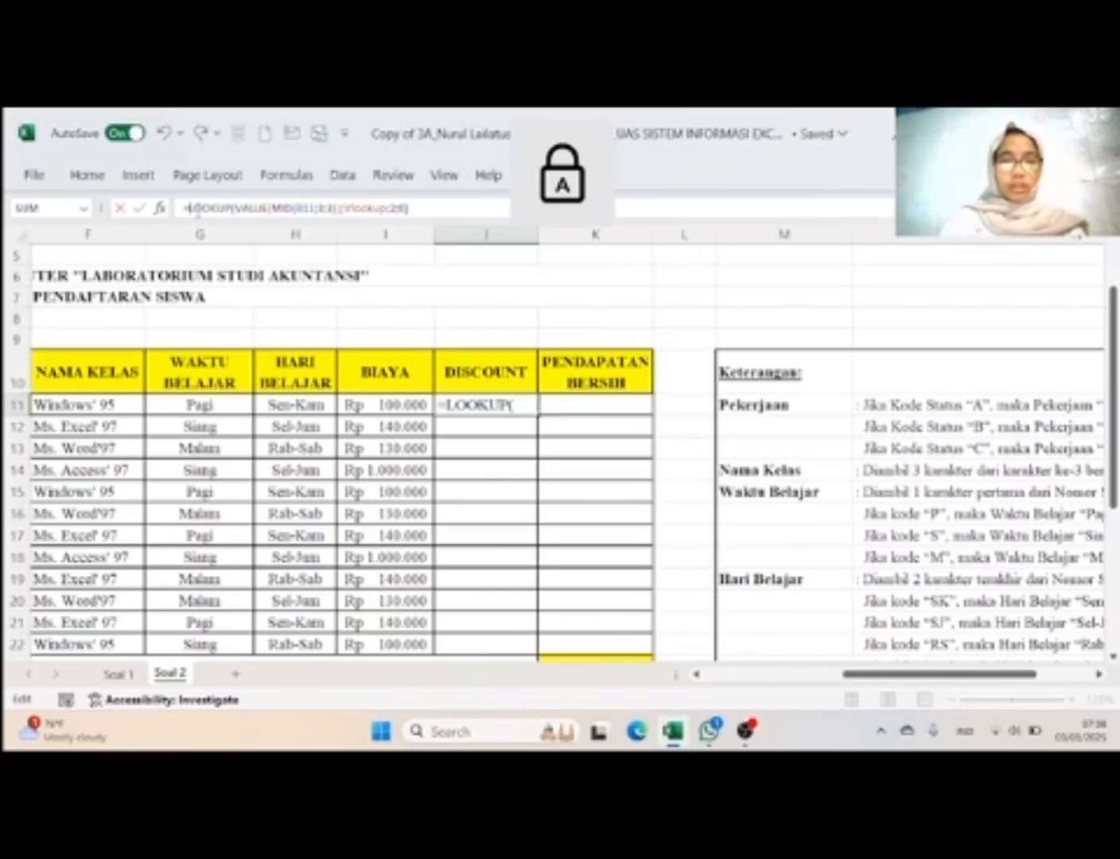
text(H)
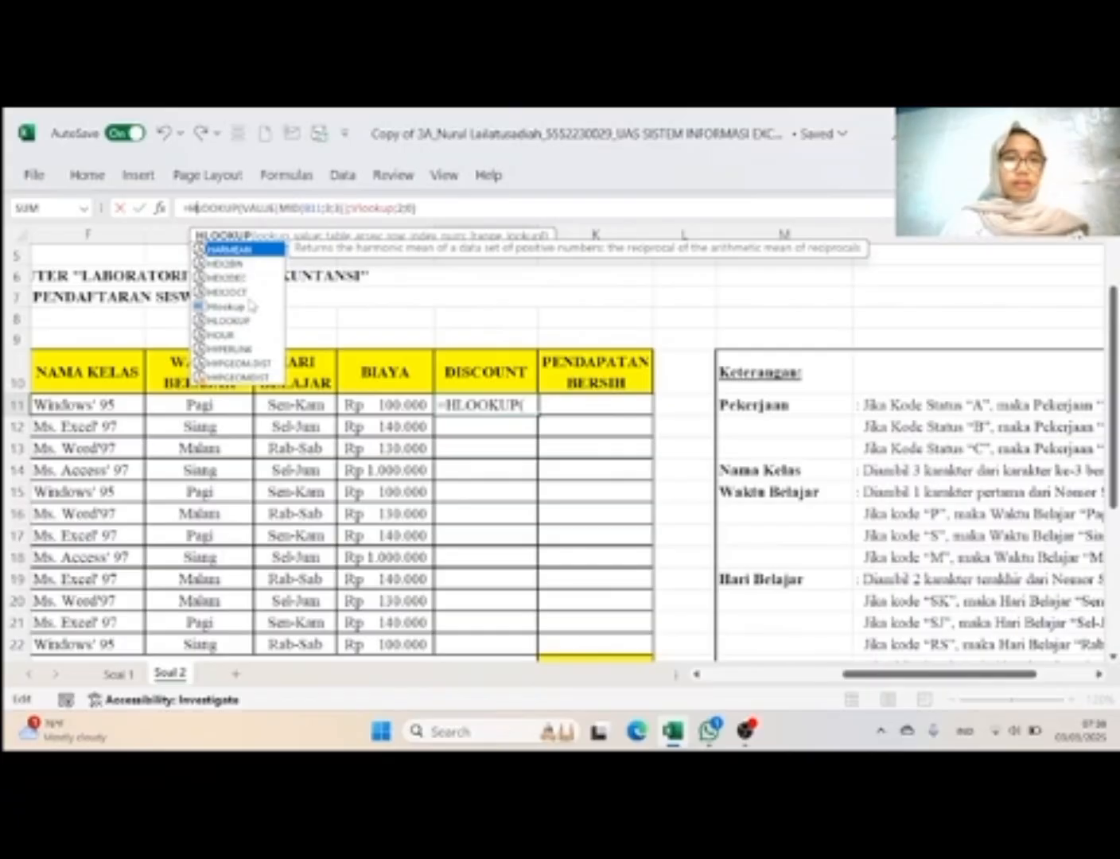
double_click(243, 320)
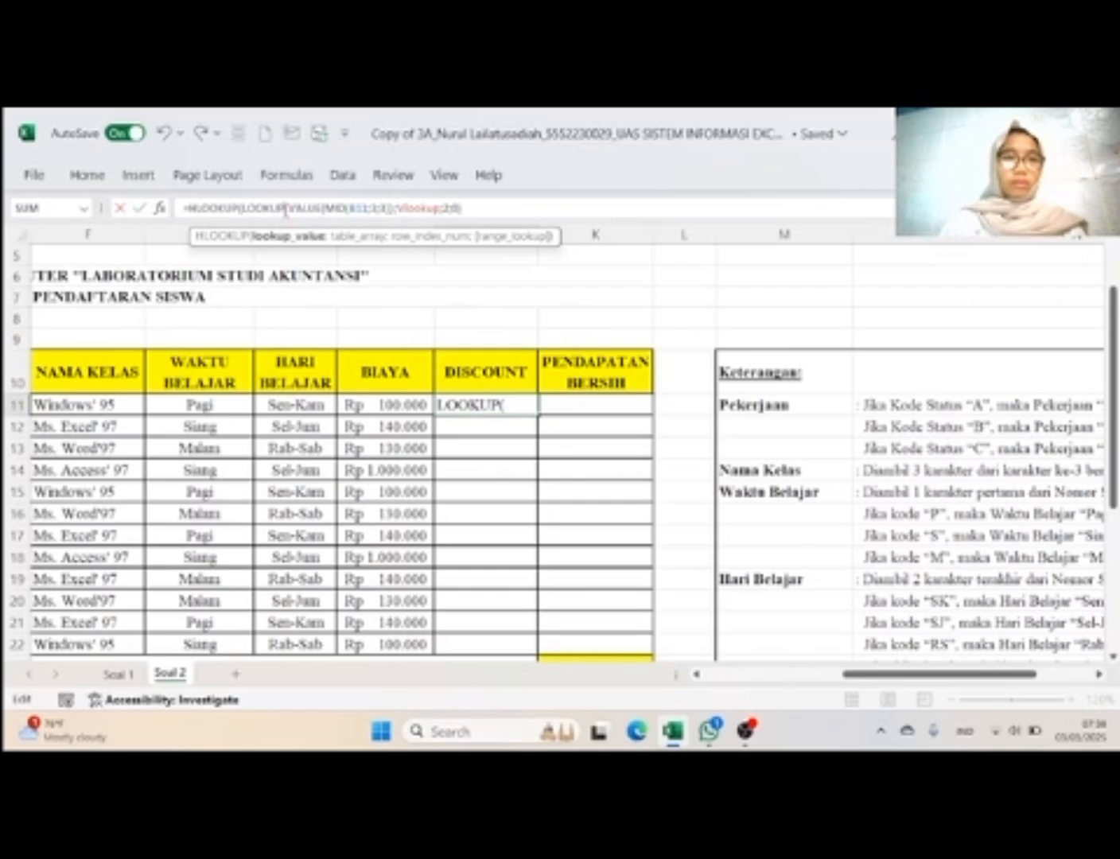
key(BackSpace)
key(BackSpace)
key(BackSpace)
key(BackSpace)
key(BackSpace)
key(BackSpace)
key(BackSpace)
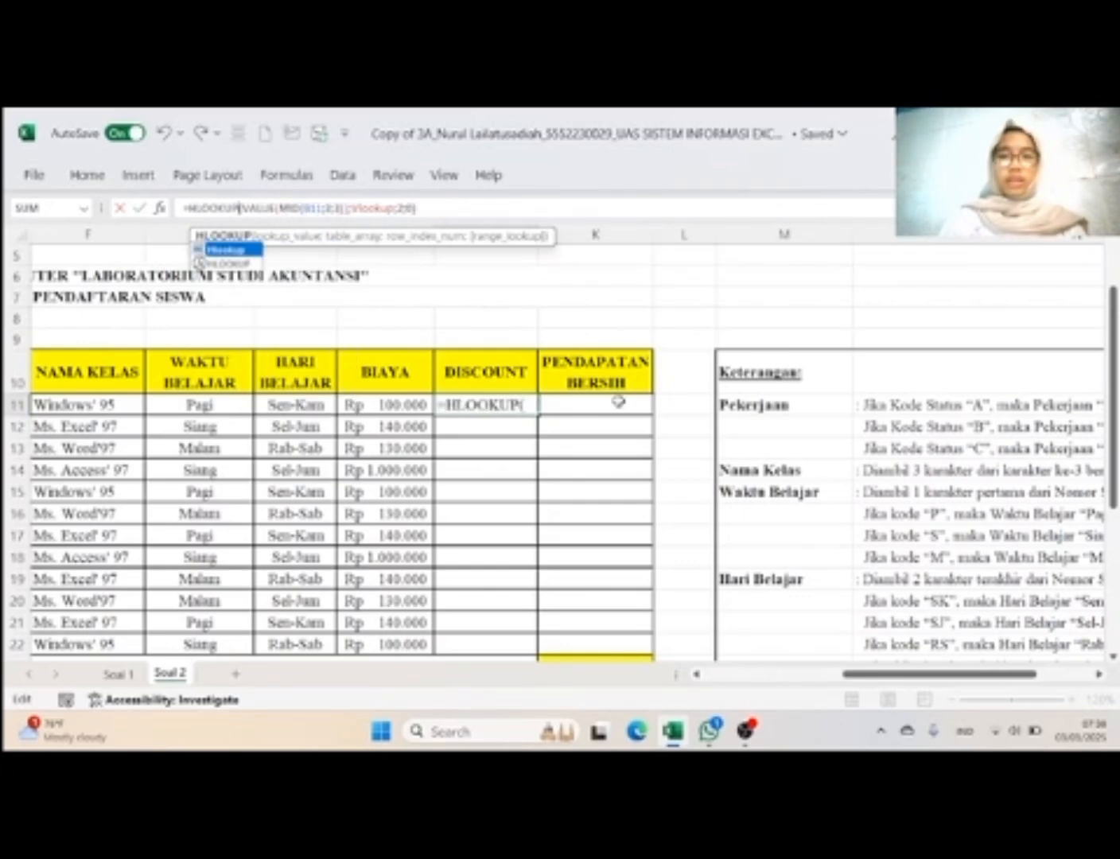
Step: Check the Discount rule in the Keterangan against the open J11 formula
scroll(619, 402, down, 3)
scroll(619, 402, right, 2)
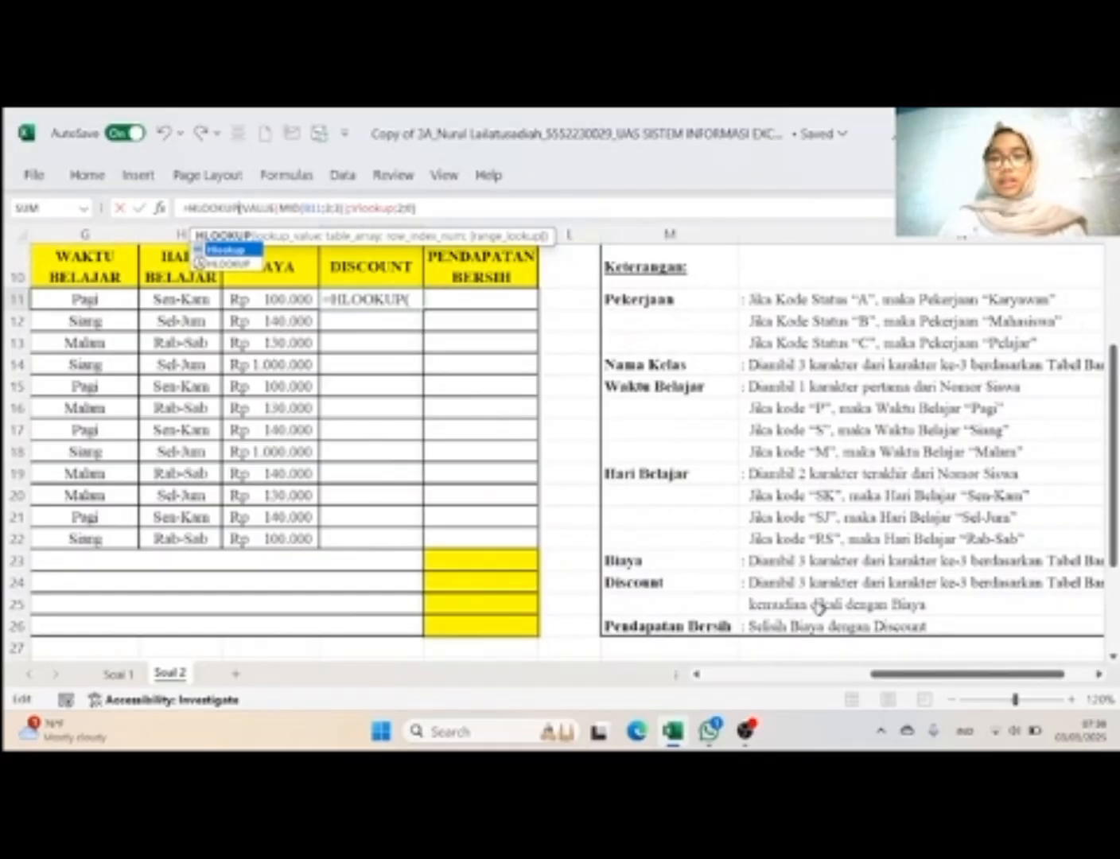
scroll(864, 602, up, 1)
scroll(864, 602, left, 1)
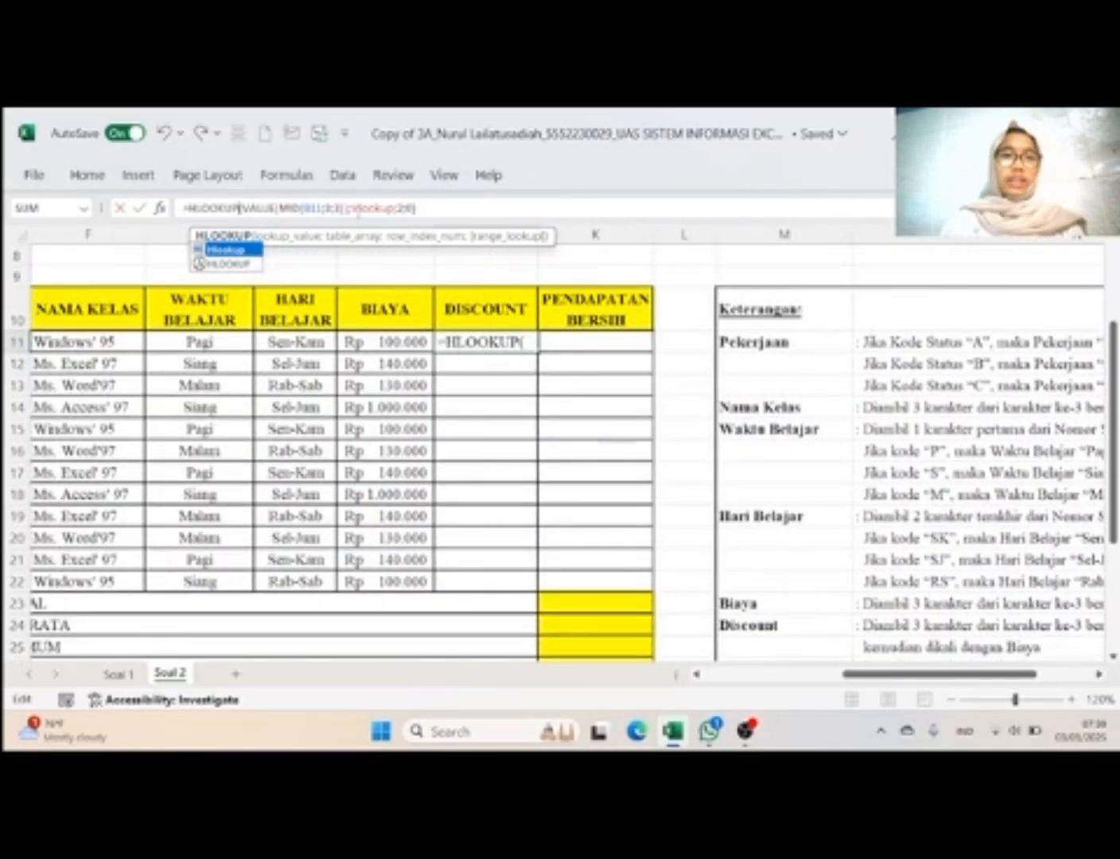
Step: Change the table reference in the J11 formula from Vlookup to Hlookup, keeping row index 2 and exact match 0
click(357, 209)
key(BackSpace)
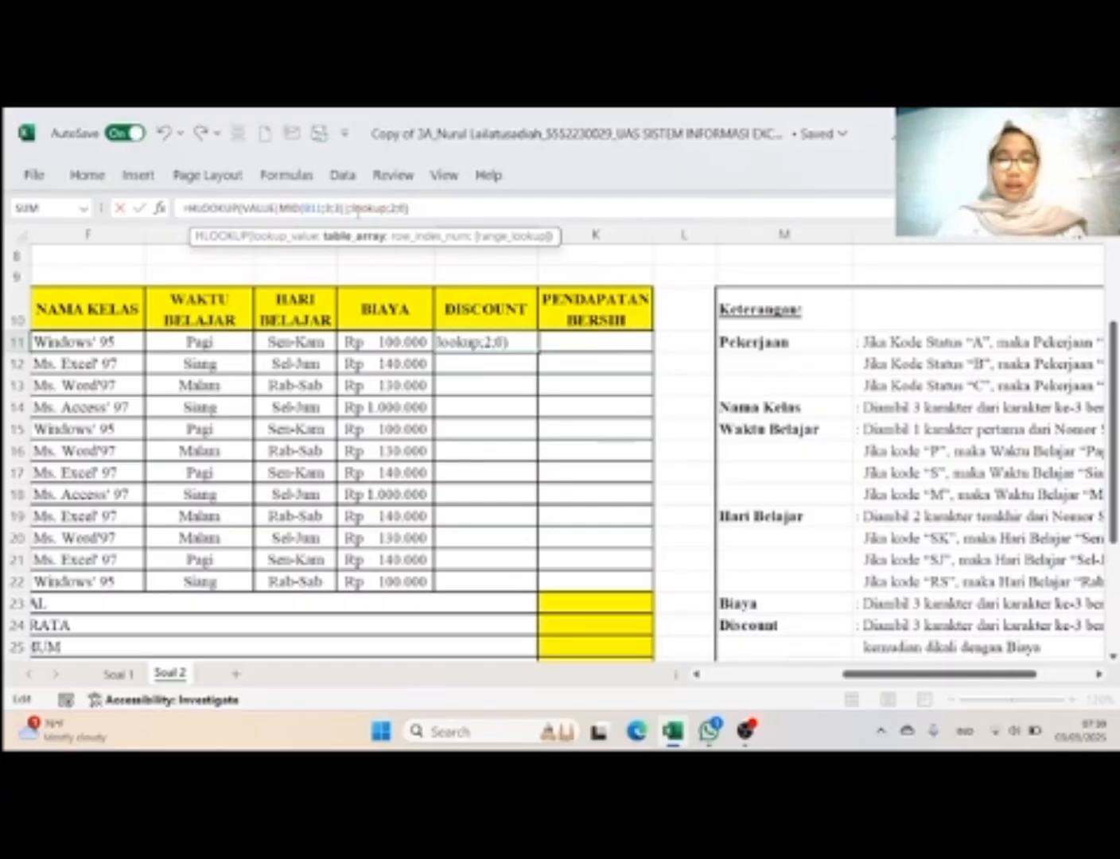
text(H)
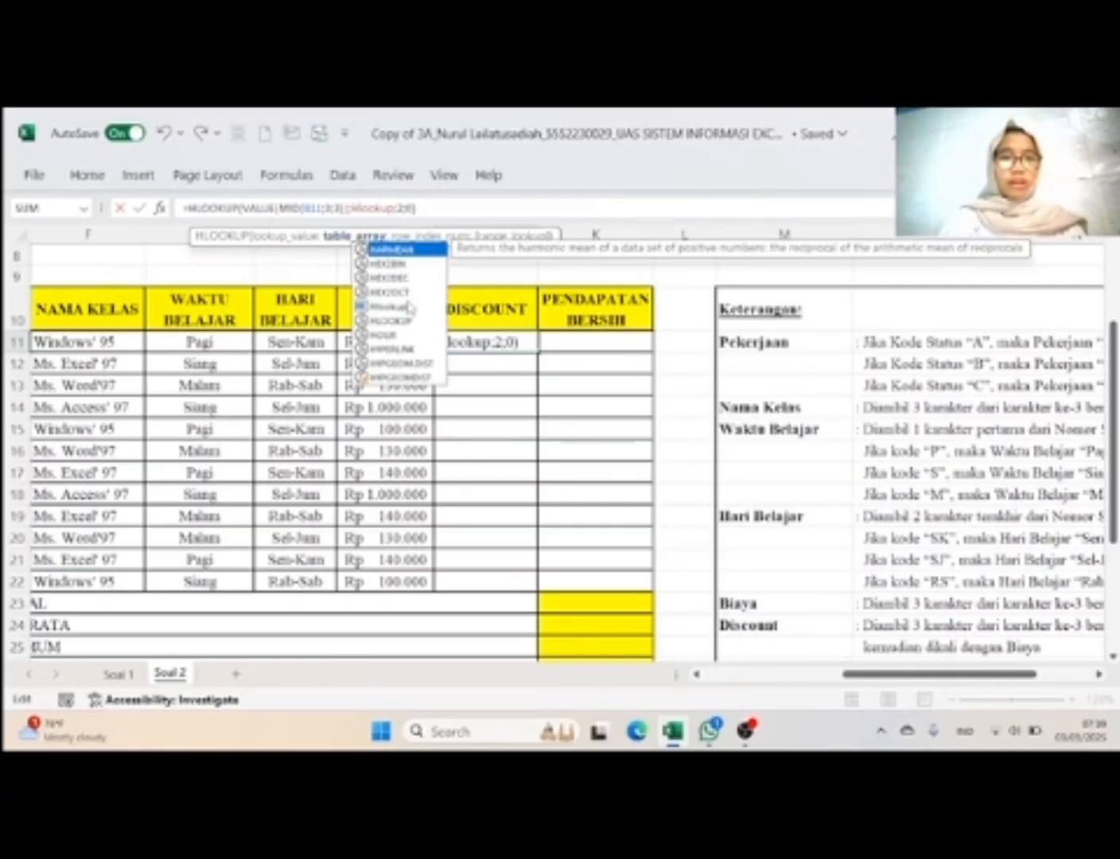
click(415, 208)
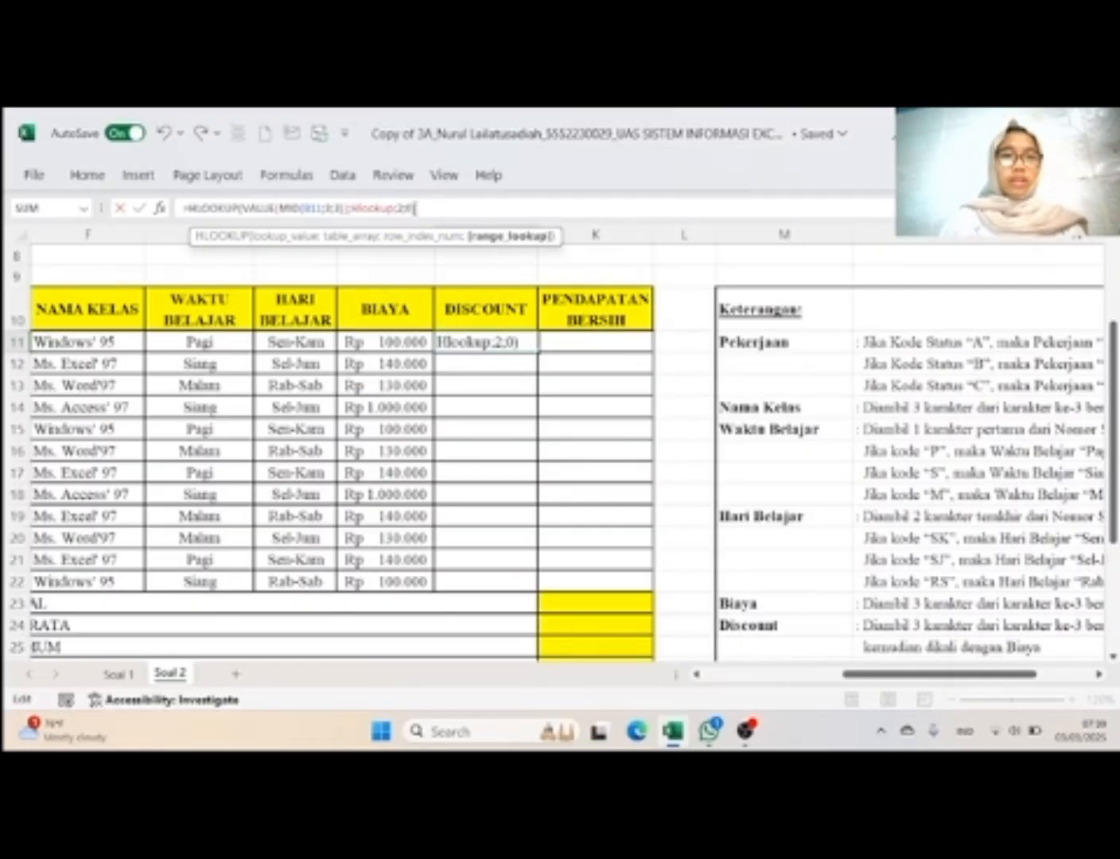
Step: Review the Discount rule in the Keterangan and the class codes and rates in the Tabel HLOOKUP
scroll(706, 436, down, 1)
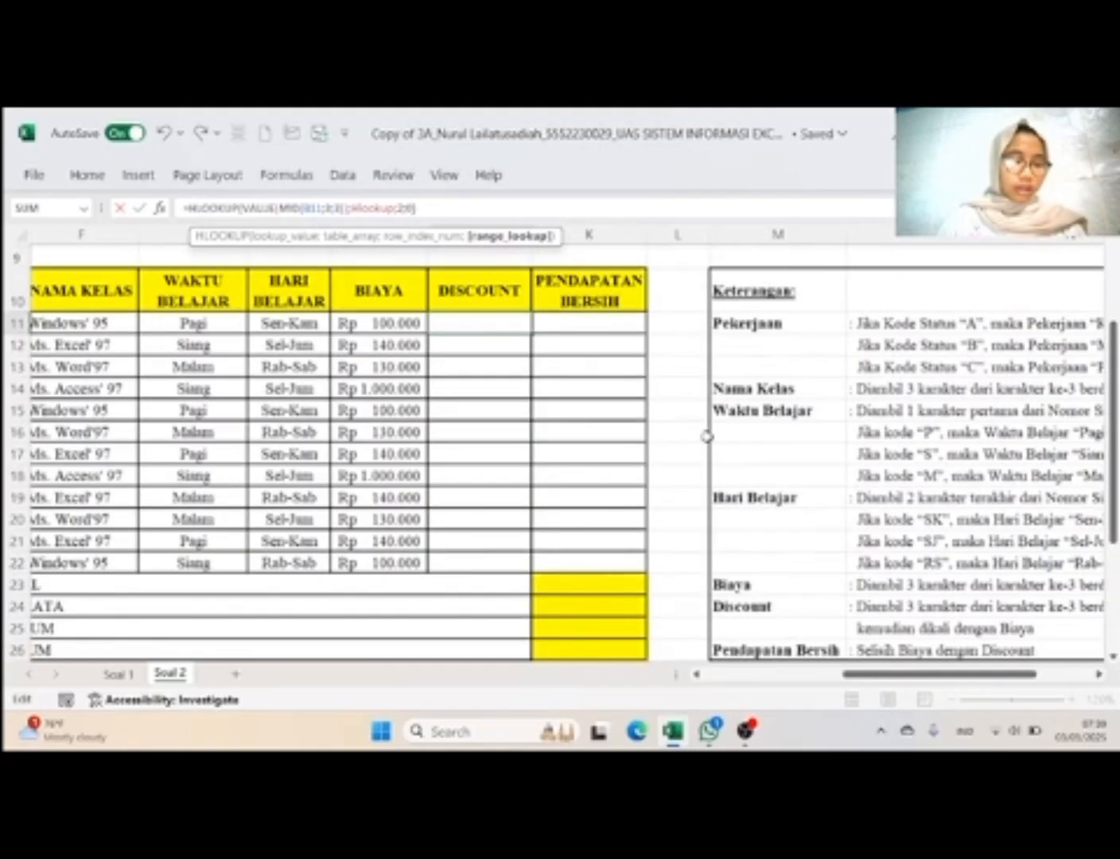
scroll(706, 436, right, 1)
scroll(706, 436, left, 1)
scroll(706, 435, up, 2)
scroll(672, 522, down, 2)
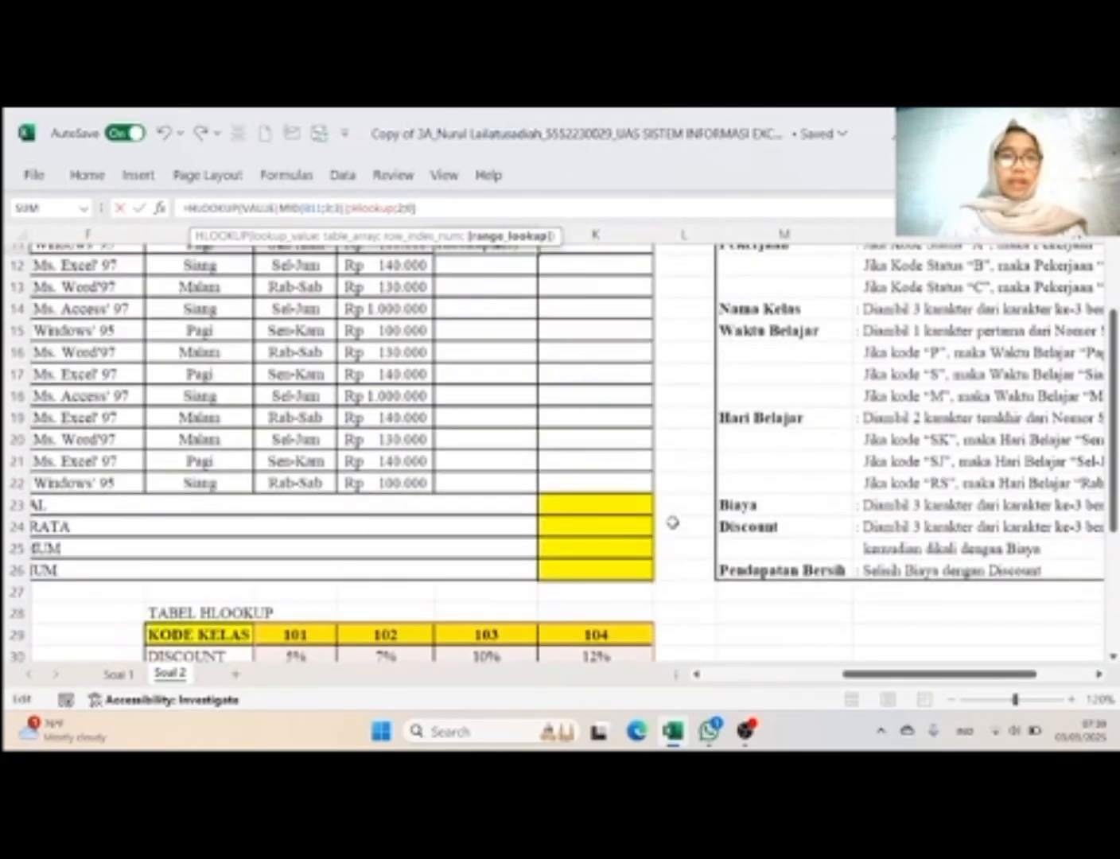
scroll(672, 522, up, 3)
scroll(672, 521, down, 3)
scroll(672, 521, down, 2)
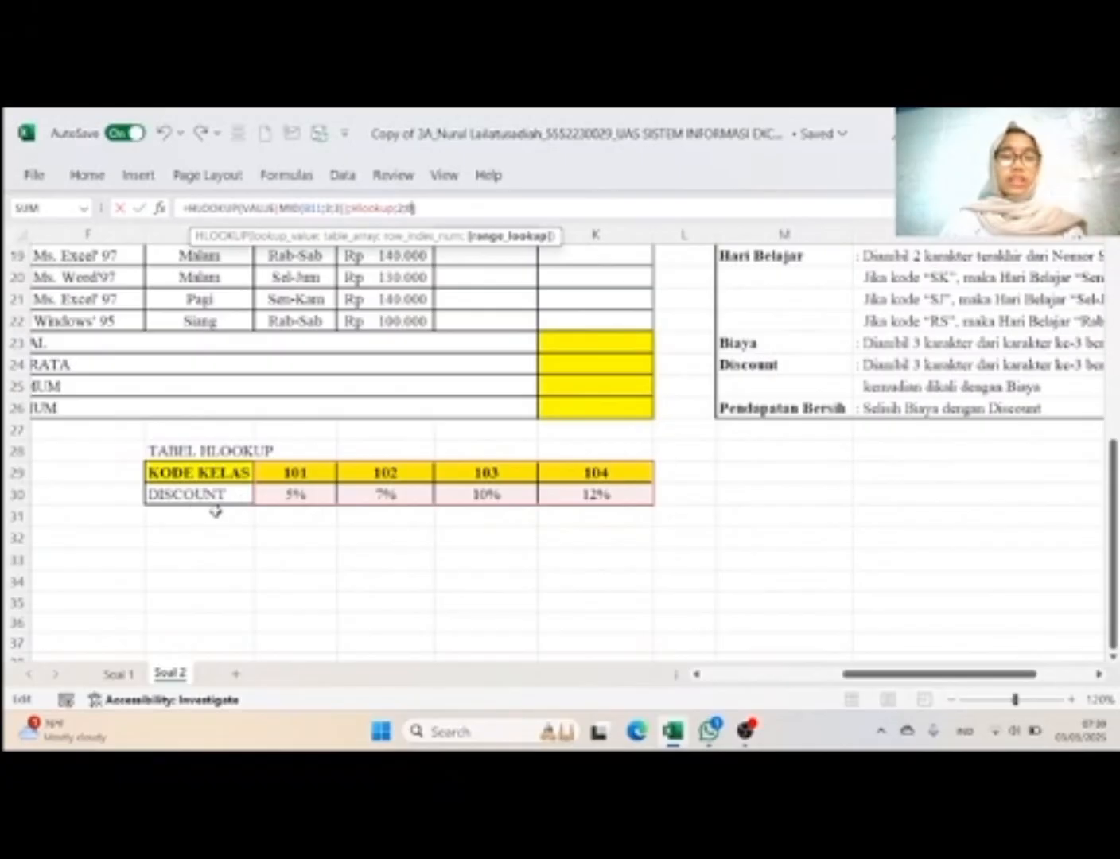
scroll(578, 525, up, 2)
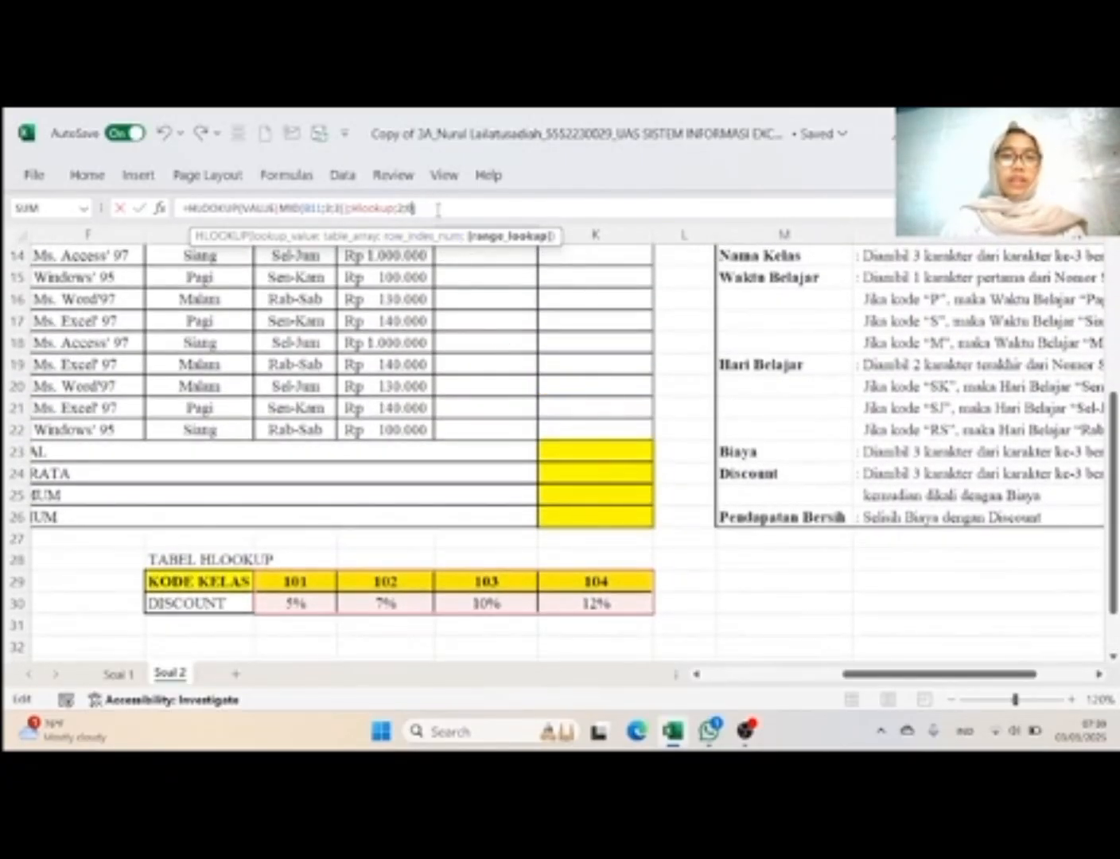
Step: Multiply the HLOOKUP in J11 by Biaya cell I11 and fill the Discount formula down to J22
text()*)
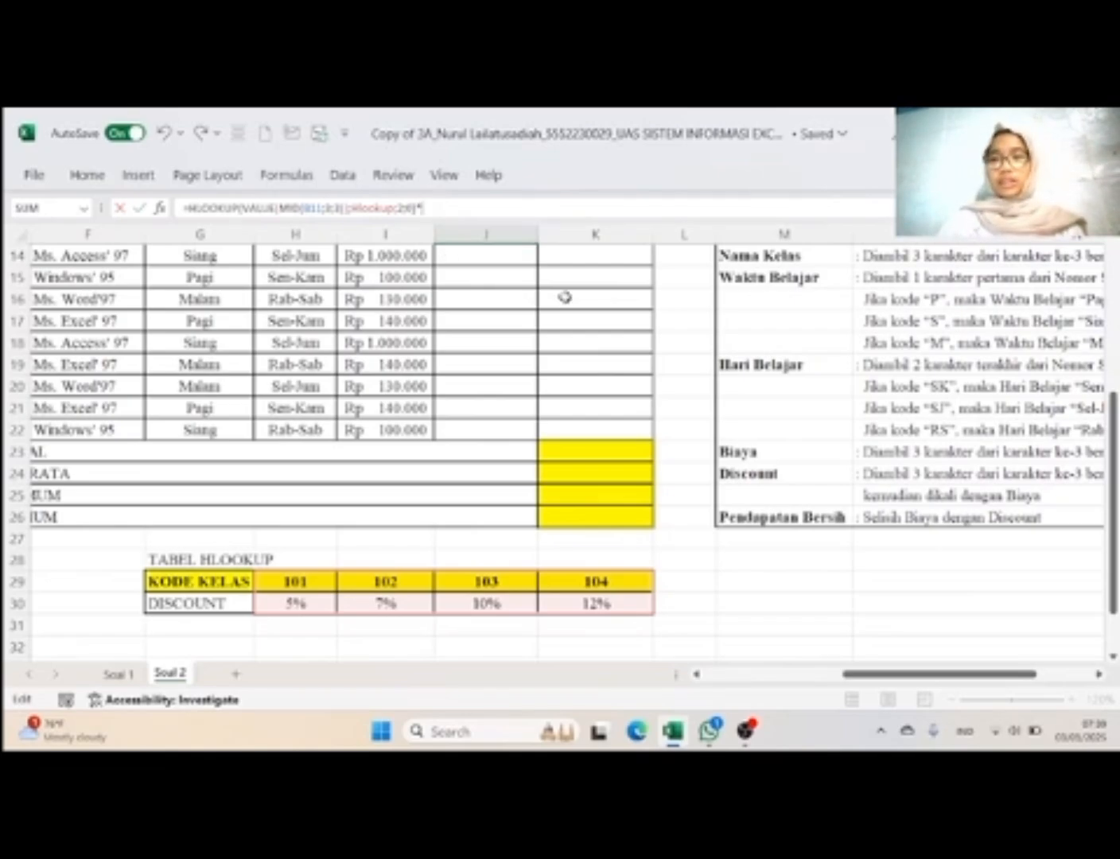
scroll(564, 298, up, 2)
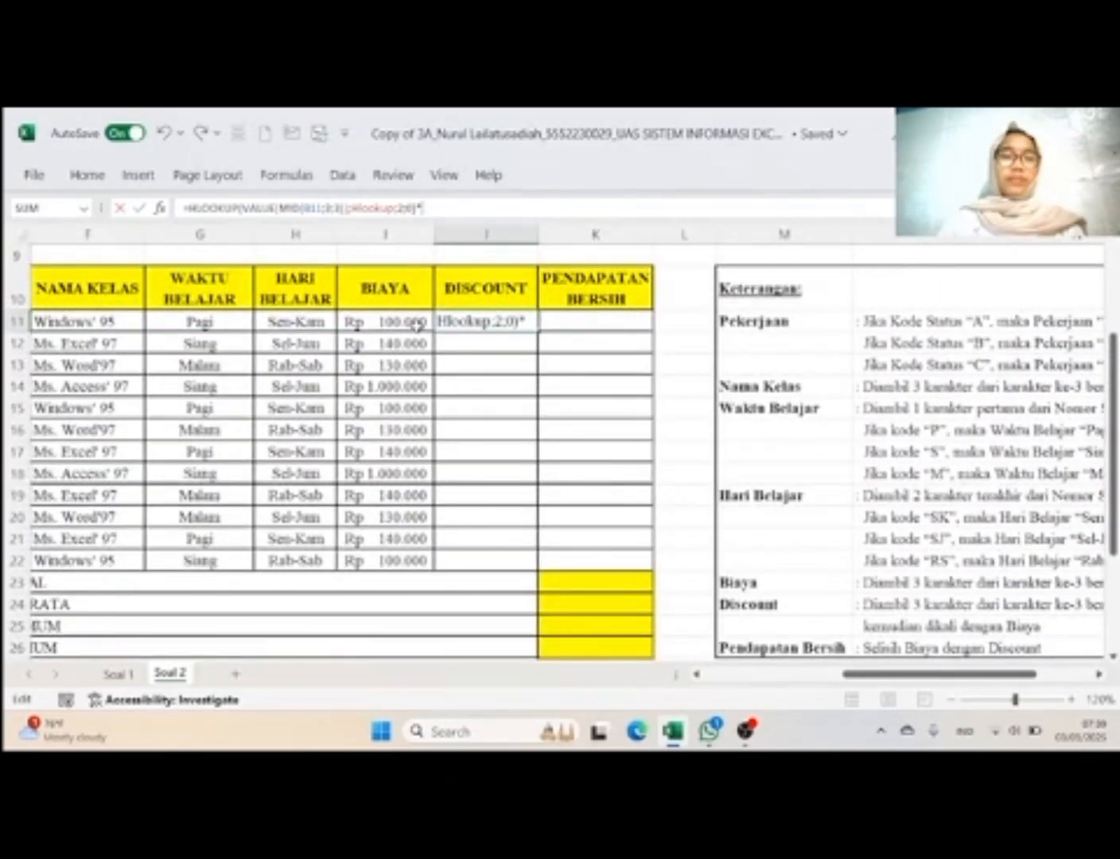
click(416, 324)
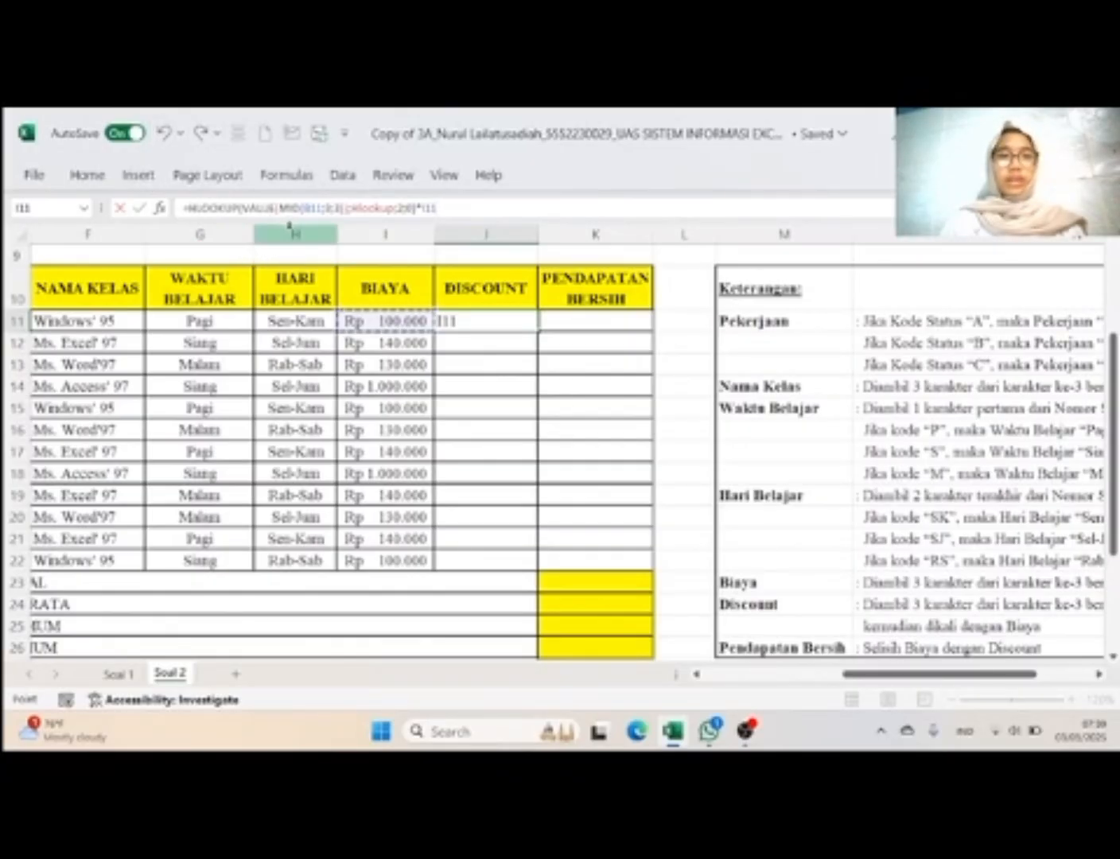
scroll(212, 423, left, 5)
scroll(211, 422, left, 2)
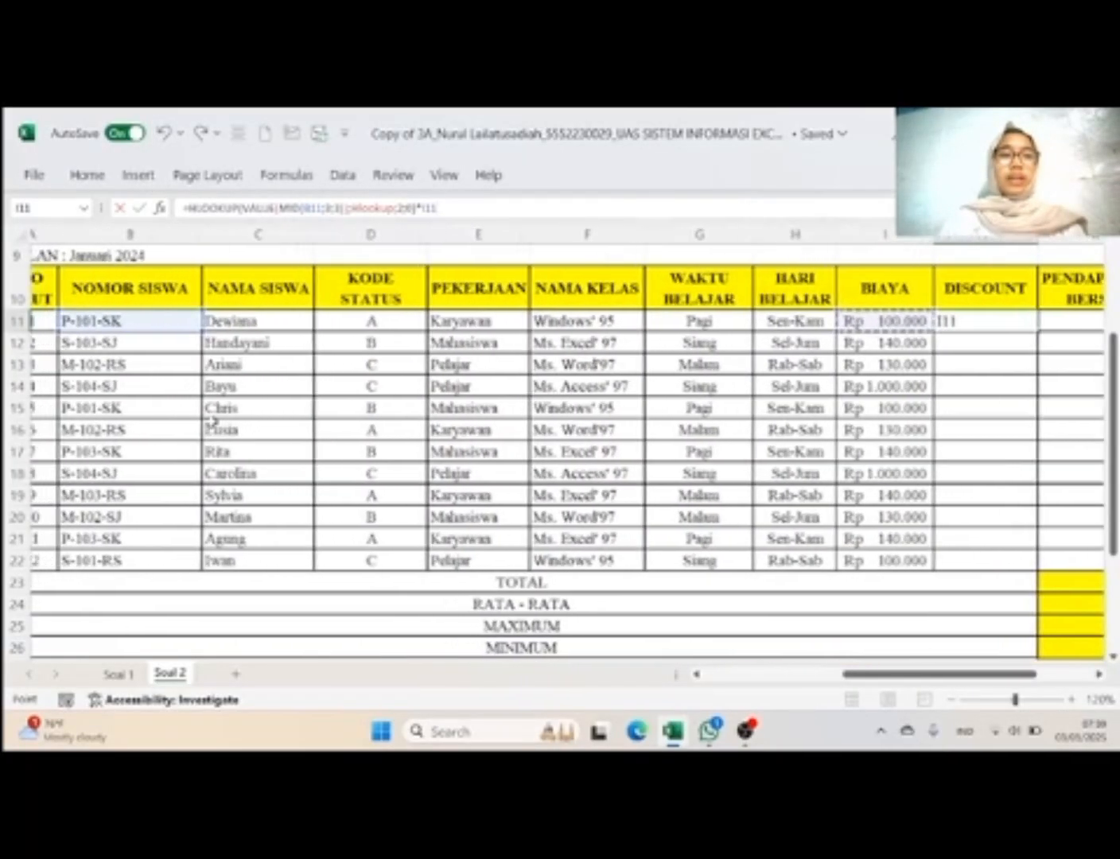
scroll(212, 424, right, 5)
scroll(214, 424, right, 2)
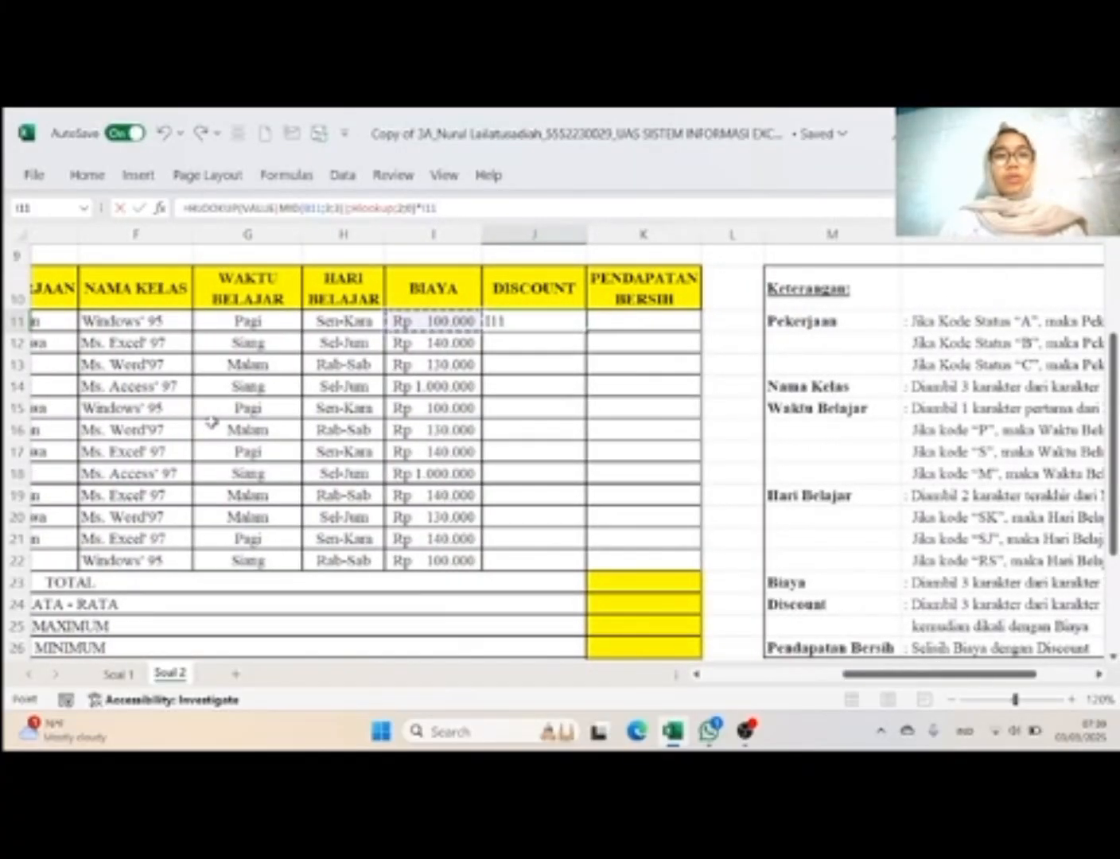
scroll(213, 424, right, 2)
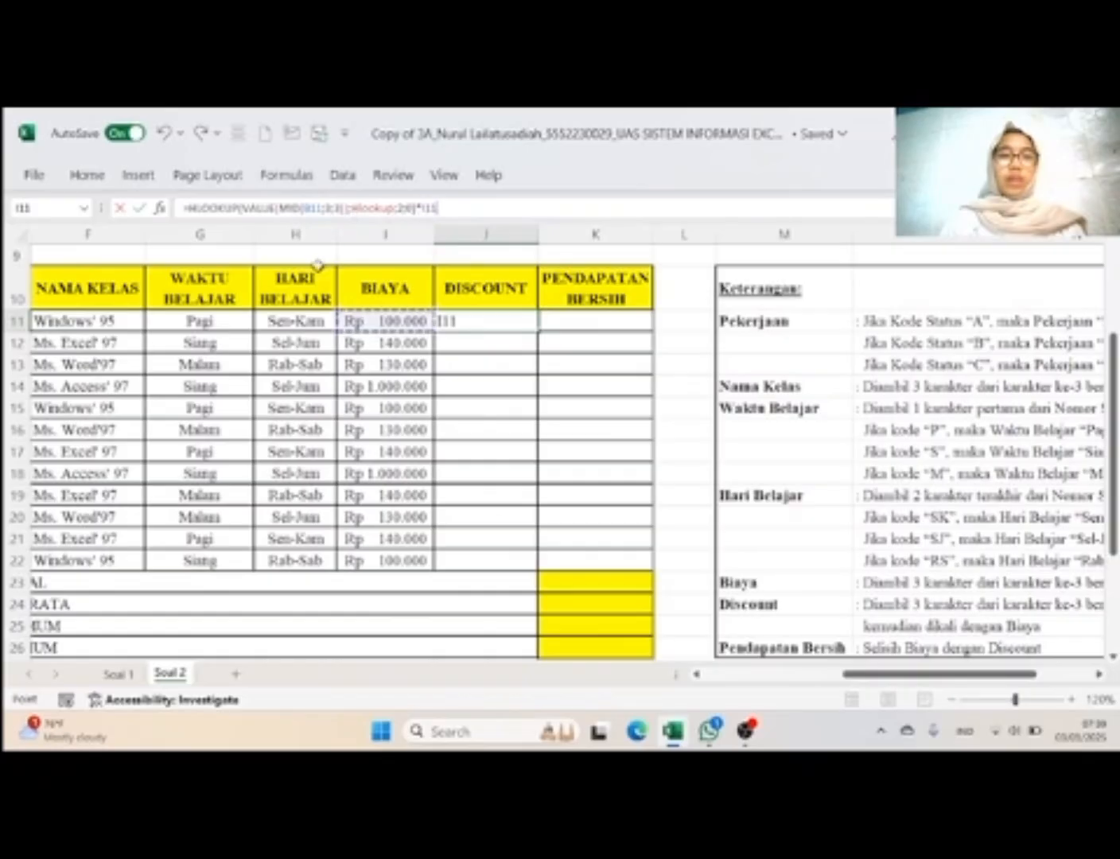
scroll(475, 433, down, 3)
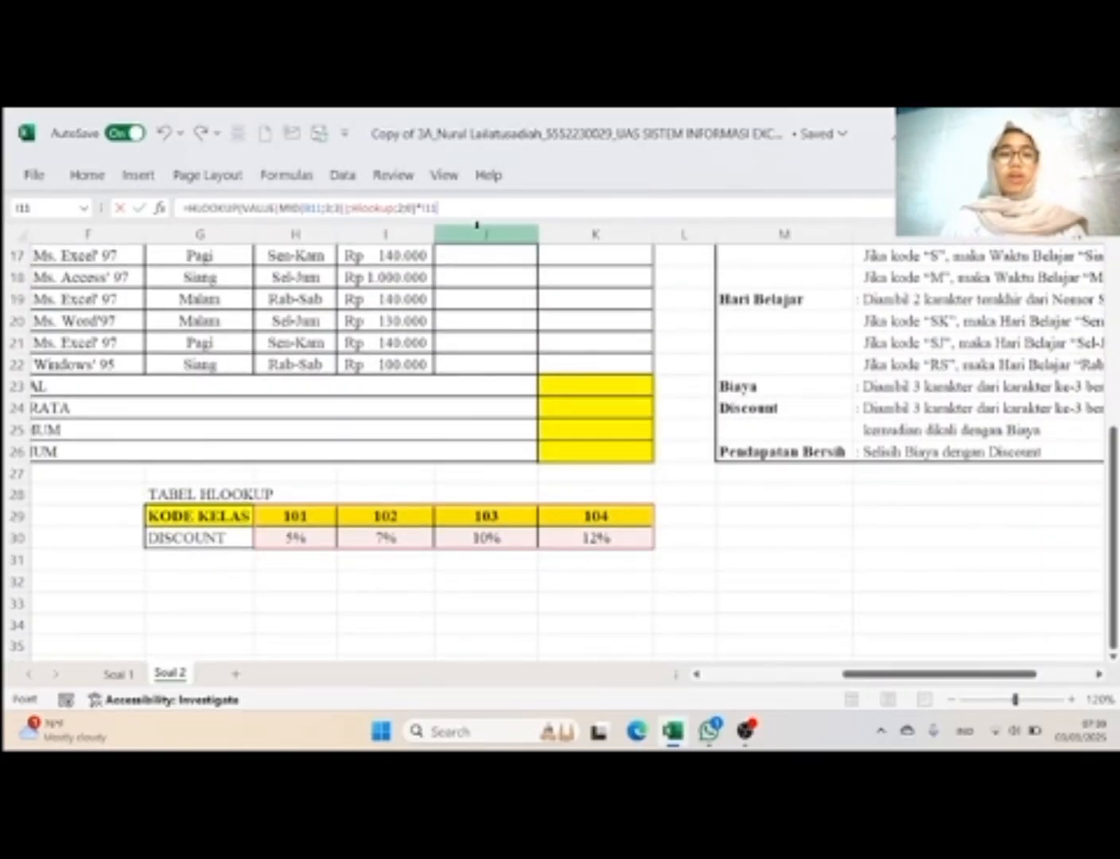
scroll(488, 432, up, 3)
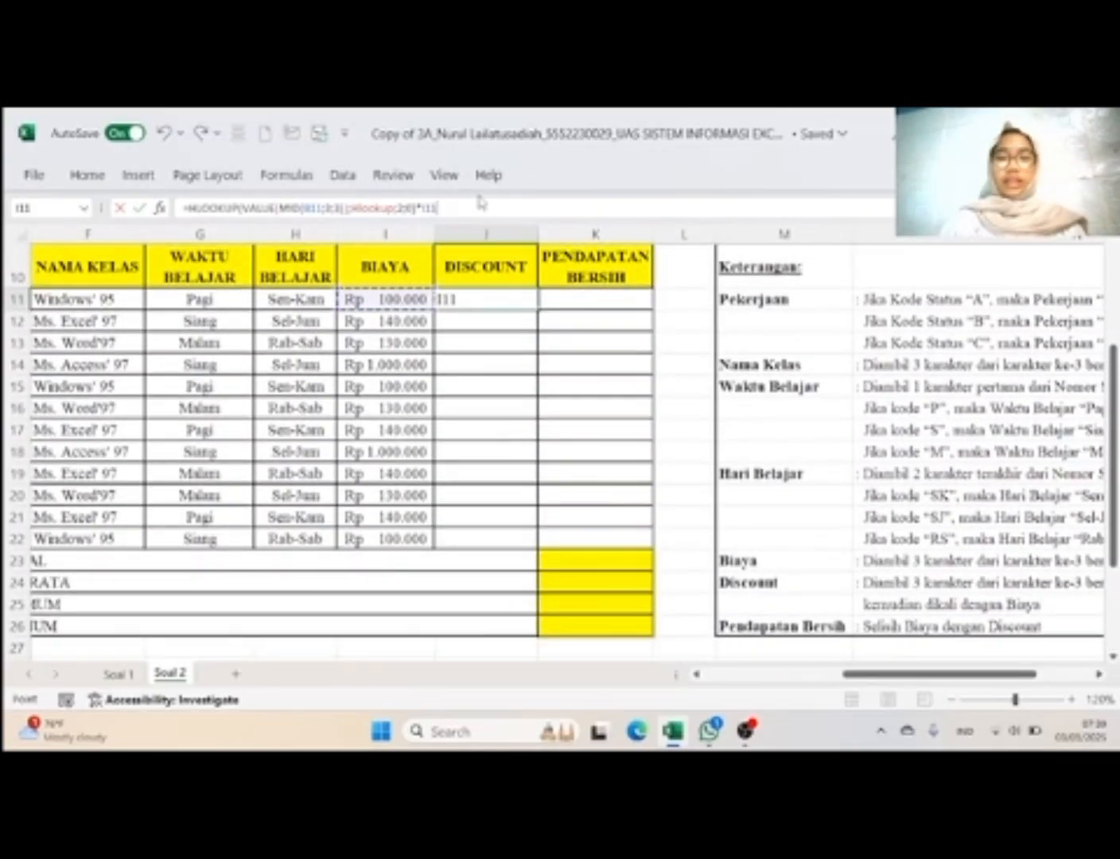
key(Return)
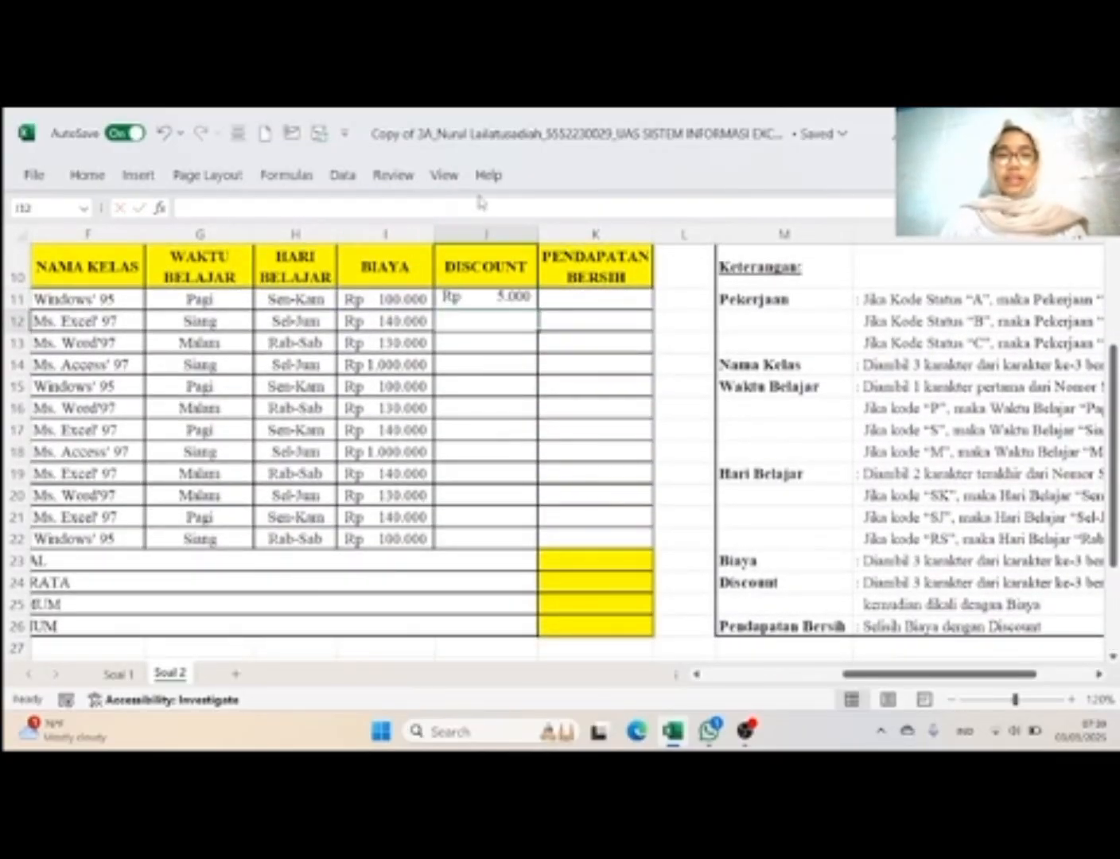
click(490, 293)
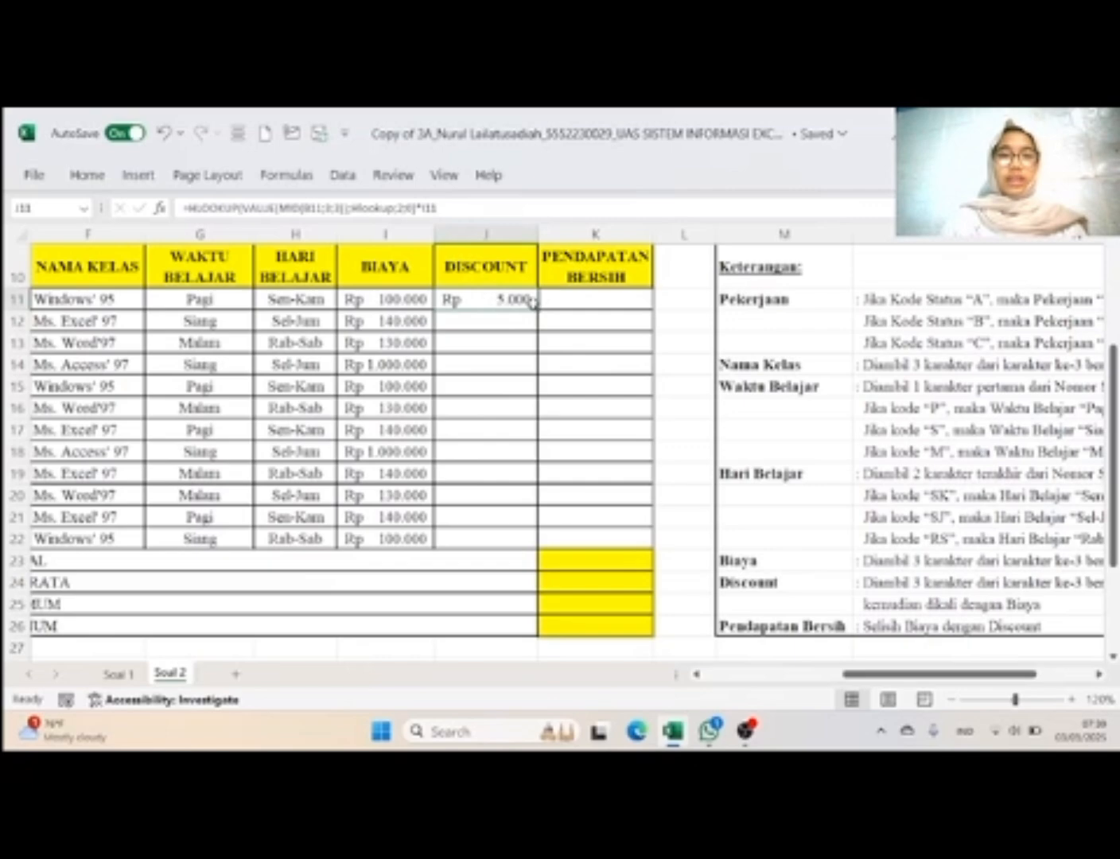
drag(534, 308, 550, 540)
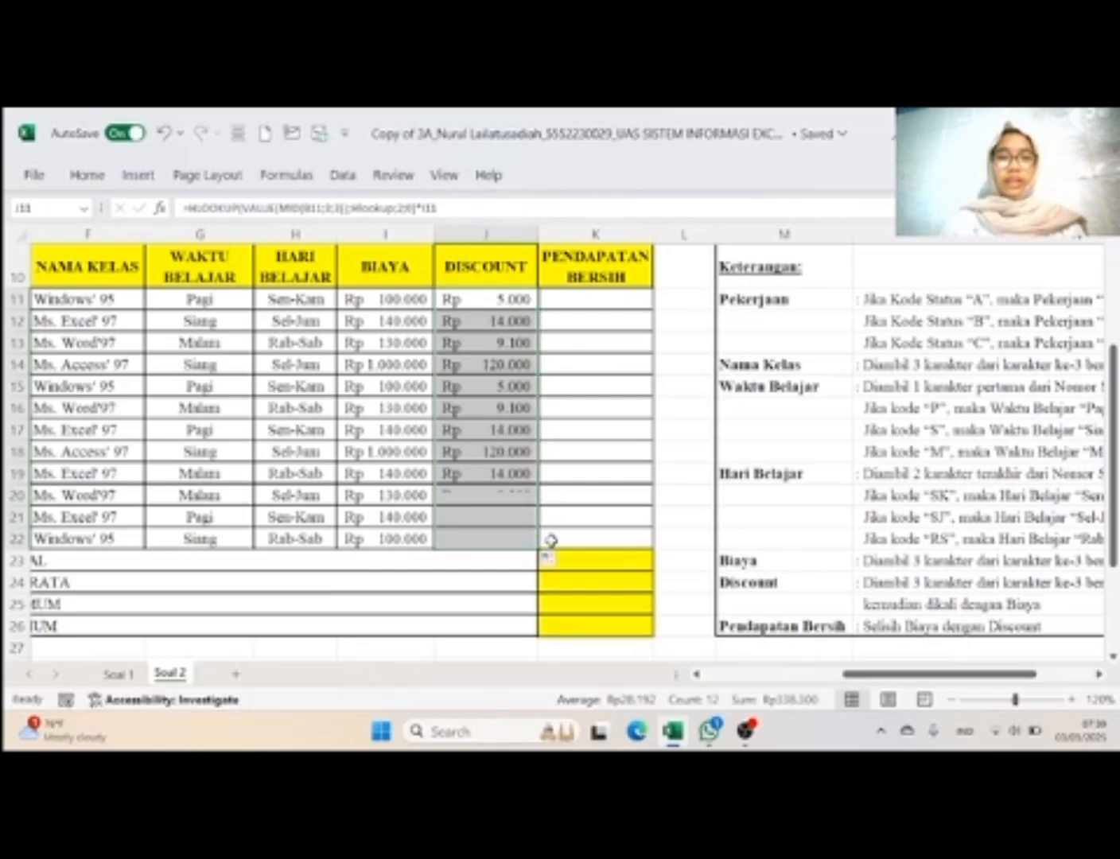
Step: Calculate Pendapatan Bersih in K11 with =I11-J11 and fill the formula down to K22
click(621, 557)
scroll(815, 440, right, 3)
scroll(818, 440, down, 2)
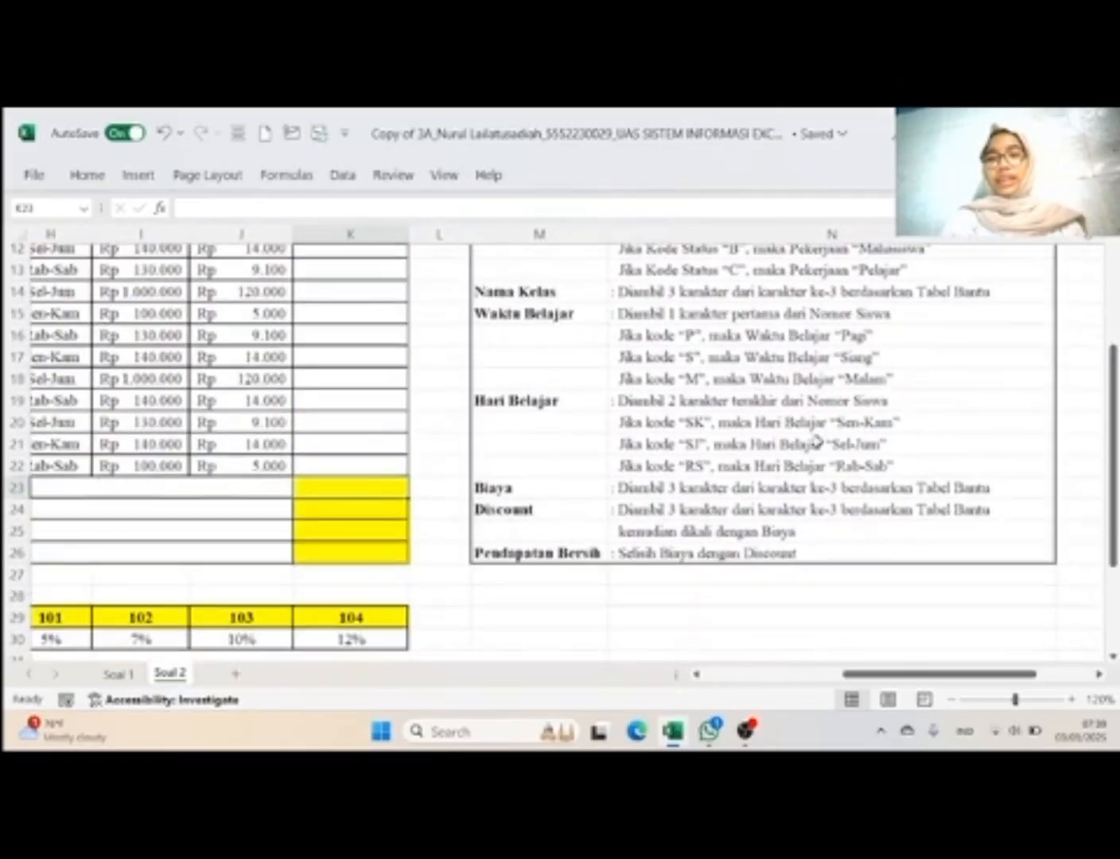
scroll(817, 440, up, 2)
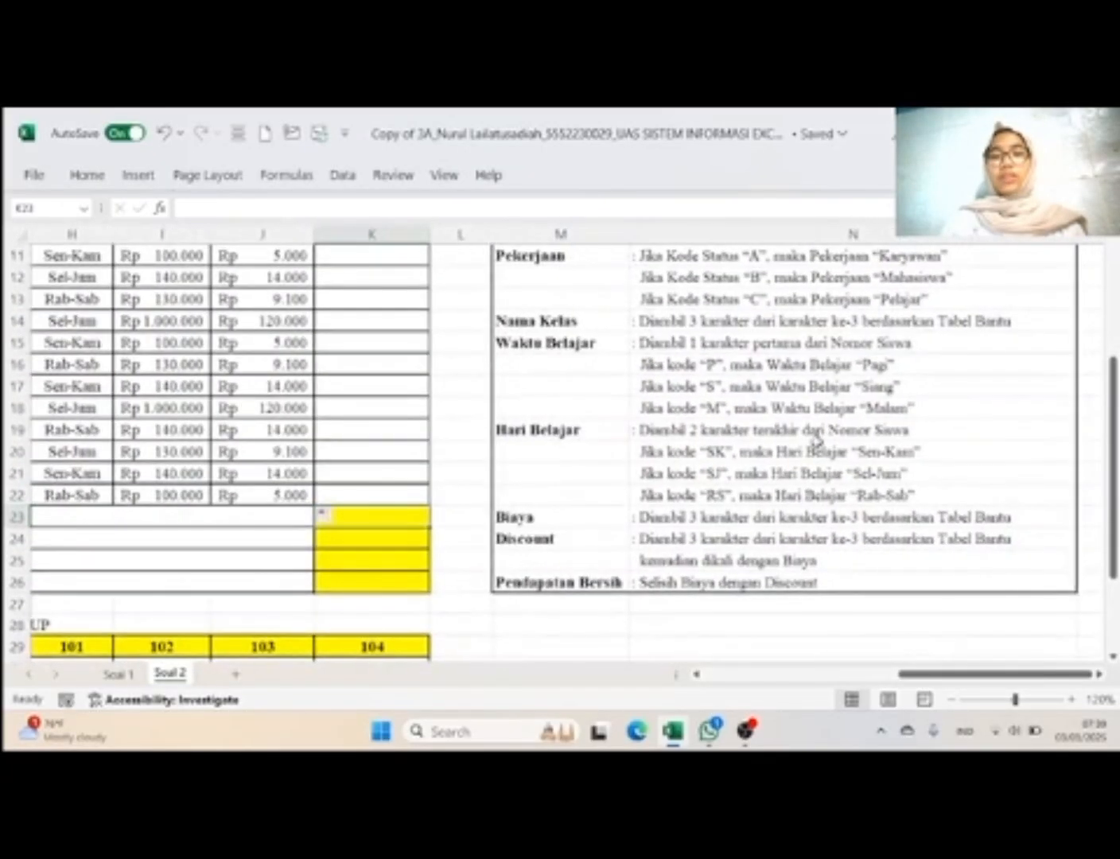
scroll(817, 442, up, 1)
click(410, 381)
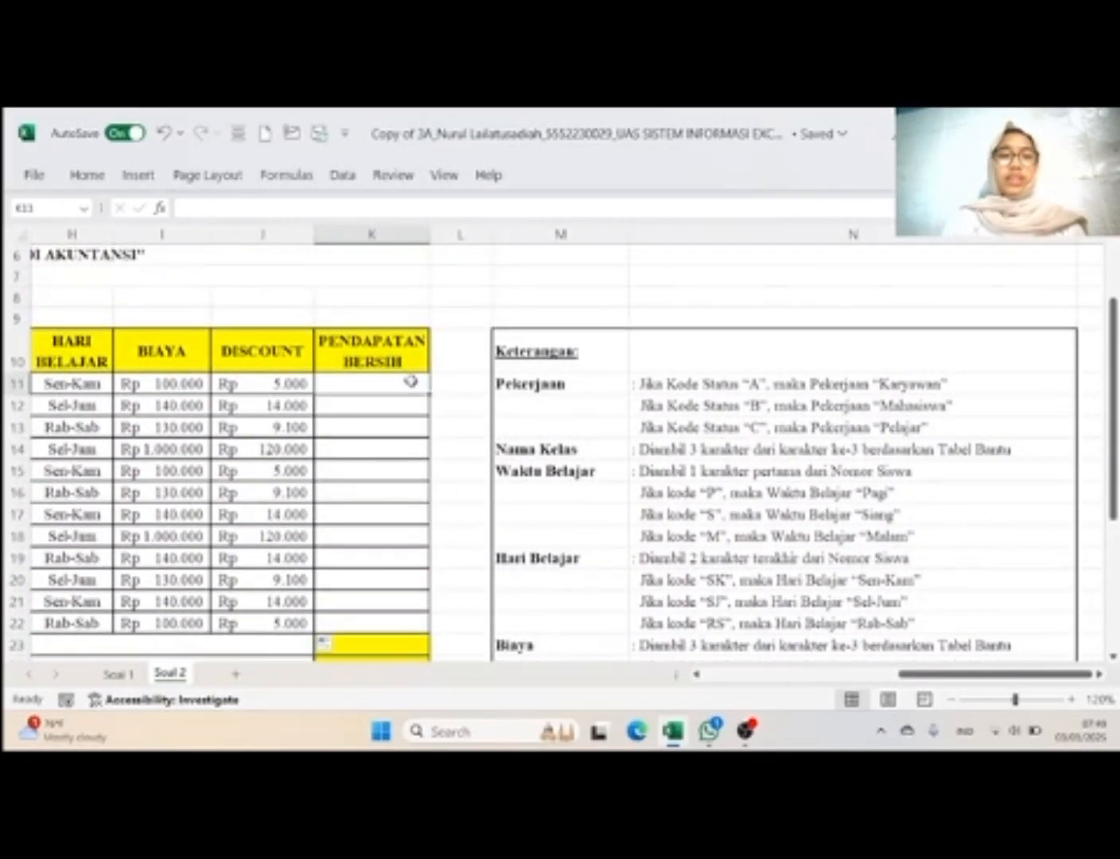
text(=)
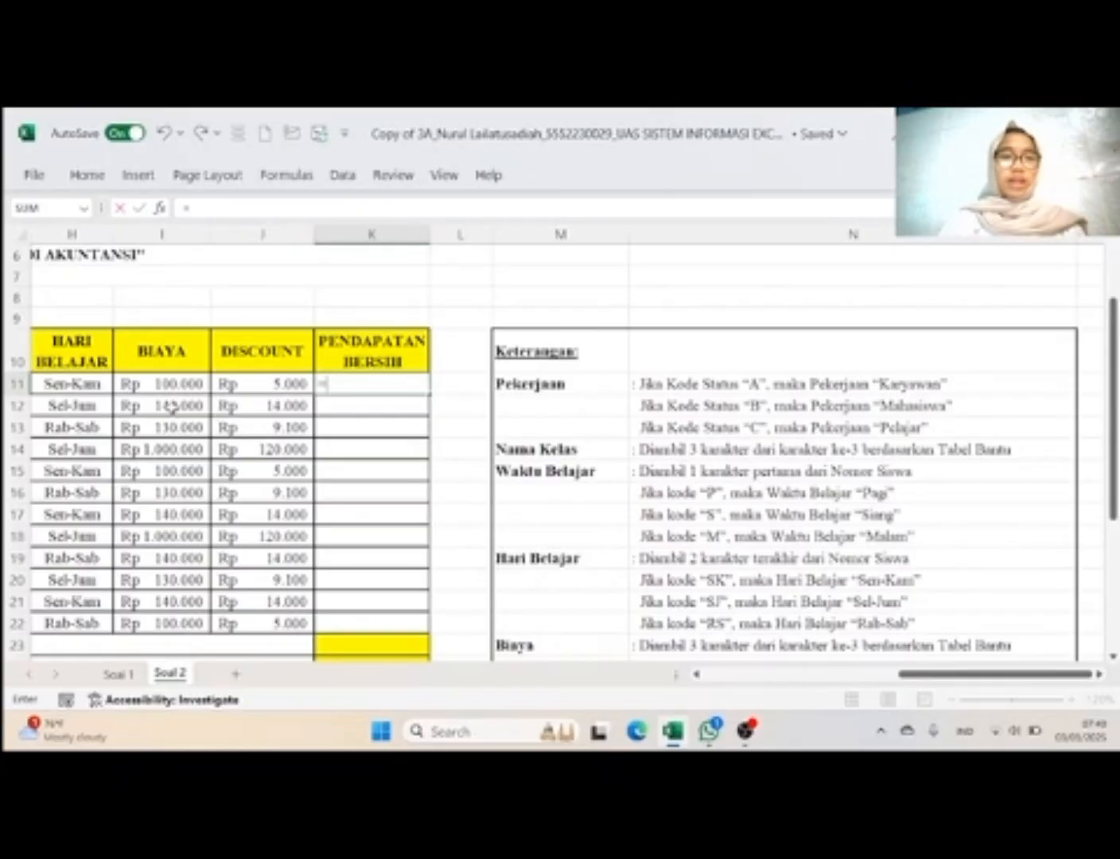
click(171, 384)
text(-)
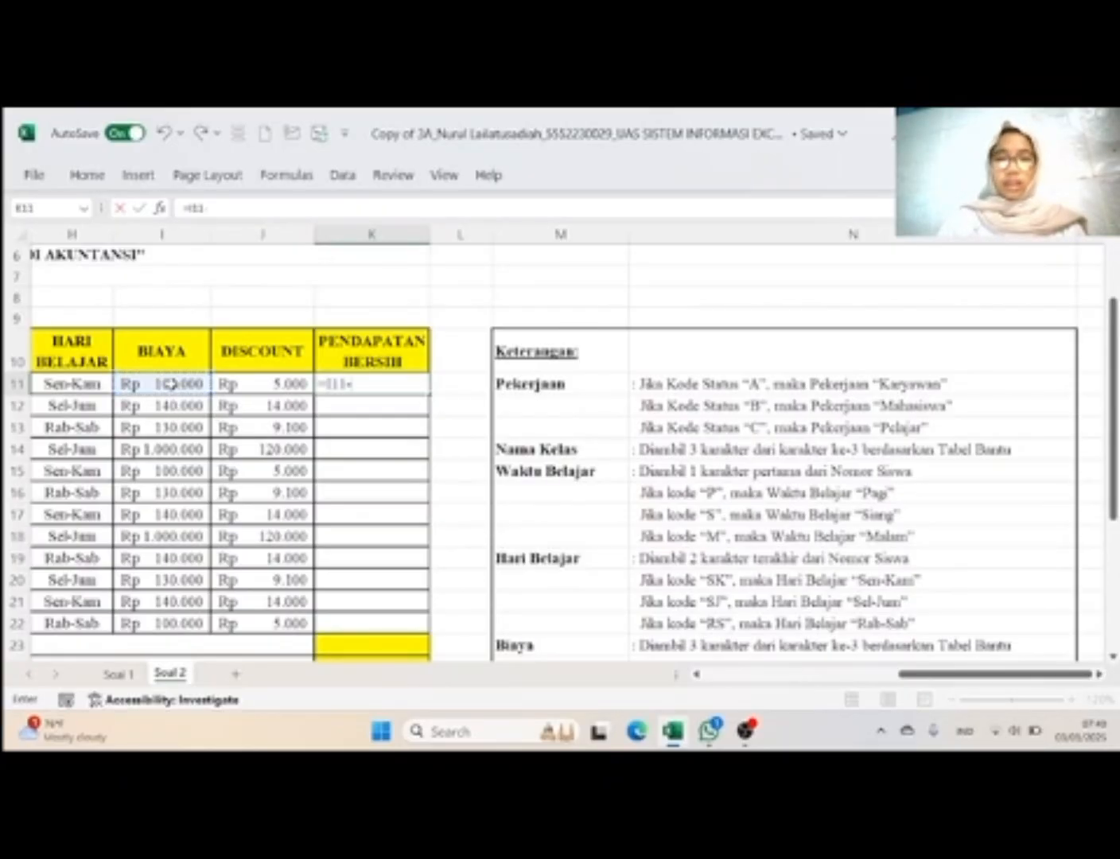
click(229, 388)
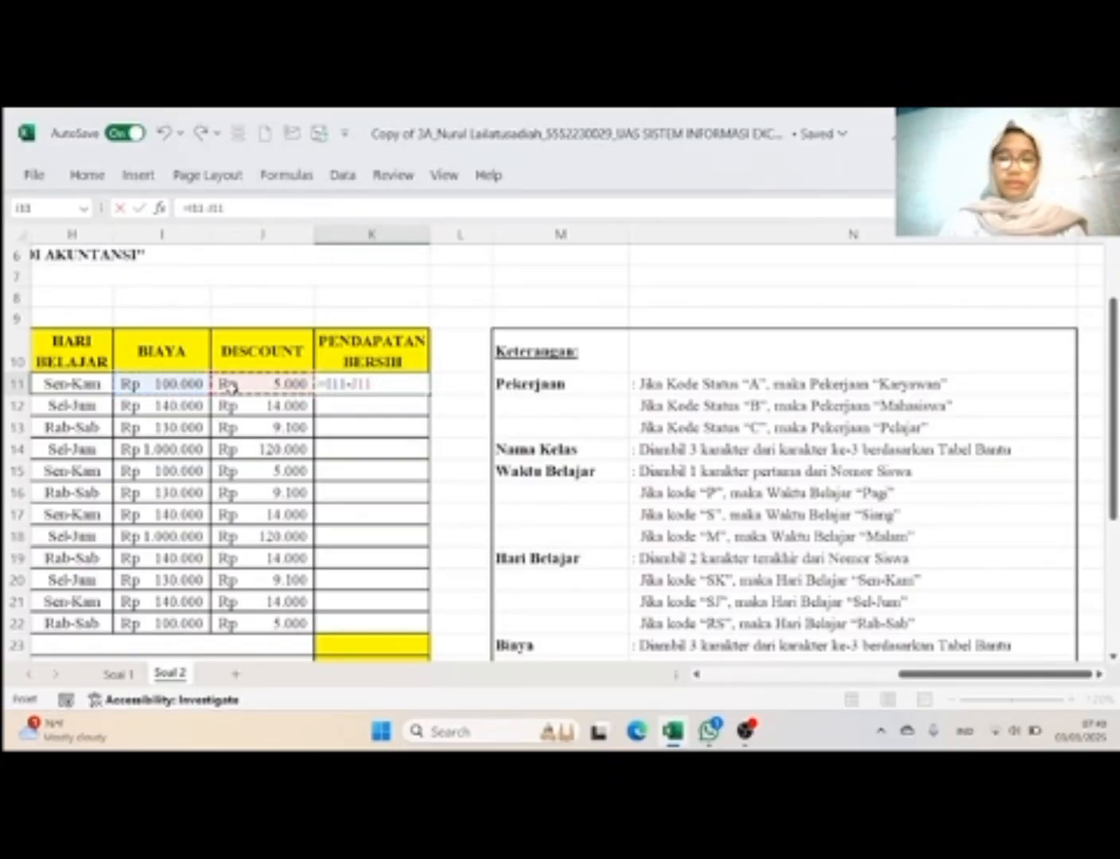
key(Return)
click(361, 389)
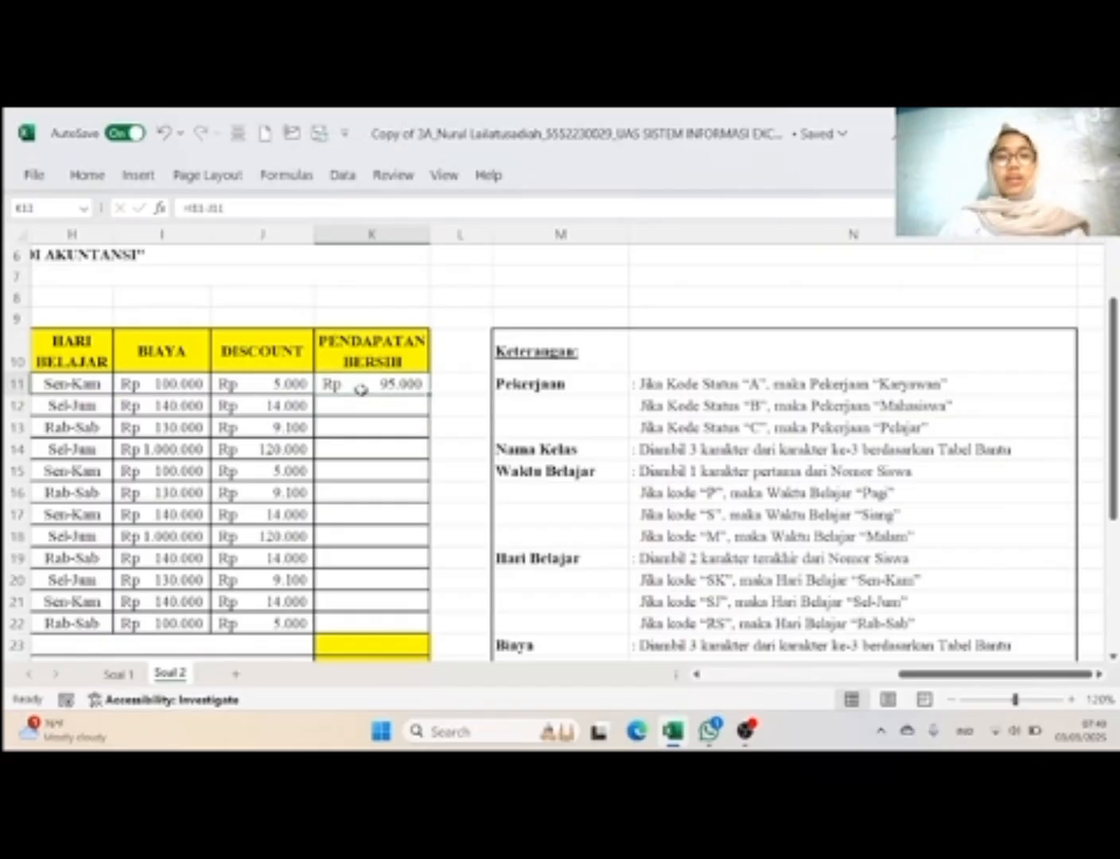
drag(429, 393, 434, 633)
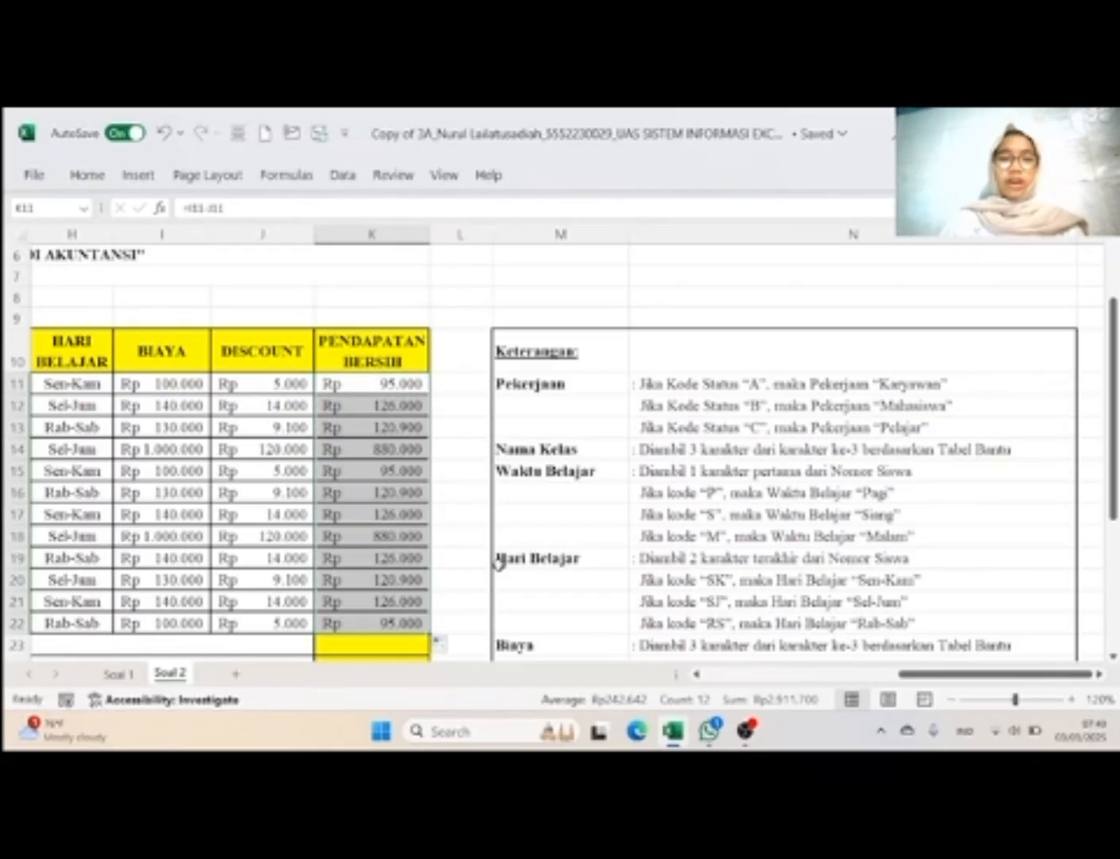
Step: Calculate the TOTAL of Pendapatan Bersih in K23 with =SUM(K11:K22)
scroll(500, 560, down, 3)
scroll(454, 534, left, 5)
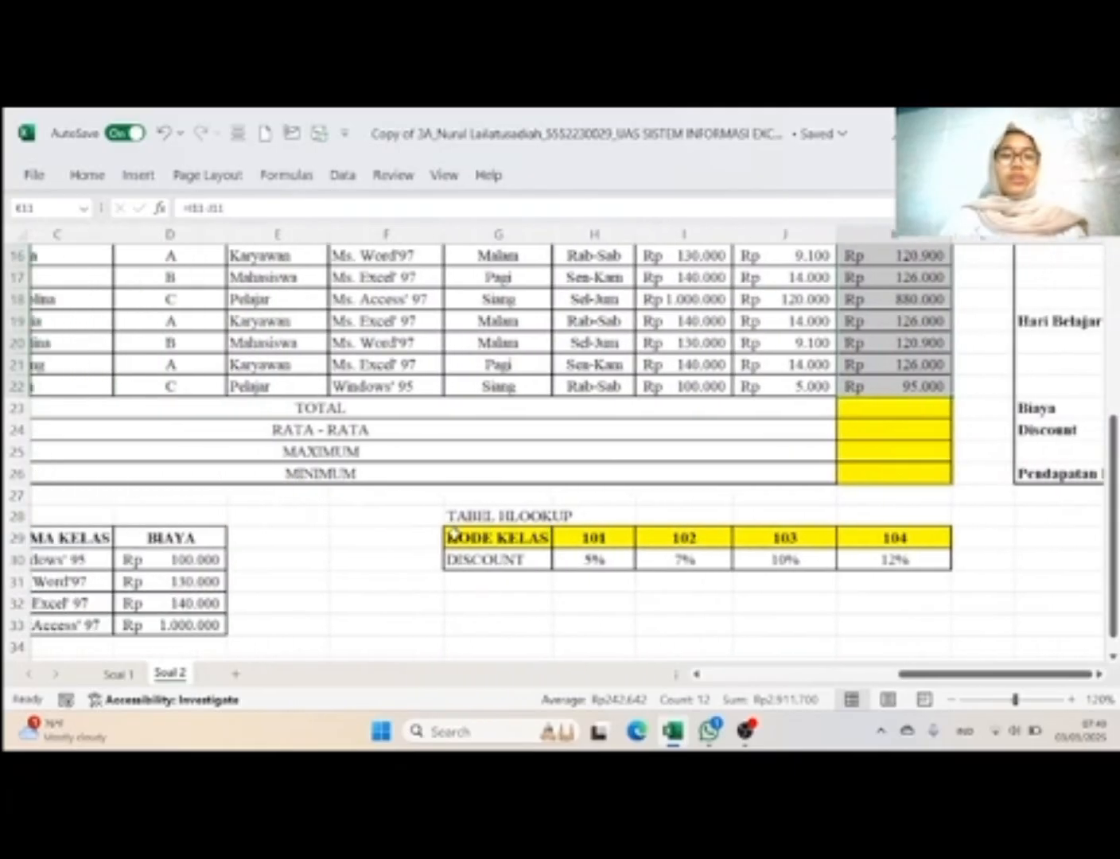
scroll(454, 535, up, 1)
scroll(454, 534, right, 3)
scroll(454, 534, left, 1)
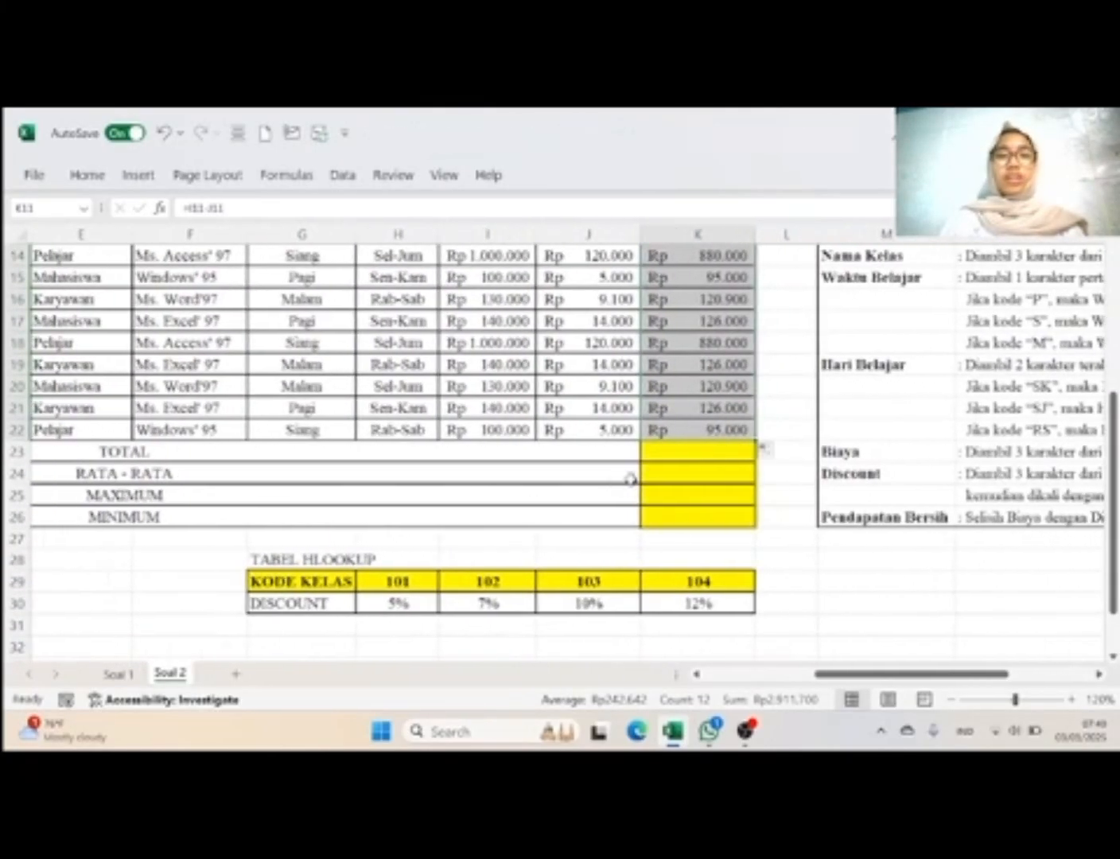
click(677, 452)
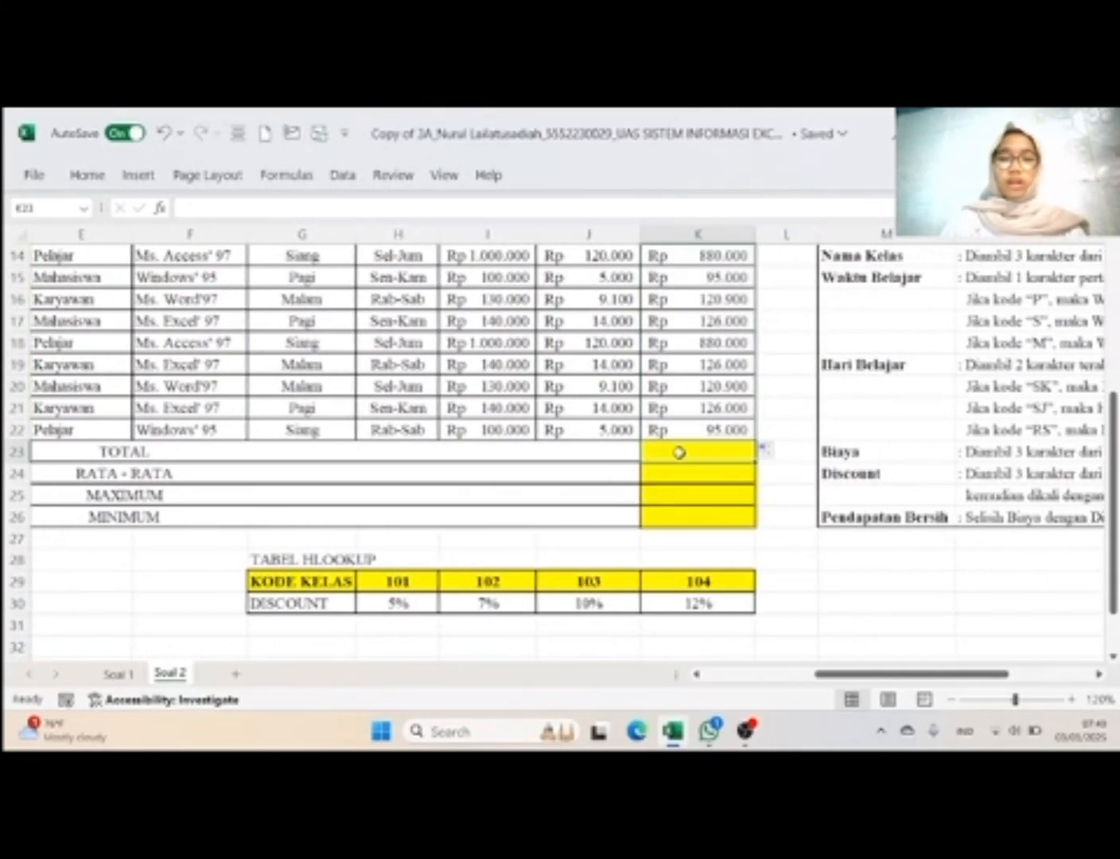
text(=S)
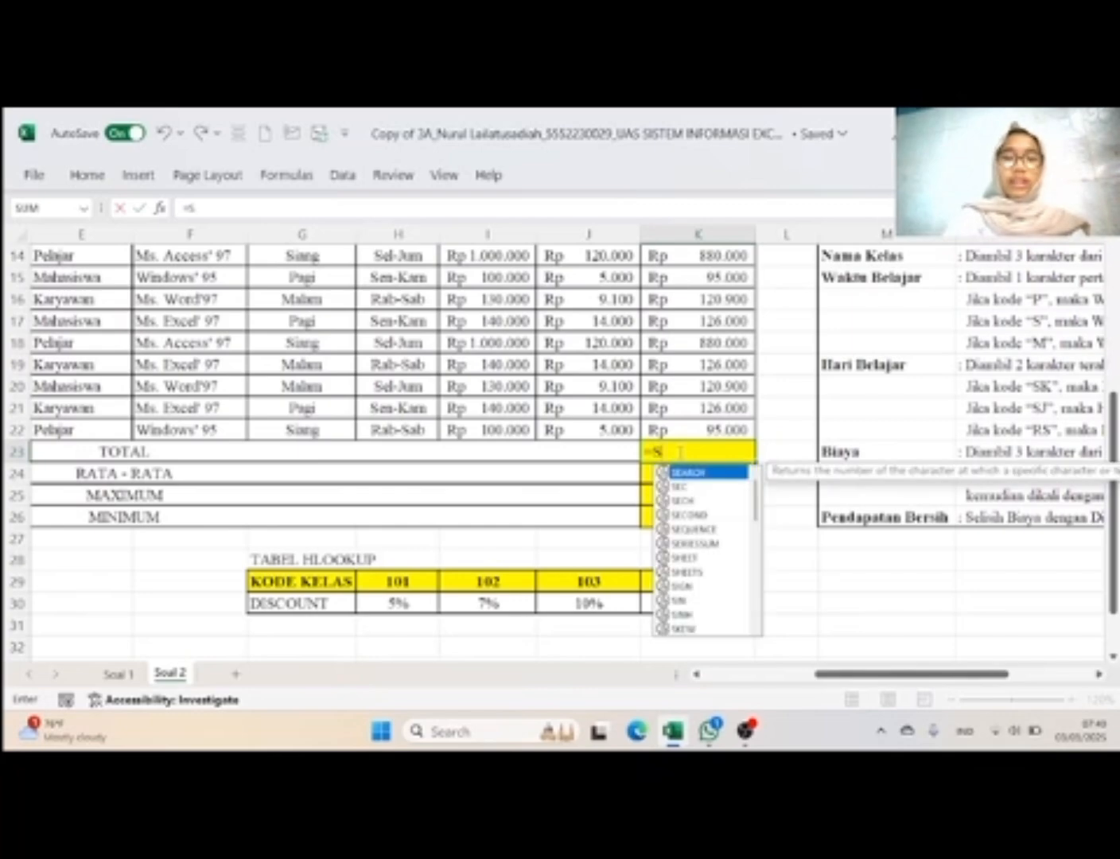
text(UM)
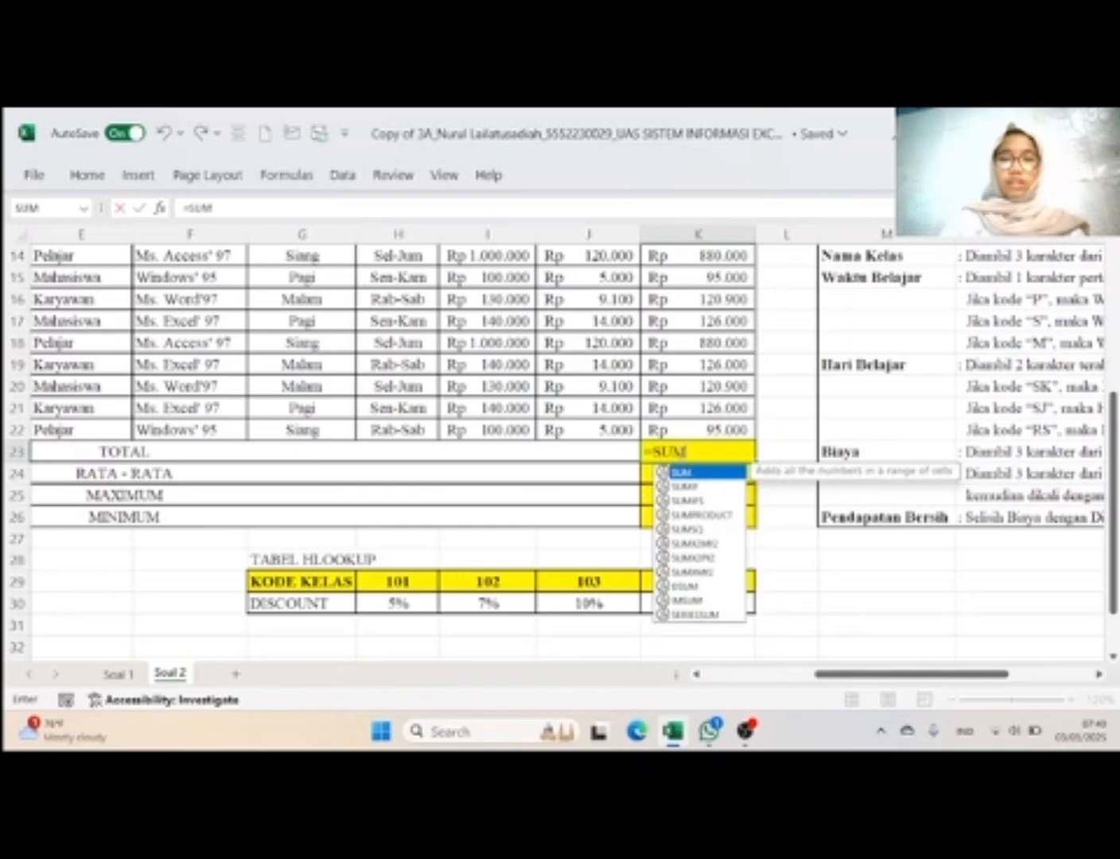
double_click(732, 474)
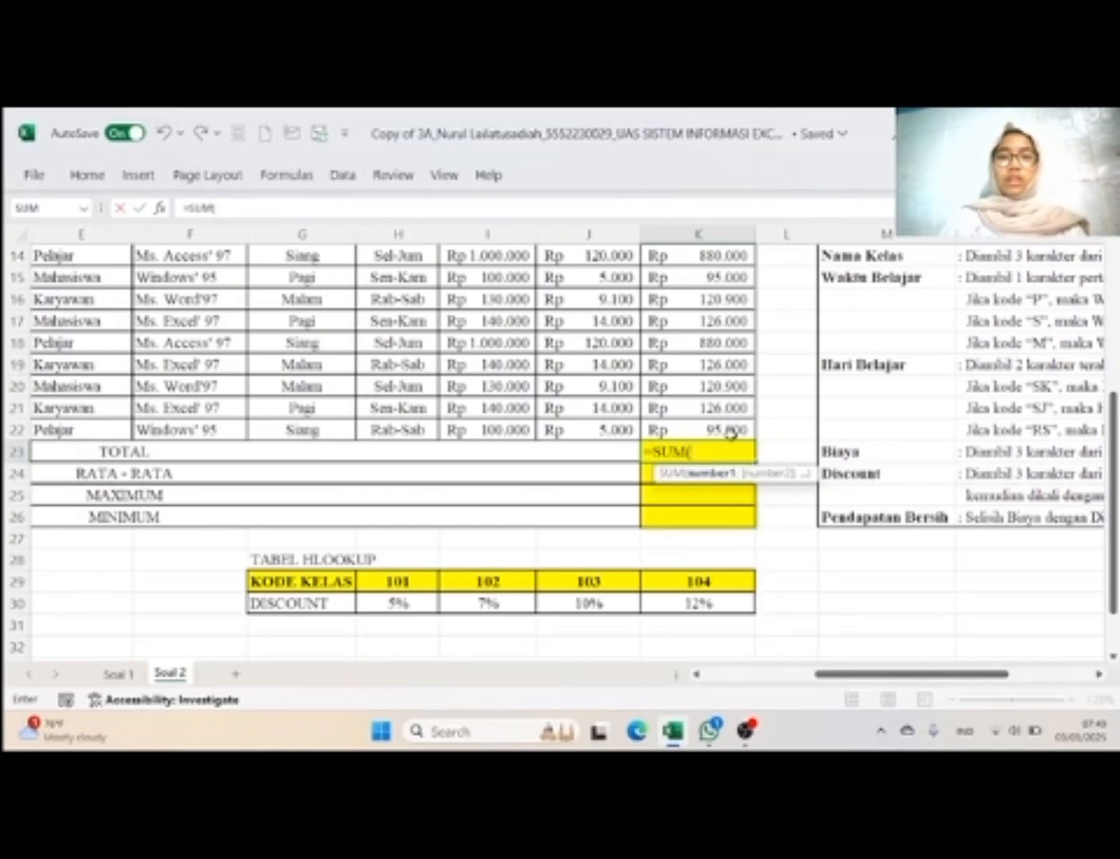
drag(724, 429, 722, 337)
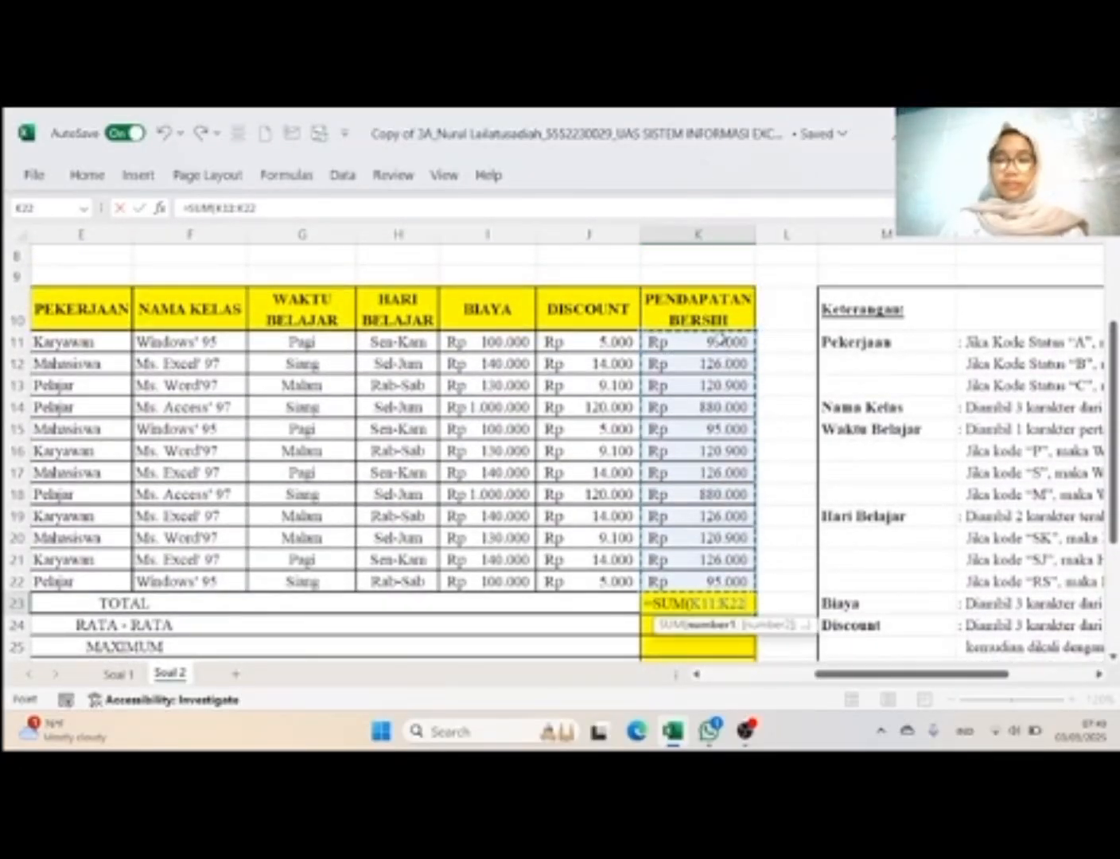
text())
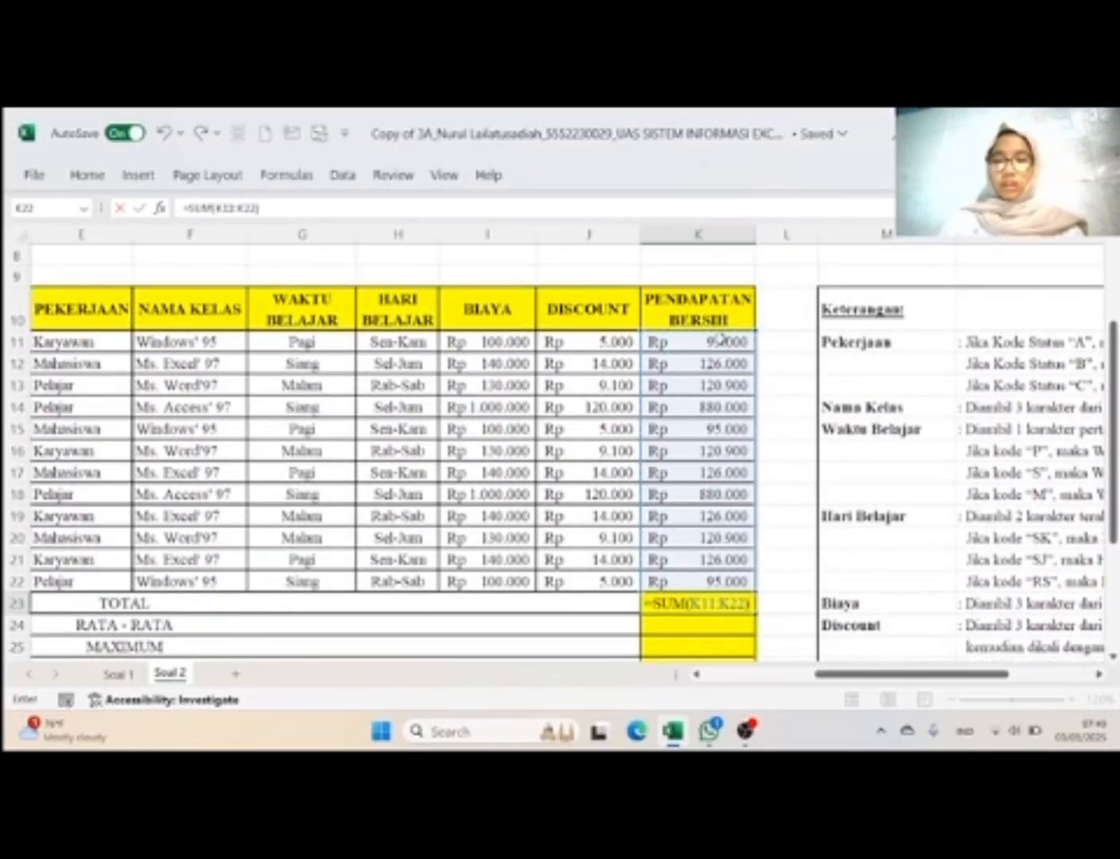
key(Return)
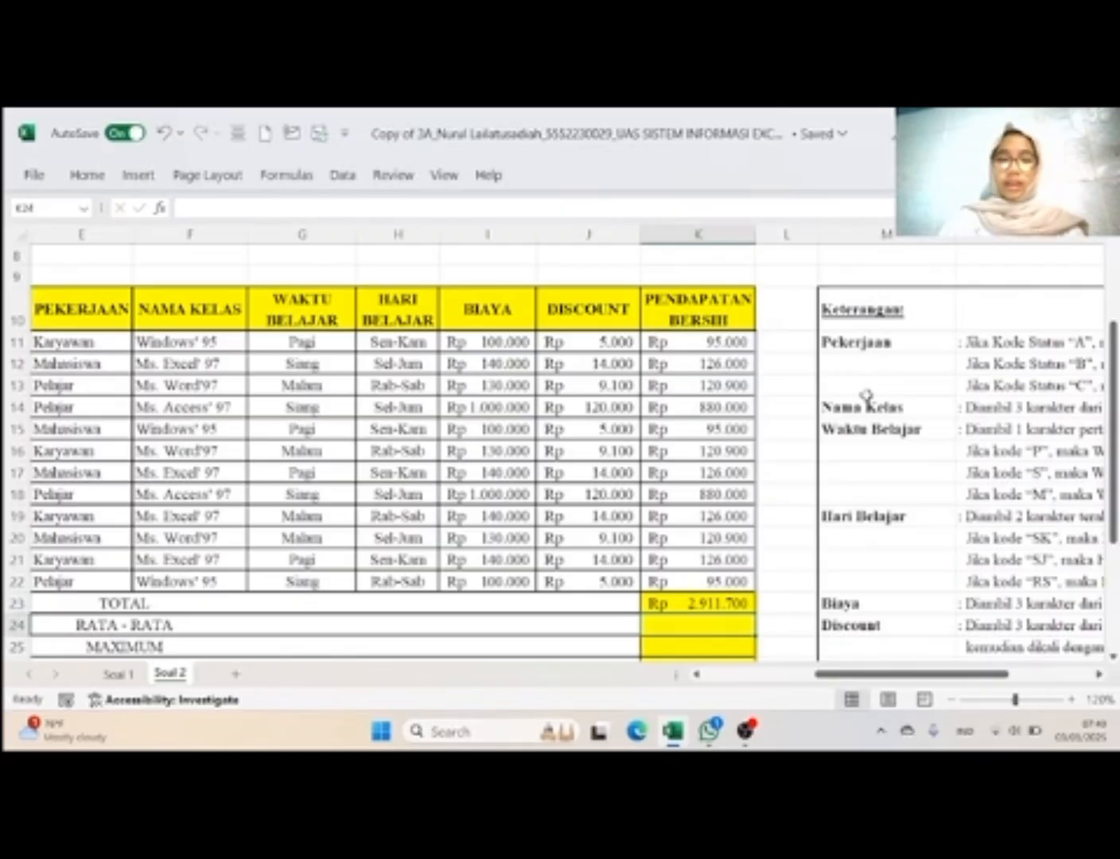
Step: Calculate the RATA - RATA of Pendapatan Bersih in K24 with =AVERAGE(K11:K22)
text(=AVER)
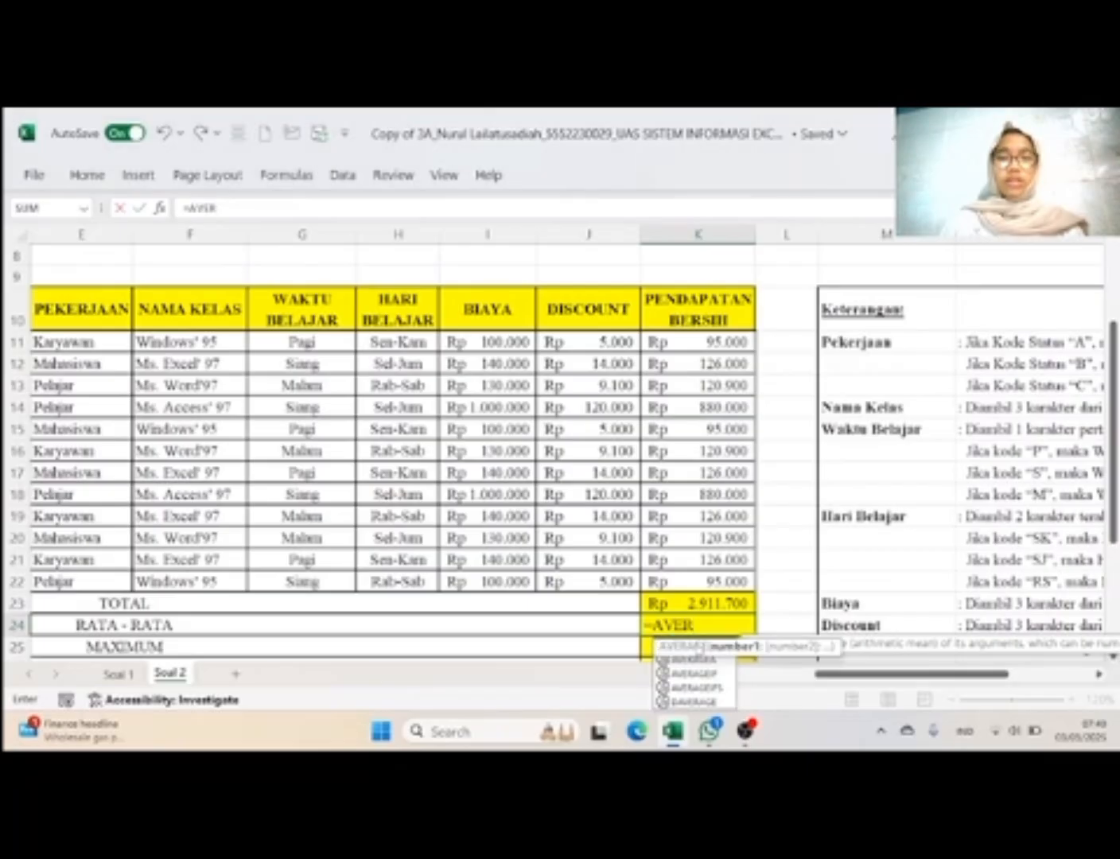
double_click(696, 646)
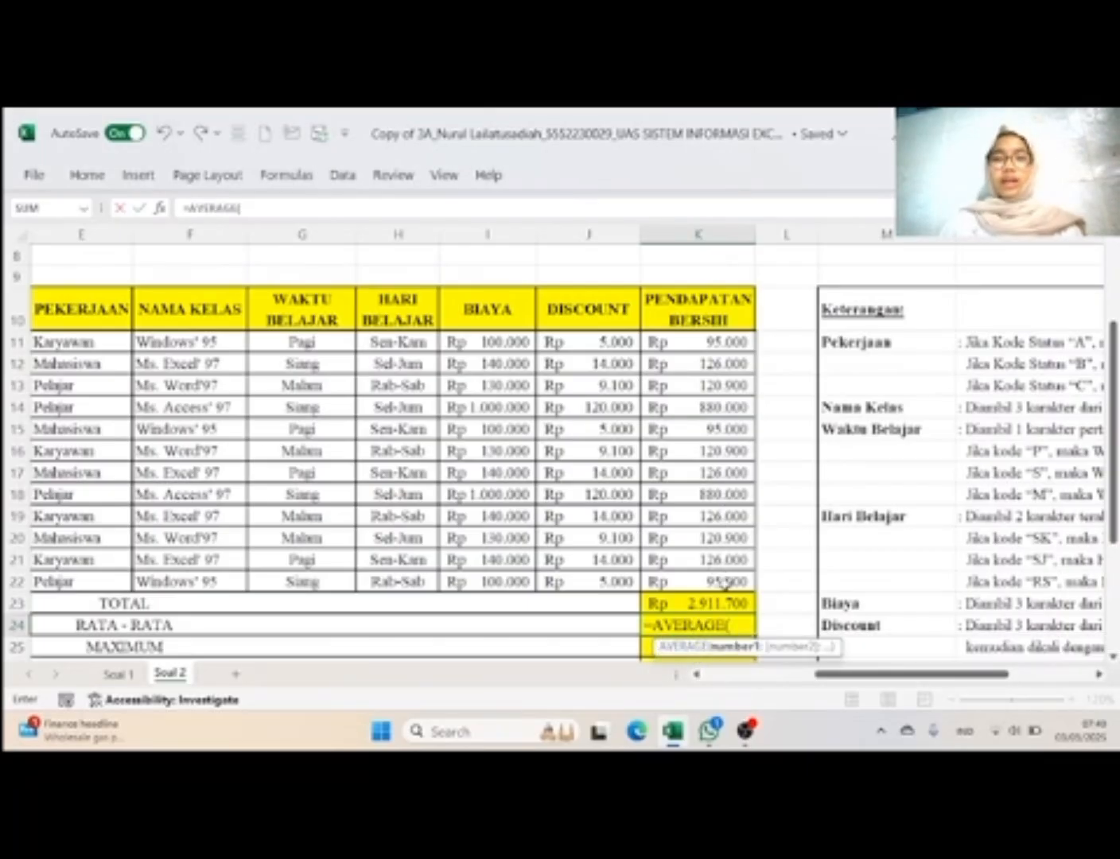
drag(726, 587, 707, 344)
text())
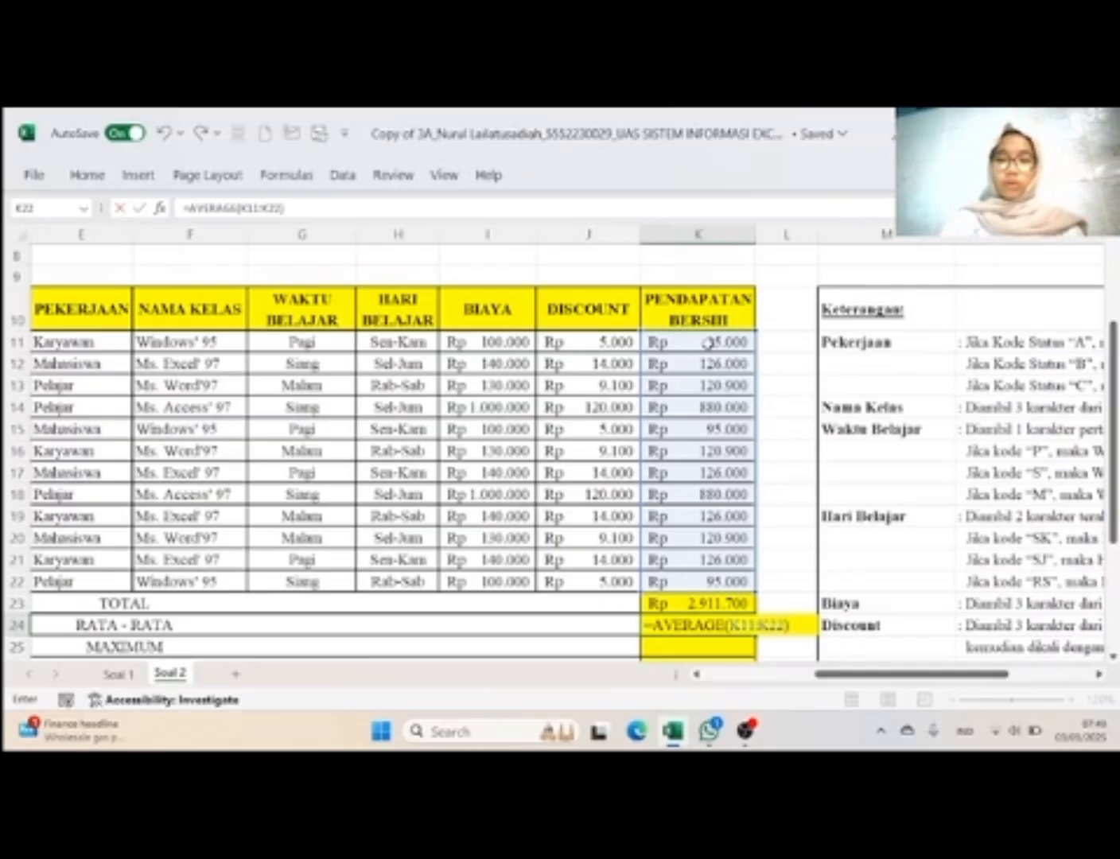
key(Return)
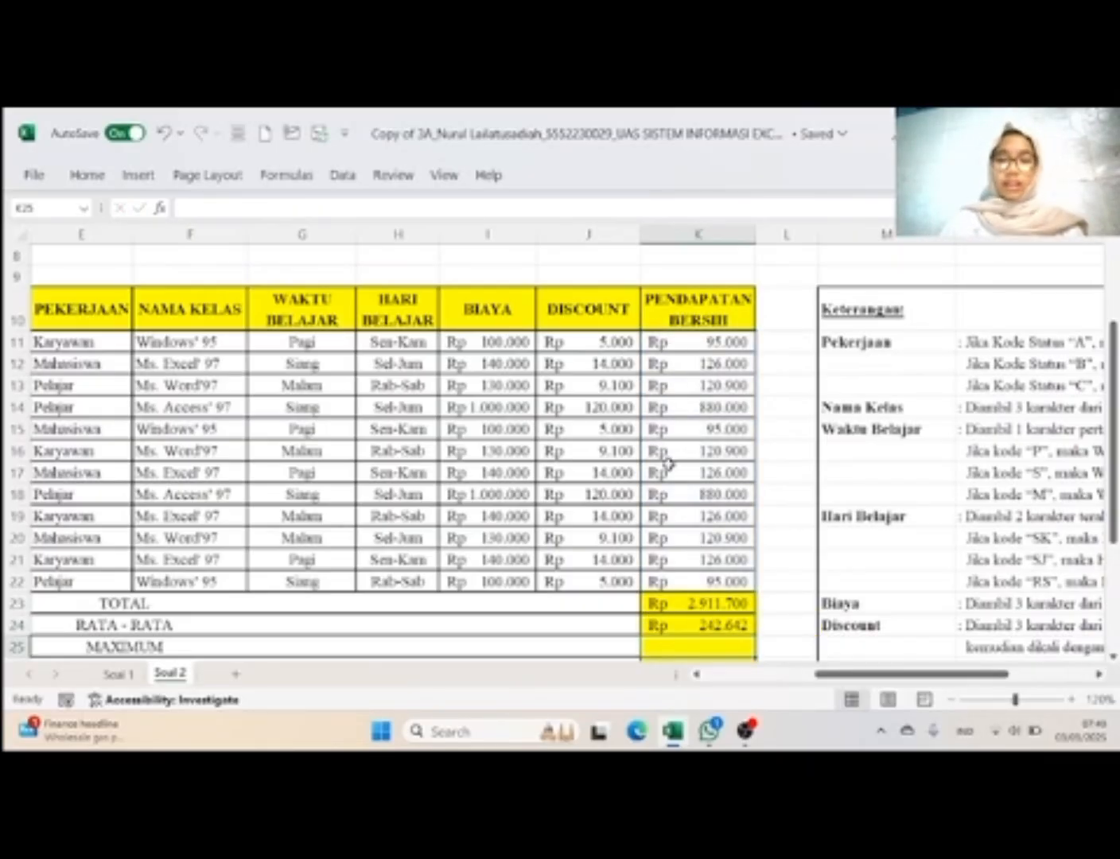
Step: Calculate the MAXIMUM of Pendapatan Bersih in K25 with =MAX(K11:K22)
text(=MAX)
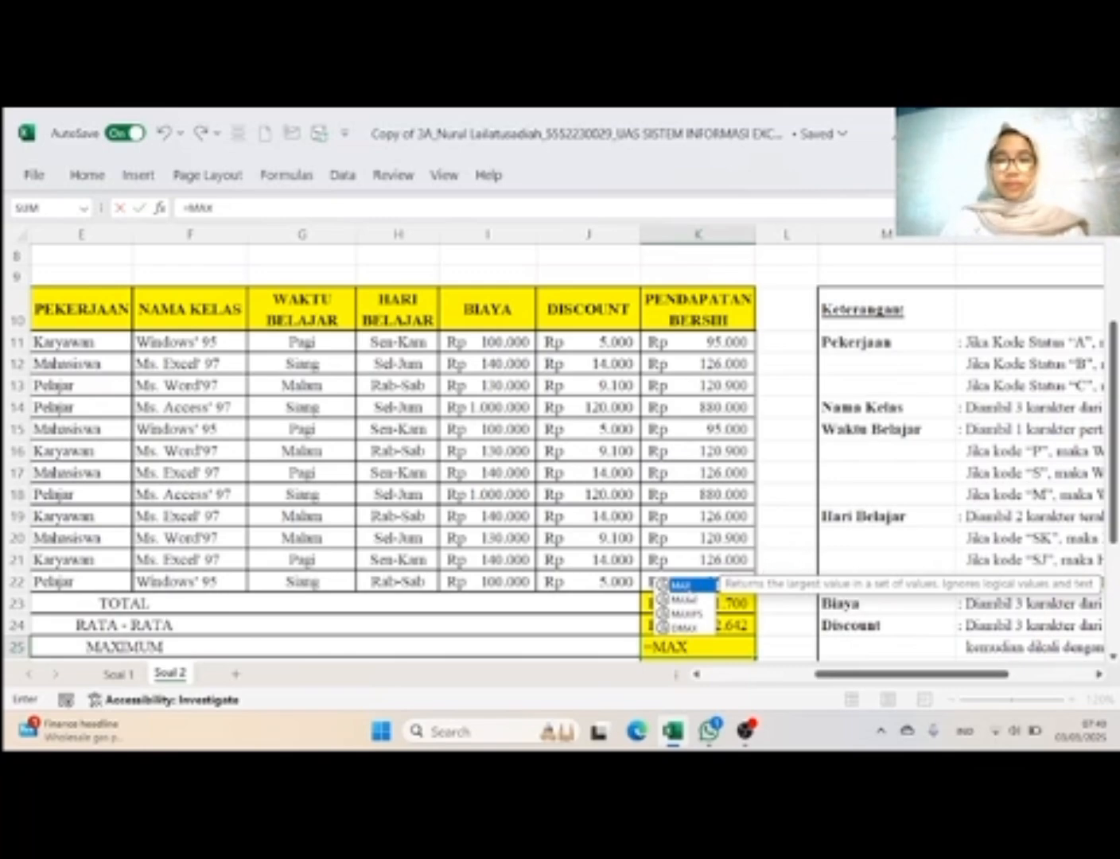
double_click(681, 585)
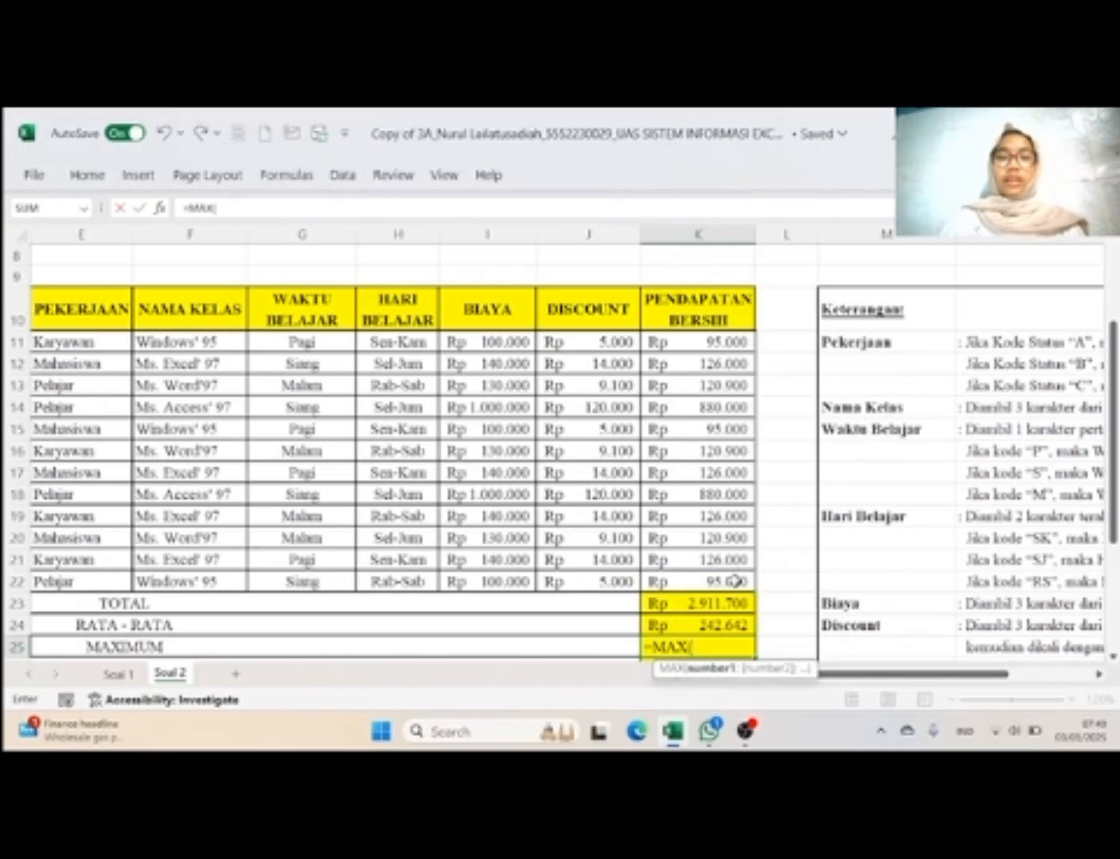
drag(735, 581, 711, 347)
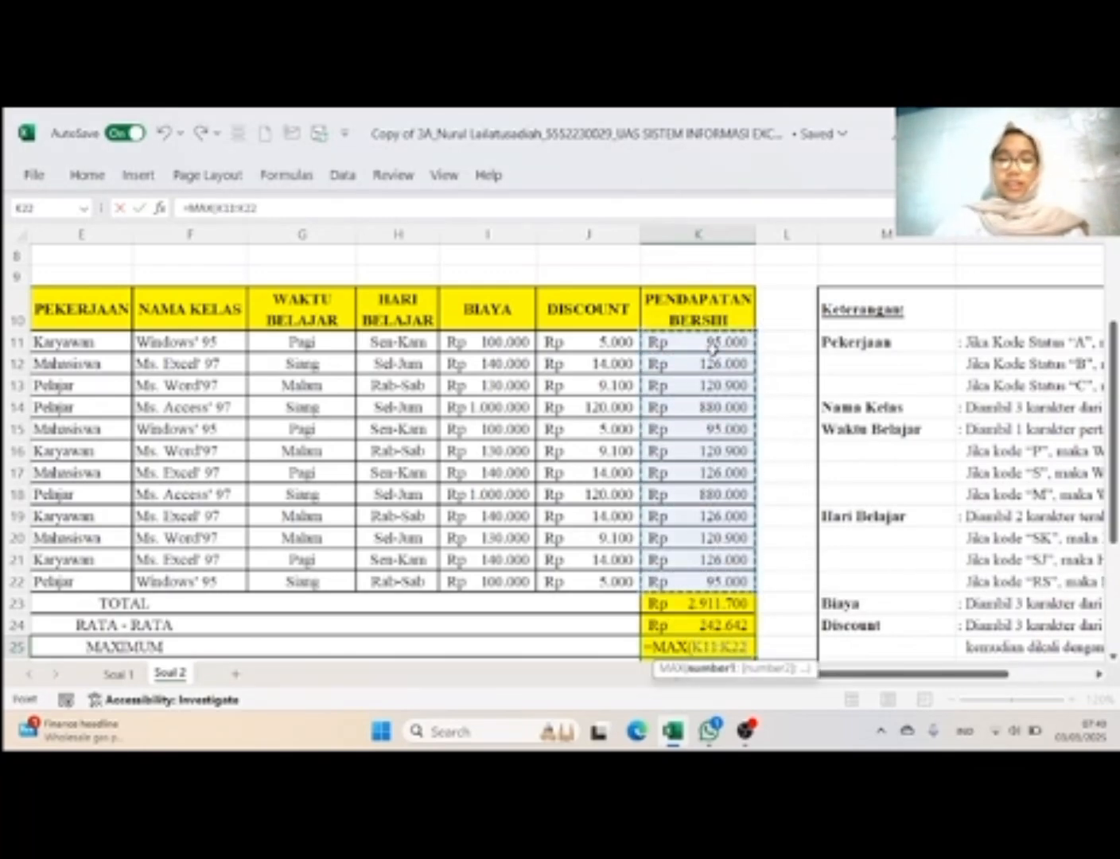
text())
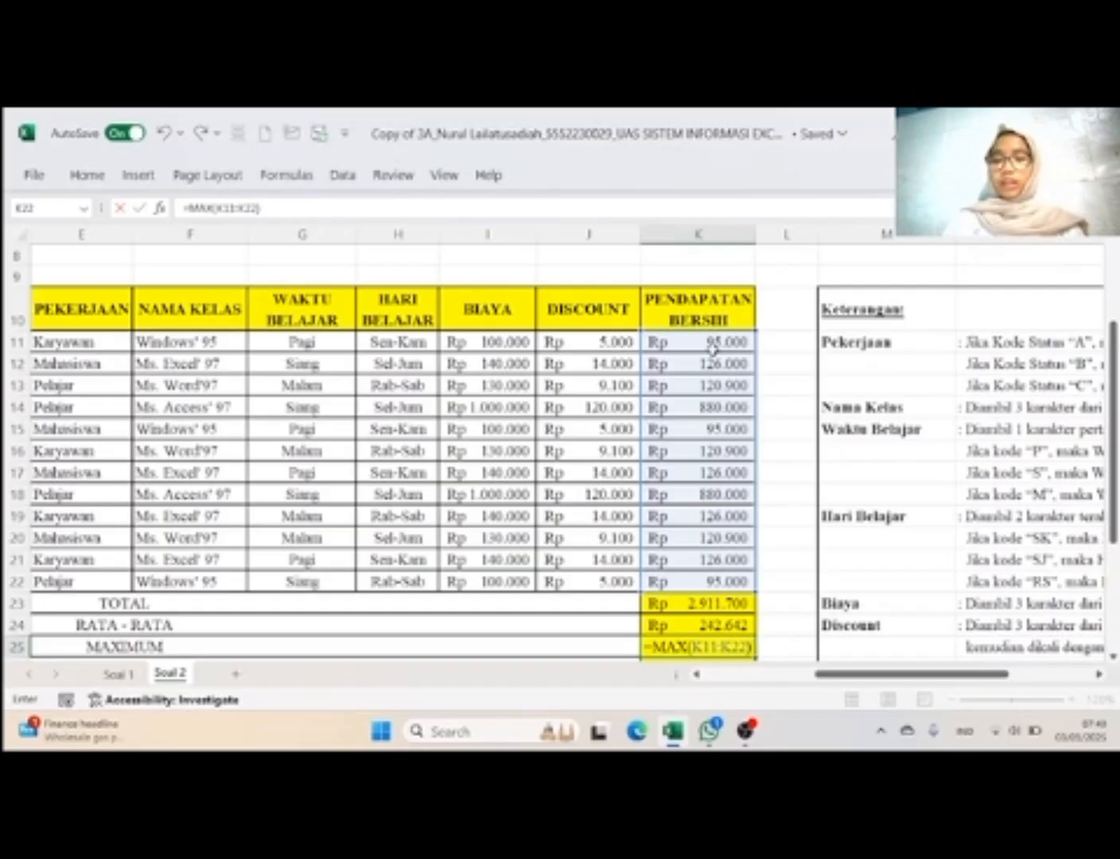
key(Return)
Step: Calculate the MINIMUM of Pendapatan Bersih in K26 with =MIN(K11:K22)
text(=)
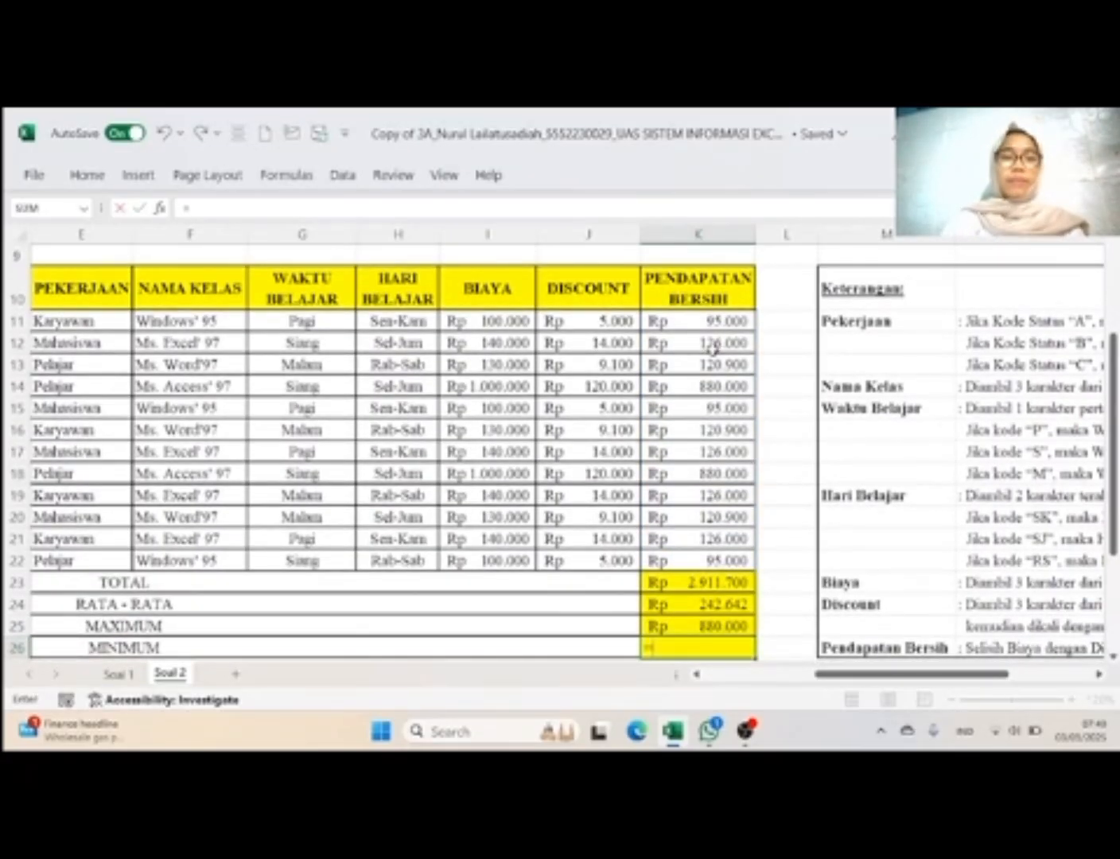
text(MI)
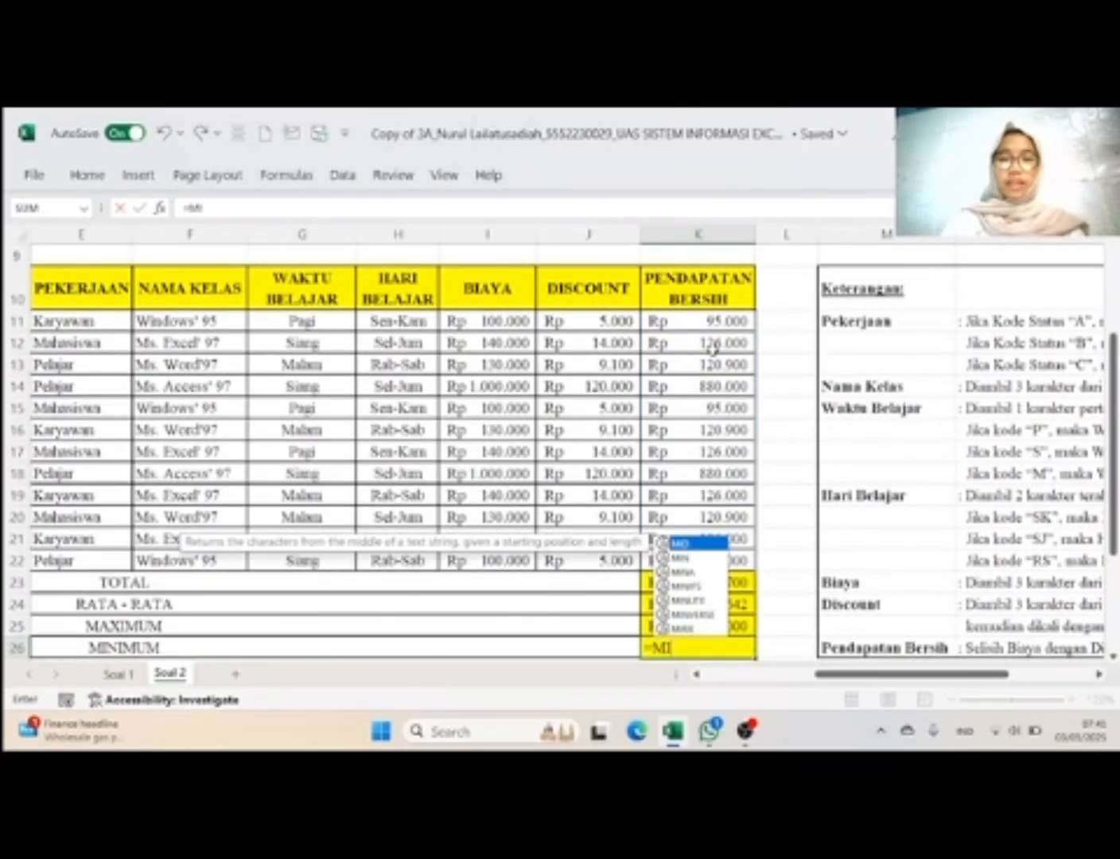
text(N)
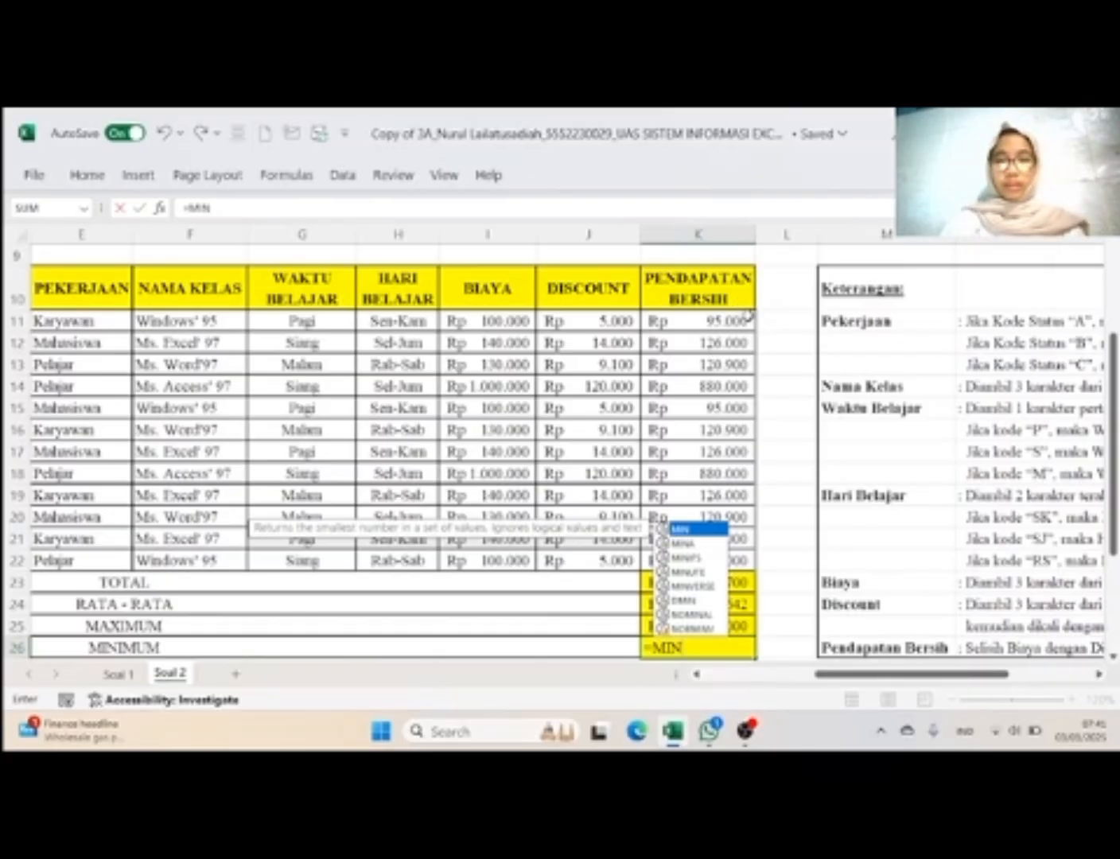
text(()
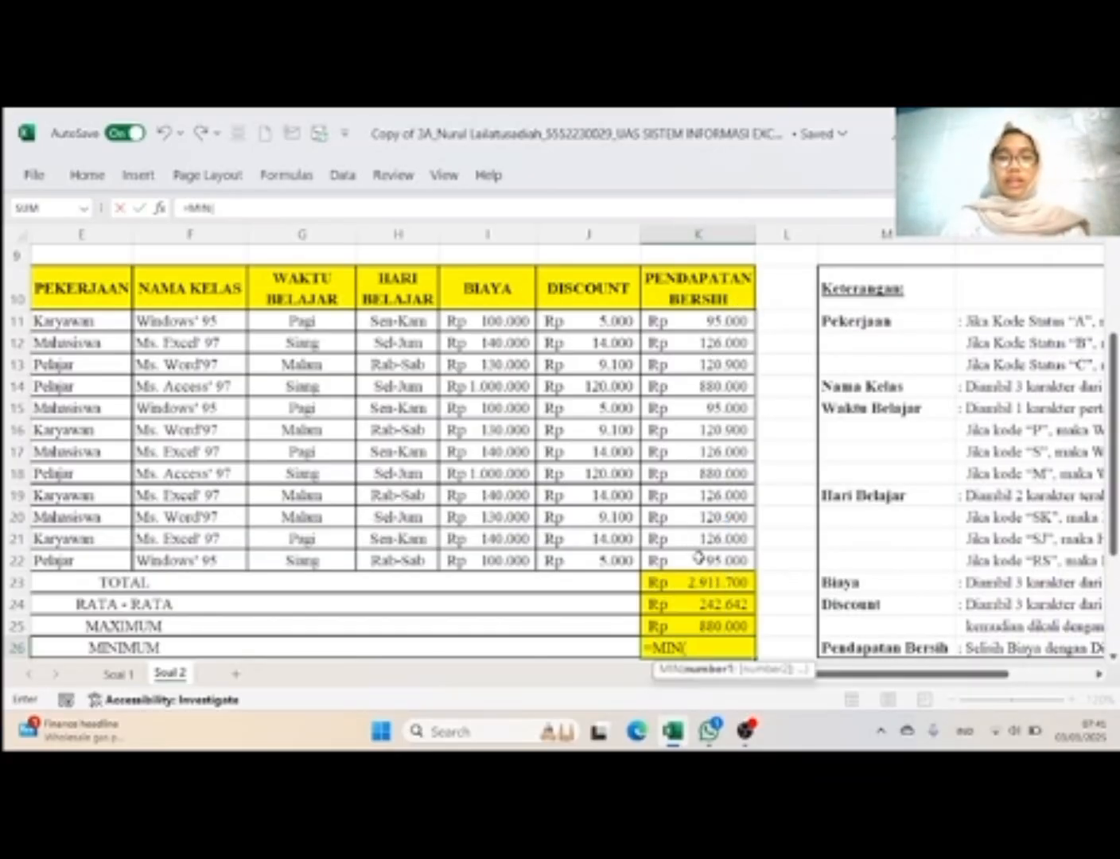
drag(700, 561, 700, 322)
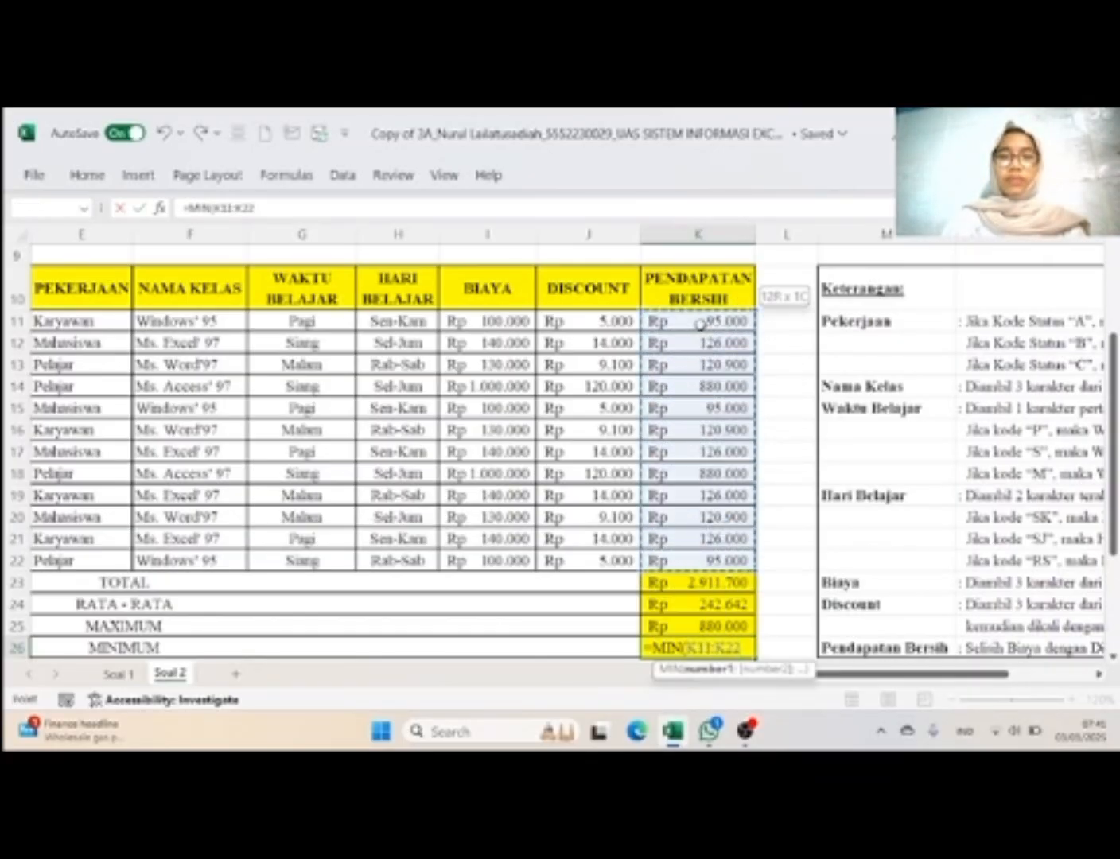
text())
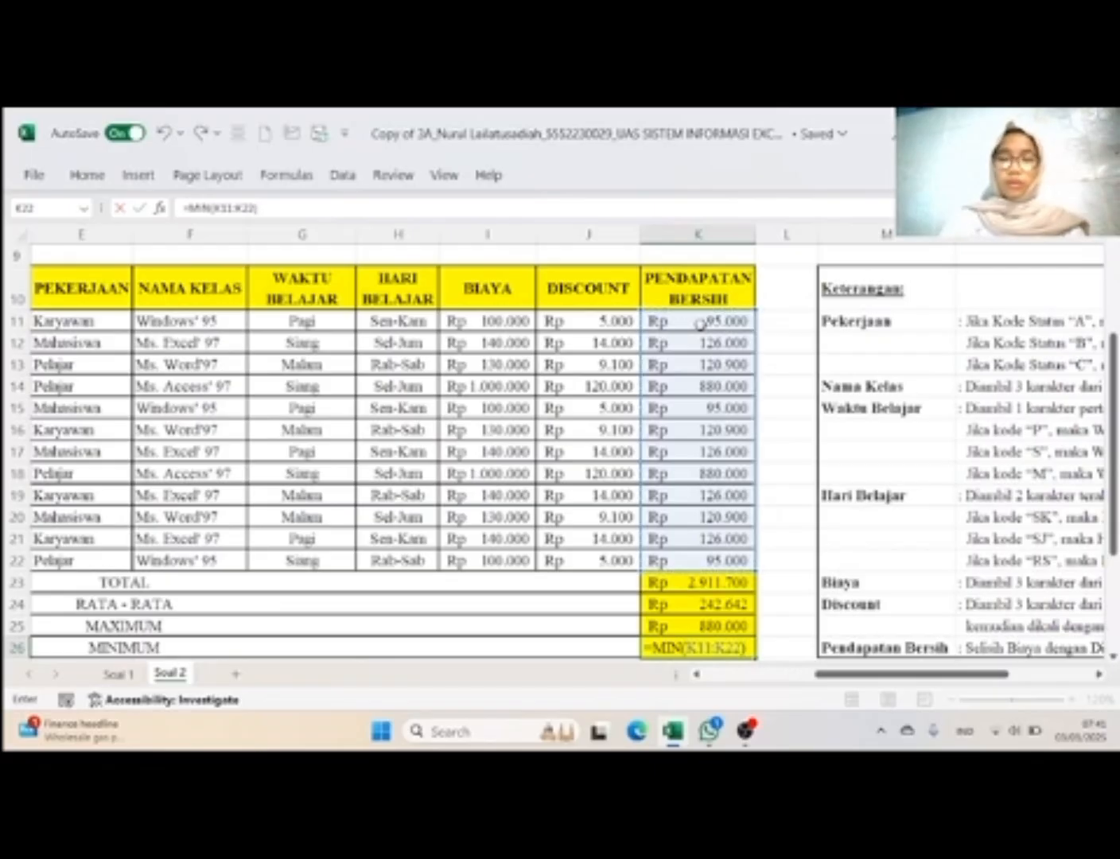
key(Return)
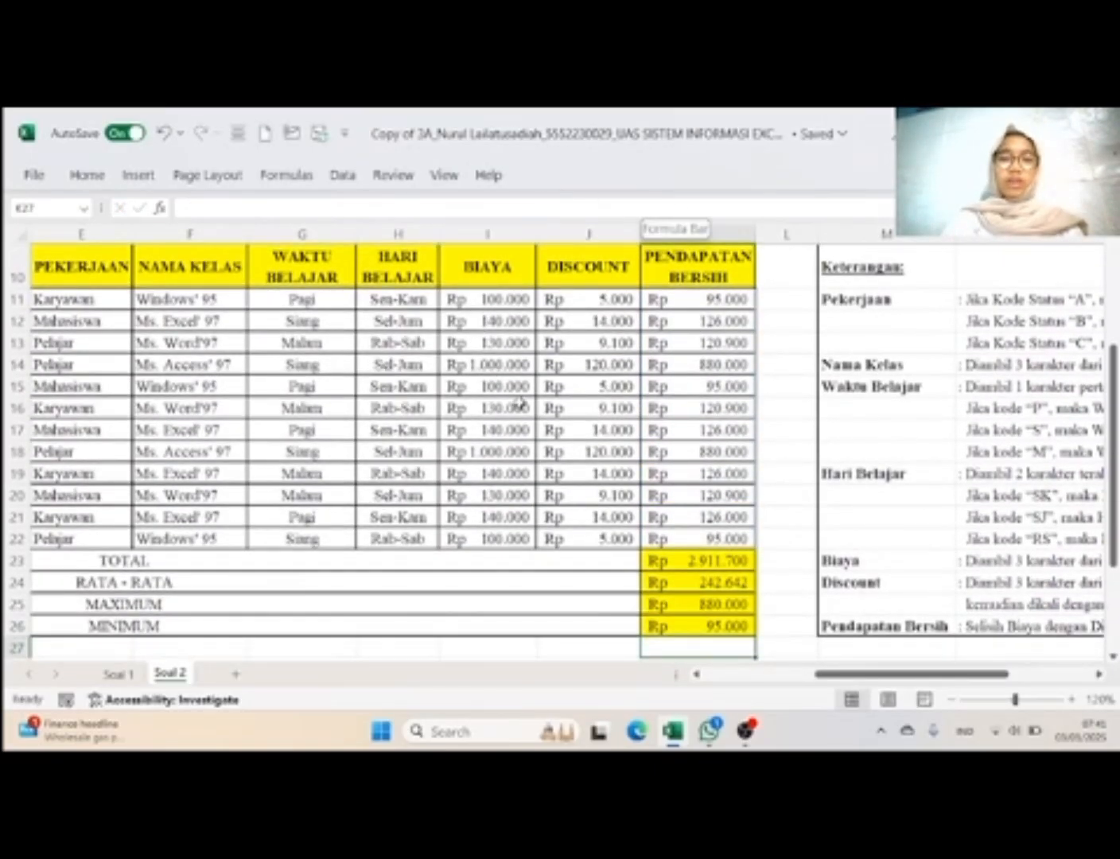
Step: Look over the whole Soal 2 report and the Laporan Keuangan Penginapan table on the Soal 1 sheet
scroll(572, 445, down, 4)
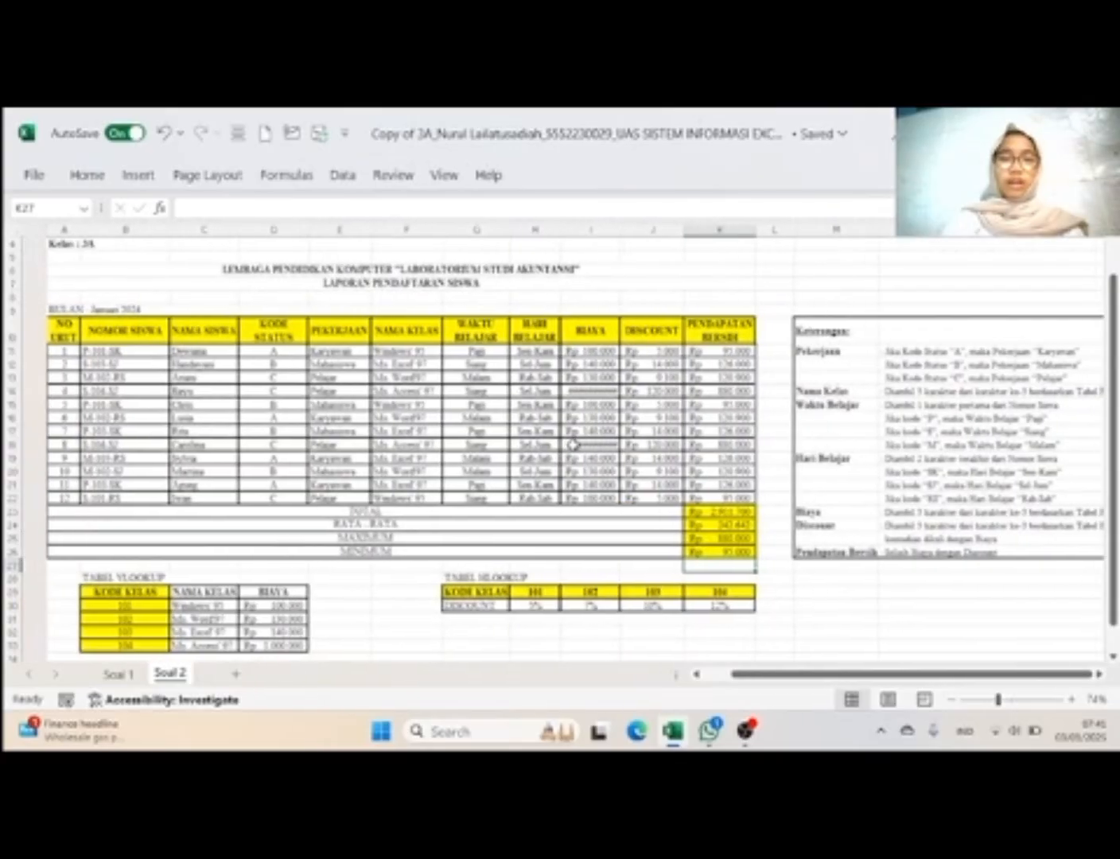
click(118, 673)
scroll(371, 491, down, 3)
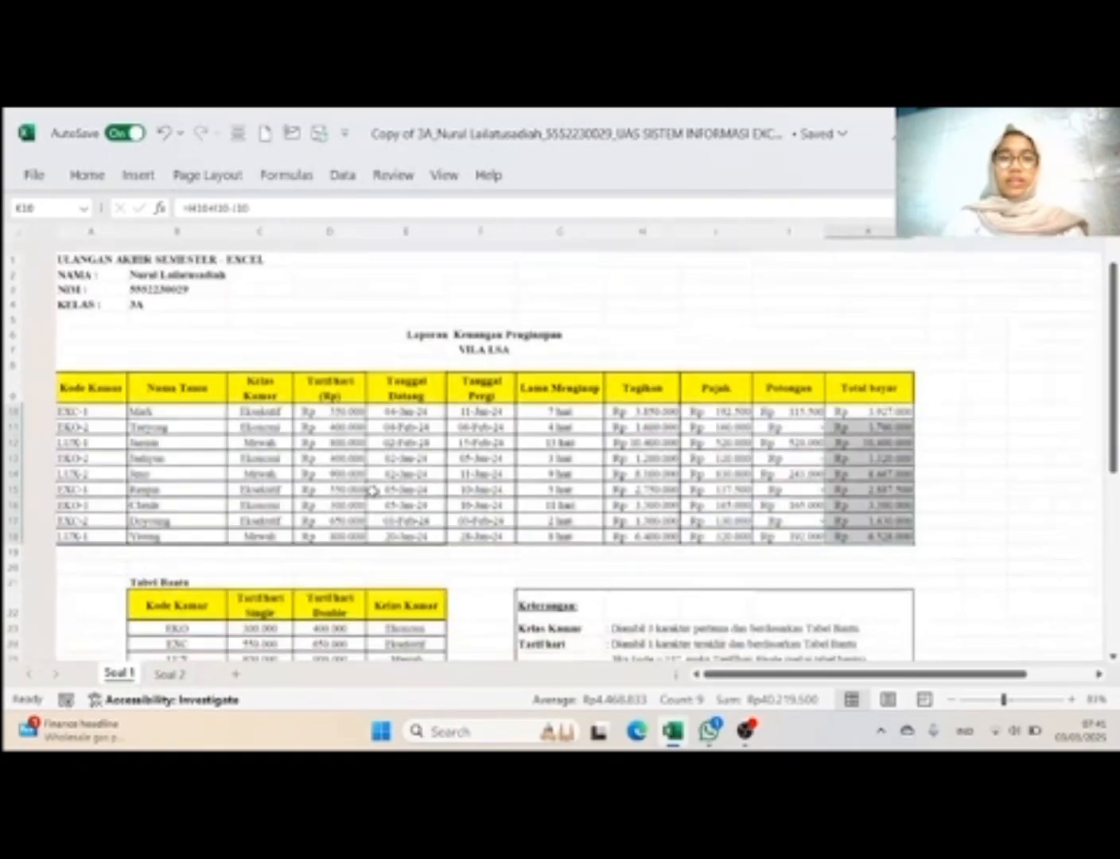
click(597, 477)
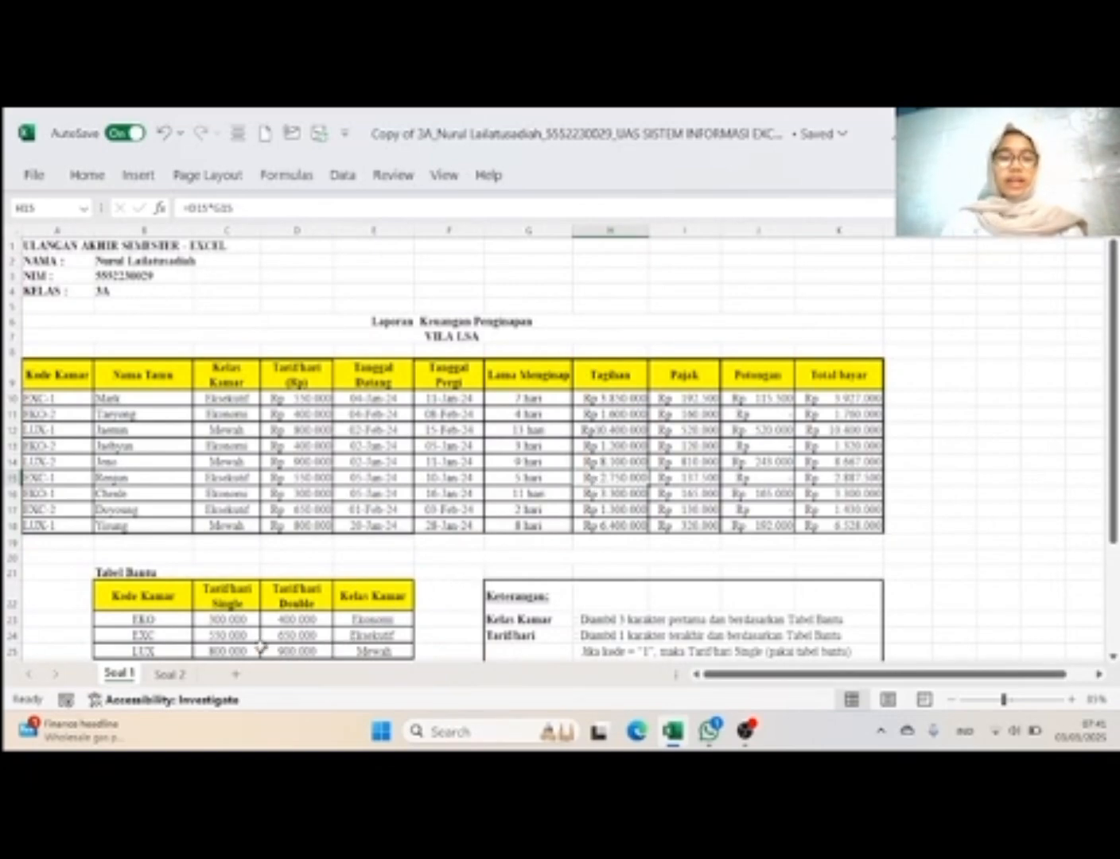
key(Caps_Lock)
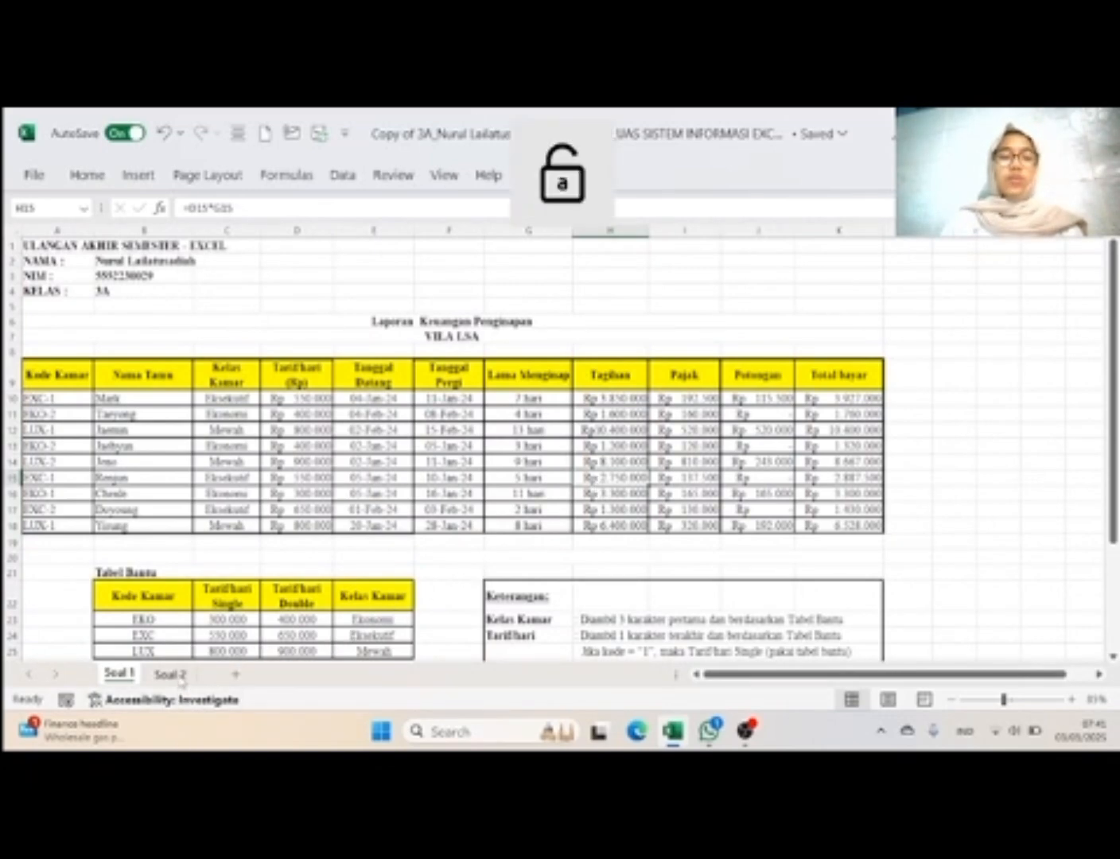